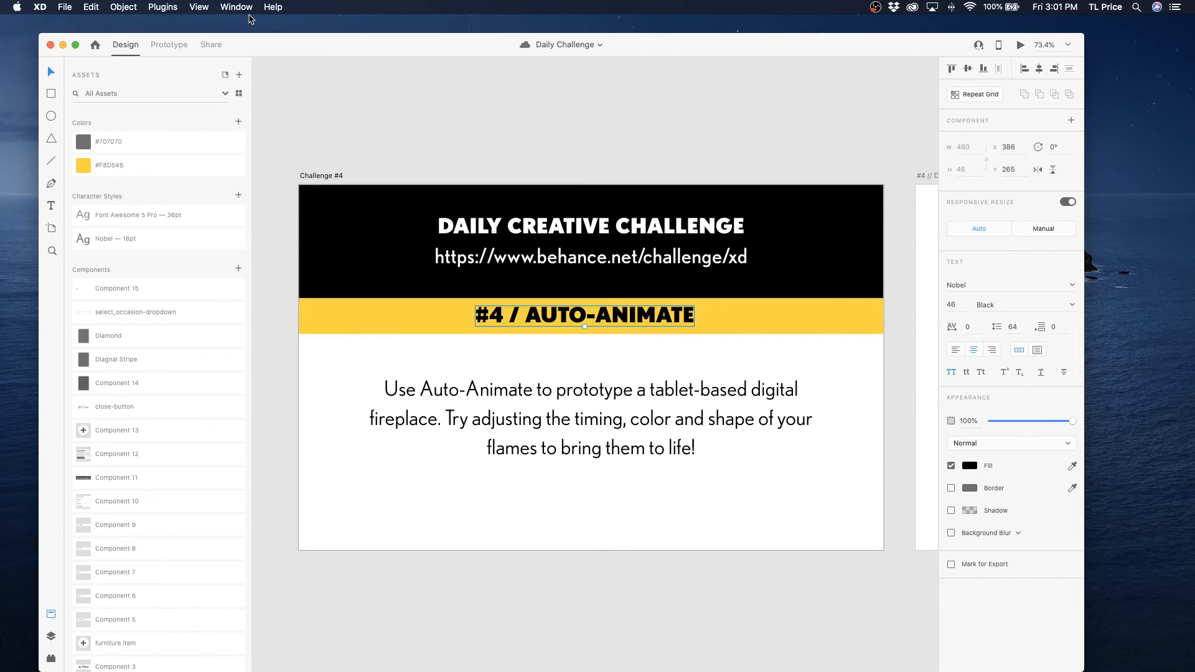
# Switch to Illustrator and open 18.svg from the Finder's Current Projects folder
pyautogui.hotkey('ctrl', 'Right')
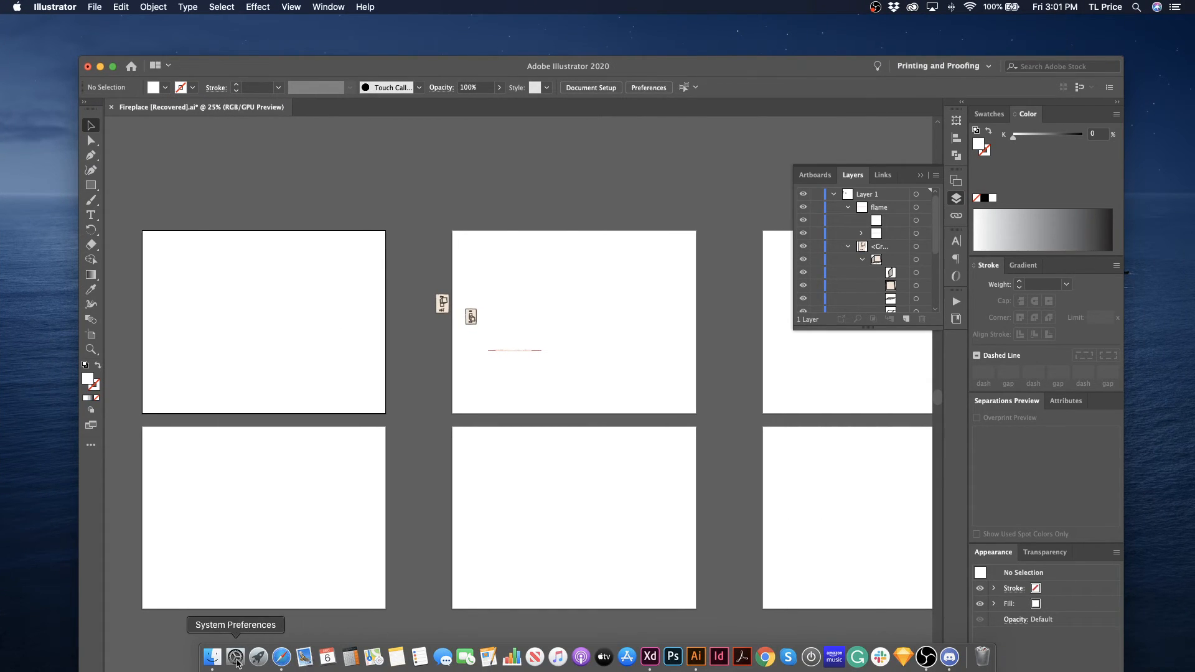
pyautogui.click(212, 658)
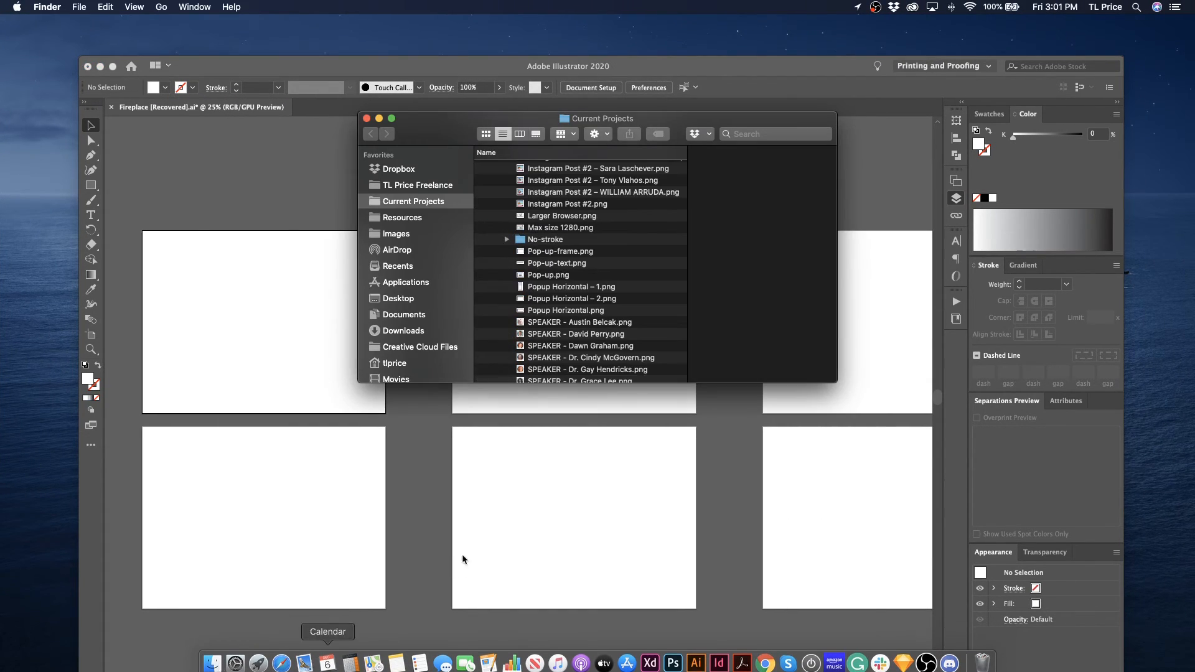
pyautogui.moveTo(448, 132); pyautogui.dragTo(1194, 277)
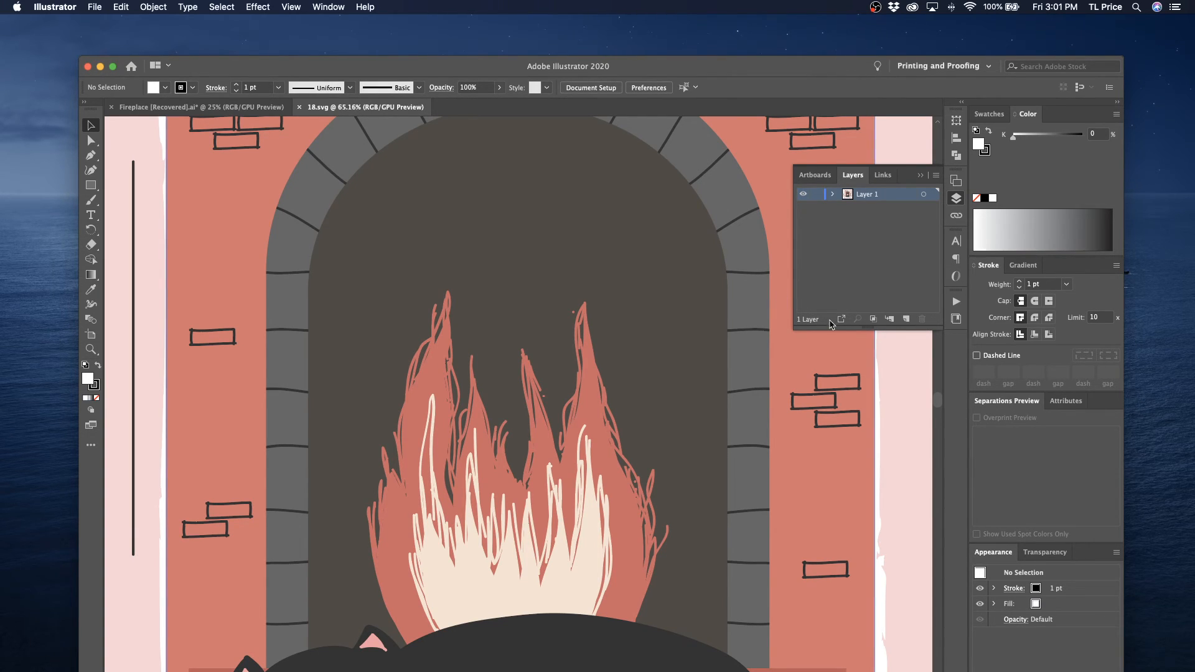
# Copy the entire fireplace illustration from 18.svg and paste it into the Fireplace document
pyautogui.press('super+a')
pyautogui.press('super+0')
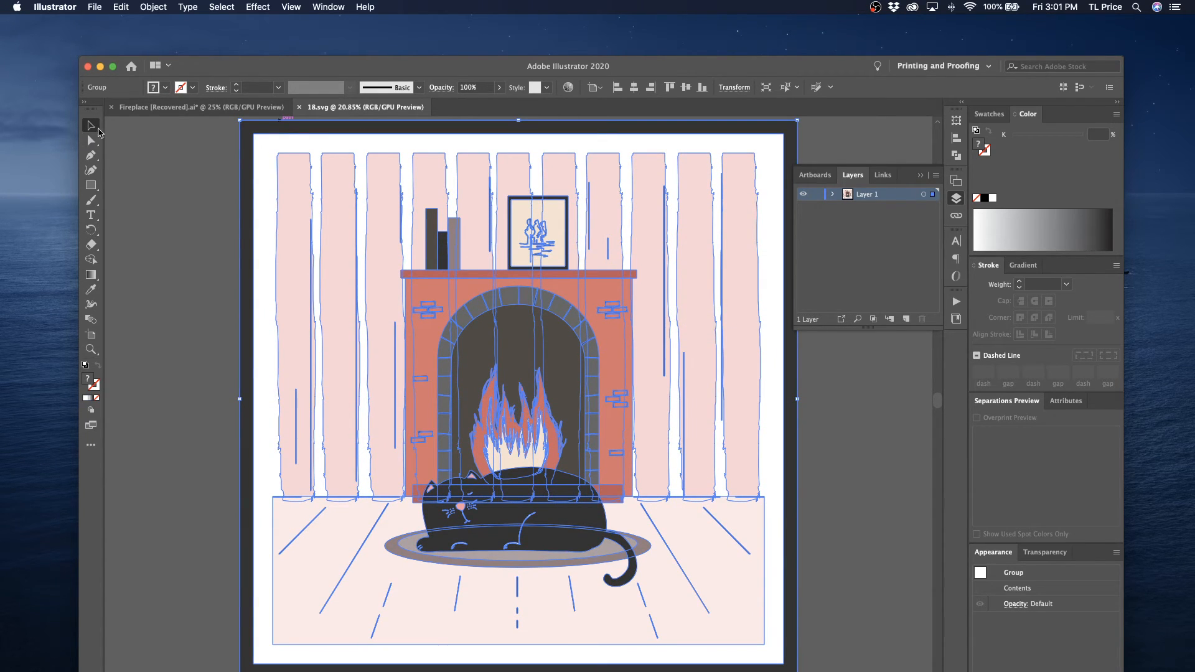
pyautogui.click(192, 170)
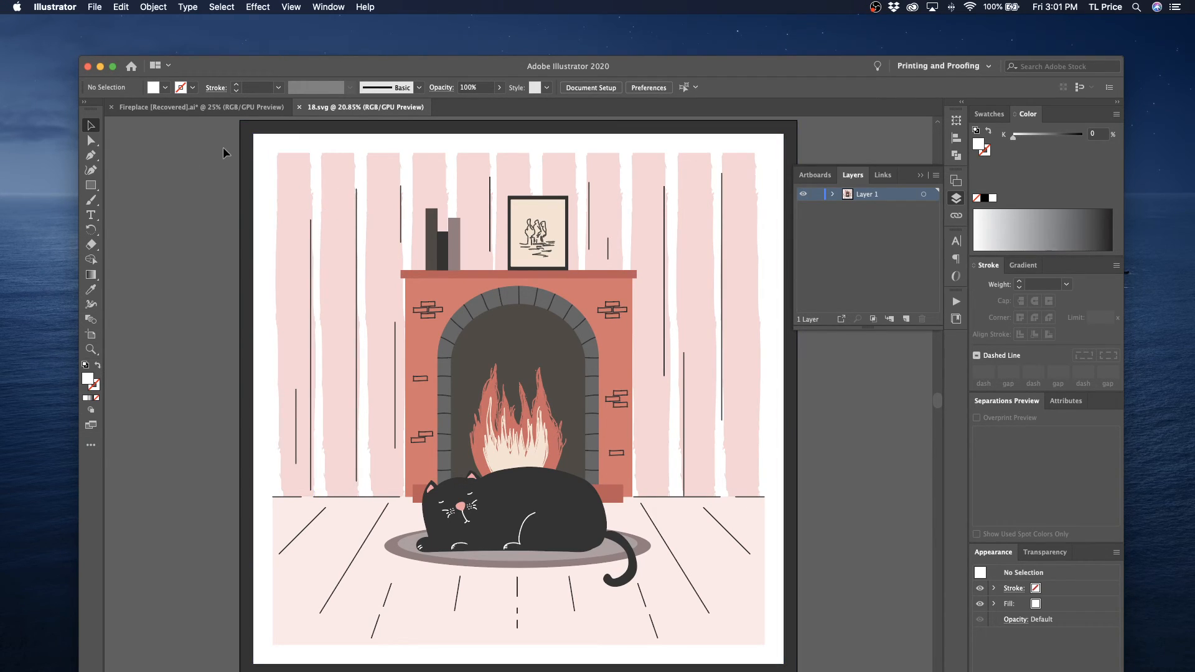
pyautogui.press('super+a')
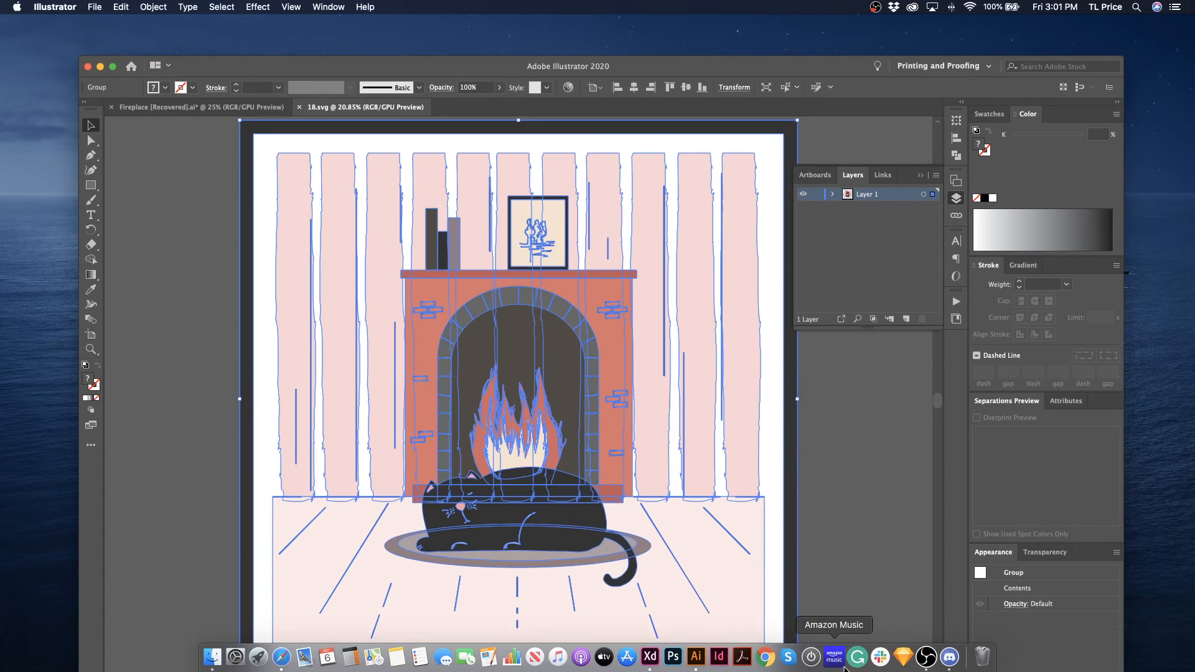
pyautogui.click(223, 109)
pyautogui.hscroll(-5, 473, 264)
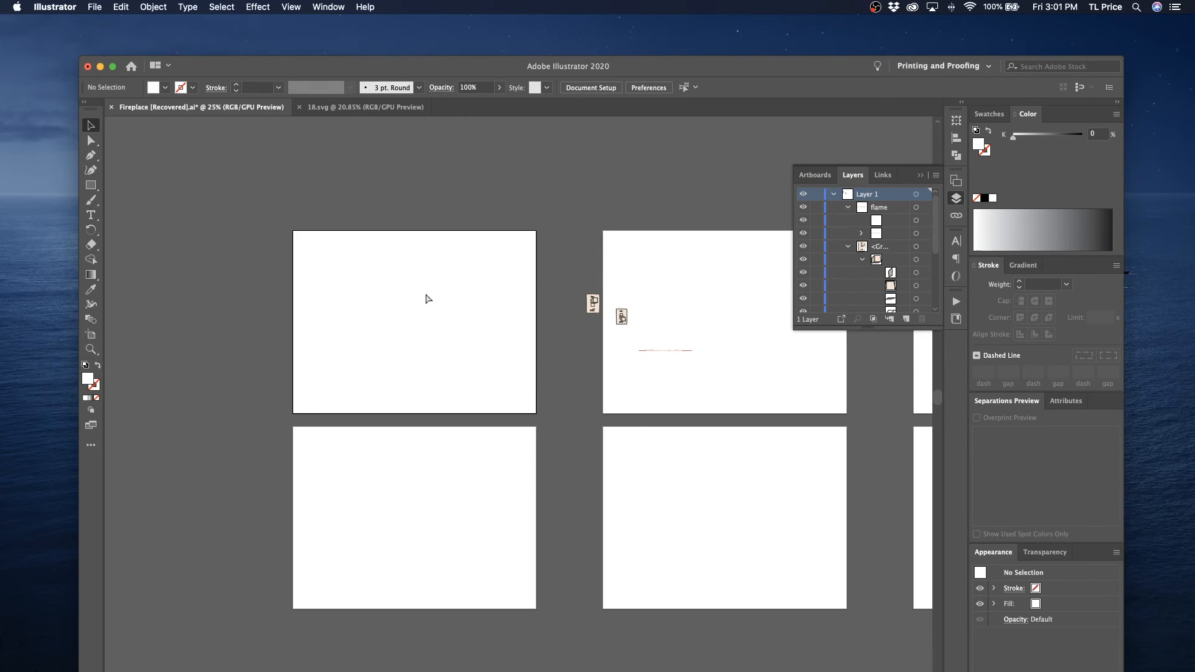
pyautogui.press('super+v')
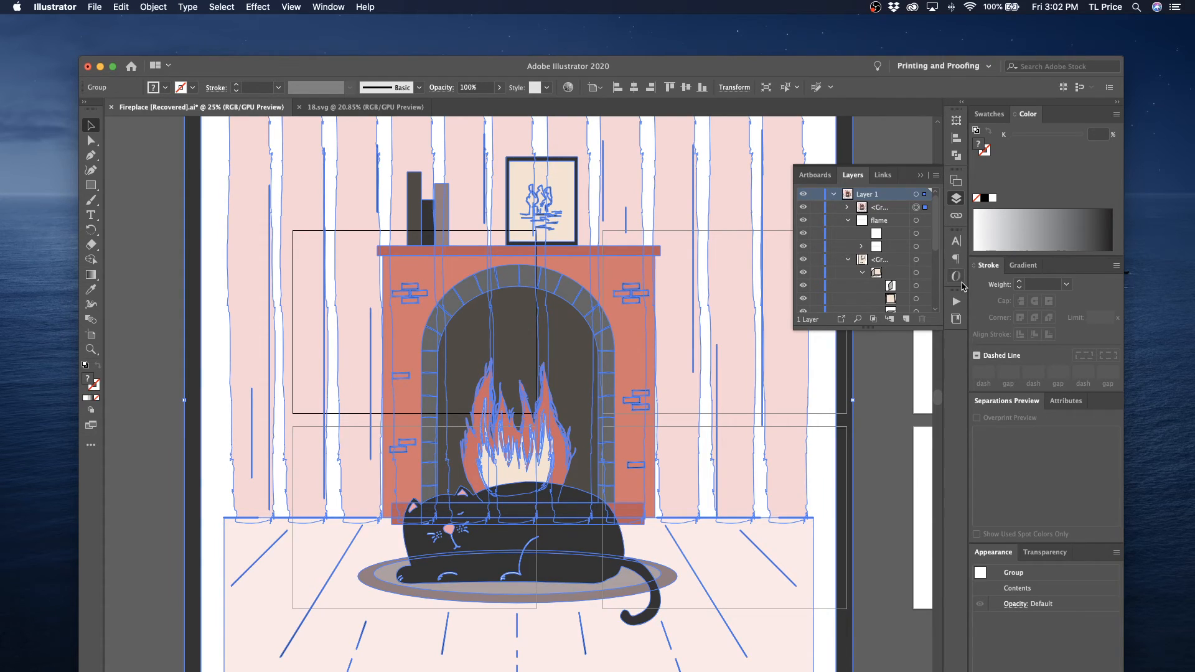
# Scale the pasted illustration proportionally to a height of 768 px
pyautogui.click(734, 87)
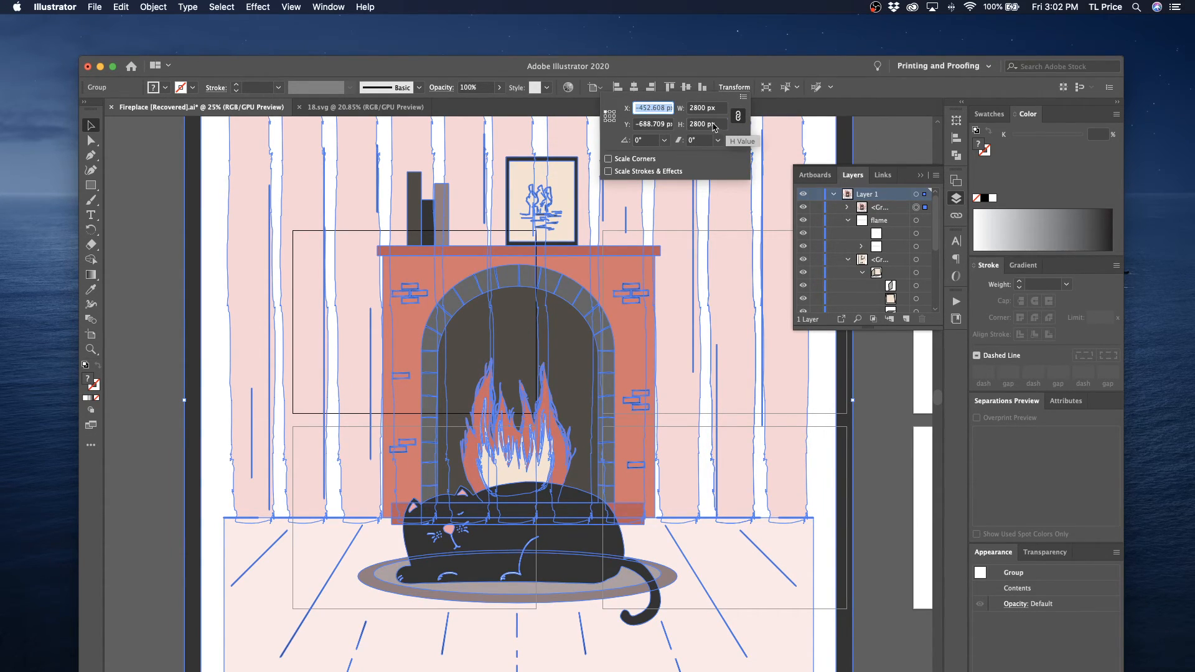
pyautogui.press('Tab')
pyautogui.press('Tab')
pyautogui.press('Tab')
pyautogui.write('7')
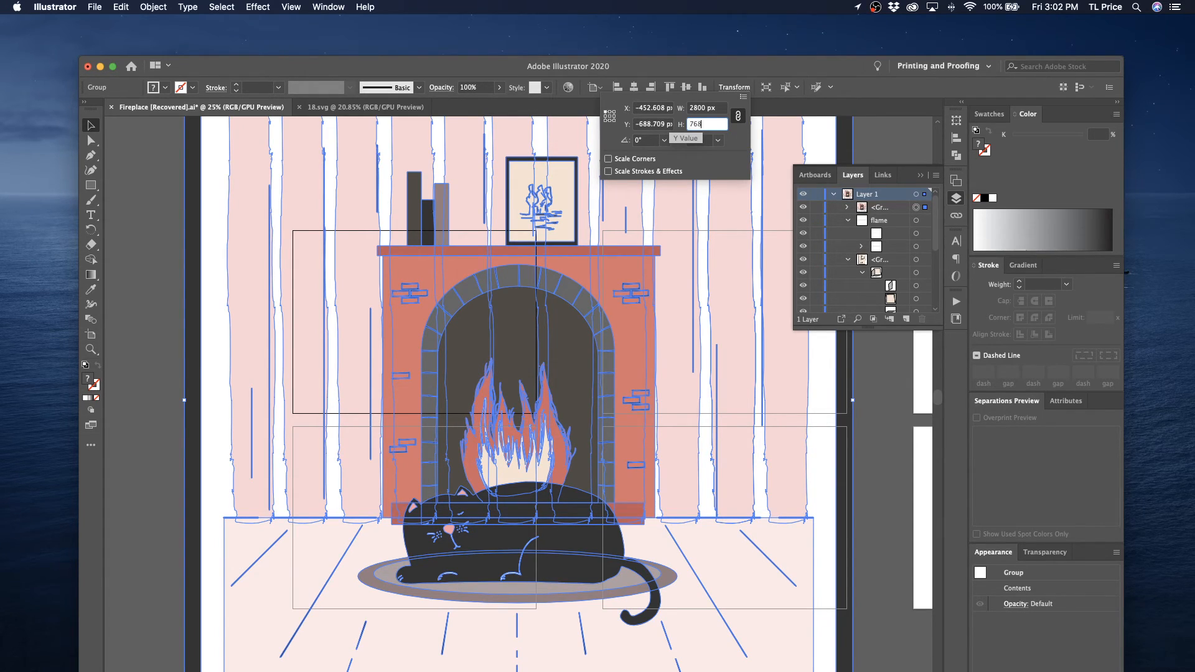
pyautogui.write('68')
pyautogui.press('Return')
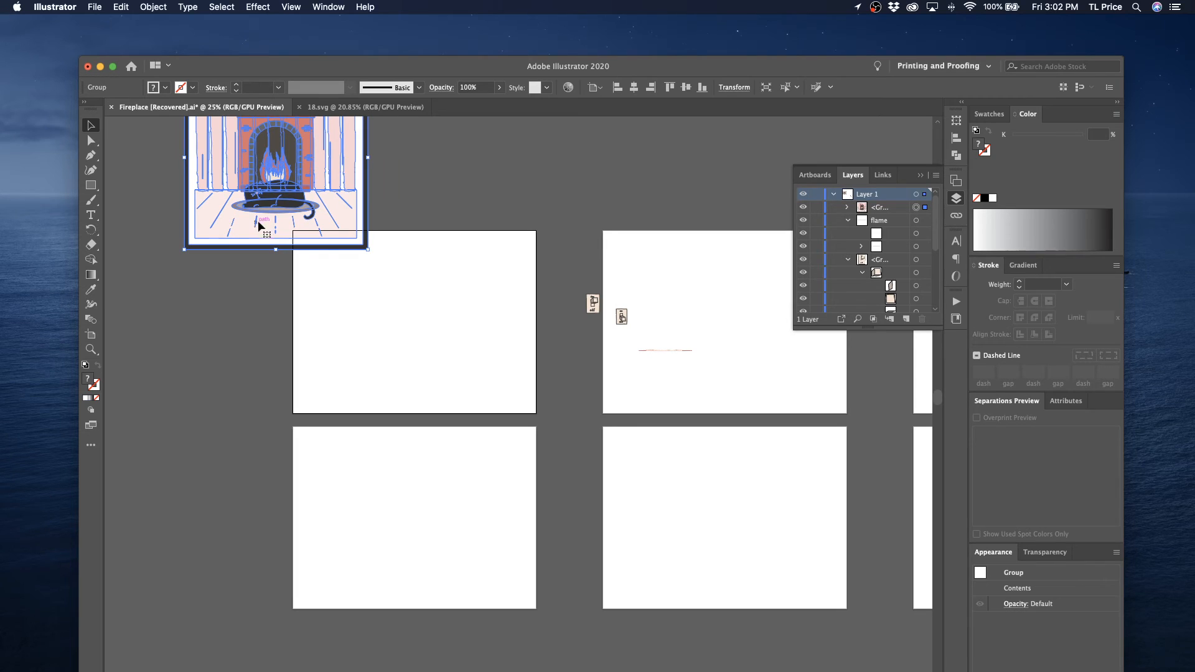
# Move the scaled illustration onto the first artboard, roughly centred with its top edge near the artboard's top
pyautogui.moveTo(245, 227); pyautogui.dragTo(387, 391)
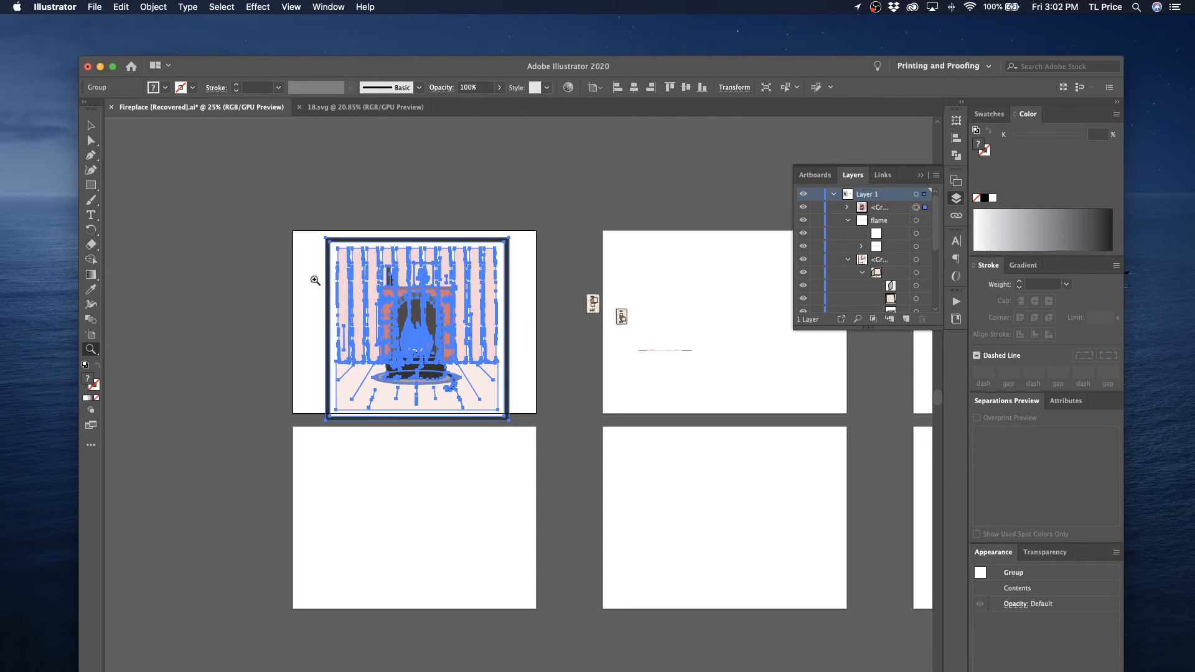
pyautogui.moveTo(267, 224); pyautogui.dragTo(379, 284)
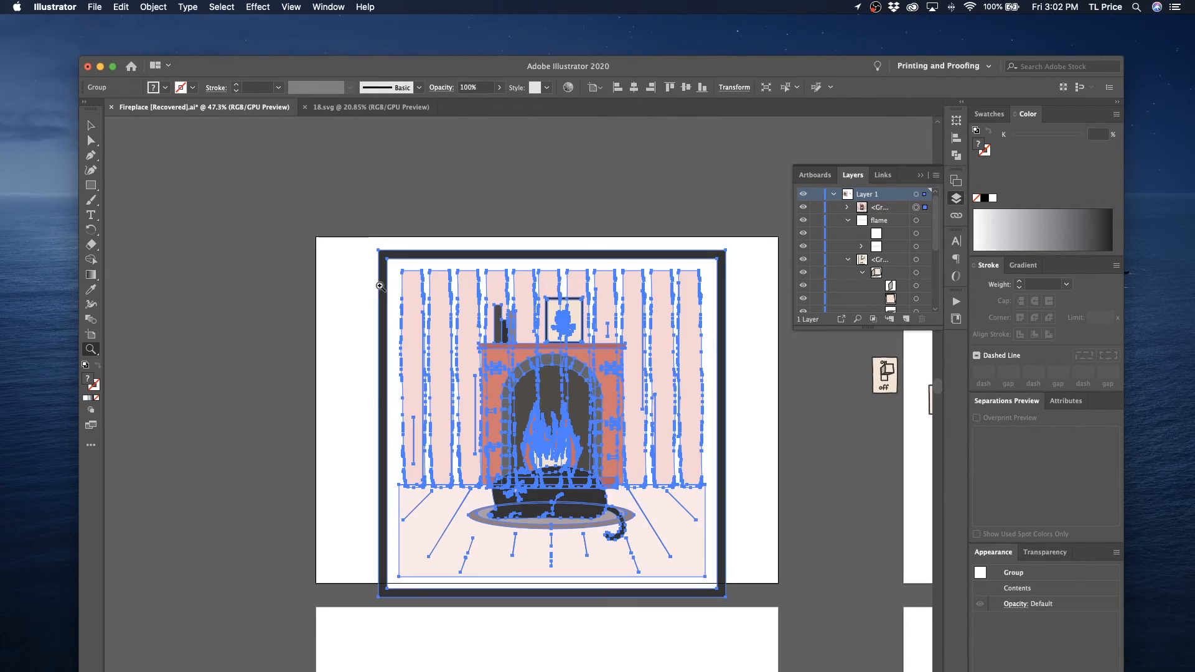
pyautogui.click(90, 125)
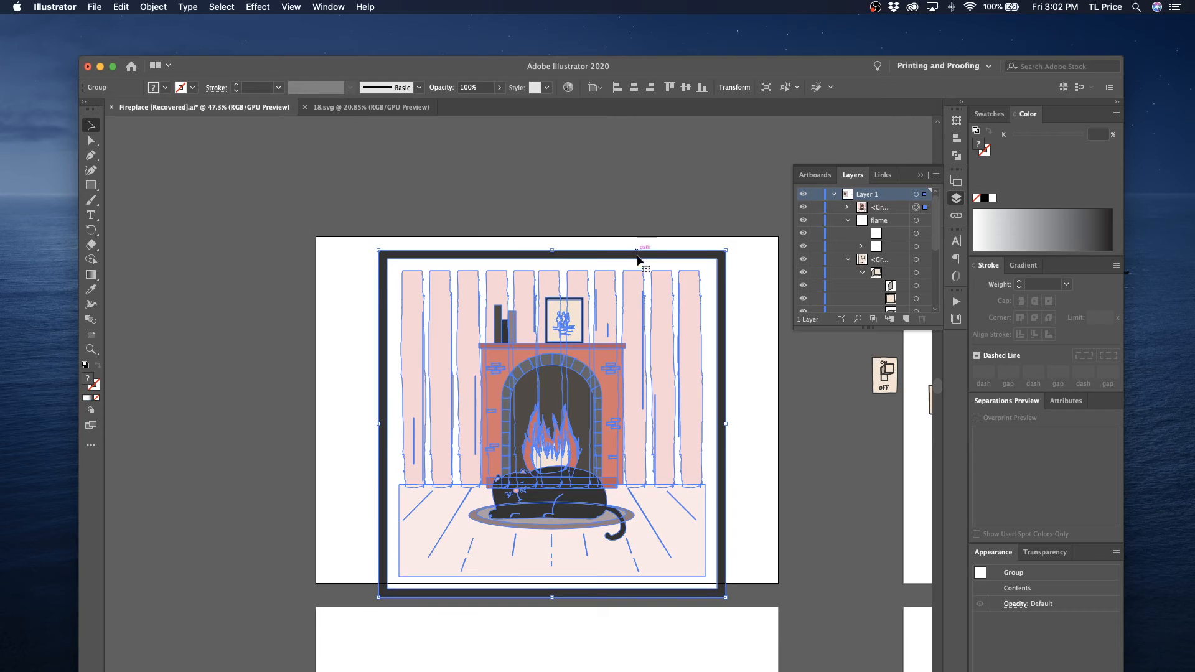
pyautogui.moveTo(621, 259); pyautogui.dragTo(628, 245)
pyautogui.click(776, 432)
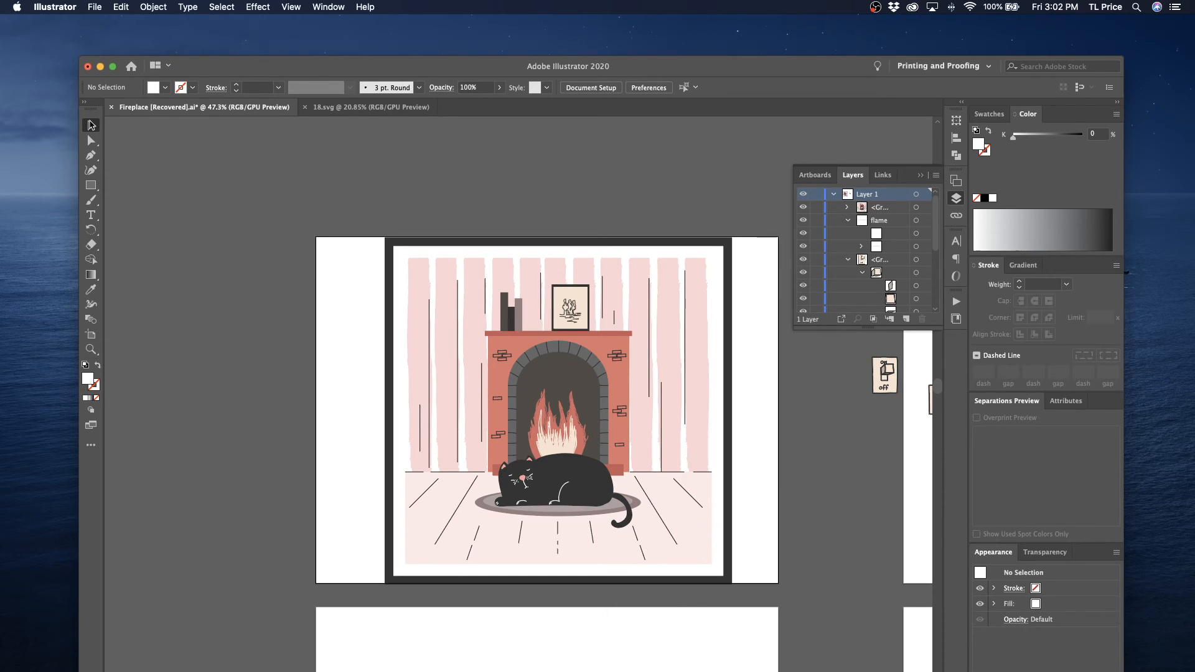
# Position the illustration precisely at the artboard's top by using a top reference point and a Y value of 0
pyautogui.click(539, 392)
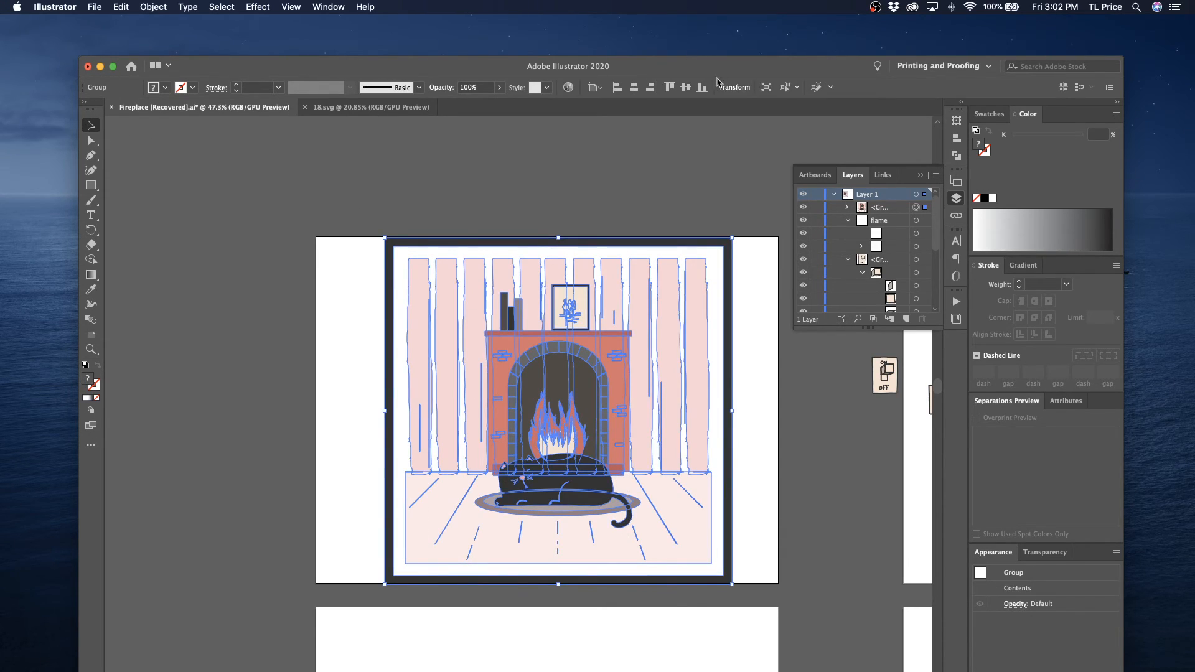
pyautogui.click(733, 89)
pyautogui.click(610, 115)
pyautogui.click(644, 123)
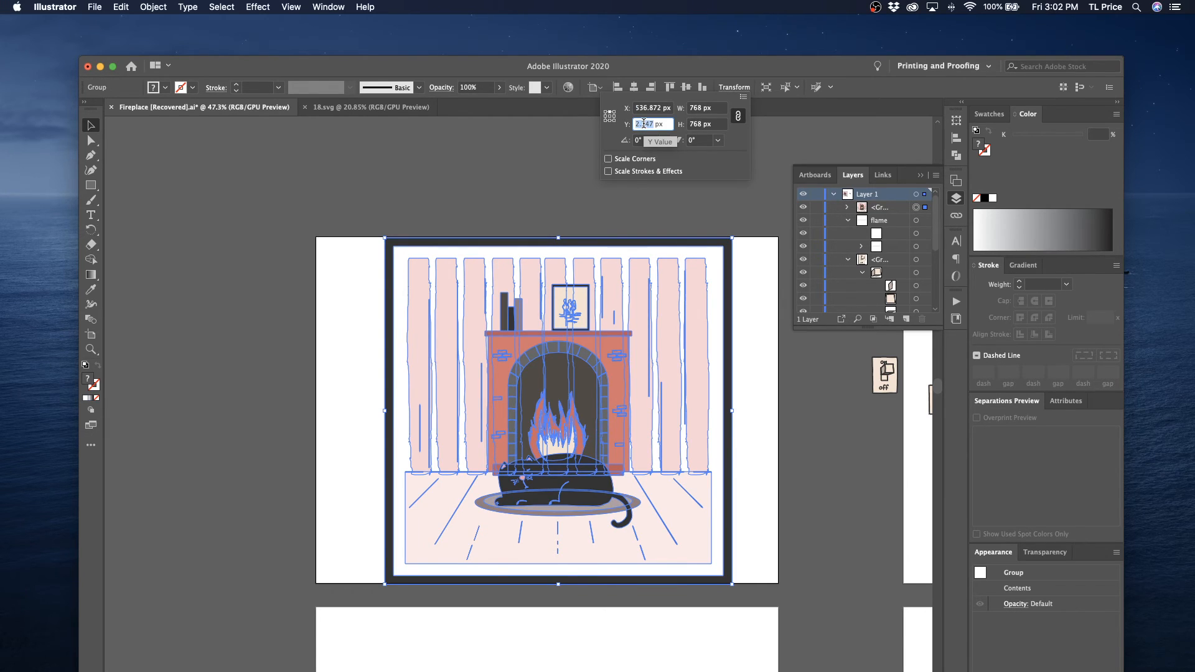
pyautogui.write('0')
pyautogui.press('Return')
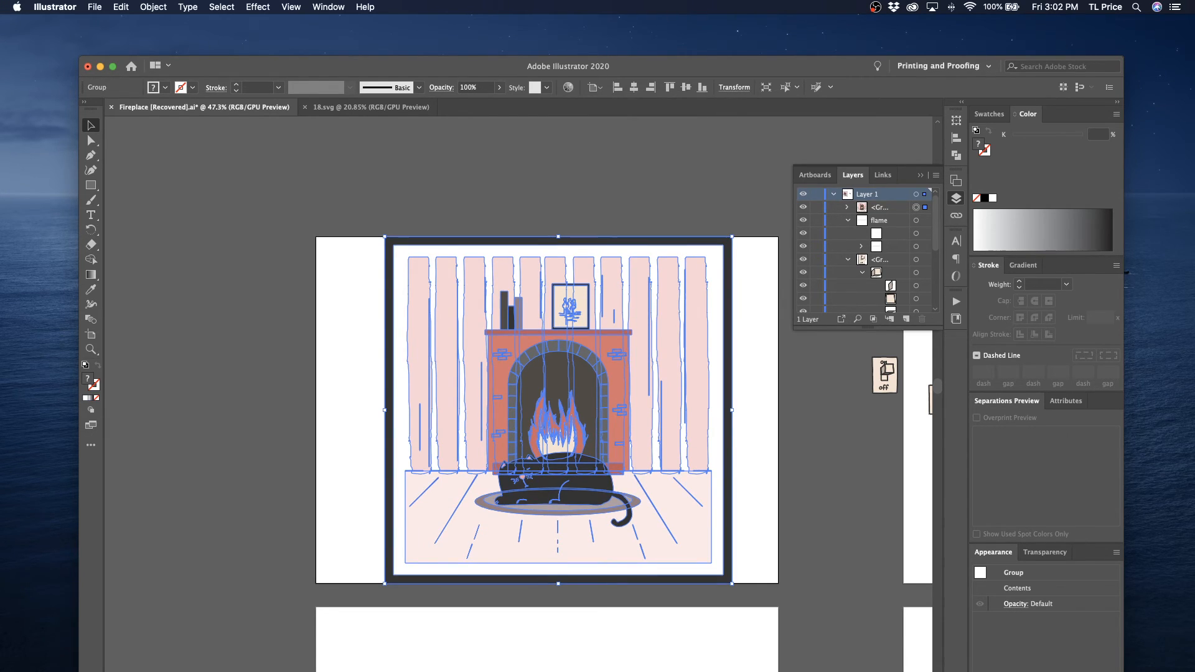
# Extend both vertical sides of the dark frame to the artboard edges, making the frame 1024 px wide without stretching the artwork
pyautogui.click(285, 235)
pyautogui.click(91, 140)
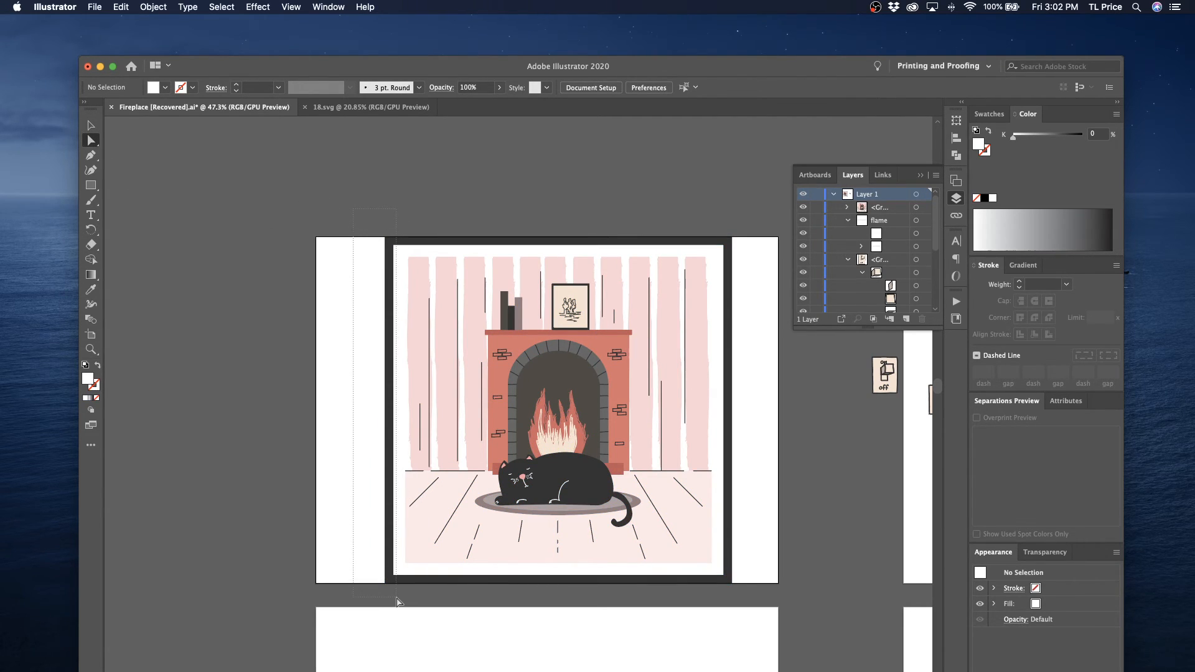
pyautogui.click(385, 511)
pyautogui.moveTo(385, 510); pyautogui.dragTo(315, 508)
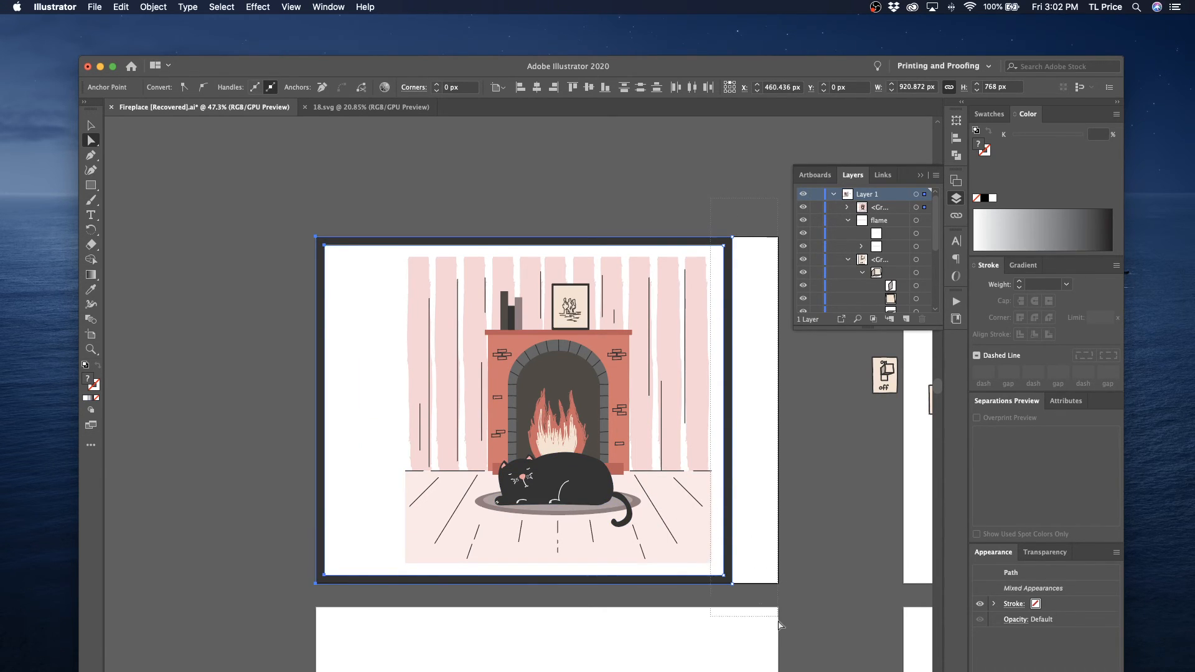
pyautogui.click(740, 598)
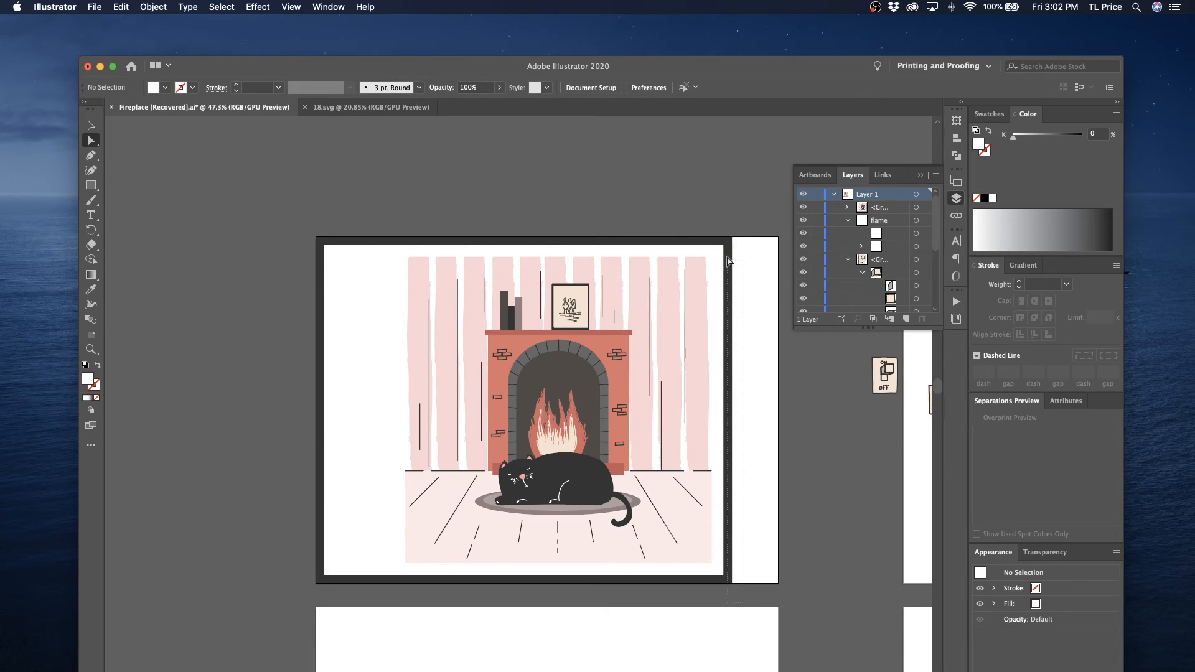
pyautogui.click(726, 236)
pyautogui.moveTo(733, 450); pyautogui.dragTo(778, 448)
pyautogui.click(91, 125)
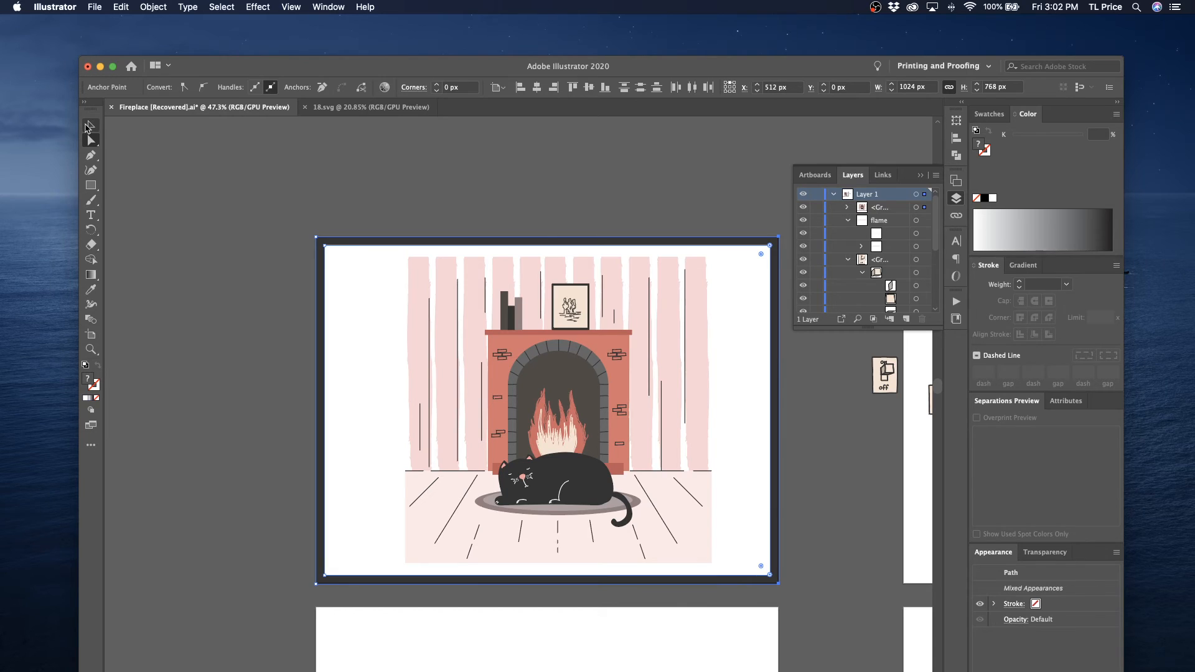
# Try to delete the cat and rug group from the isolated illustration, undo the removal, and leave the group's isolation
pyautogui.doubleClick(568, 509)
pyautogui.click(547, 509)
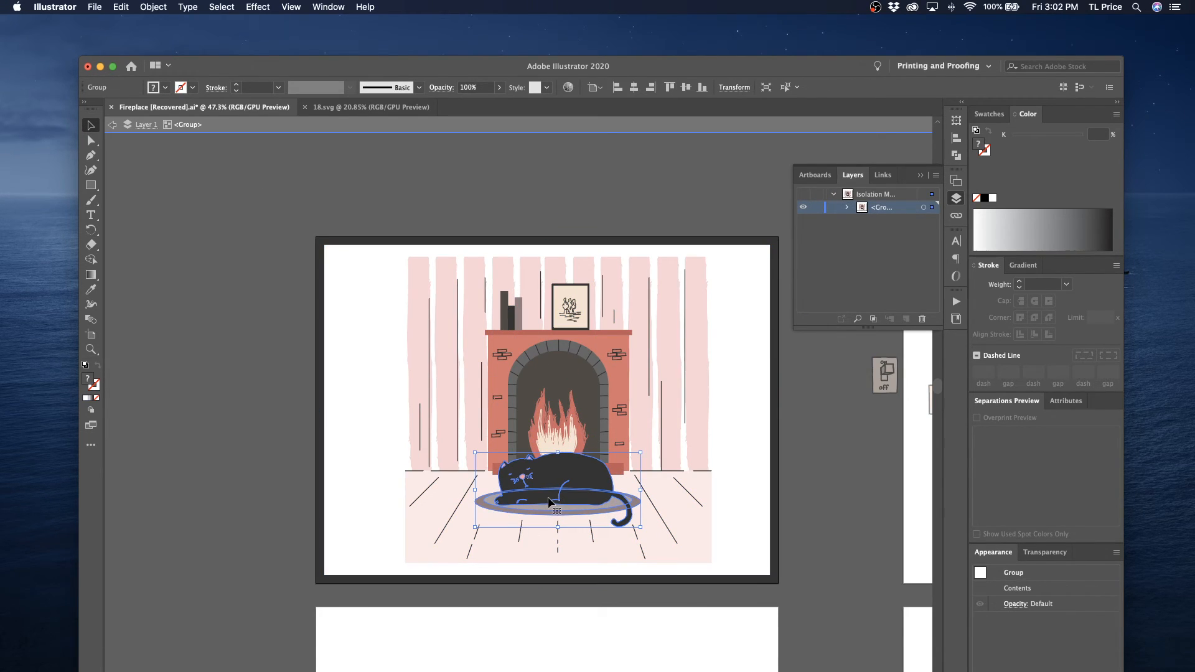
pyautogui.press('Delete')
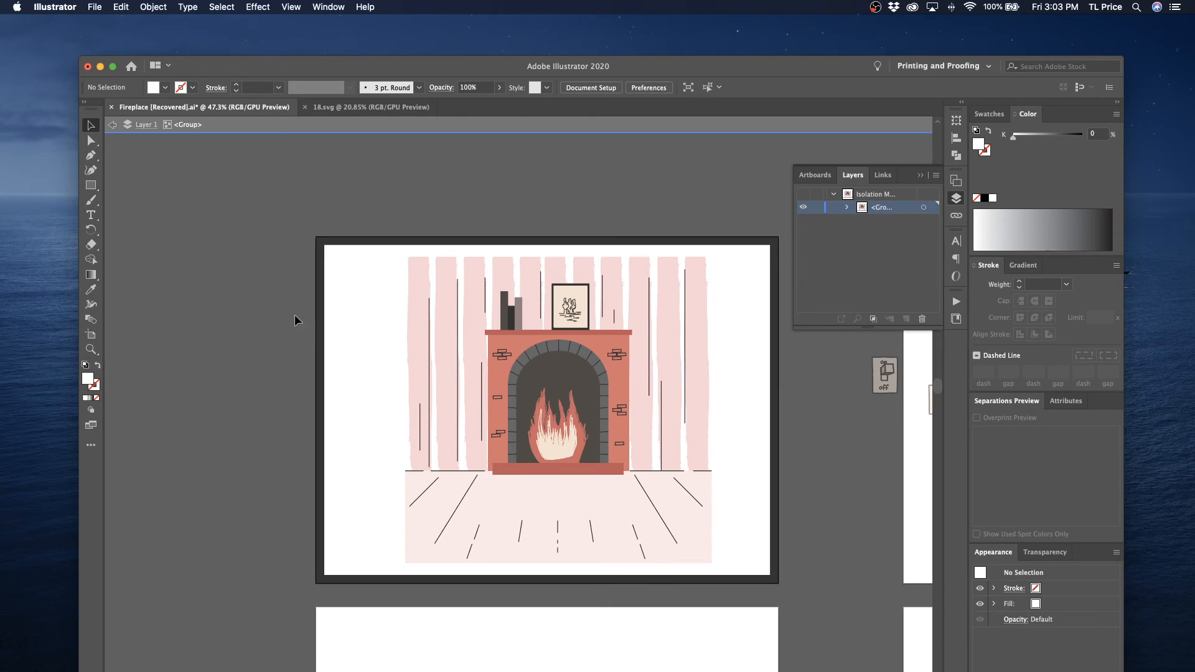
pyautogui.click(424, 421)
pyautogui.press('super+v')
pyautogui.press('super+z')
pyautogui.press('super+z')
pyautogui.click(412, 408)
pyautogui.click(495, 418)
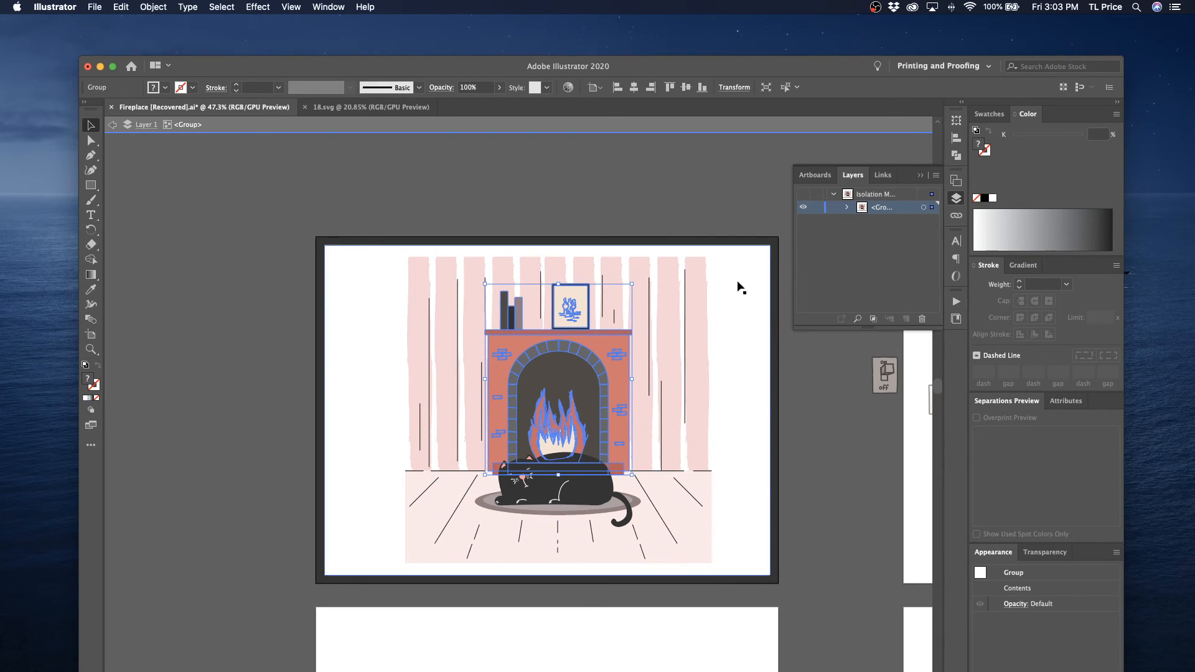
pyautogui.click(112, 125)
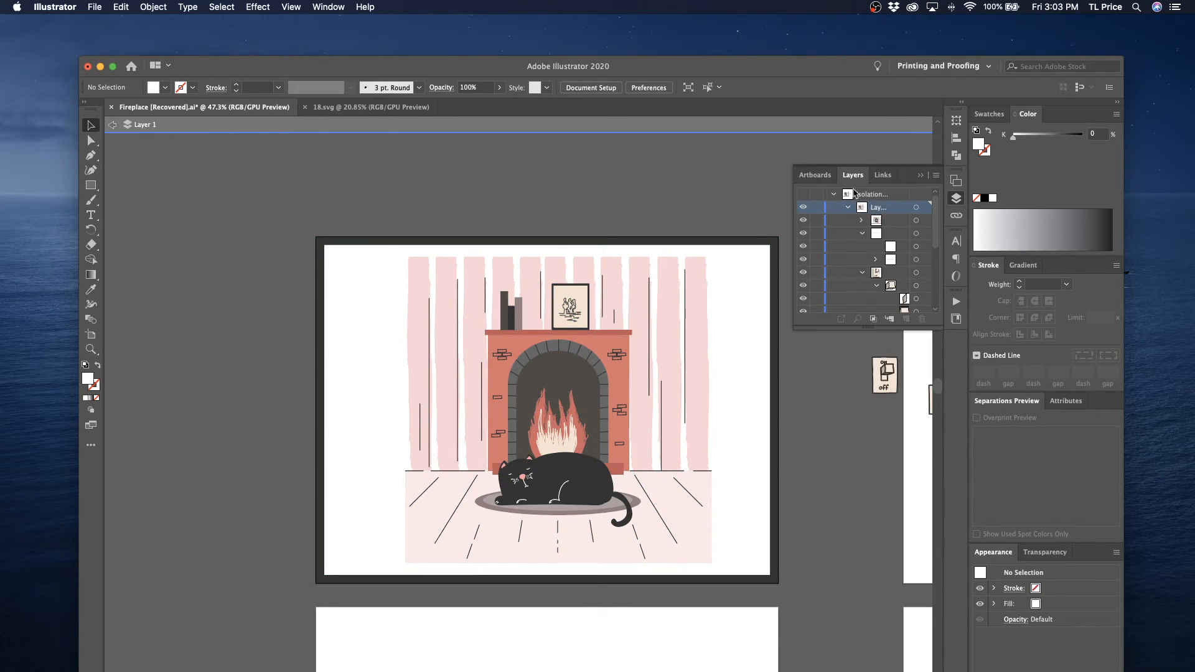
# Expand the illustration's group and its background subgroup in the layer list, and select the whole background subgroup
pyautogui.click(862, 274)
pyautogui.click(861, 220)
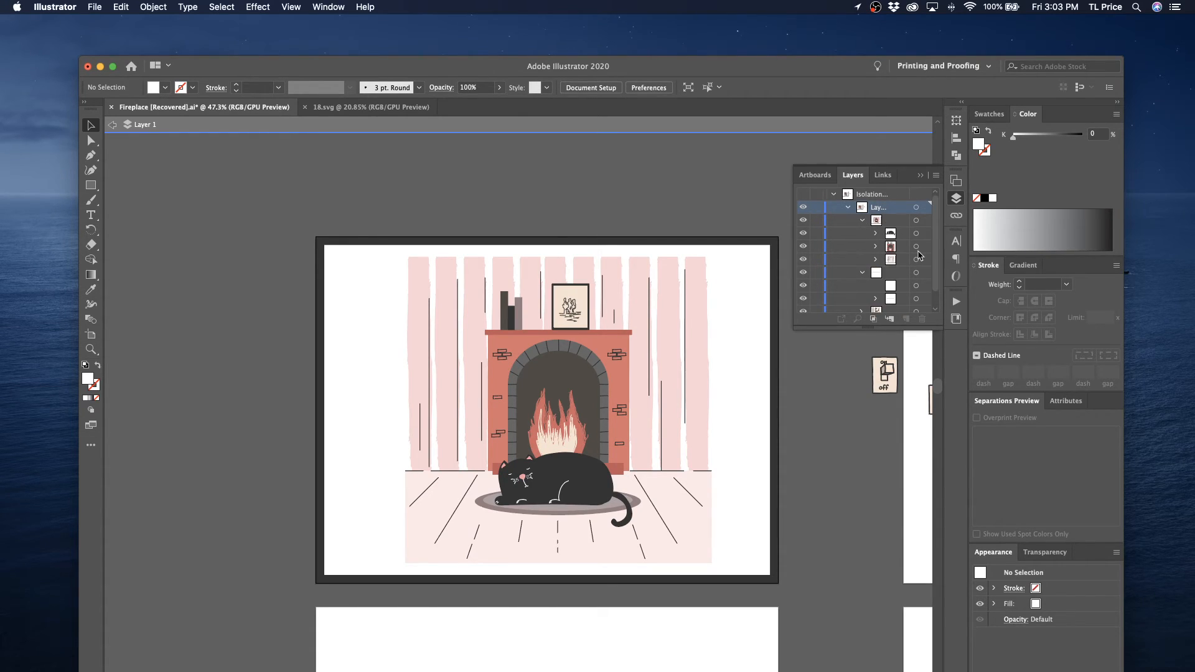
pyautogui.click(875, 259)
pyautogui.scroll(-1, 896, 249)
pyautogui.click(916, 233)
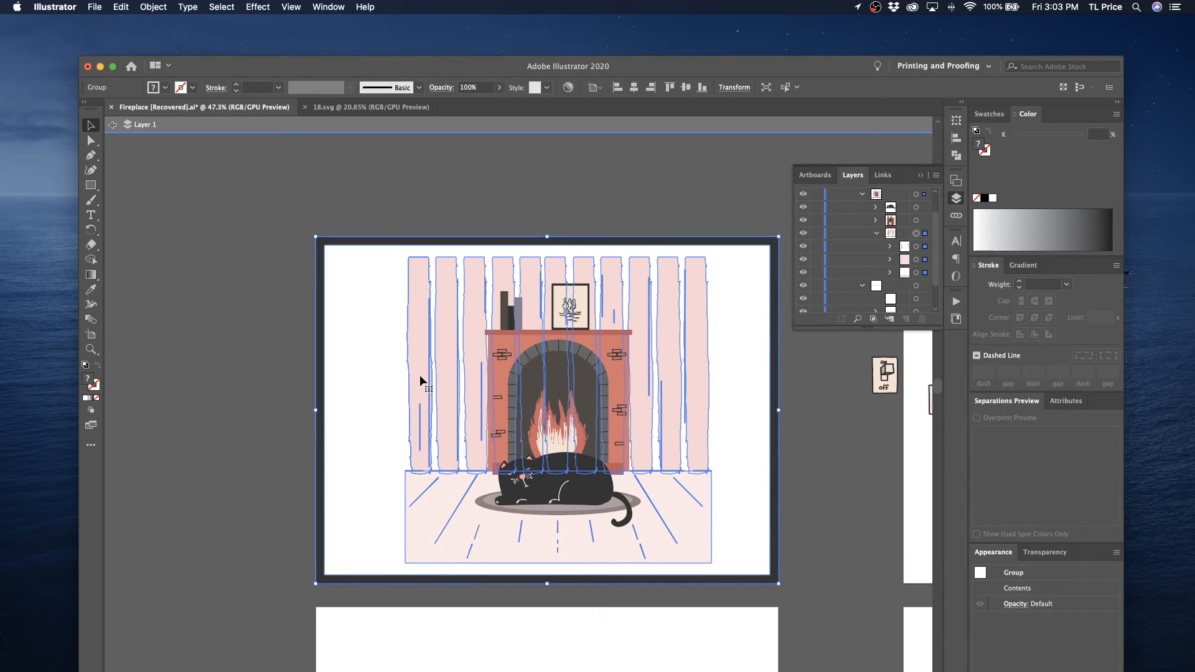
# Try to move the whole background subgroup, including the frame, within the isolated illustration, and undo the move
pyautogui.doubleClick(420, 305)
pyautogui.moveTo(387, 266); pyautogui.dragTo(410, 283)
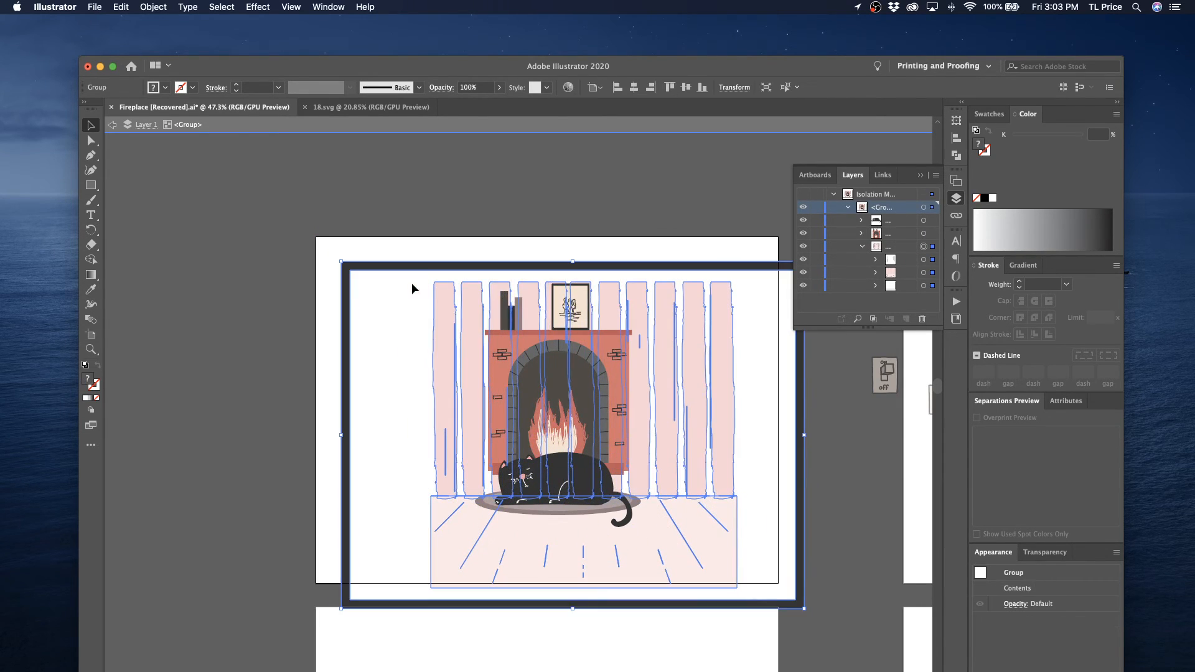
pyautogui.press('super+z')
# Select only the striped wall and floor groups and stretch them horizontally both ways, leaving a narrow margin inside the frame
pyautogui.click(923, 271)
pyautogui.keyDown('shift'); pyautogui.click(923, 260); pyautogui.keyUp('shift')
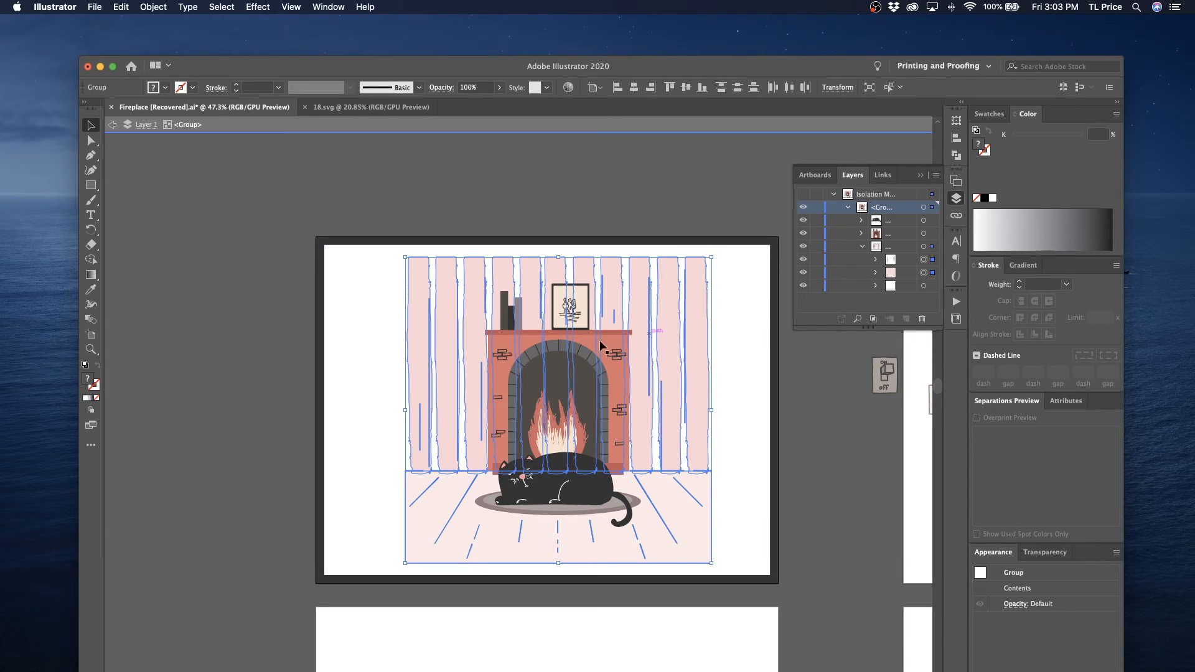
pyautogui.moveTo(403, 411); pyautogui.dragTo(333, 410)
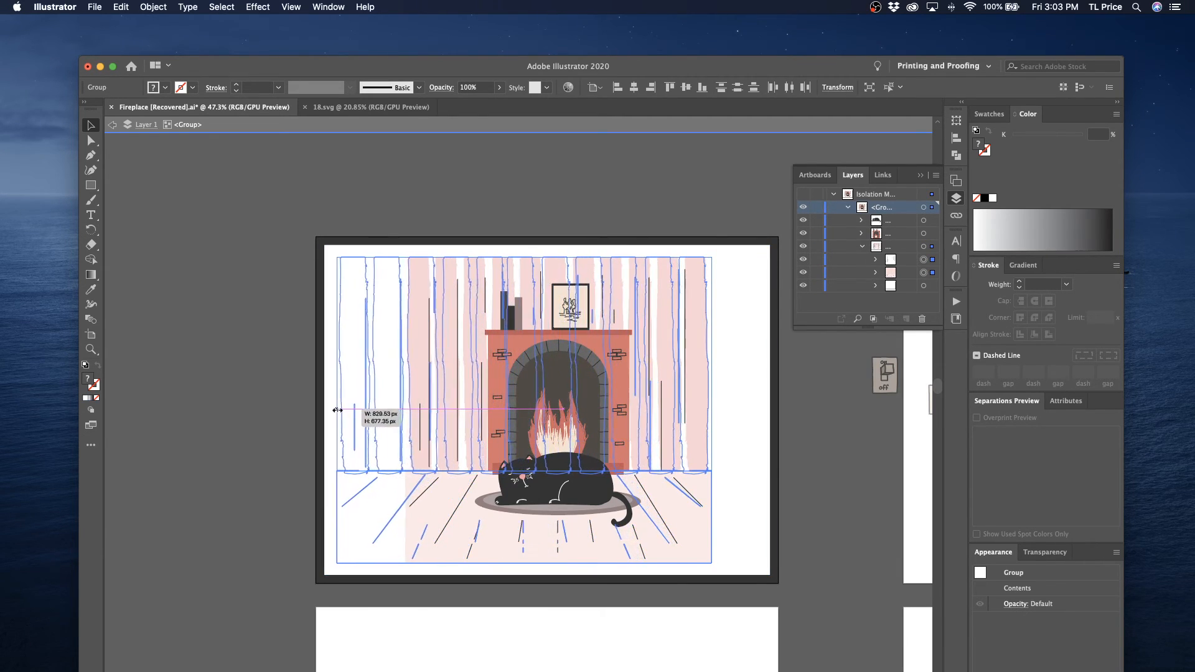
pyautogui.moveTo(711, 410); pyautogui.dragTo(765, 408)
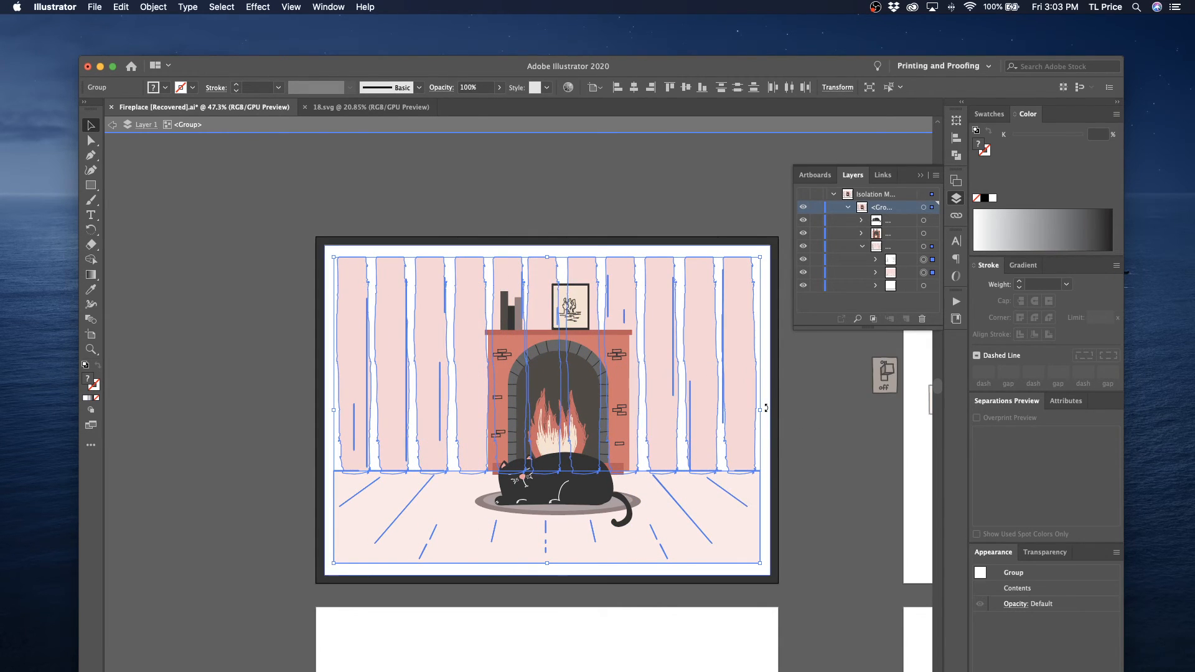
pyautogui.click(113, 128)
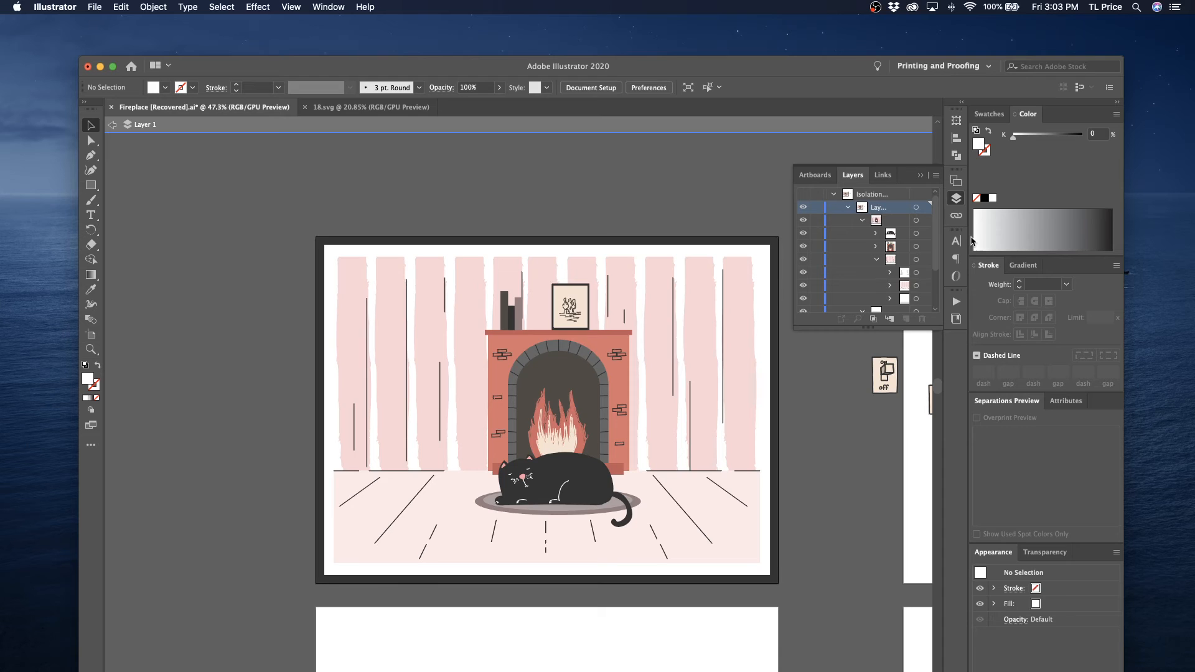
# Select the fireplace group and widen it horizontally on both sides, keeping its height
pyautogui.click(916, 247)
pyautogui.moveTo(485, 379); pyautogui.dragTo(440, 378)
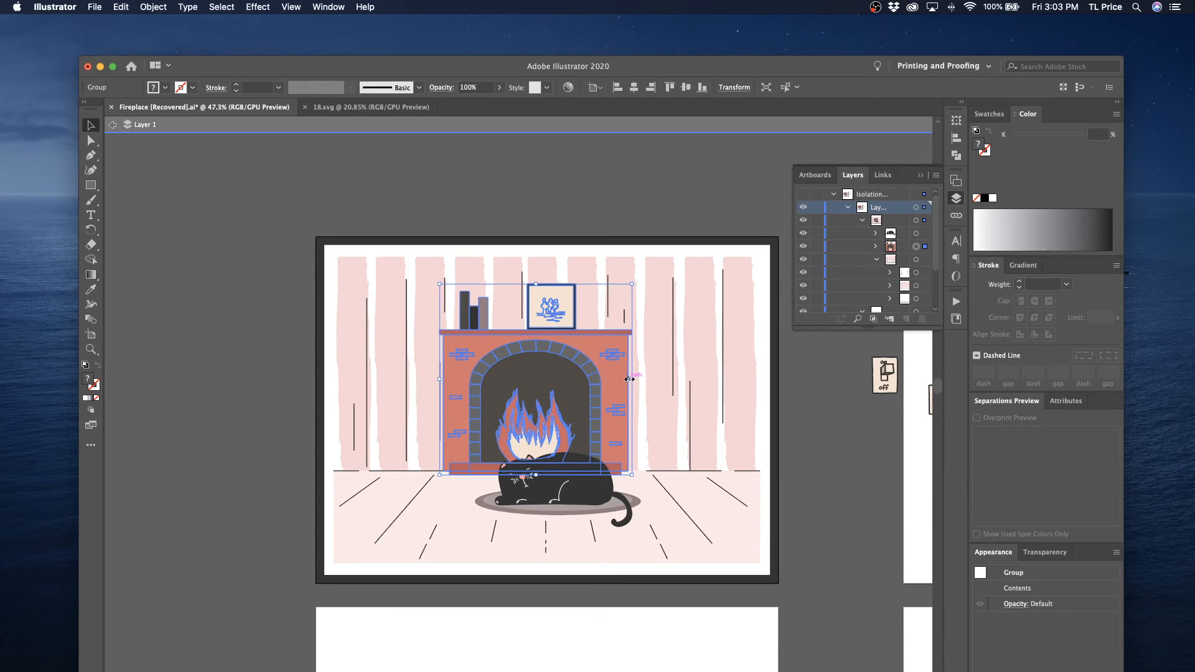
pyautogui.moveTo(631, 379); pyautogui.dragTo(668, 378)
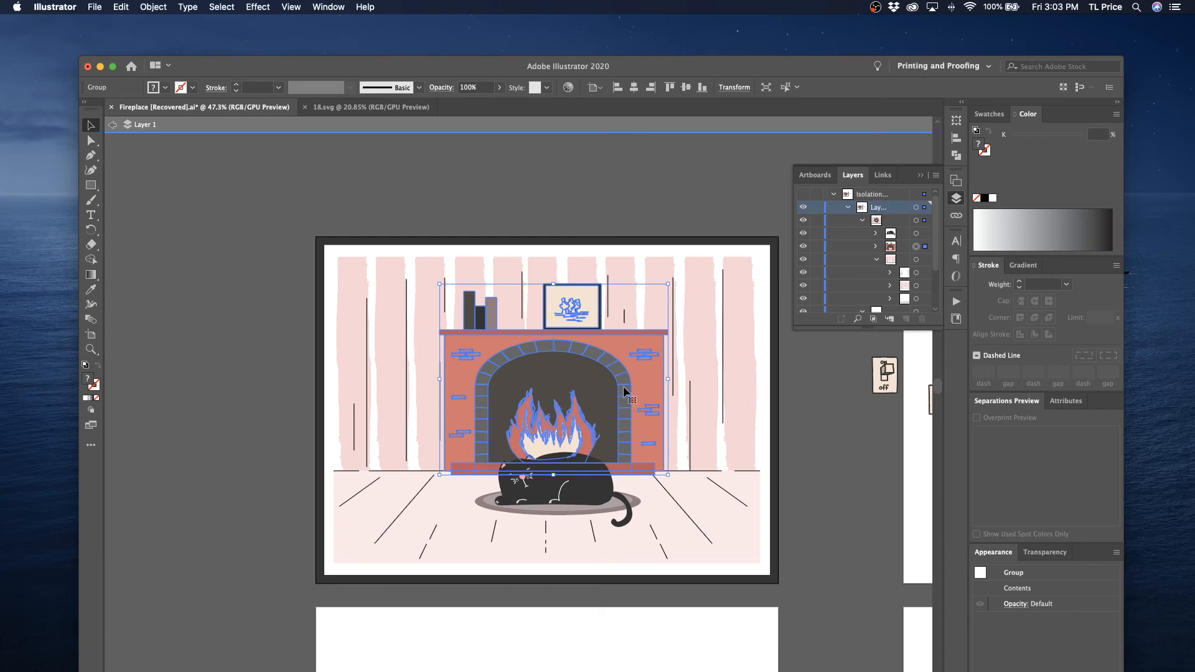
# Widen the fireplace group further on both sides and nudge it slightly left in front of the striped wall
pyautogui.moveTo(440, 378); pyautogui.dragTo(428, 378)
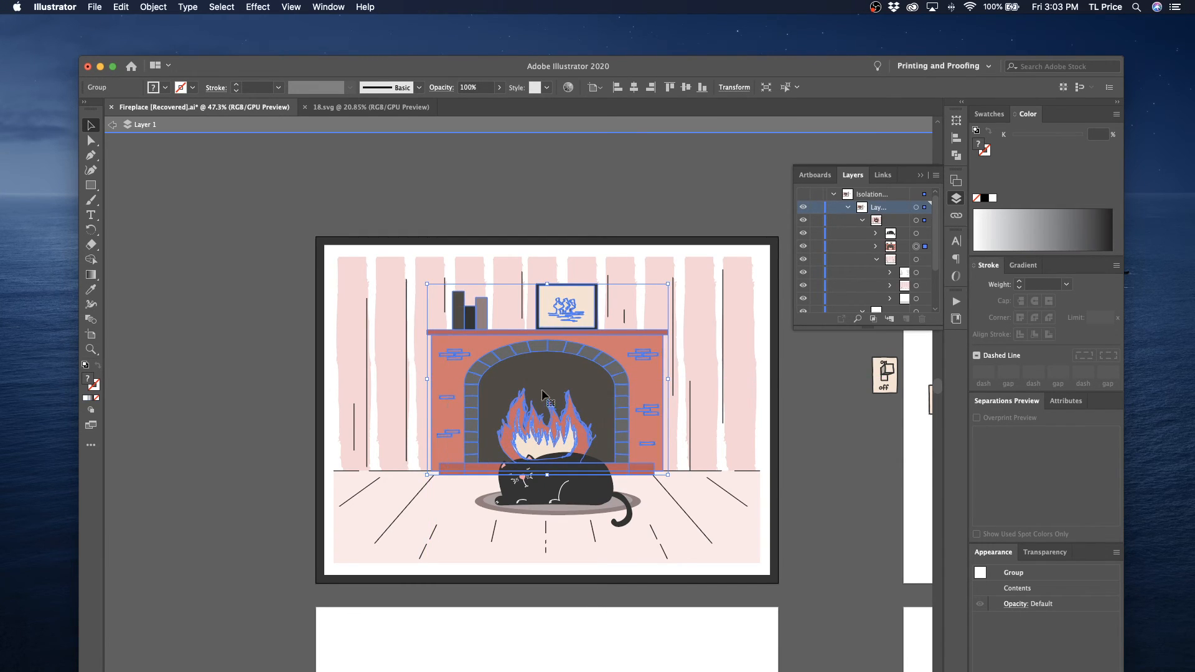
pyautogui.moveTo(670, 378); pyautogui.dragTo(685, 380)
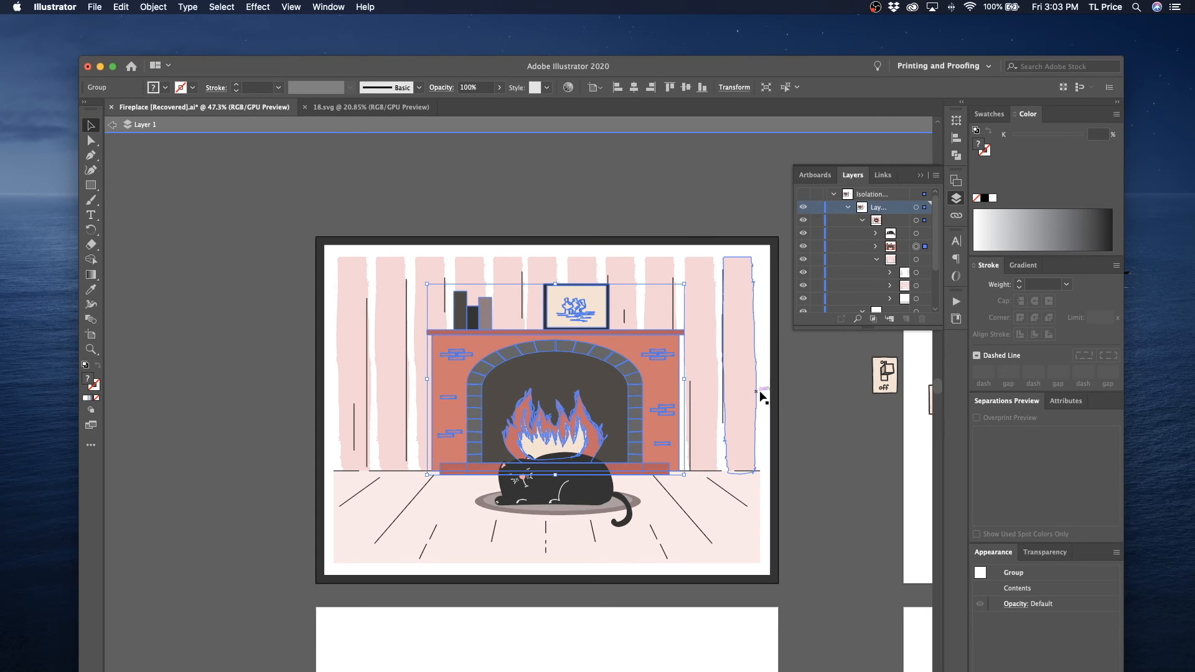
pyautogui.moveTo(502, 390); pyautogui.dragTo(499, 391)
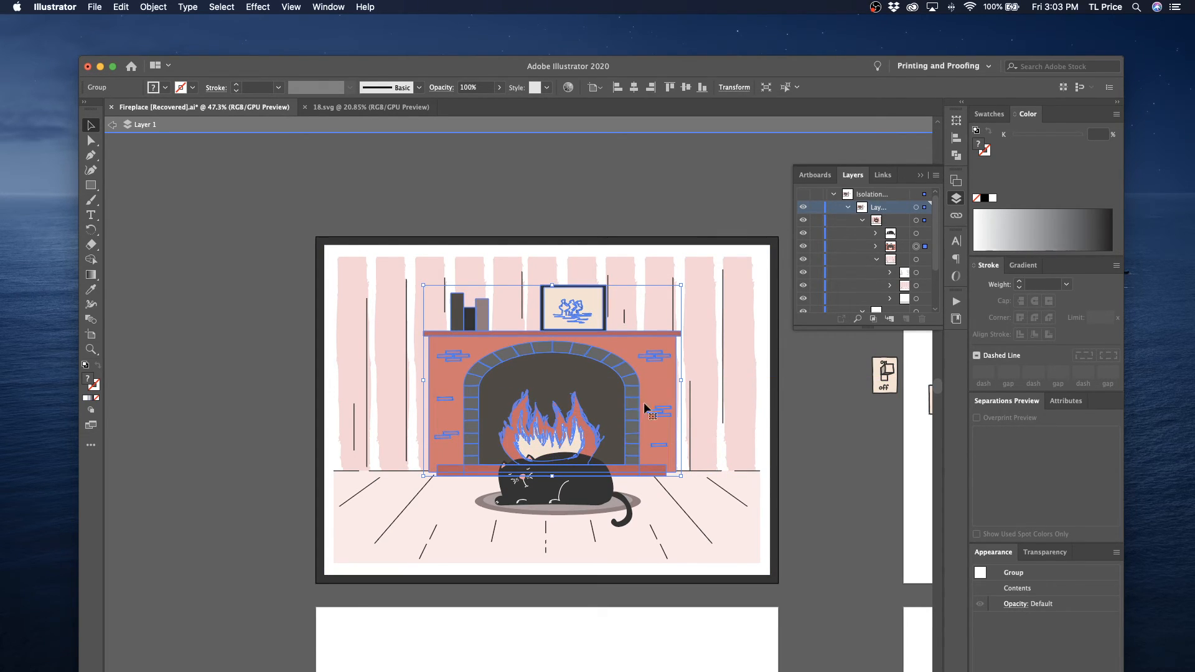
pyautogui.click(782, 419)
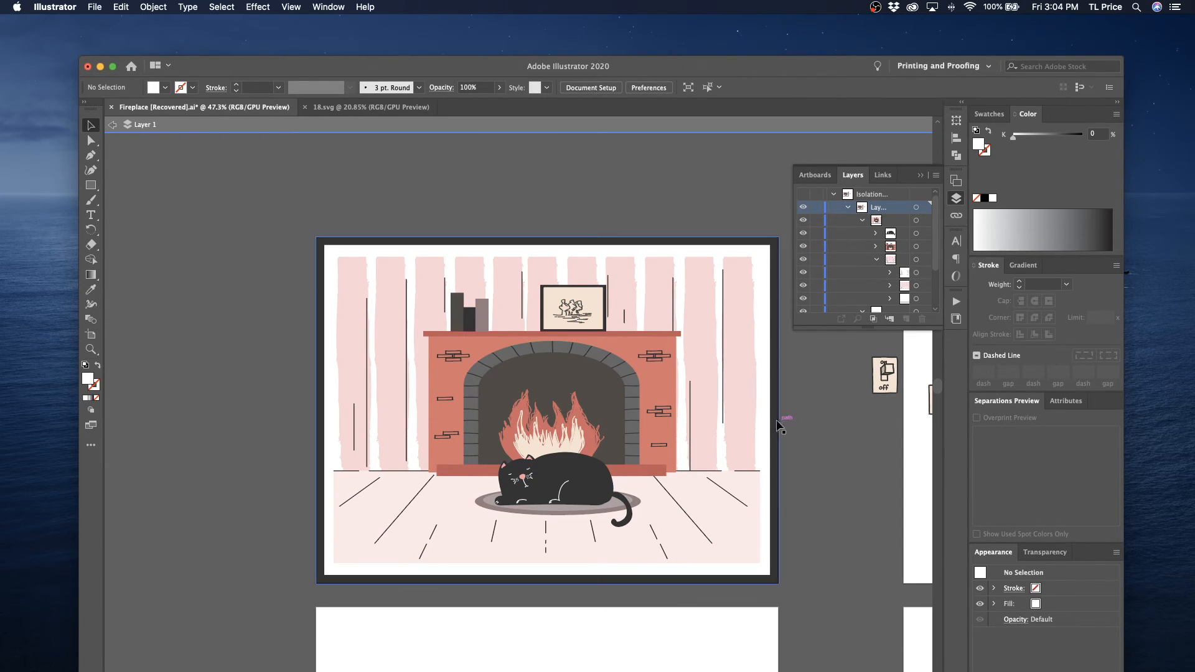
# Move the larger on/off light switch from the canvas onto the neighbouring artboard, beside the smaller switch
pyautogui.hscroll(3, 778, 420)
pyautogui.click(770, 364)
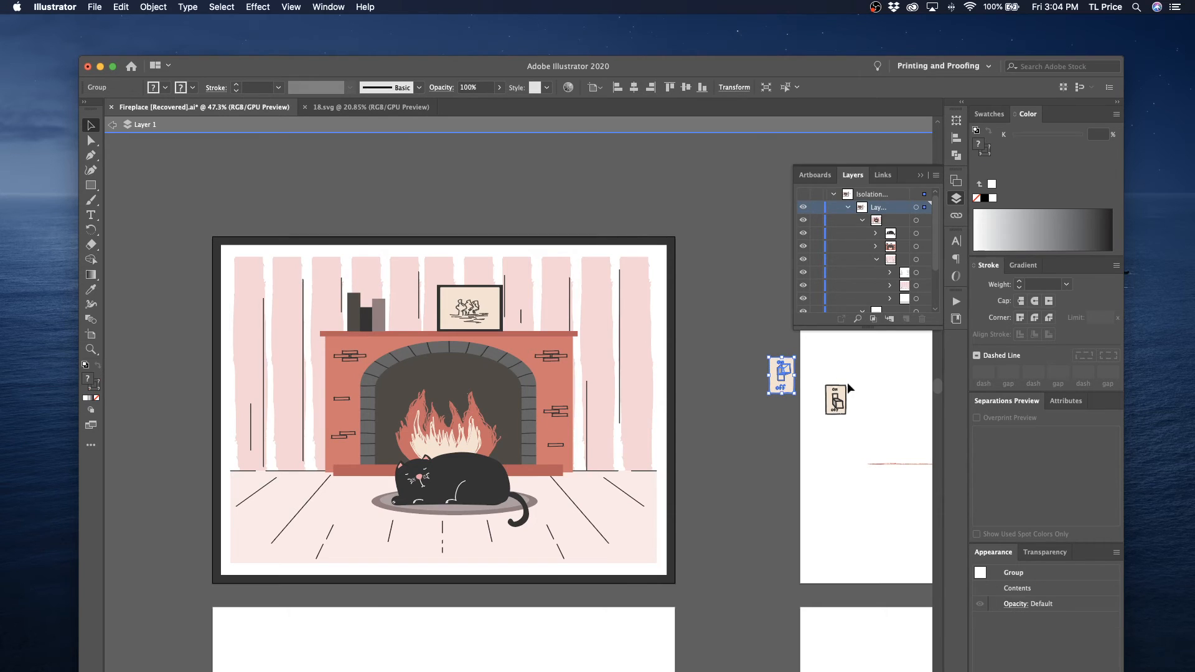
pyautogui.moveTo(780, 387); pyautogui.dragTo(879, 381)
# Resize the smaller light switch to 45 px wide and 65 px high
pyautogui.click(834, 397)
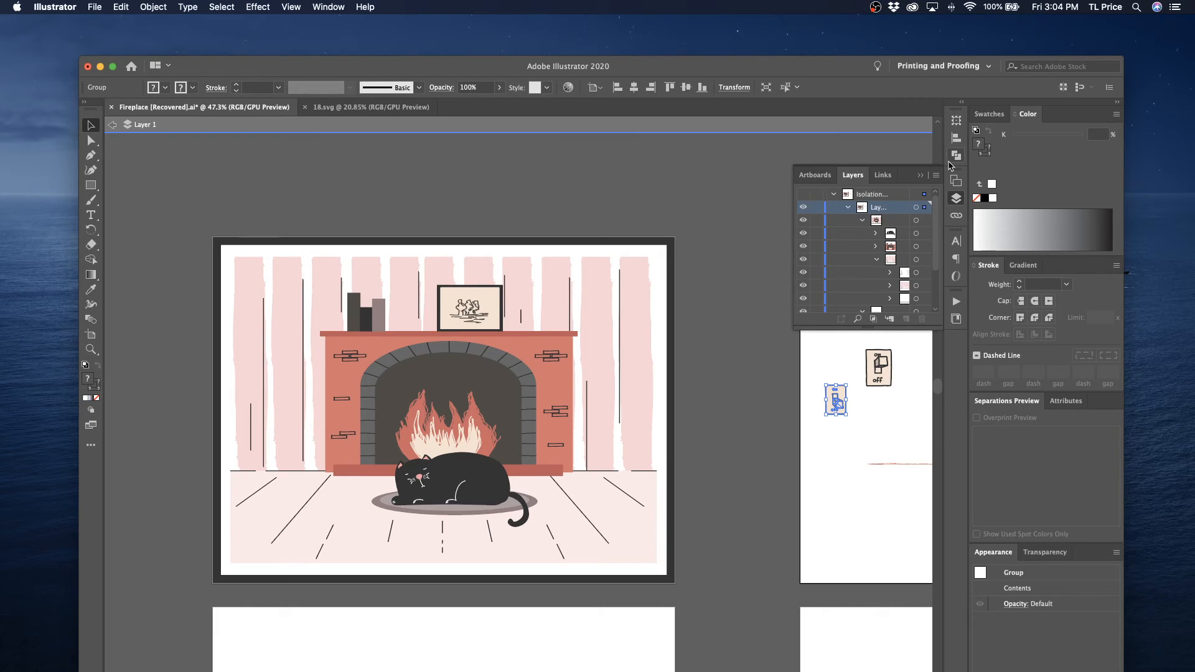
pyautogui.click(734, 88)
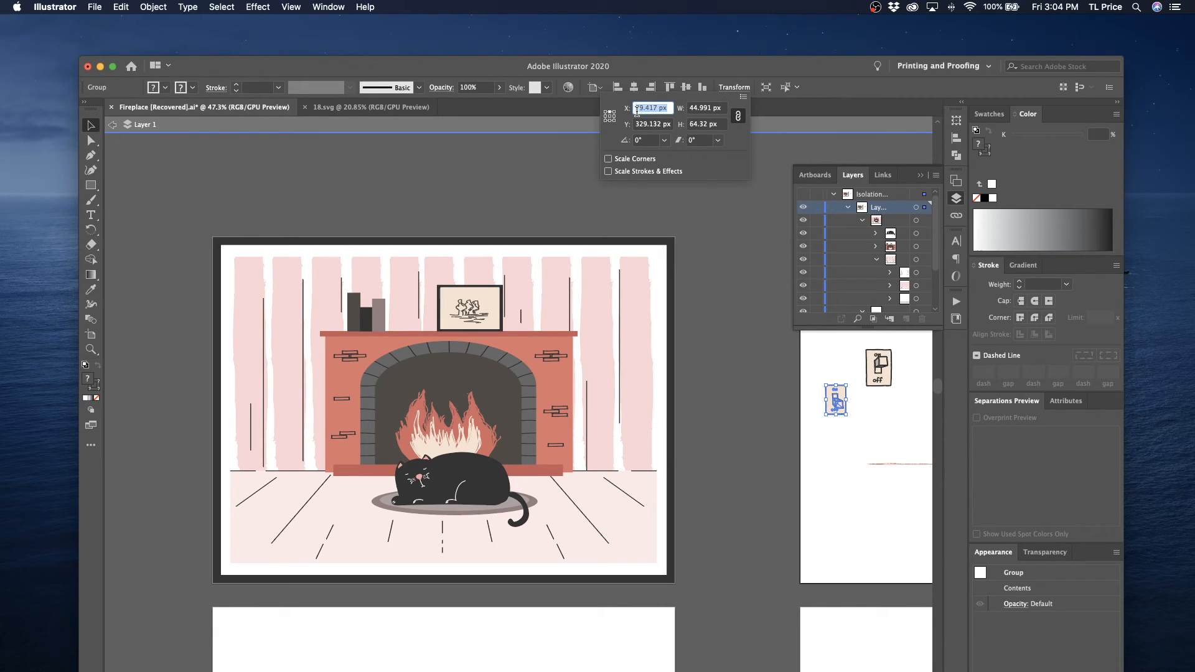
pyautogui.doubleClick(700, 108)
pyautogui.write('45')
pyautogui.press('Tab')
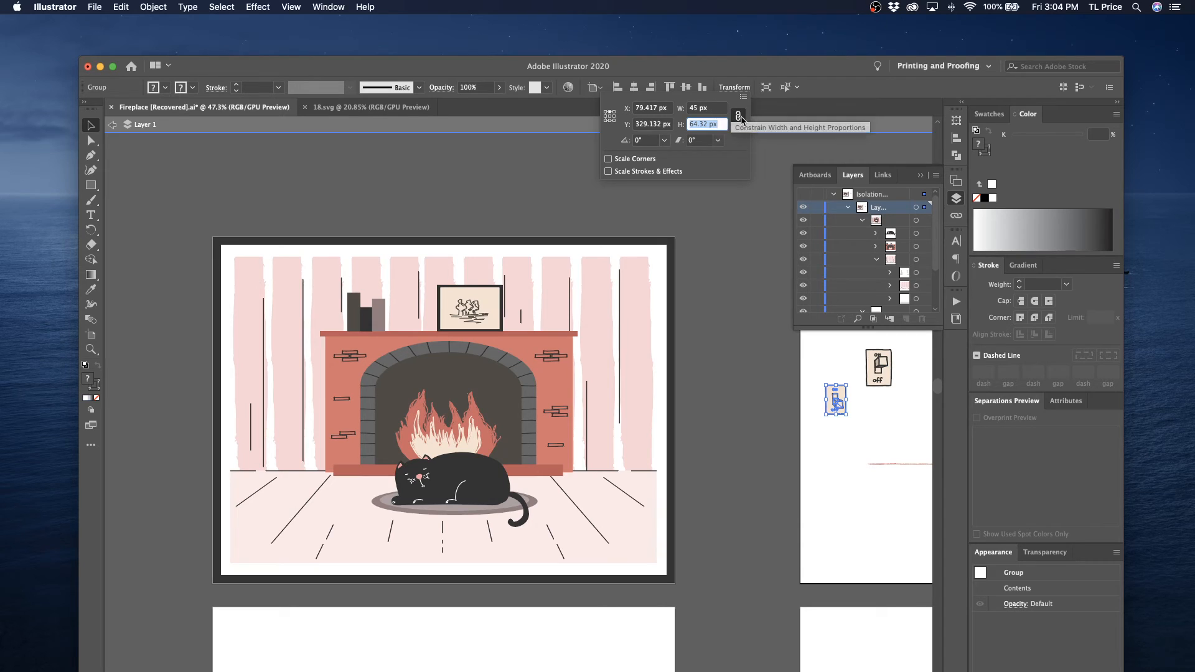
pyautogui.write('65')
pyautogui.press('Return')
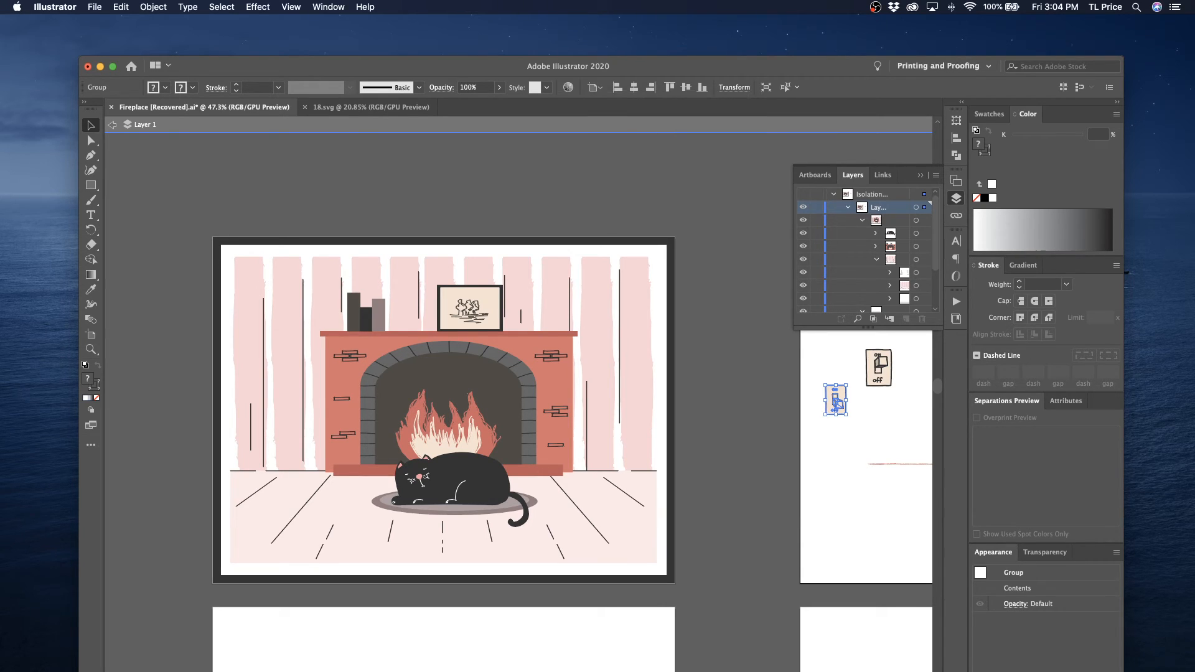
# Set the larger light switch's width to 45 px to match the other switch
pyautogui.click(873, 356)
pyautogui.click(734, 87)
pyautogui.click(697, 109)
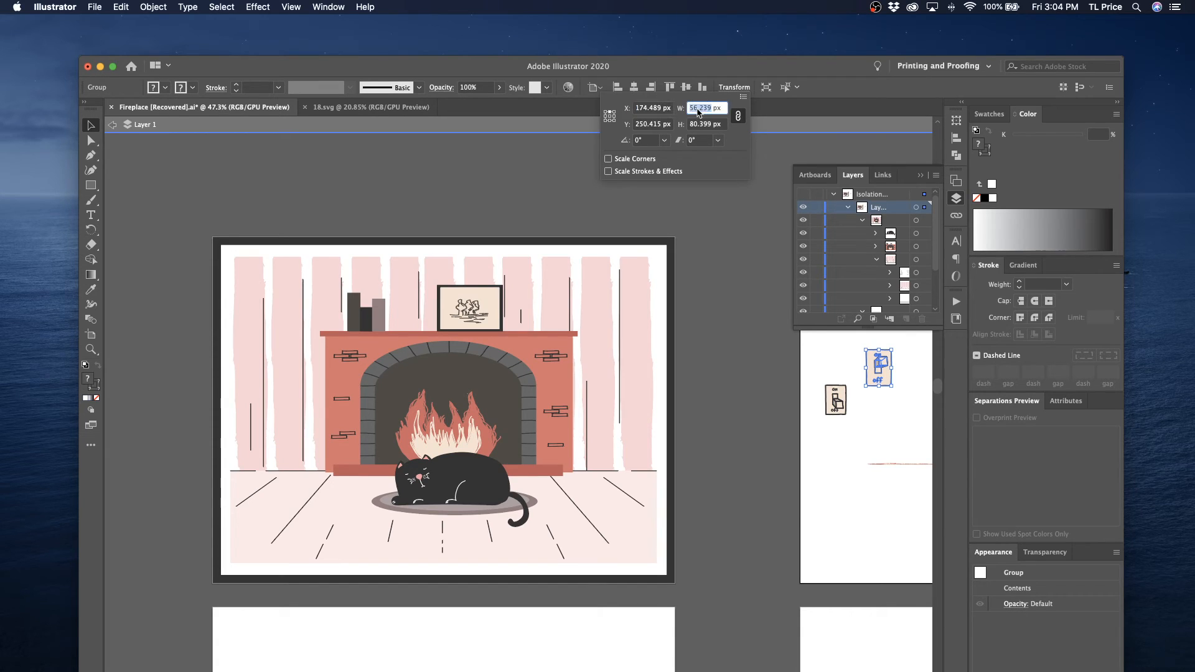
pyautogui.write('45')
pyautogui.press('Tab')
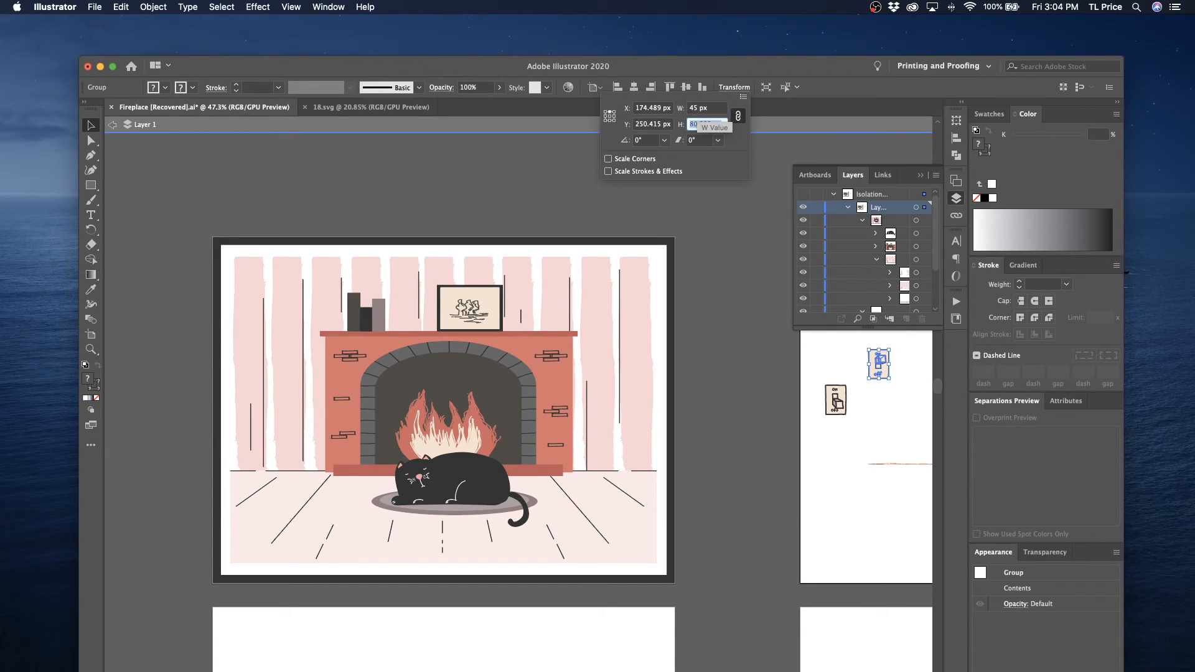
pyautogui.press('Return')
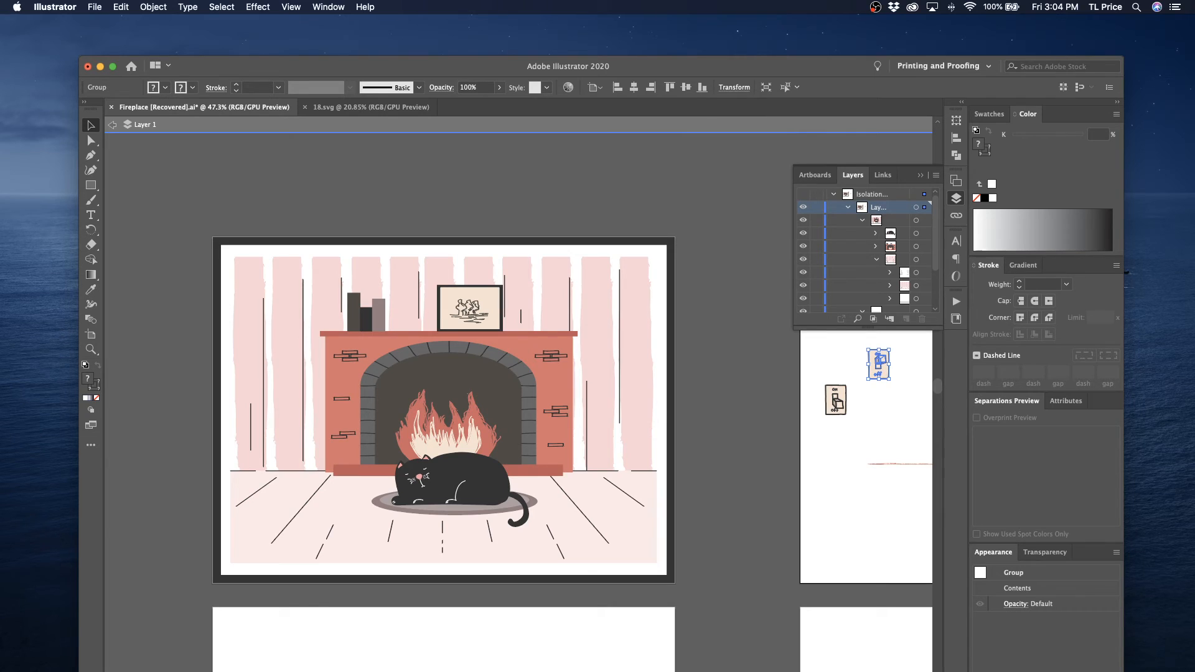
# Place the resized light switch directly above the other switch and deselect it
pyautogui.click(881, 391)
pyautogui.moveTo(880, 372); pyautogui.dragTo(837, 359)
pyautogui.click(872, 361)
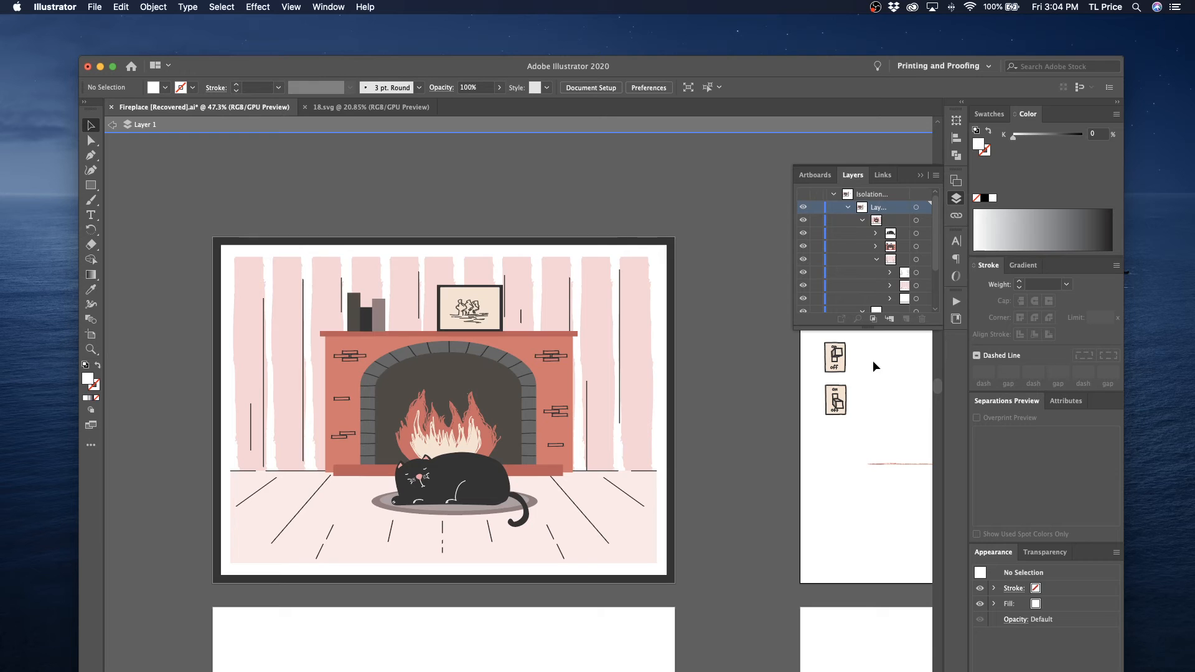
# Isolate the illustration group and narrow the fireplace horizontally from both sides
pyautogui.click(457, 410)
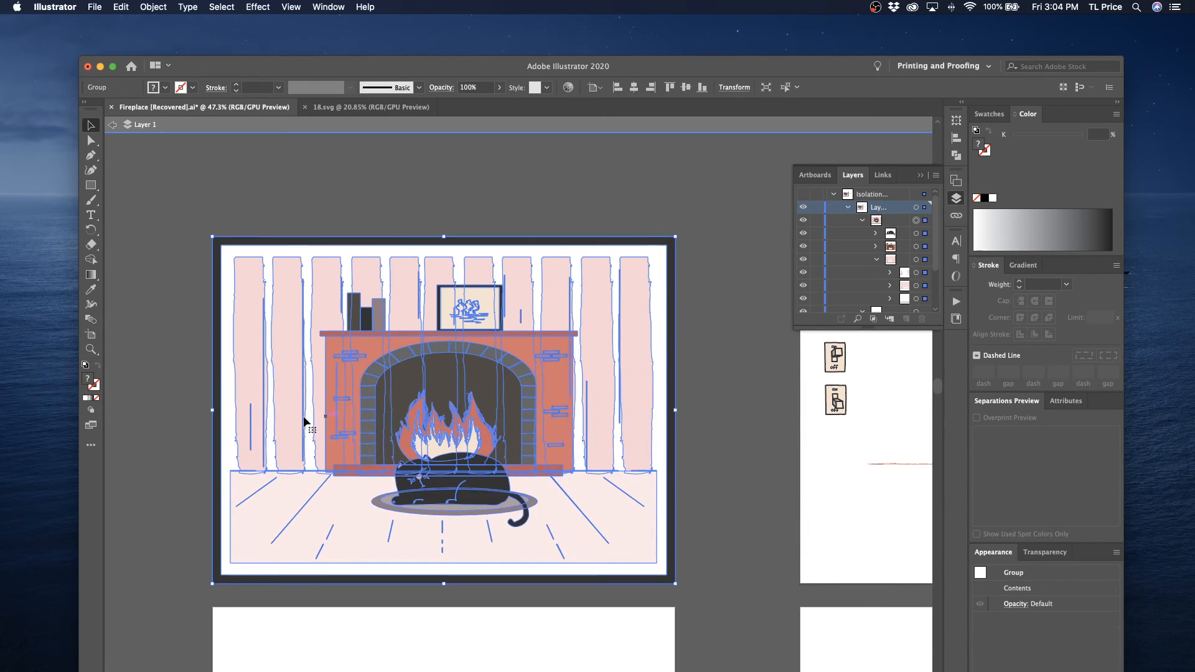
pyautogui.doubleClick(350, 393)
pyautogui.click(350, 394)
pyautogui.moveTo(321, 381); pyautogui.dragTo(340, 380)
pyautogui.moveTo(576, 380); pyautogui.dragTo(529, 406)
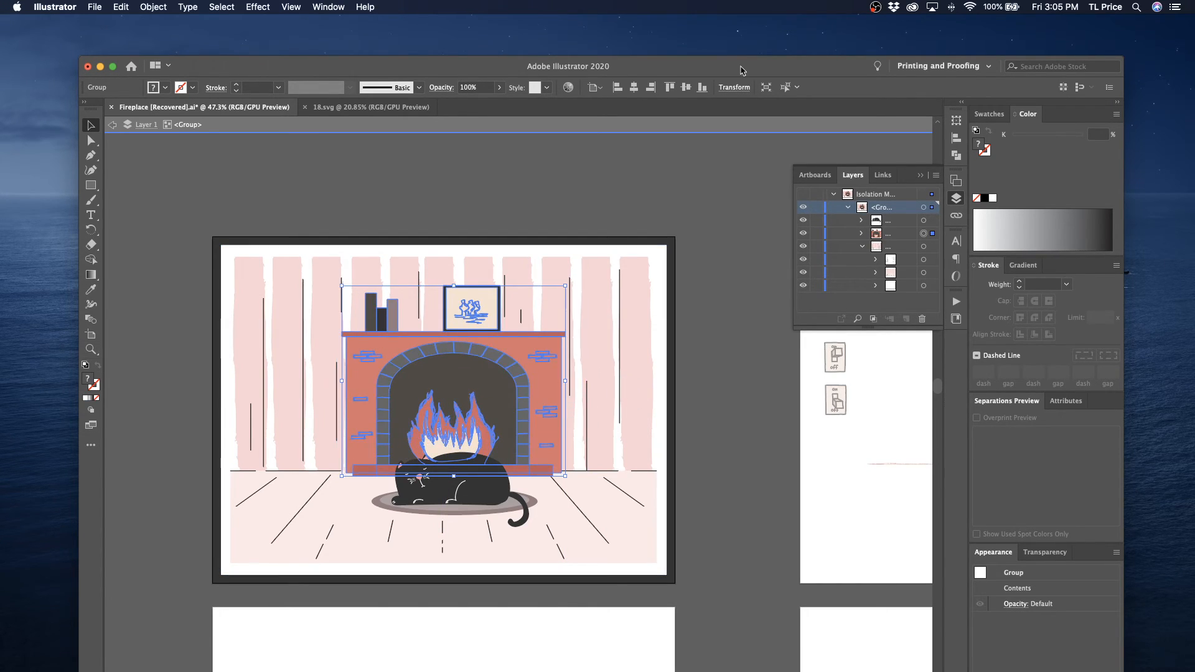
# Center the fireplace horizontally and shift the cat with its rug slightly to the left
pyautogui.click(634, 87)
pyautogui.click(729, 394)
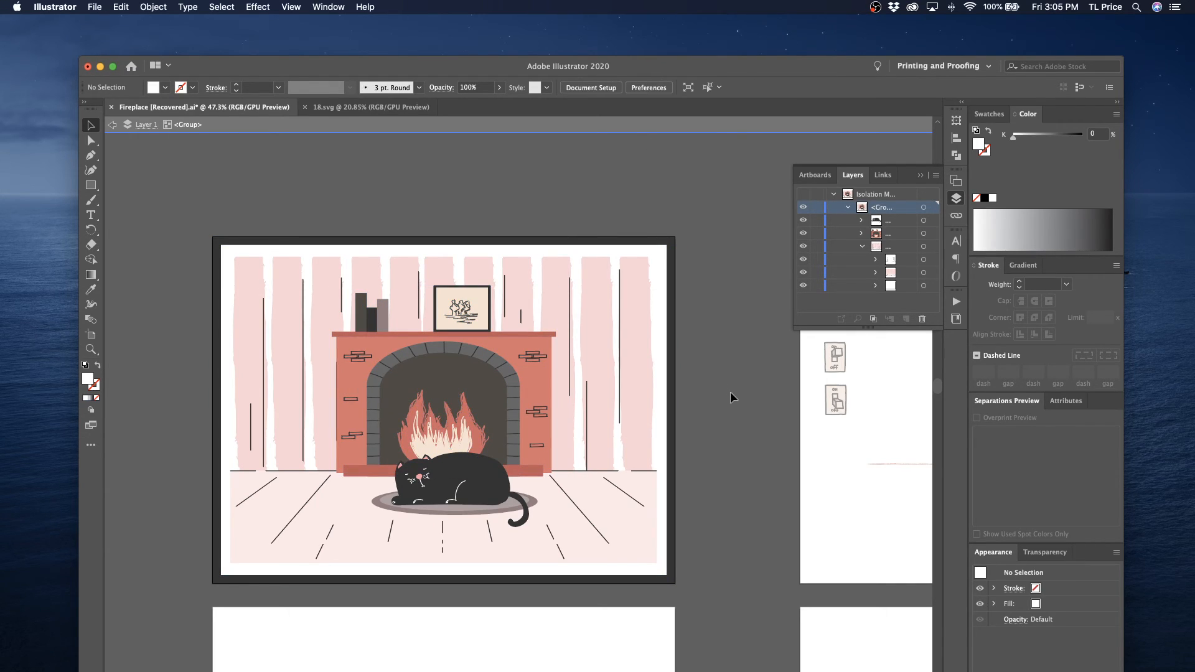
pyautogui.moveTo(440, 495); pyautogui.dragTo(434, 500)
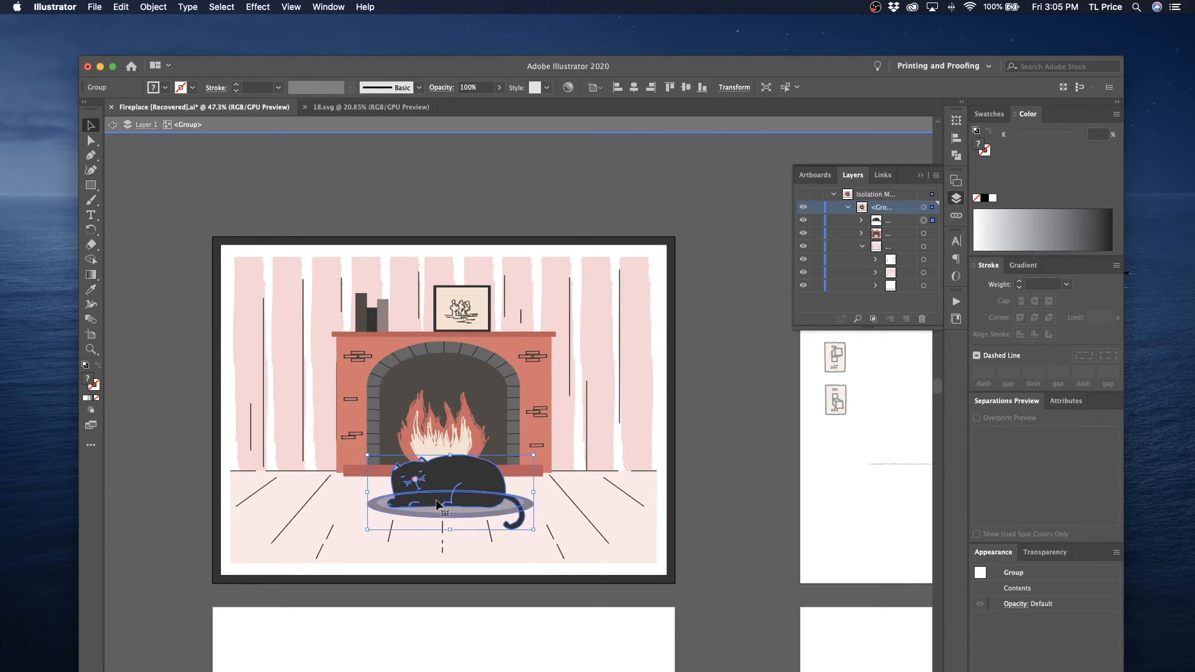
pyautogui.click(707, 498)
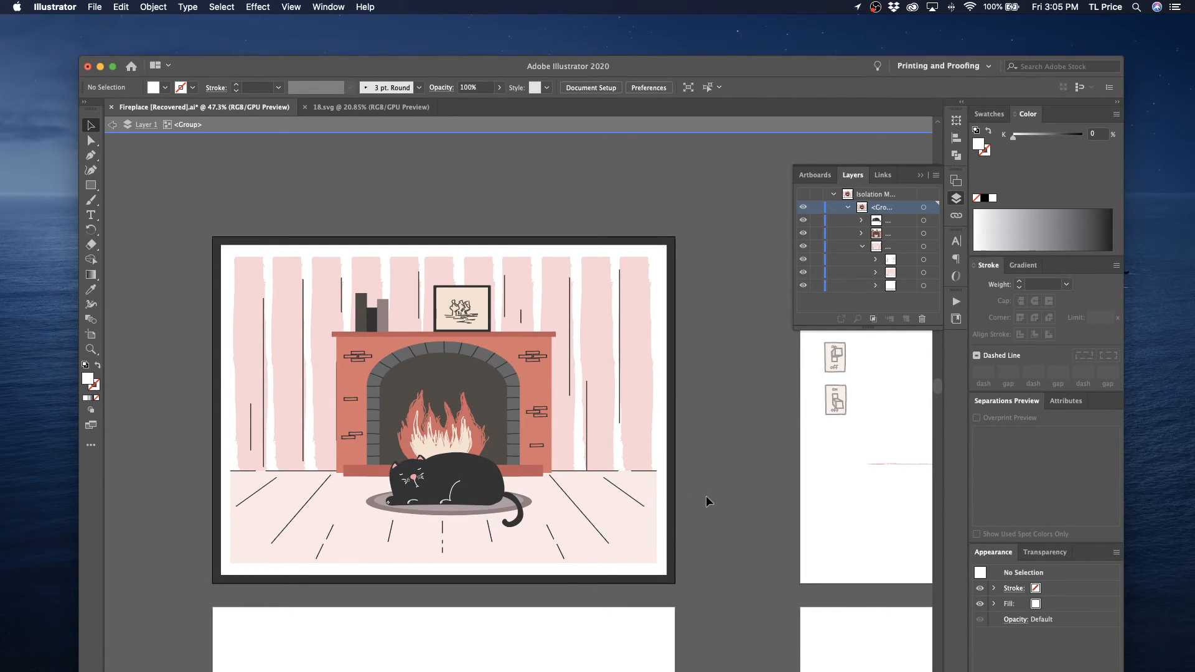
# Collapse the background subgroup in the layer list, copy the whole subgroup, and switch to Adobe XD
pyautogui.click(861, 246)
pyautogui.click(924, 246)
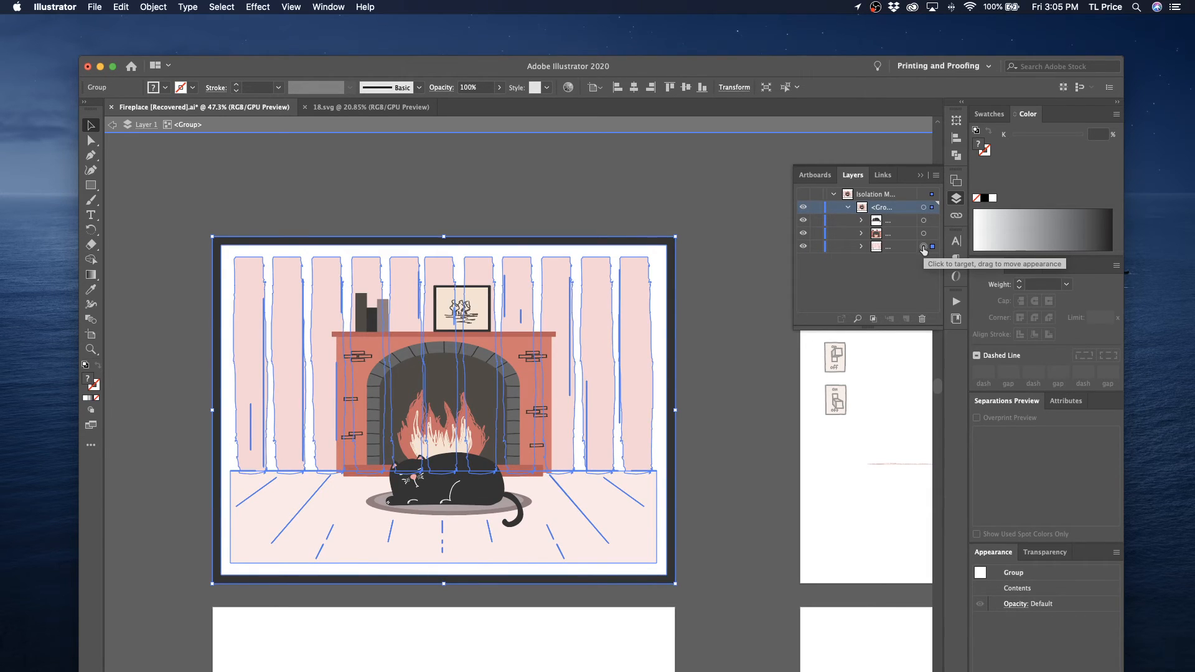
pyautogui.hotkey('ctrl', 'Left')
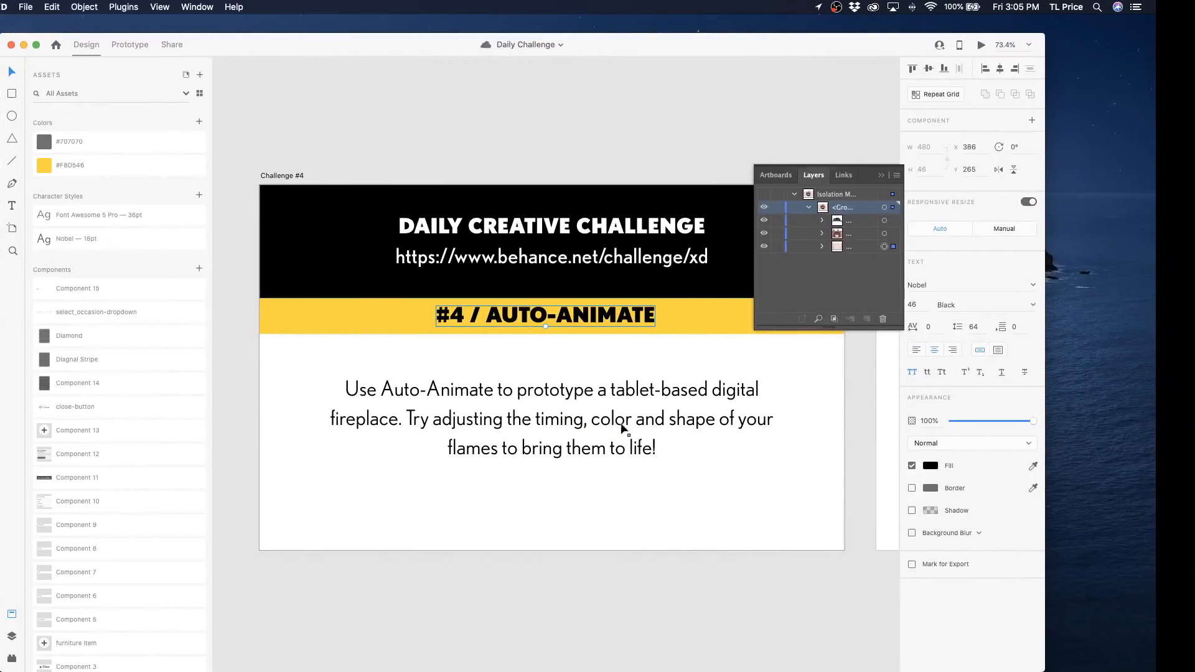
# Widen the Vecteezy attribution text box on the #4 // Design Board artboard
pyautogui.hscroll(15, 585, 456)
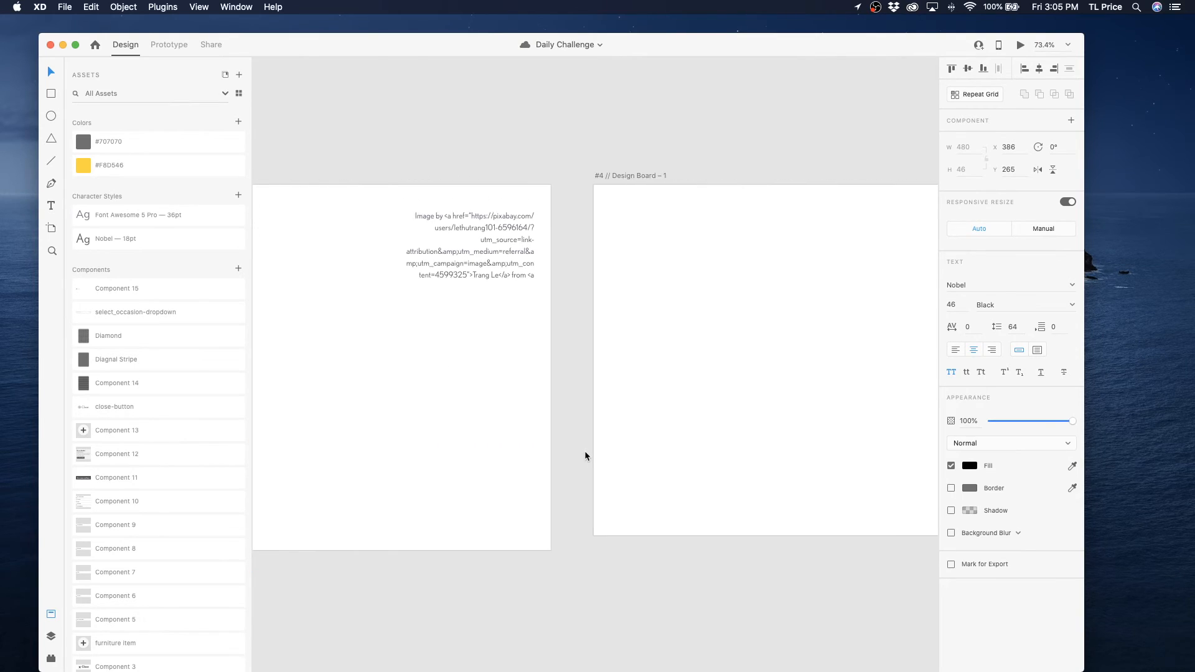
pyautogui.hscroll(-12, 585, 455)
pyautogui.click(549, 232)
pyautogui.moveTo(556, 250); pyautogui.dragTo(684, 251)
pyautogui.click(732, 326)
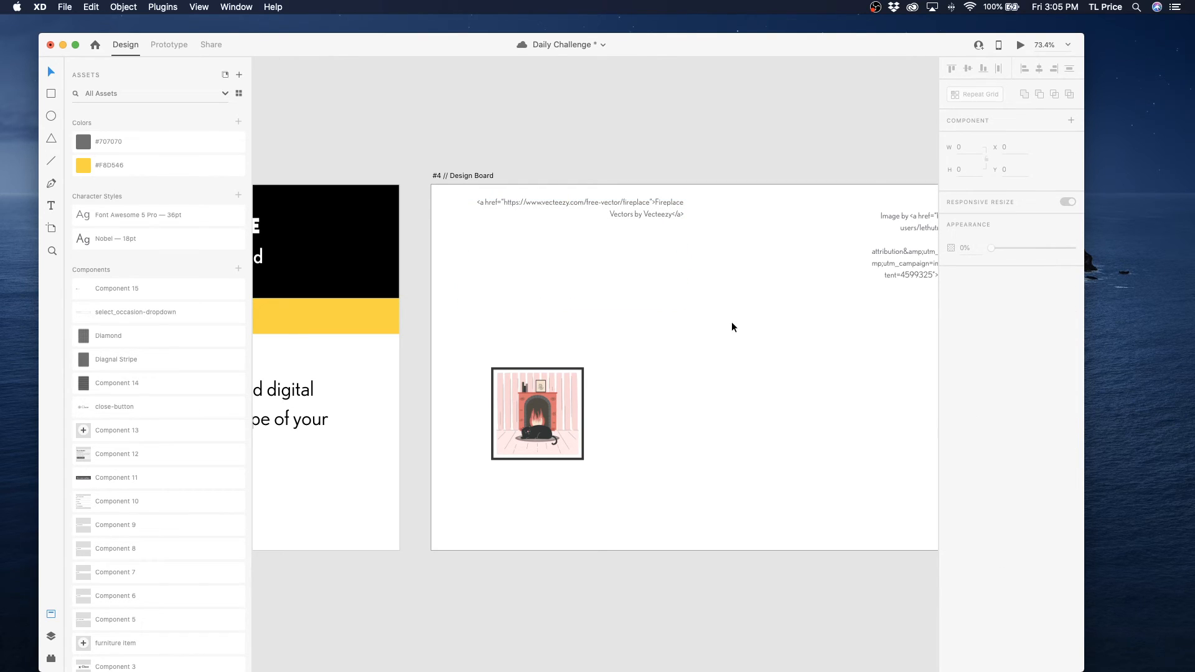
# Paste the copied background onto the empty 1024 x 768 artboard #4 // Design Board – 1
pyautogui.hscroll(4, 732, 327)
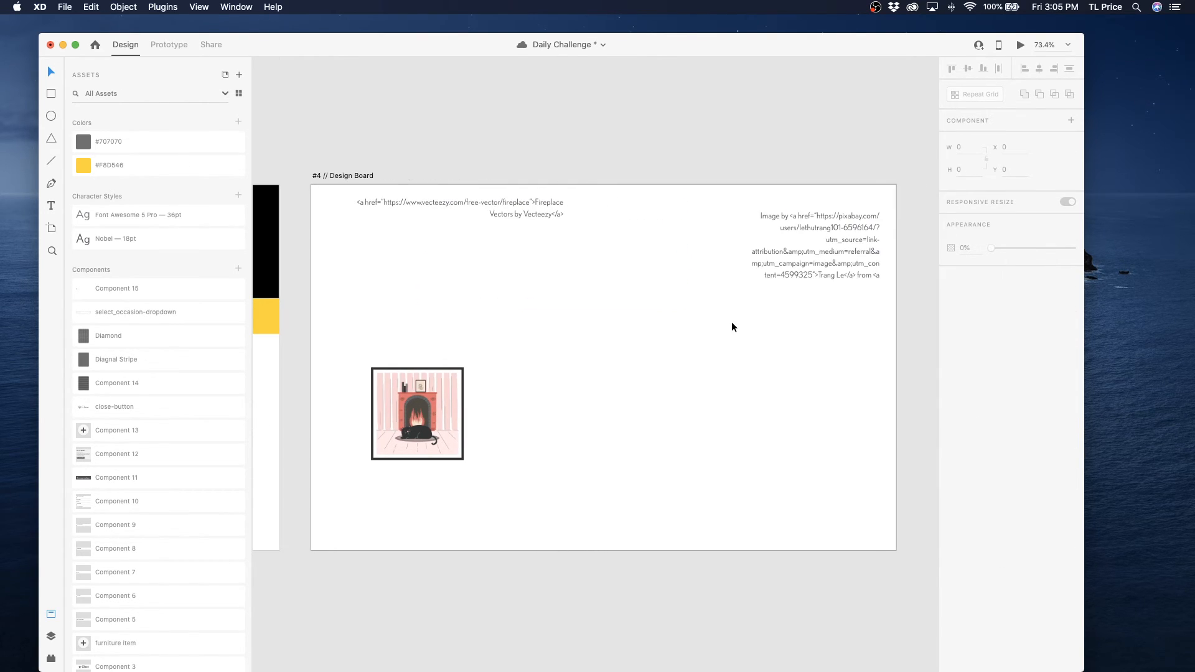
pyautogui.scroll(2, 731, 327)
pyautogui.hscroll(8, 732, 326)
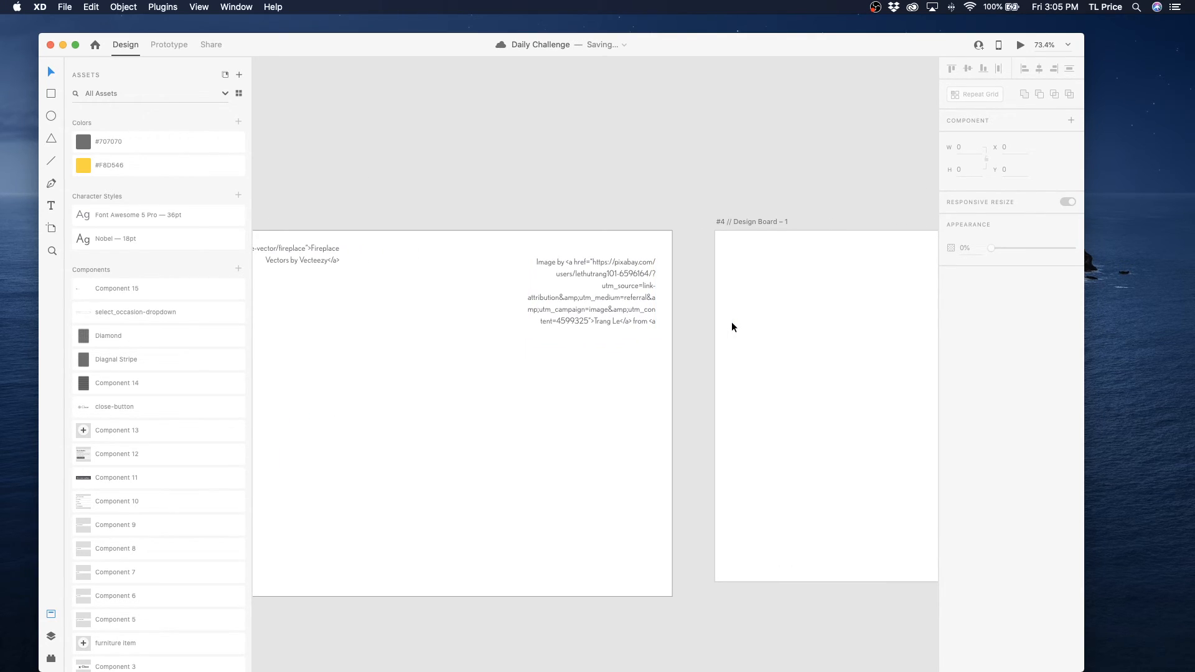
pyautogui.hscroll(12, 732, 327)
pyautogui.scroll(-2, 732, 327)
pyautogui.click(732, 326)
pyautogui.press('super+v')
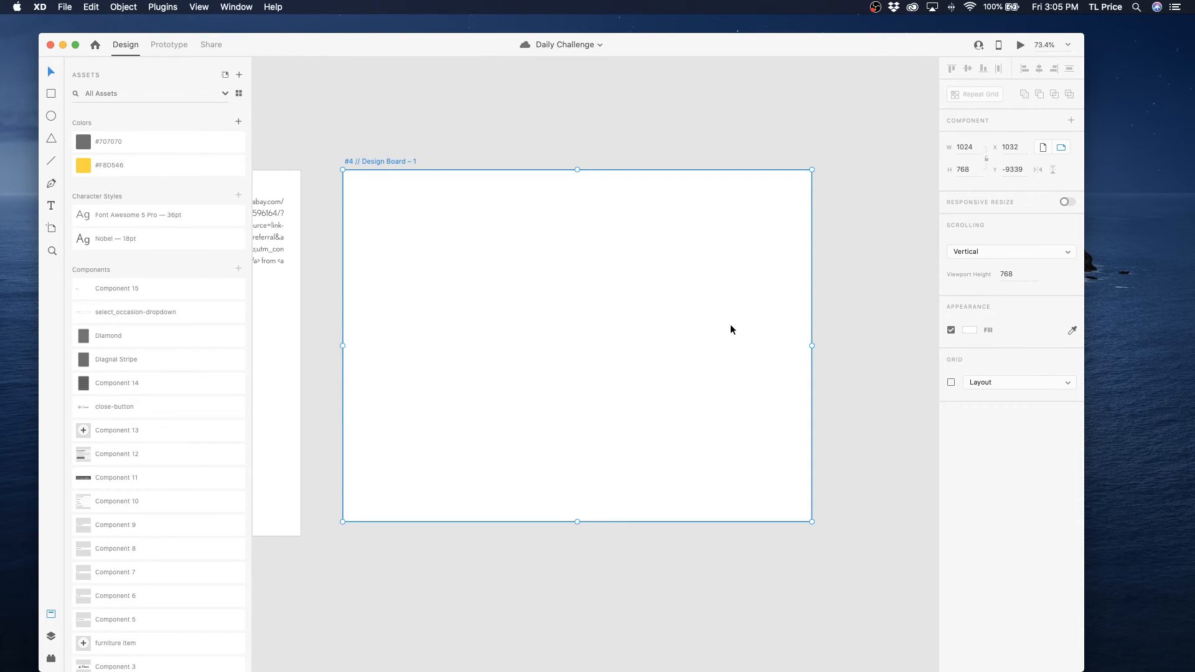
pyautogui.click(876, 338)
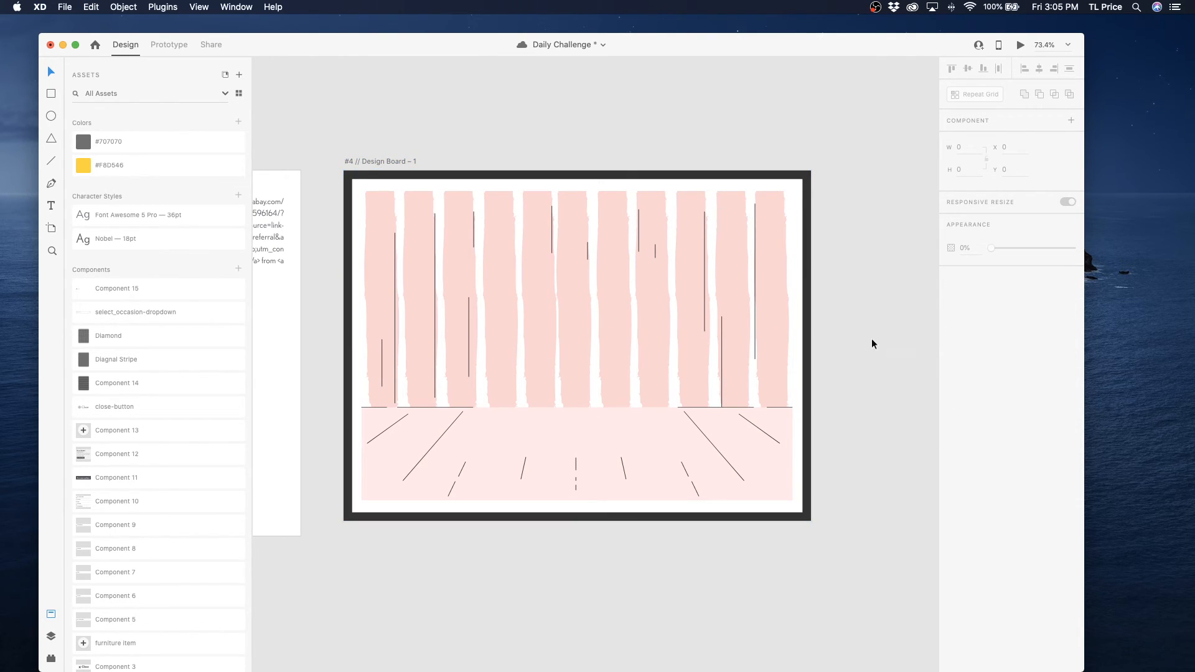
# Switch to Illustrator and copy the fireplace group from the isolated illustration
pyautogui.moveTo(568, 669)
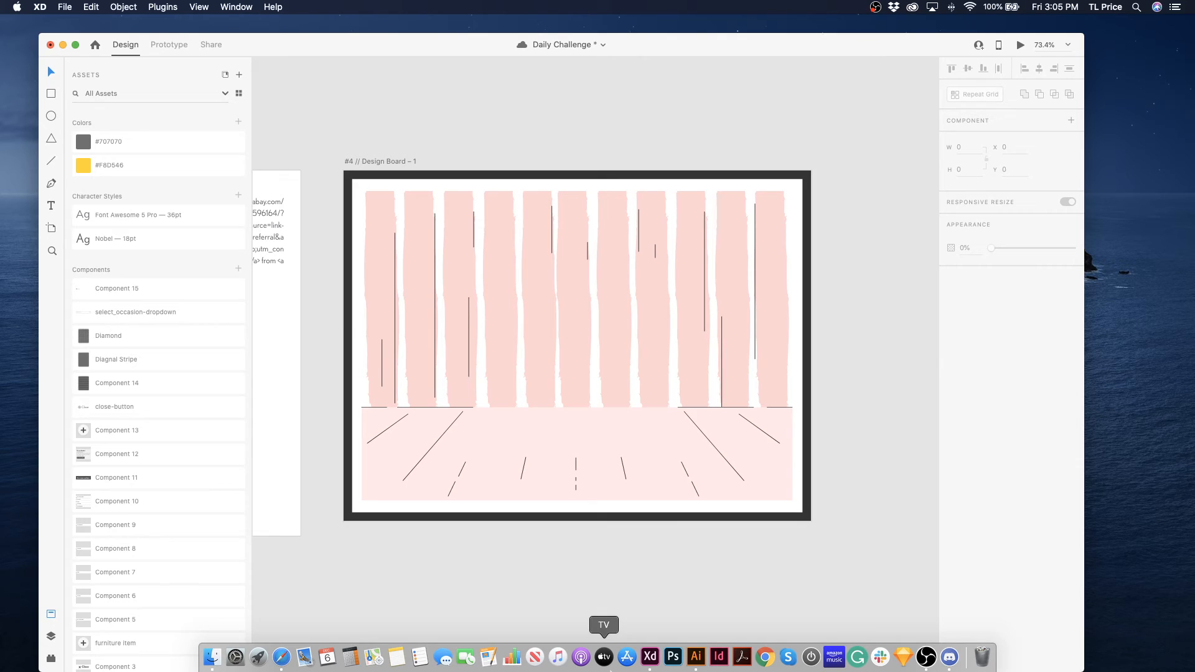
pyautogui.click(692, 660)
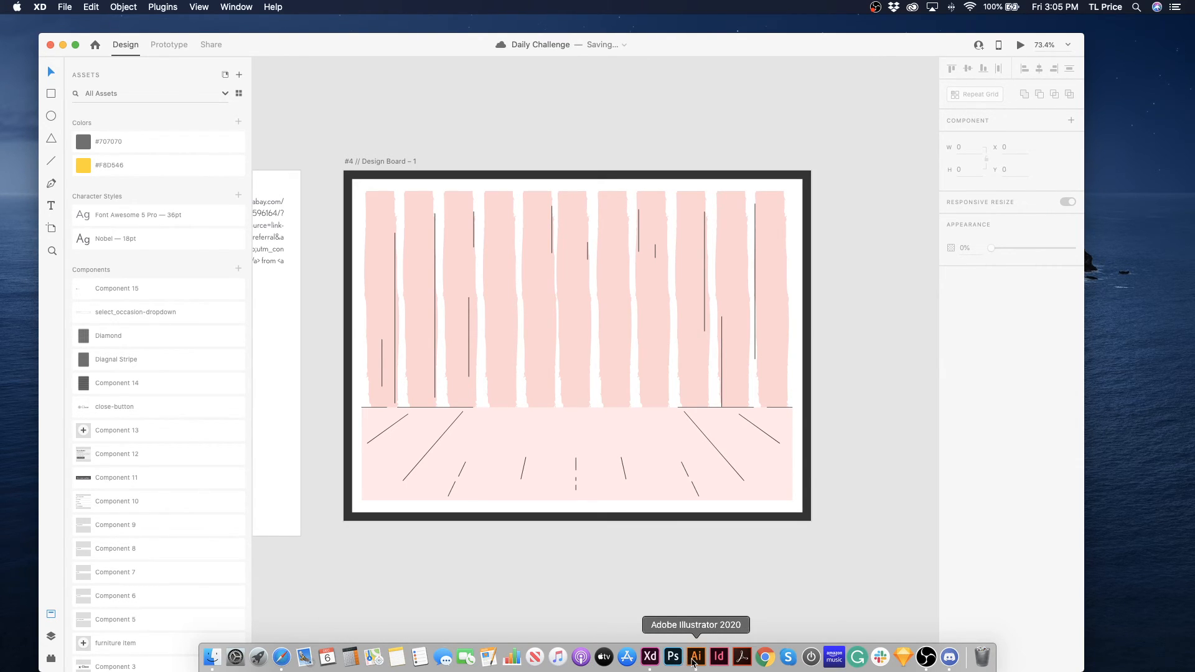
pyautogui.click(695, 659)
pyautogui.click(813, 425)
pyautogui.click(499, 489)
pyautogui.click(466, 436)
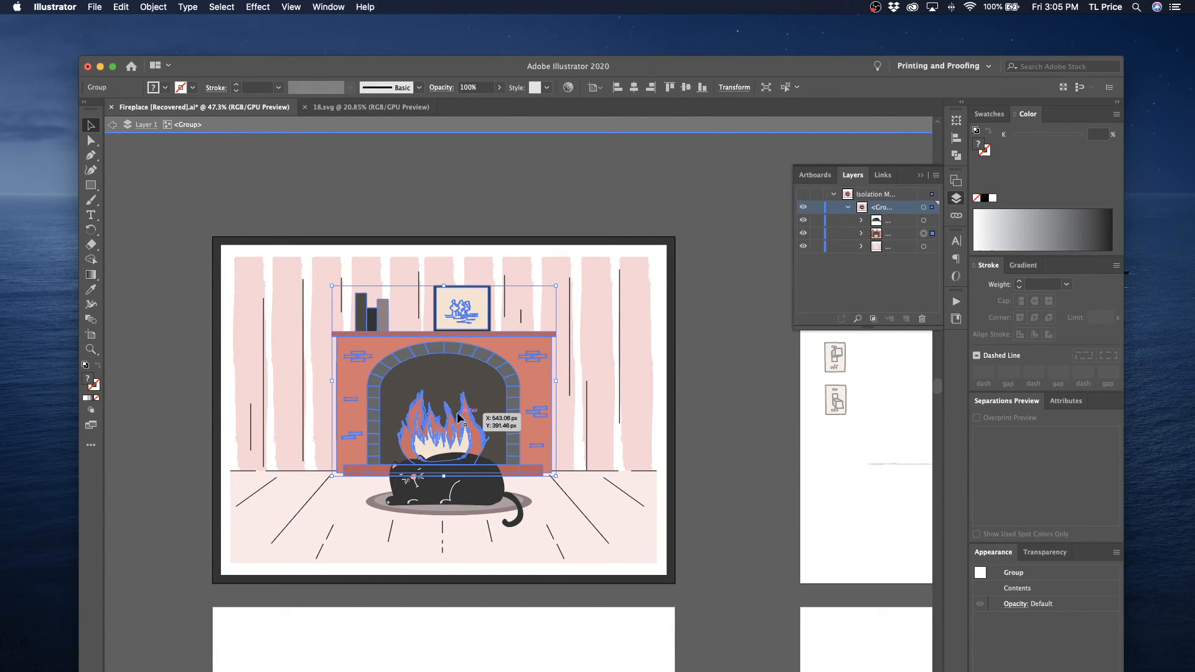
# Paste the fireplace onto the background in Adobe XD and position it at about X 264, Y 124
pyautogui.moveTo(465, 664)
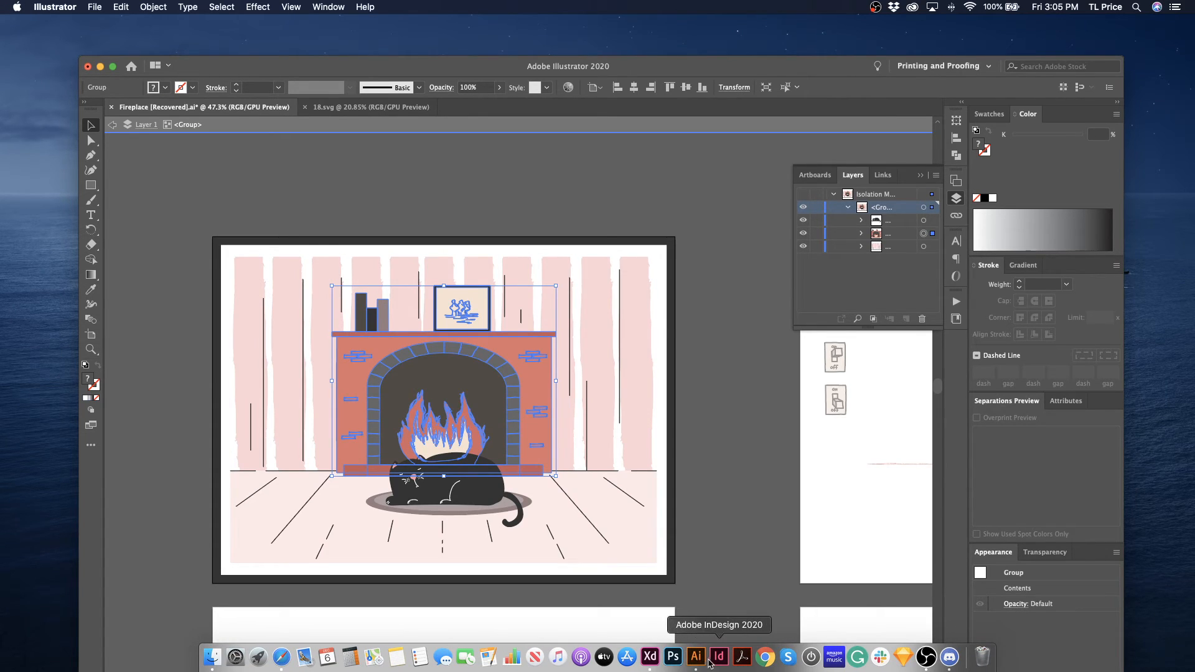
pyautogui.click(649, 658)
pyautogui.click(608, 358)
pyautogui.press('super+v')
pyautogui.moveTo(607, 367); pyautogui.dragTo(600, 389)
# Copy the cat and rug group from Illustrator and paste it onto the fireplace artboard in Adobe XD
pyautogui.moveTo(581, 667)
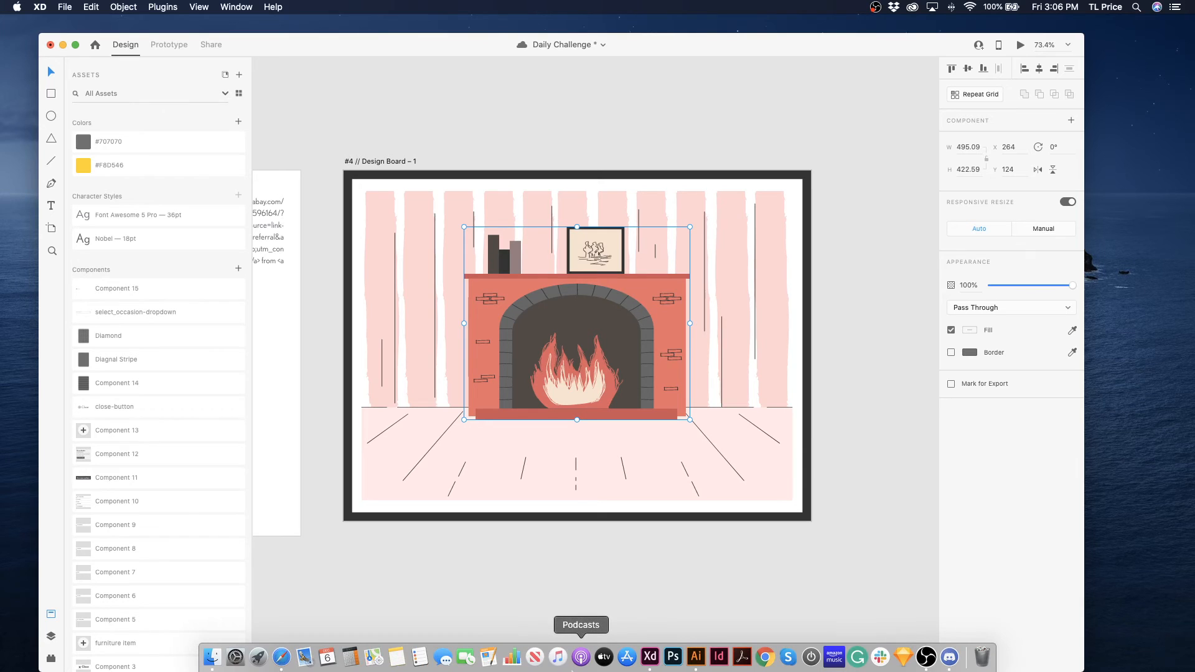
pyautogui.click(696, 657)
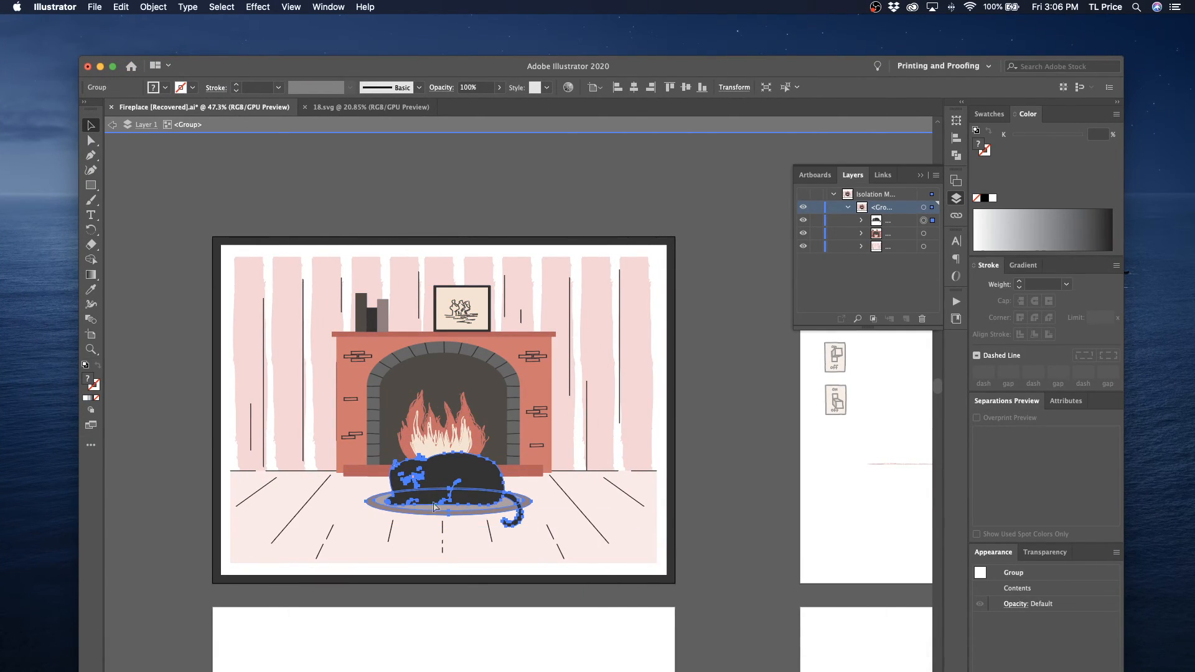
pyautogui.moveTo(564, 669)
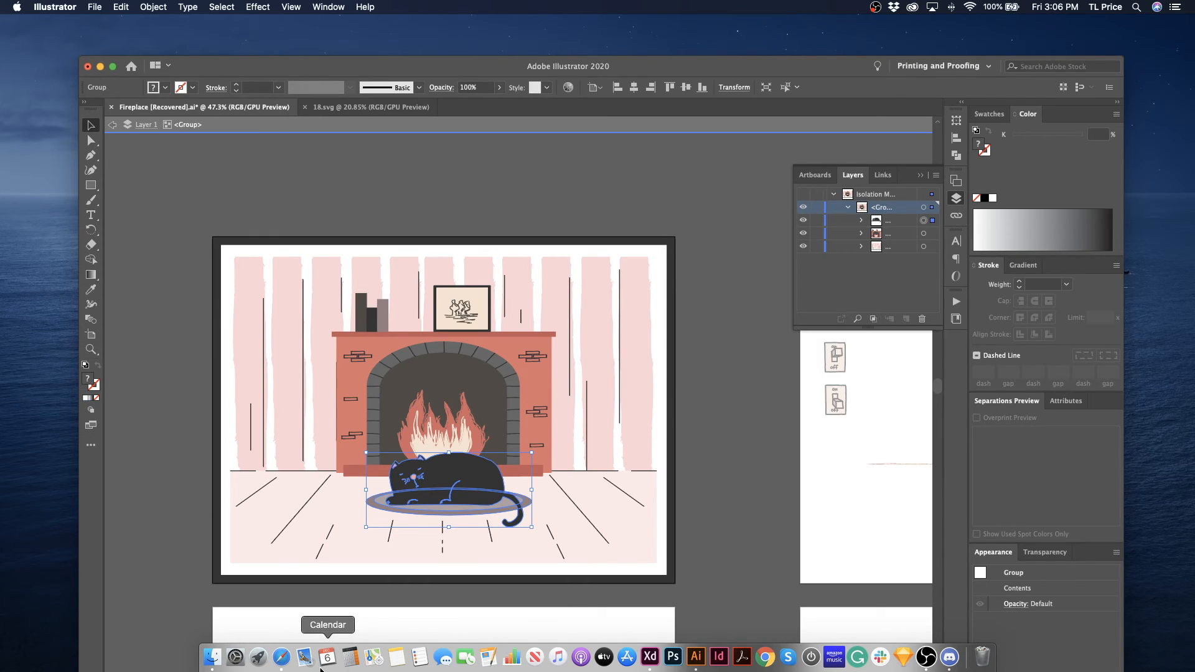
pyautogui.click(650, 657)
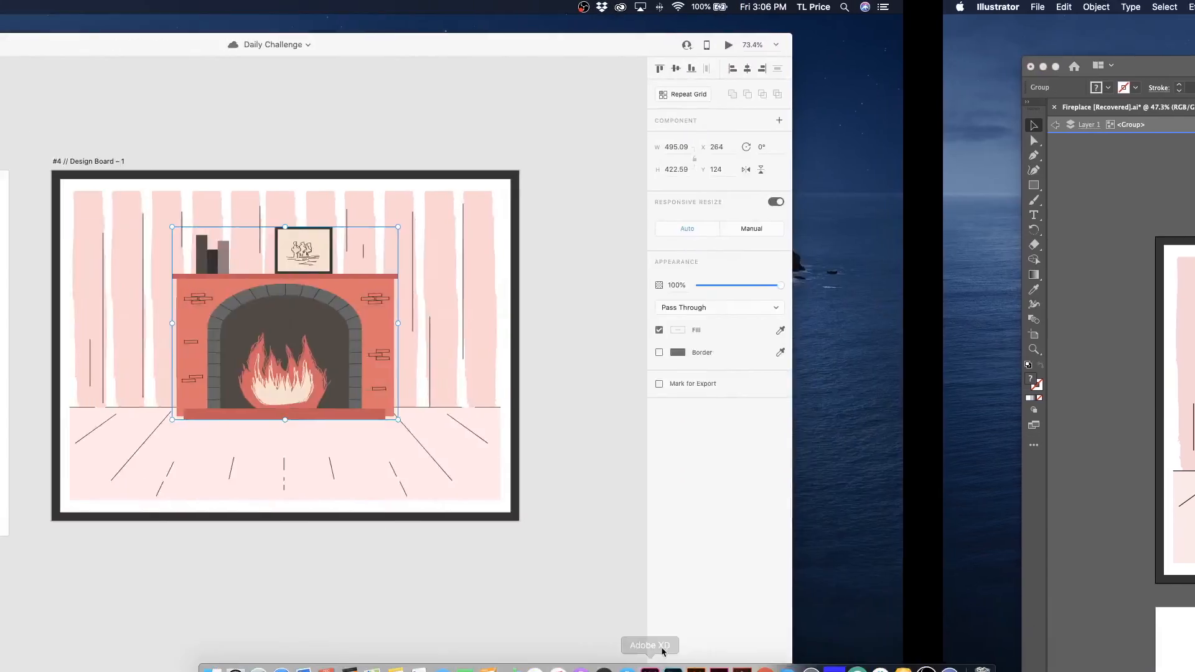
pyautogui.press('super+v')
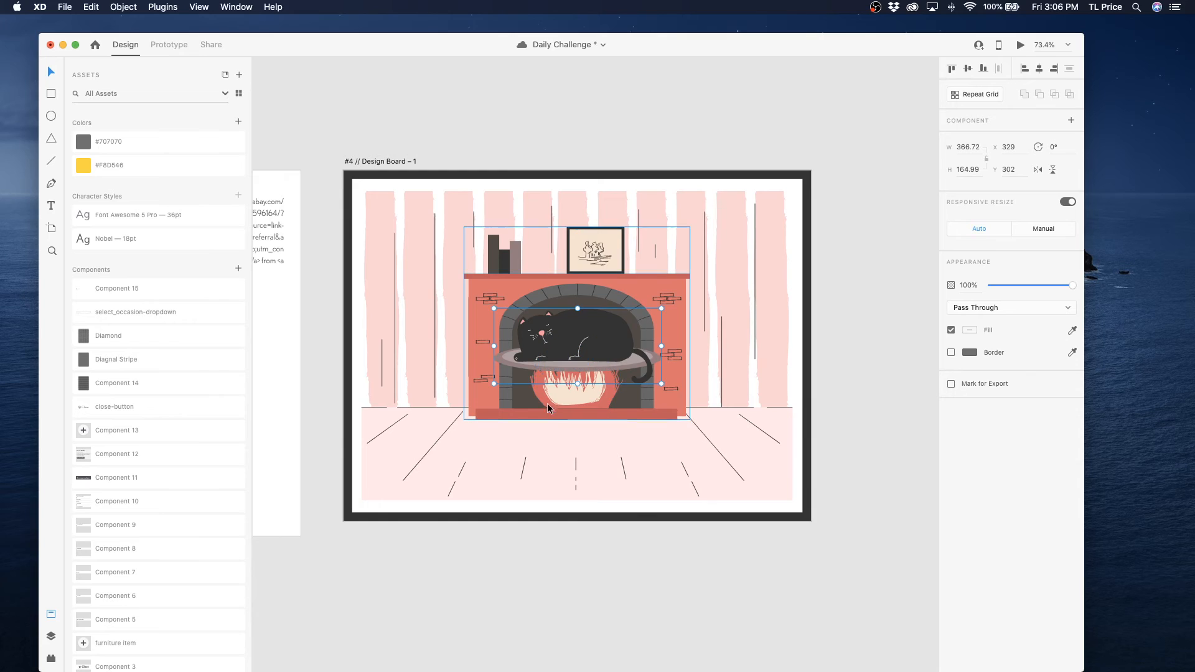
# Move the cat and rug to the floor before the hearth, at about X 336, Y 491, and save the document
pyautogui.moveTo(558, 314); pyautogui.dragTo(572, 419)
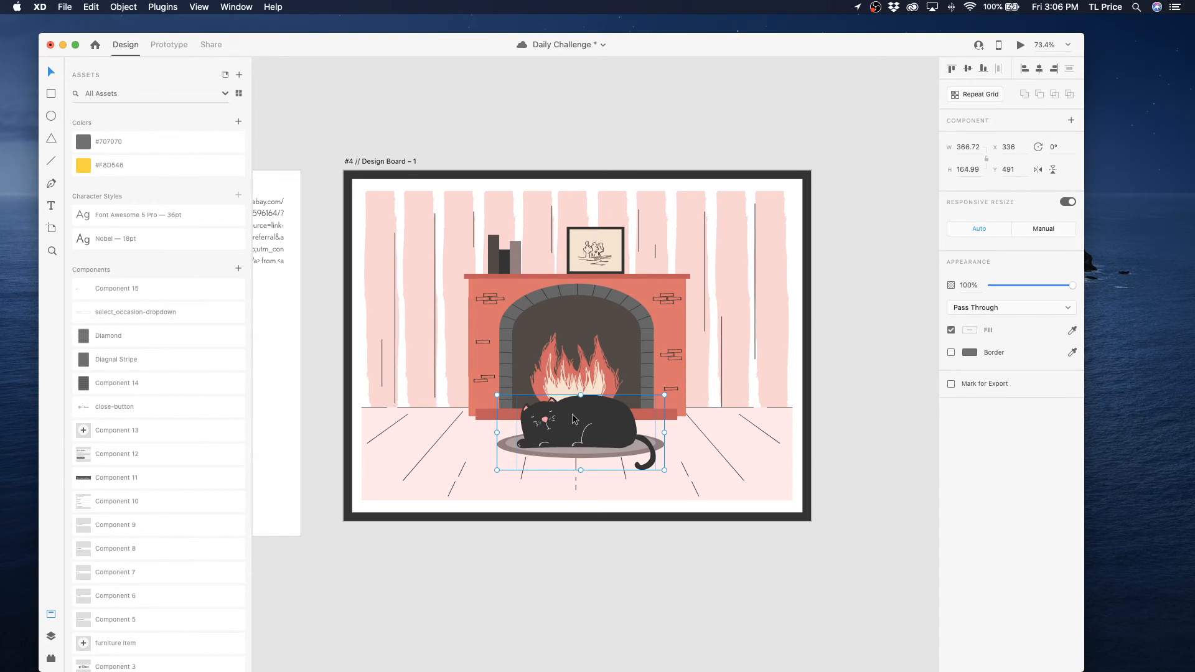
pyautogui.press('super+s')
pyautogui.click(583, 566)
# Switch to Illustrator, leave the group's isolation and copy the upper light switch beside the fireplace illustration
pyautogui.moveTo(647, 669)
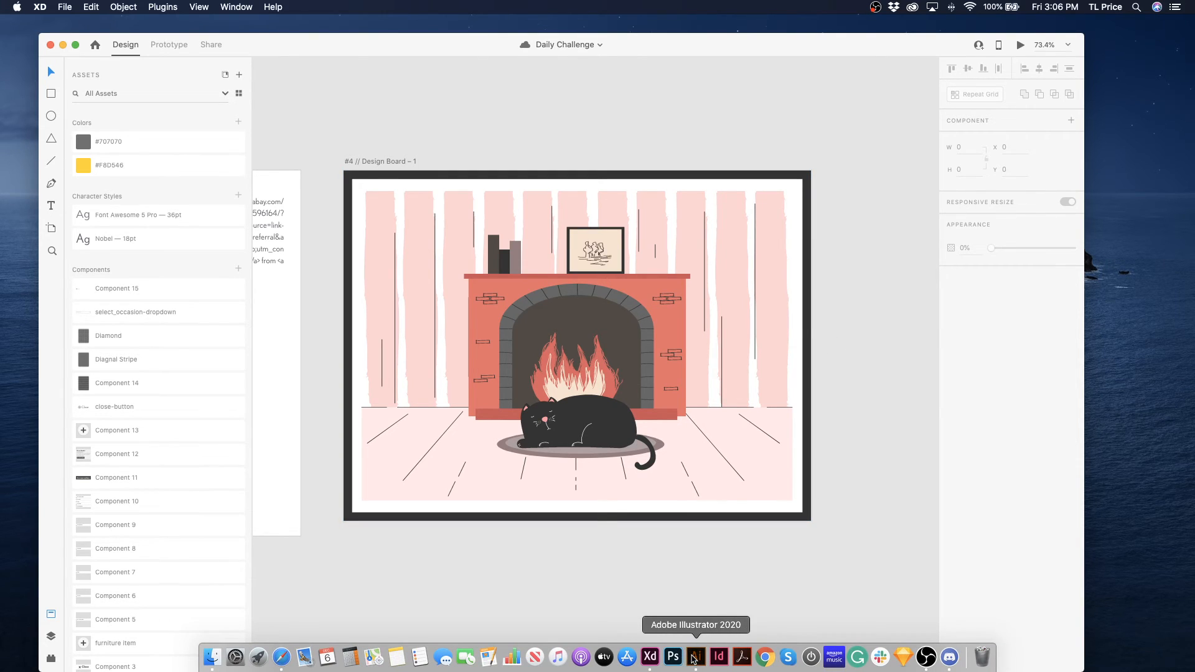
pyautogui.click(696, 657)
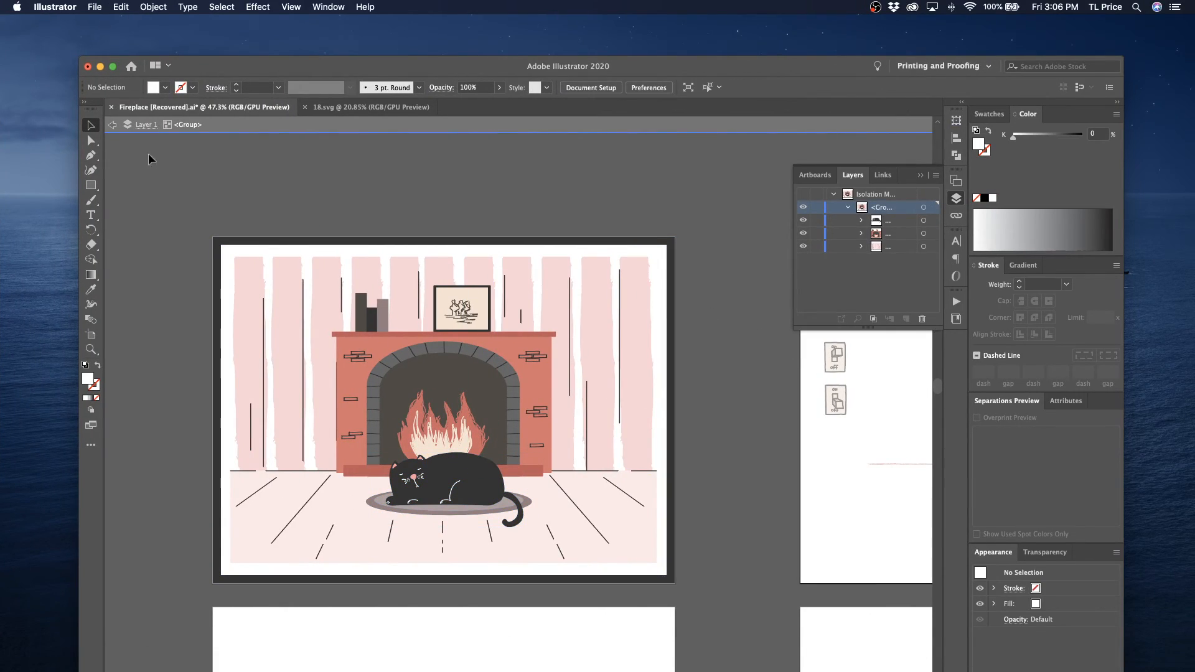
pyautogui.click(114, 125)
pyautogui.click(834, 372)
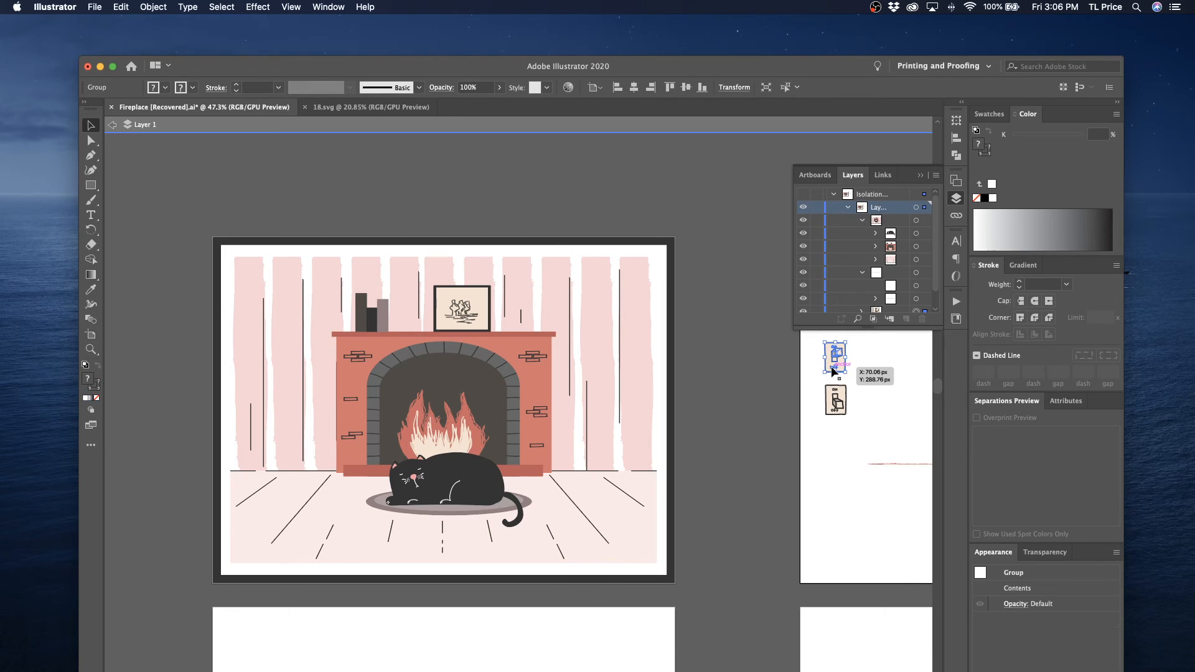
pyautogui.moveTo(581, 660)
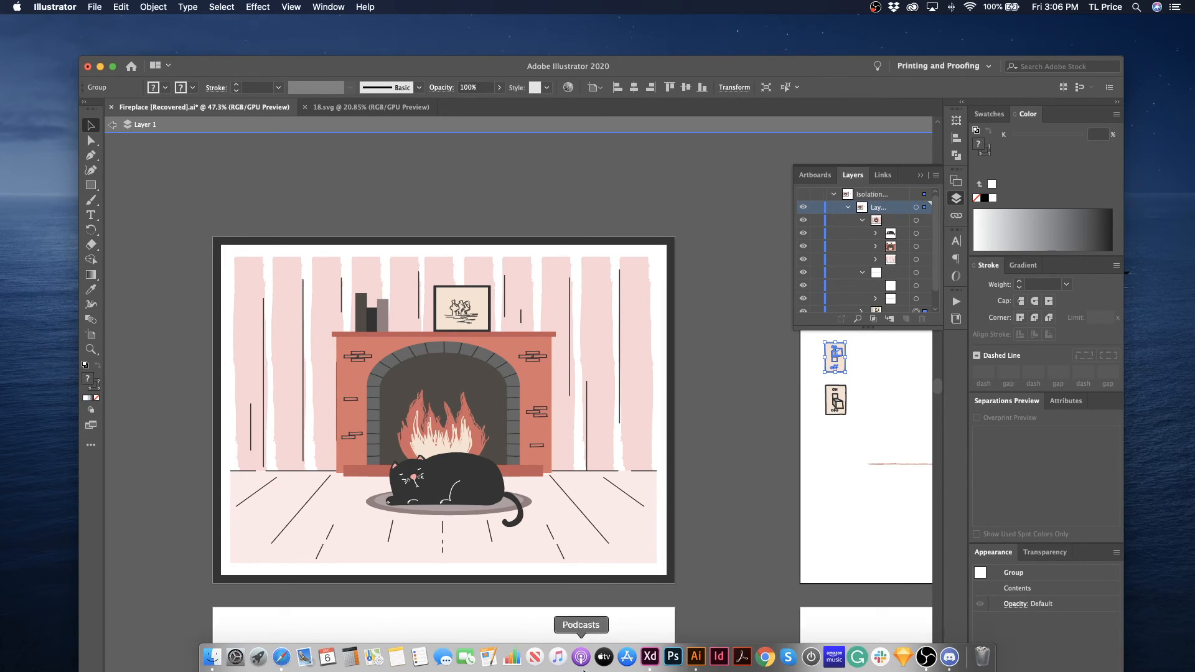
# Paste the off switch into the Adobe XD artboard and place it on the wall at about X 147, Y 260
pyautogui.click(659, 660)
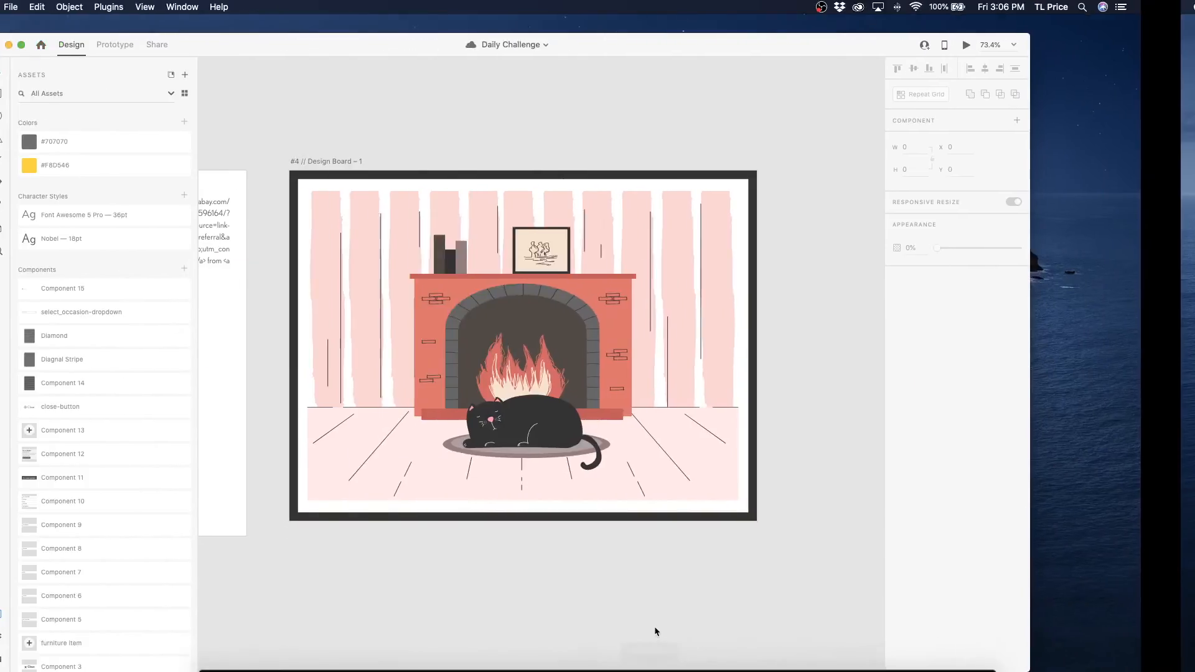
pyautogui.click(451, 328)
pyautogui.press('super+c')
pyautogui.press('super+v')
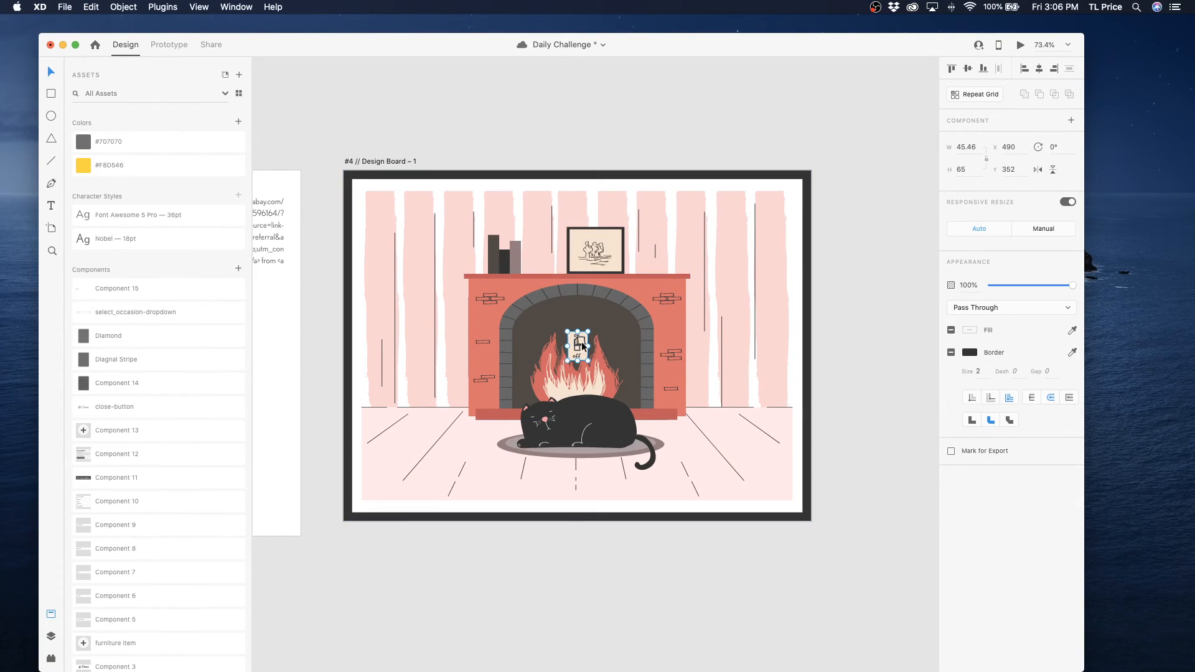
pyautogui.moveTo(577, 346); pyautogui.dragTo(422, 309)
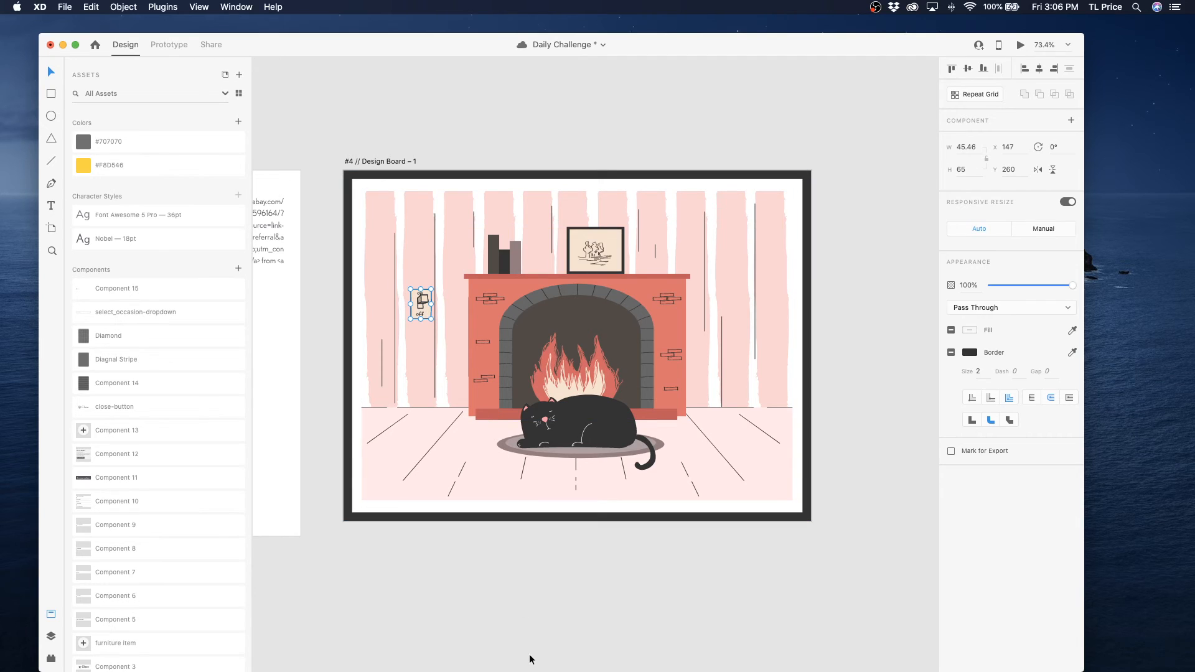
pyautogui.click(523, 637)
pyautogui.moveTo(530, 667)
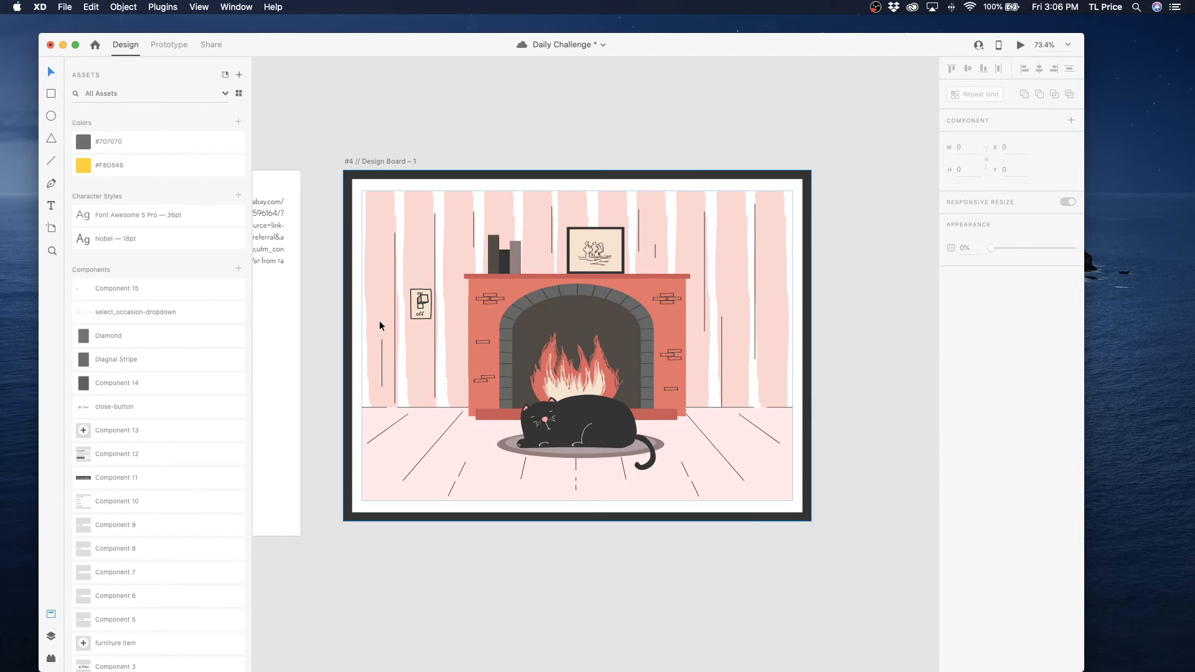
# Move the off switch out of the fireplace artboard onto the neighbouring one at about X 1217, Y 335, and save
pyautogui.click(416, 314)
pyautogui.moveTo(421, 310); pyautogui.dragTo(282, 345)
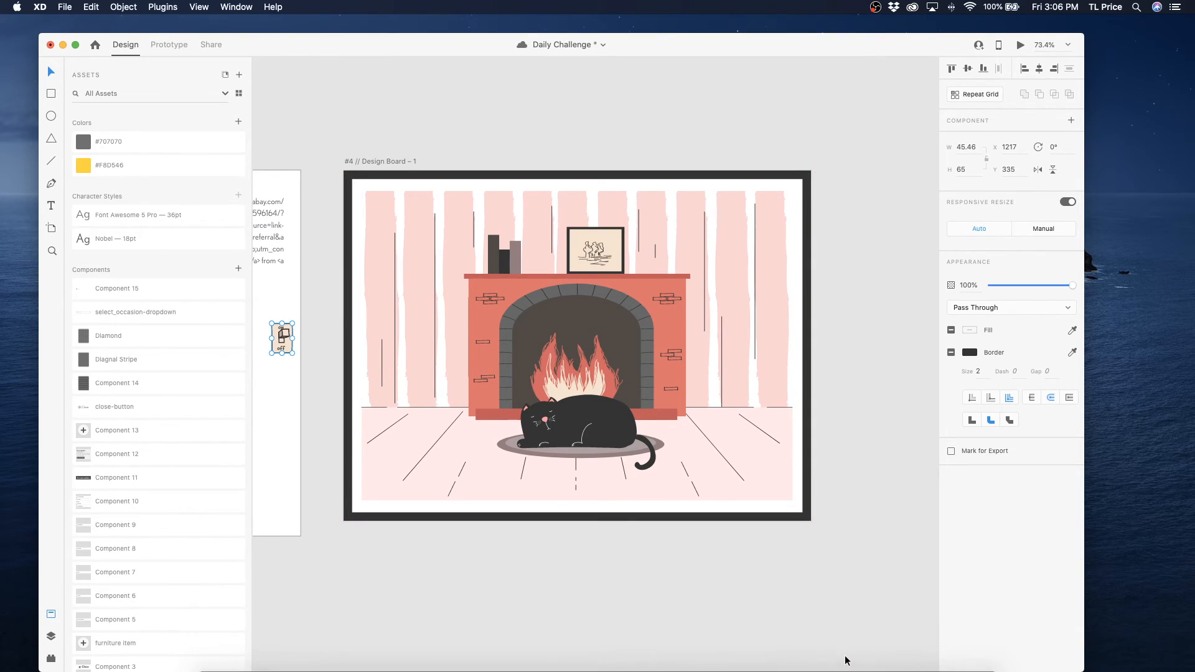
pyautogui.press('super+s')
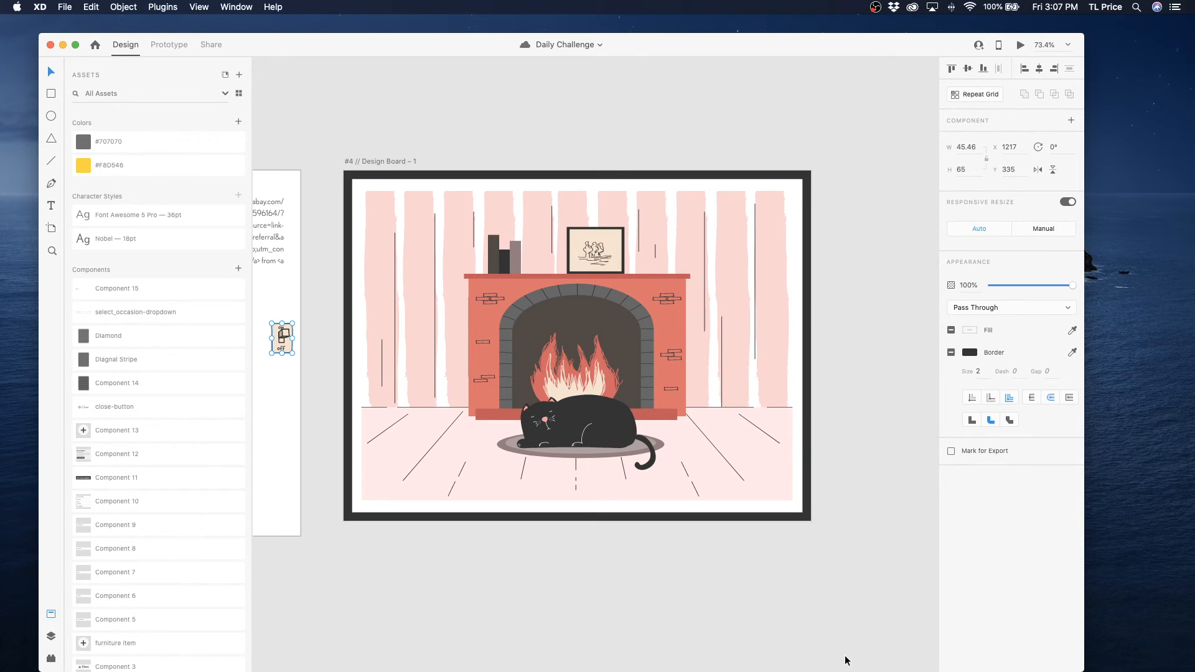
pyautogui.scroll(1, 846, 661)
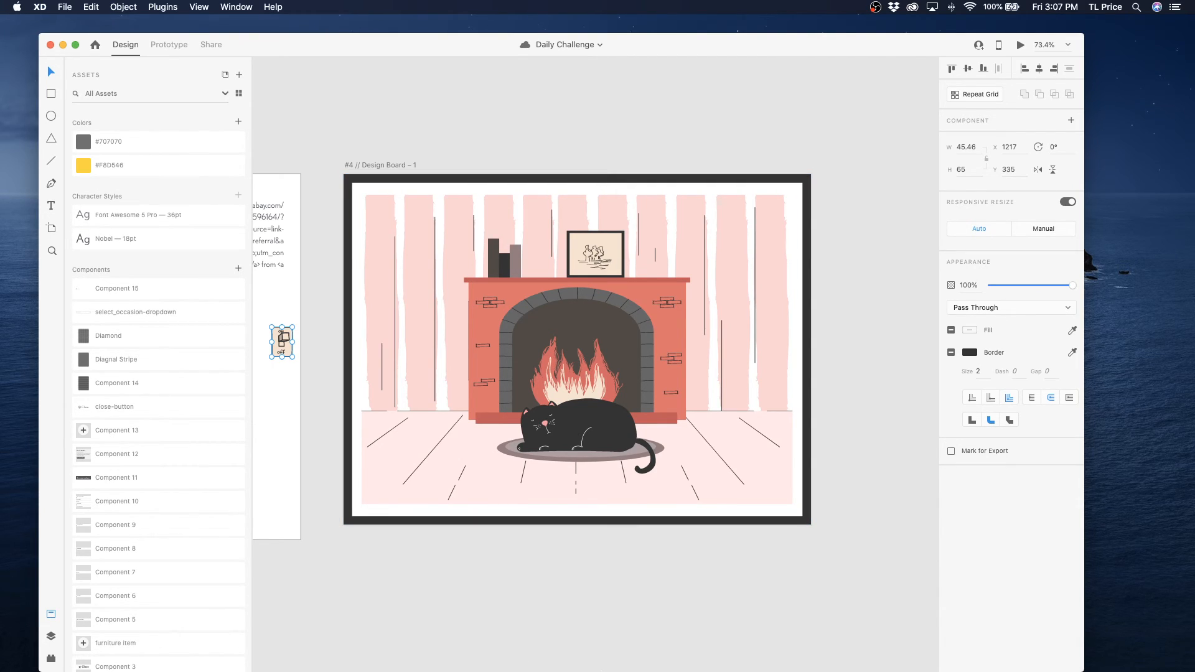
# Reposition the Adobe XD window and enlarge it to fill the screen
pyautogui.moveTo(594, 670)
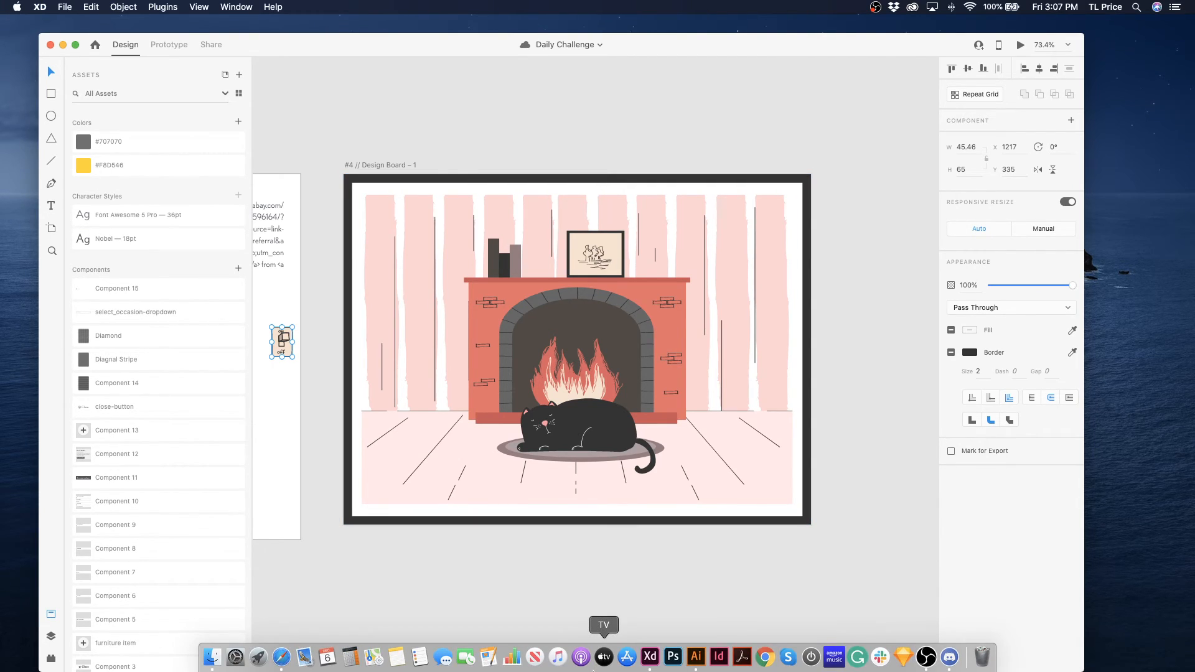
pyautogui.moveTo(242, 51); pyautogui.dragTo(204, 33)
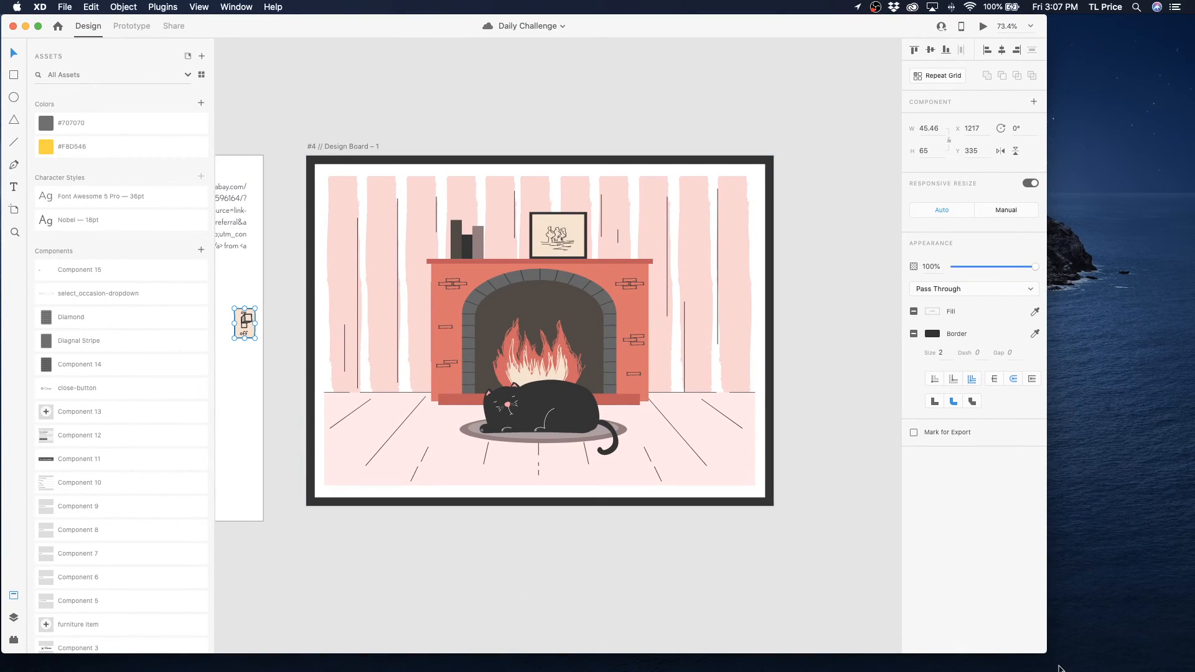
pyautogui.moveTo(1045, 655); pyautogui.dragTo(1194, 671)
pyautogui.moveTo(897, 638)
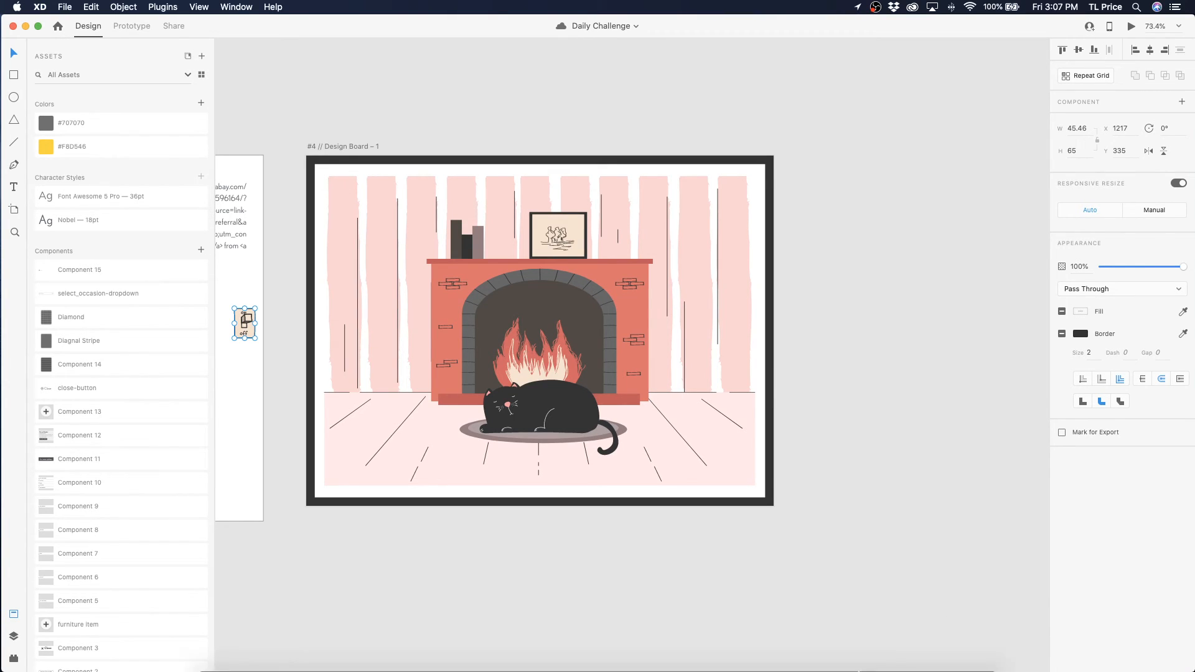
# Switch to Illustrator and copy the lower light switch beside the fireplace illustration
pyautogui.moveTo(857, 659)
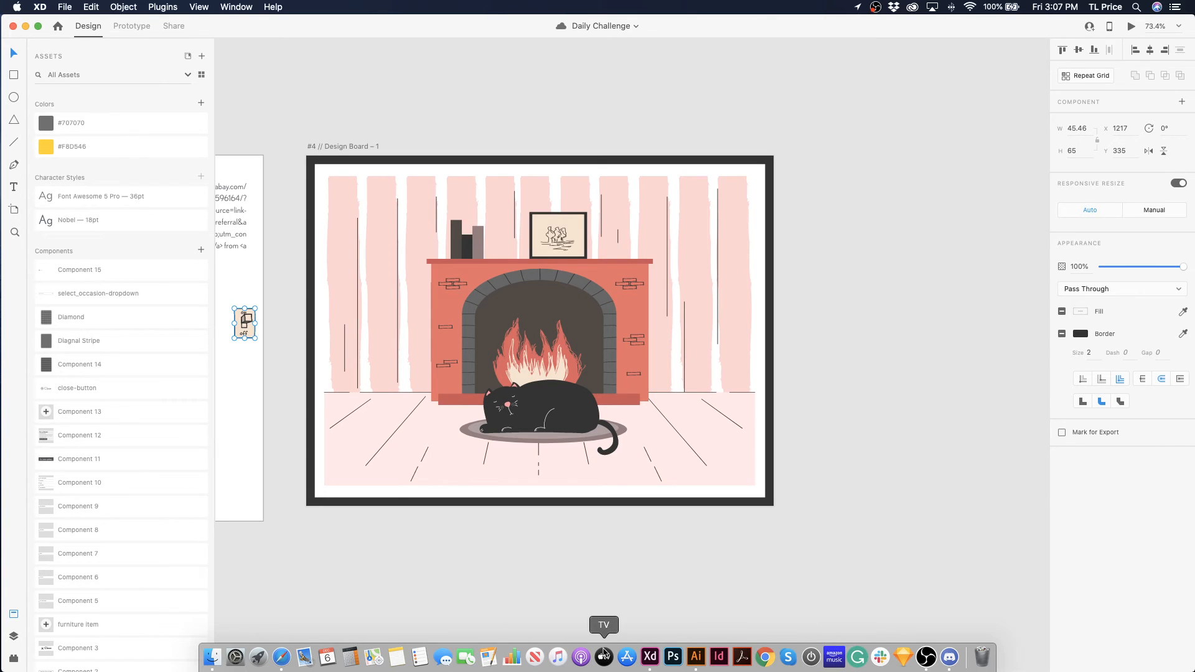
pyautogui.click(696, 657)
pyautogui.click(837, 411)
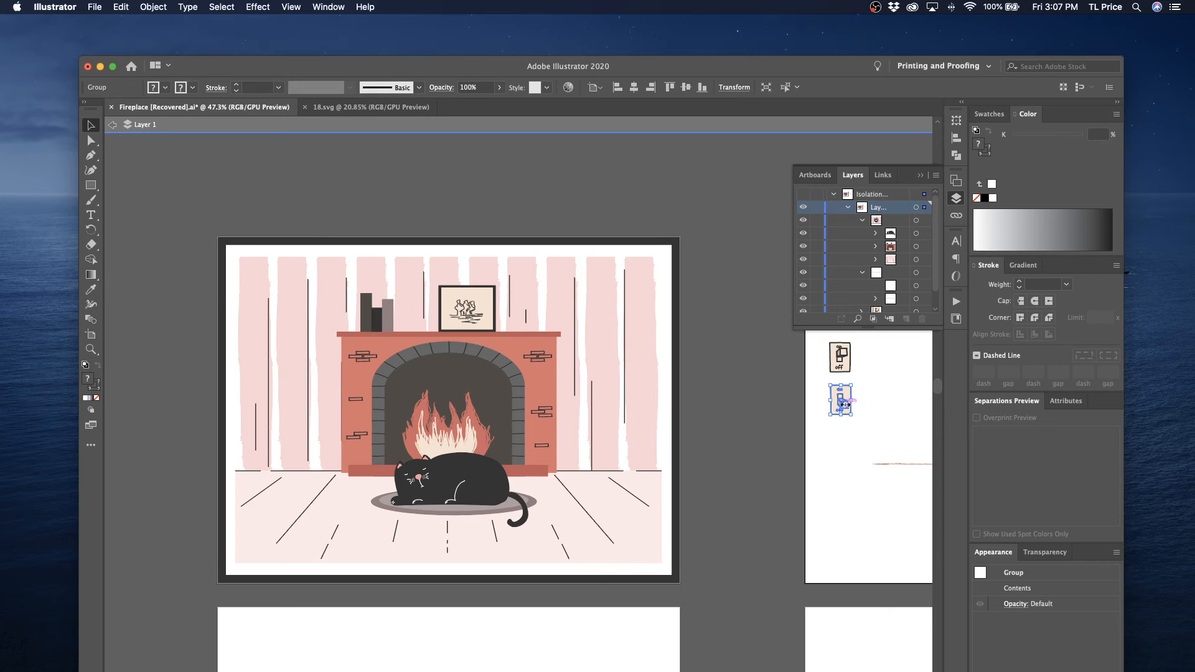
pyautogui.hscroll(-3, 841, 405)
pyautogui.moveTo(649, 655)
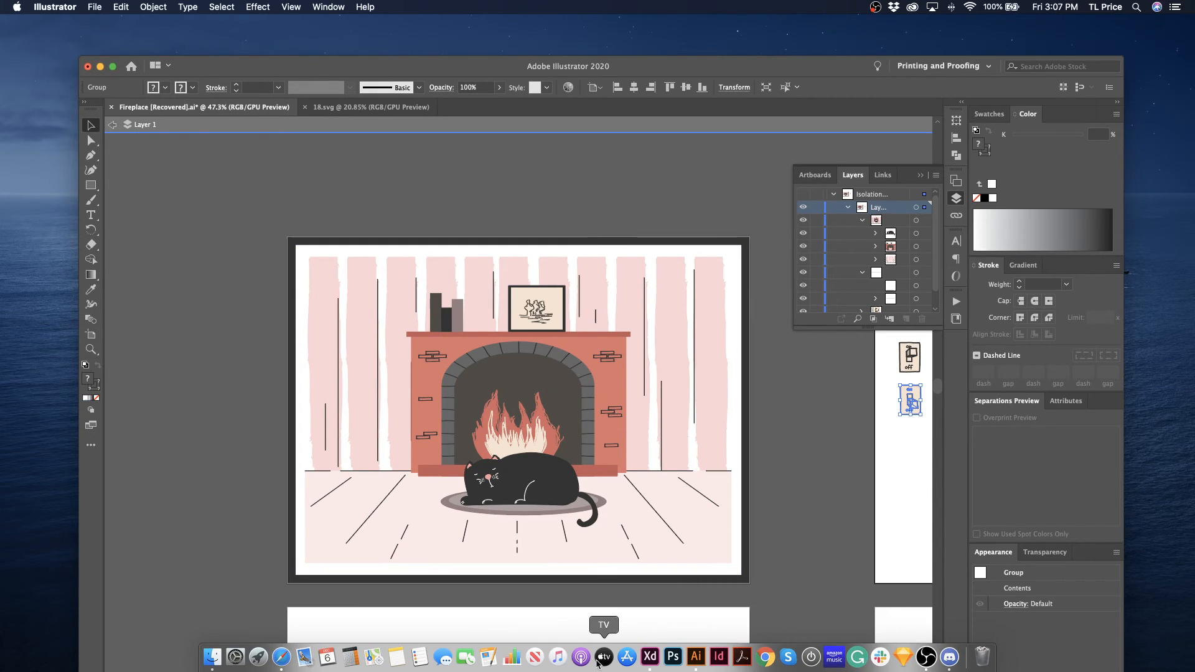
# Paste the second switch in Adobe XD, place it on the fireplace wall at about X 143, Y 244, and set its width to 45
pyautogui.click(652, 661)
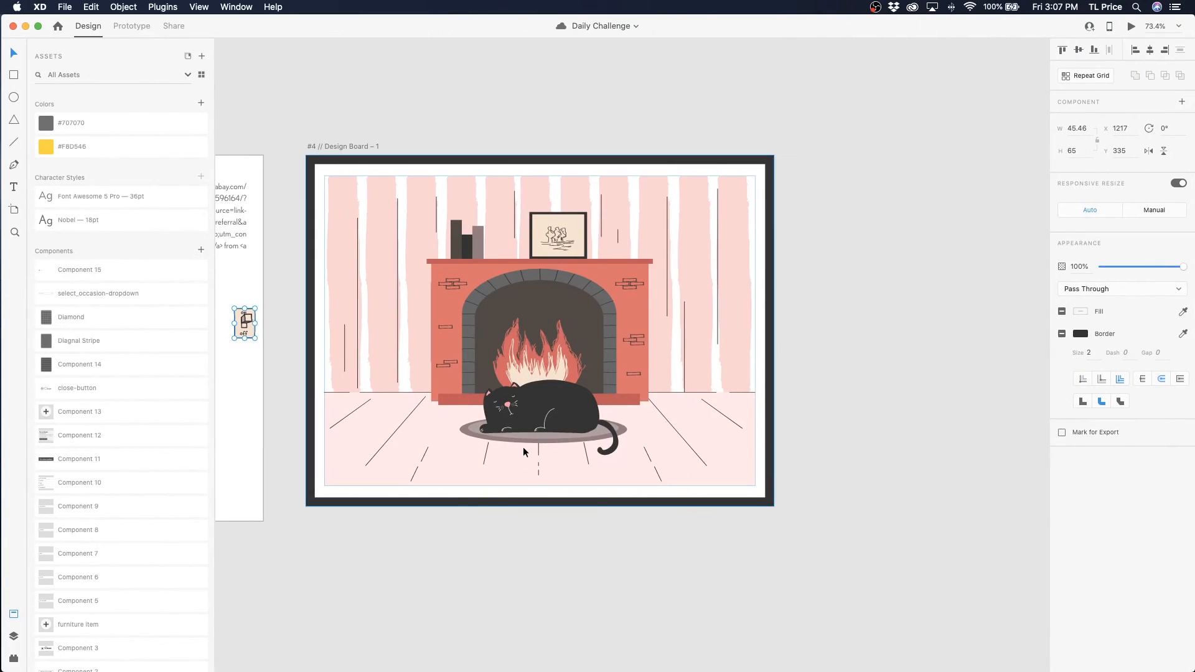
pyautogui.press('super+v')
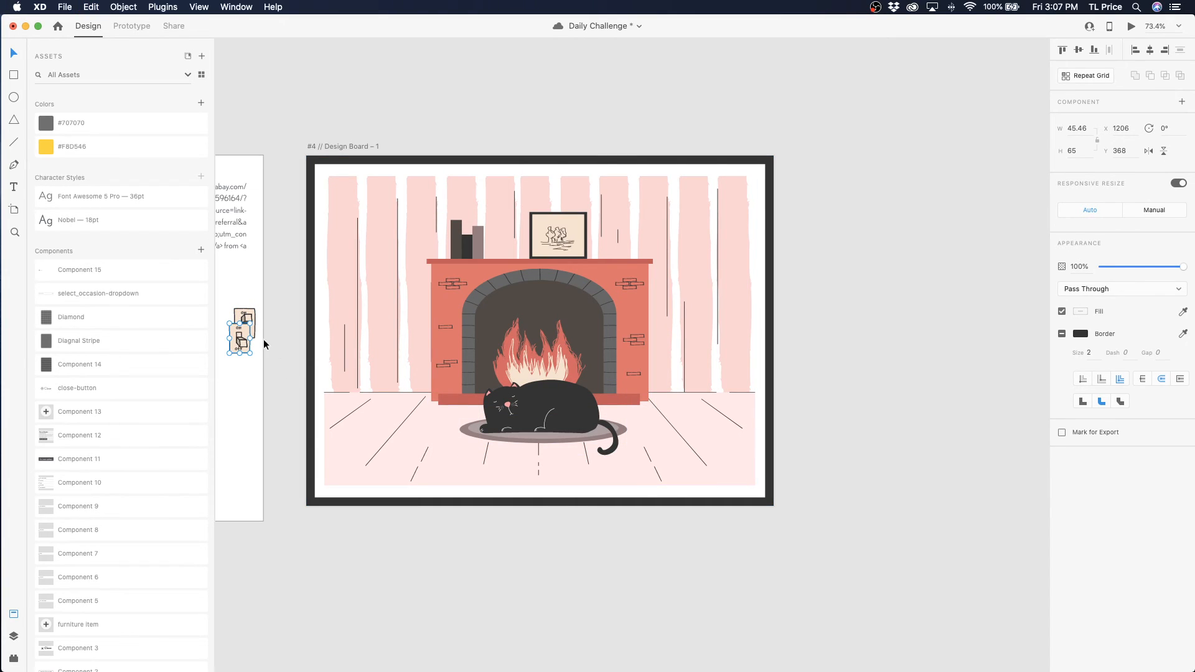
pyautogui.moveTo(246, 342); pyautogui.dragTo(388, 289)
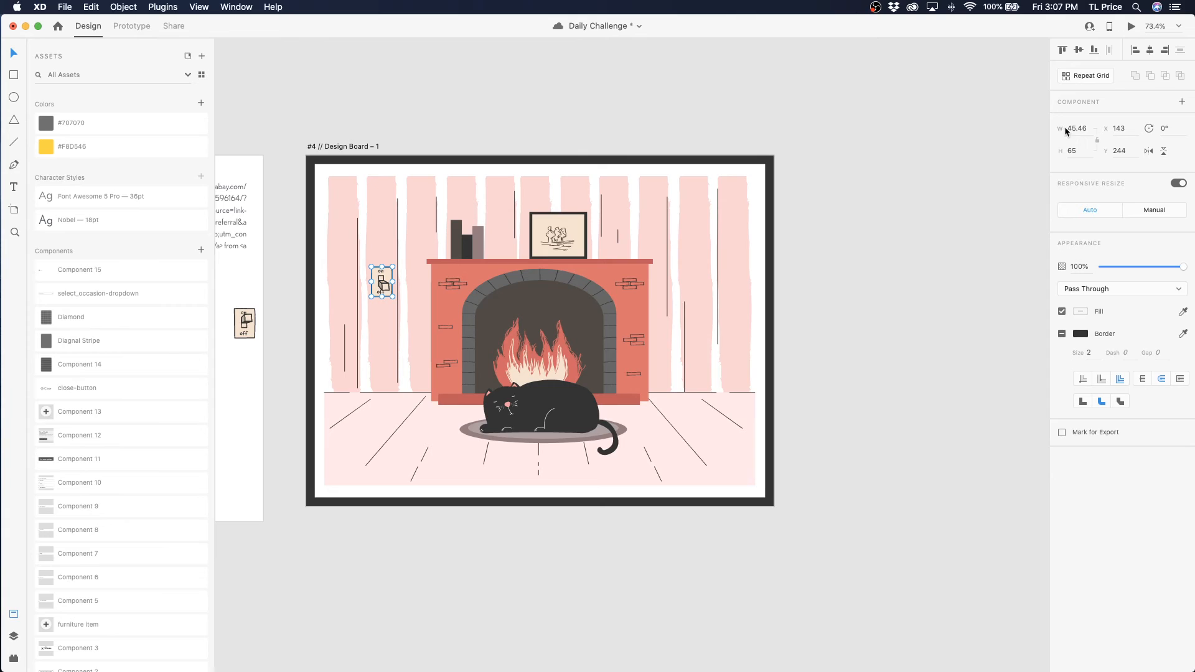
pyautogui.moveTo(1088, 128); pyautogui.dragTo(1069, 127)
pyautogui.write('45')
pyautogui.press('Return')
pyautogui.moveTo(1127, 127); pyautogui.dragTo(1109, 128)
# Duplicate the artboard #4 // Design Board – 1
pyautogui.click(384, 142)
pyautogui.click(353, 147)
pyautogui.press('super+d')
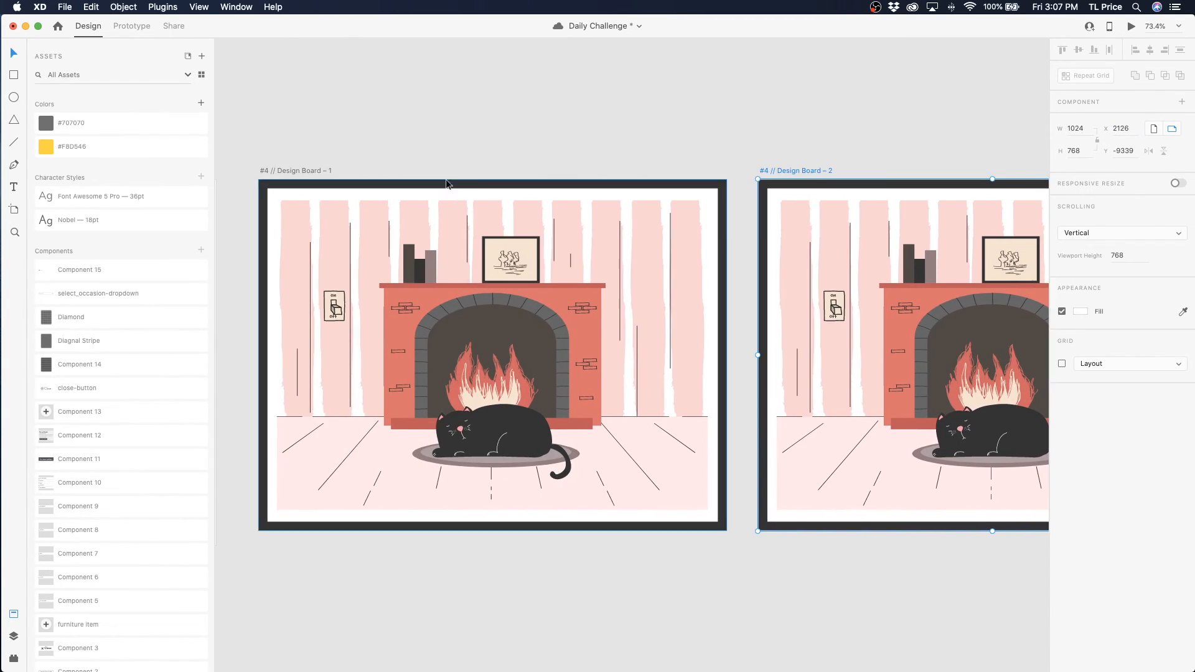
# Replace the switch on #4 // Design Board – 2 with the off switch, setting its width to 45, X to 144 and Y to 244
pyautogui.hscroll(-5, 560, 336)
pyautogui.moveTo(467, 354); pyautogui.dragTo(846, 276)
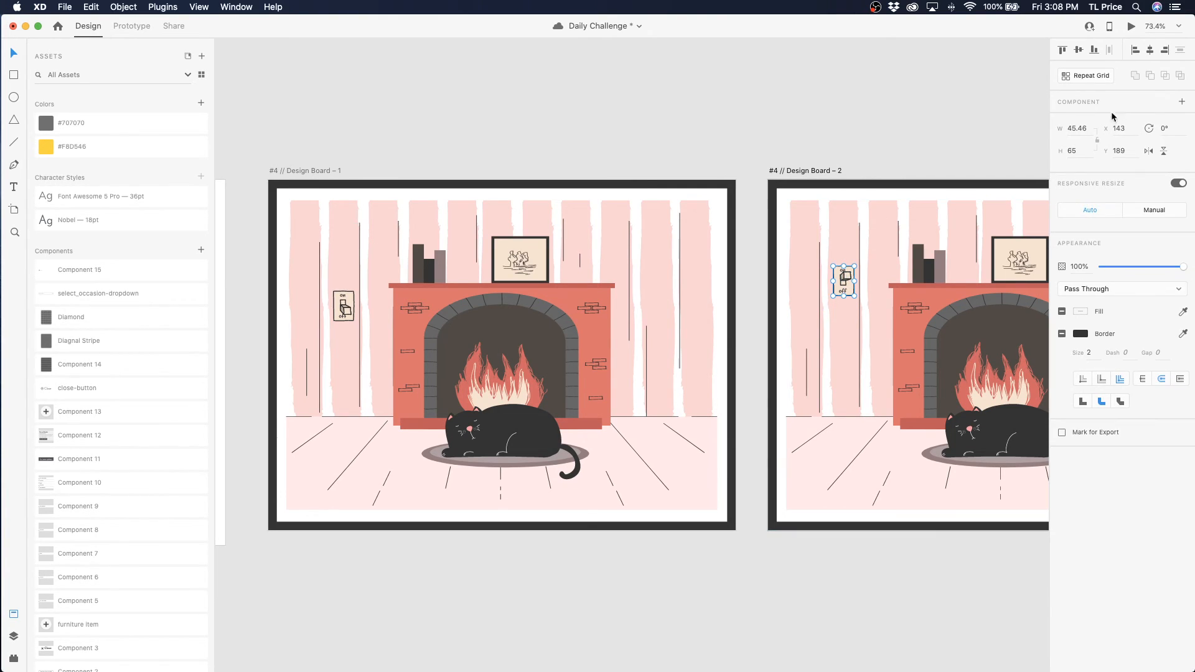
pyautogui.press('BackSpace')
pyautogui.press('Tab')
pyautogui.write('144')
pyautogui.press('Tab')
pyautogui.write('2')
pyautogui.press('Return')
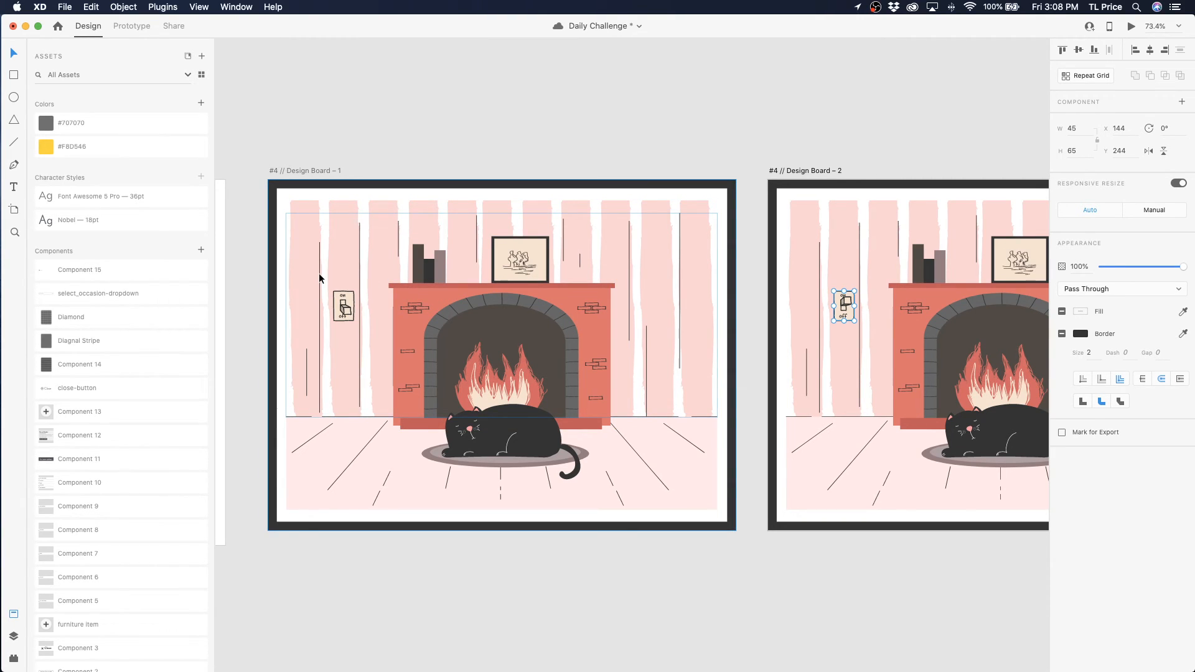
# Delete the flame group from the fireplace on both Design Board artboards
pyautogui.click(504, 385)
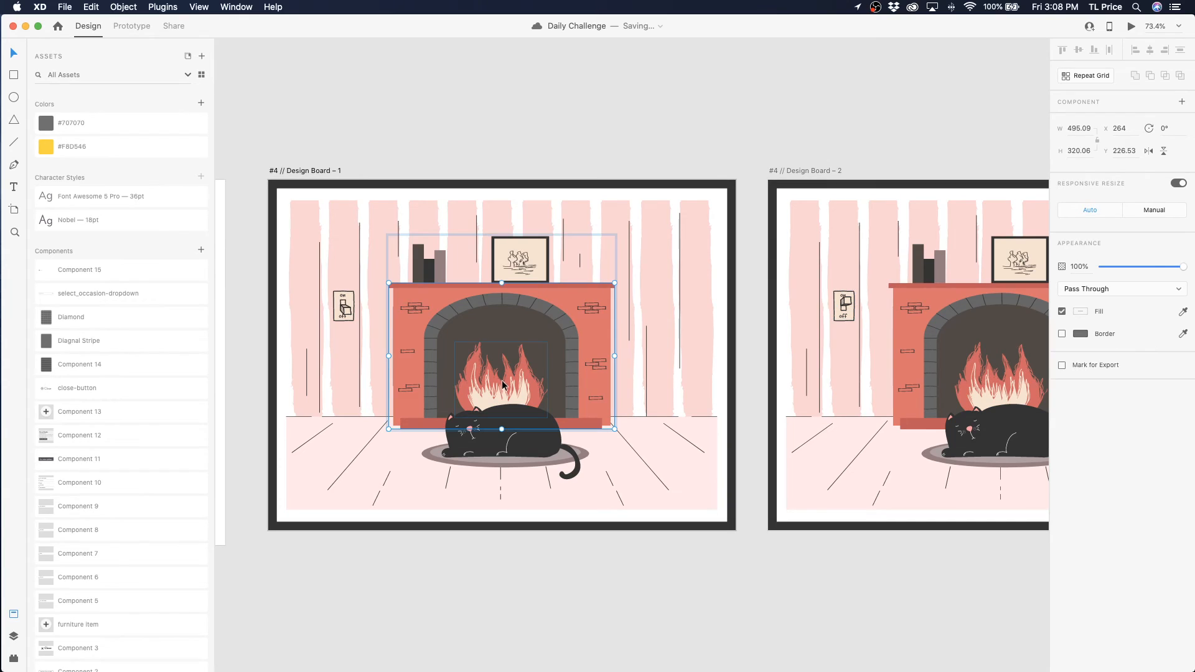
pyautogui.doubleClick(485, 394)
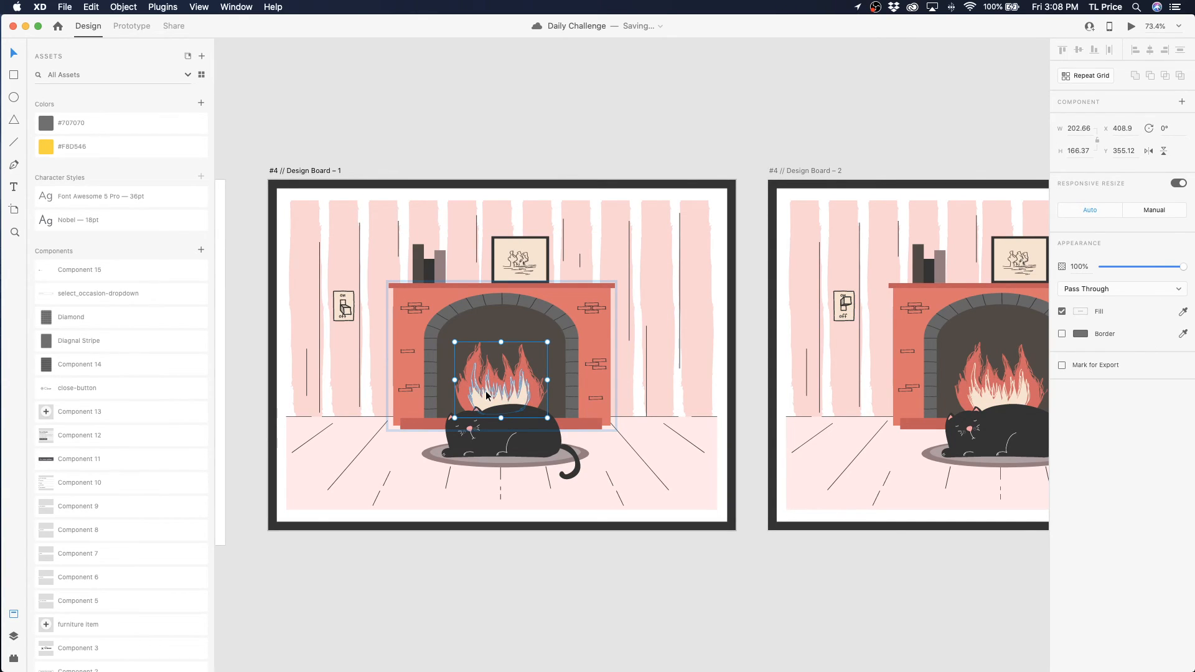
pyautogui.press('Delete')
pyautogui.click(977, 392)
pyautogui.doubleClick(977, 391)
pyautogui.press('Delete')
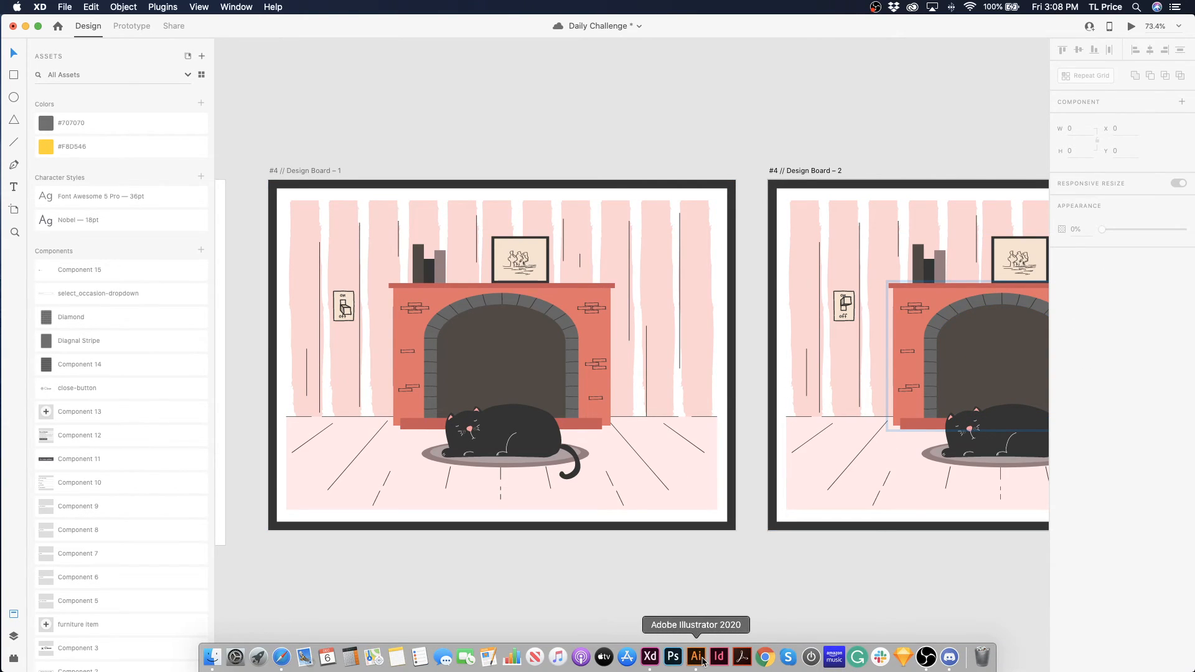
# Switch to Illustrator, select the flame group nested in the fireplace group and cut it out of the illustration
pyautogui.click(695, 664)
pyautogui.doubleClick(536, 437)
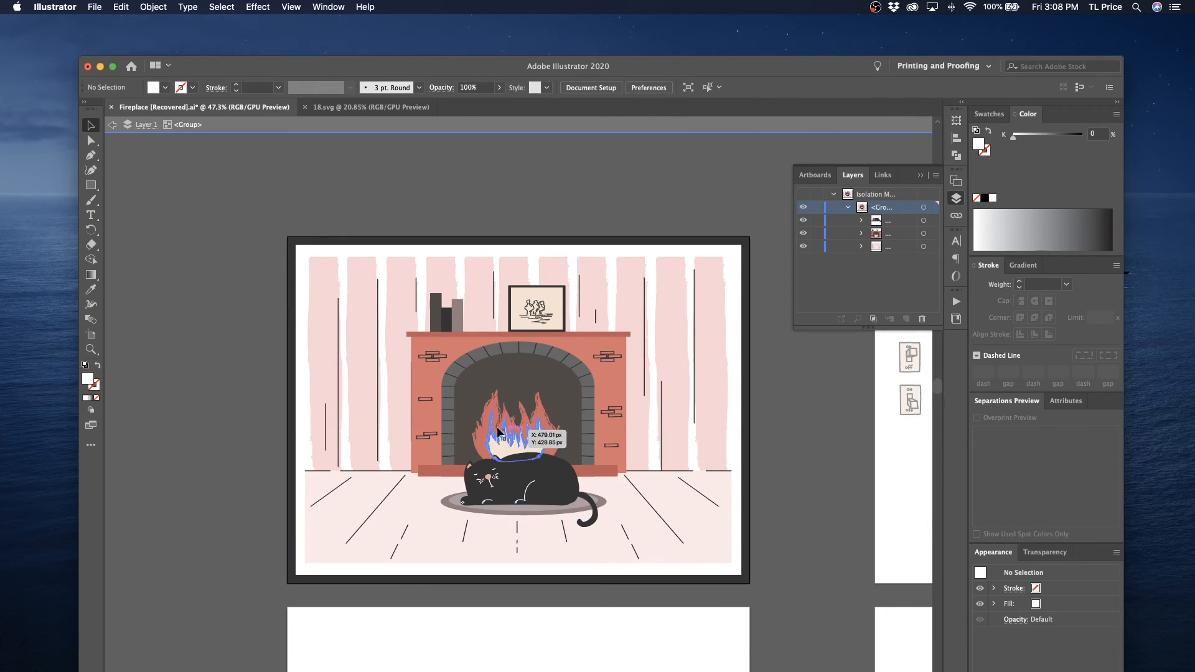
pyautogui.click(861, 233)
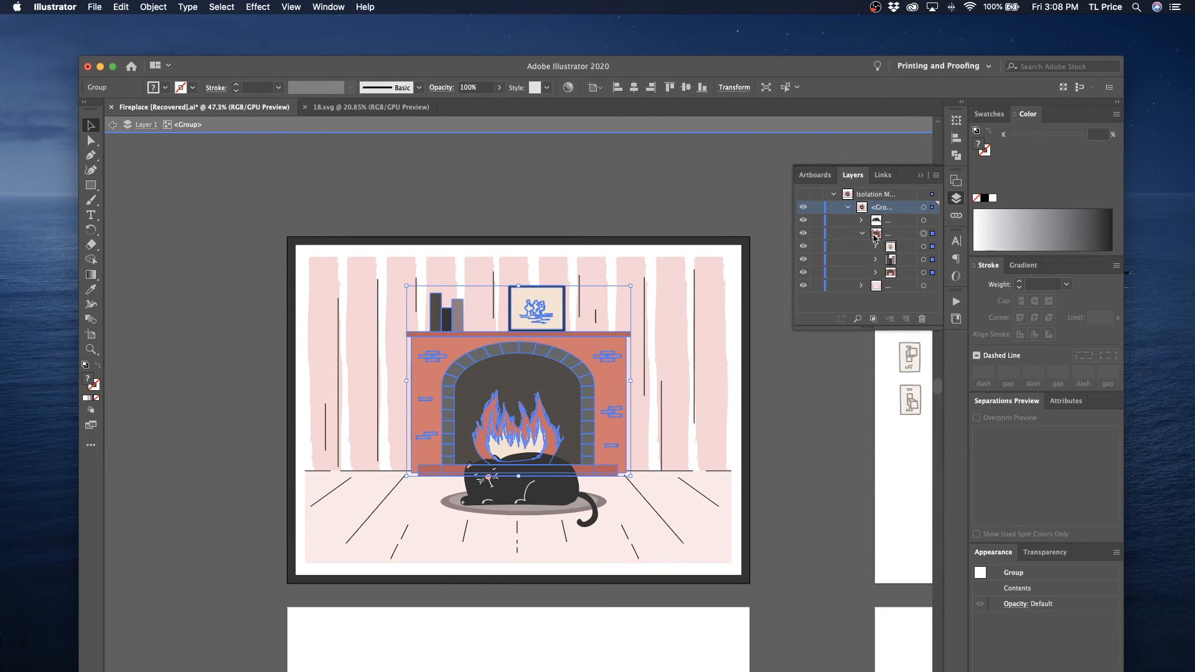
pyautogui.click(877, 273)
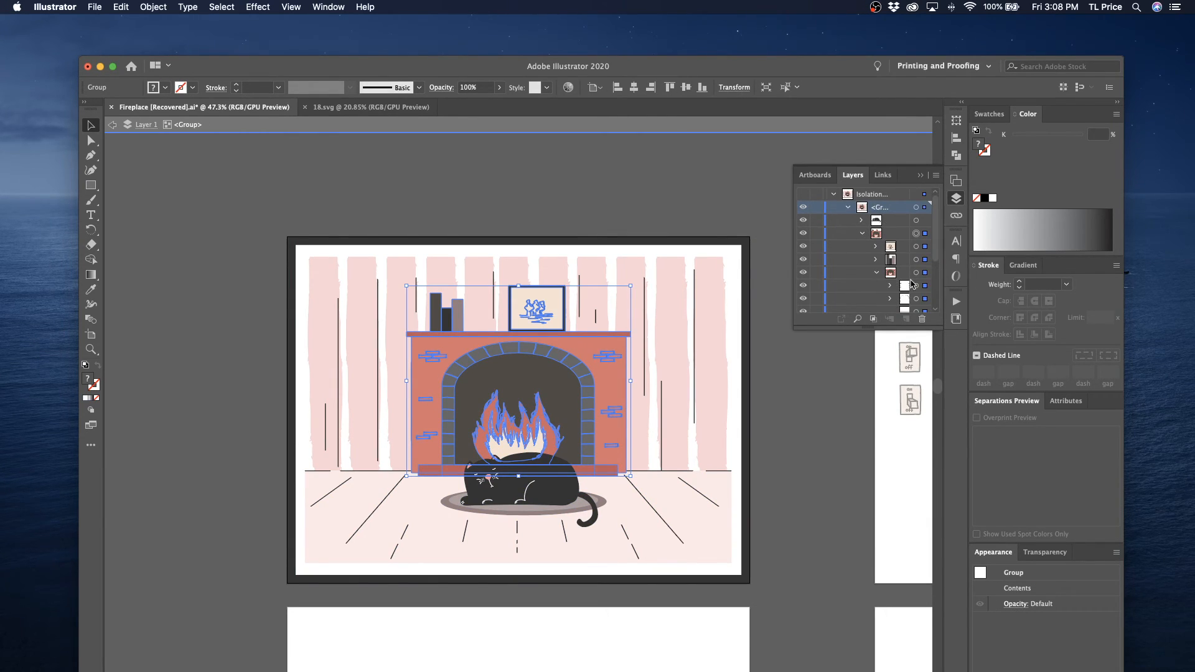
pyautogui.scroll(-3, 918, 297)
pyautogui.scroll(1, 920, 303)
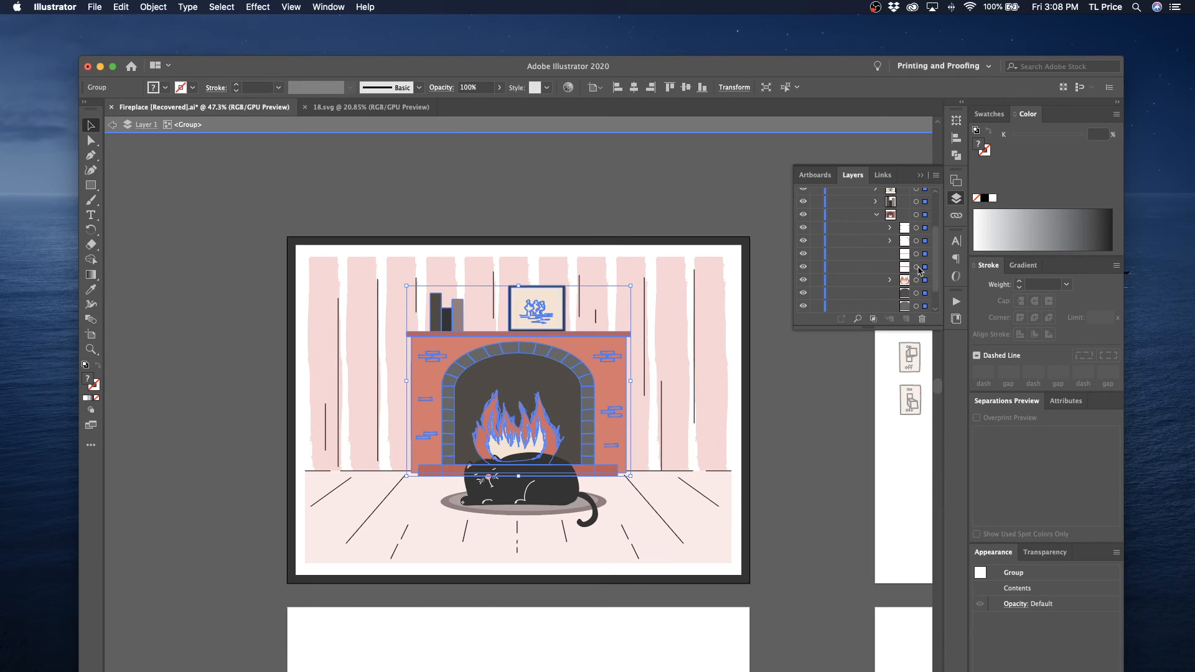
pyautogui.click(916, 280)
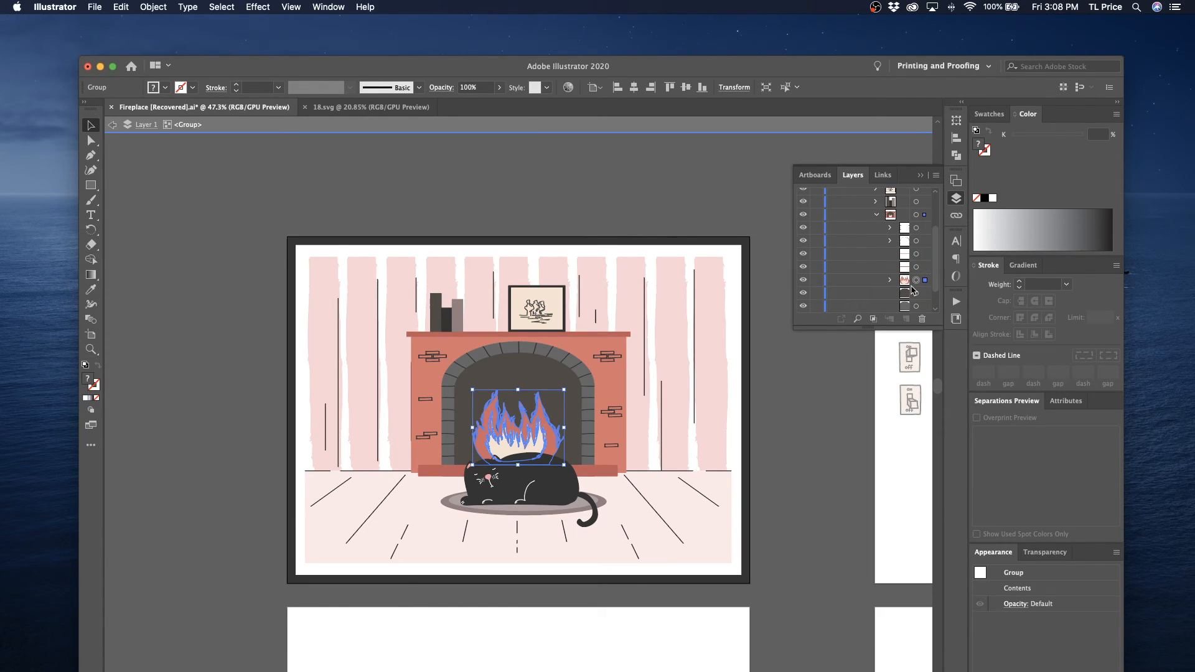
pyautogui.press('Delete')
# Paste the flames and move them onto the neighbouring artboard next to the two light switches
pyautogui.hscroll(5, 704, 467)
pyautogui.hscroll(1, 705, 464)
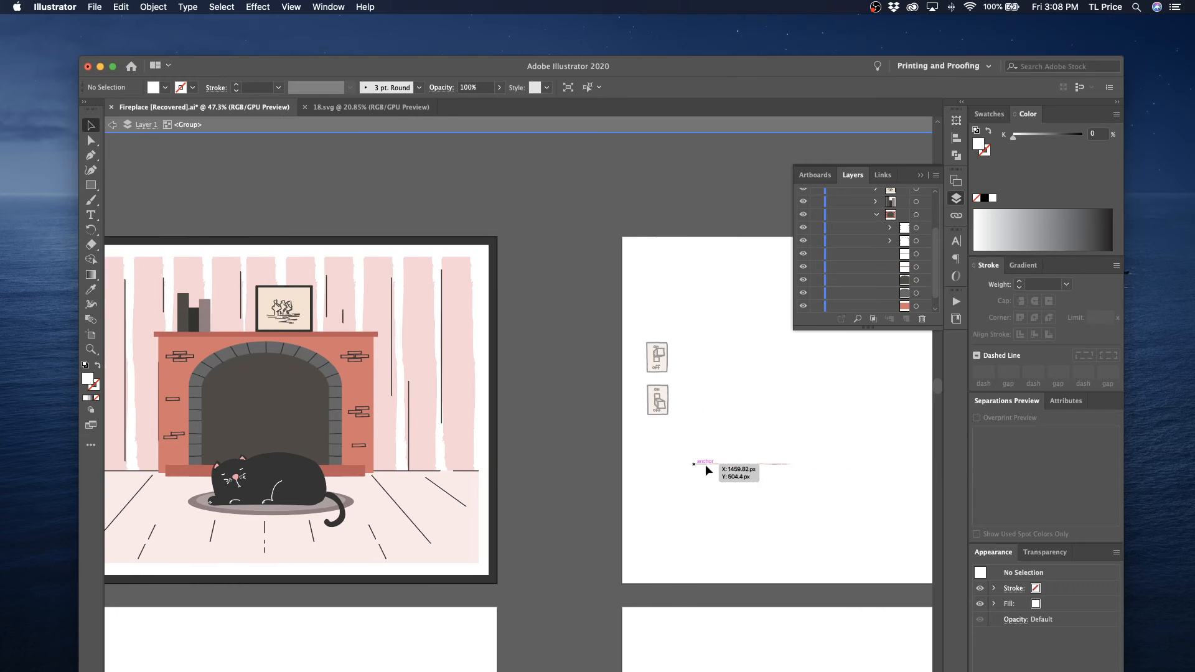
pyautogui.press('cmd+v')
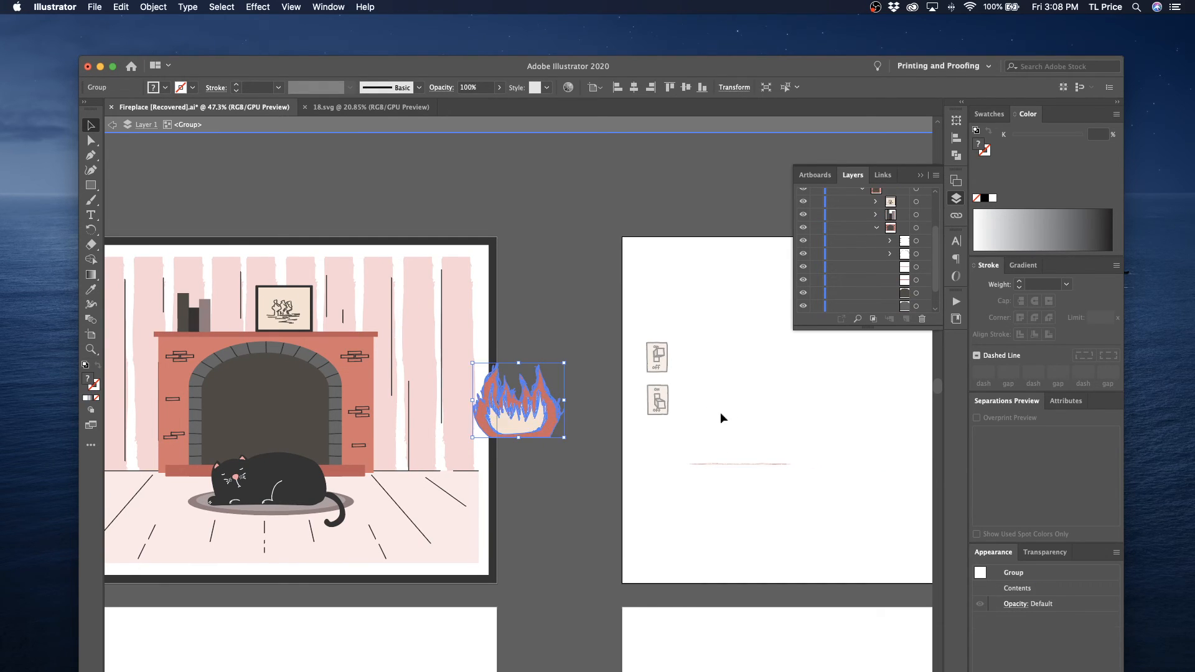
pyautogui.moveTo(508, 417); pyautogui.dragTo(777, 403)
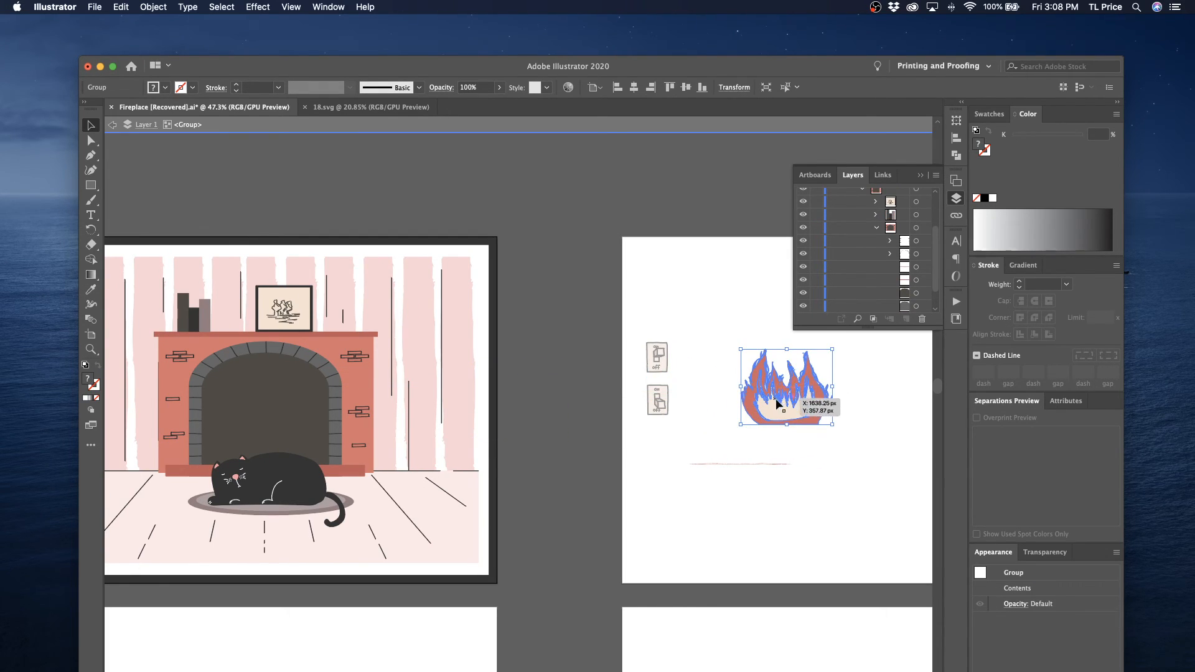
# Duplicate the flames until five full-size copies are spread over the artboard beside the two light switches
pyautogui.hscroll(2, 809, 411)
pyautogui.moveTo(704, 406); pyautogui.dragTo(772, 521)
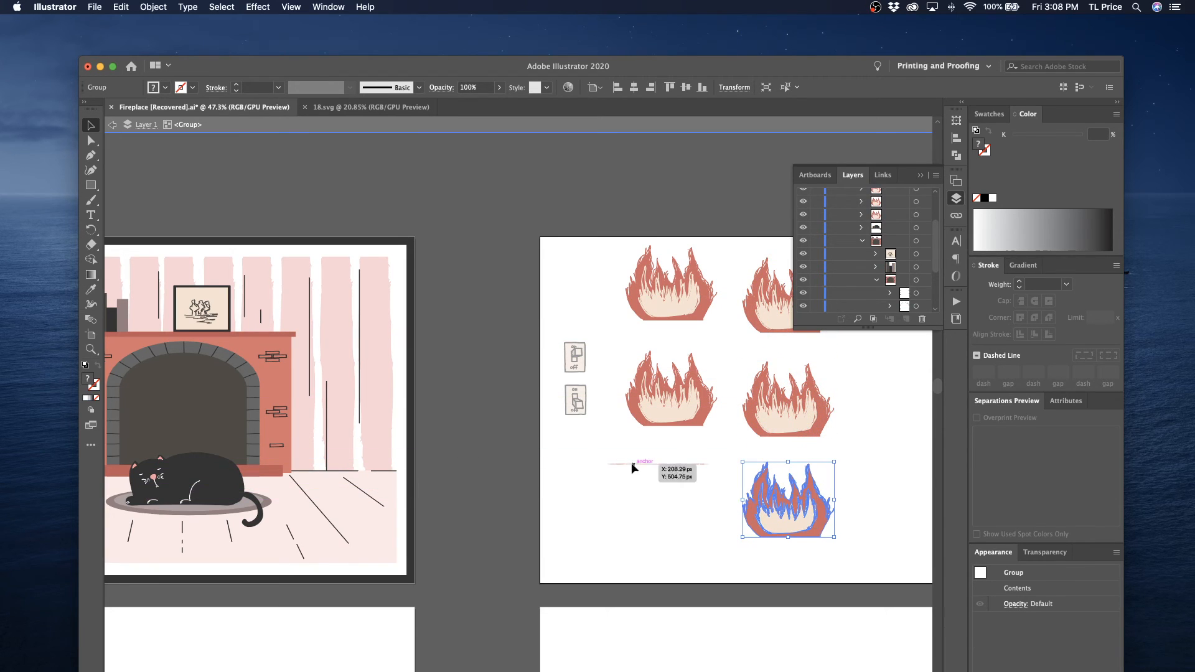
pyautogui.click(696, 483)
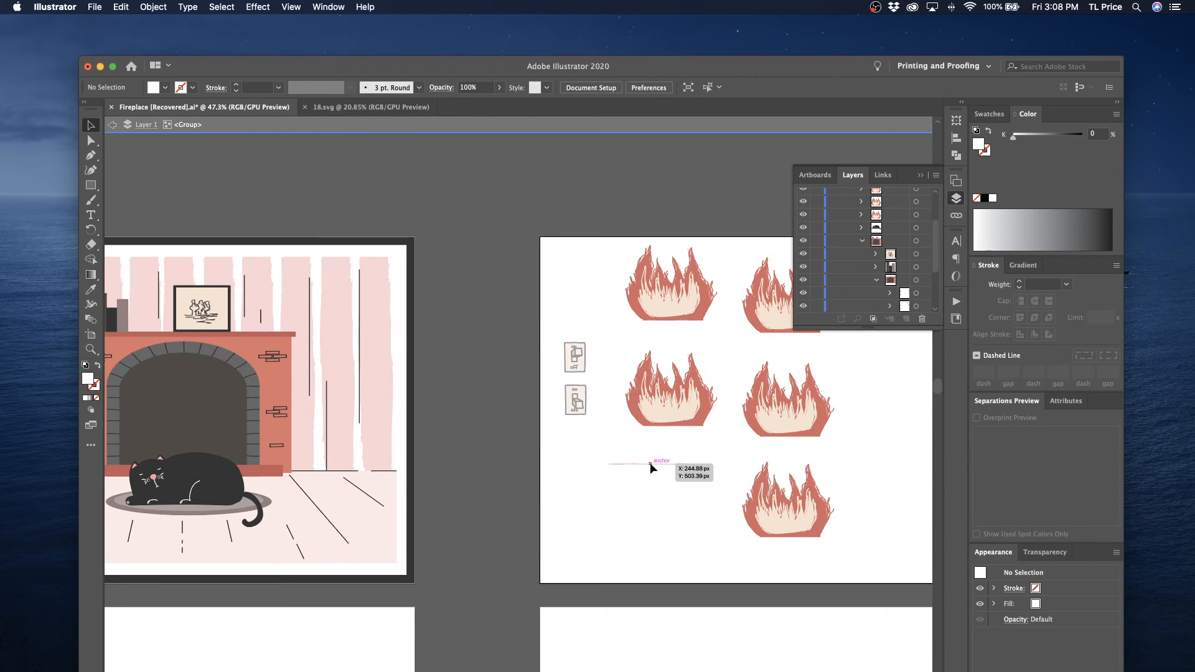
# Squash the flame copy just above the existing thin line down to its base and deselect it
pyautogui.click(671, 387)
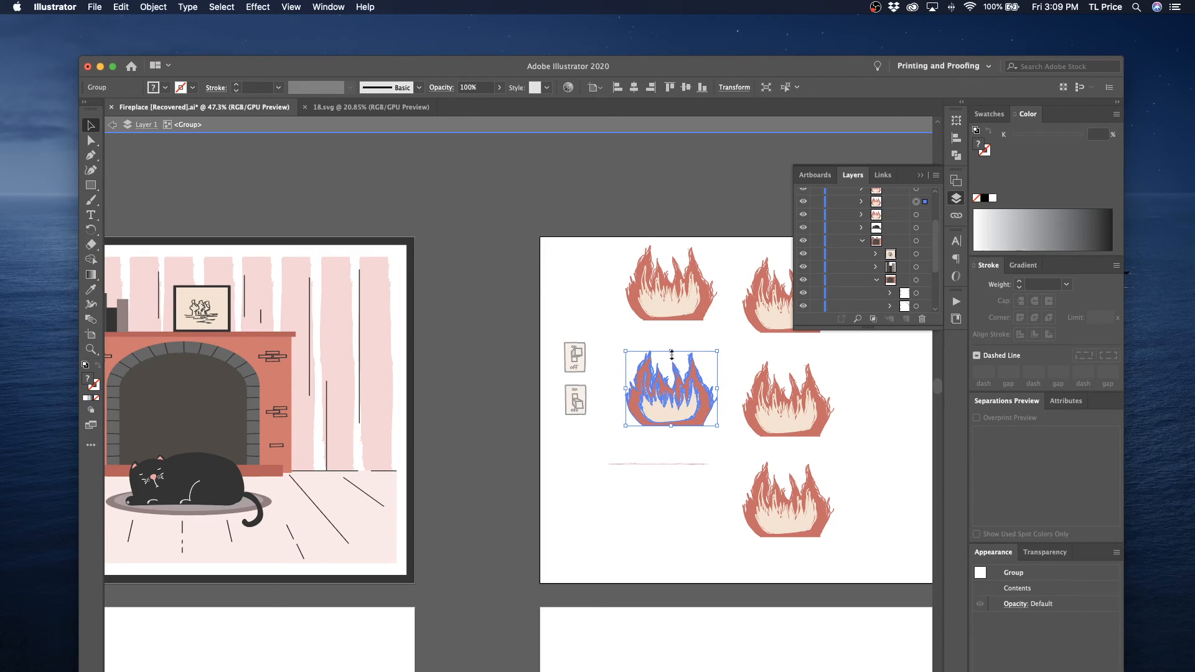
pyautogui.moveTo(671, 351); pyautogui.dragTo(667, 425)
pyautogui.click(670, 402)
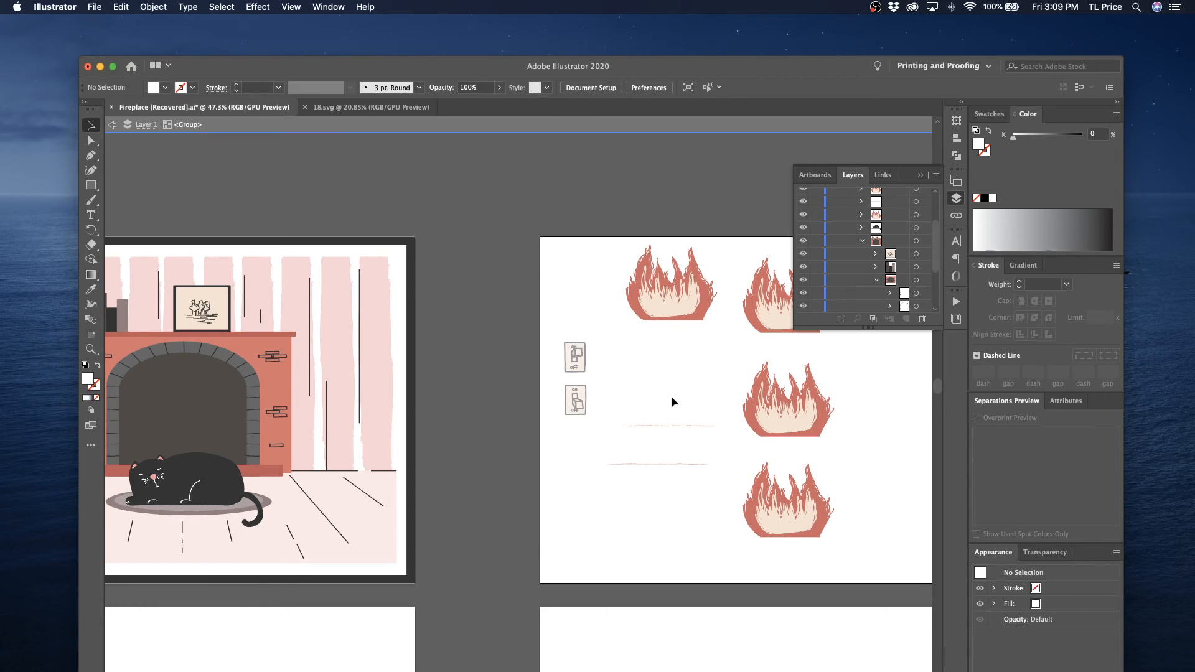
# Copy a full-size flame group, switch to Adobe XD and place it in the #4 // Design Board – 2 fireplace at X 411, Y 355
pyautogui.click(662, 299)
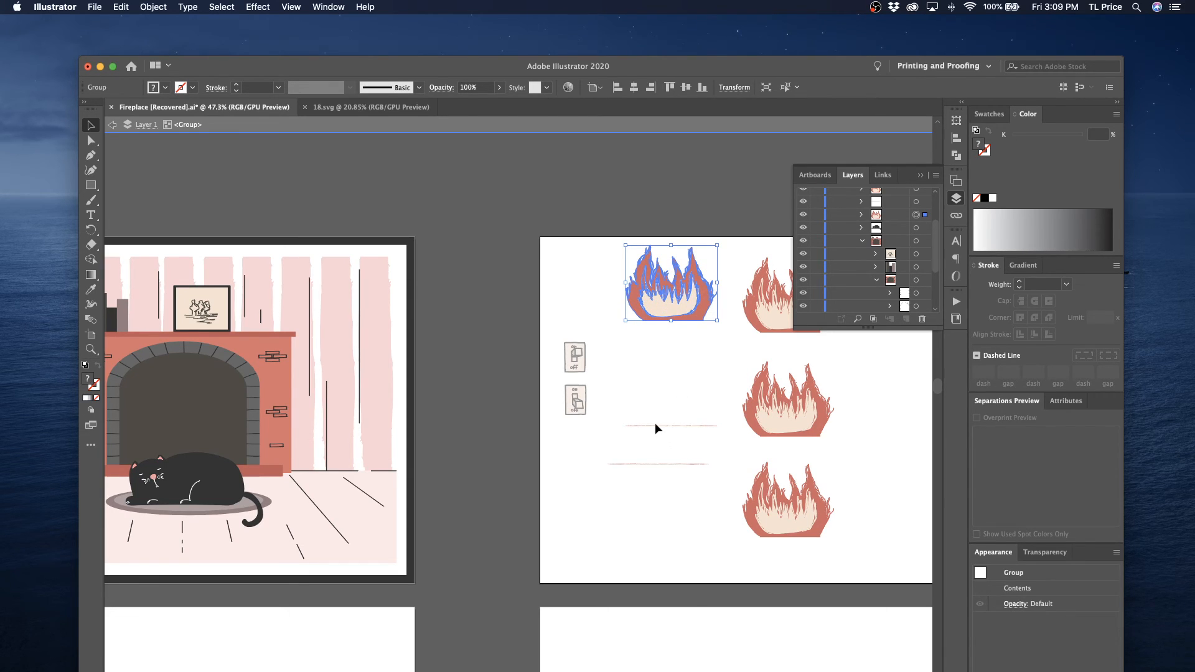
pyautogui.moveTo(554, 659)
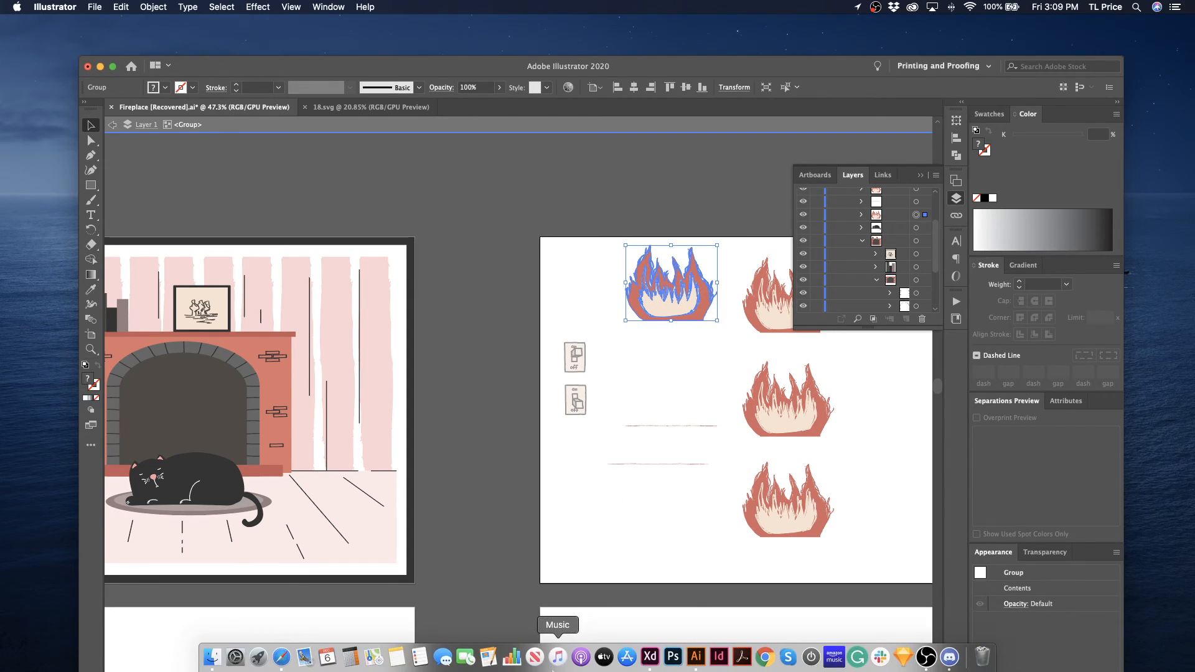
pyautogui.click(650, 659)
pyautogui.hscroll(5, 747, 469)
pyautogui.click(799, 386)
pyautogui.press('super+v')
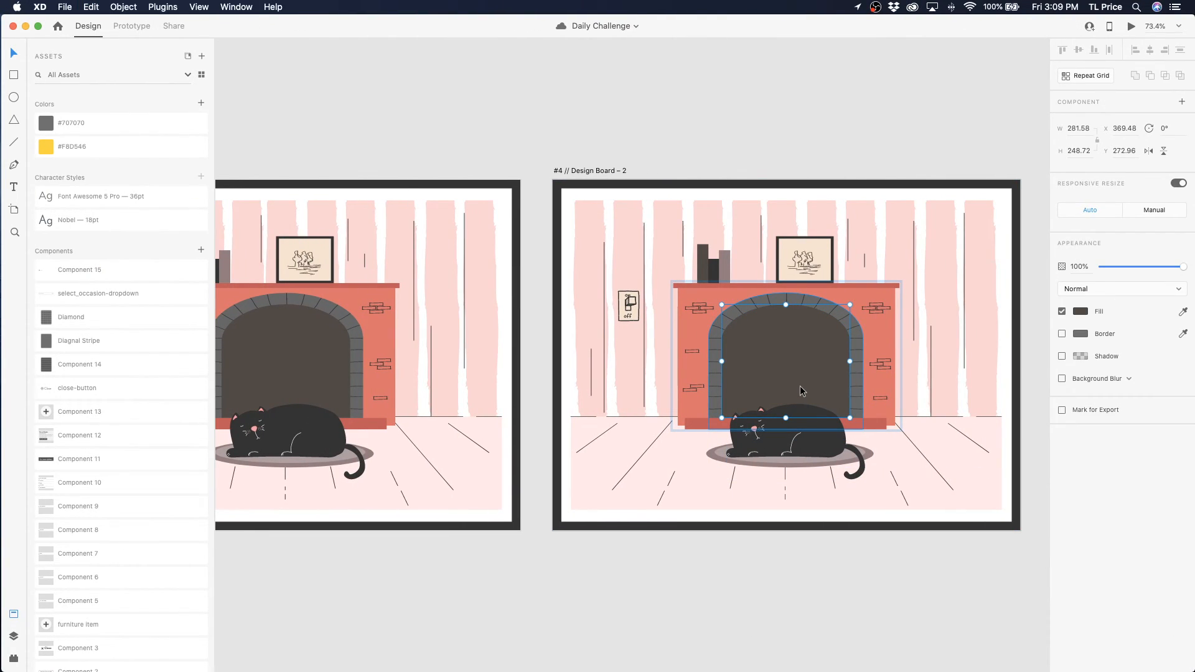
pyautogui.moveTo(776, 380); pyautogui.dragTo(787, 396)
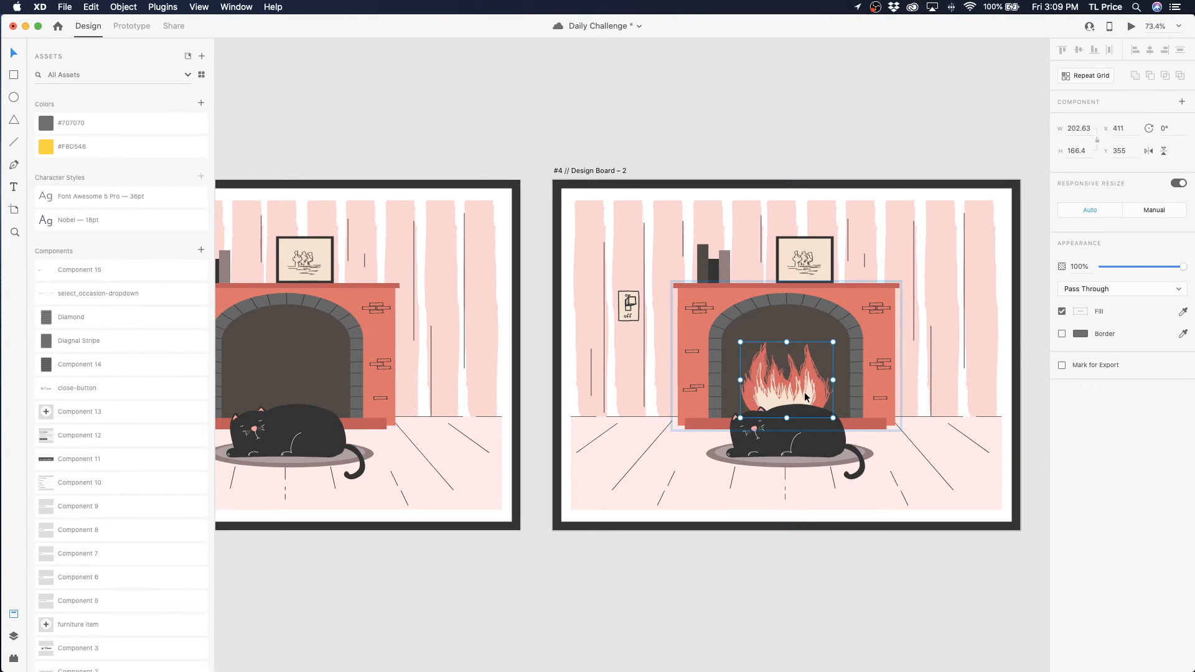
# Copy the newly flattened flame group from Illustrator and paste it into the fireplace on XD's #4 // Design Board – 1
pyautogui.hscroll(-3, 727, 519)
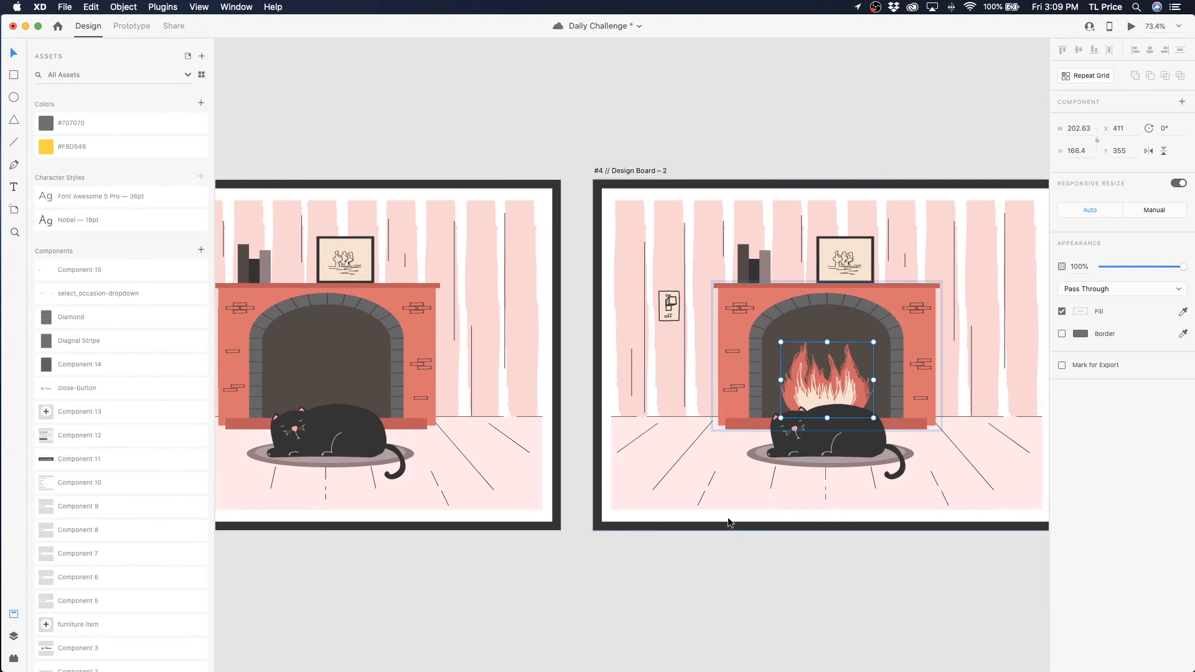
pyautogui.hscroll(-5, 731, 523)
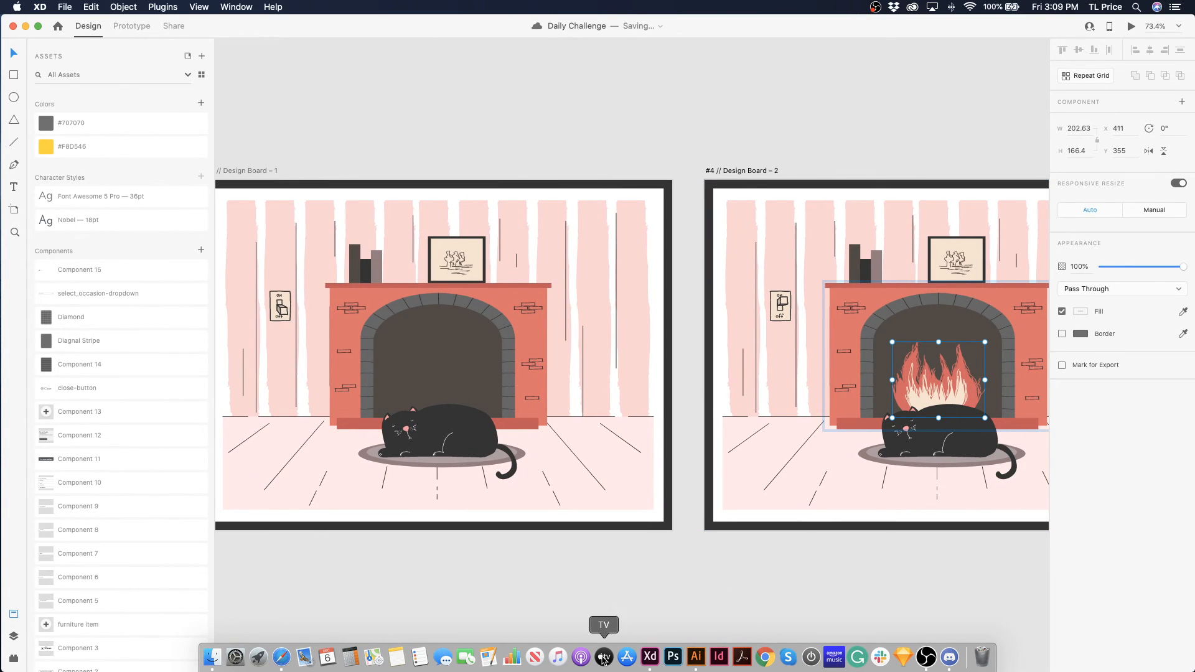
pyautogui.click(696, 657)
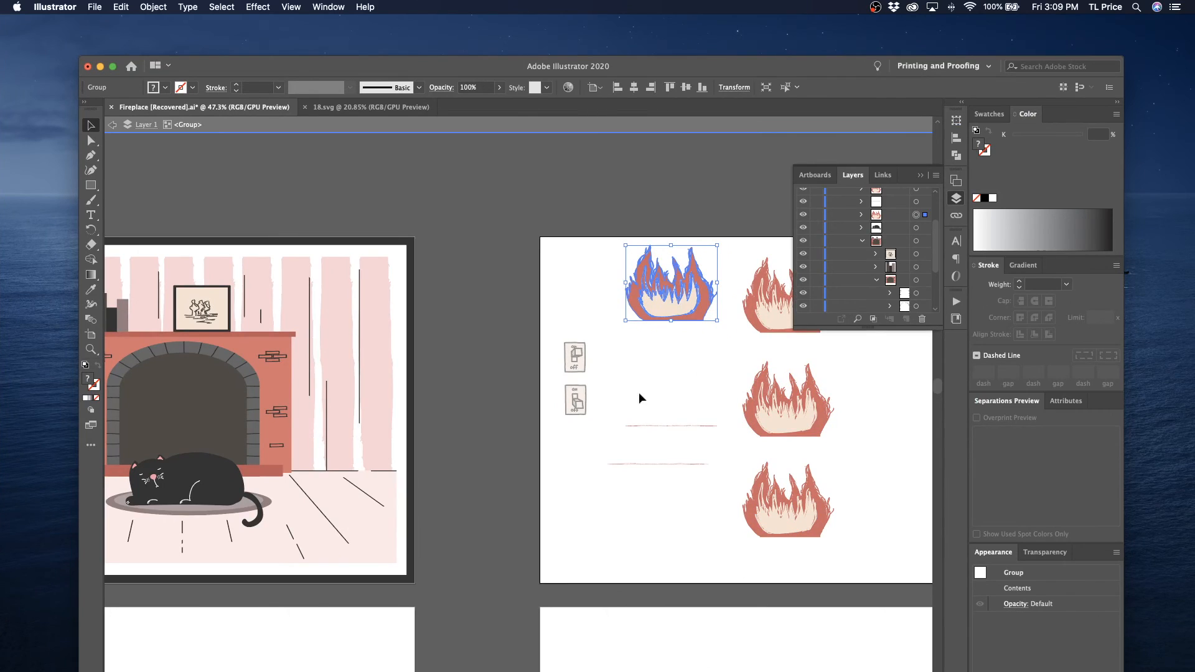
pyautogui.click(651, 426)
pyautogui.press('super+c')
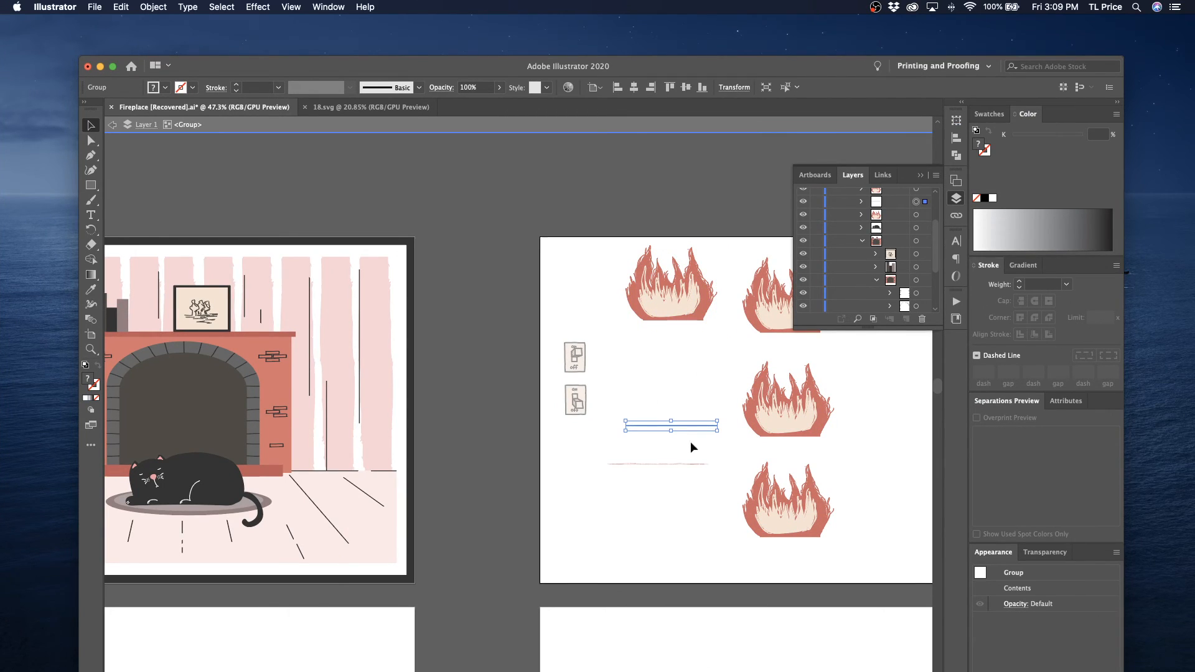
pyautogui.hotkey('ctrl', 'Left')
pyautogui.click(554, 370)
pyautogui.press('super+v')
# Try to reposition the flattened flames inside the Design Board – 1 fireplace, undoing each move
pyautogui.moveTo(452, 356); pyautogui.dragTo(446, 378)
pyautogui.press('super+z')
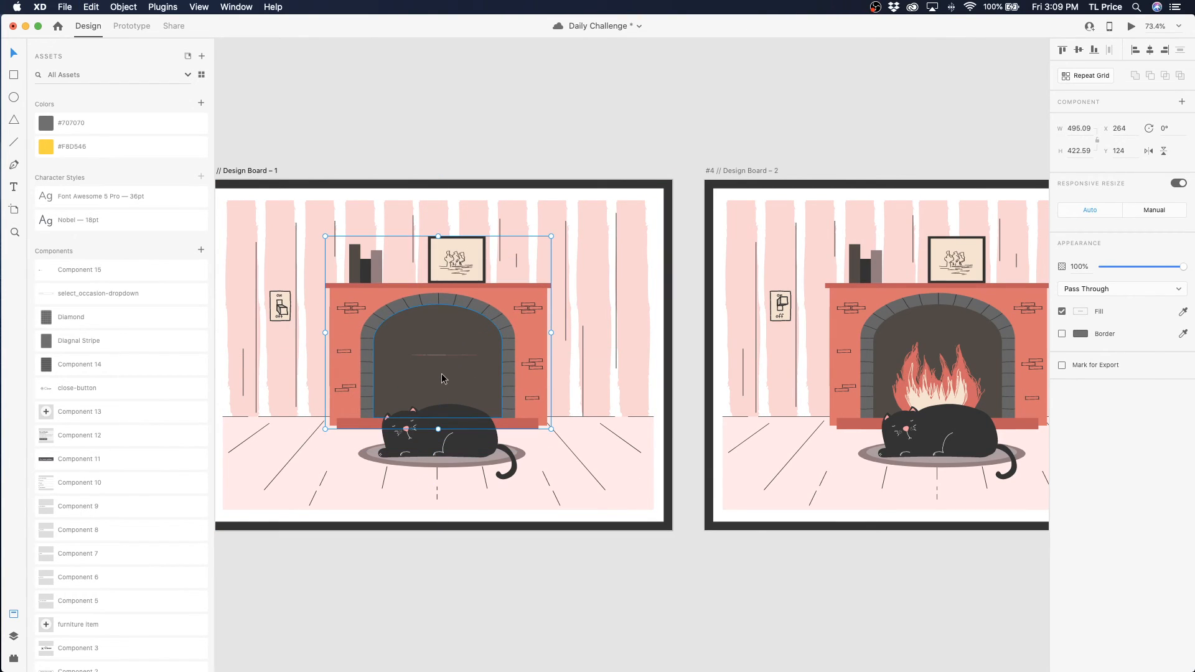
pyautogui.doubleClick(413, 355)
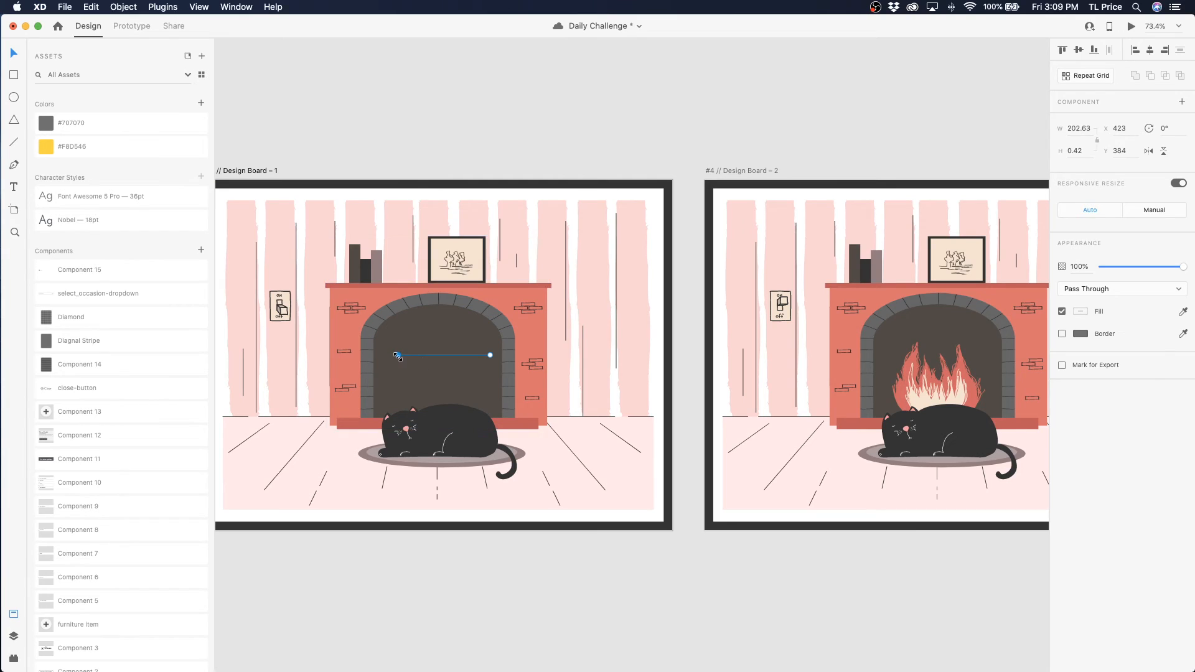
pyautogui.moveTo(412, 356); pyautogui.dragTo(408, 366)
pyautogui.press('super+z')
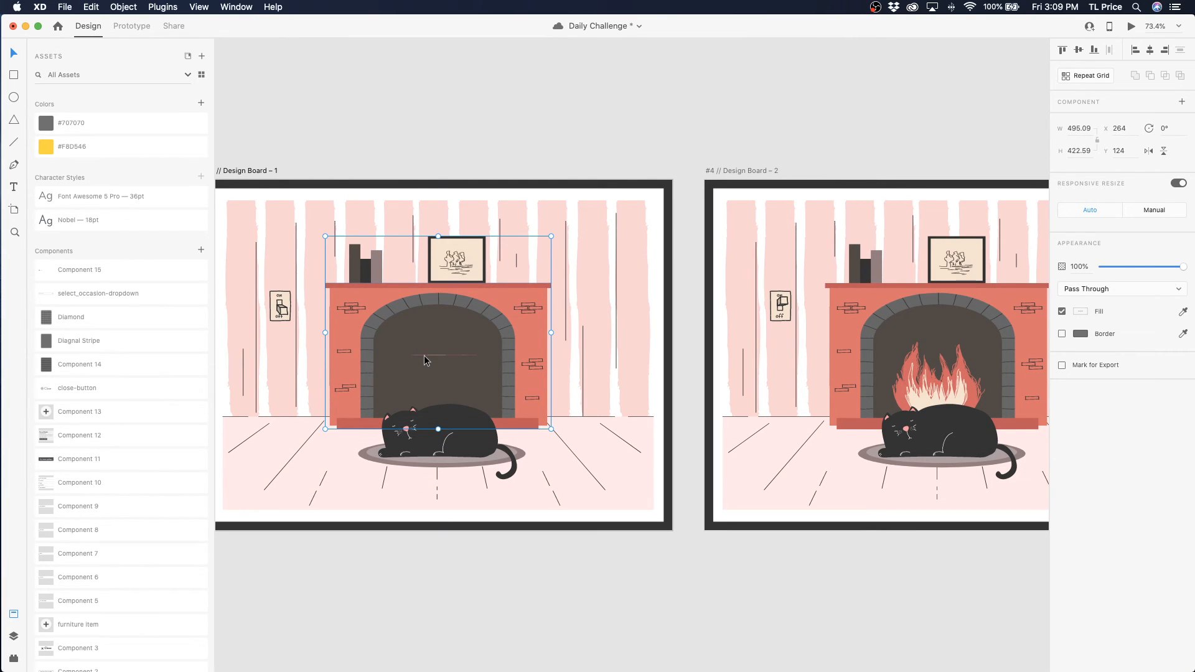
# Try stacking the flattened flame group directly above the fireplace group, save the document, and bring the flames back to the front
pyautogui.click(14, 636)
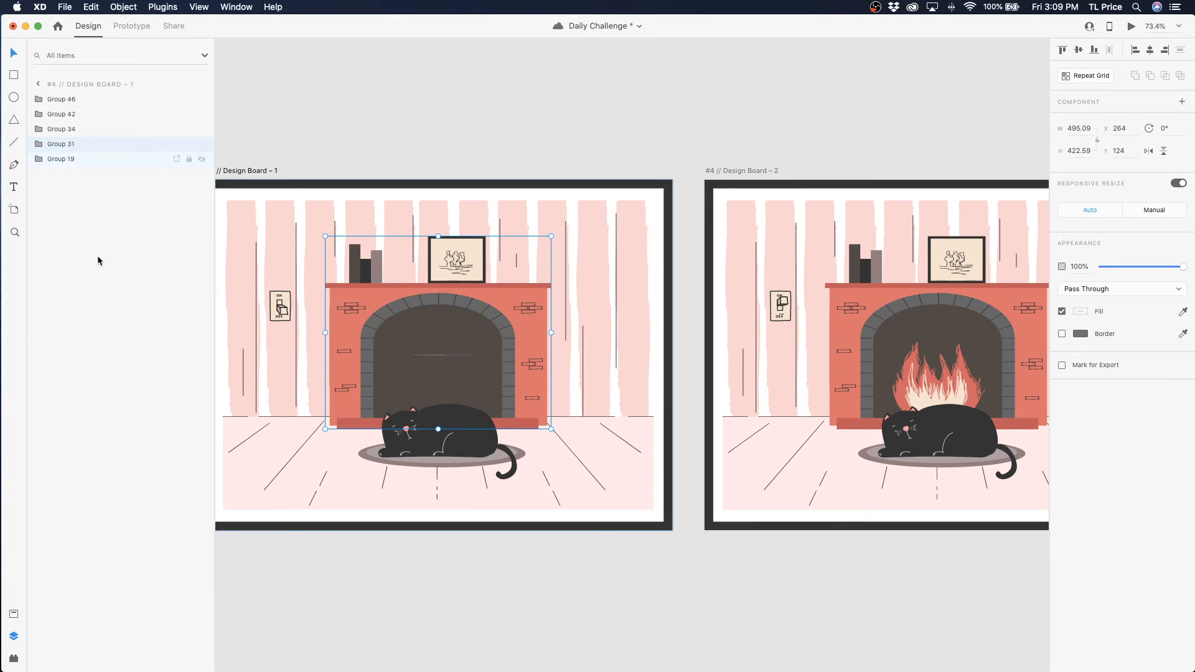
pyautogui.click(65, 130)
pyautogui.click(68, 116)
pyautogui.click(67, 99)
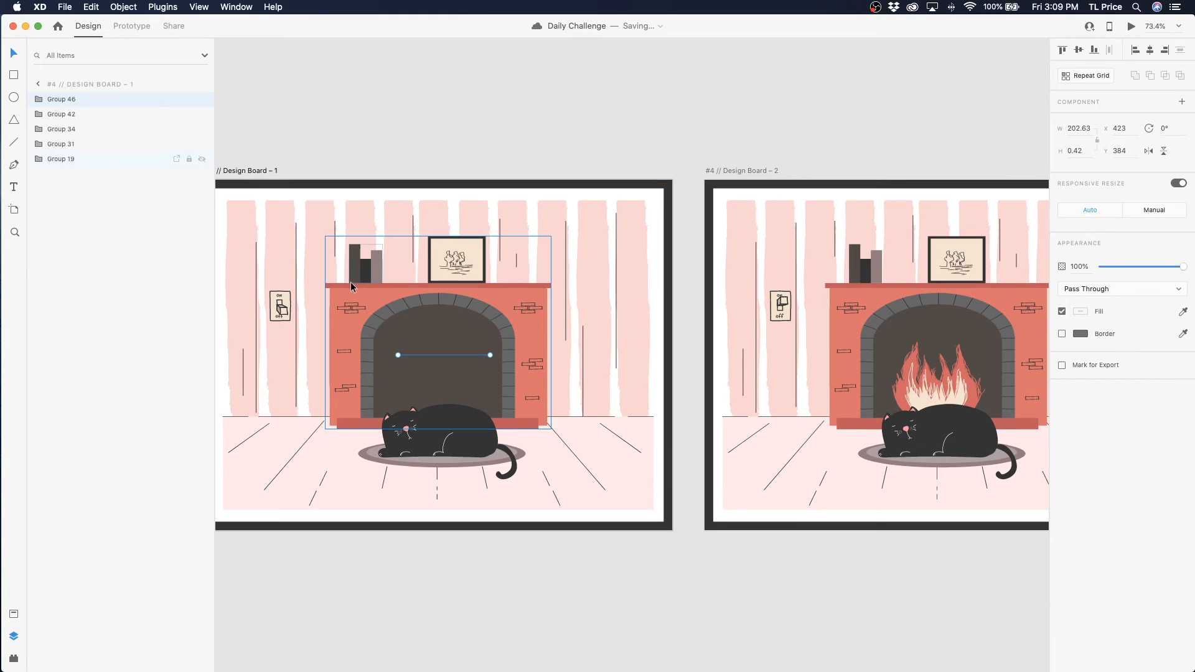
pyautogui.moveTo(55, 101); pyautogui.dragTo(62, 140)
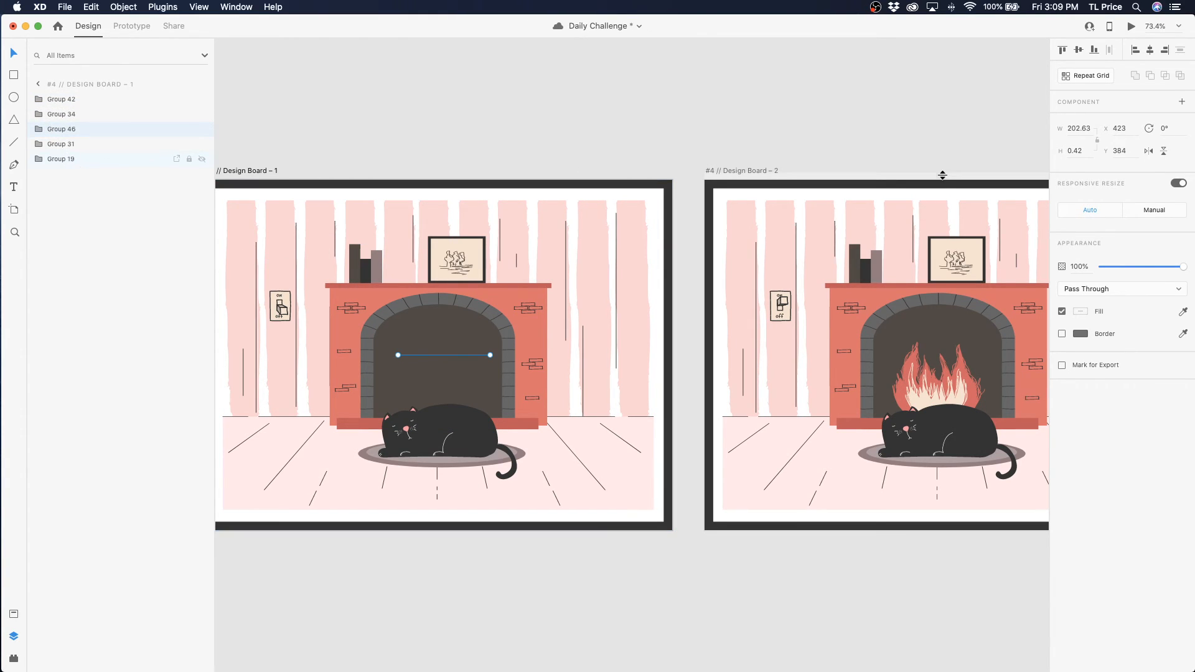
pyautogui.hscroll(-1, 931, 176)
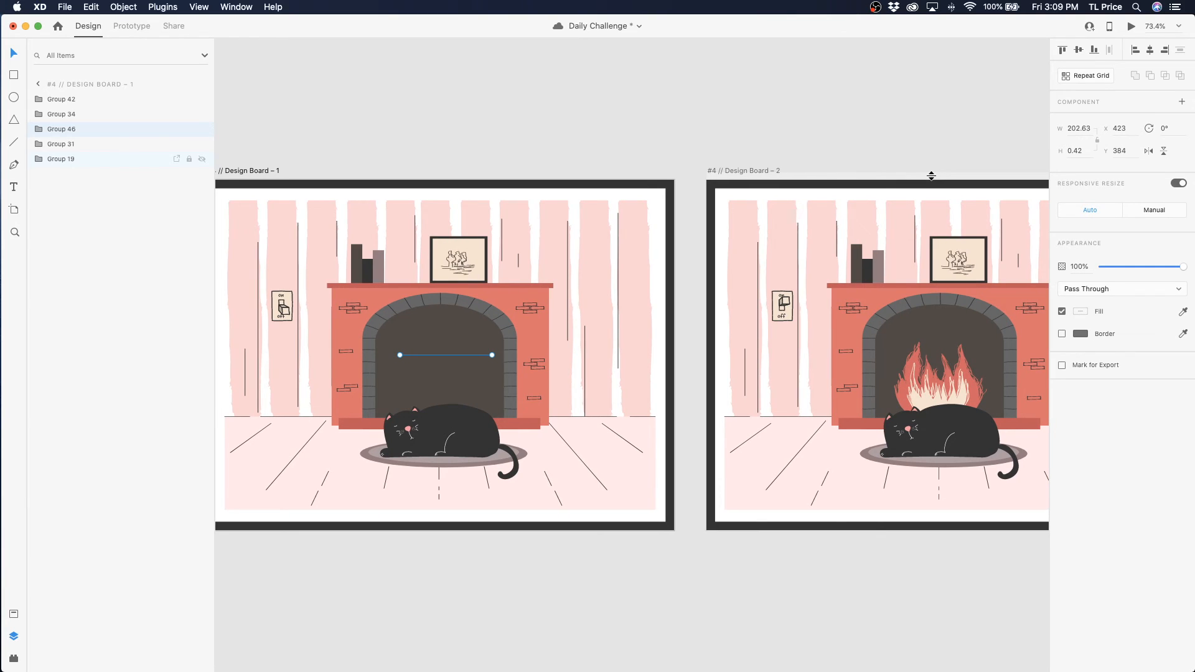
pyautogui.press('super+s')
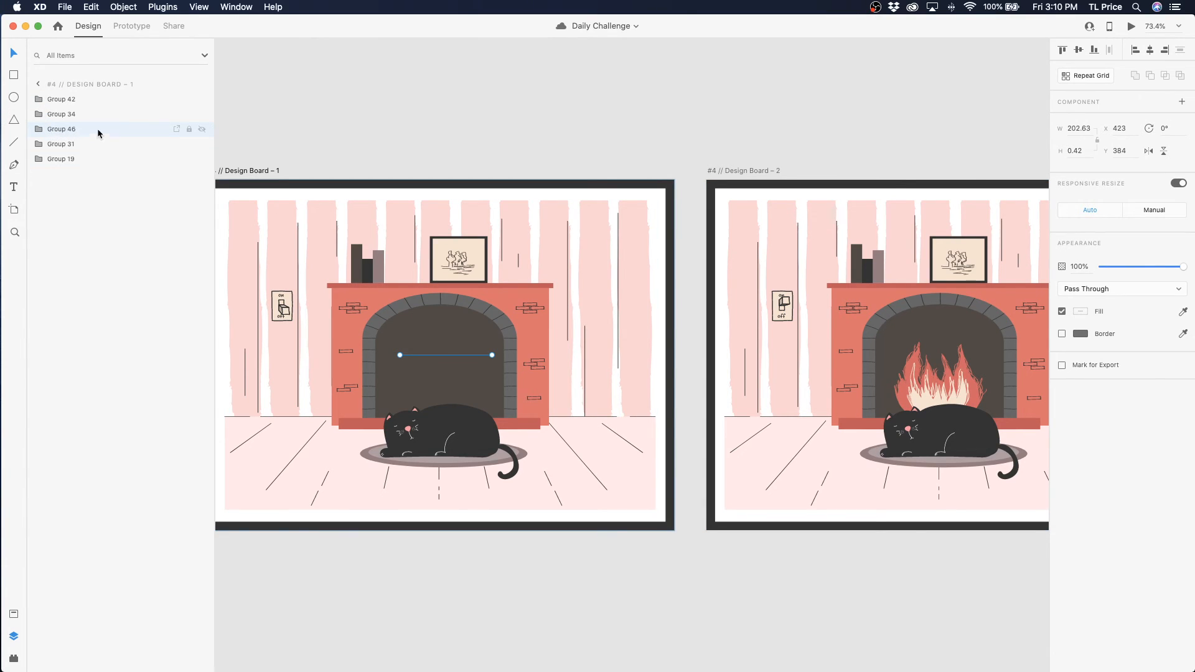
pyautogui.press('super+shift+bracketright')
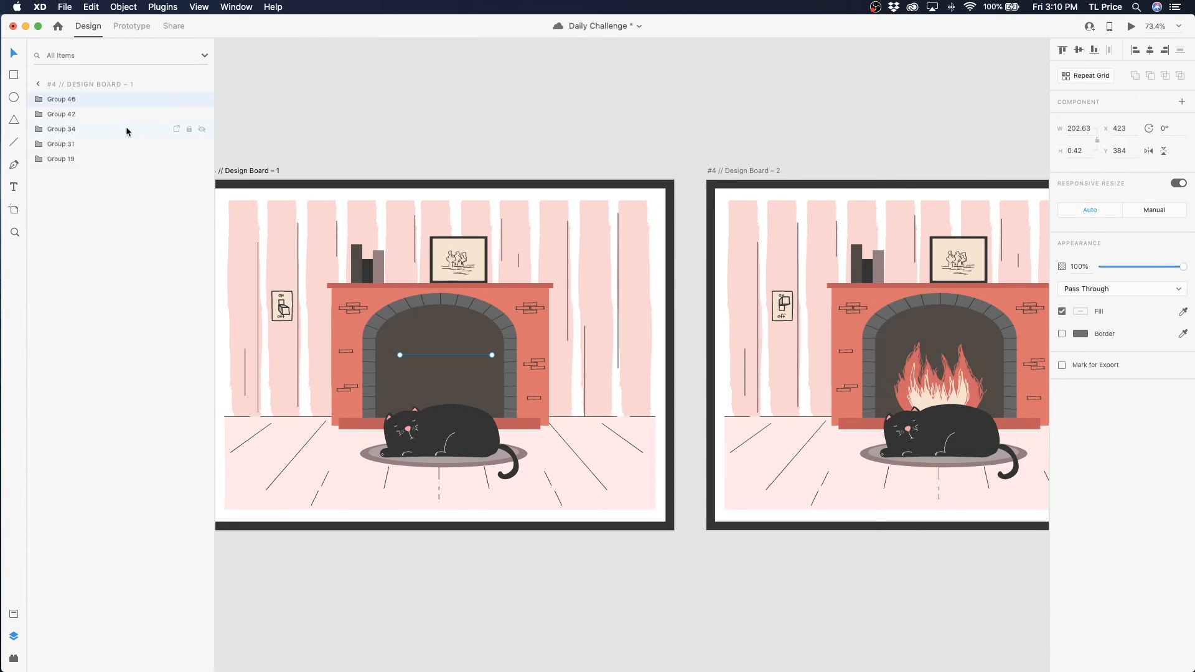
# Select the light switch on Design Board – 1 and rename its layer group as light_switch
pyautogui.click(283, 309)
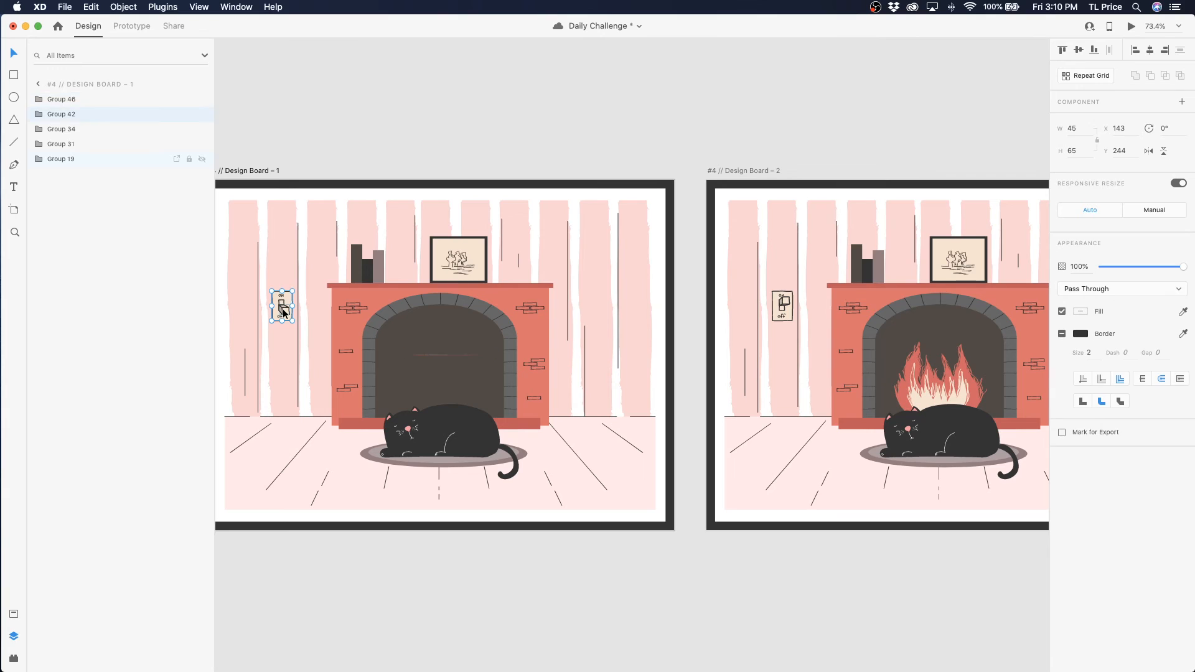
pyautogui.click(58, 119)
pyautogui.doubleClick(54, 114)
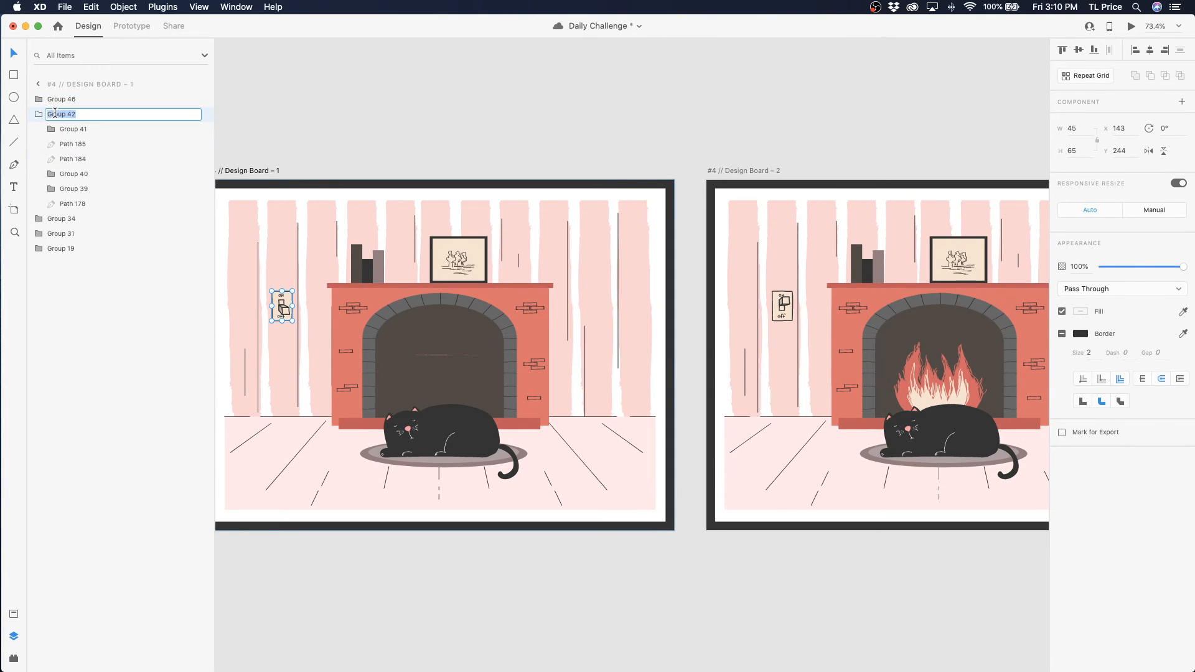
pyautogui.press('BackSpace')
pyautogui.press('BackSpace')
pyautogui.press('BackSpace')
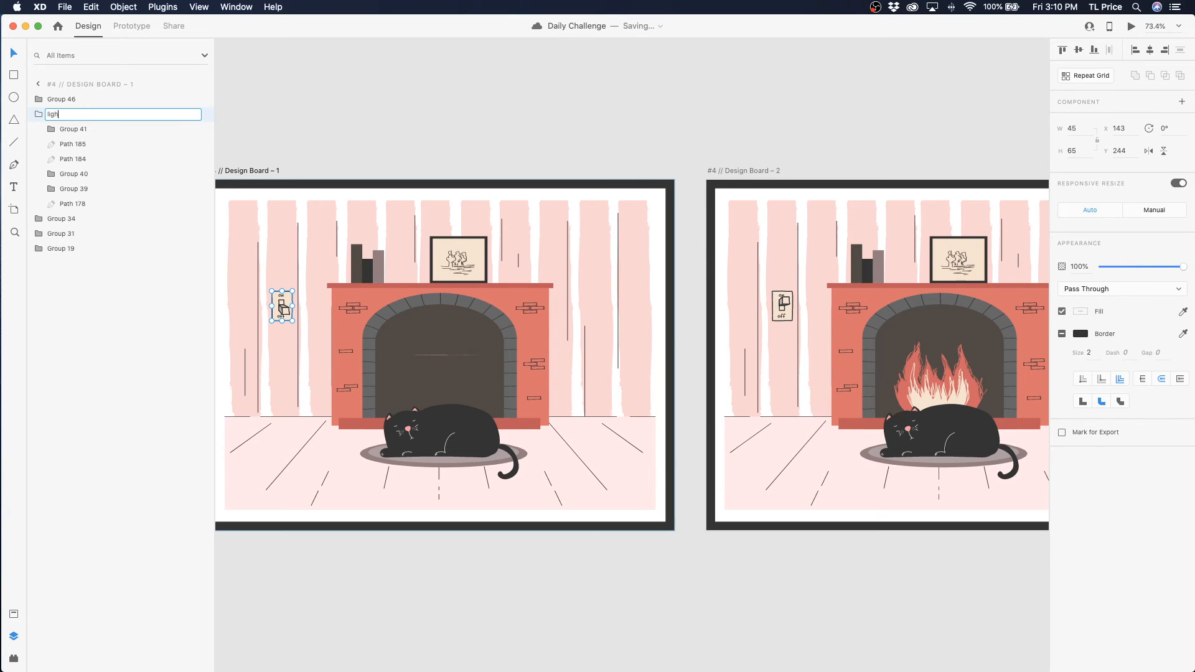
pyautogui.write('light-')
pyautogui.press('BackSpace')
pyautogui.write('witch')
pyautogui.press('Return')
# Rename the cat's layer group on Design Board – 1 as comfy-cat
pyautogui.click(60, 221)
pyautogui.doubleClick(57, 222)
pyautogui.write('c')
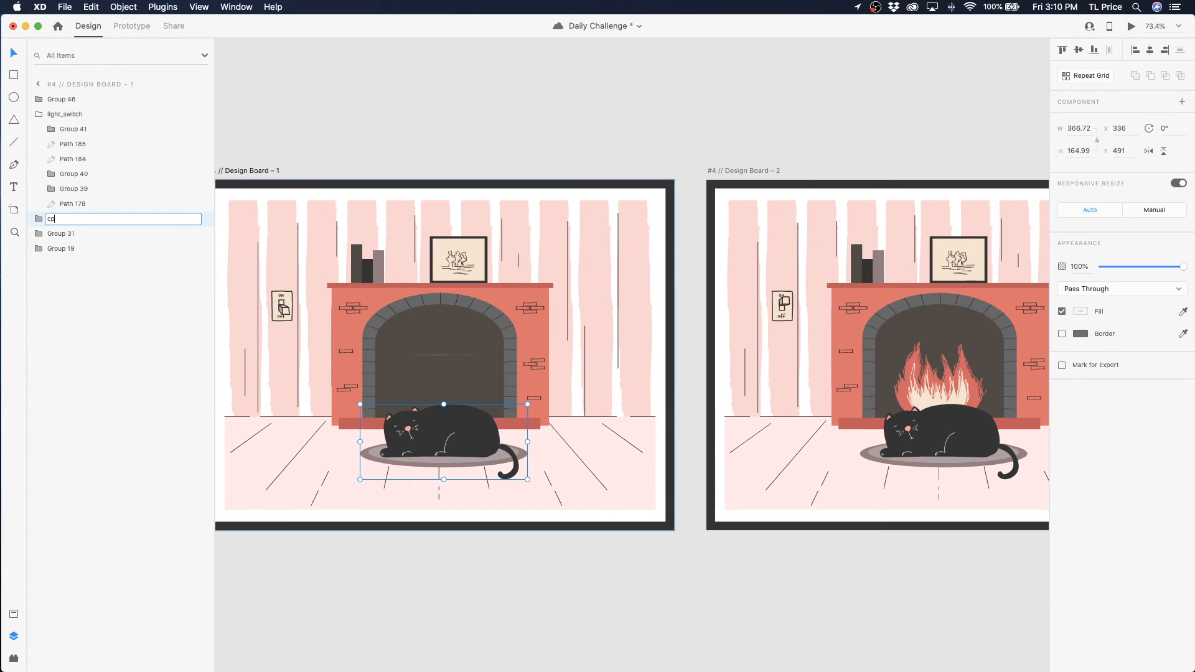
pyautogui.write('omfy-can')
pyautogui.press('Return')
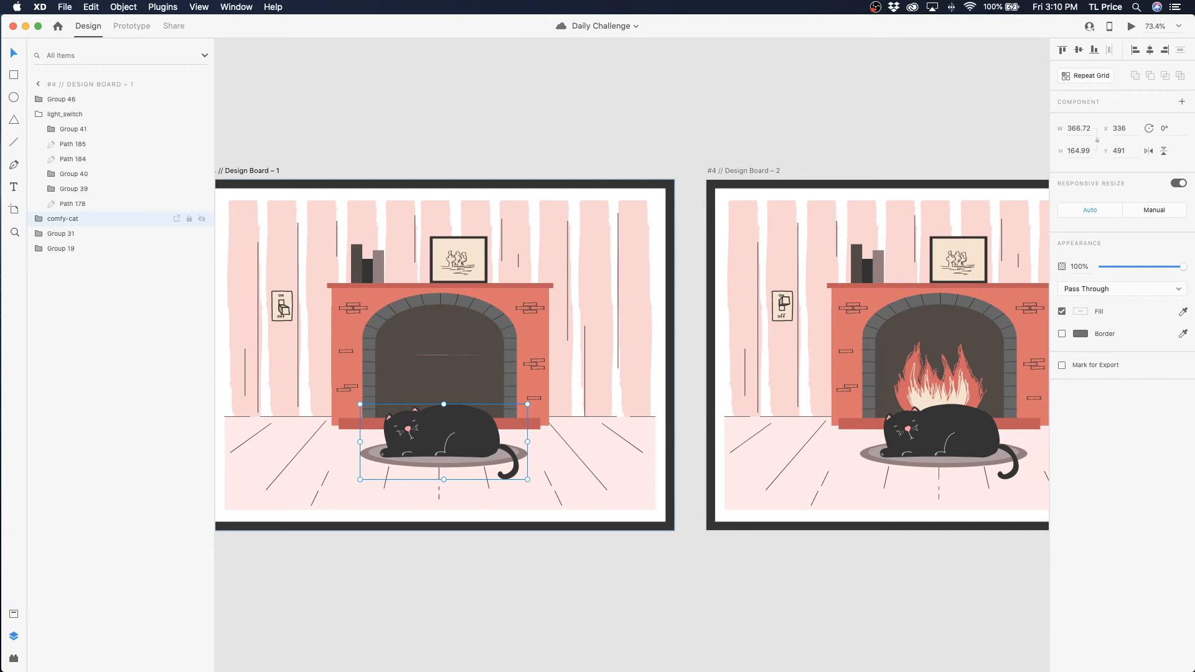
# Move the light switch from #4 // Design Board – 2 onto the pasteboard above the artboards and delete that artboard
pyautogui.moveTo(784, 305); pyautogui.dragTo(519, 117)
pyautogui.click(716, 170)
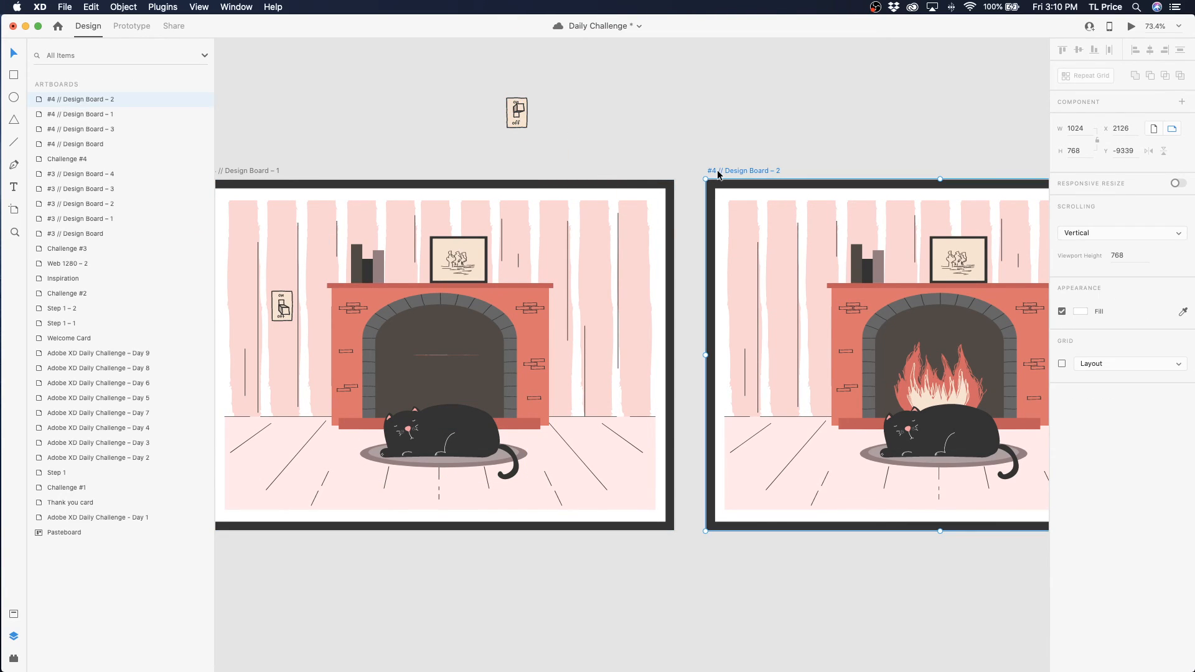
pyautogui.press('Delete')
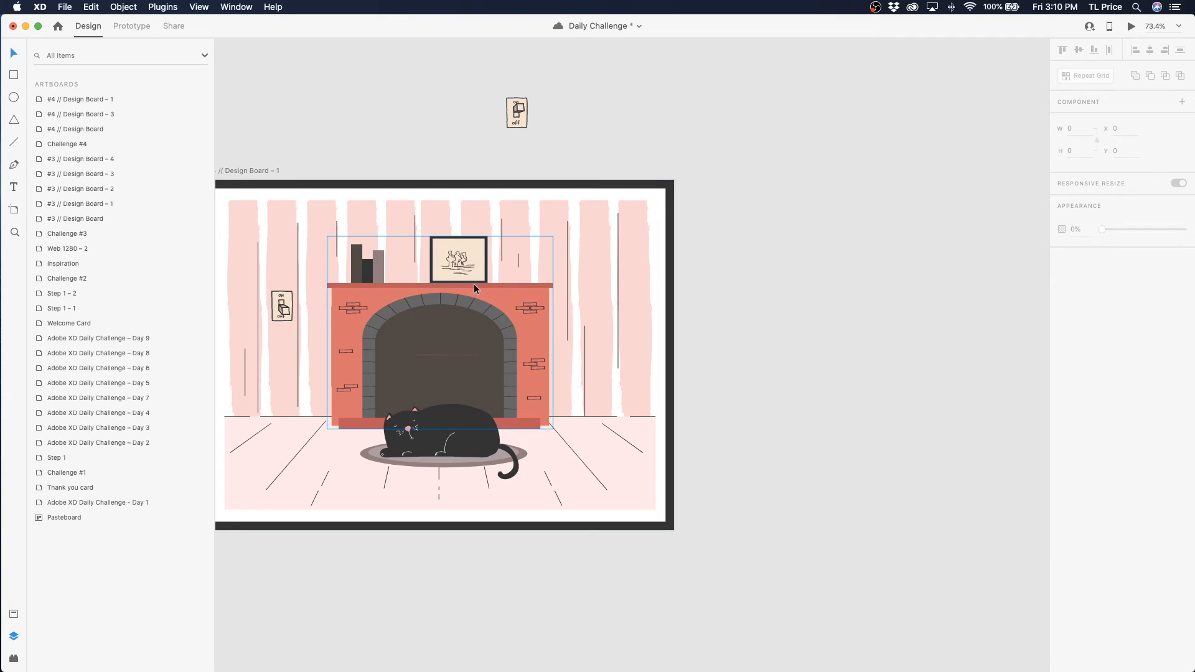
pyautogui.hscroll(-5, 473, 284)
pyautogui.click(402, 172)
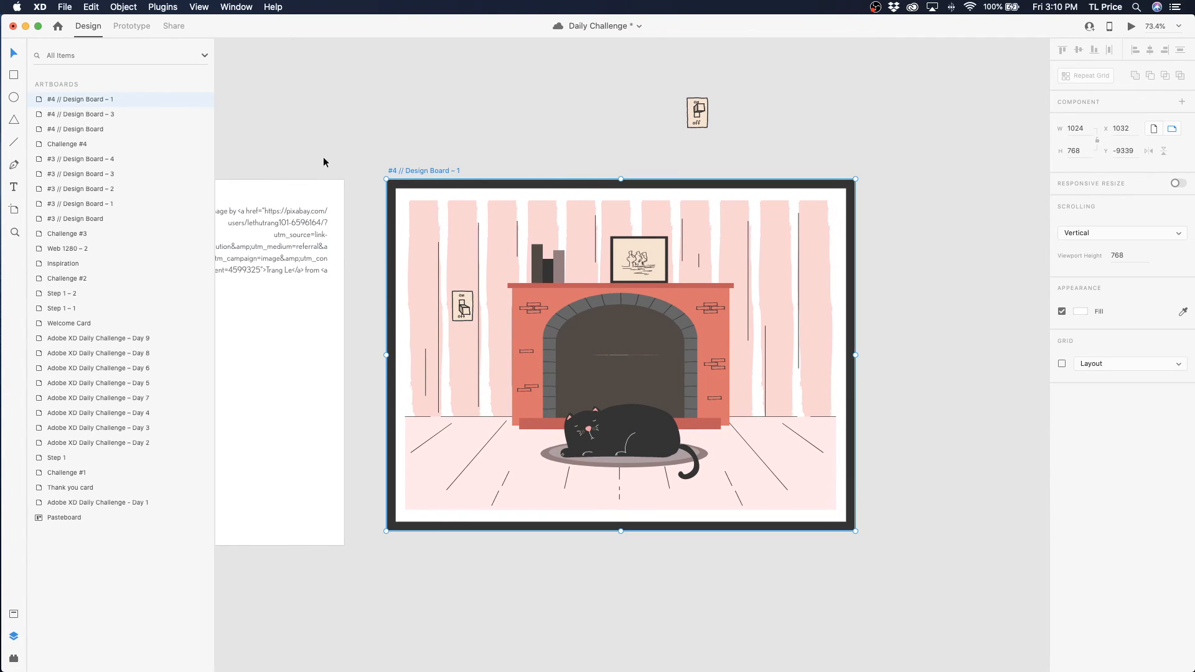
pyautogui.click(13, 209)
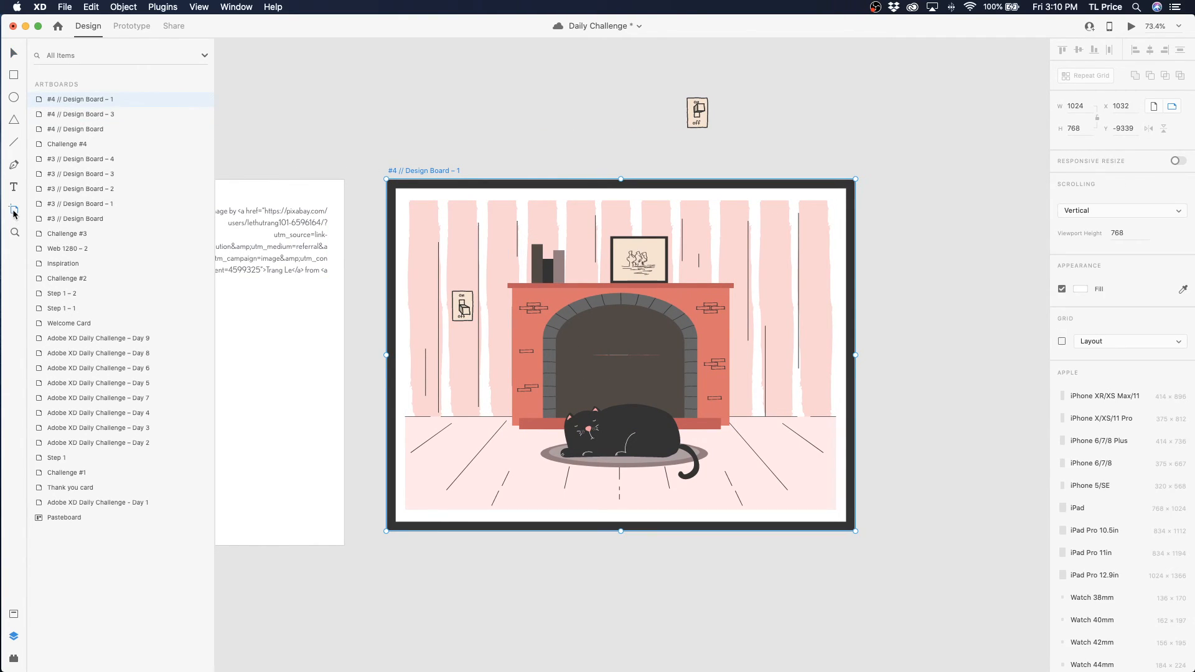
pyautogui.click(434, 174)
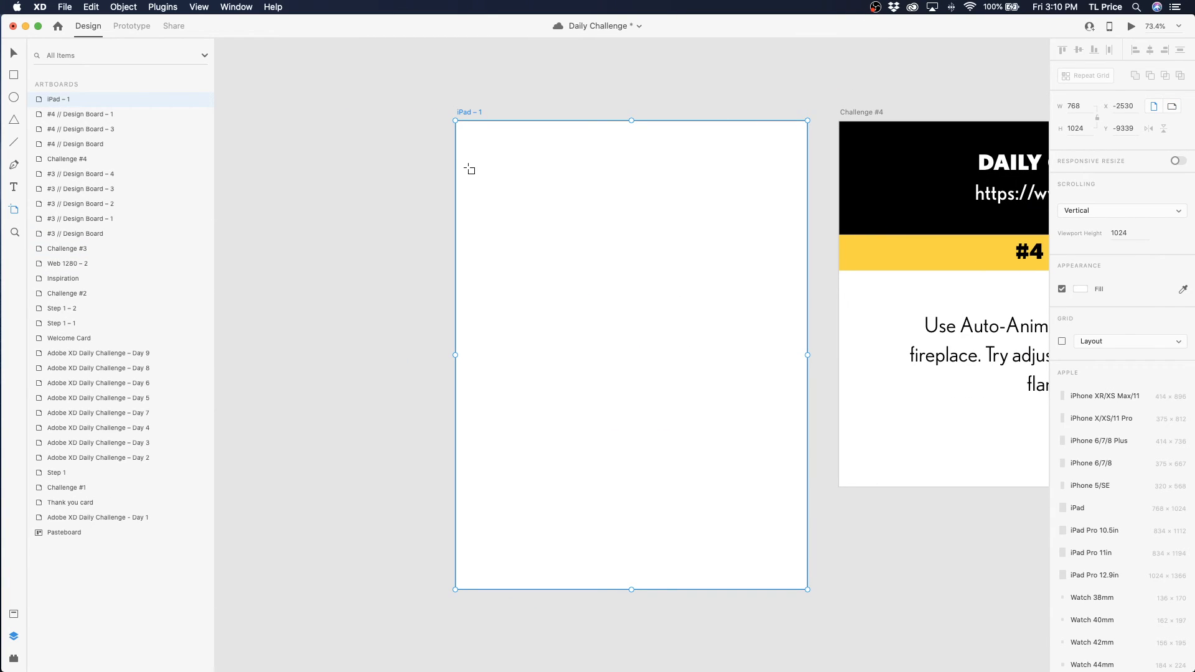
pyautogui.press('Delete')
pyautogui.hscroll(15, 470, 170)
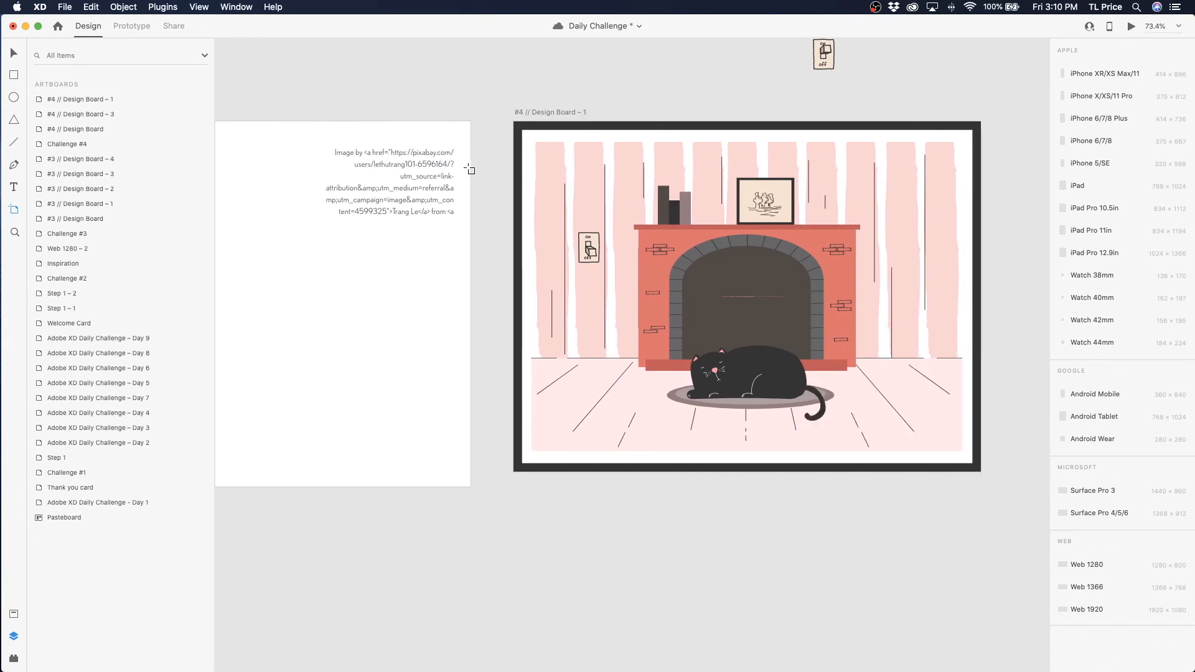
pyautogui.click(13, 55)
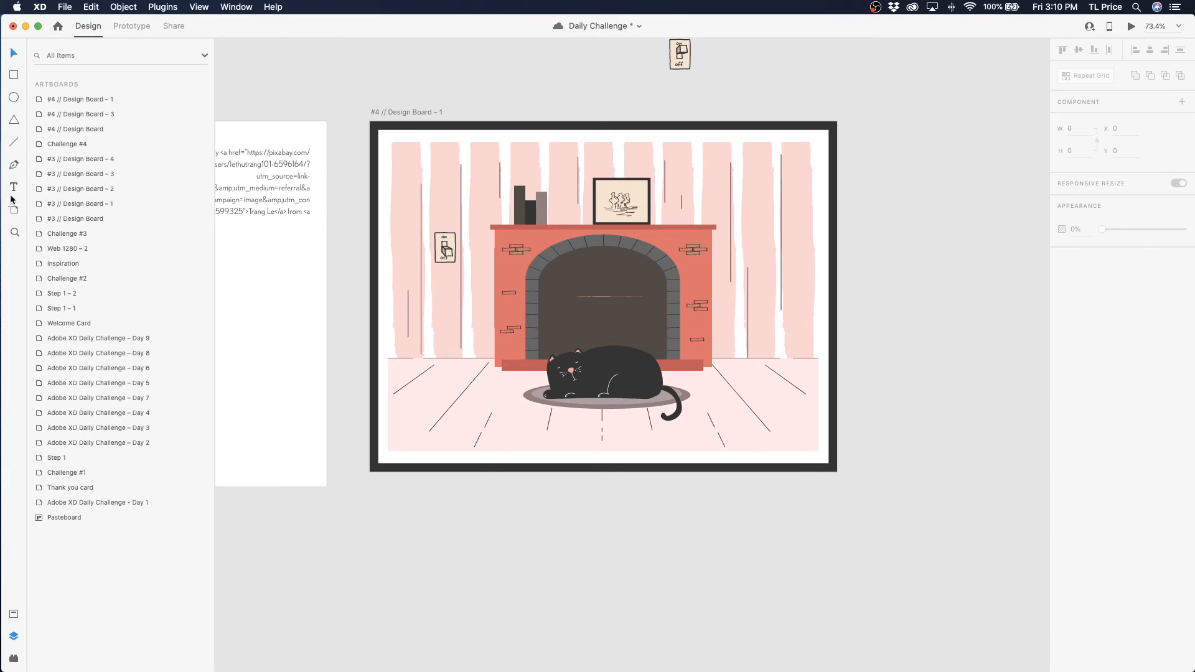
# Open the layers of #4 // Design Board – 1 and rename the wall-and-floor group as background
pyautogui.click(401, 119)
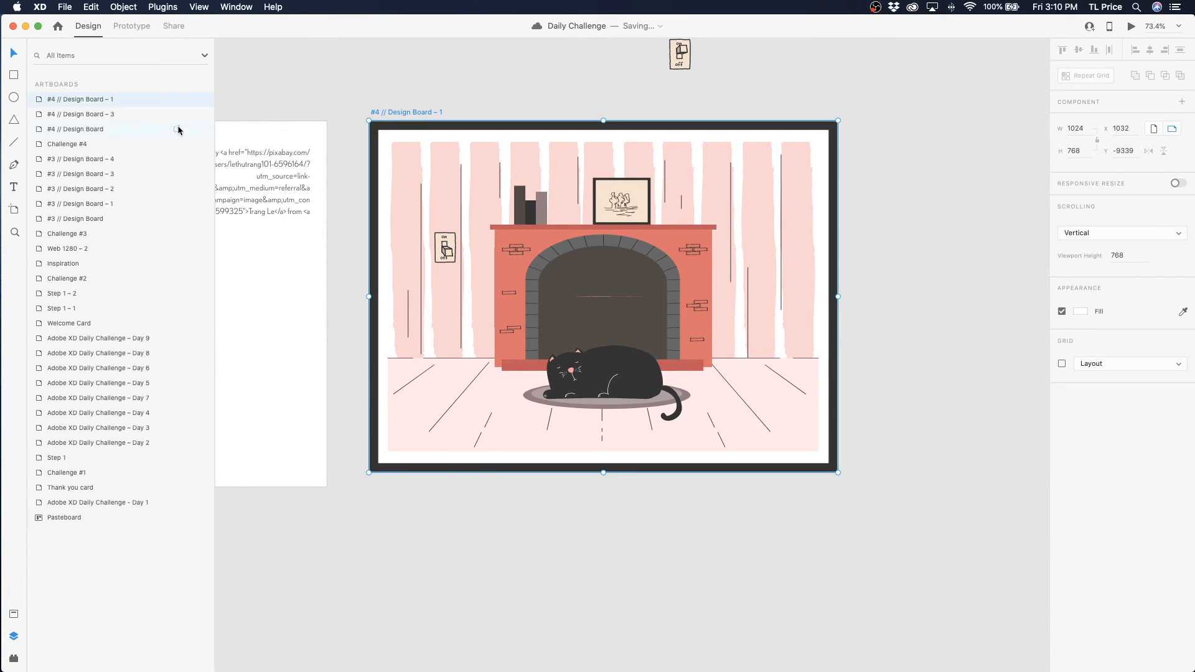
pyautogui.doubleClick(44, 99)
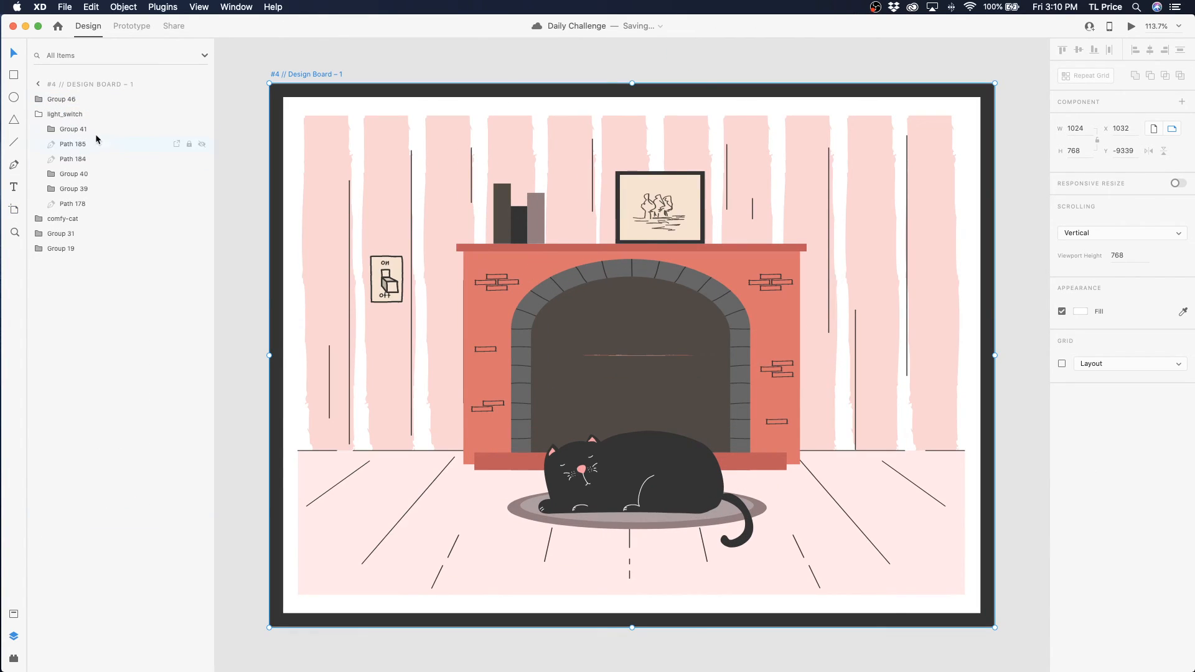
pyautogui.click(55, 249)
pyautogui.doubleClick(64, 249)
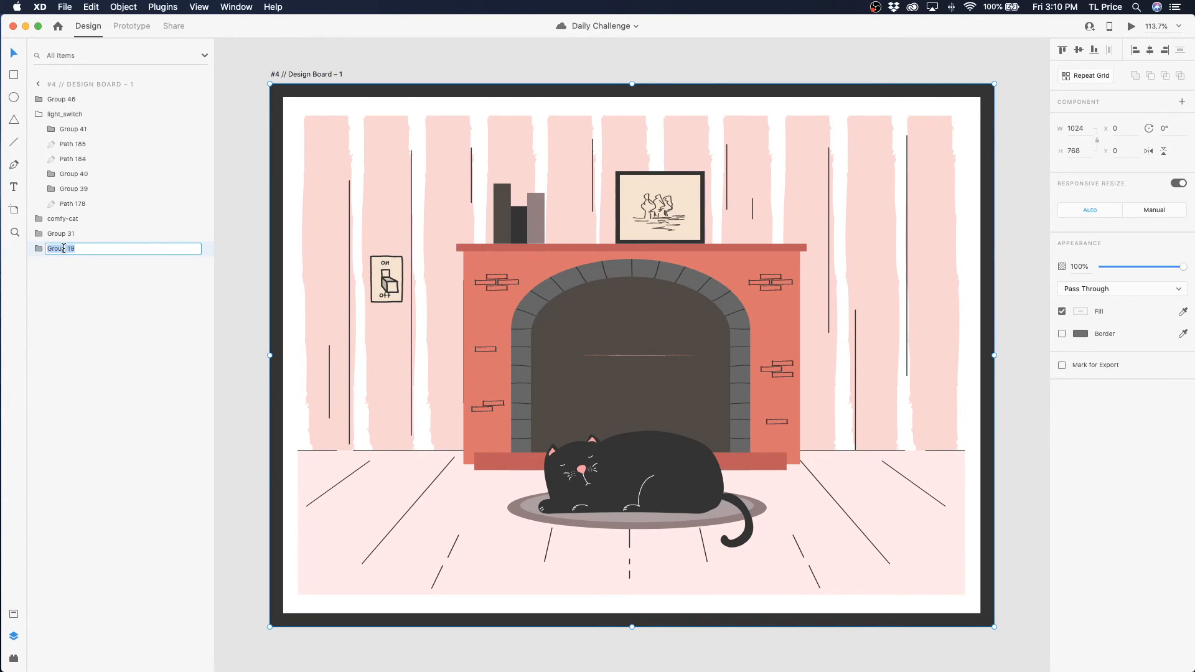
pyautogui.write('background')
pyautogui.press('Return')
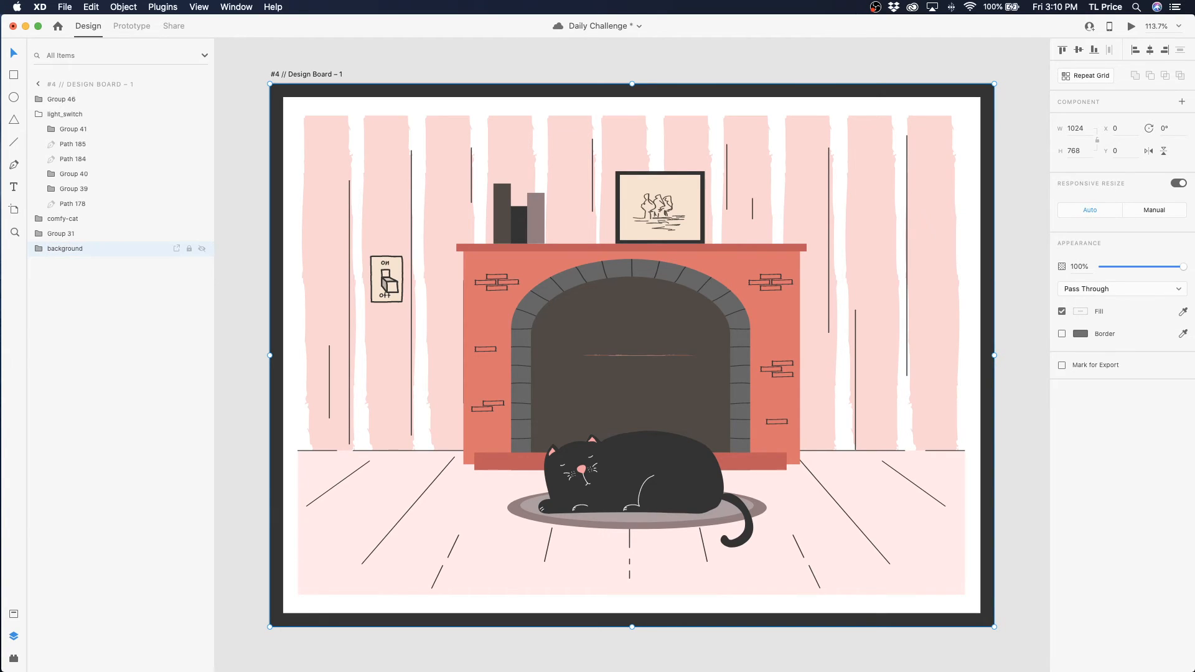
# Rename the fireplace's layer group on #4 // Design Board – 1 as fireplace
pyautogui.click(79, 240)
pyautogui.doubleClick(63, 234)
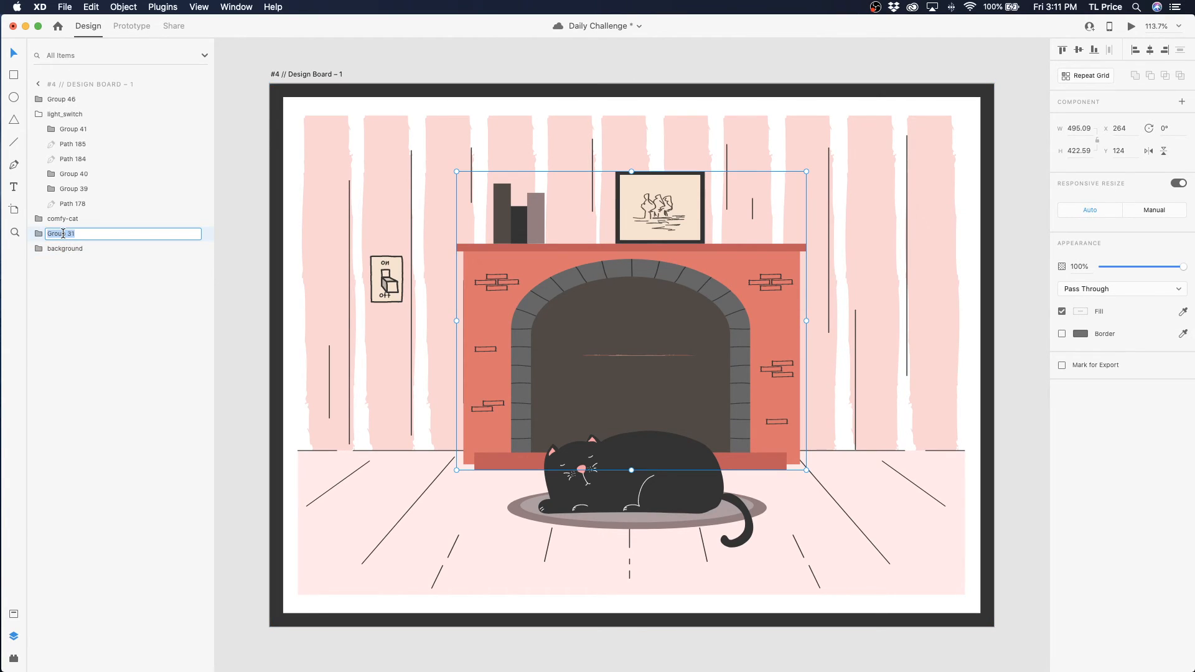
pyautogui.write('fireplace')
pyautogui.press('Return')
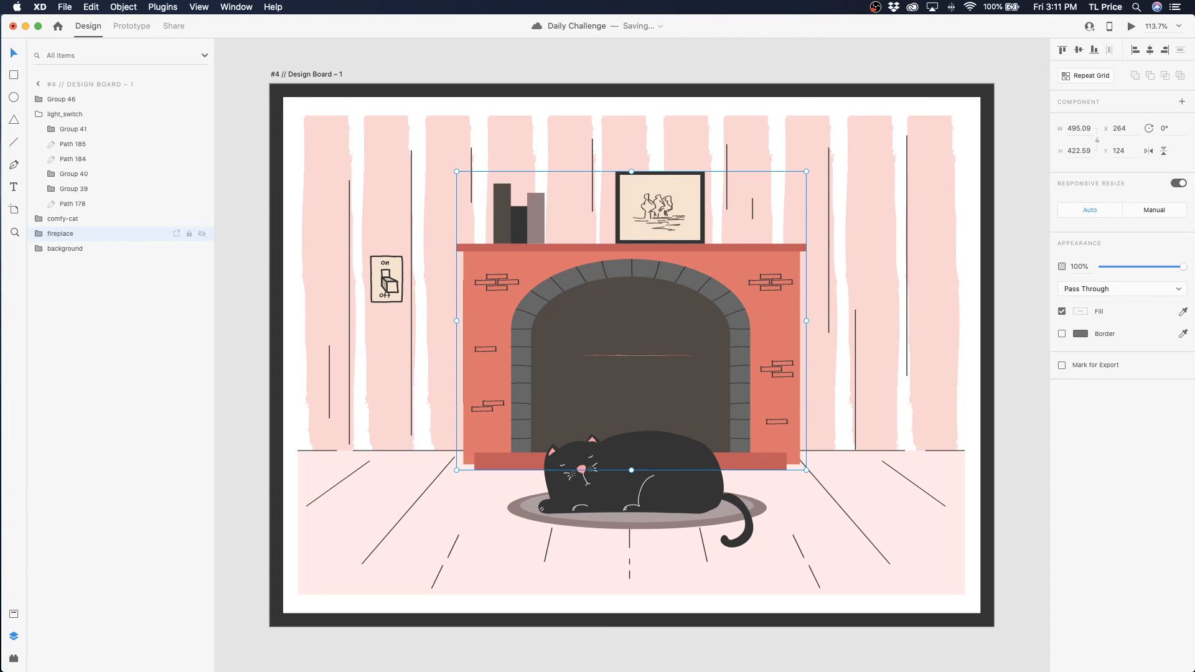
# Save the document and delete the flattened flame group from #4 // Design Board – 1
pyautogui.doubleClick(53, 99)
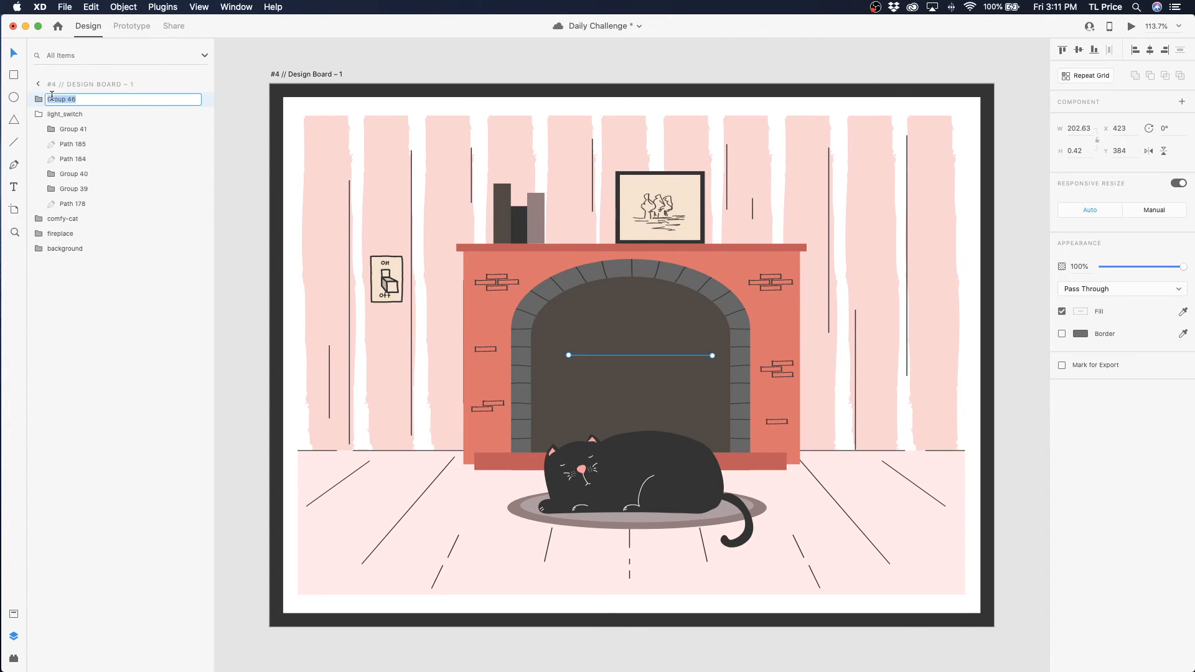
pyautogui.click(39, 100)
pyautogui.press('super+s')
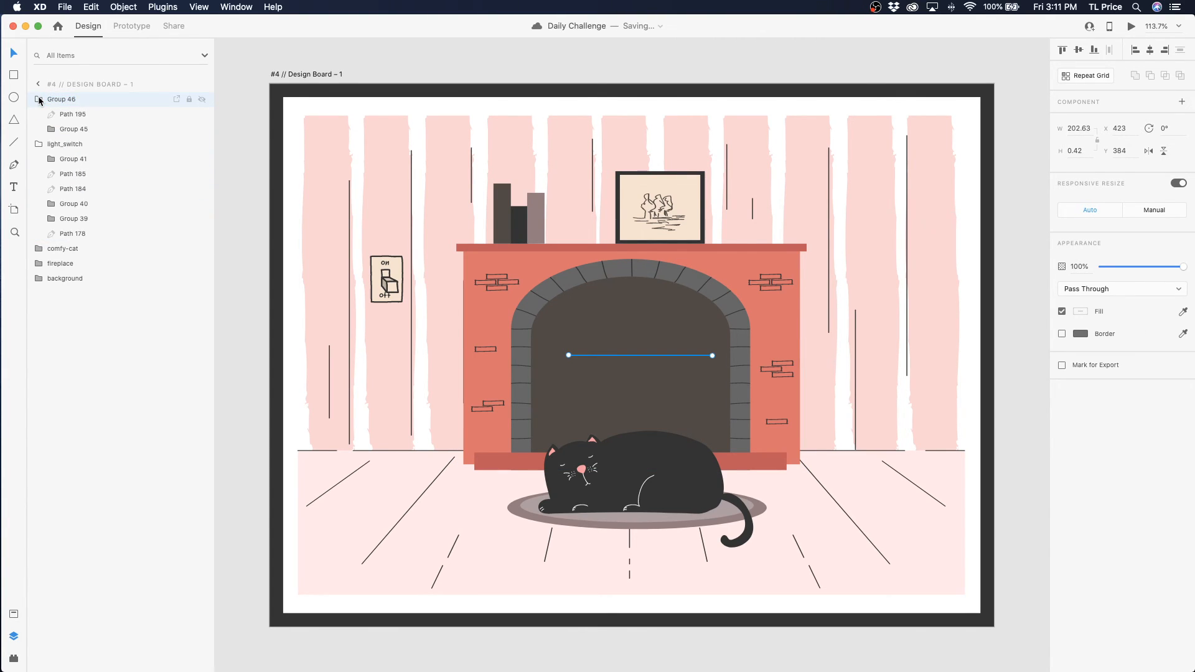
pyautogui.press('Delete')
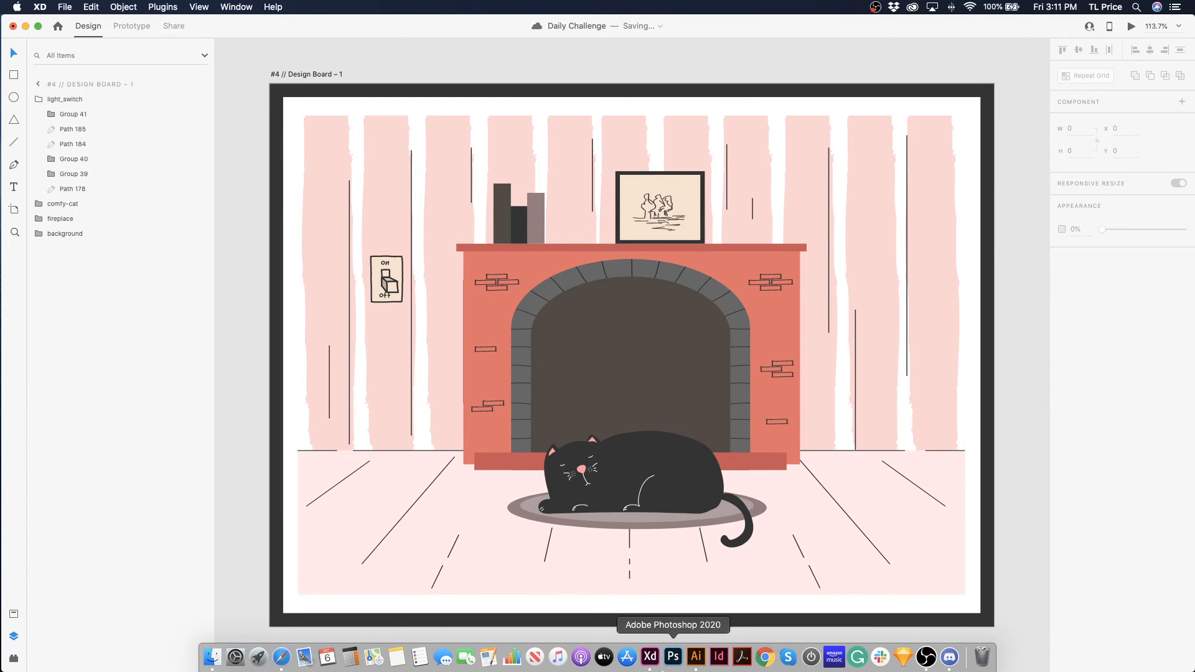
# Copy the full flame artwork from Illustrator, paste it into XD's Design Board – 1, and place it in the hearth at about X 411, Y 356
pyautogui.click(695, 657)
pyautogui.moveTo(672, 314)
pyautogui.mouseDown()
pyautogui.moveTo(666, 328)
pyautogui.moveTo(667, 316)
pyautogui.mouseUp()
pyautogui.press('super+Tab')
pyautogui.click(536, 398)
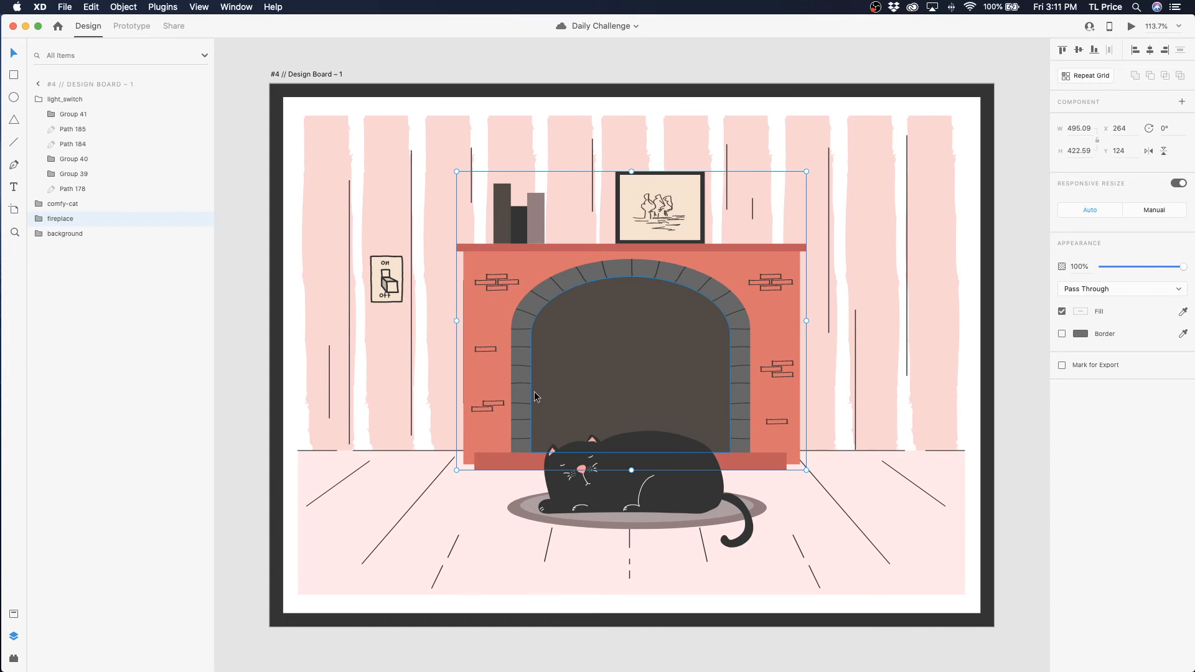
pyautogui.press('super+v')
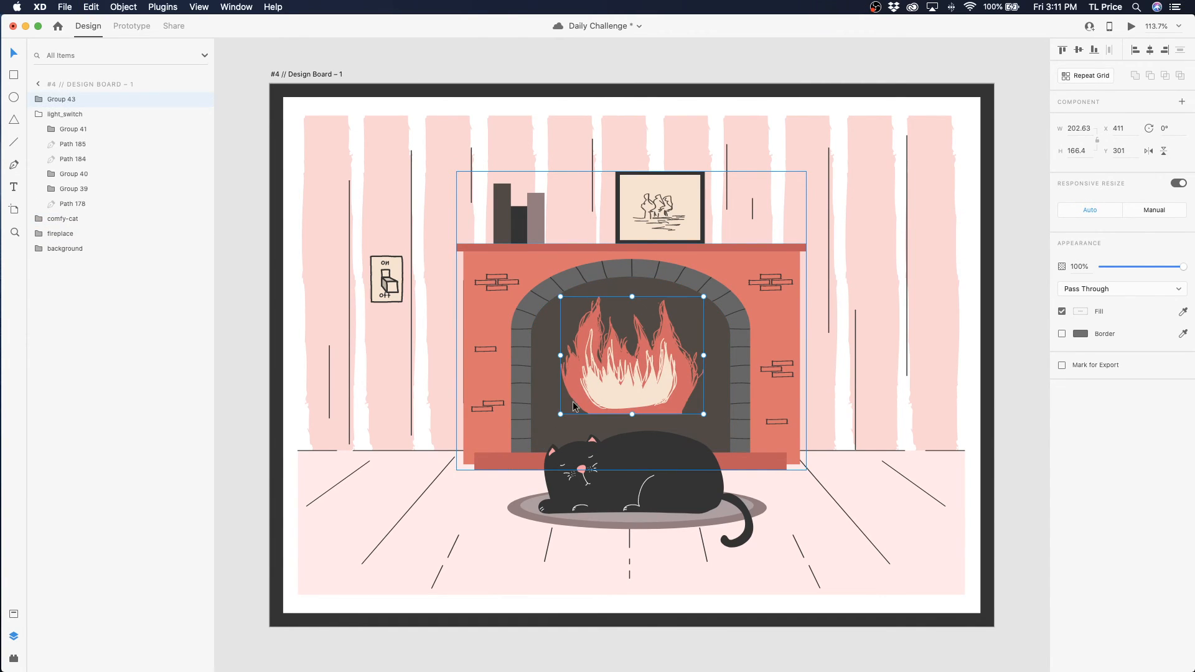
pyautogui.moveTo(618, 377); pyautogui.dragTo(618, 416)
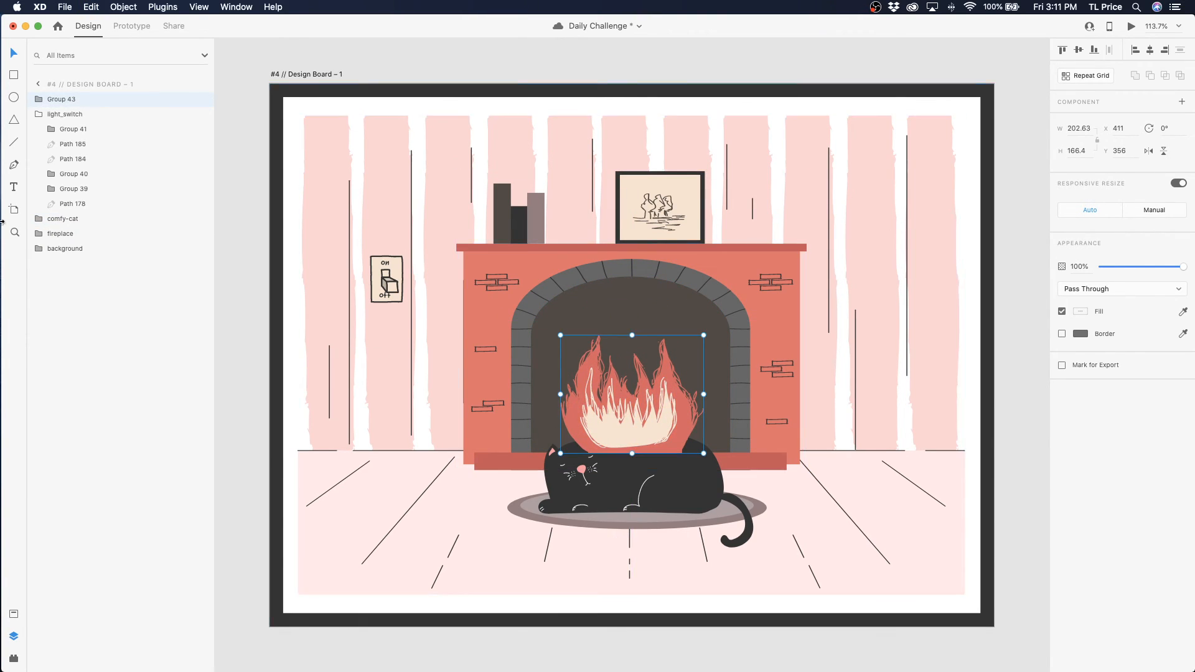
# Rename the pasted flame's layer group as fire
pyautogui.doubleClick(66, 98)
pyautogui.write('fireplace')
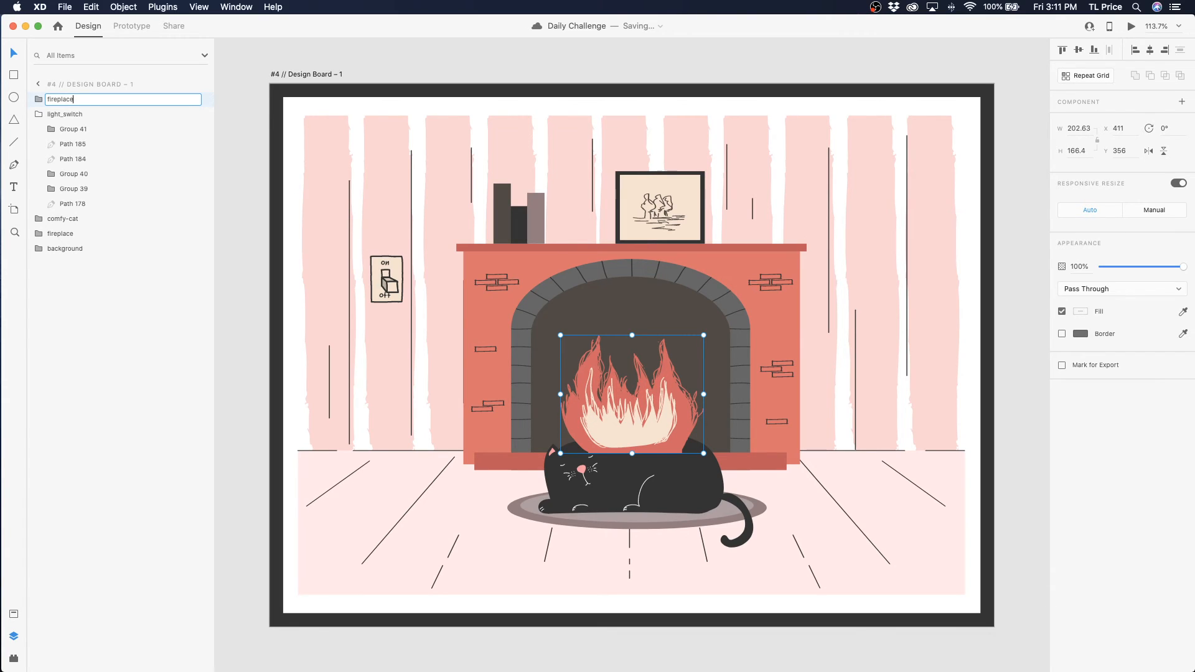
pyautogui.press('Return')
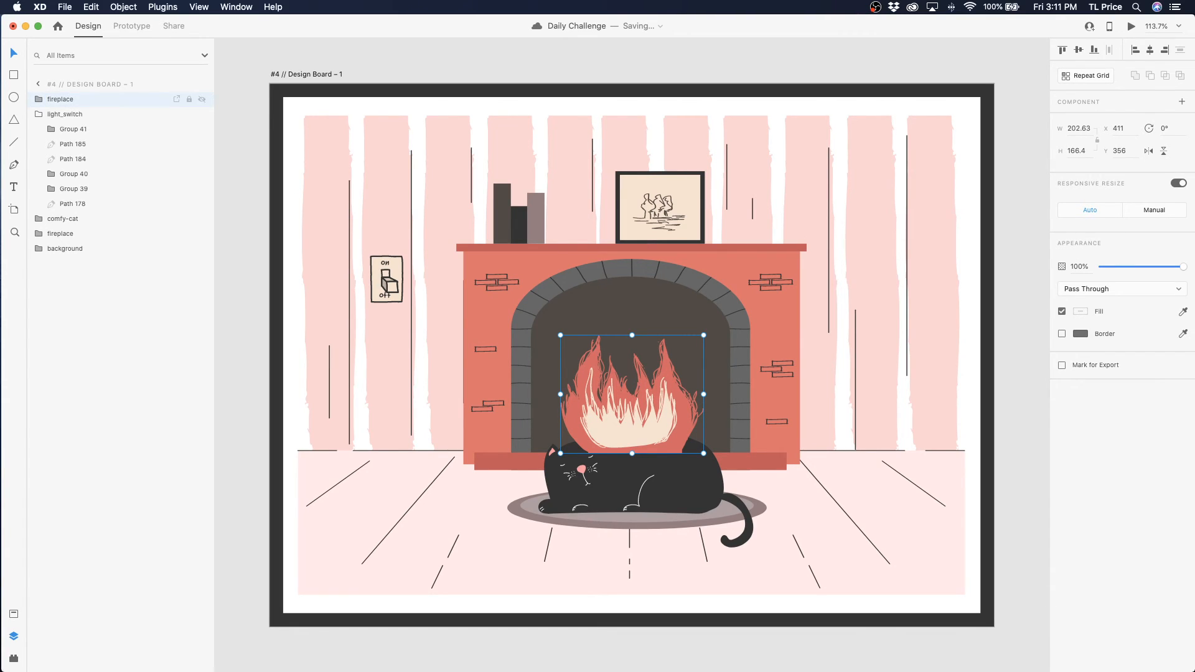
pyautogui.doubleClick(58, 98)
pyautogui.write('fire')
pyautogui.press('Return')
# Stack the fire layer between comfy-cat and fireplace, undo the cat's move into the light_switch group, and collapse that group
pyautogui.moveTo(42, 103); pyautogui.dragTo(53, 205)
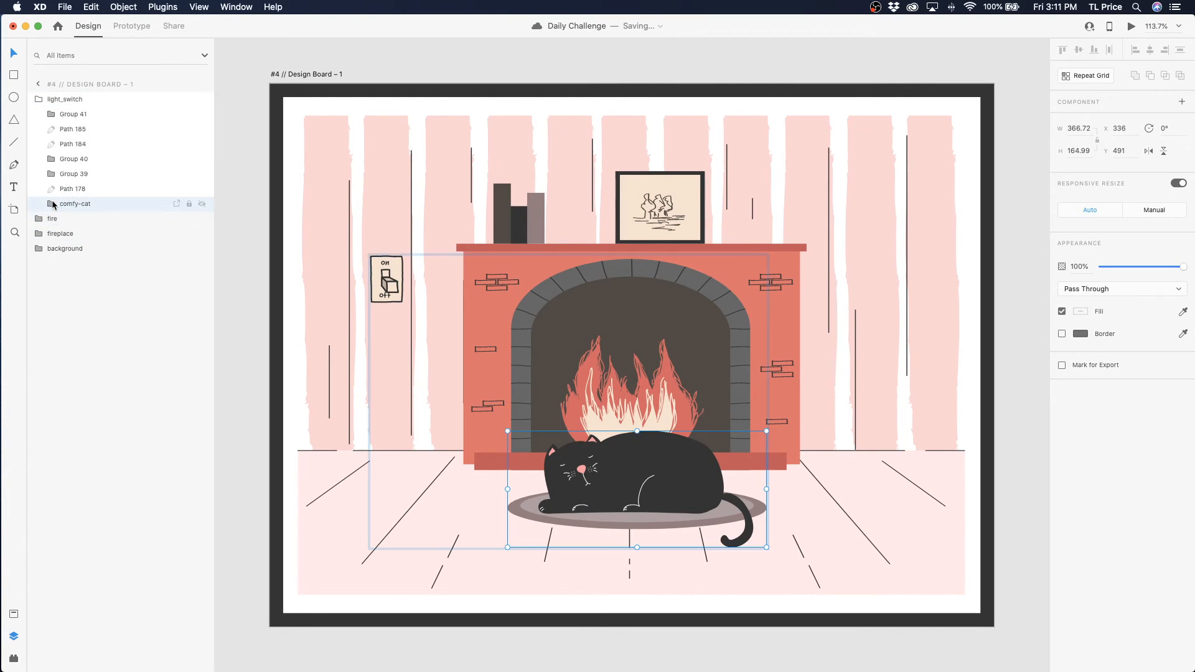
pyautogui.press('super+z')
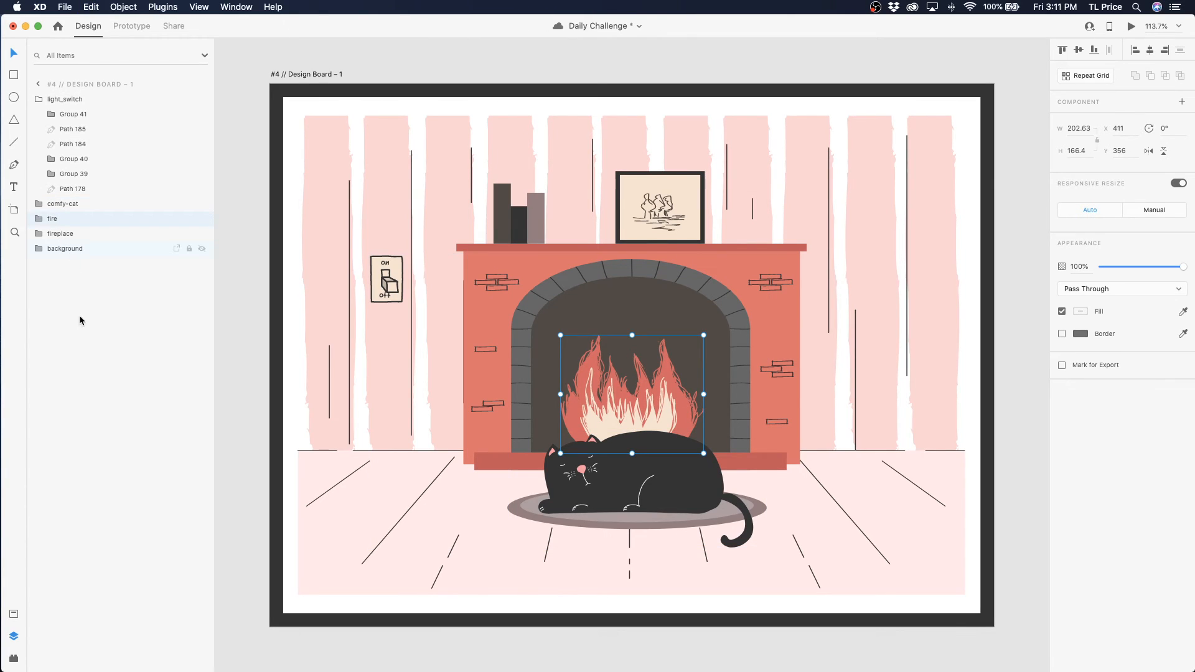
pyautogui.click(78, 319)
pyautogui.click(41, 100)
# Duplicate #4 // Design Board – 1 and move the pasteboard light switch over the existing switch on the copy
pyautogui.click(318, 75)
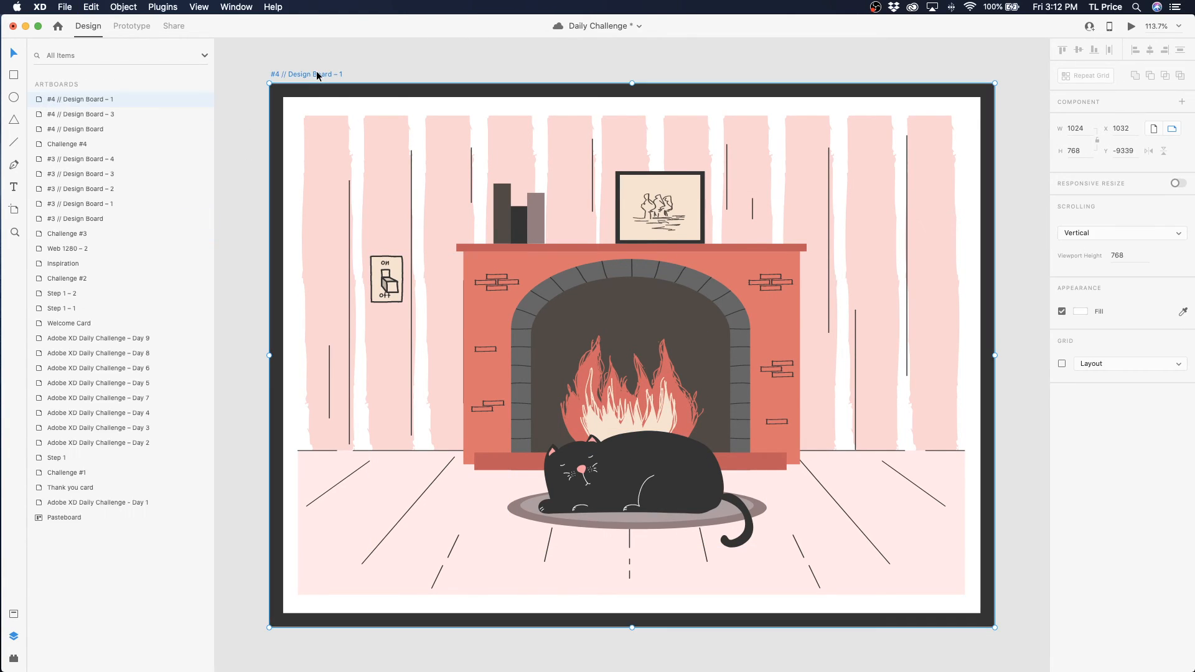
pyautogui.press('super+d')
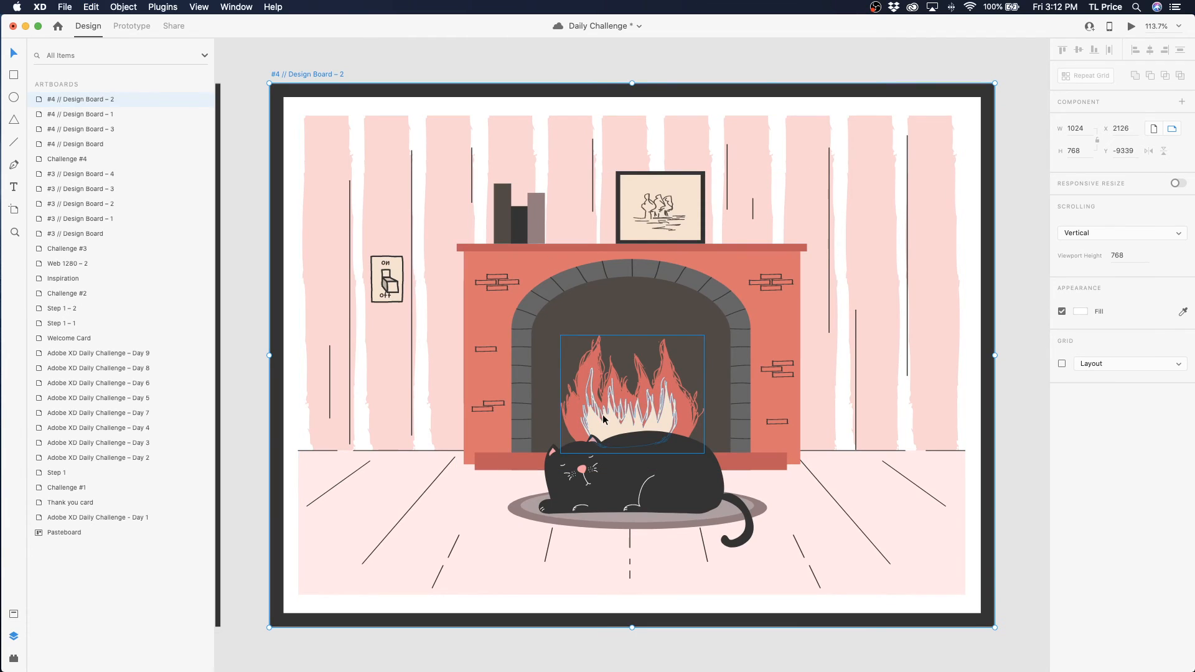
pyautogui.click(405, 281)
pyautogui.scroll(10, 406, 282)
pyautogui.hscroll(-10, 408, 282)
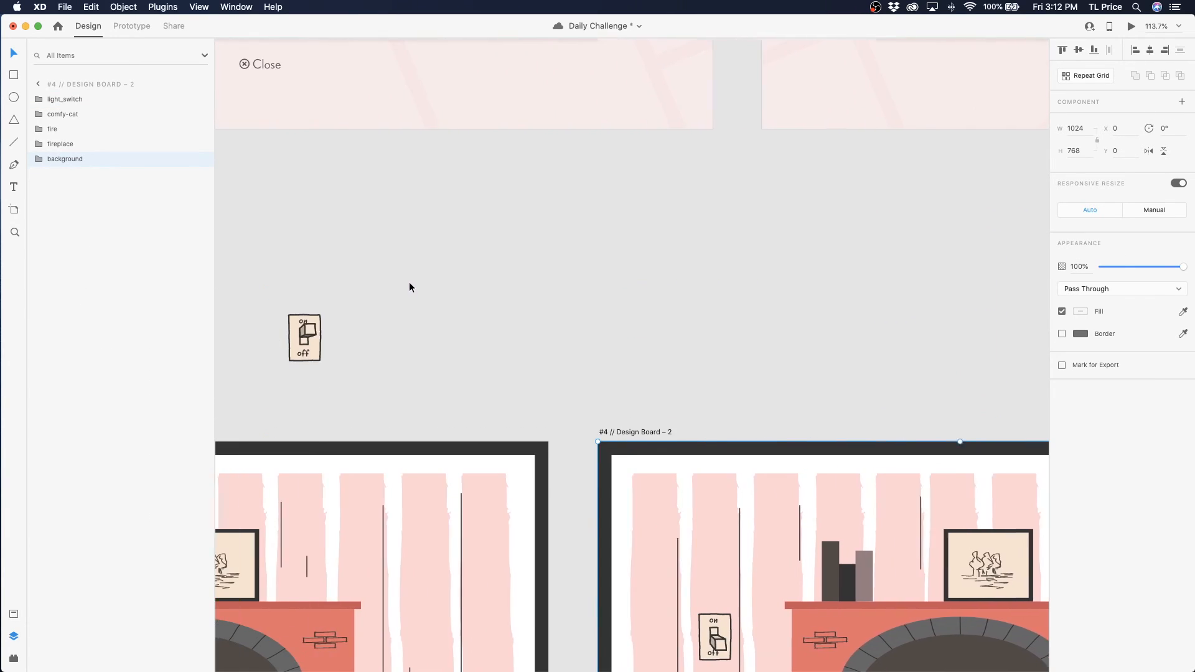
pyautogui.moveTo(368, 350); pyautogui.dragTo(778, 648)
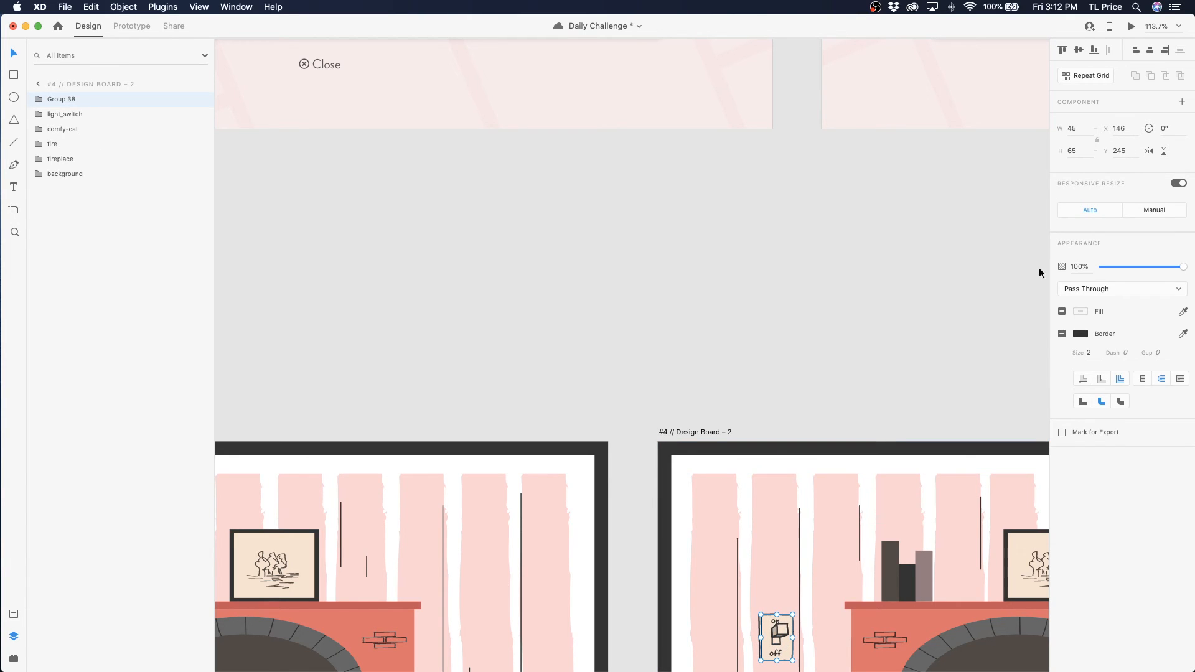
# Position the newly placed light switch on #4 // Design Board – 2 at X 144, Y 244
pyautogui.click(1119, 129)
pyautogui.write('144')
pyautogui.press('Return')
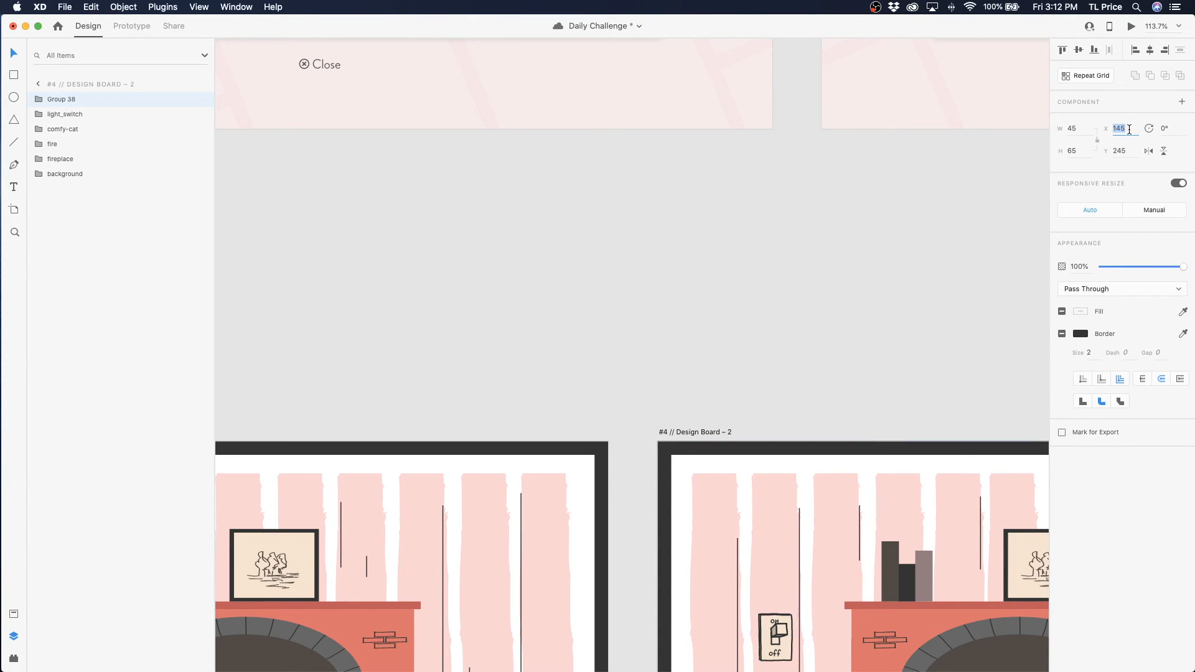
pyautogui.click(1123, 147)
pyautogui.write('244')
pyautogui.press('Return')
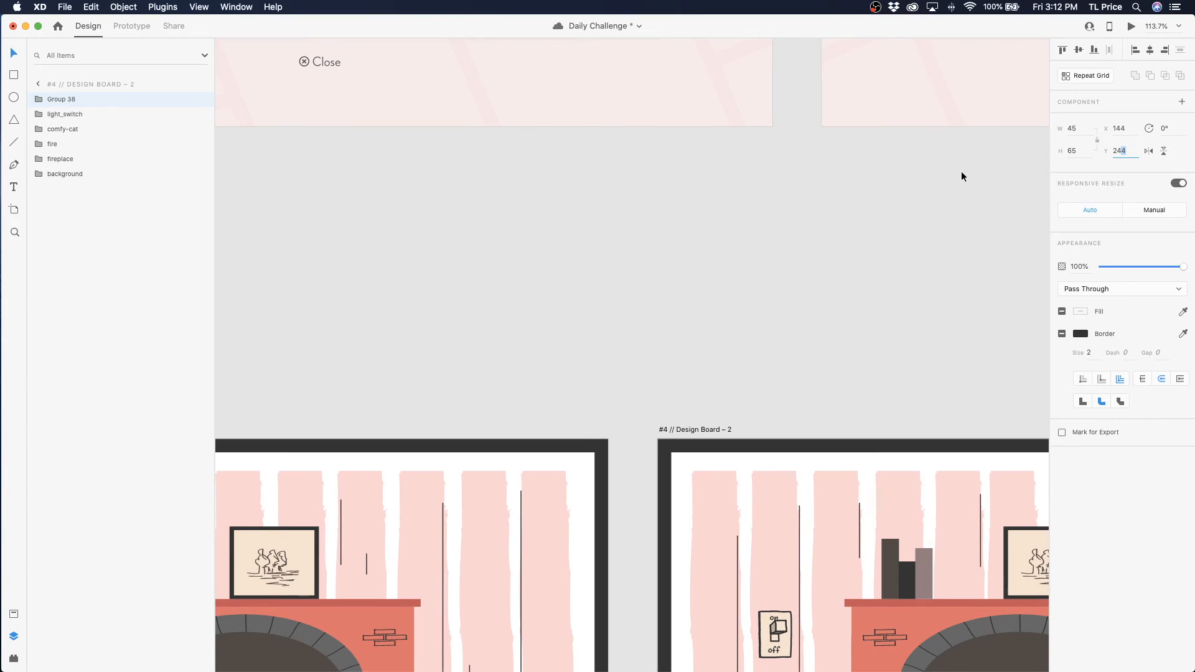
# Try deleting the newly placed switch group and copy the original switch's layer name, light_switch
pyautogui.scroll(-3, 852, 167)
pyautogui.doubleClick(62, 115)
pyautogui.click(48, 99)
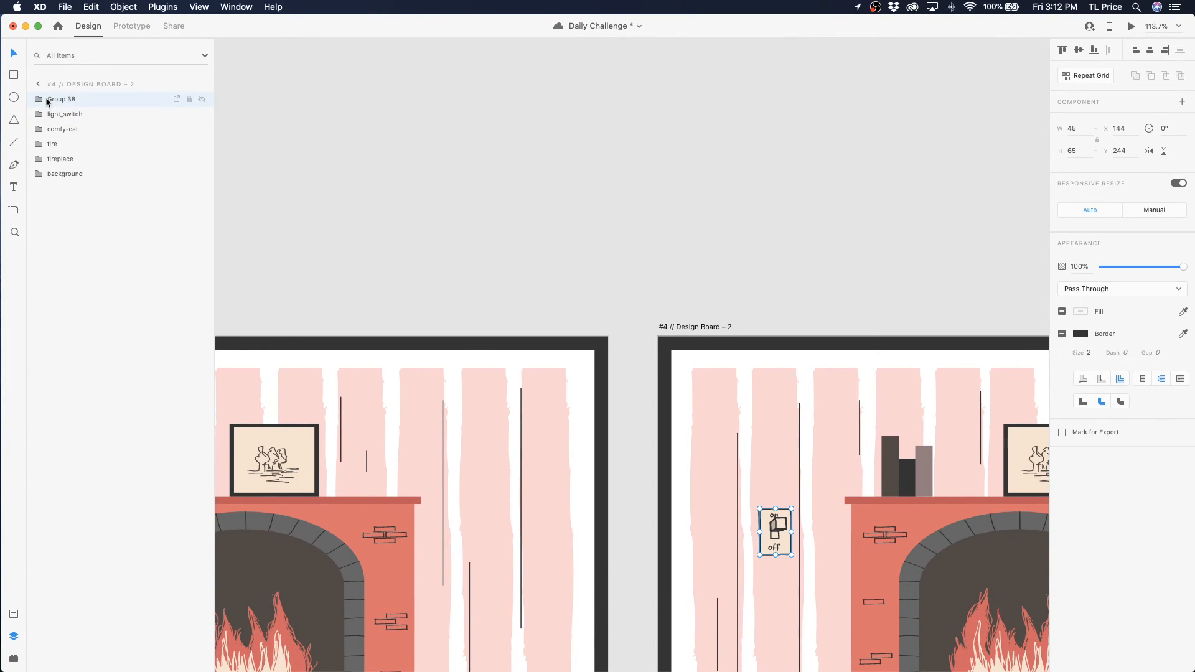
pyautogui.press('Delete')
pyautogui.doubleClick(58, 100)
pyautogui.press('super+c')
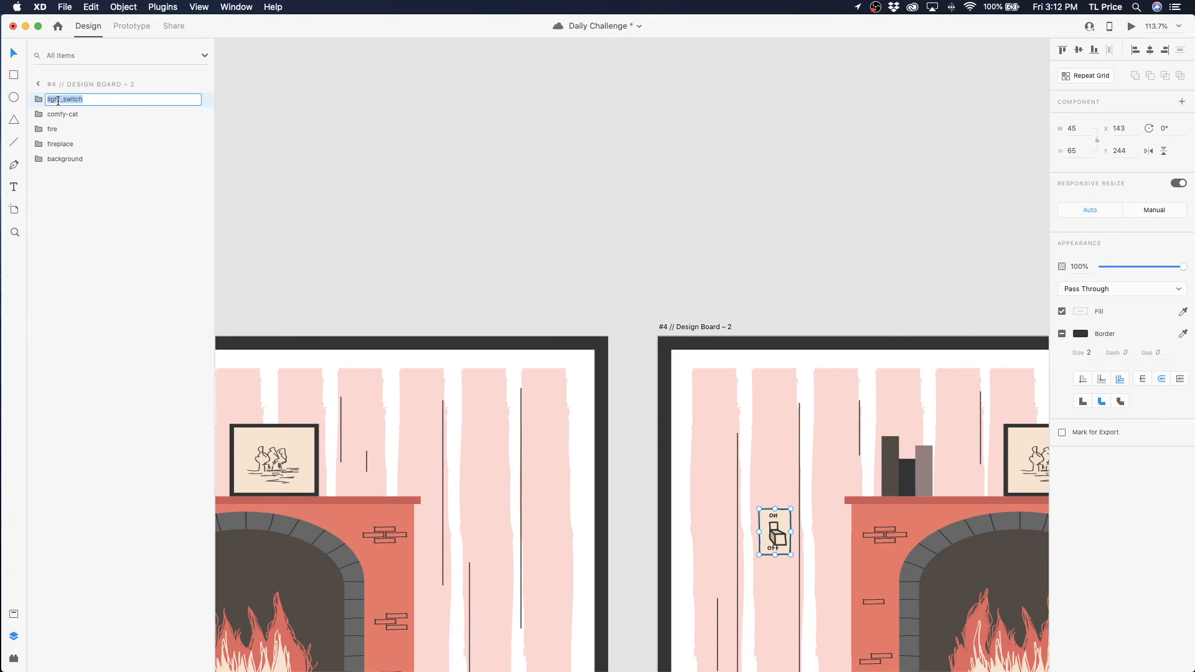
# Bring back the new switch group, rename it light_switch, and delete the original switch group from #4 // Design Board – 2
pyautogui.click(469, 170)
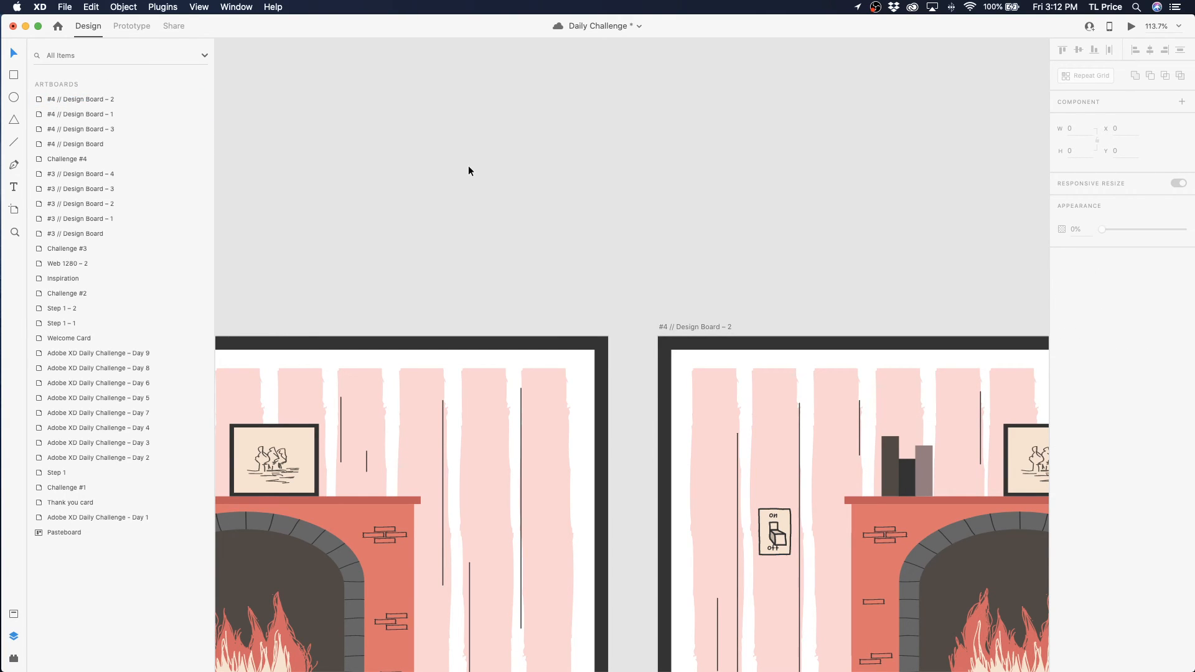
pyautogui.press('super+v')
pyautogui.click(65, 102)
pyautogui.doubleClick(61, 99)
pyautogui.press('super+v')
pyautogui.click(71, 129)
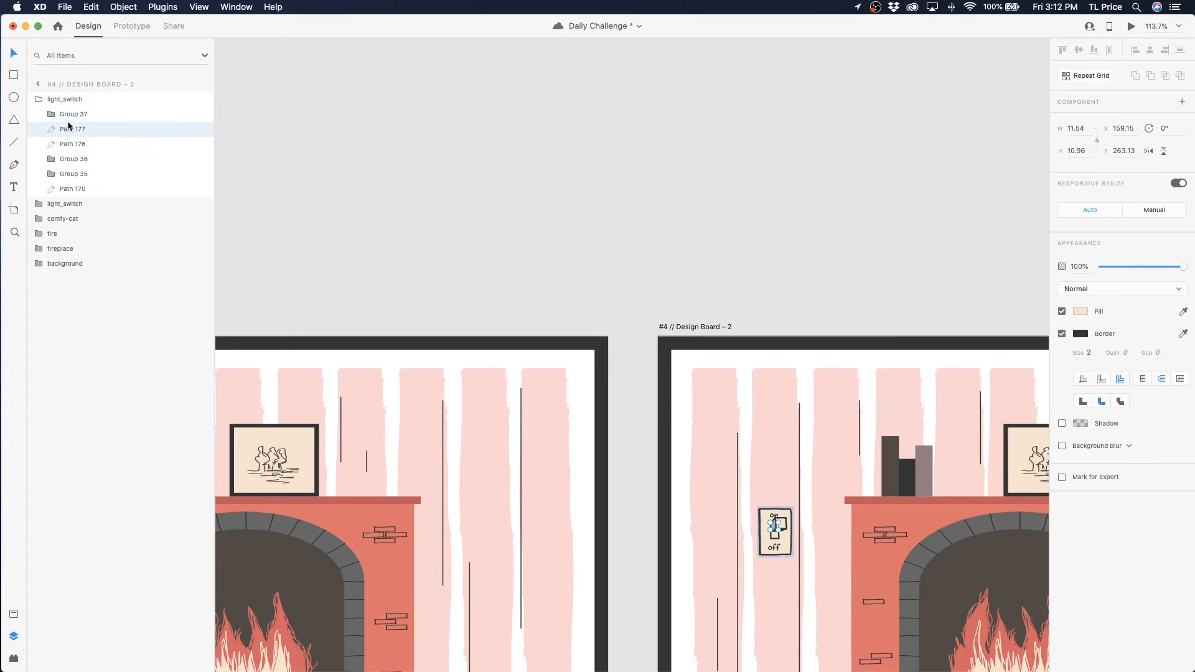
pyautogui.click(36, 104)
pyautogui.click(46, 115)
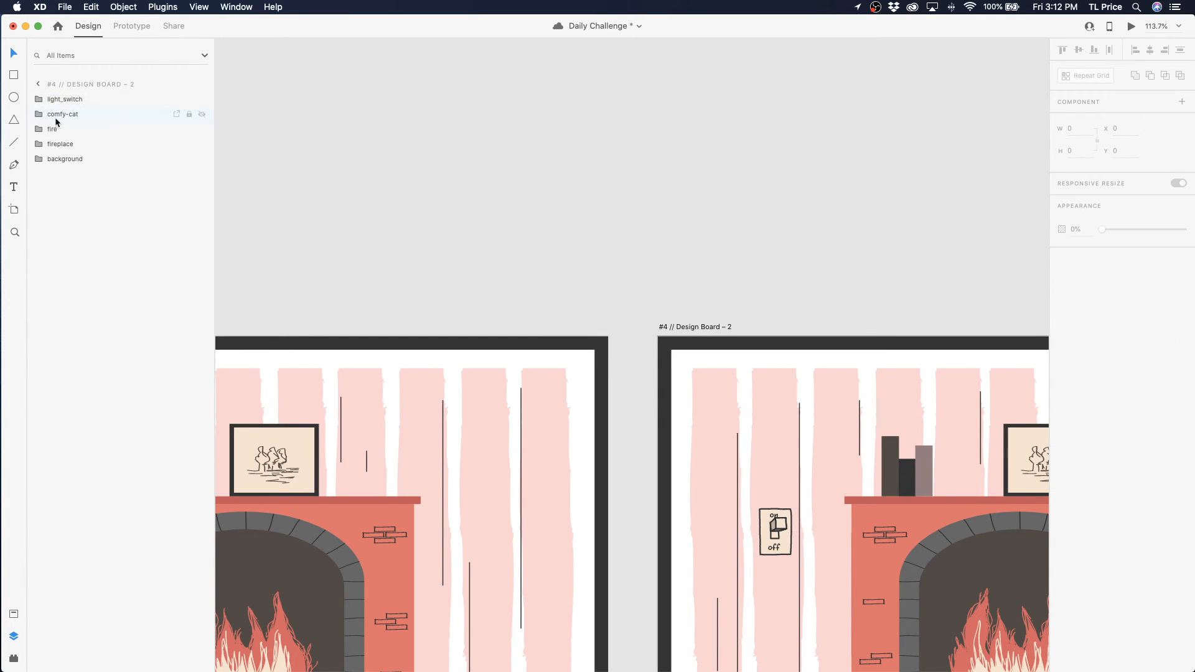
# Deselect the artwork and save the document
pyautogui.click(357, 148)
pyautogui.scroll(-5, 402, 151)
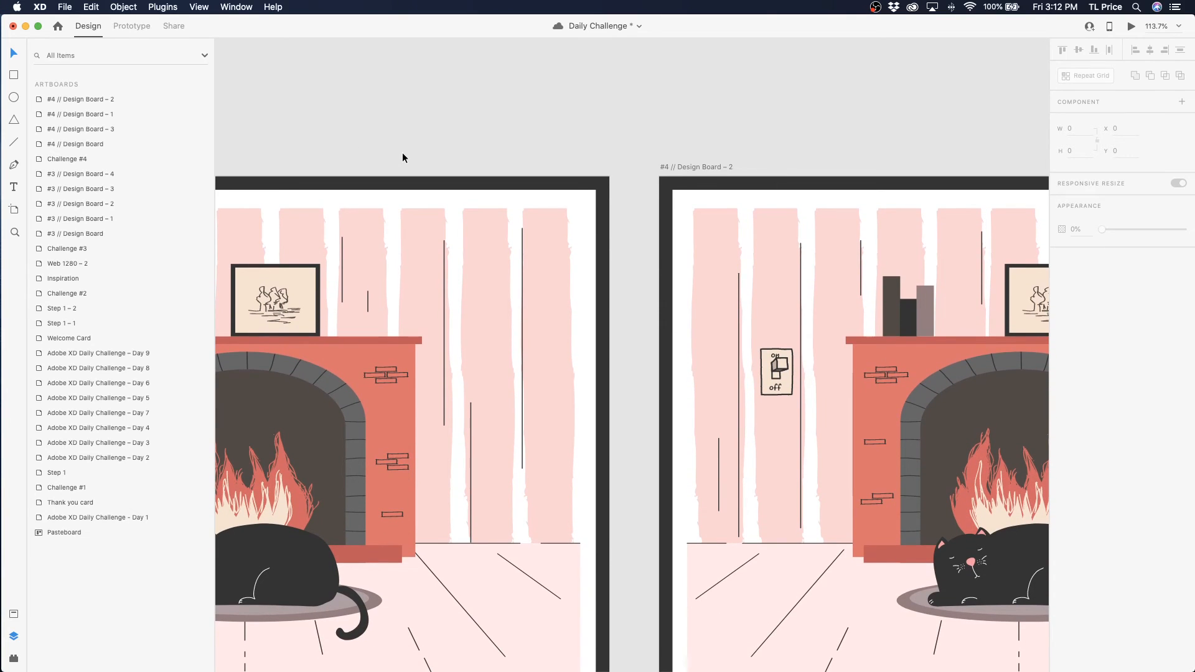
pyautogui.press('super+minus')
pyautogui.press('super+minus')
pyautogui.press('super+equal')
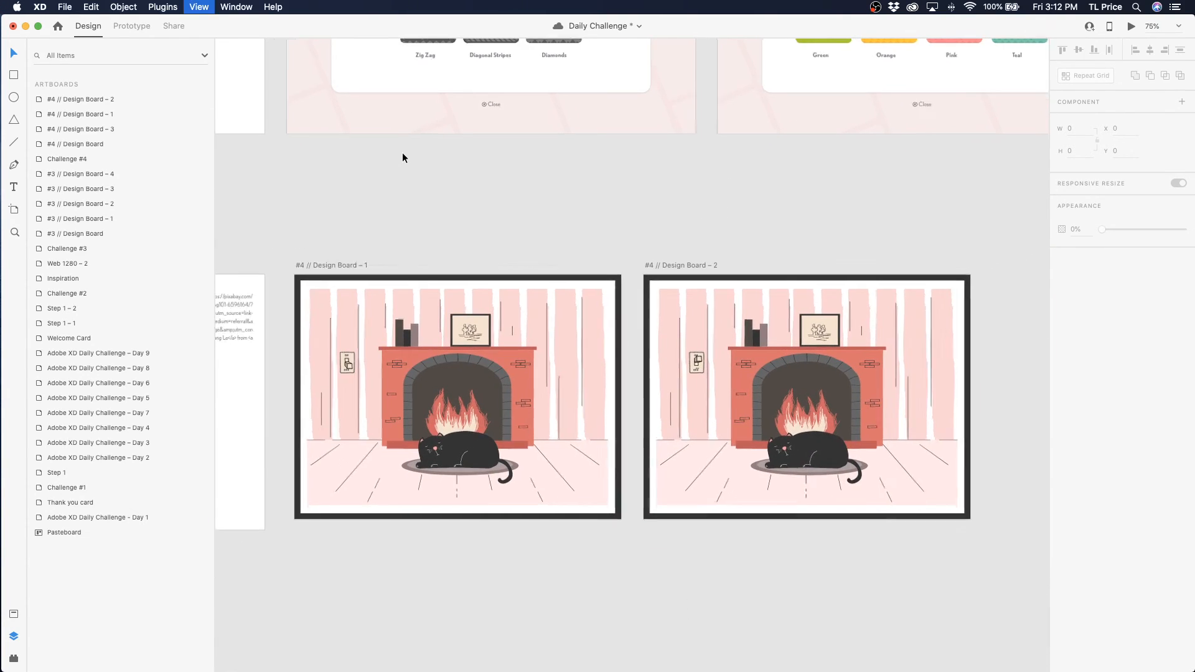
pyautogui.press('super+s')
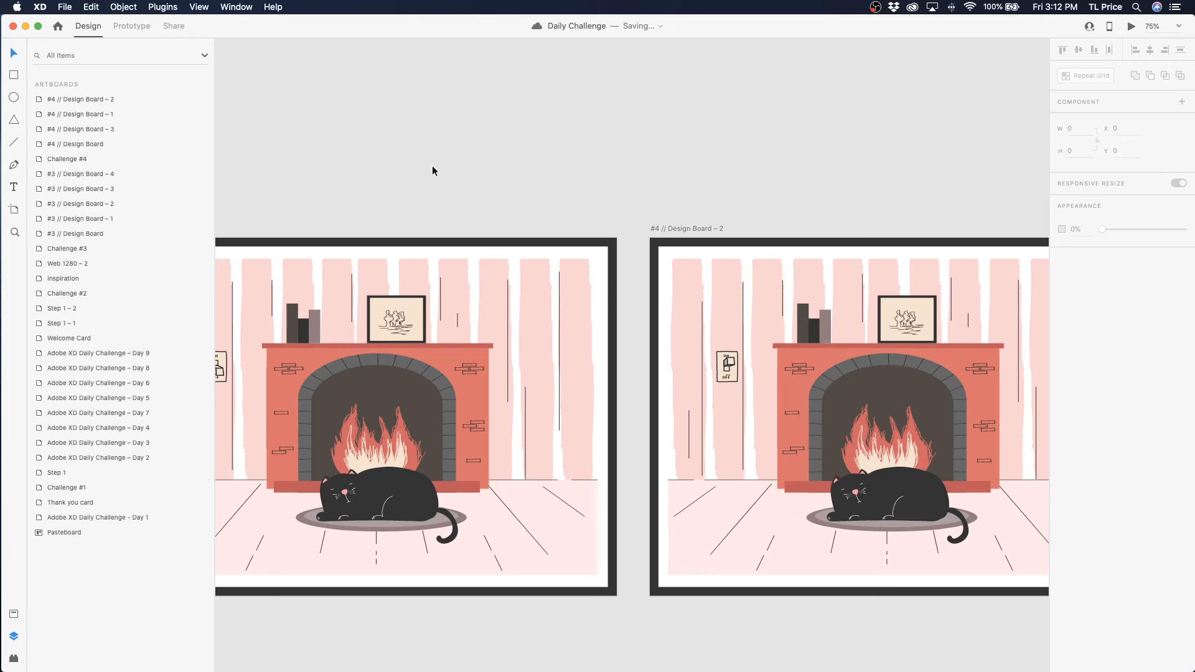
# Link the light_switch group on #4 // Design Board – 1 to #4 // Design Board – 2 as a prototype interaction
pyautogui.hscroll(-3, 433, 164)
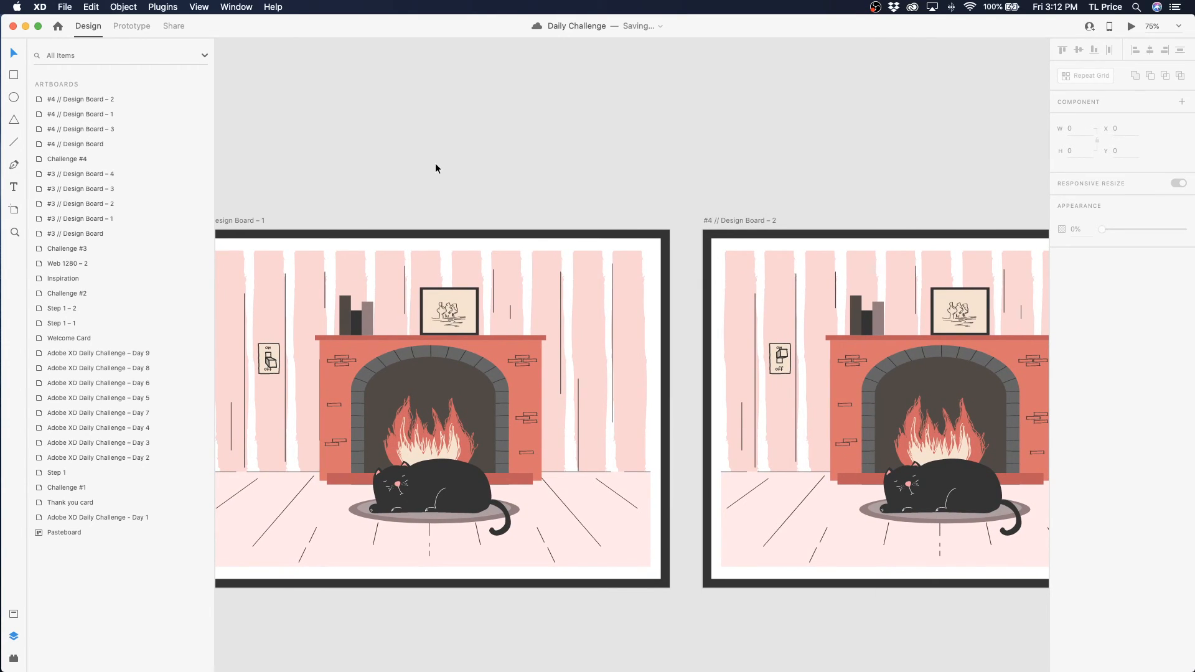
pyautogui.hscroll(-4, 448, 163)
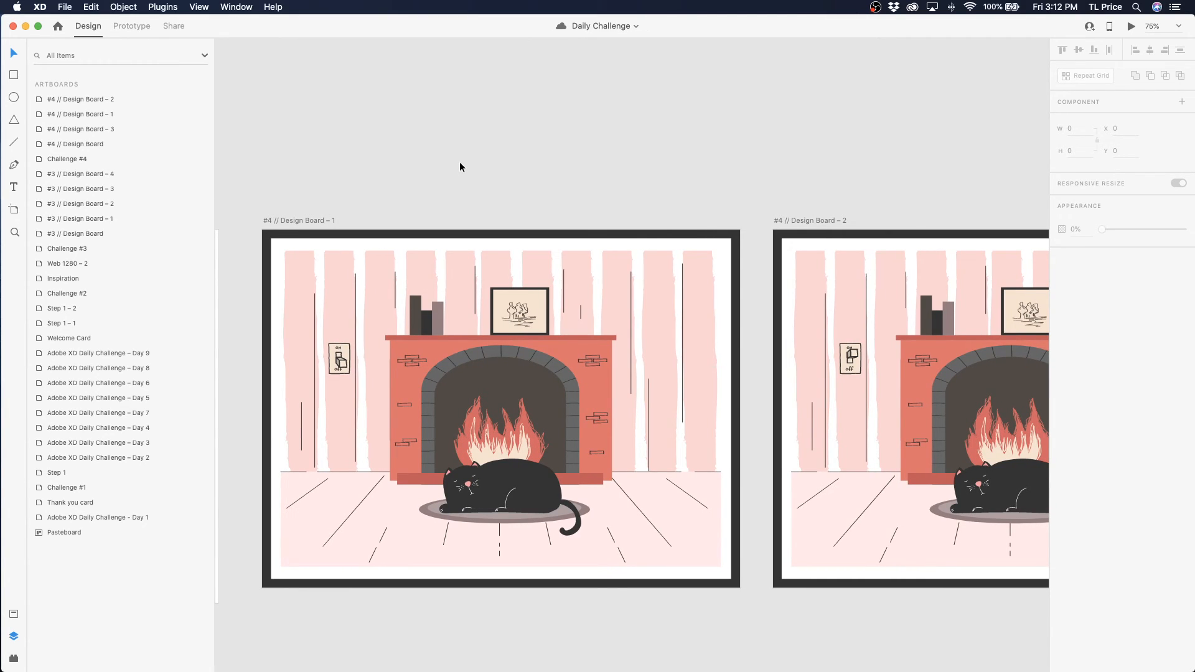
pyautogui.click(320, 220)
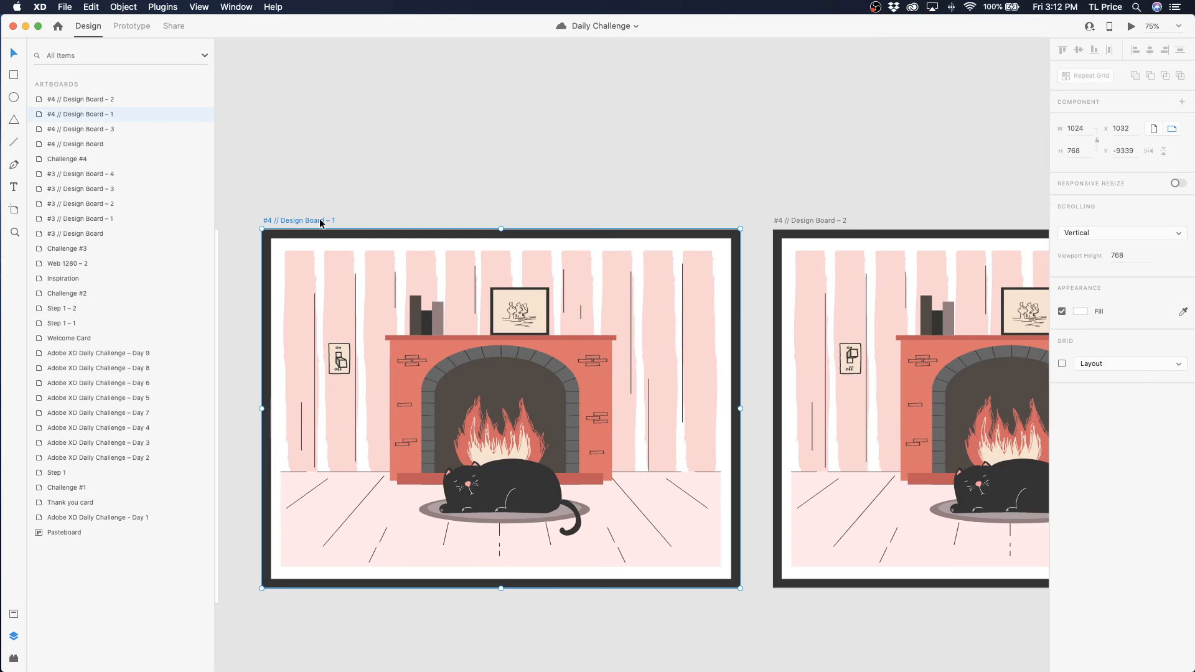
pyautogui.click(340, 366)
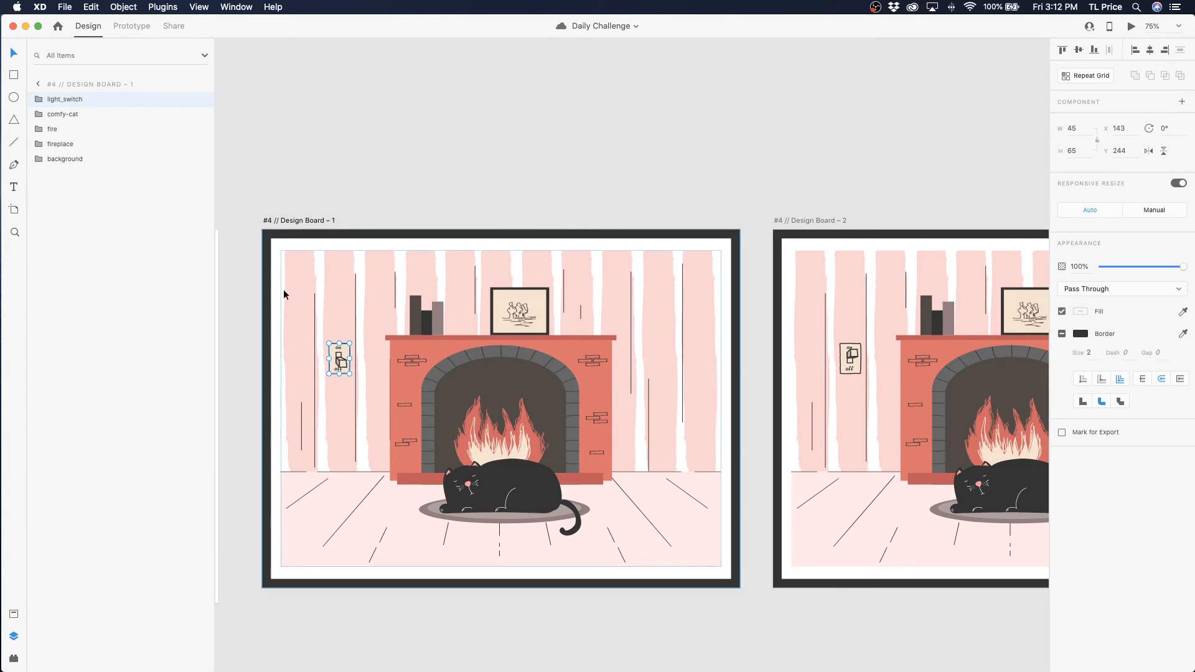
pyautogui.click(136, 29)
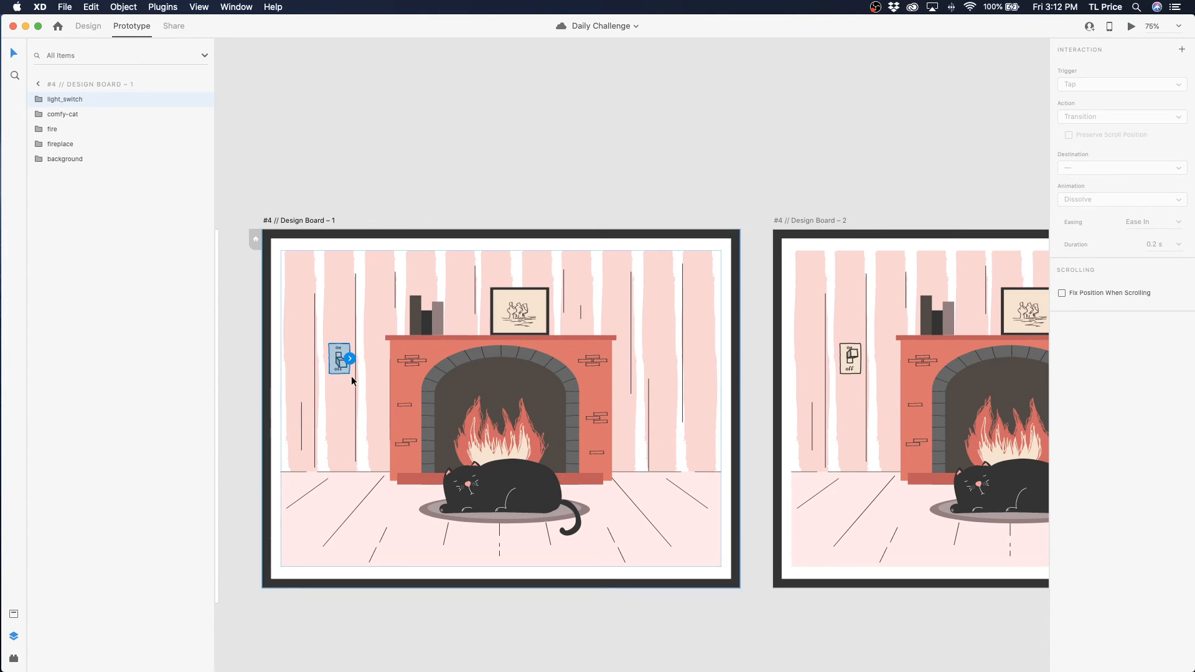
pyautogui.moveTo(349, 361); pyautogui.dragTo(800, 353)
# Set the switch interaction's action to Auto-Animate with Ease In easing and a duration of 1 s
pyautogui.click(1089, 200)
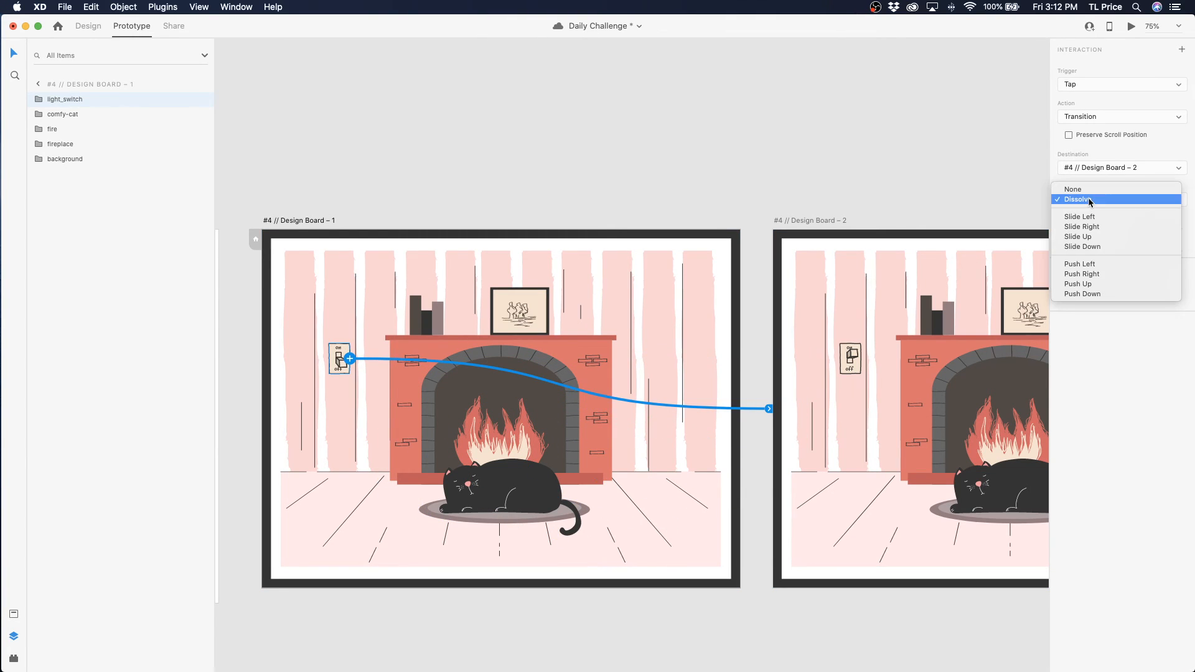
pyautogui.click(1096, 121)
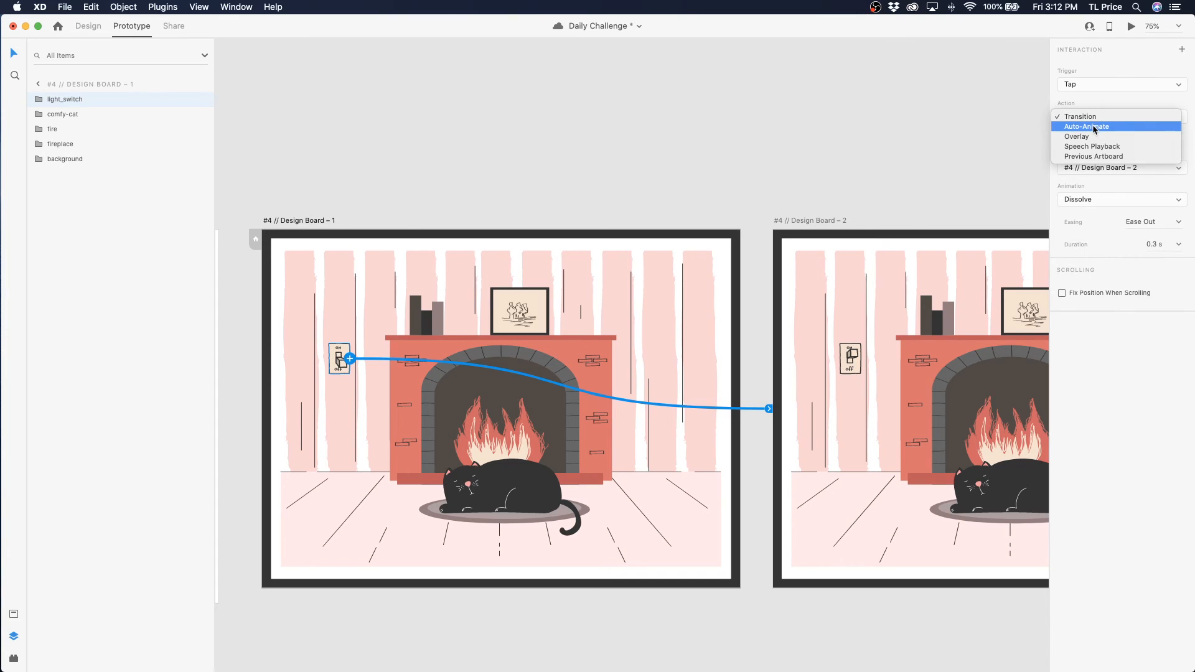
pyautogui.click(1093, 127)
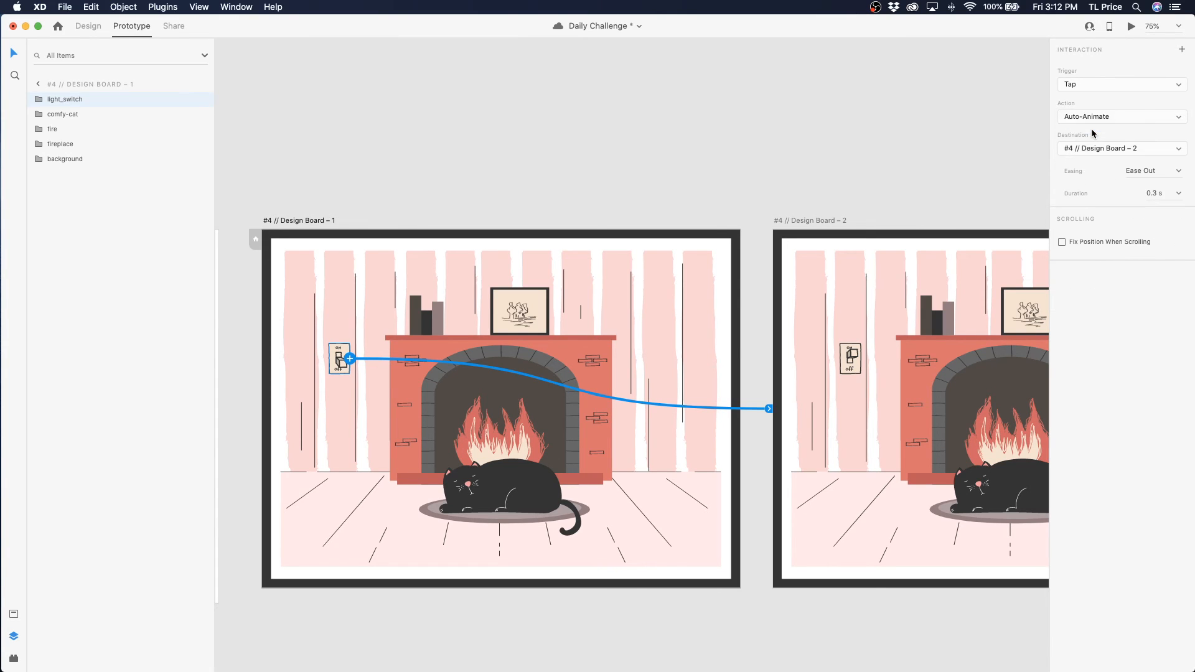
pyautogui.click(1177, 174)
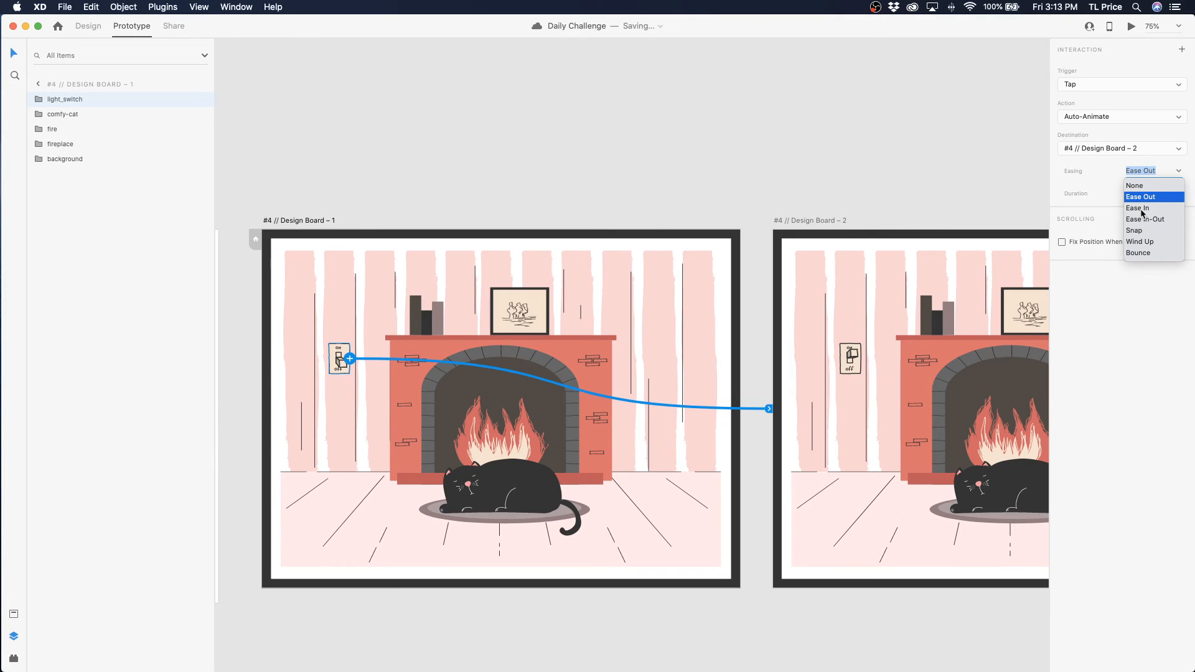
pyautogui.click(1141, 209)
pyautogui.click(1178, 193)
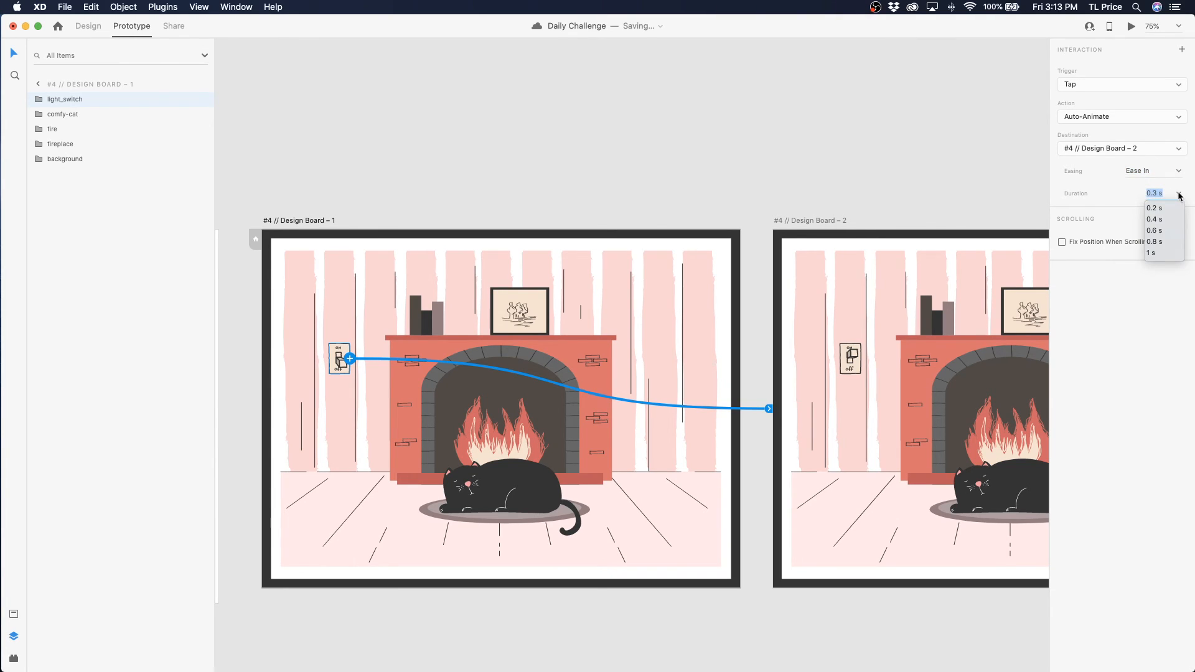
pyautogui.click(1161, 254)
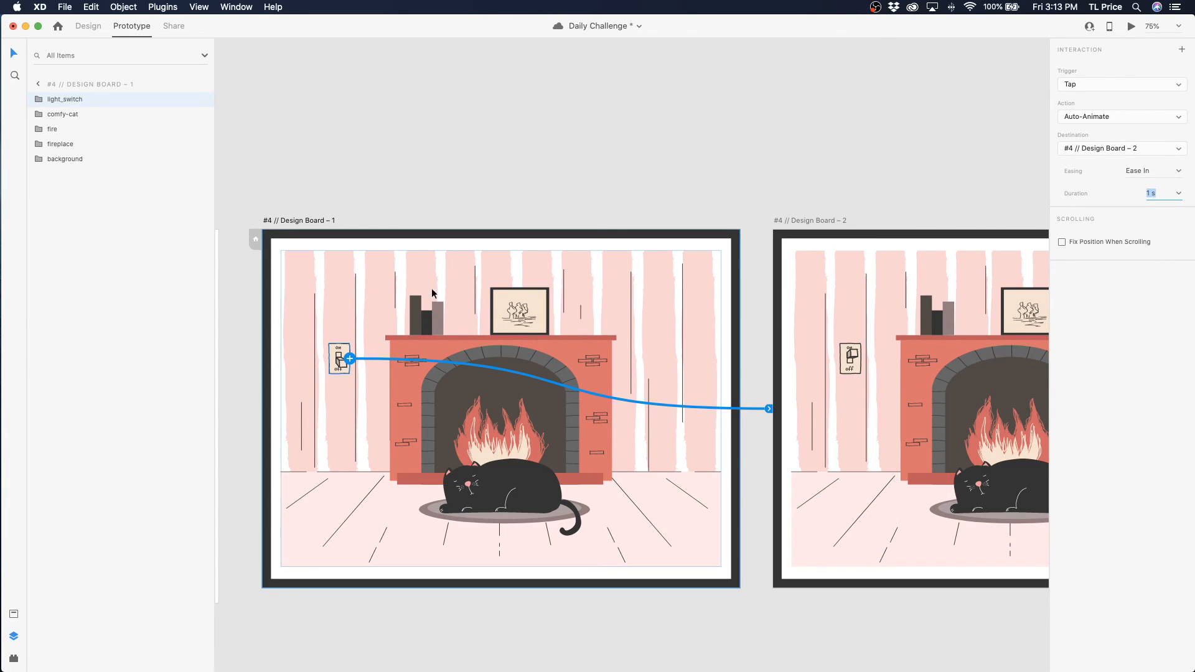
# In Design mode, squash the fire group on #4 // Design Board – 1 down to about 5.6 high, behind the cat
pyautogui.click(498, 430)
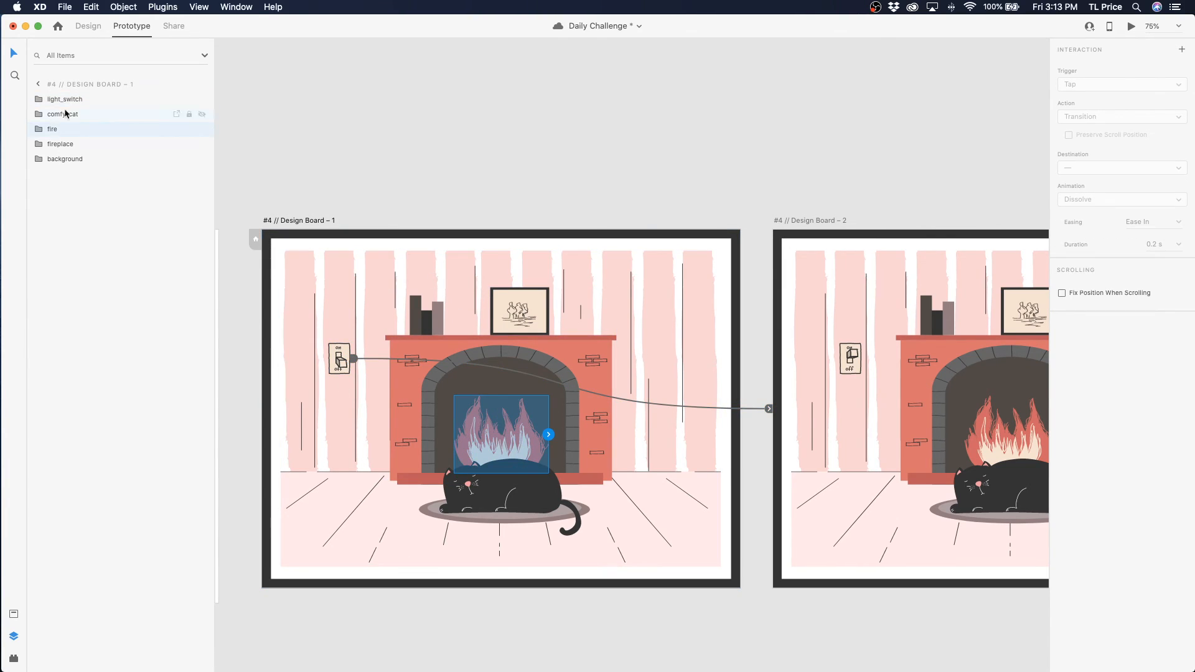
pyautogui.click(88, 26)
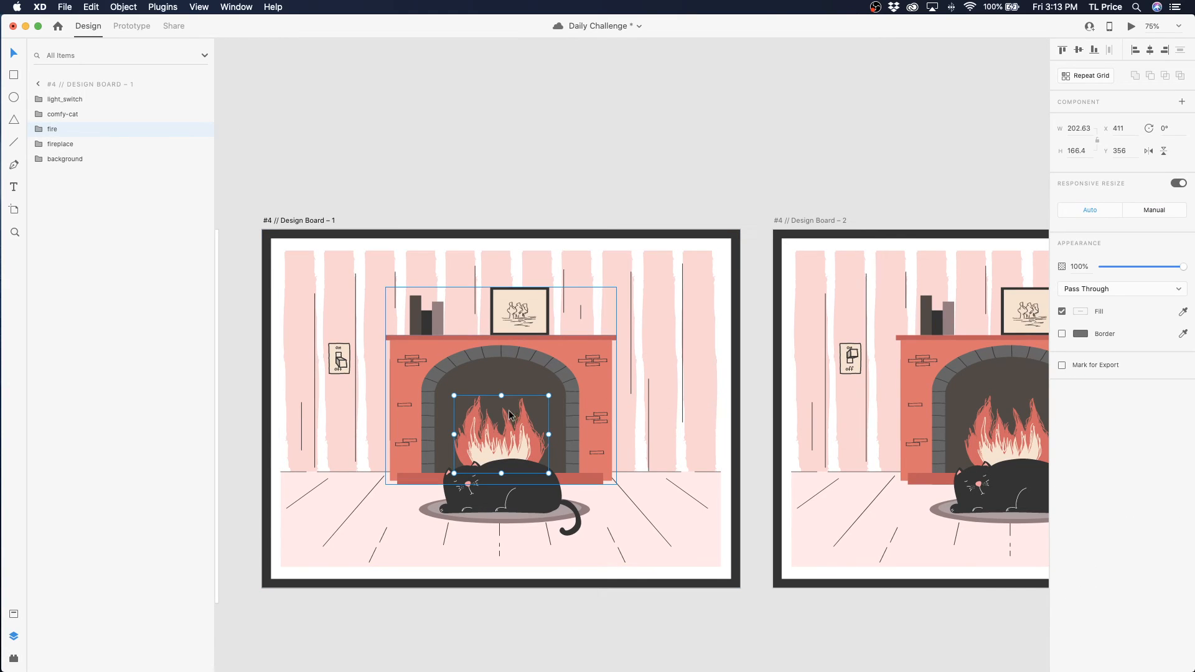
pyautogui.moveTo(501, 397); pyautogui.dragTo(496, 472)
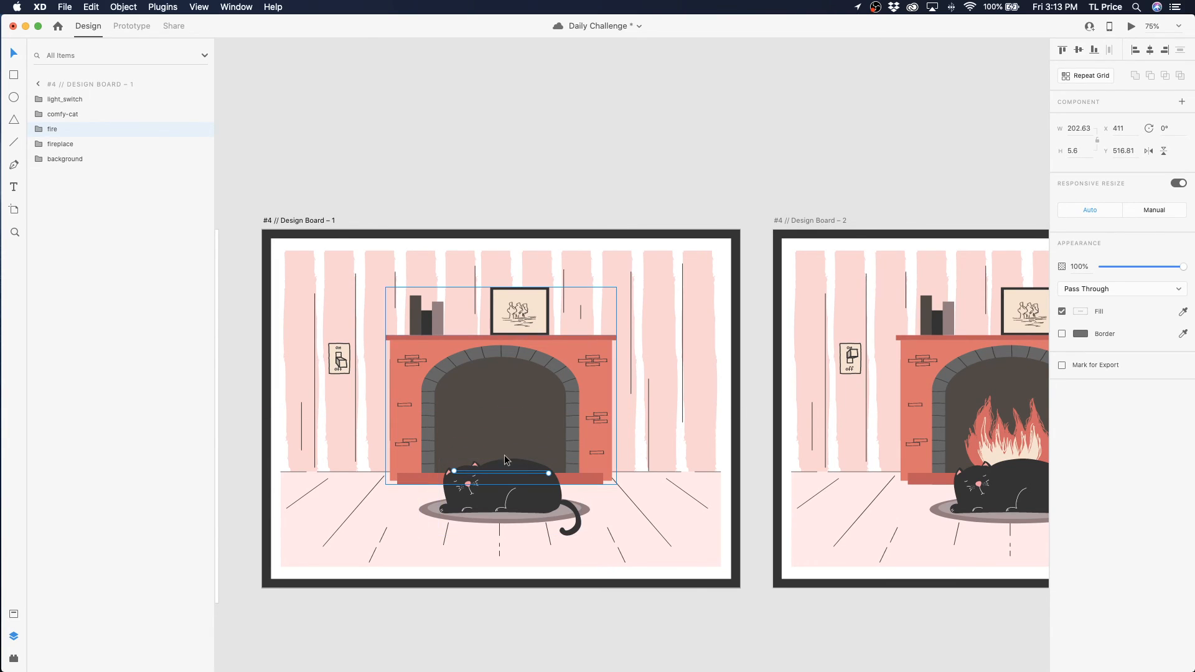
# Darken the fill of the fireplace opening on #4 // Design Board – 1 to about HSB 33, 13, 14
pyautogui.doubleClick(516, 426)
pyautogui.doubleClick(507, 424)
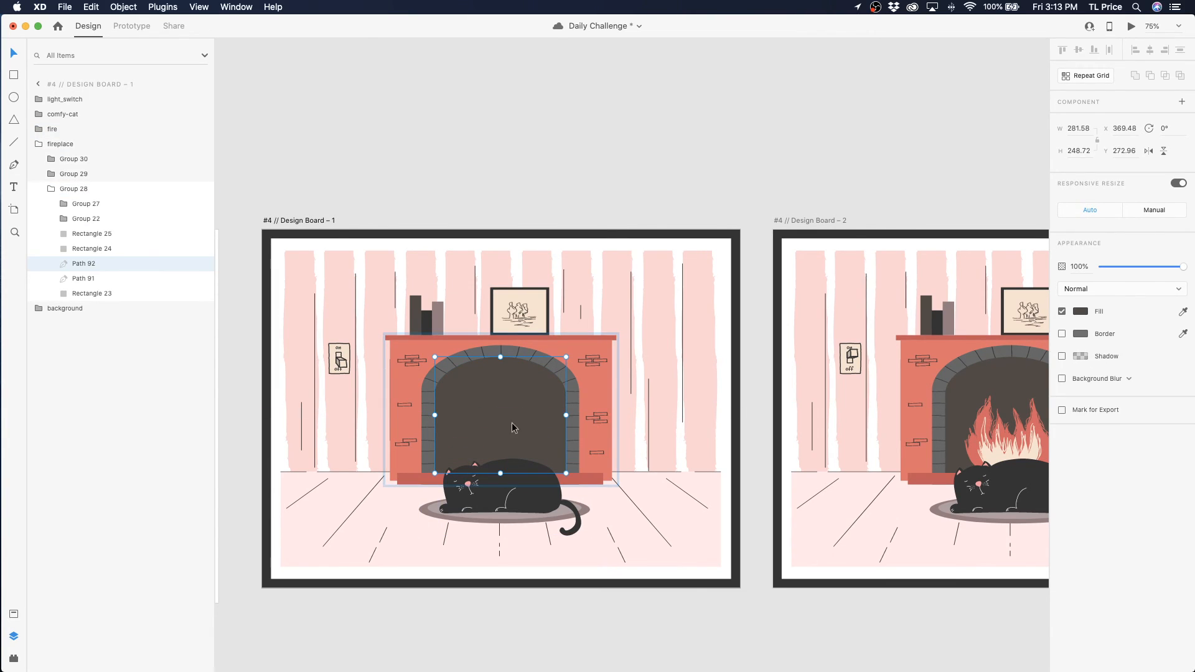
pyautogui.click(1080, 311)
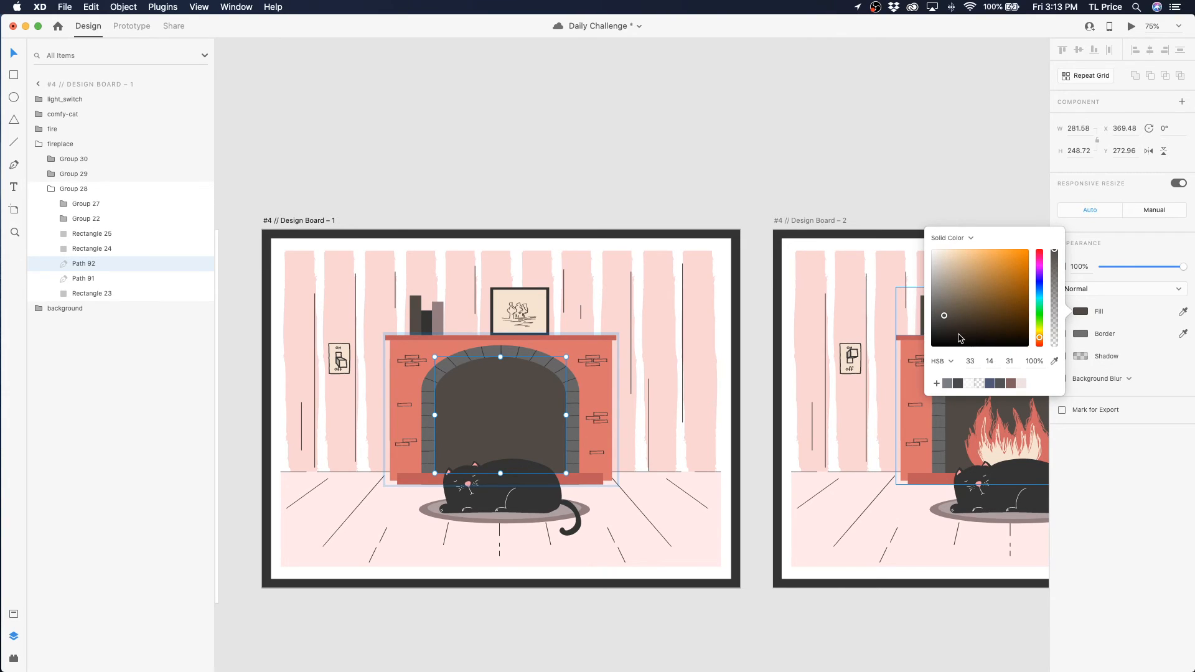
pyautogui.moveTo(944, 316); pyautogui.dragTo(944, 335)
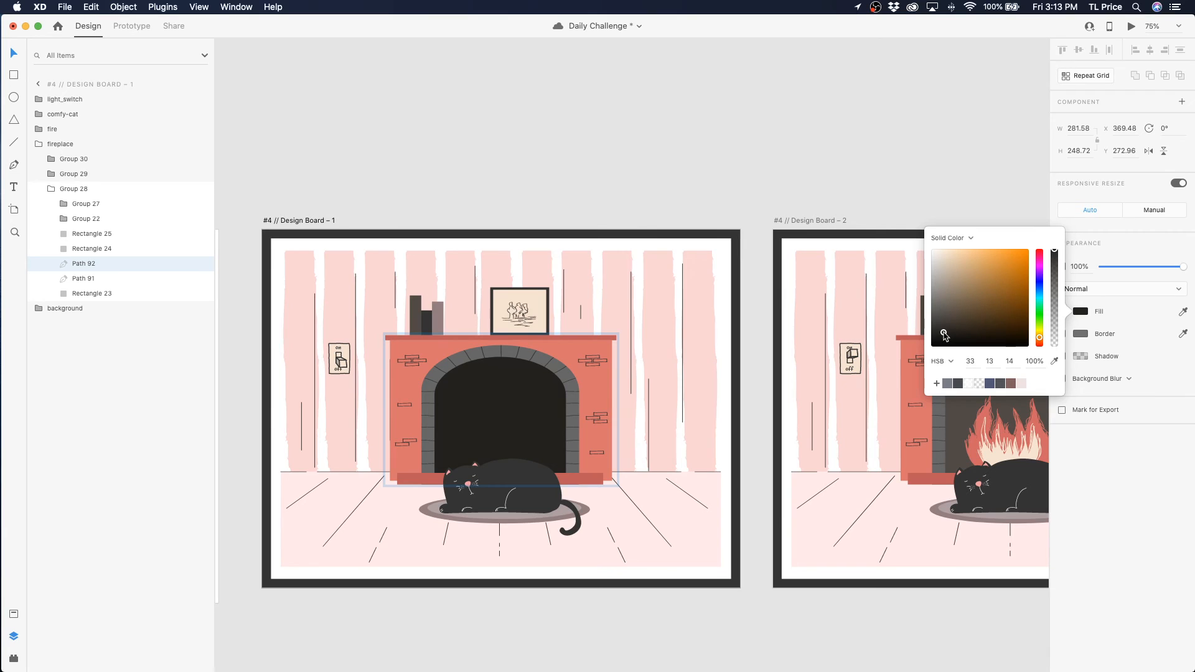
pyautogui.click(753, 222)
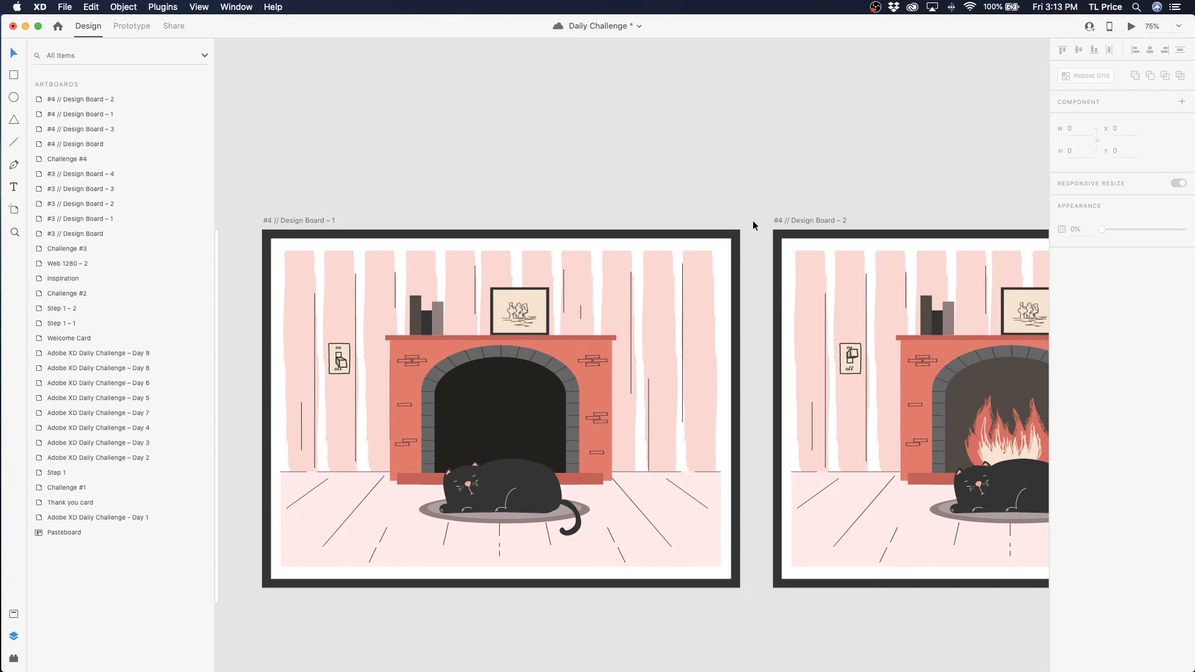
# Preview the prototype from #4 // Design Board – 1, test the light switch, and close the preview
pyautogui.click(308, 221)
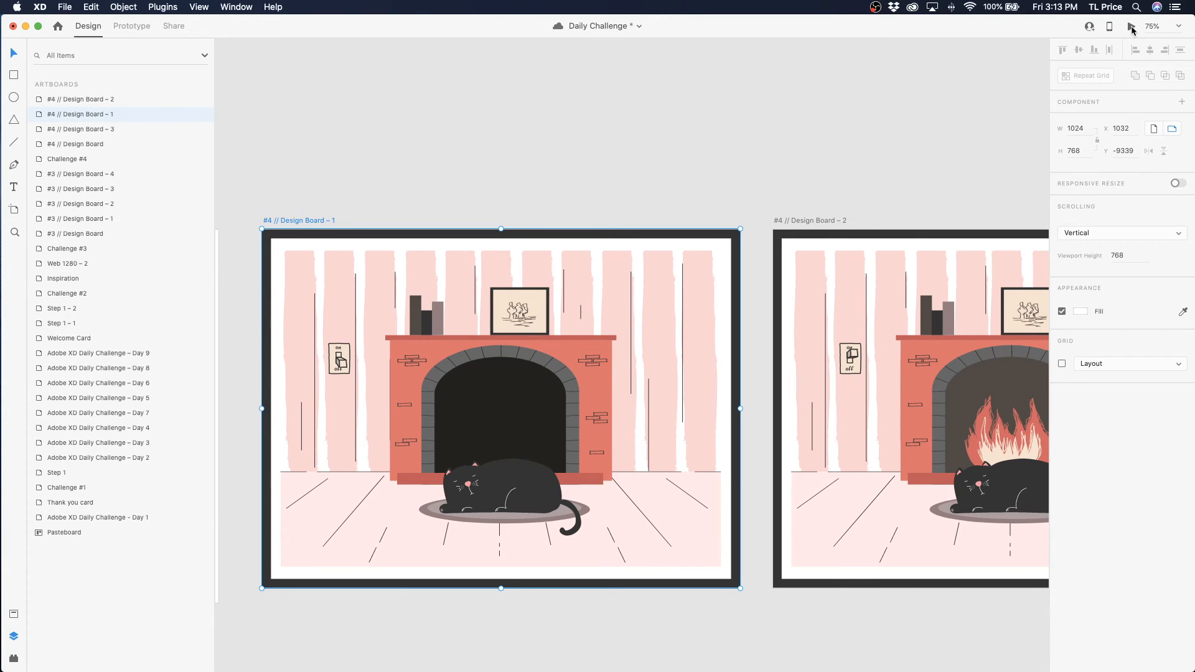
pyautogui.click(1131, 29)
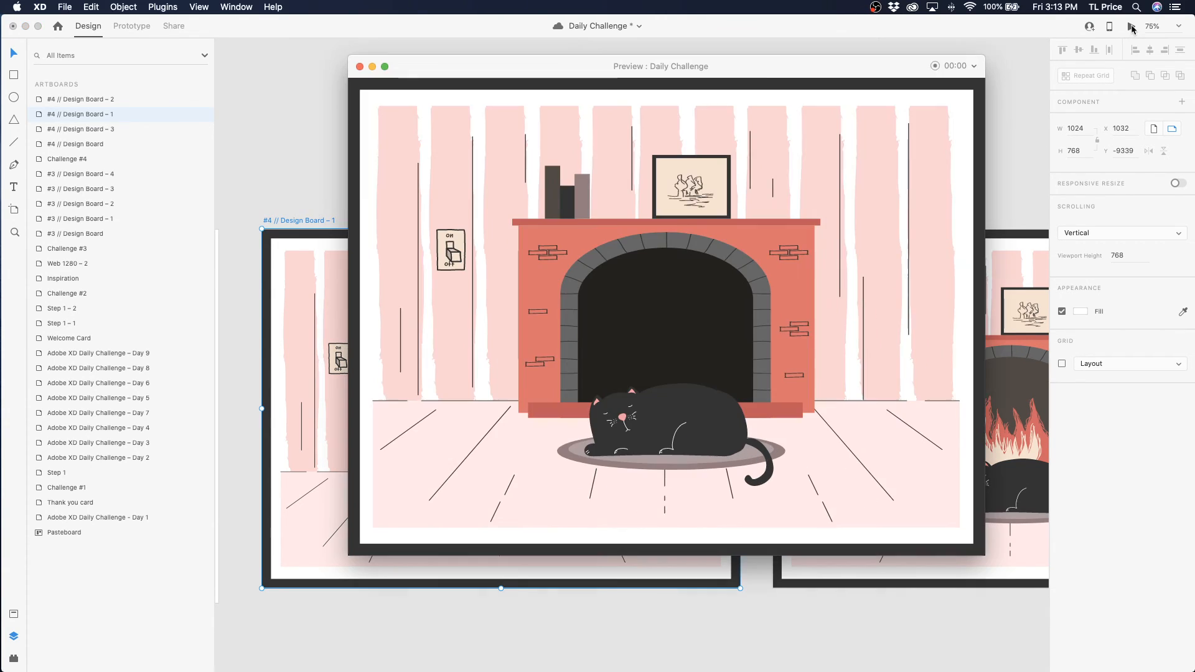
pyautogui.click(452, 255)
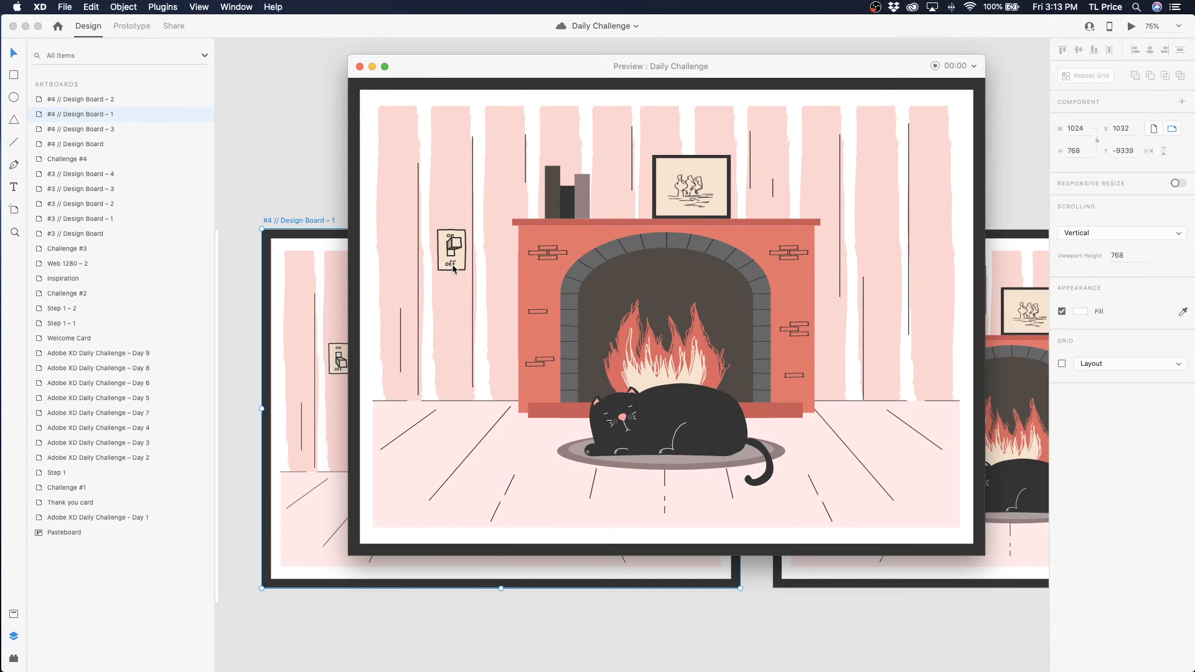
pyautogui.click(360, 66)
# Change the easing of the light switch interaction on #4 // Design Board – 1 to Ease In-Out
pyautogui.click(337, 361)
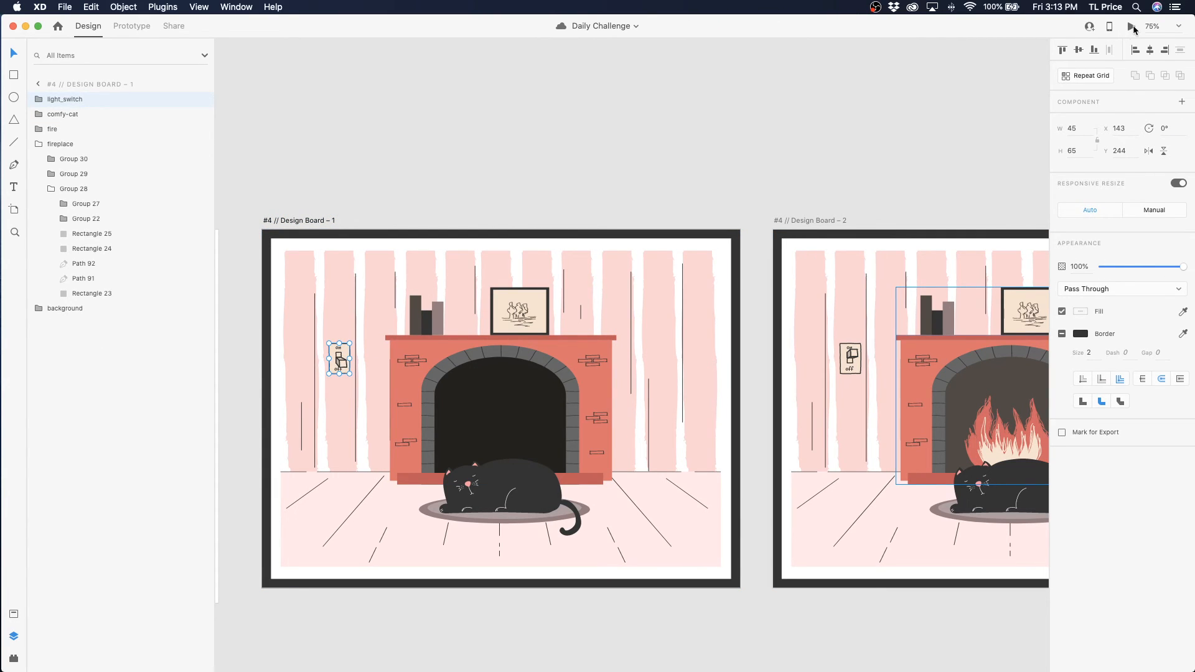
pyautogui.click(132, 25)
pyautogui.click(1150, 173)
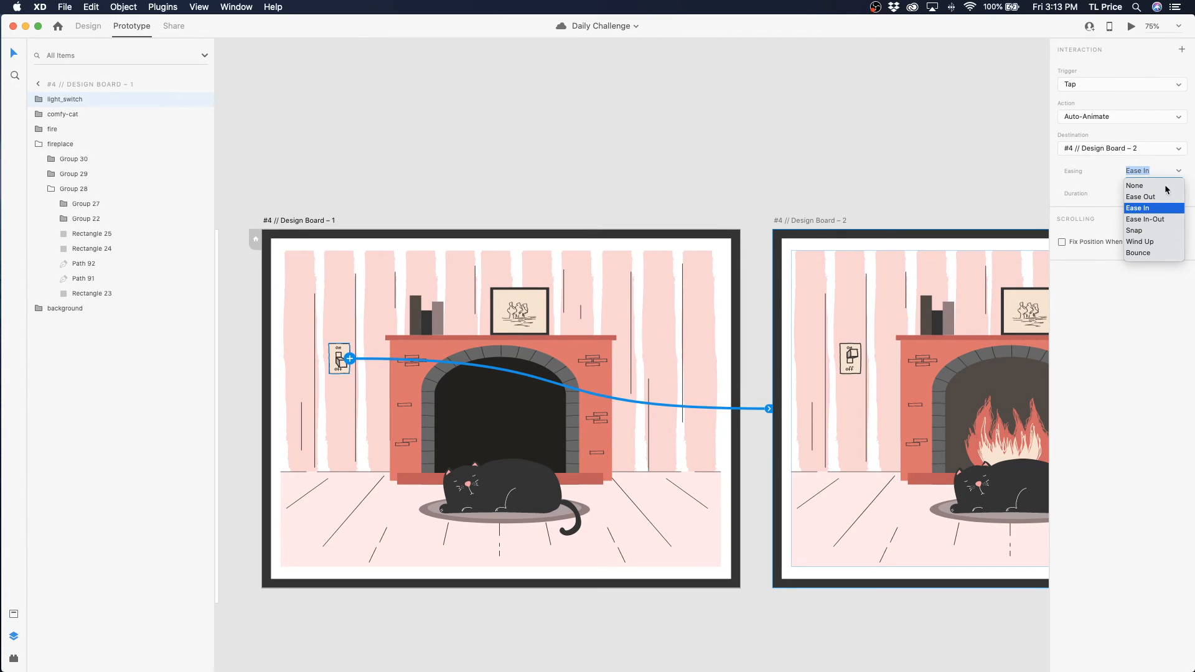
pyautogui.click(1151, 220)
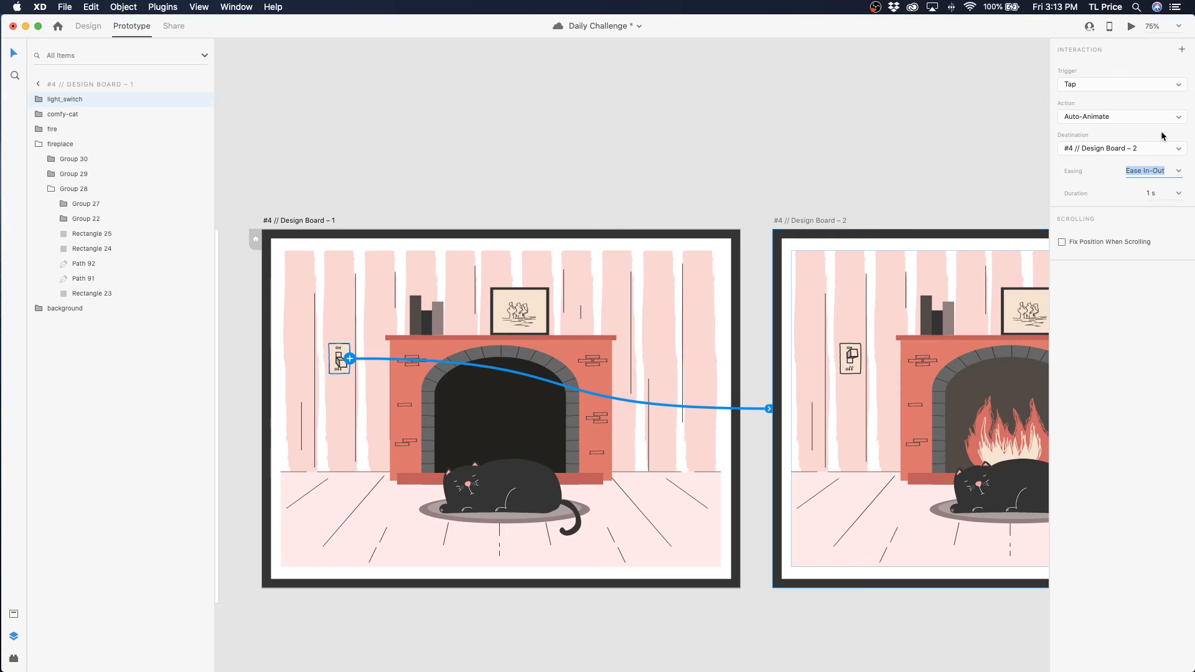
# Rename Group 41 inside light_switch on #4 // Design Board – 1 as toggle and deselect the artwork
pyautogui.click(40, 100)
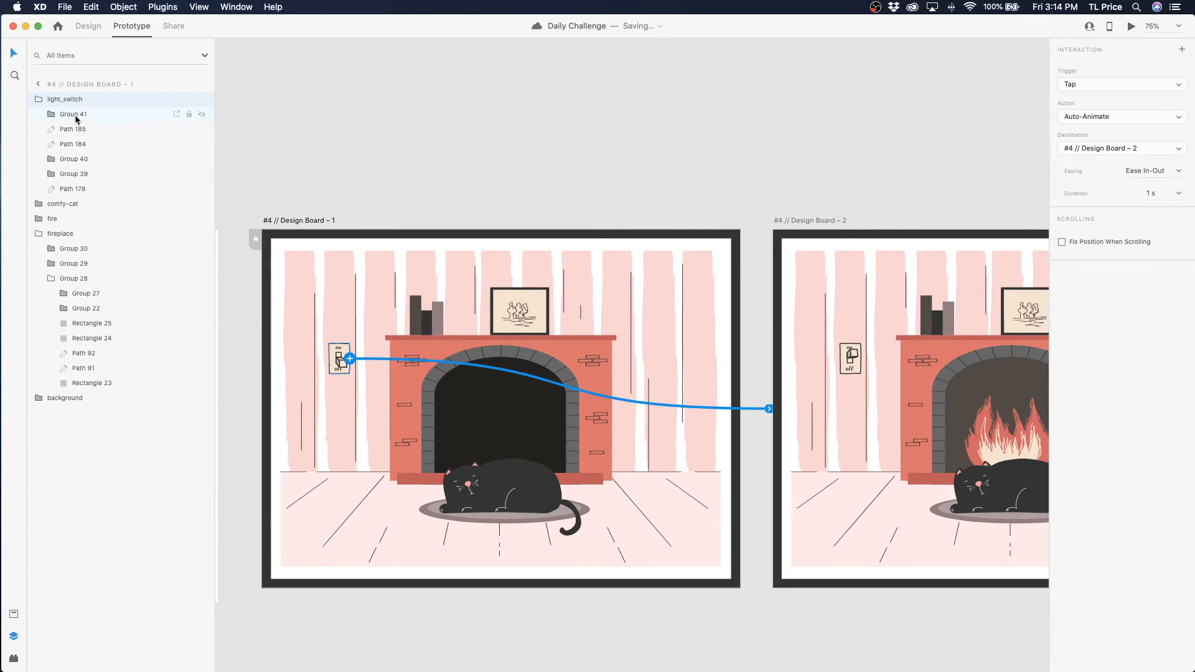
pyautogui.click(76, 117)
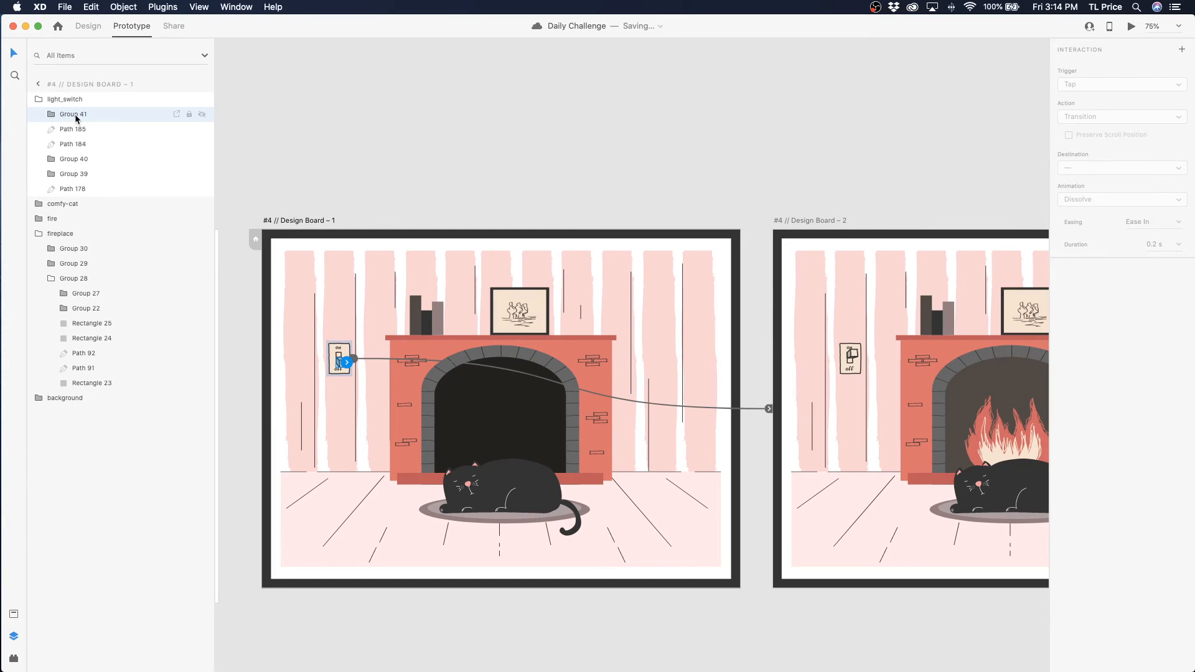
pyautogui.doubleClick(76, 115)
pyautogui.write('toggle')
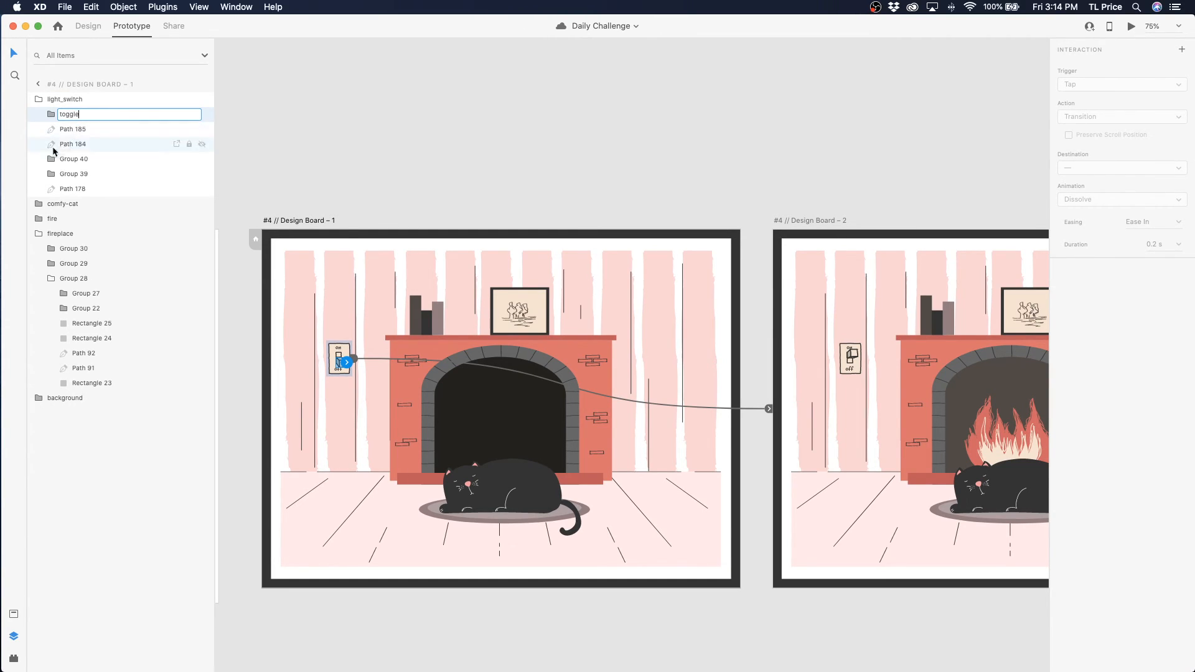
pyautogui.click(51, 114)
pyautogui.click(51, 115)
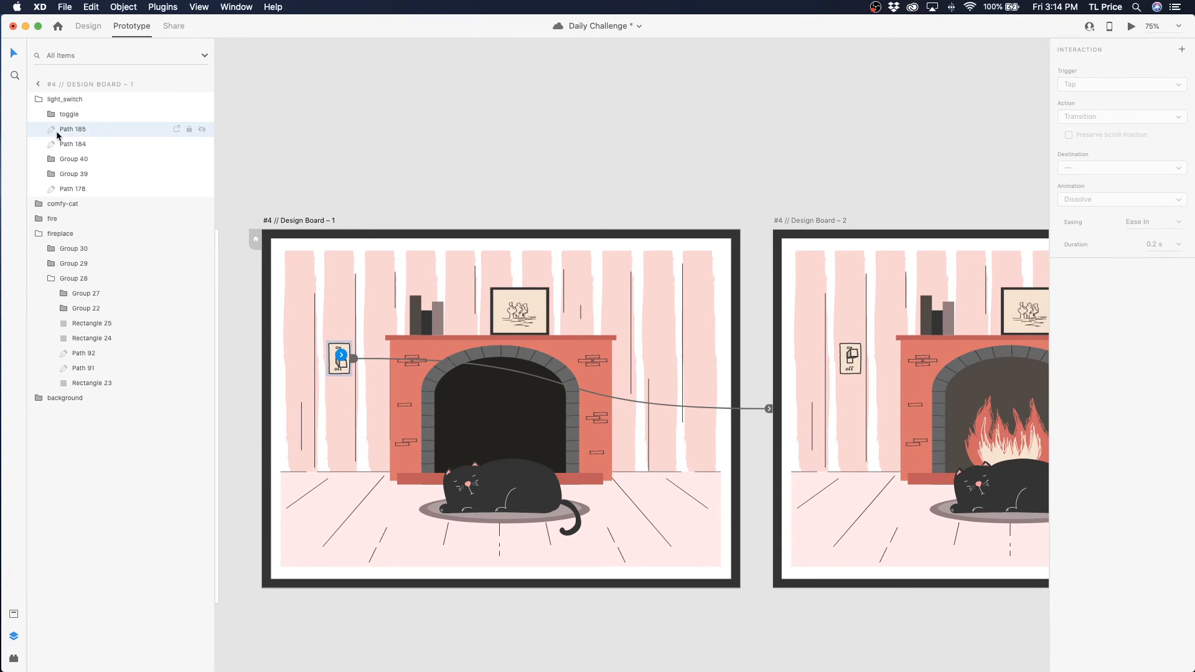
pyautogui.click(523, 176)
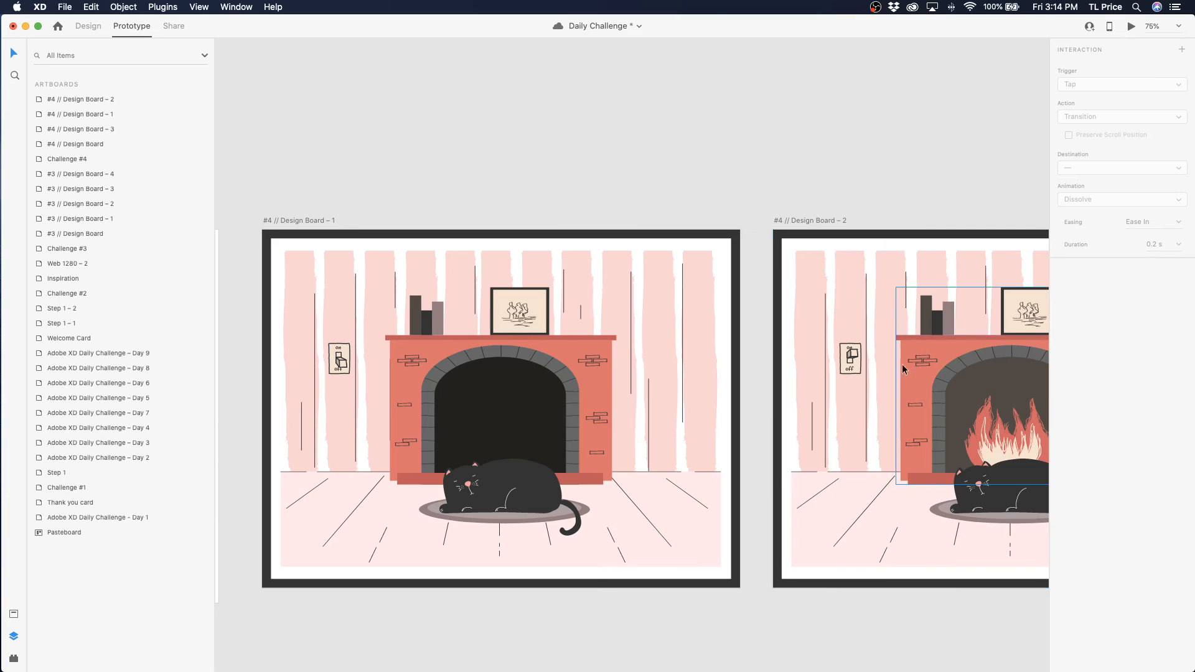
# Rename Group 37 inside light_switch on #4 // Design Board – 2 as toggle and deselect the artwork
pyautogui.click(850, 358)
pyautogui.click(37, 102)
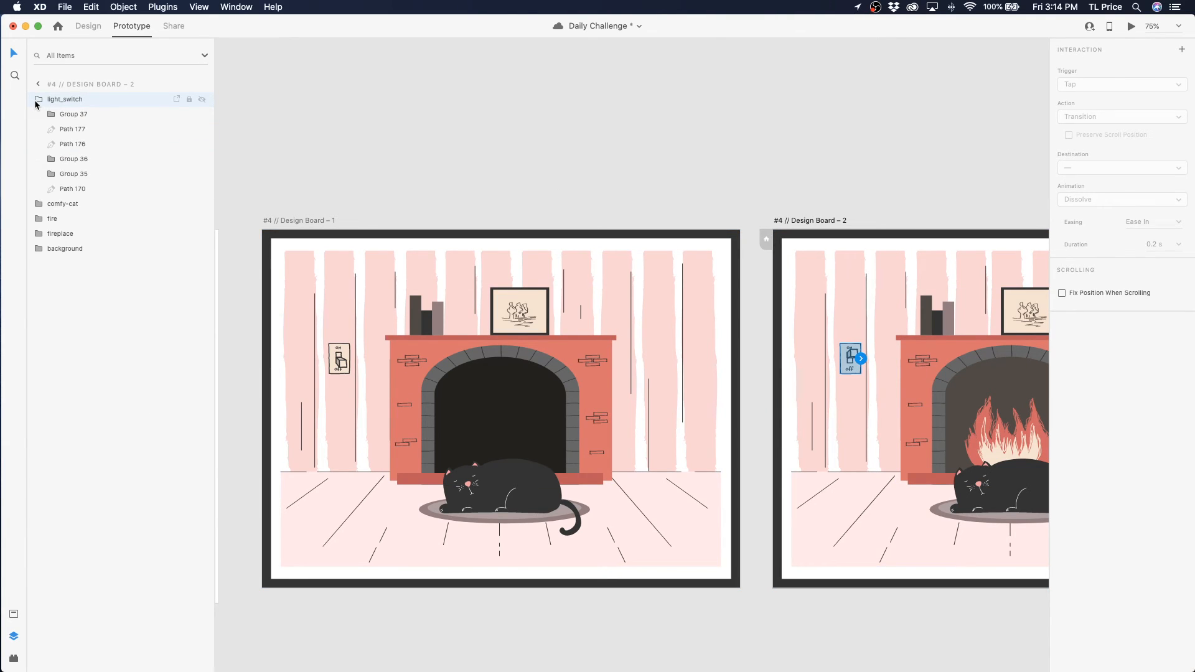
pyautogui.doubleClick(66, 115)
pyautogui.write('toggle')
pyautogui.press('Return')
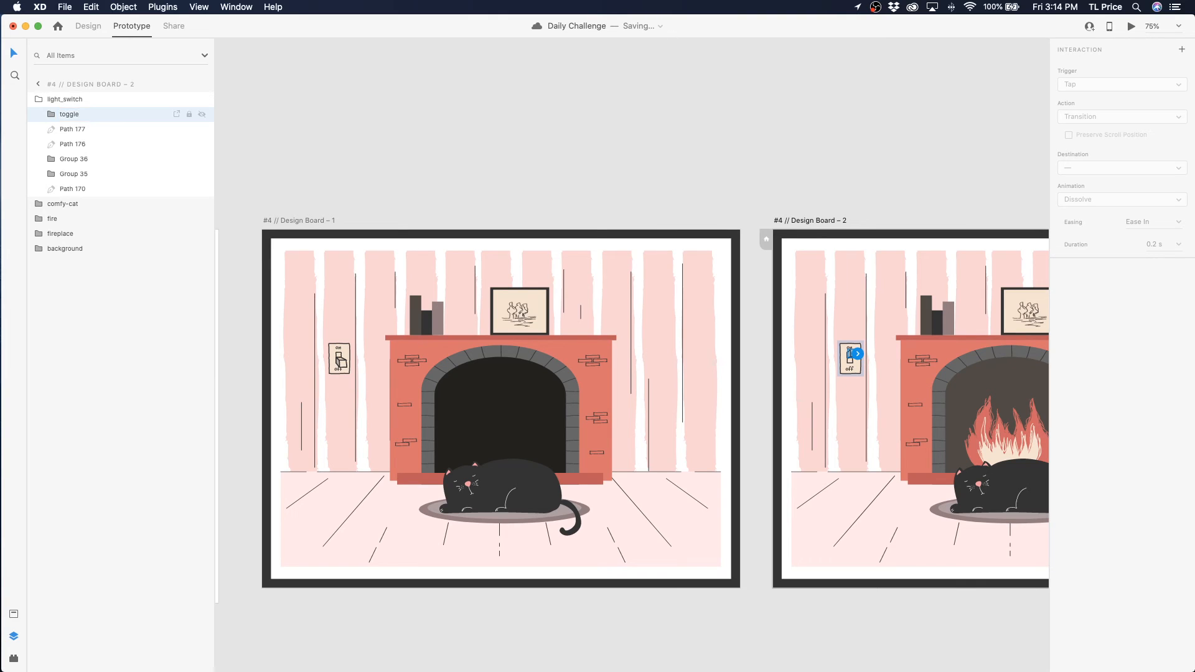
pyautogui.click(65, 192)
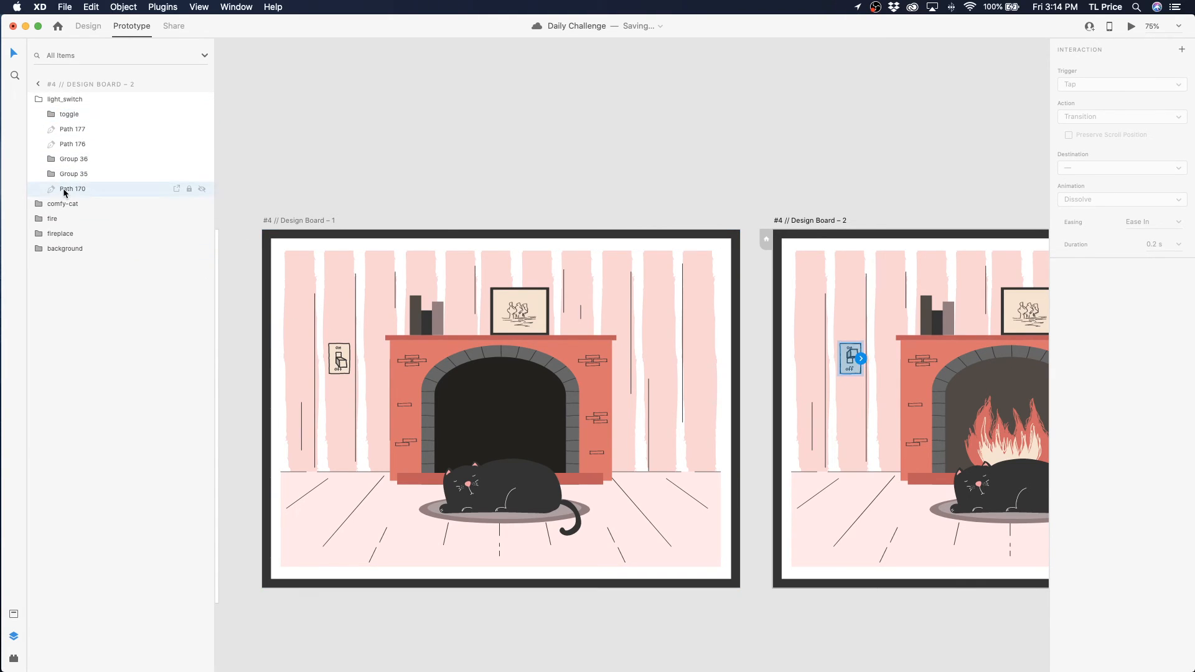
pyautogui.click(324, 109)
# Check the light switch's placement on #4 // Design Board – 2 in Design mode and save the document
pyautogui.click(850, 353)
pyautogui.press('super+1')
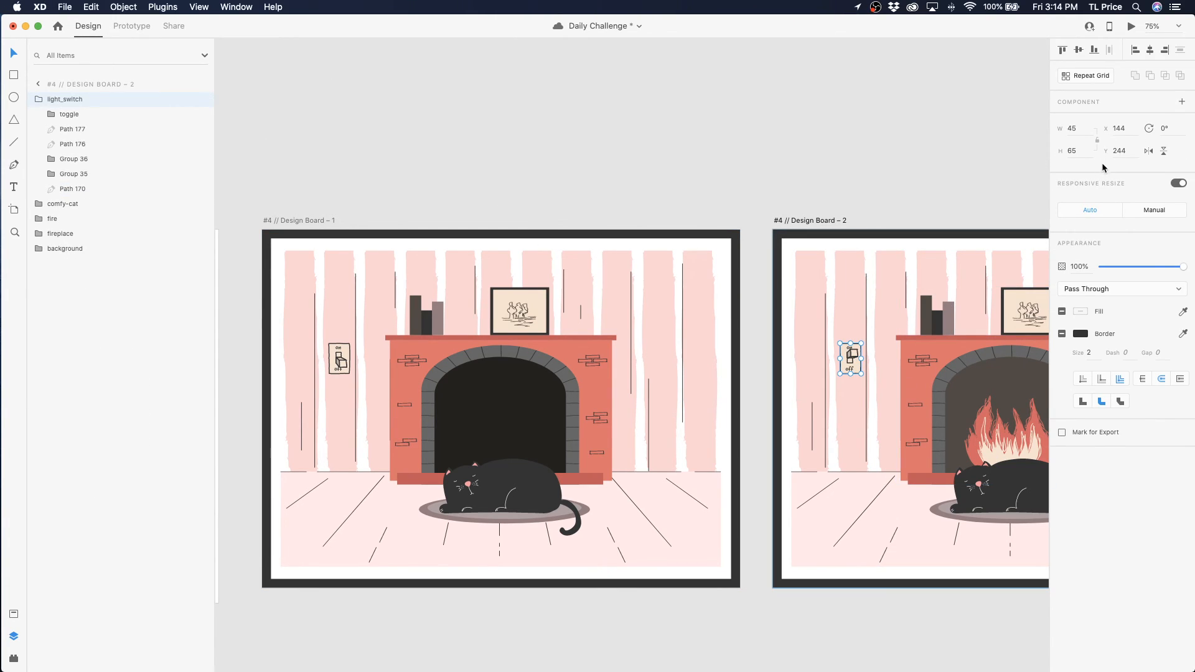
pyautogui.click(473, 198)
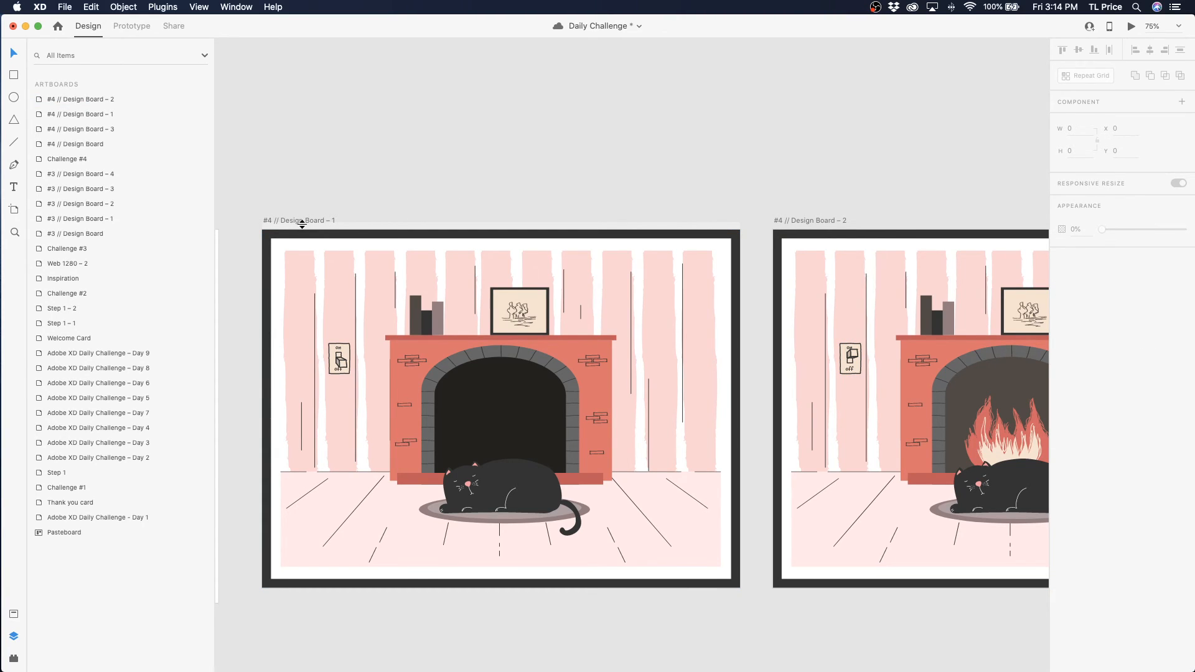
pyautogui.press('super+s')
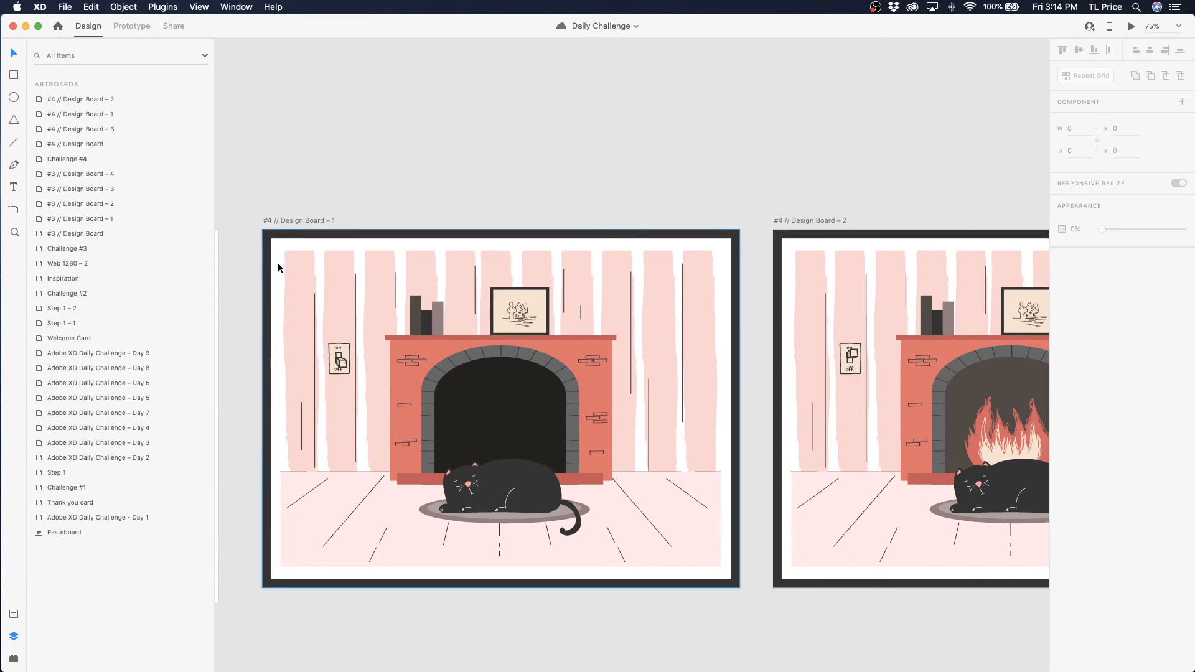
# Link the light switch on #4 // Design Board – 2 back to #4 // Design Board – 1 as a Tap Auto-Animate, Ease In-Out, 1 s
pyautogui.click(268, 224)
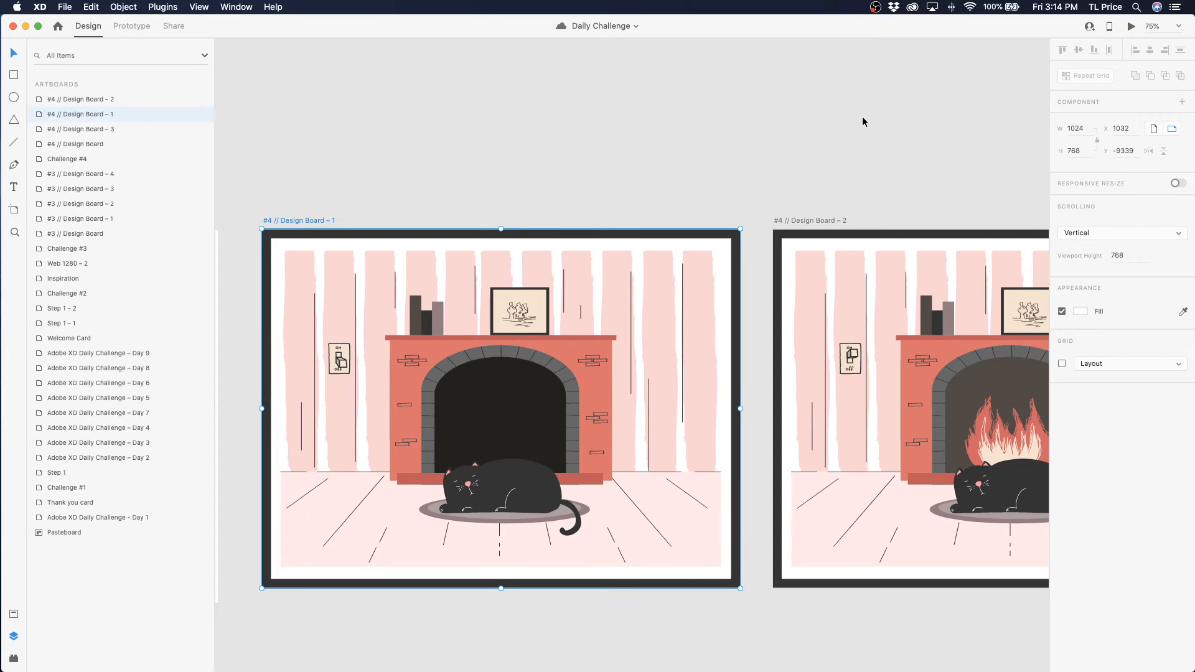
pyautogui.click(334, 354)
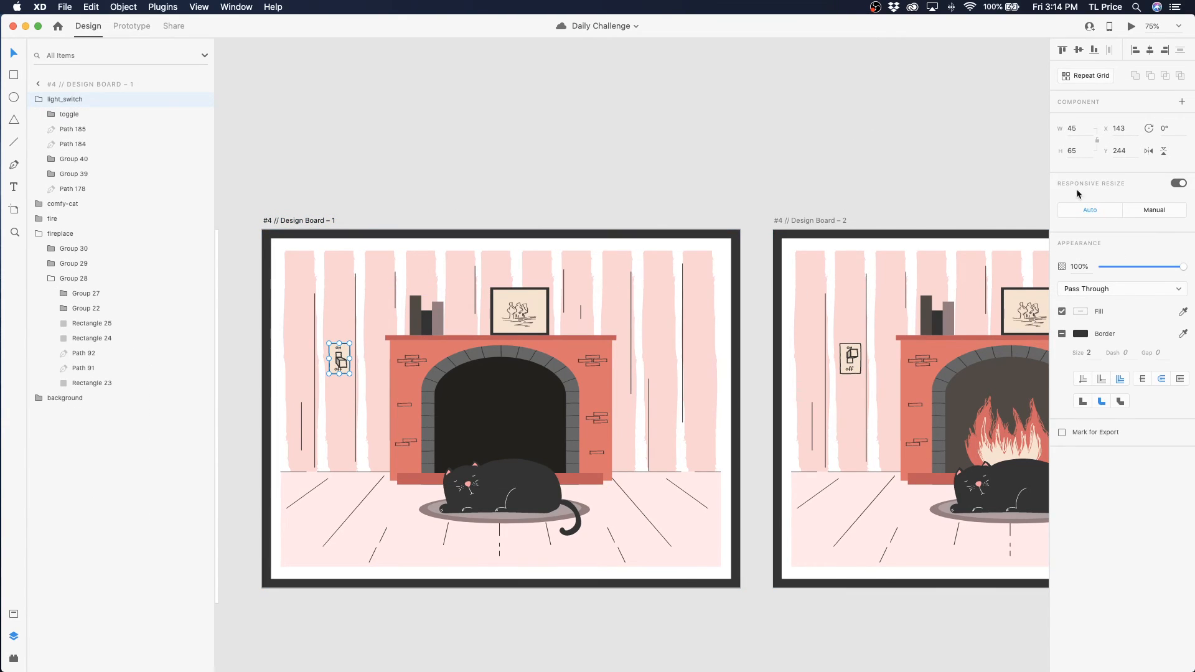
pyautogui.click(131, 26)
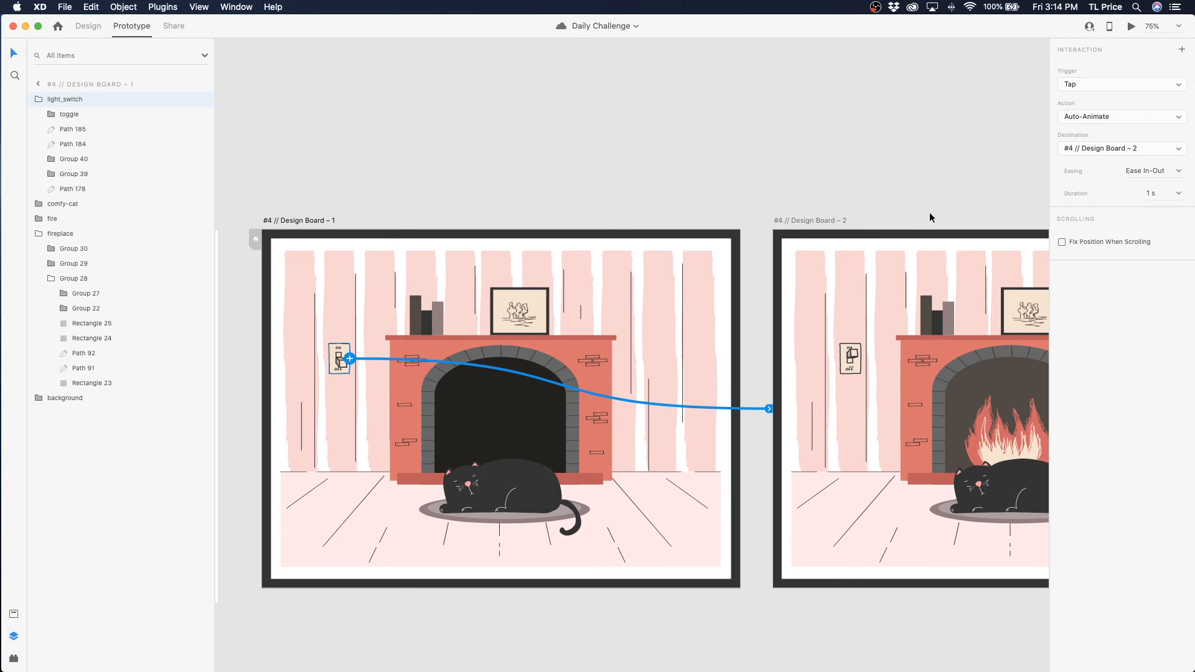
pyautogui.click(847, 364)
pyautogui.moveTo(860, 358); pyautogui.dragTo(503, 421)
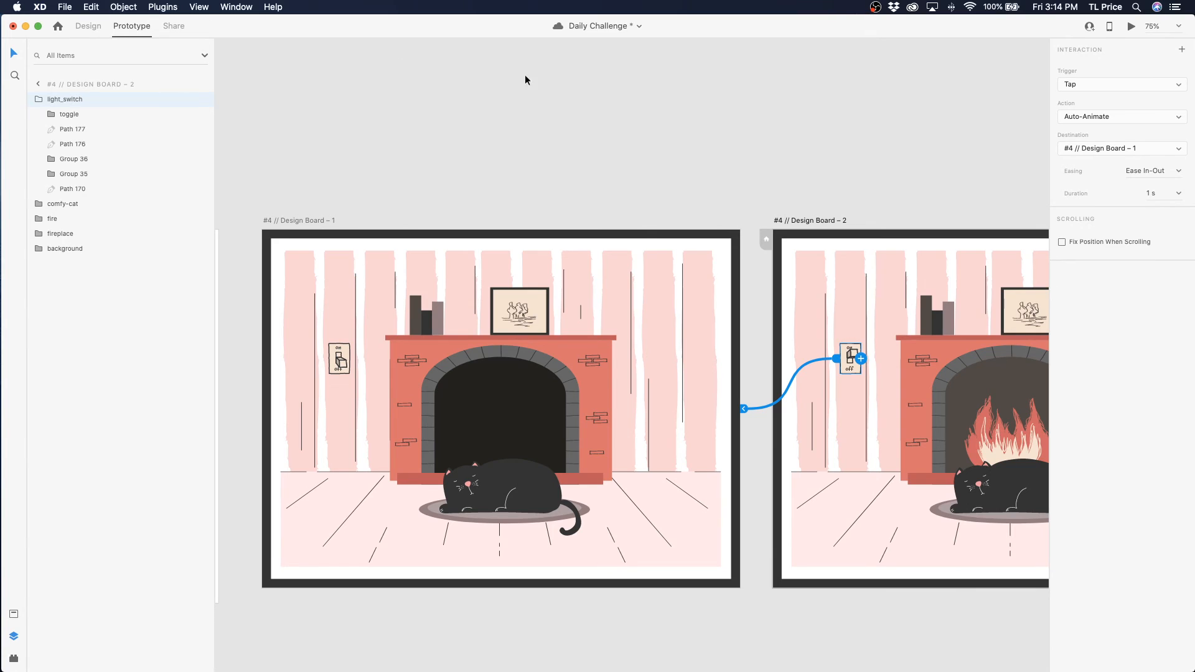
# Preview the prototype from #4 // Design Board – 1, toggle the light switch on and off repeatedly, and close the preview
pyautogui.click(274, 222)
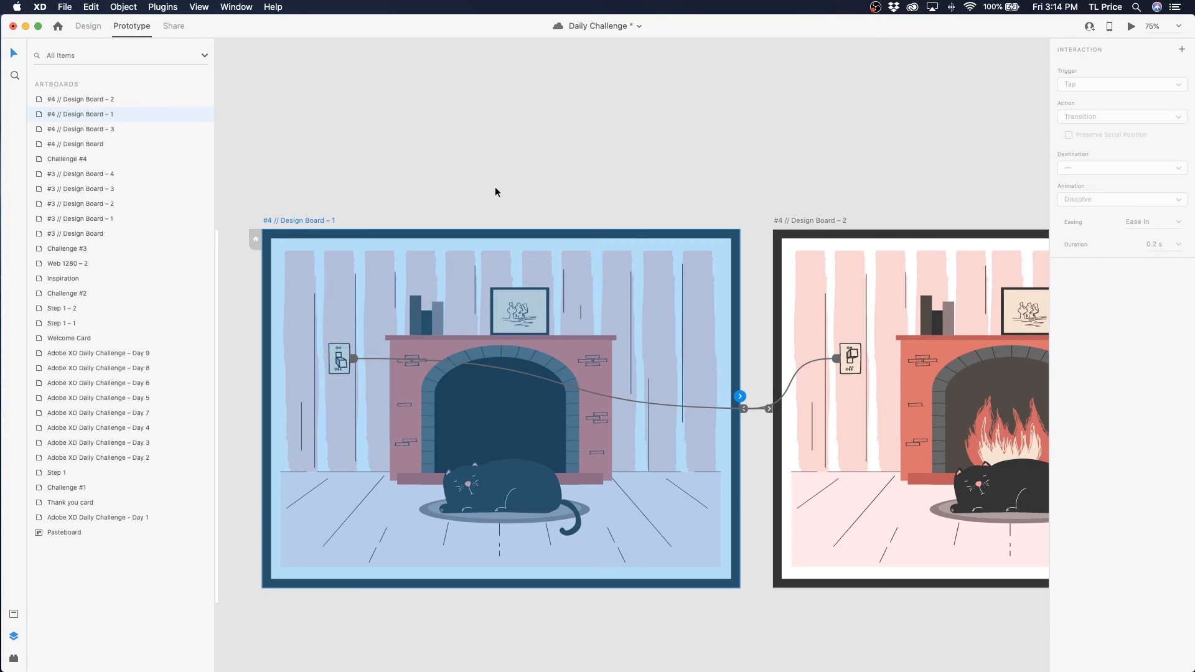
pyautogui.click(1131, 28)
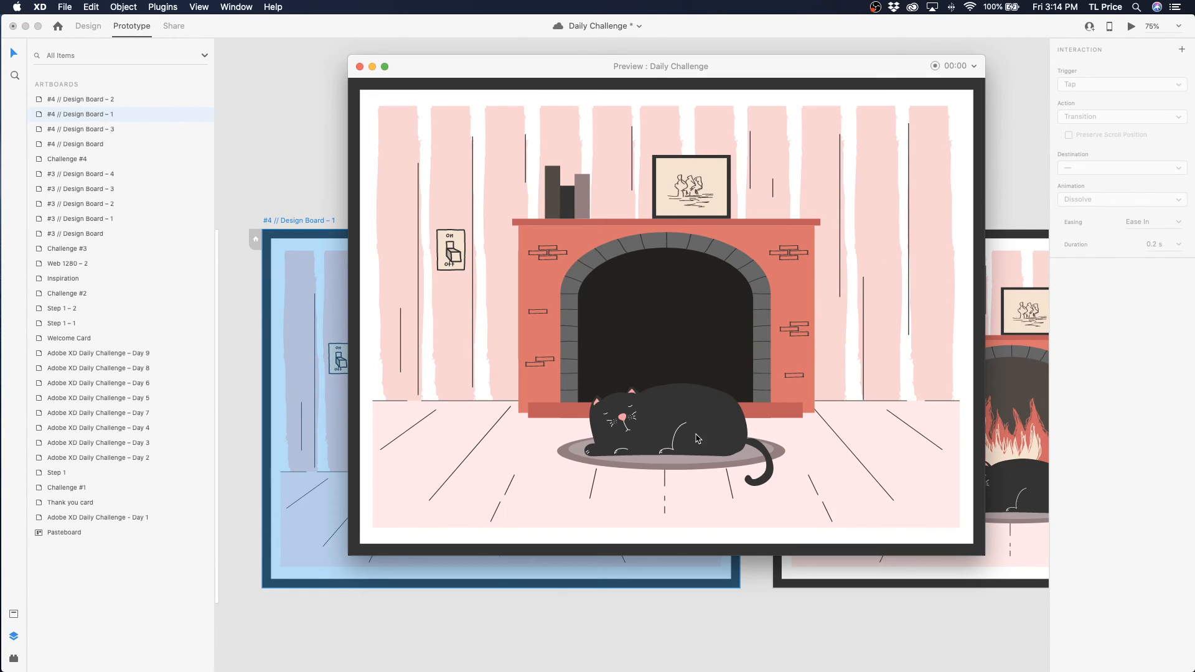
pyautogui.click(457, 260)
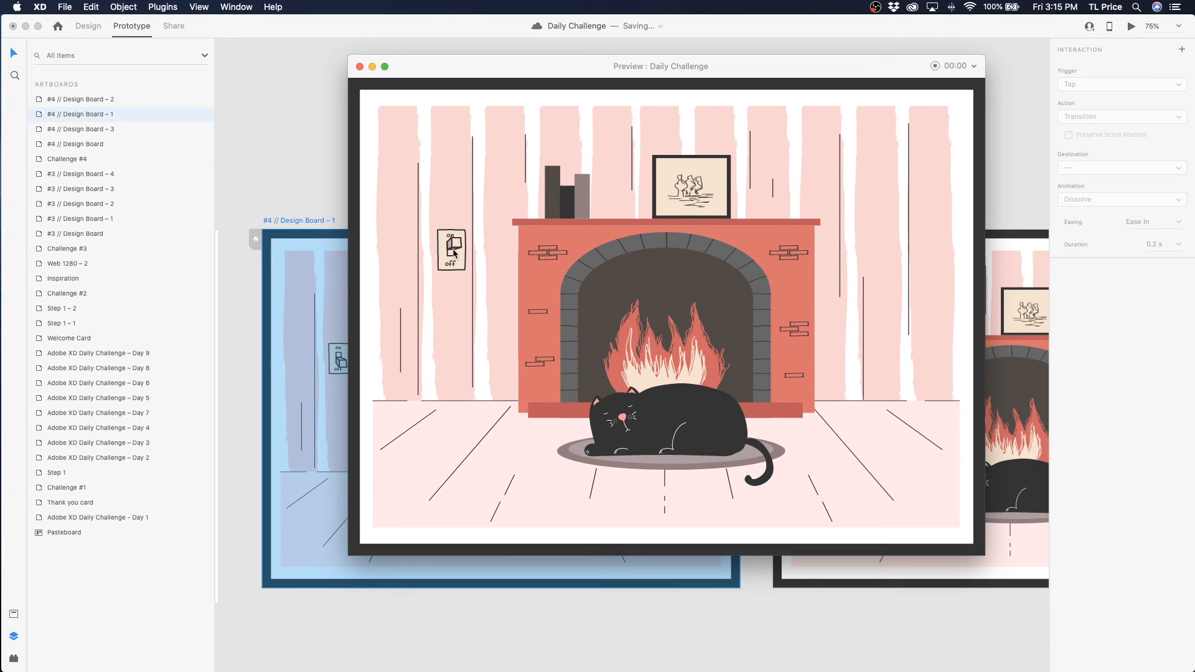
pyautogui.click(456, 260)
pyautogui.click(454, 259)
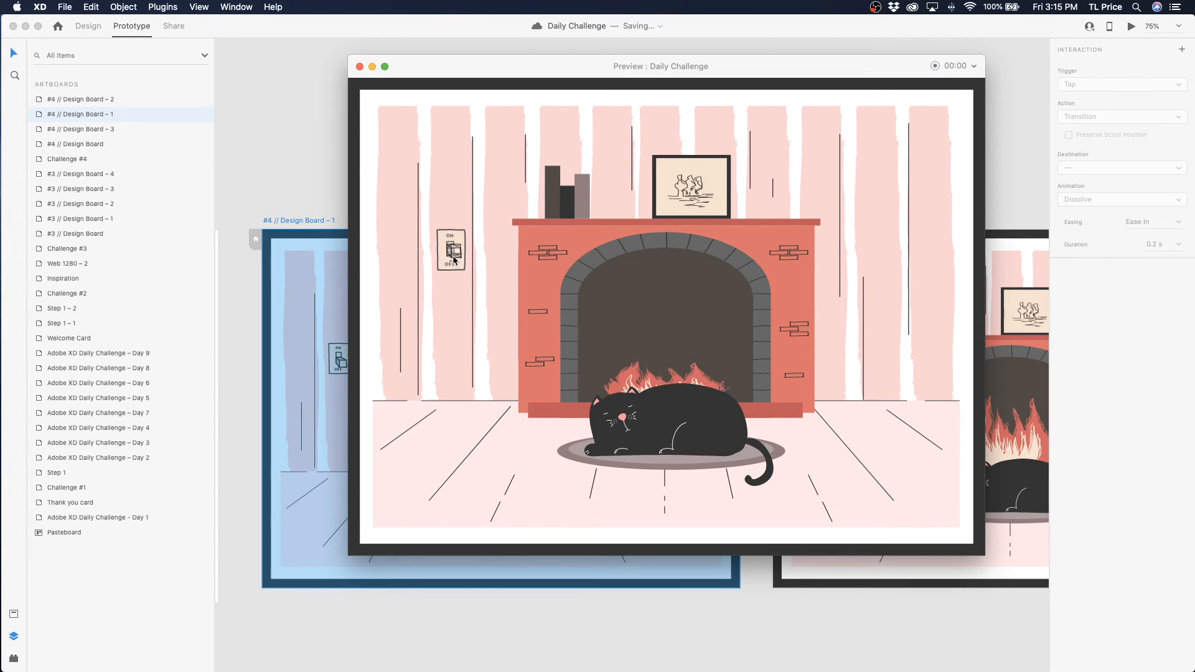
pyautogui.click(454, 251)
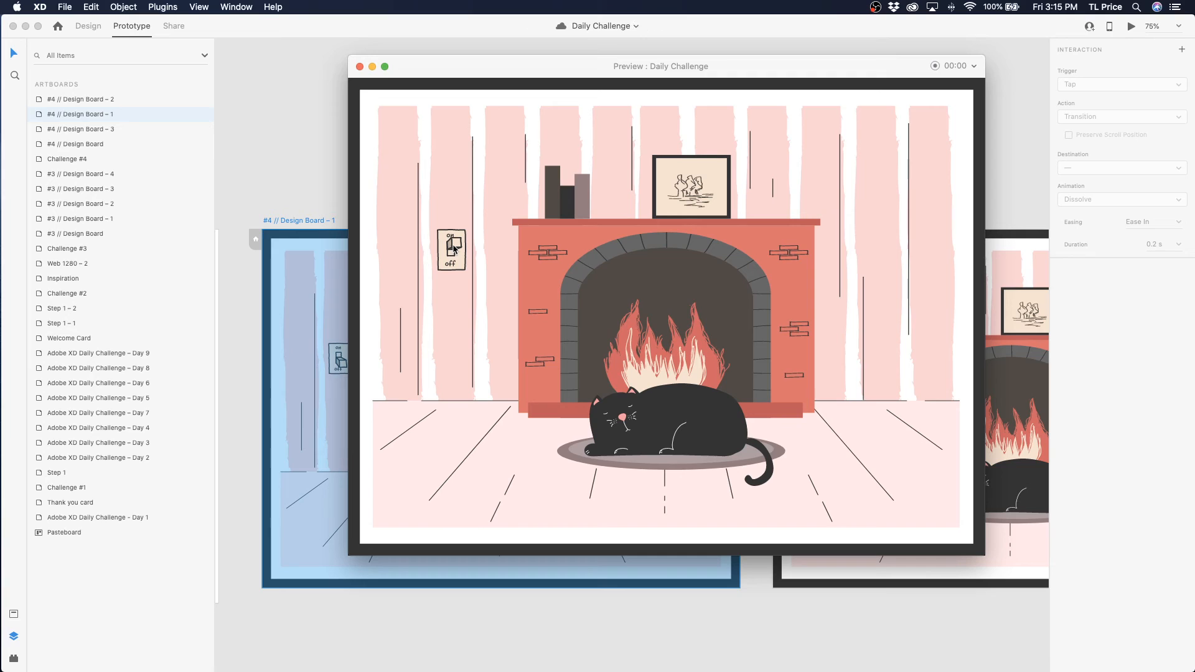
pyautogui.click(453, 261)
pyautogui.click(455, 259)
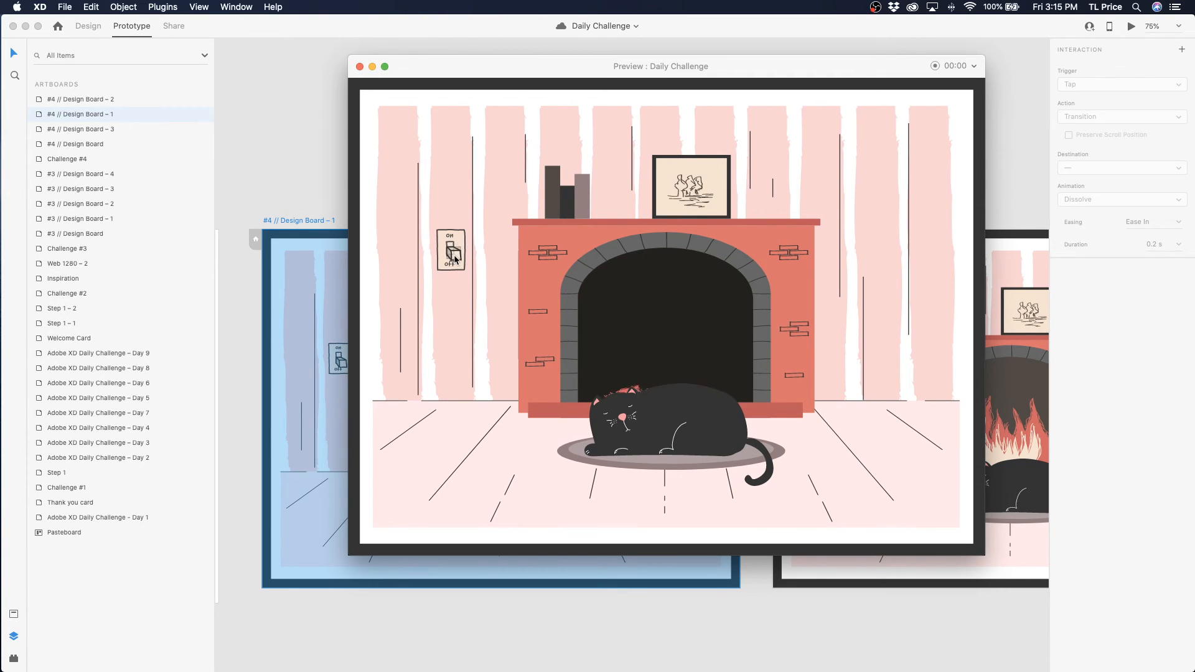
pyautogui.click(455, 251)
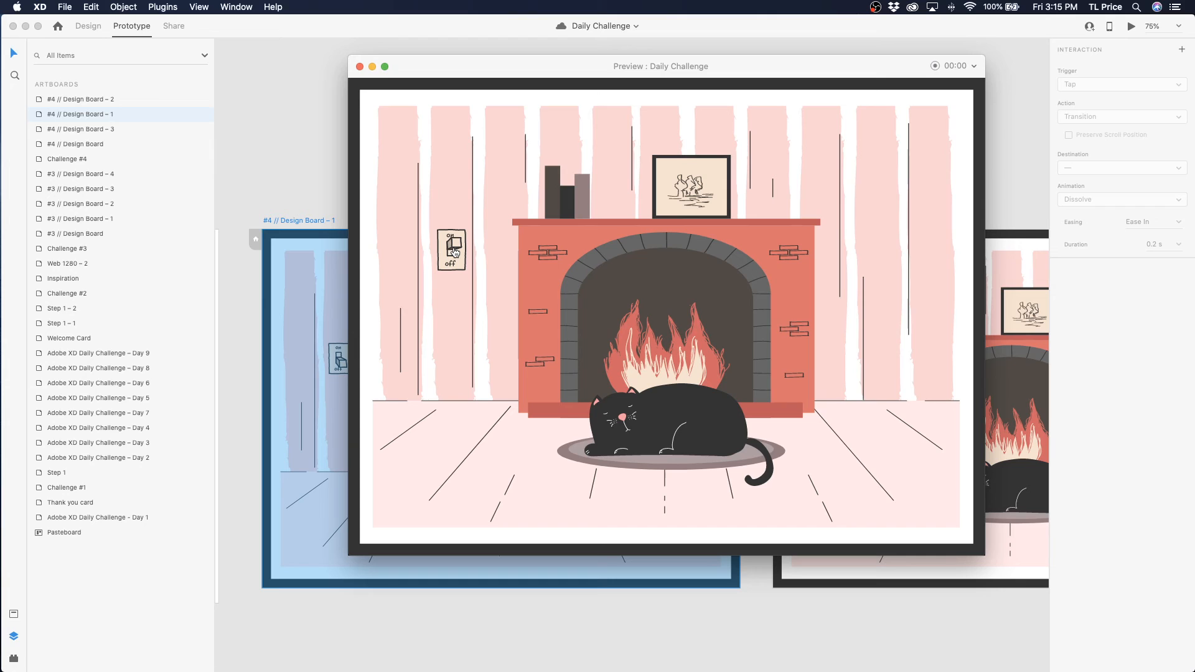
pyautogui.click(454, 252)
pyautogui.click(455, 260)
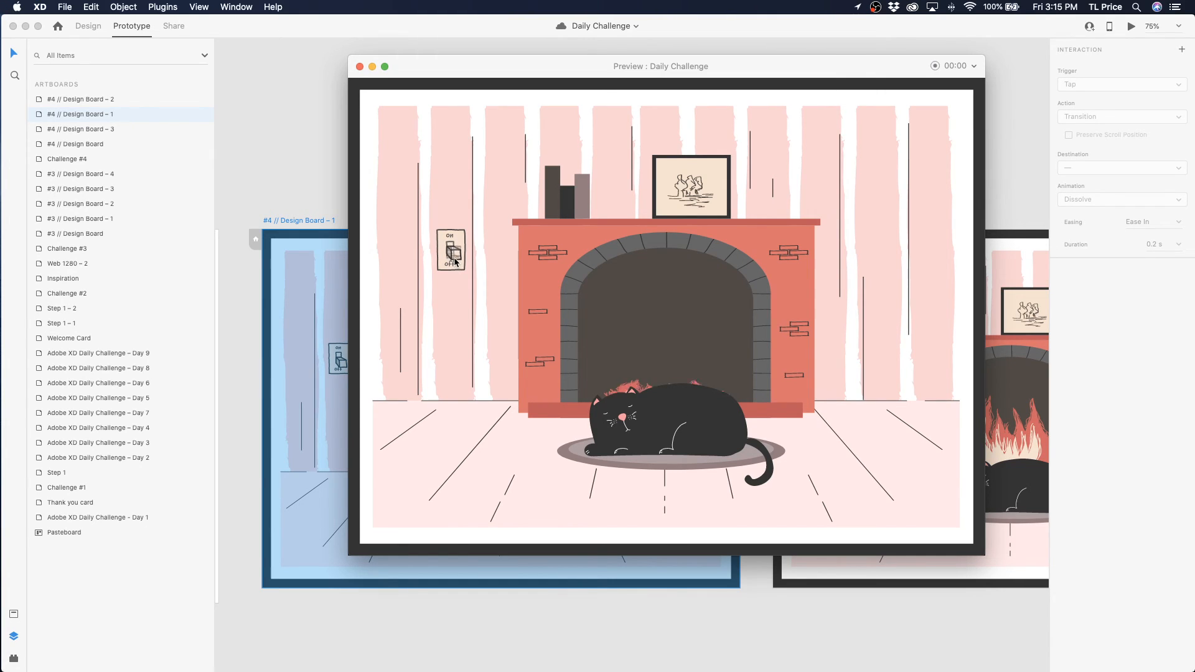
pyautogui.click(455, 262)
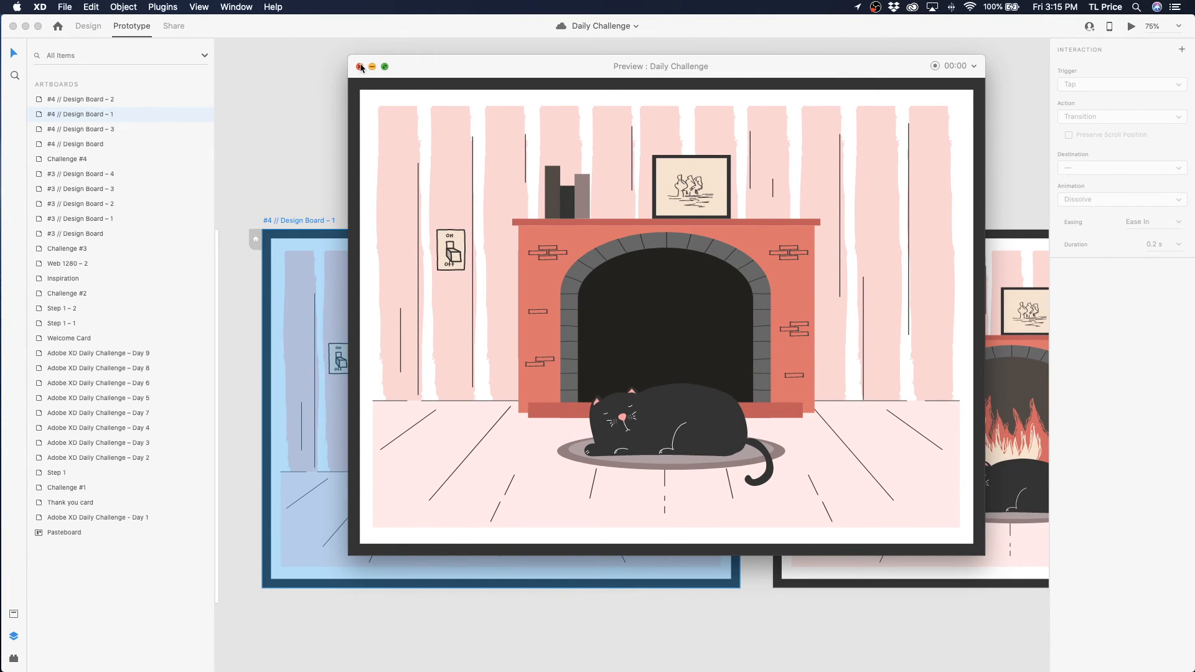
pyautogui.click(359, 67)
# Compare the layer names of the fireplace opening on #4 // Design Board – 1 and – 2
pyautogui.click(476, 464)
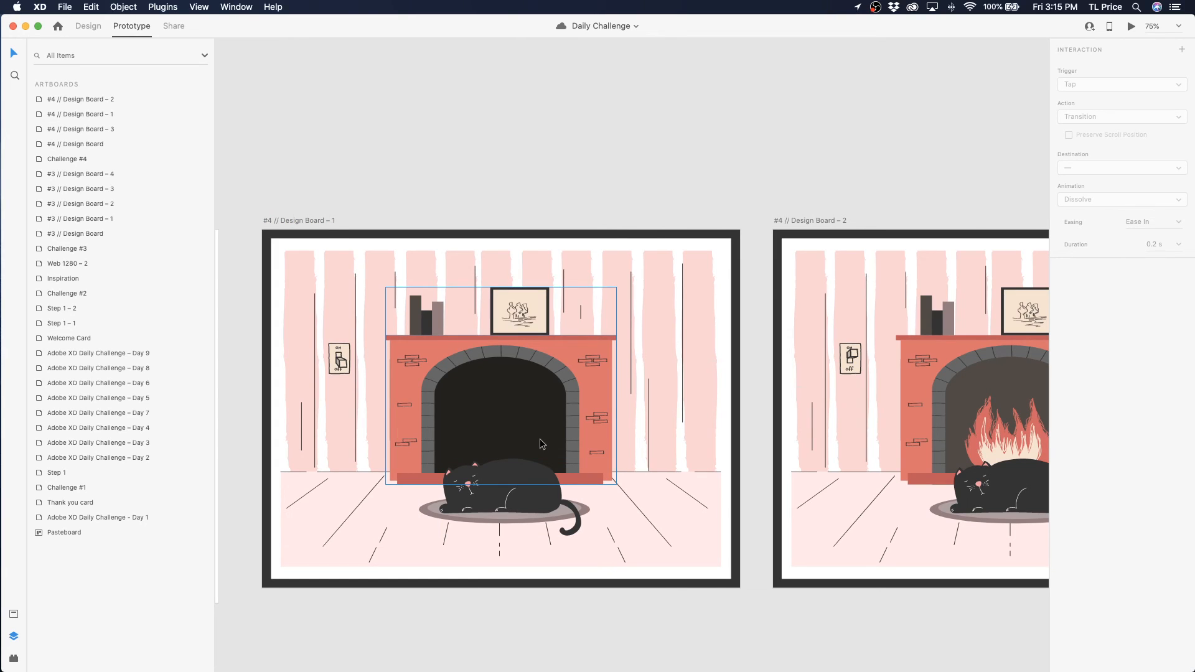
pyautogui.click(291, 222)
pyautogui.click(357, 163)
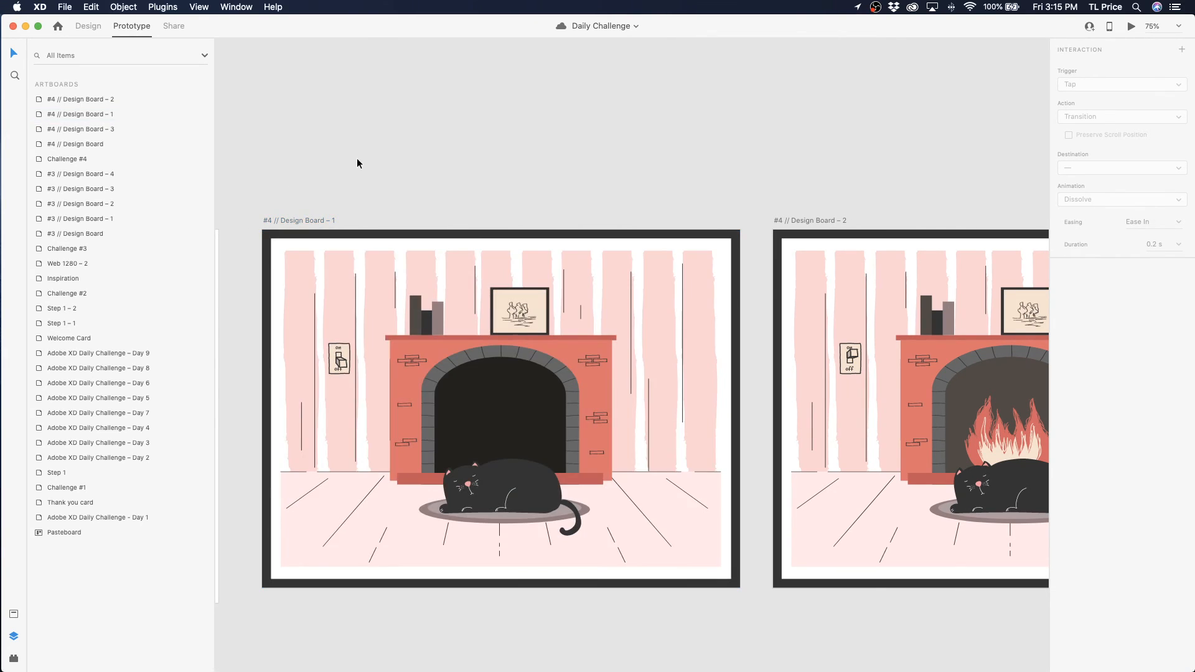
pyautogui.click(483, 411)
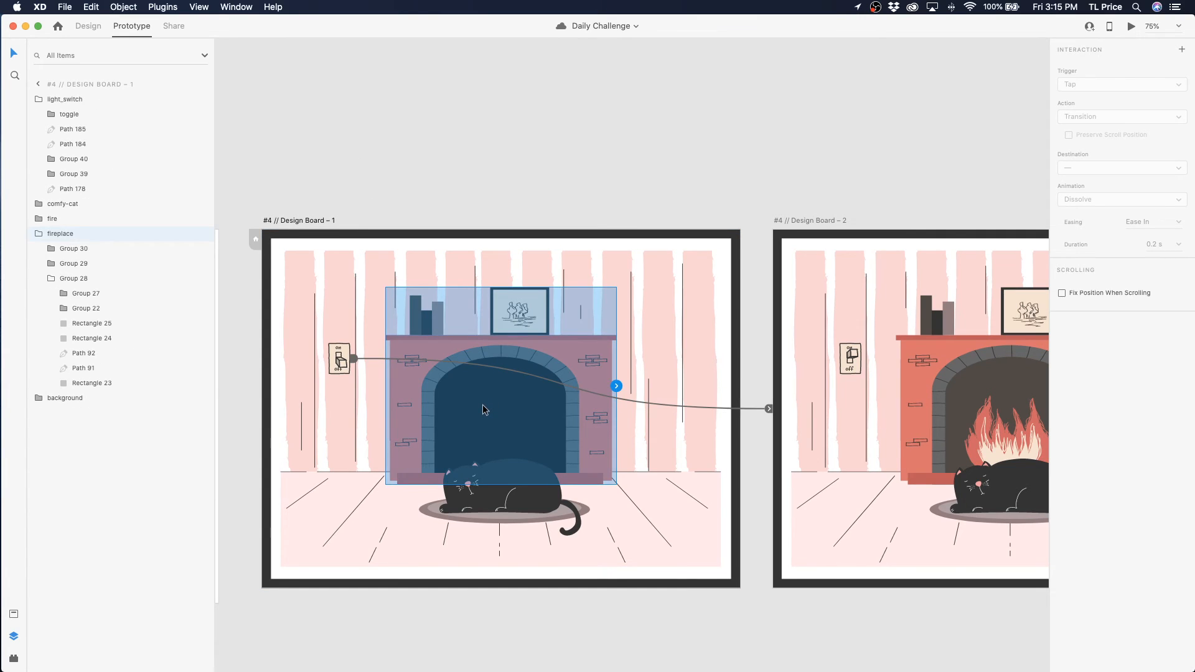
pyautogui.doubleClick(485, 412)
pyautogui.doubleClick(485, 415)
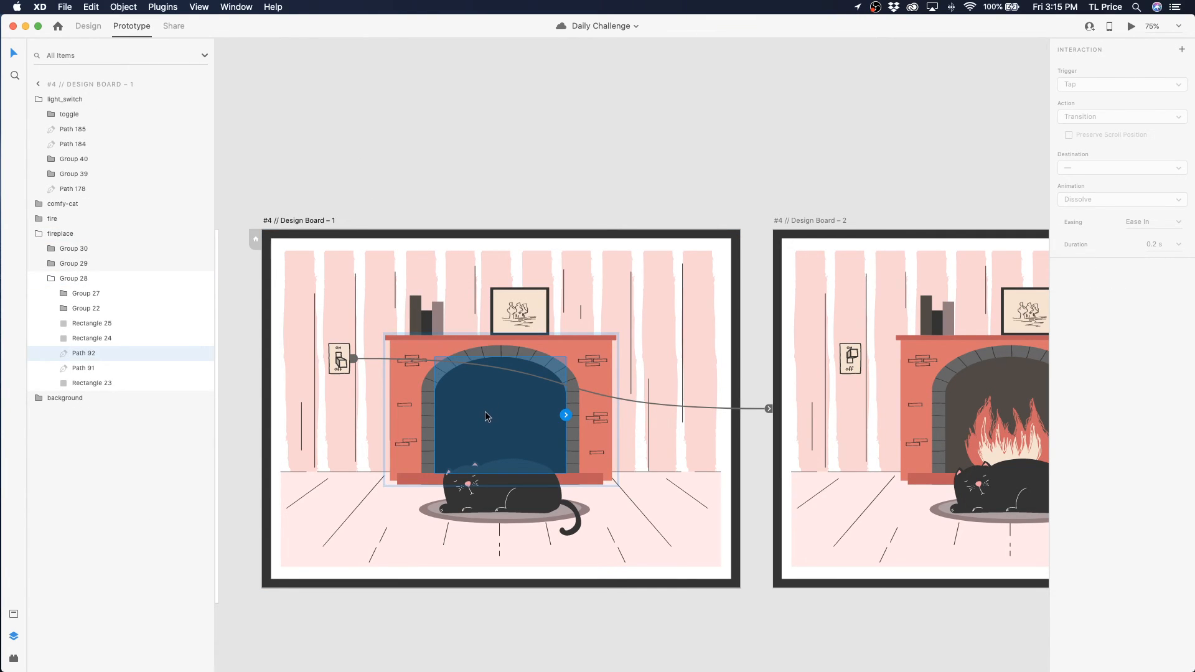
pyautogui.doubleClick(952, 408)
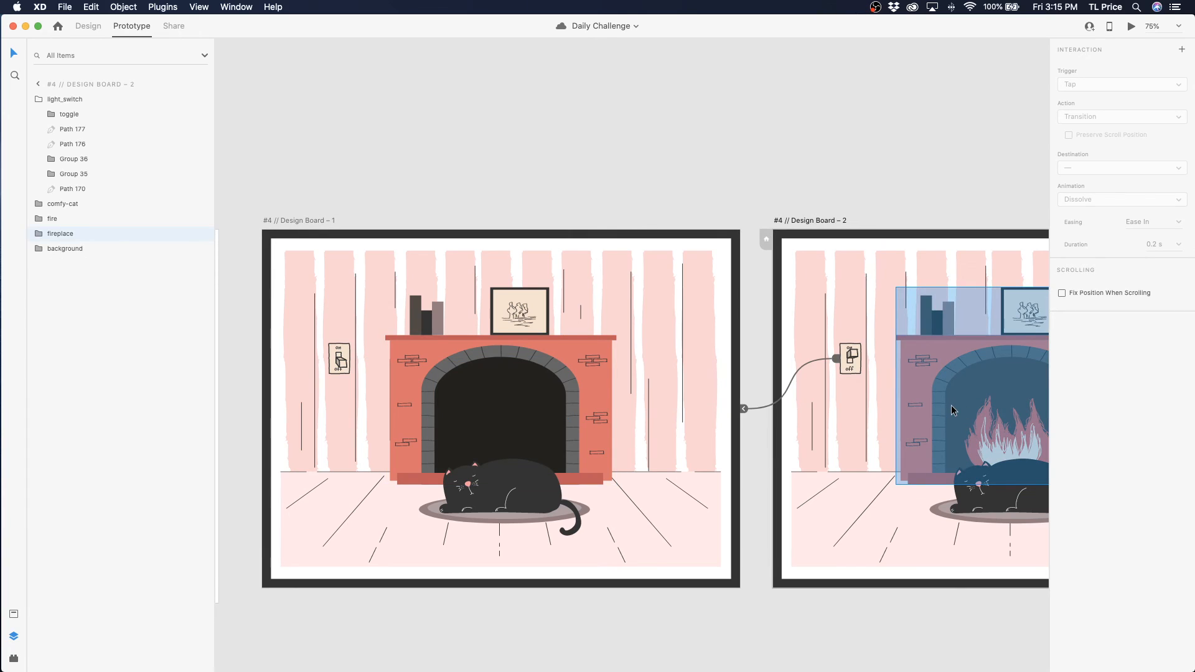
pyautogui.doubleClick(953, 405)
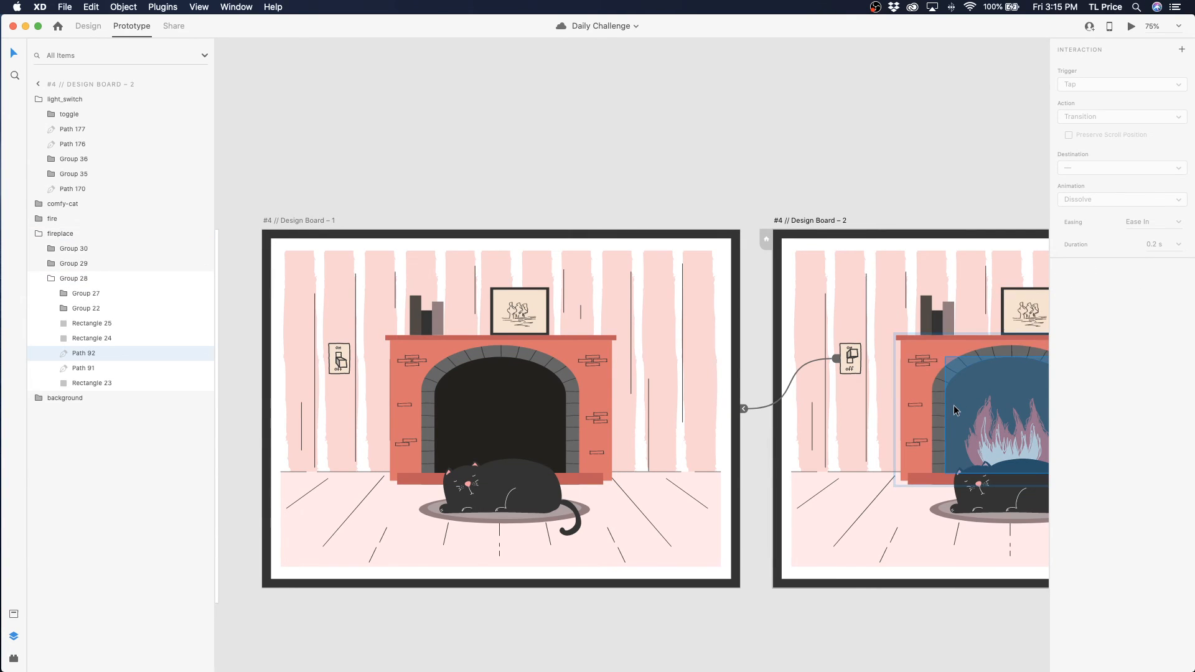
pyautogui.click(570, 195)
# Set the light switch interaction's duration on #4 // Design Board – 1 to 0.4 s
pyautogui.hscroll(3, 570, 196)
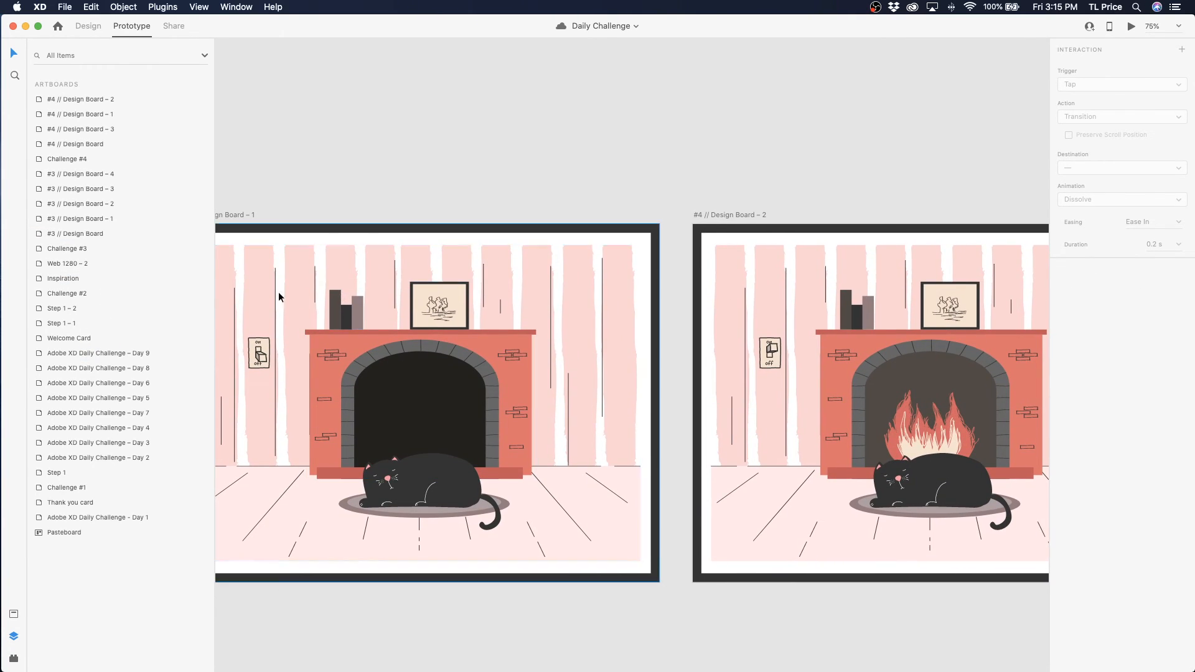
pyautogui.hscroll(-2, 305, 311)
pyautogui.click(309, 353)
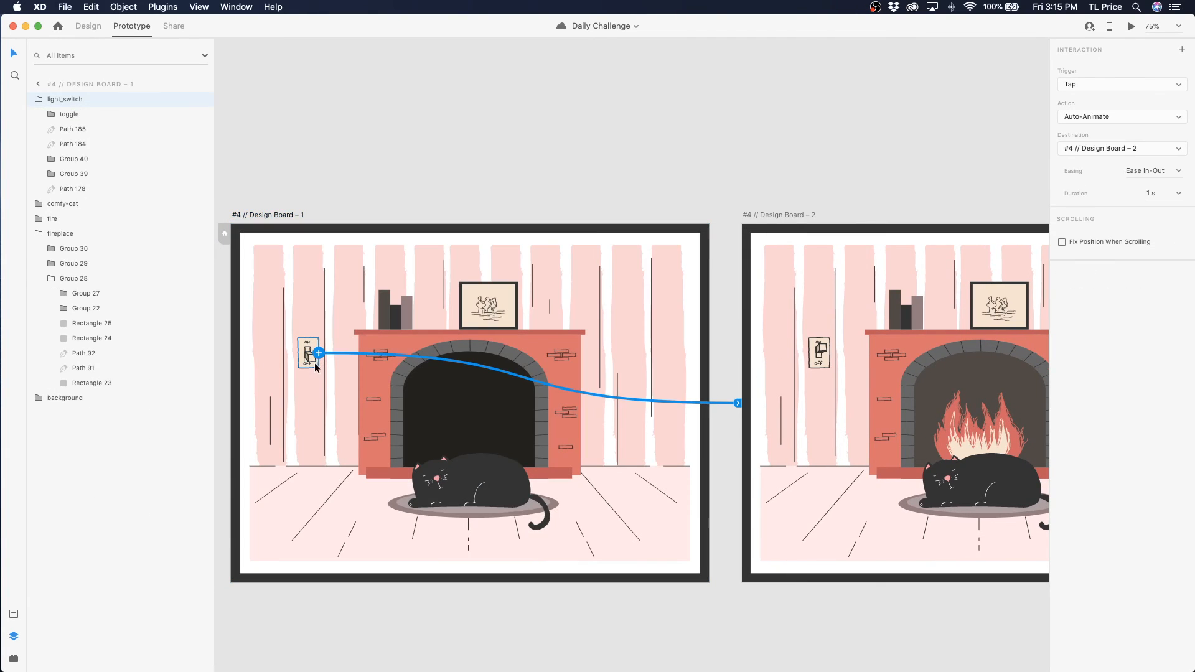
pyautogui.click(1178, 193)
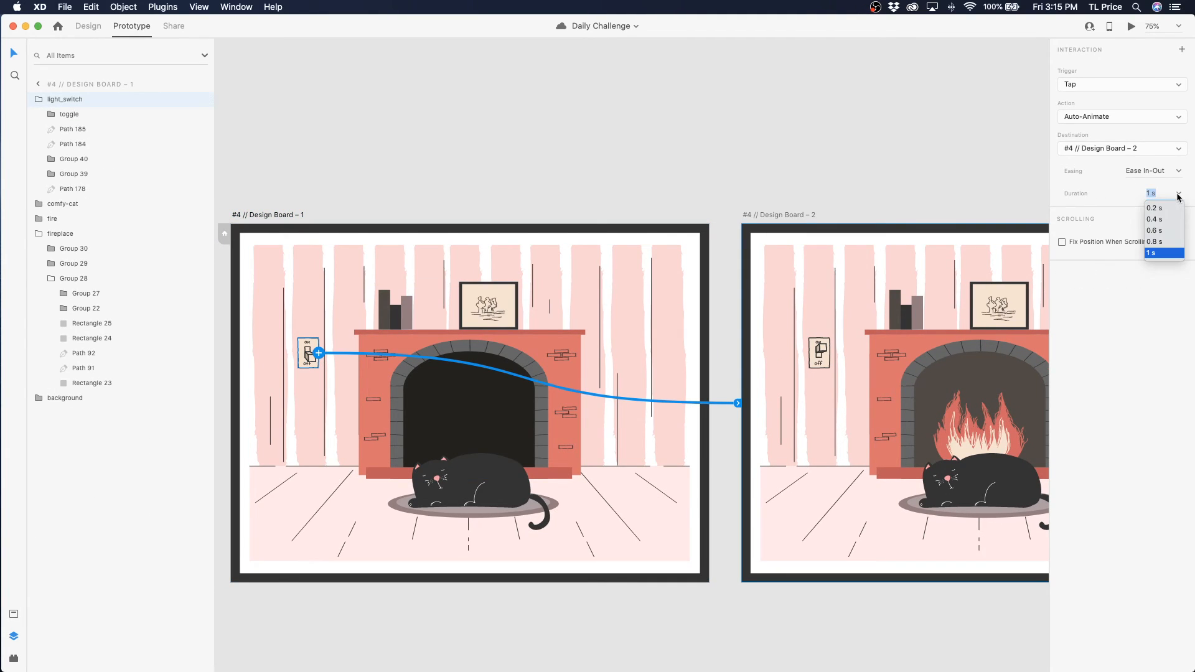
pyautogui.click(1157, 222)
# Set the light switch interaction's duration on #4 // Design Board – 2 to 0.4 s and deselect the artwork
pyautogui.click(817, 352)
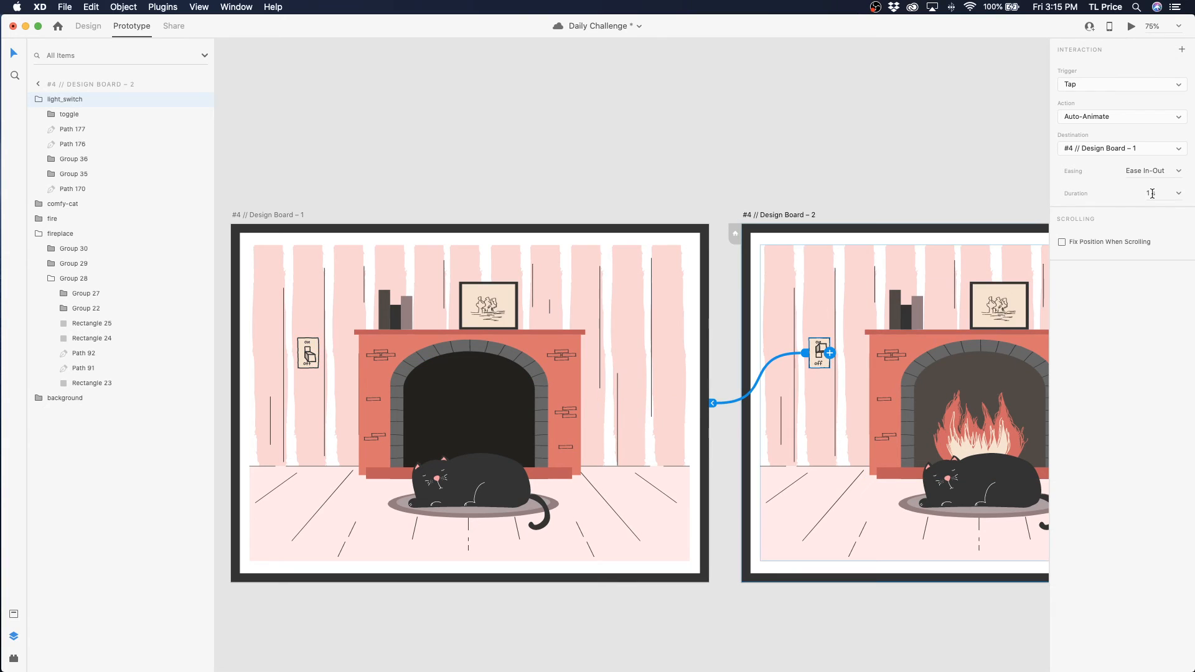
pyautogui.click(1180, 195)
pyautogui.click(1162, 221)
pyautogui.click(847, 186)
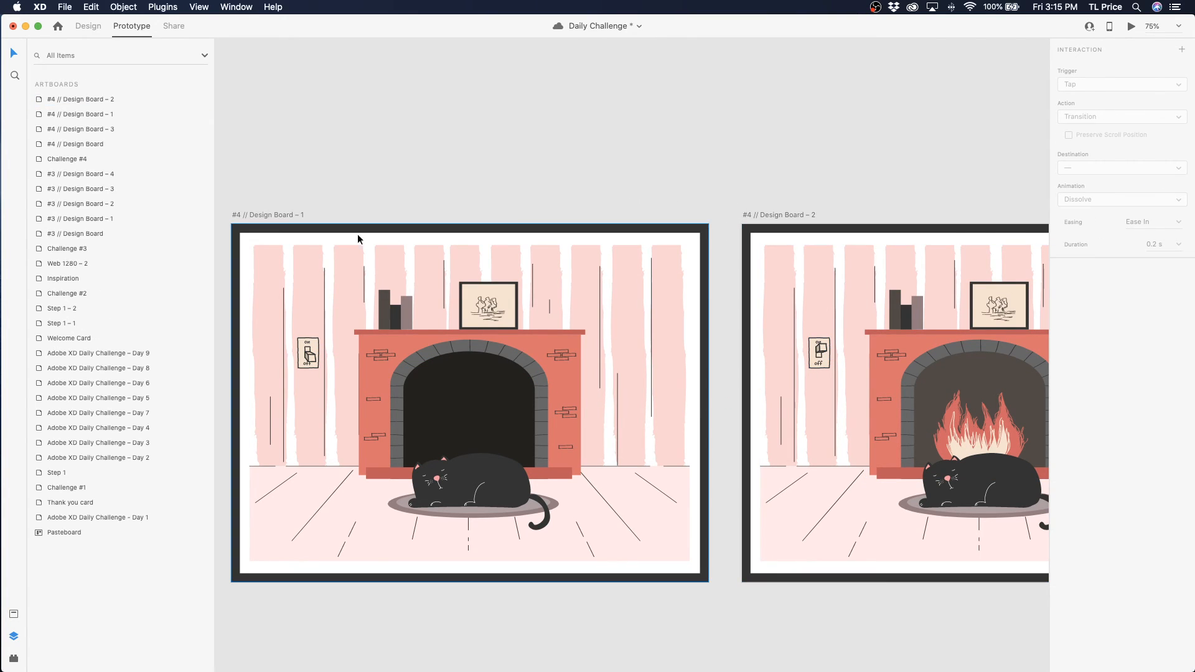
# Preview the faster light switch animation from #4 // Design Board – 1 and close the preview
pyautogui.click(277, 216)
pyautogui.click(1131, 27)
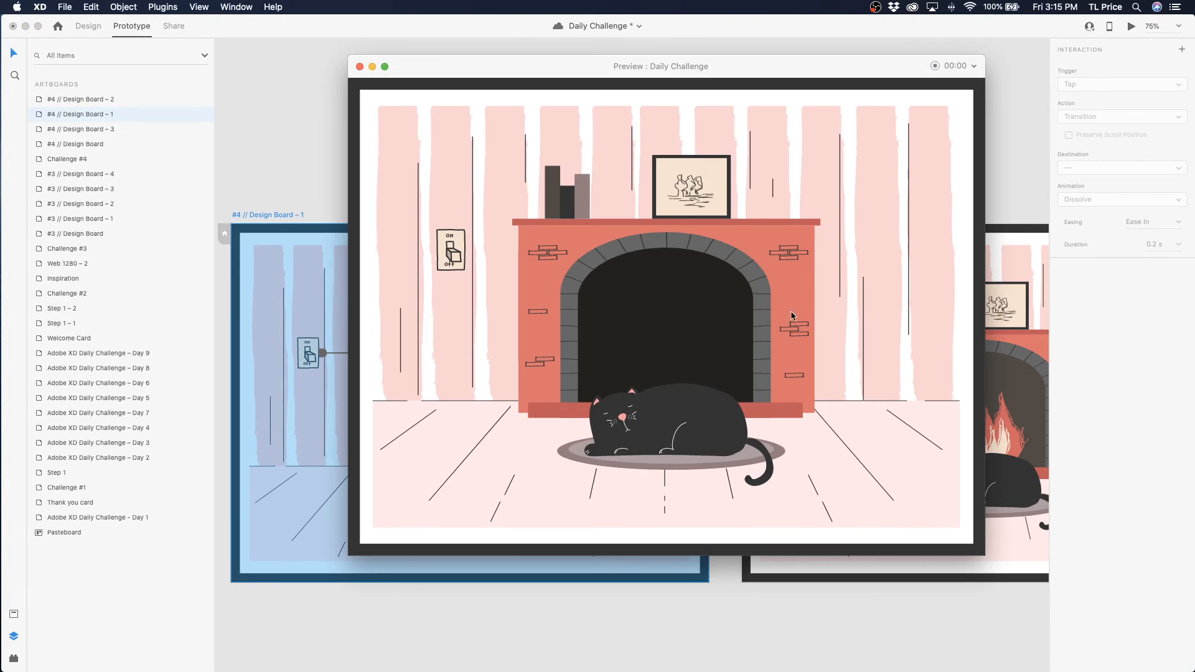
pyautogui.click(457, 249)
pyautogui.click(457, 248)
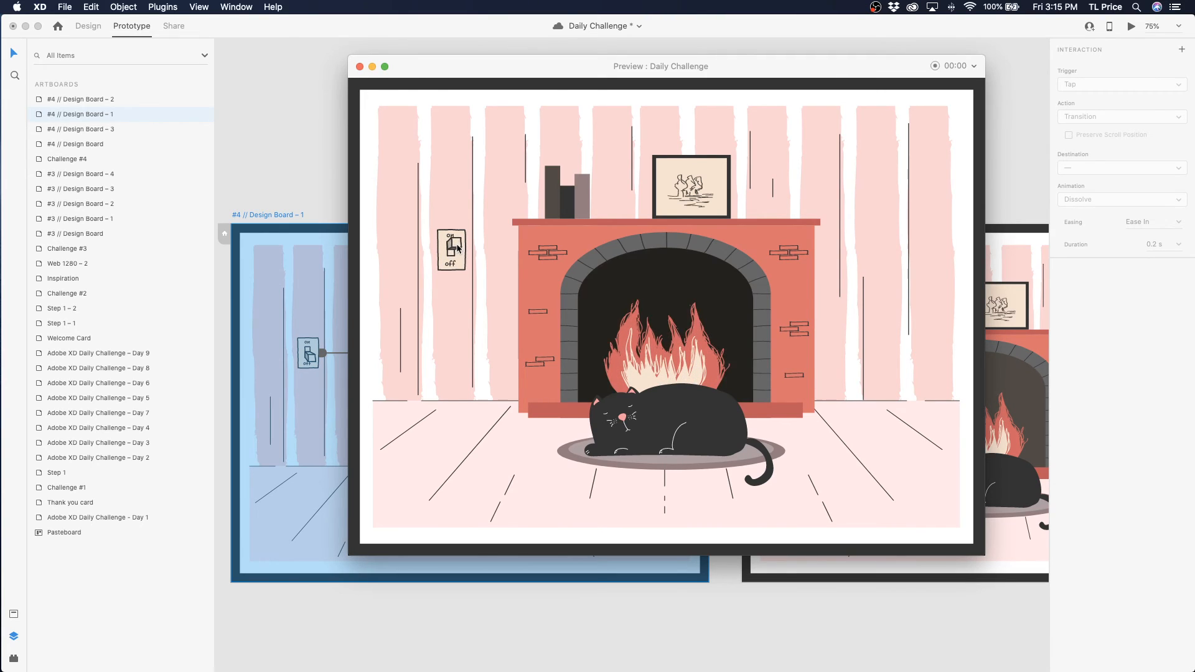
pyautogui.click(457, 249)
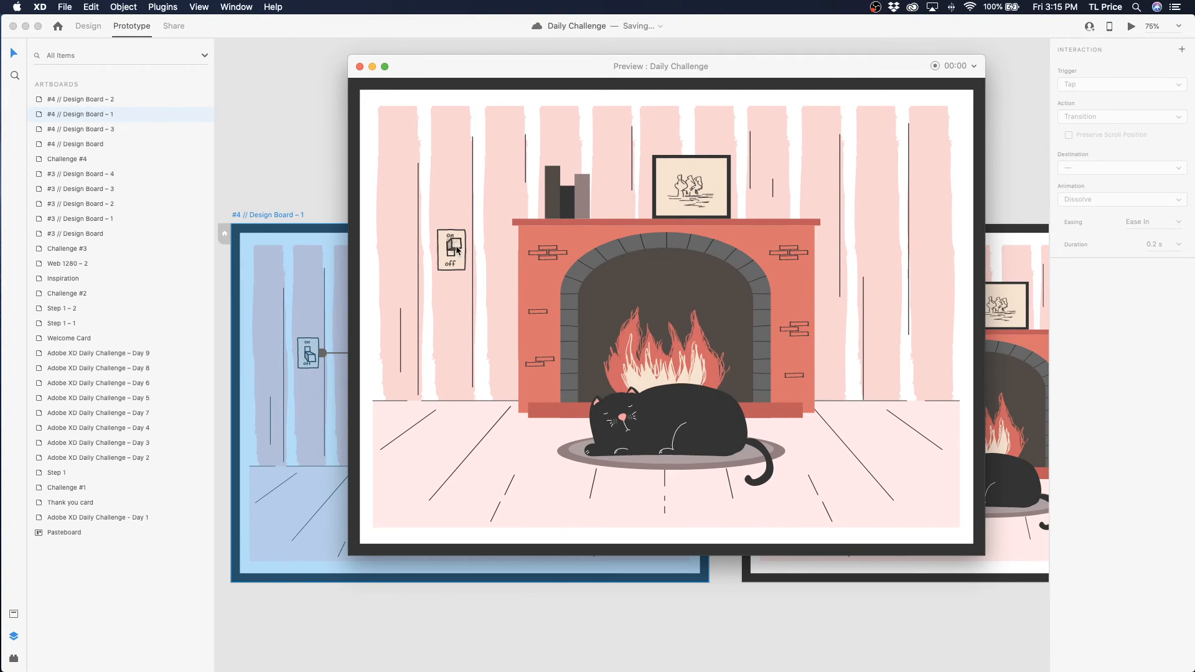
pyautogui.click(360, 66)
pyautogui.hscroll(5, 749, 408)
pyautogui.click(783, 211)
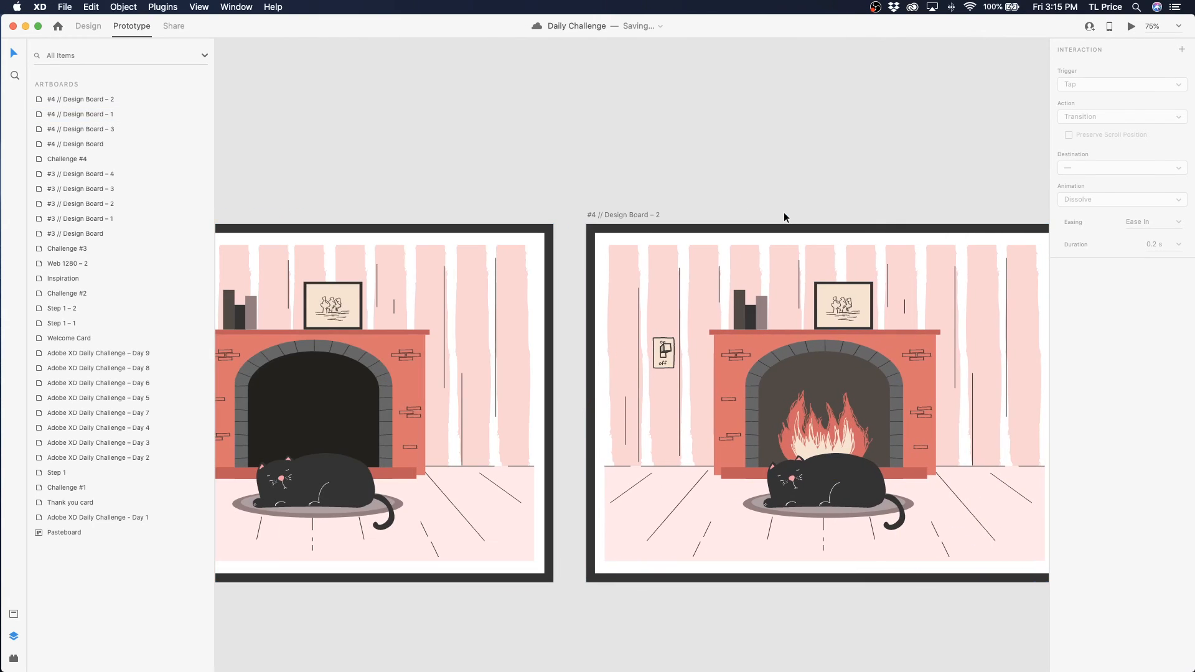
pyautogui.click(628, 214)
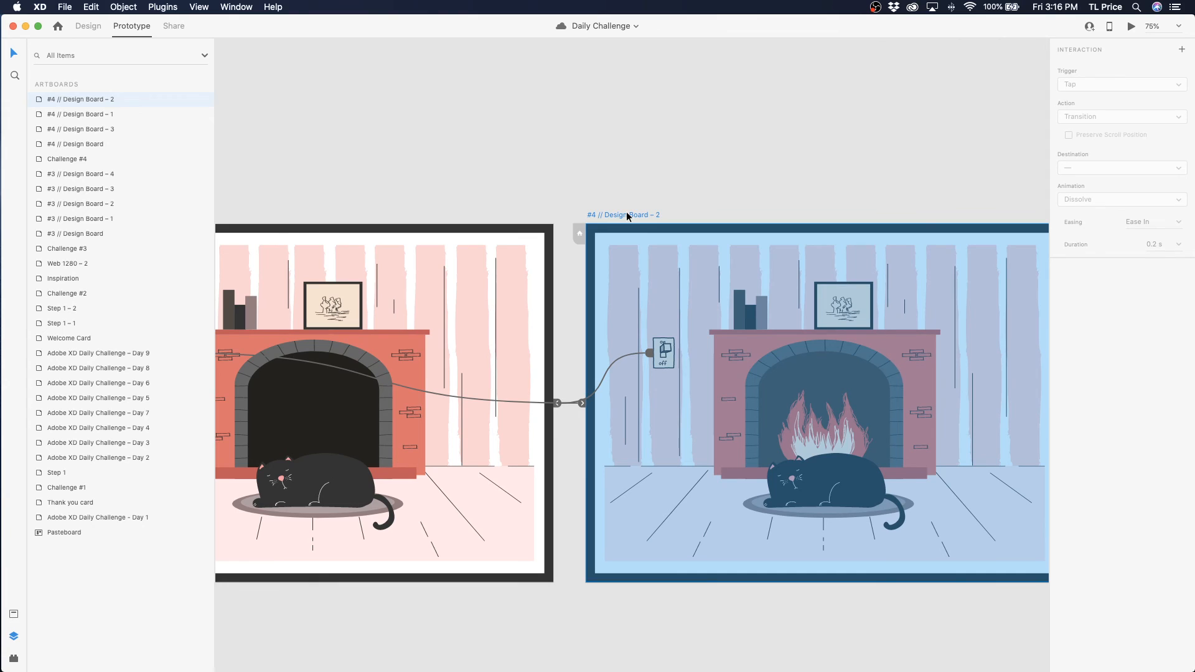
pyautogui.hscroll(8, 627, 216)
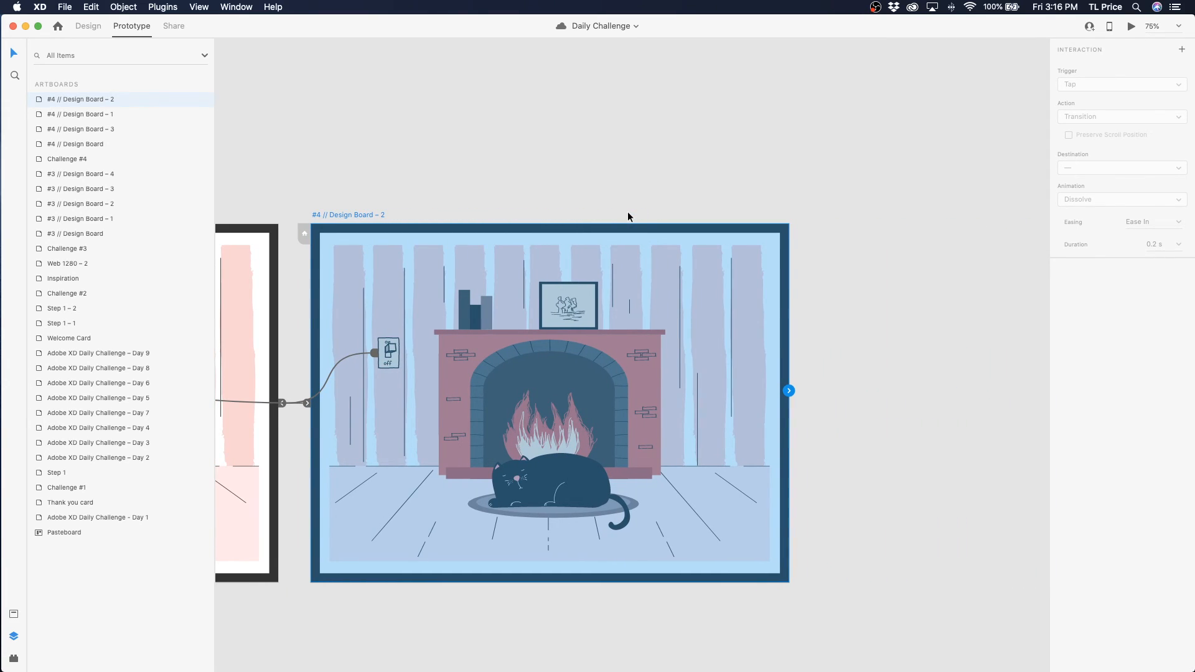
pyautogui.click(627, 213)
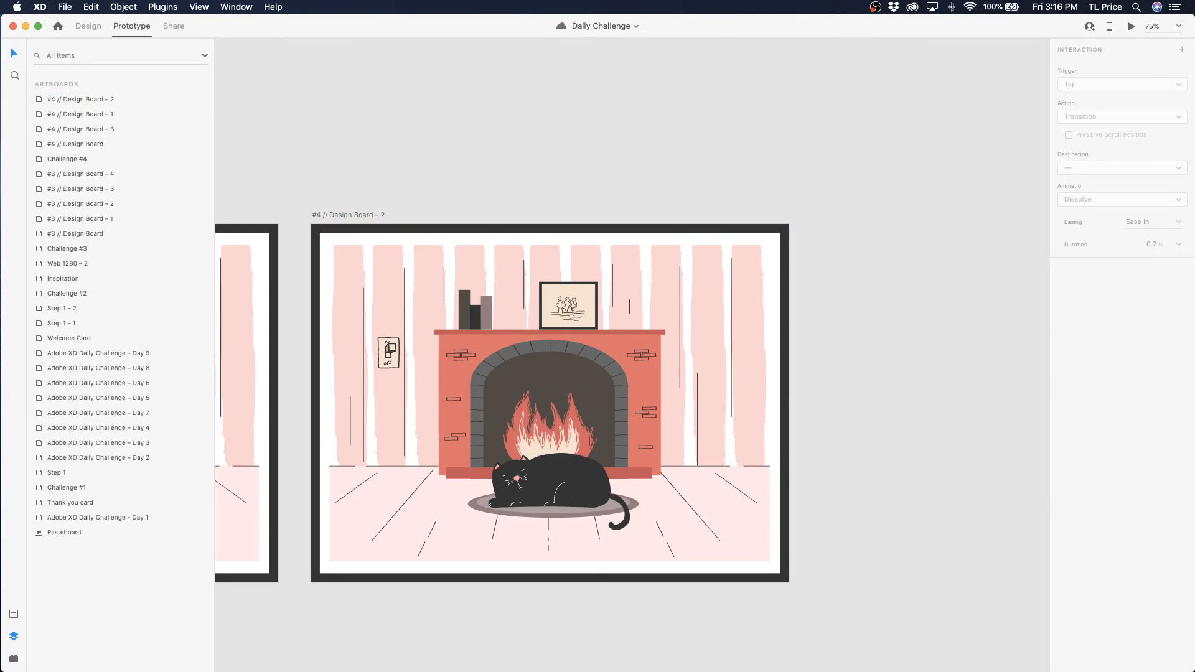
# Switch to Illustrator and apply Free Distort to the second flame on the top row, stretching its upper-left corner outward and lowering its upper-right corner
pyautogui.moveTo(626, 657)
pyautogui.click(695, 656)
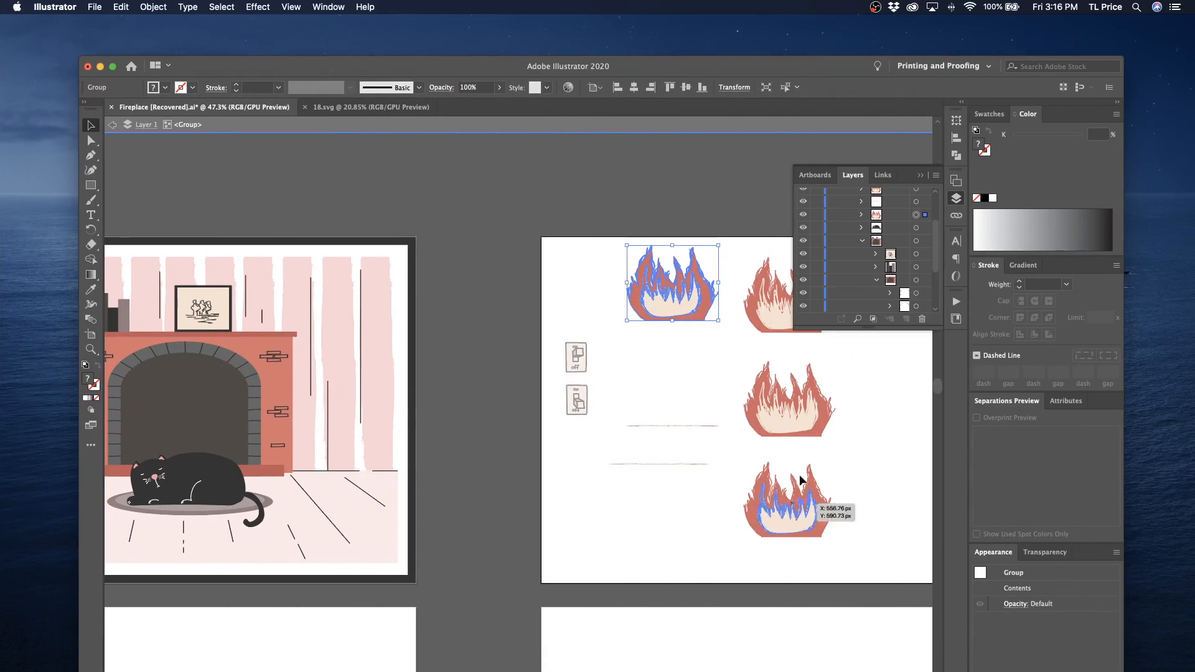
pyautogui.click(780, 328)
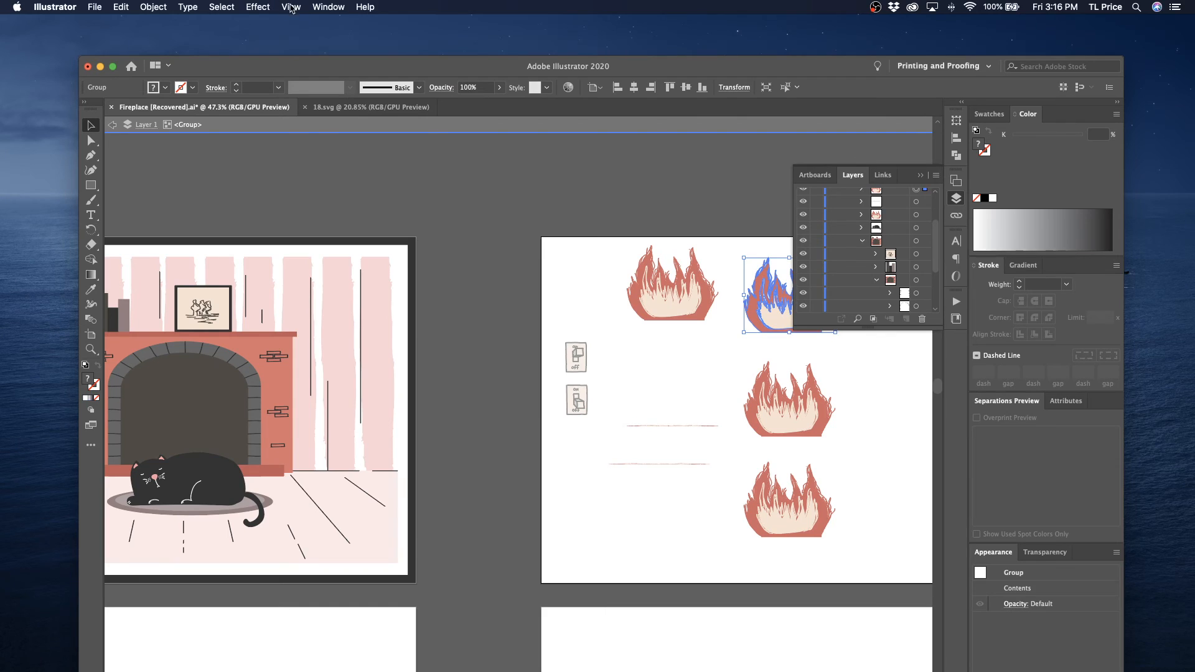
pyautogui.click(291, 6)
pyautogui.moveTo(242, 4)
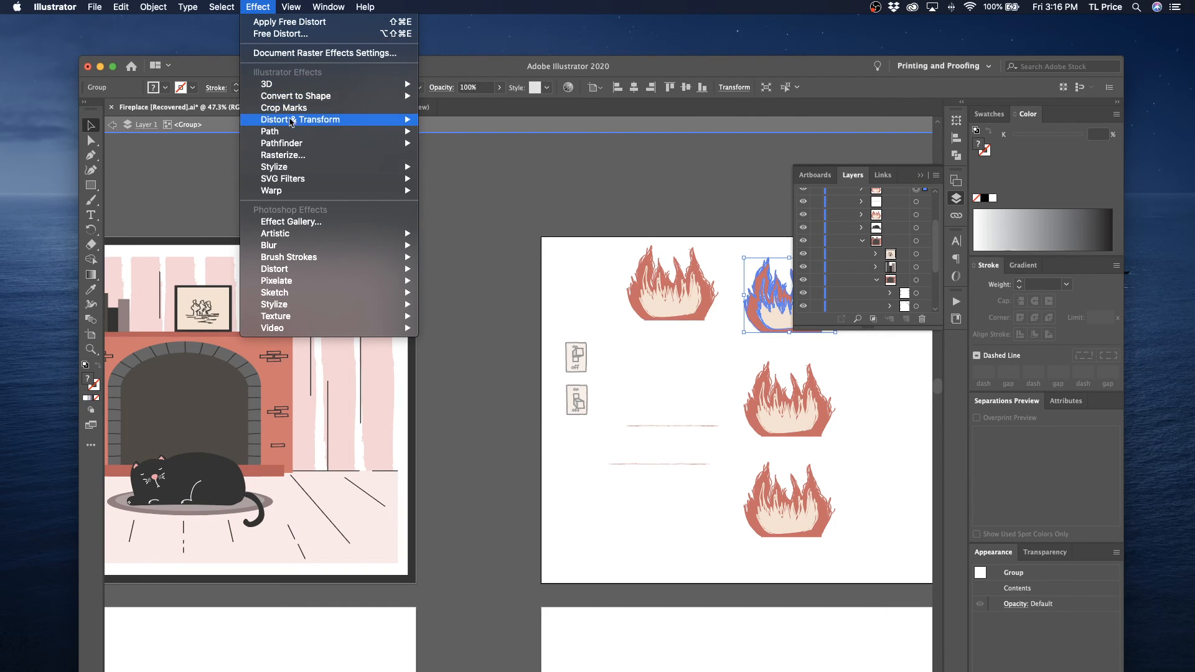
pyautogui.moveTo(308, 121)
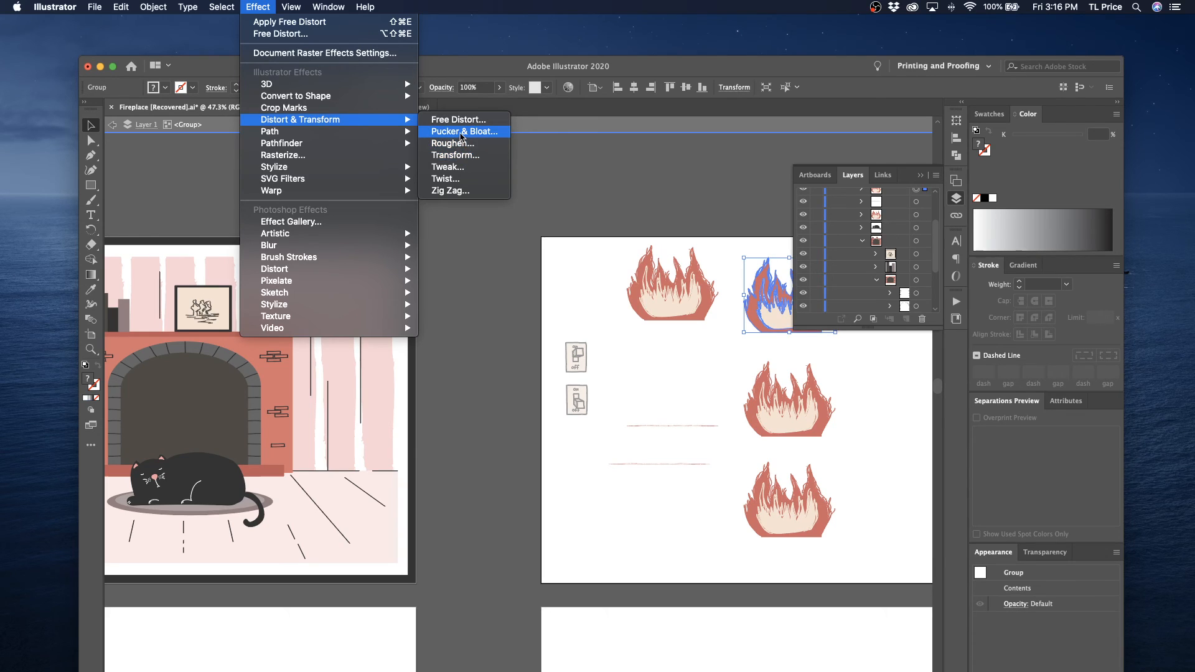
pyautogui.click(458, 119)
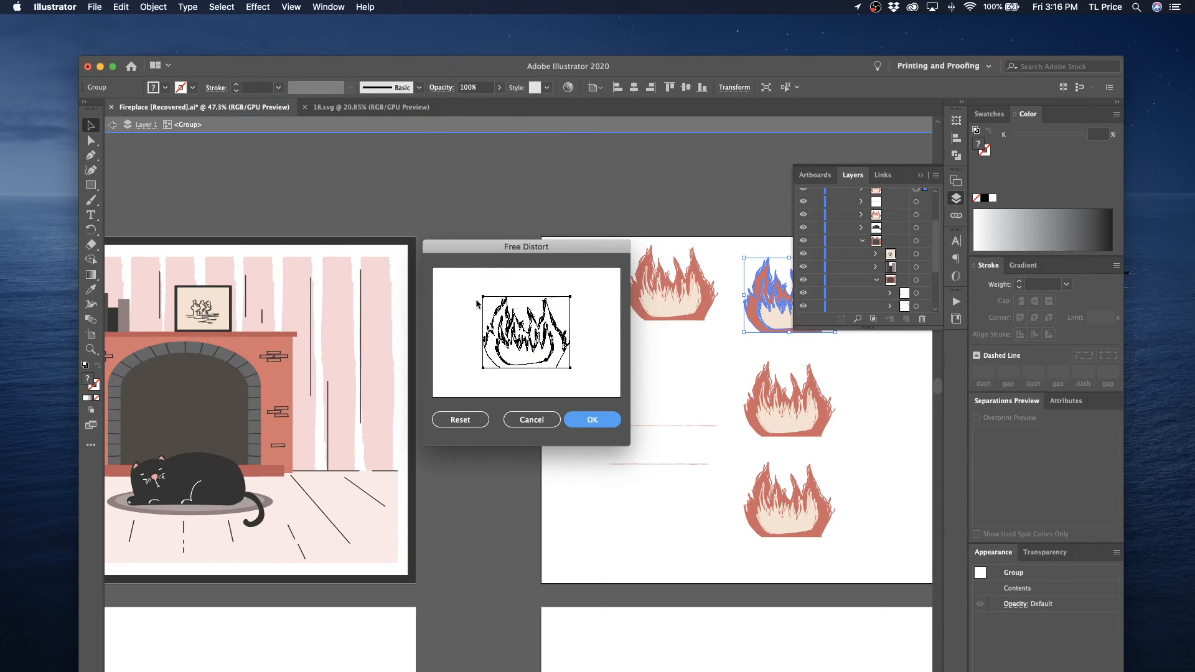
pyautogui.moveTo(483, 298); pyautogui.dragTo(479, 288)
pyautogui.moveTo(570, 296); pyautogui.dragTo(574, 309)
pyautogui.click(591, 420)
# Apply Free Distort to the middle flame copy, lowering its upper-left corner and stretching its upper-right corner outward
pyautogui.moveTo(775, 315); pyautogui.dragTo(775, 420)
pyautogui.click(266, 6)
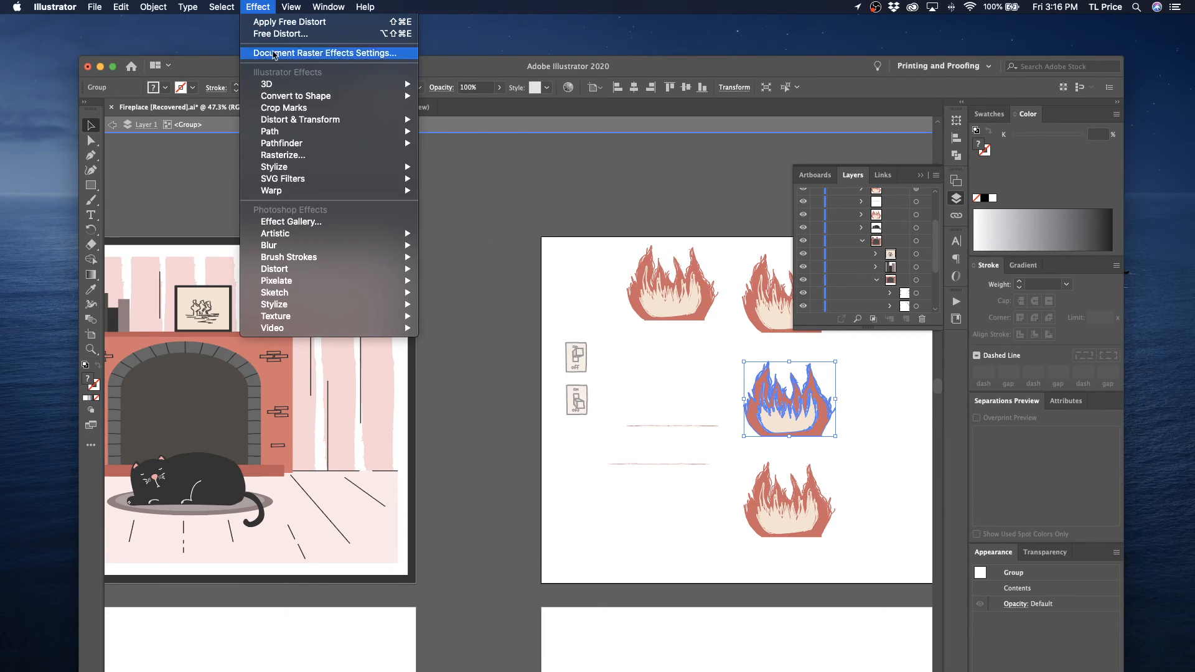
pyautogui.moveTo(299, 122)
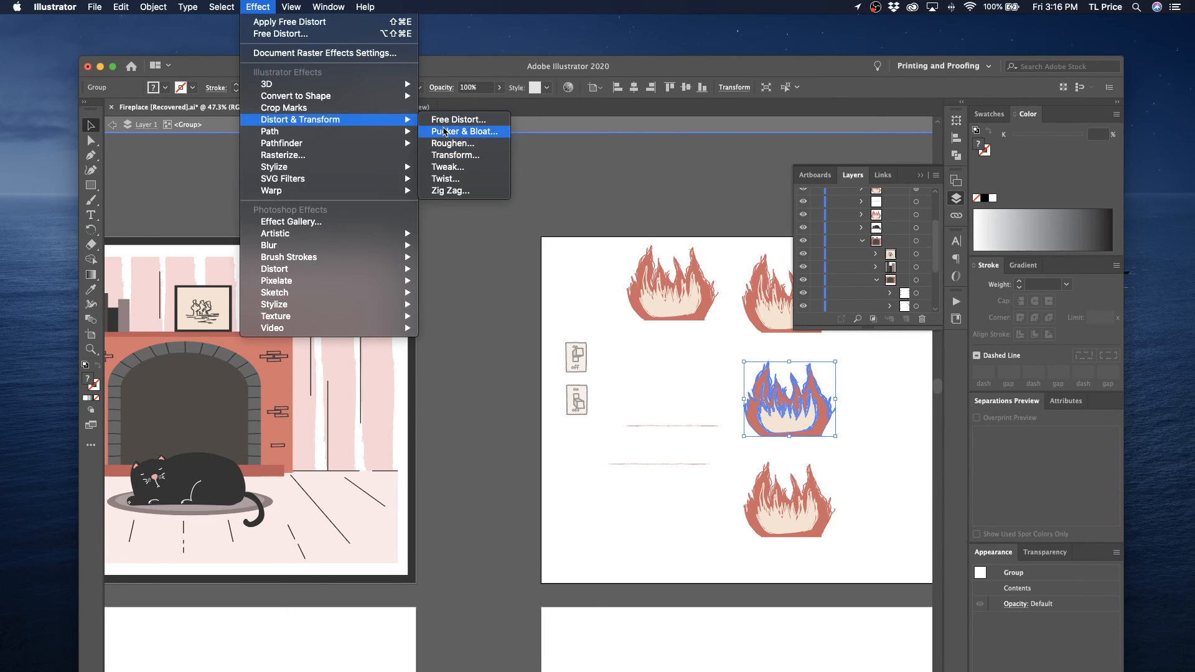
pyautogui.click(446, 119)
pyautogui.moveTo(484, 297); pyautogui.dragTo(483, 316)
pyautogui.moveTo(570, 296); pyautogui.dragTo(581, 296)
pyautogui.moveTo(482, 317); pyautogui.dragTo(481, 316)
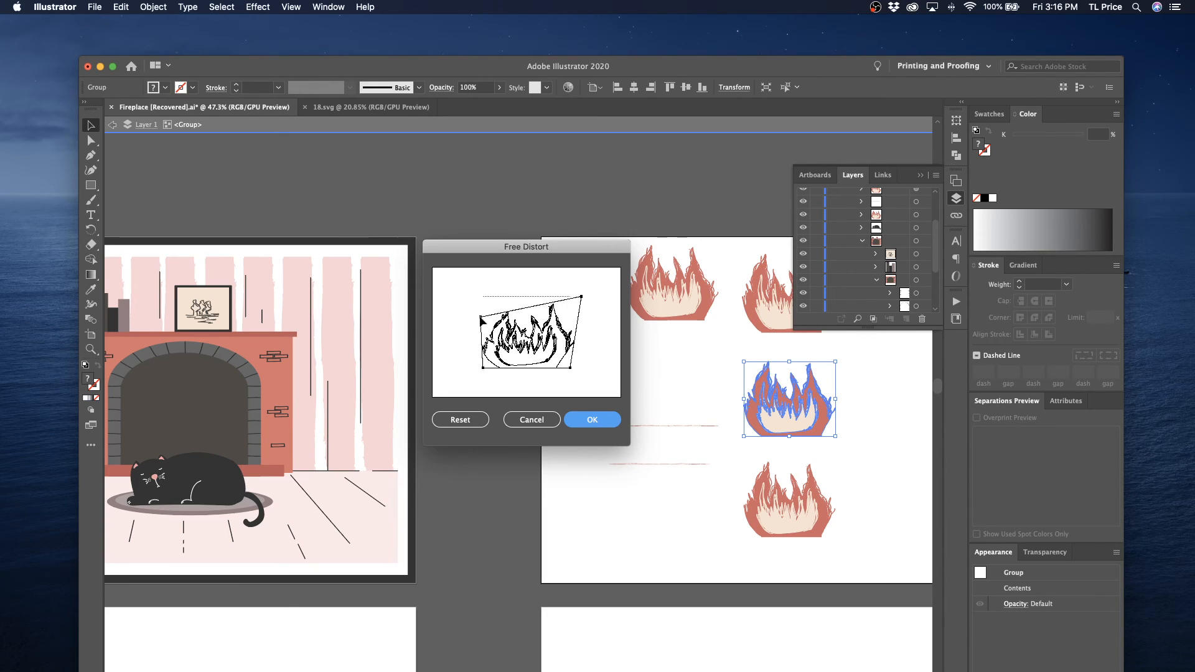
pyautogui.click(596, 421)
# Apply Free Distort to the lowest flame copy, pulling both upper corners inward and down, and deselect it
pyautogui.click(809, 516)
pyautogui.click(292, 7)
pyautogui.moveTo(258, 7)
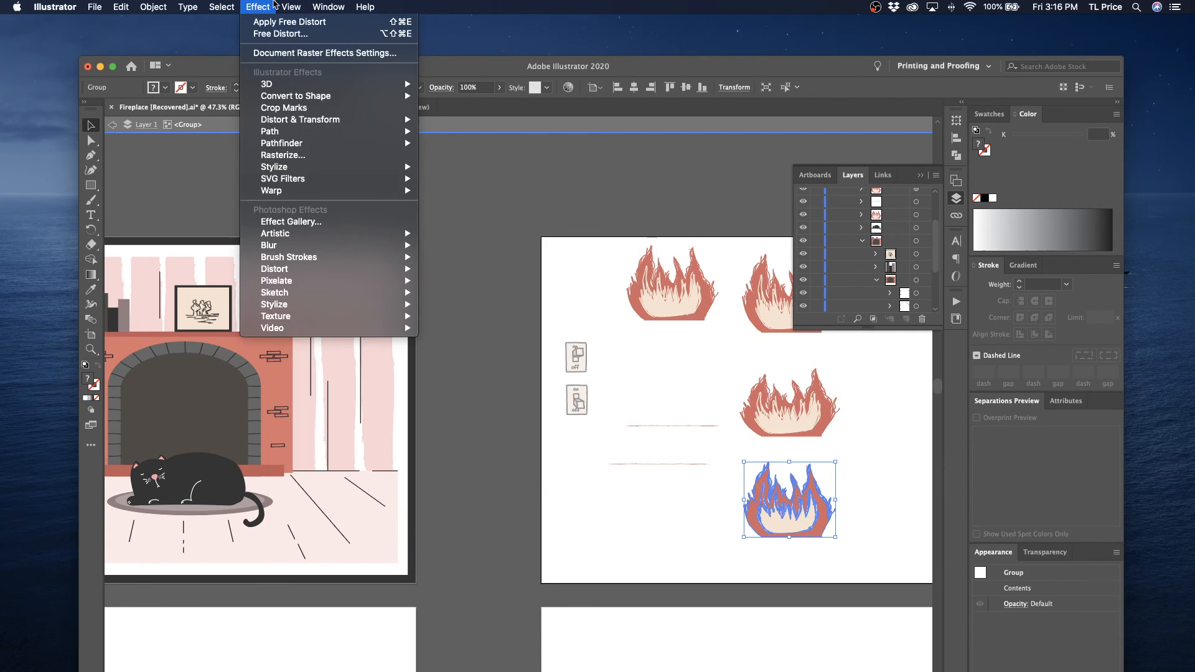
pyautogui.moveTo(299, 122)
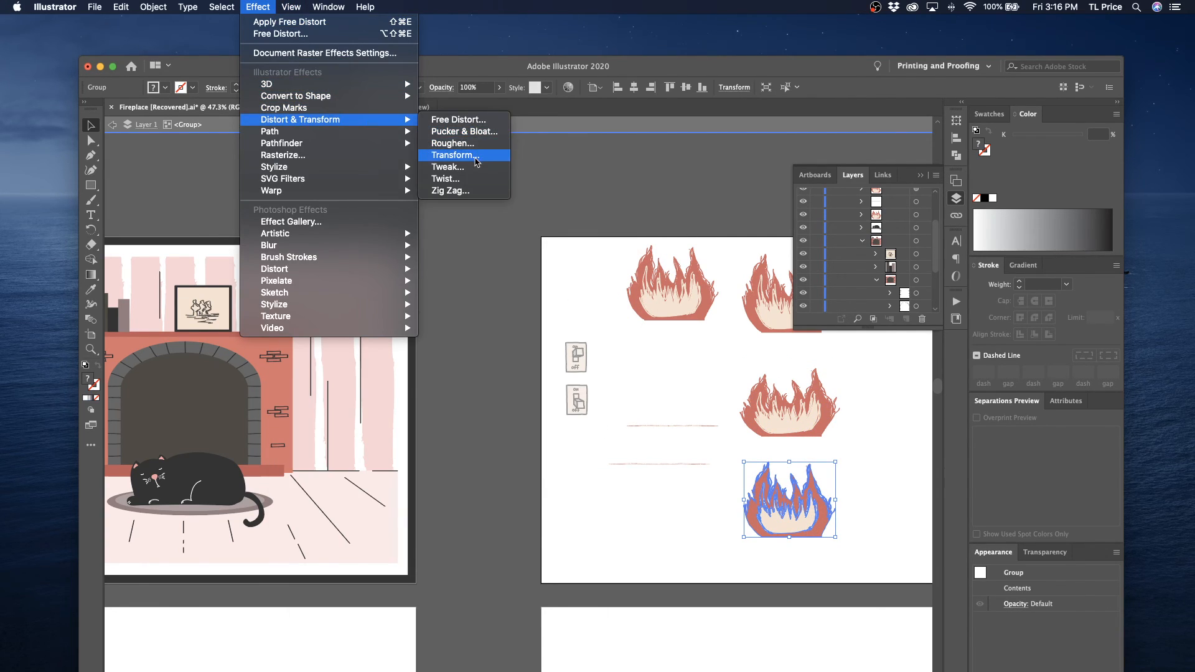
pyautogui.click(470, 120)
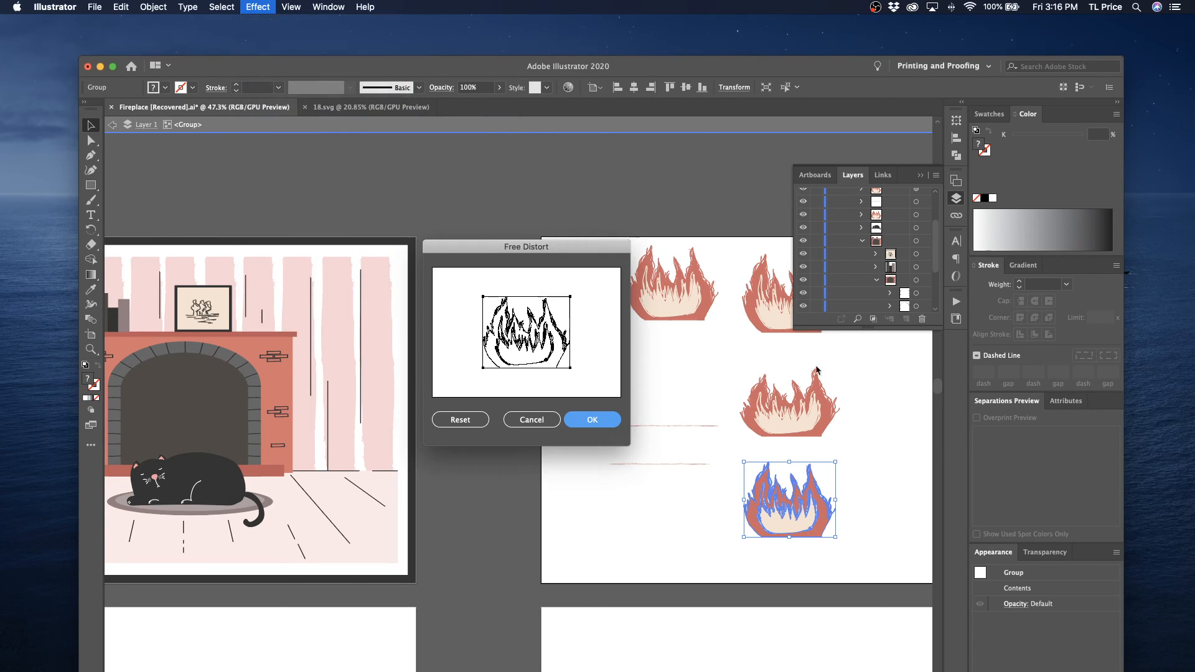
pyautogui.moveTo(484, 300); pyautogui.dragTo(492, 305)
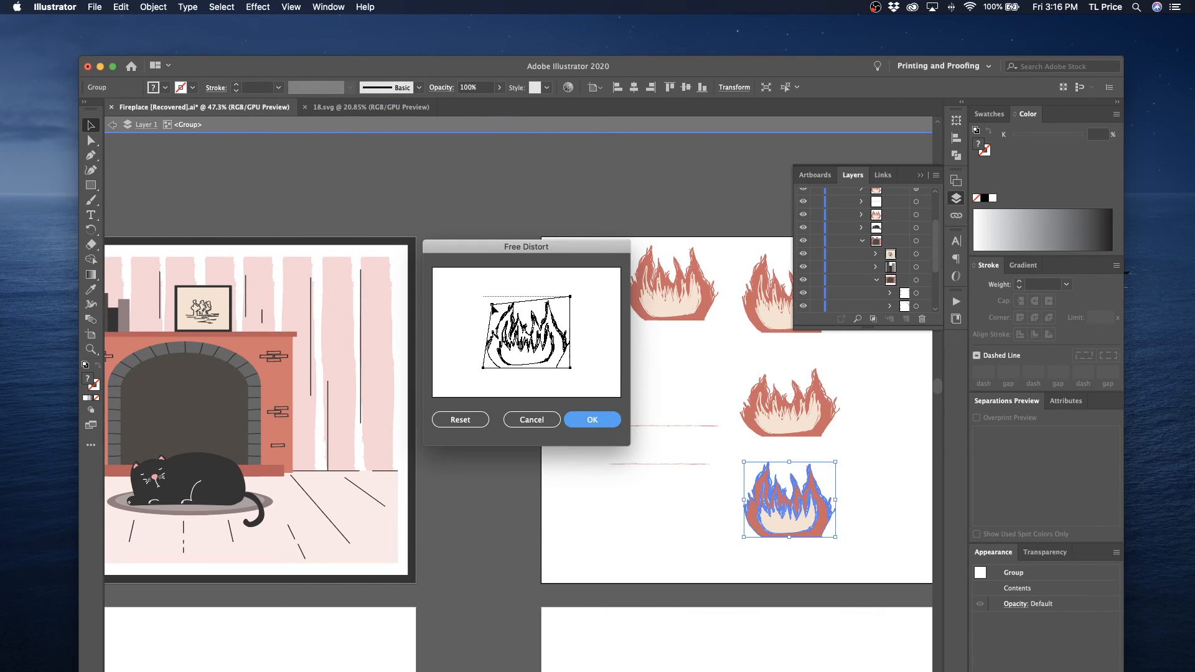
pyautogui.moveTo(570, 299); pyautogui.dragTo(554, 307)
pyautogui.click(594, 419)
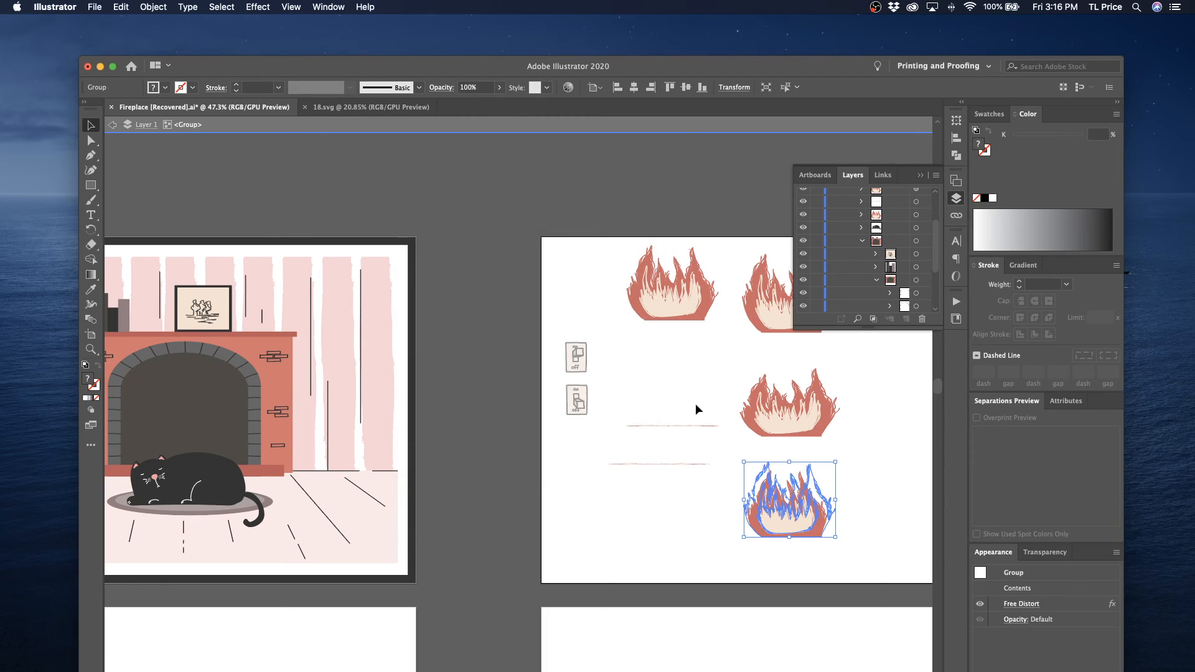
pyautogui.click(696, 404)
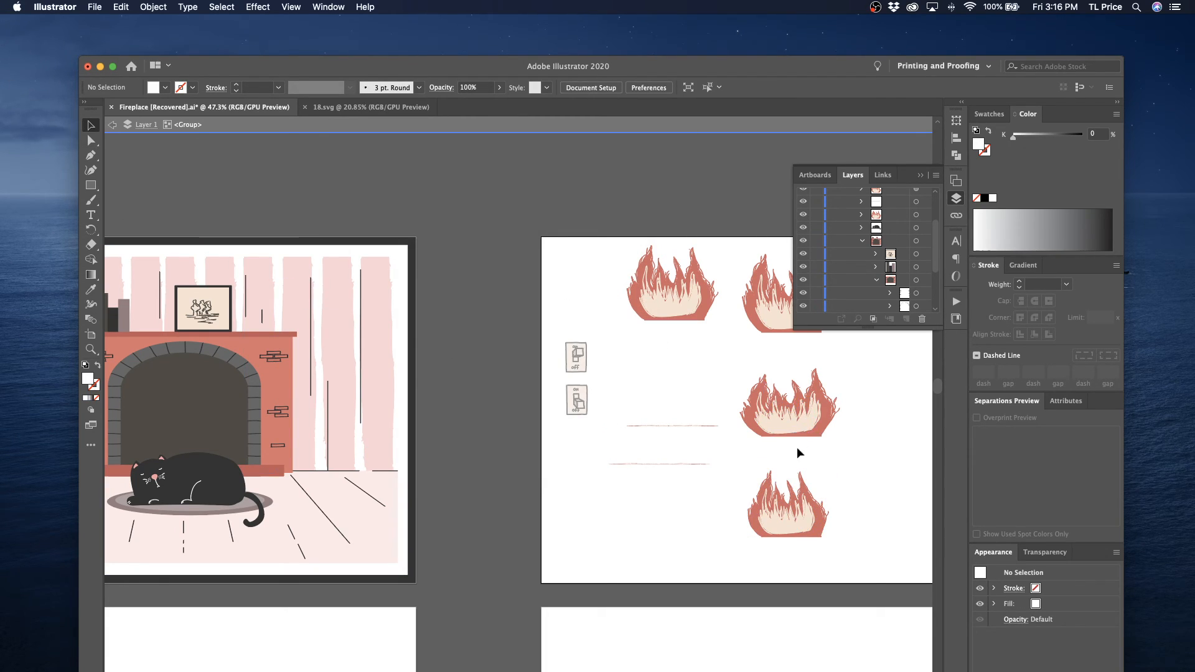
# Move the uppermost distorted flame level with the original flame and copy it
pyautogui.click(778, 320)
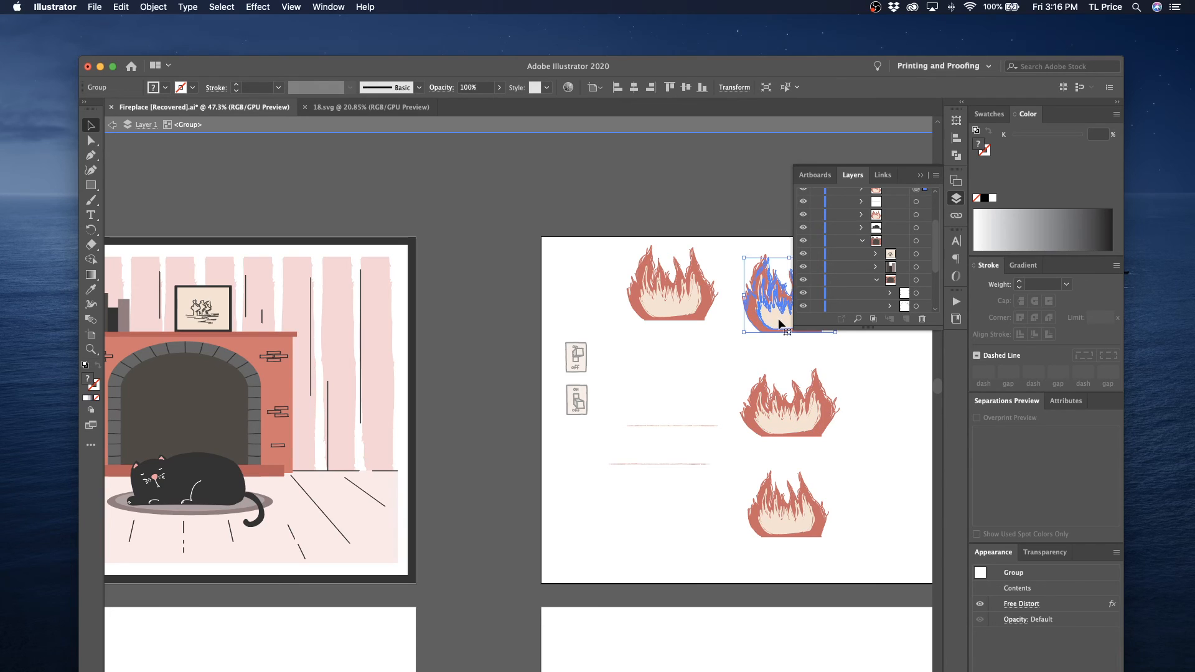
pyautogui.moveTo(776, 310)
pyautogui.mouseDown()
pyautogui.moveTo(781, 376)
pyautogui.moveTo(771, 297)
pyautogui.mouseUp()
pyautogui.click(742, 231)
pyautogui.click(753, 261)
pyautogui.moveTo(754, 265); pyautogui.dragTo(753, 265)
pyautogui.moveTo(441, 669)
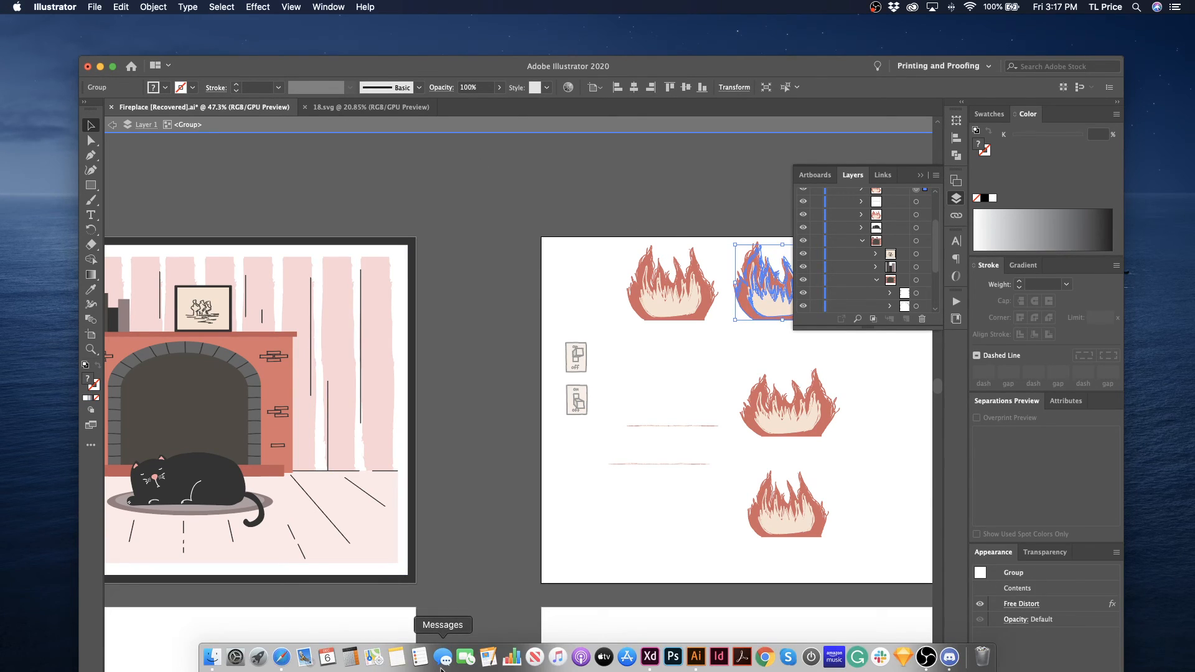
# Switch to Adobe XD and duplicate the #4 // Design Board – 2 artboard
pyautogui.click(650, 657)
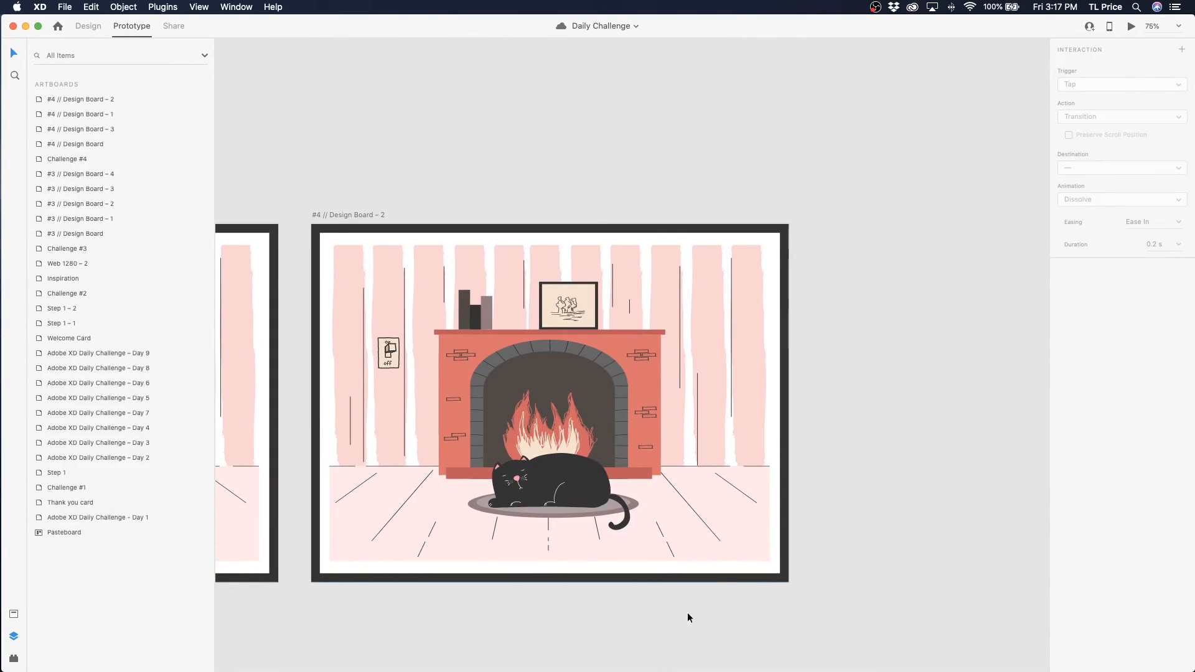
pyautogui.hscroll(-10, 766, 439)
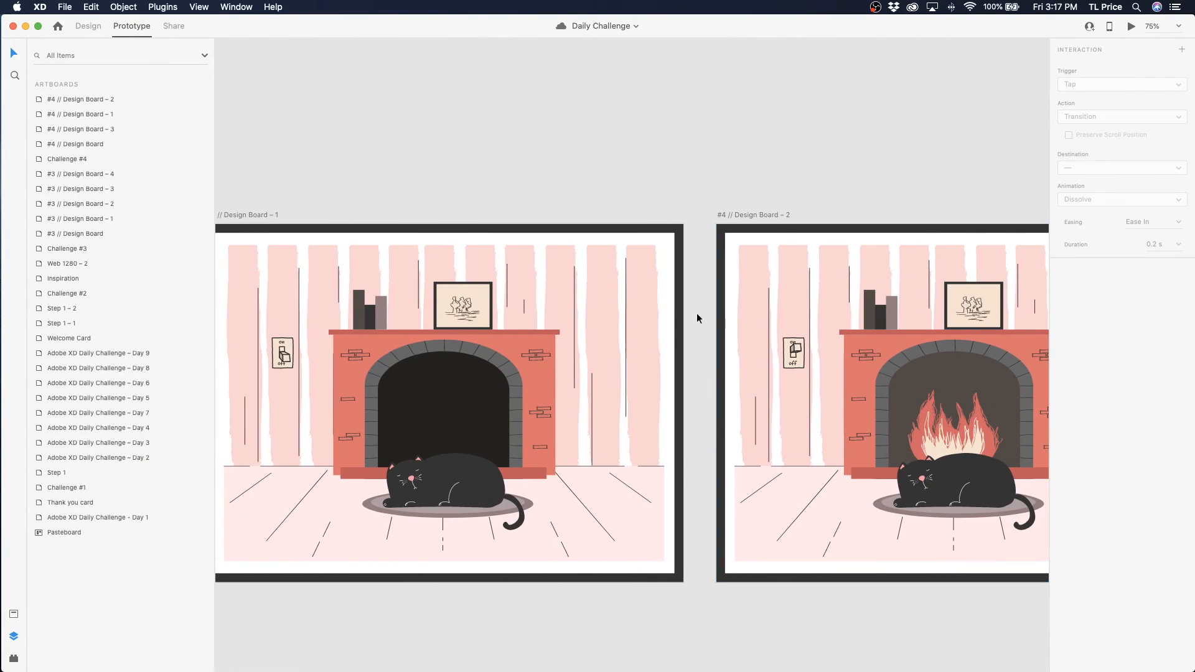
pyautogui.click(746, 214)
pyautogui.press('super+d')
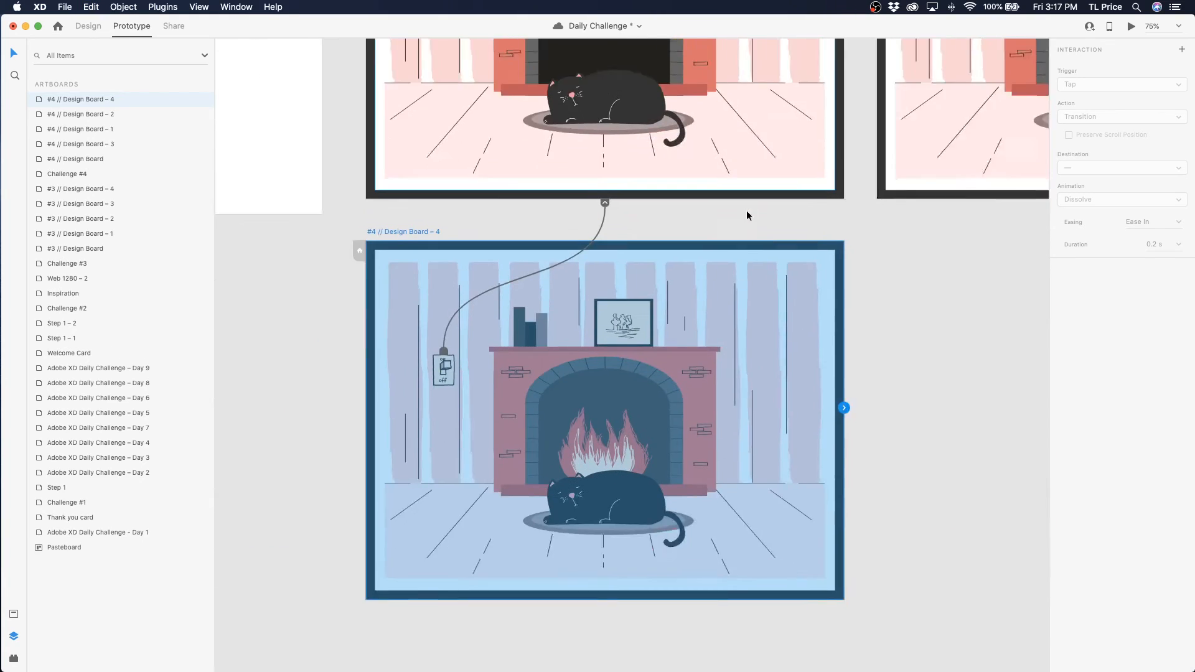
# Delete the #4 // Design Board – 3 artboard that holds only the spare light switch
pyautogui.hscroll(5, 804, 260)
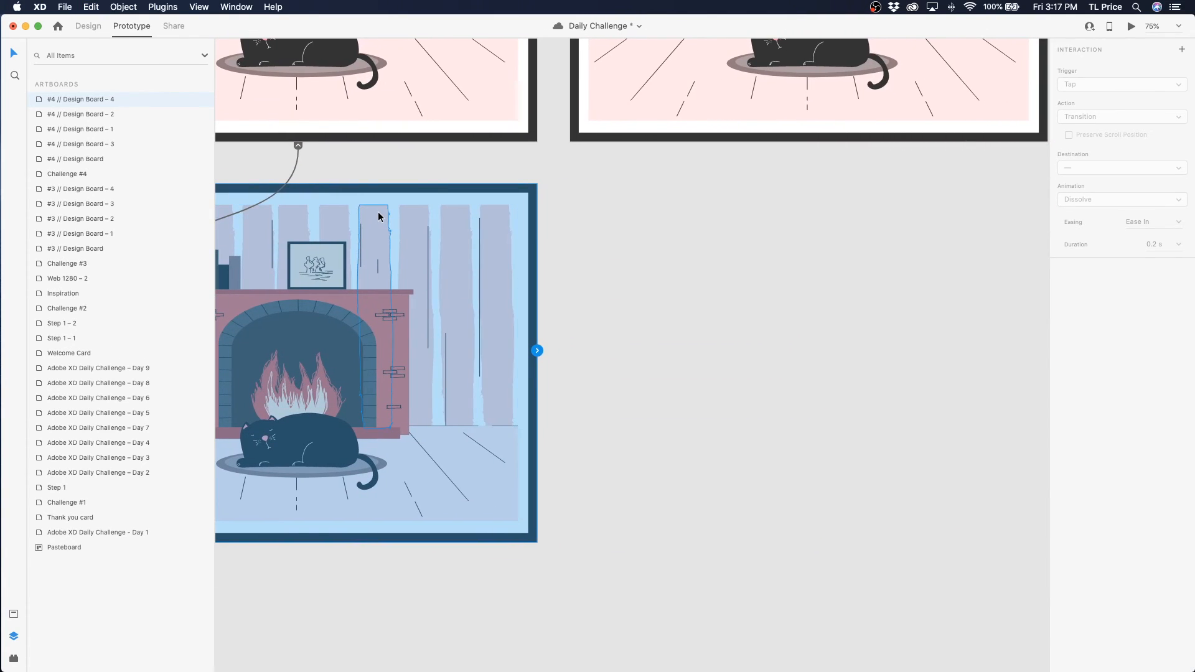
pyautogui.press('super+minus')
pyautogui.press('super+minus')
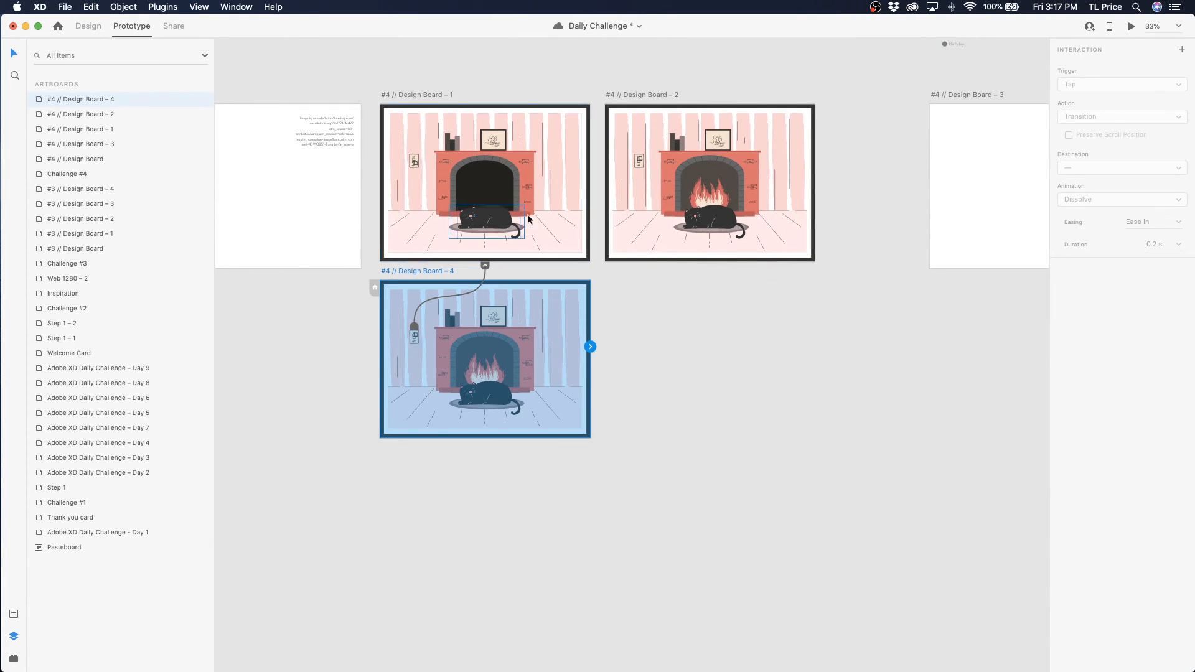
pyautogui.hscroll(5, 852, 144)
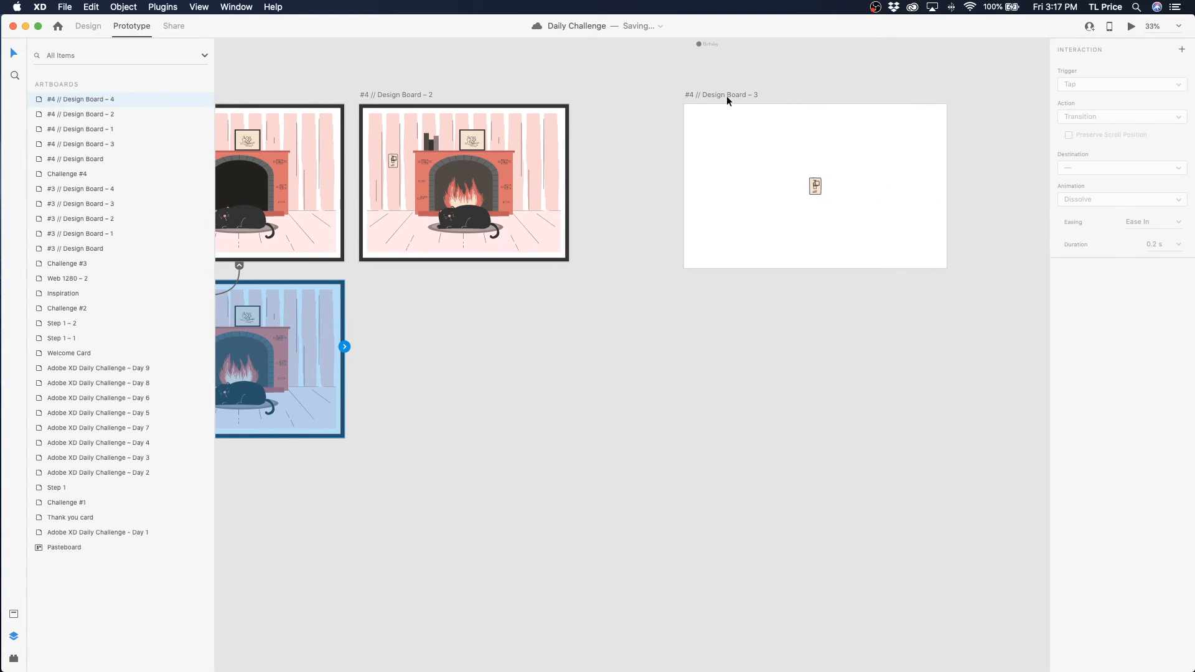
pyautogui.click(727, 96)
pyautogui.press('Delete')
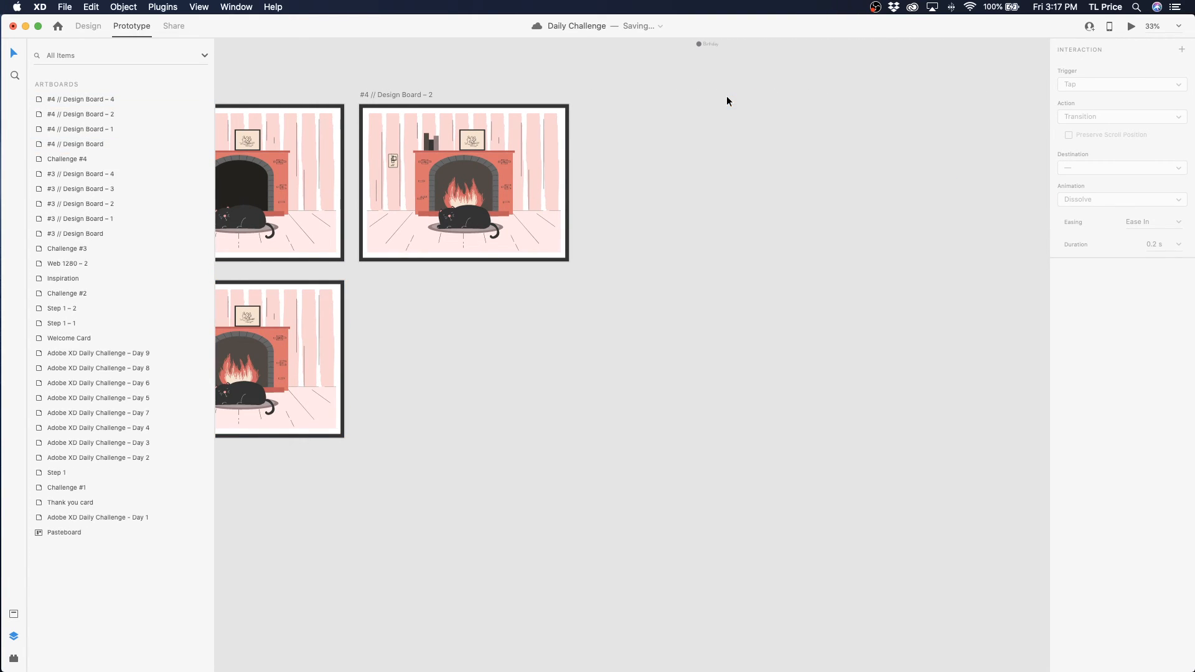
# Compare the light_switch group's X position on #4 // Design Board – 1 and – 2 in Design mode
pyautogui.hscroll(-6, 460, 165)
pyautogui.click(460, 164)
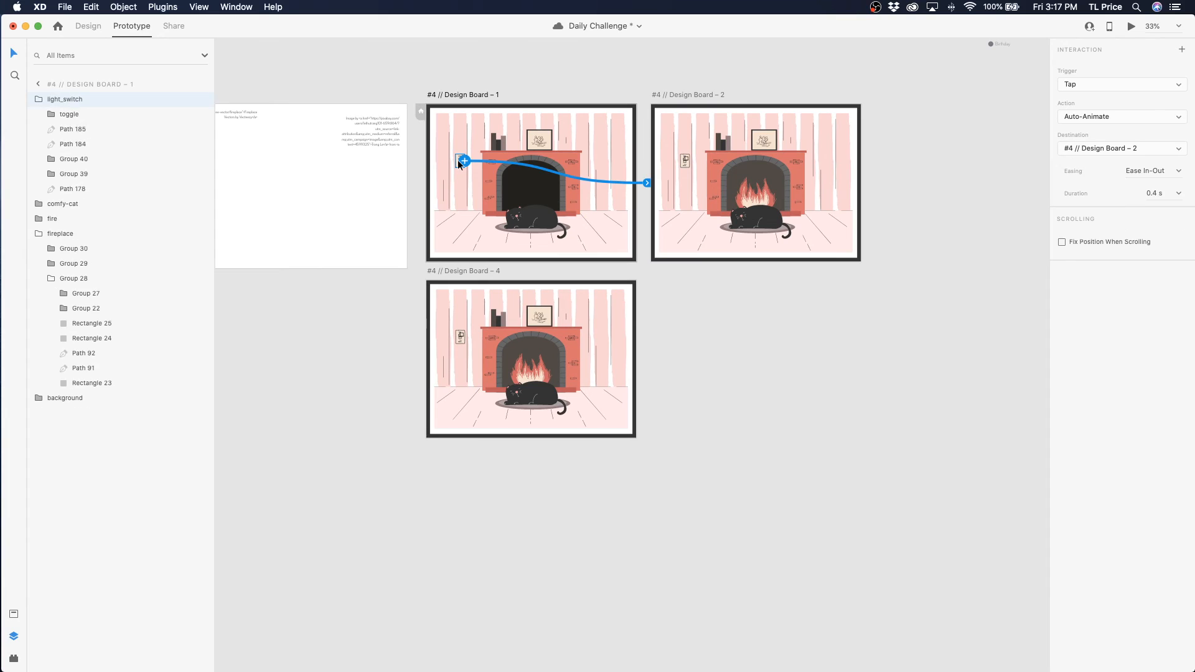
pyautogui.click(88, 27)
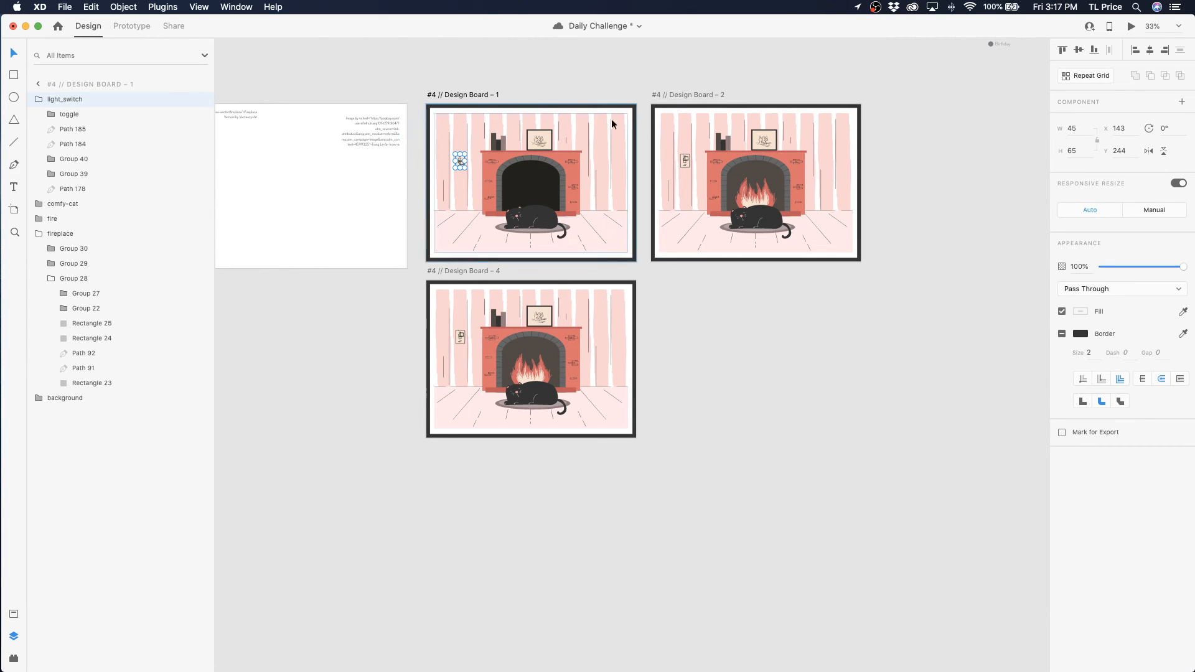
pyautogui.click(1117, 128)
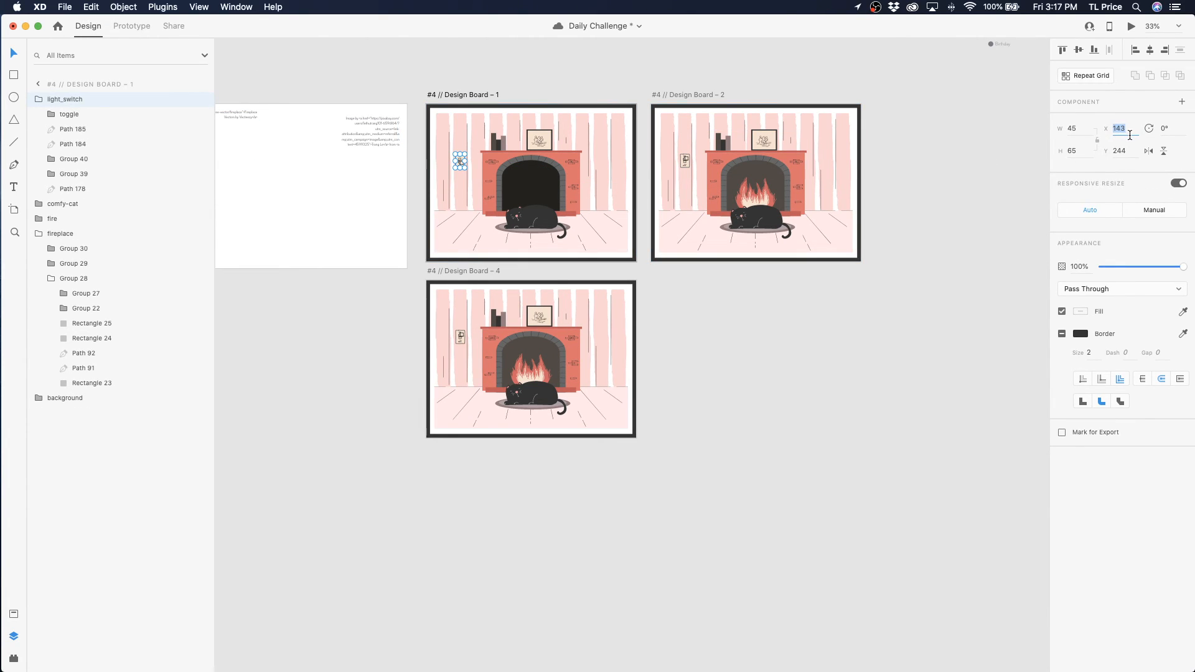
pyautogui.click(685, 161)
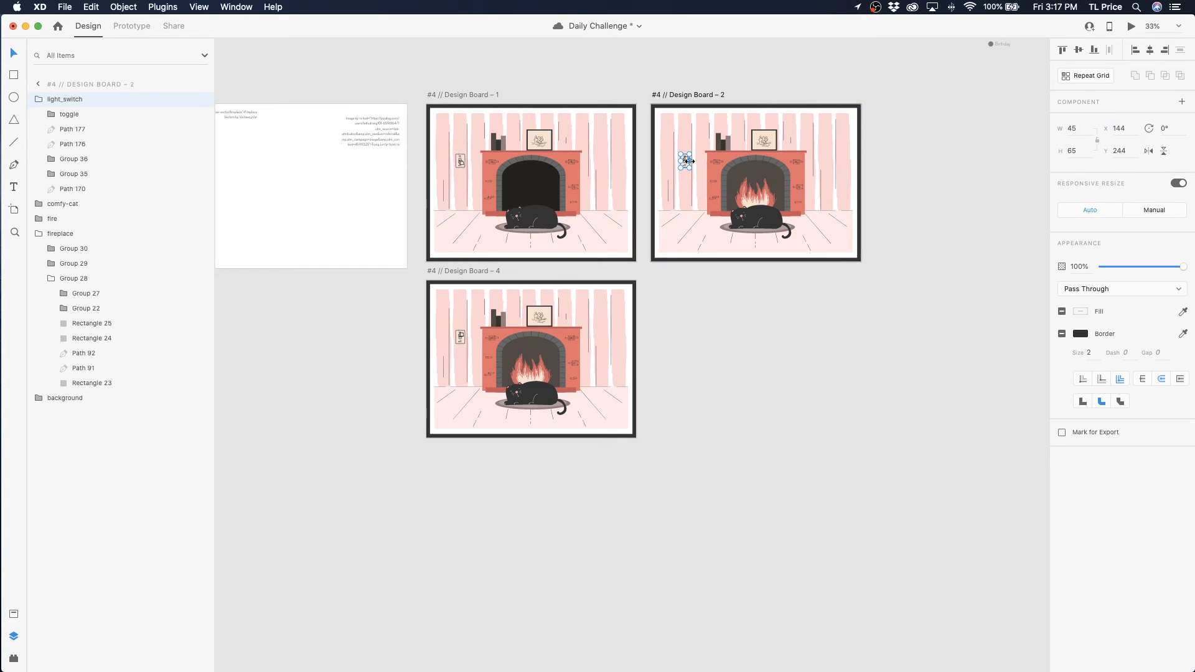
# Move the #4 // Design Board – 4 artboard into the row beside #4 // Design Board – 2 and deselect it
pyautogui.moveTo(442, 271); pyautogui.dragTo(896, 95)
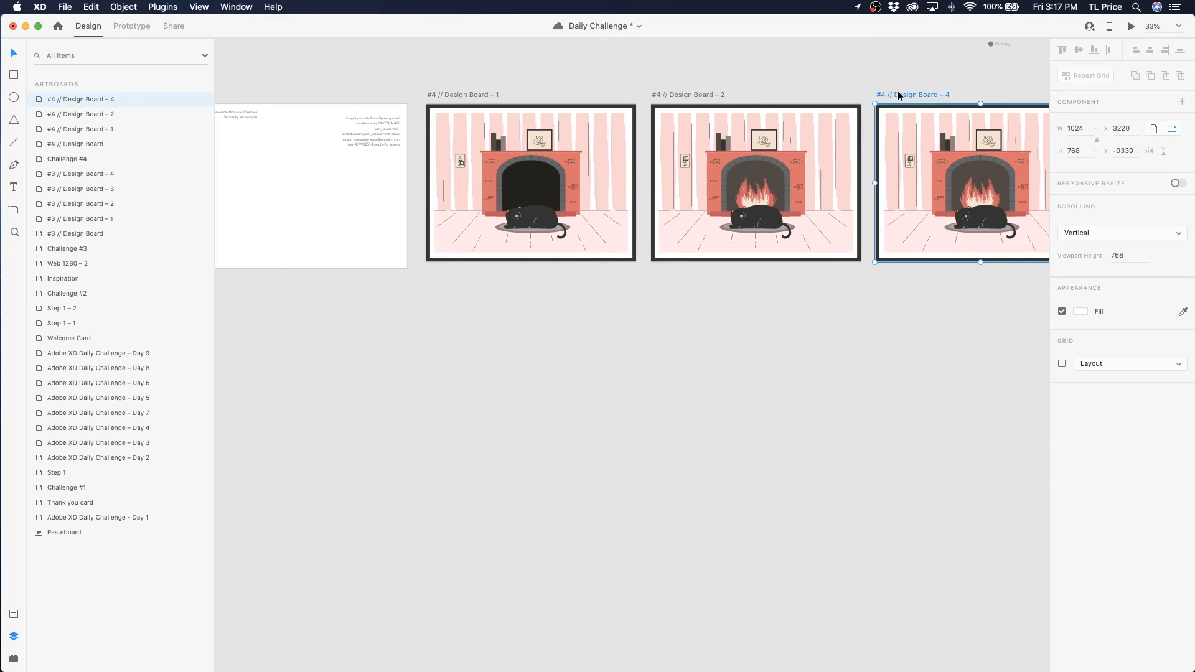
pyautogui.click(914, 84)
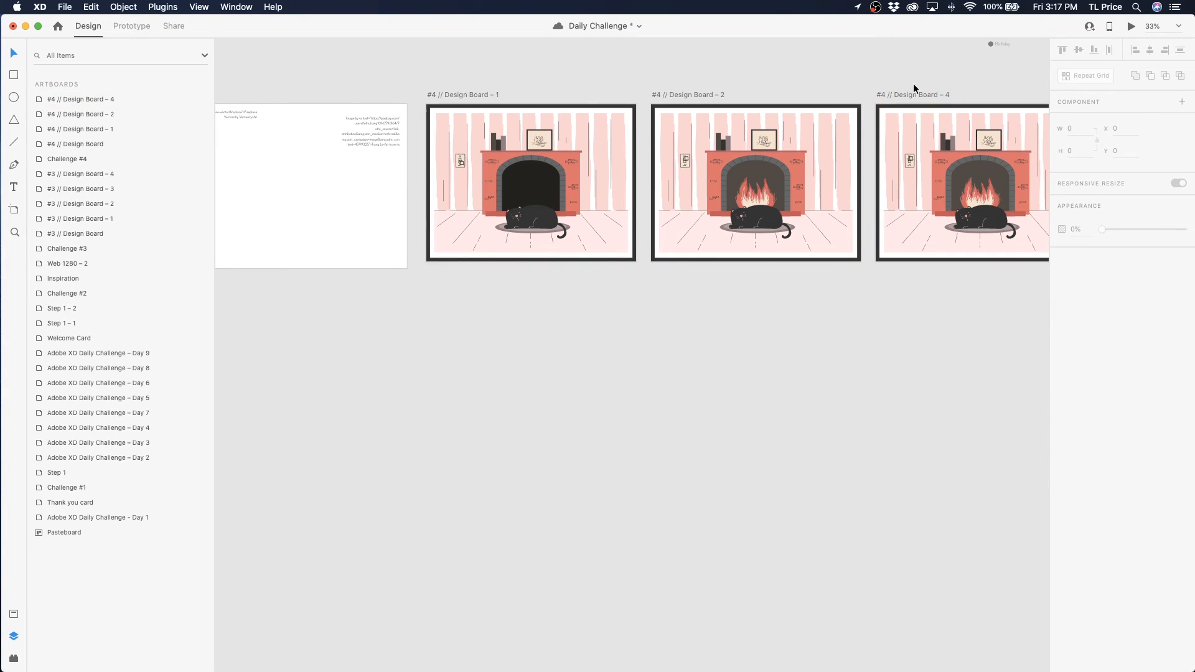
# Paste the distorted flame into #4 // Design Board – 4 and position it over the existing fire
pyautogui.click(901, 94)
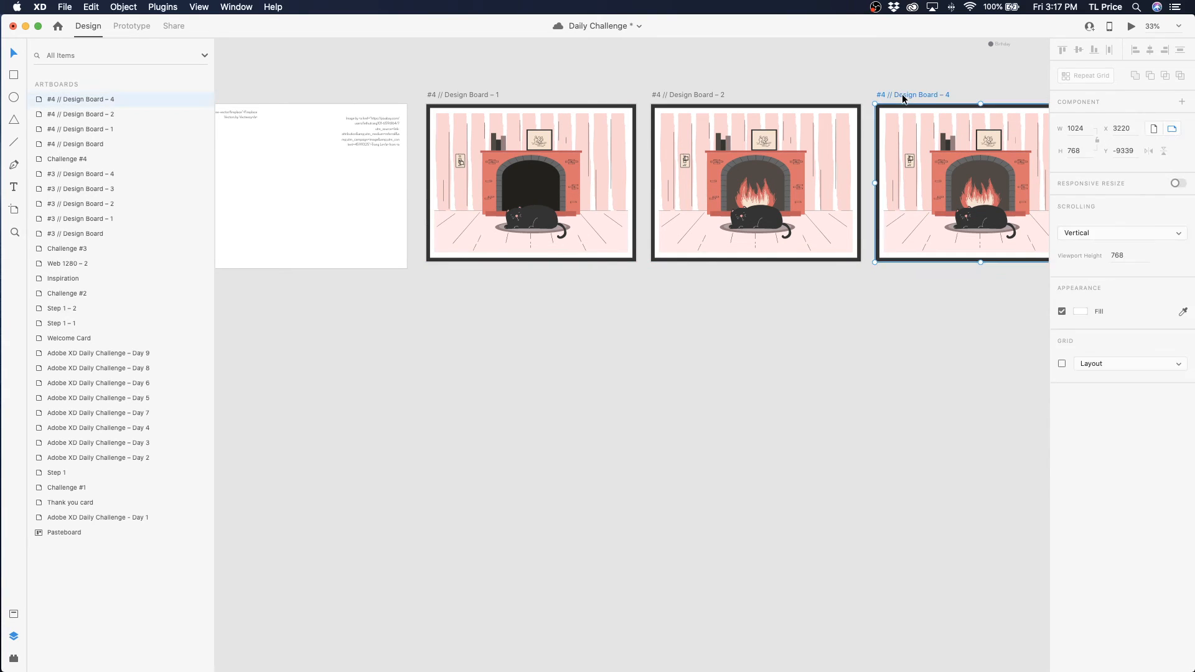
pyautogui.press('super+3')
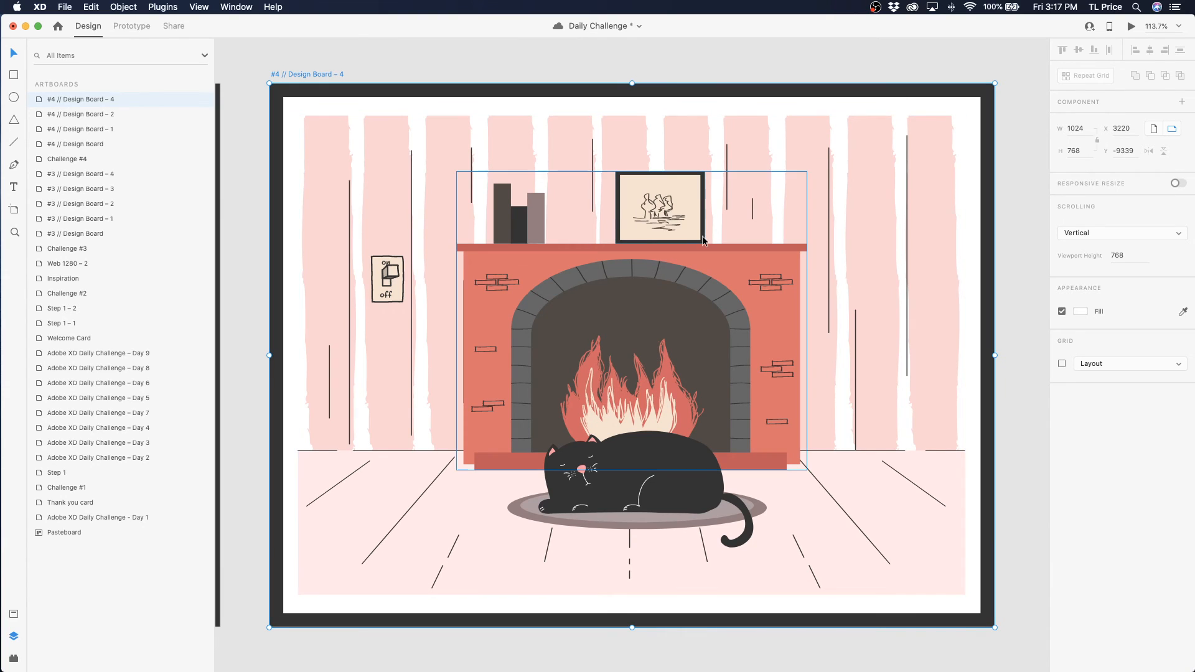
pyautogui.press('super+v')
pyautogui.moveTo(610, 398); pyautogui.dragTo(631, 424)
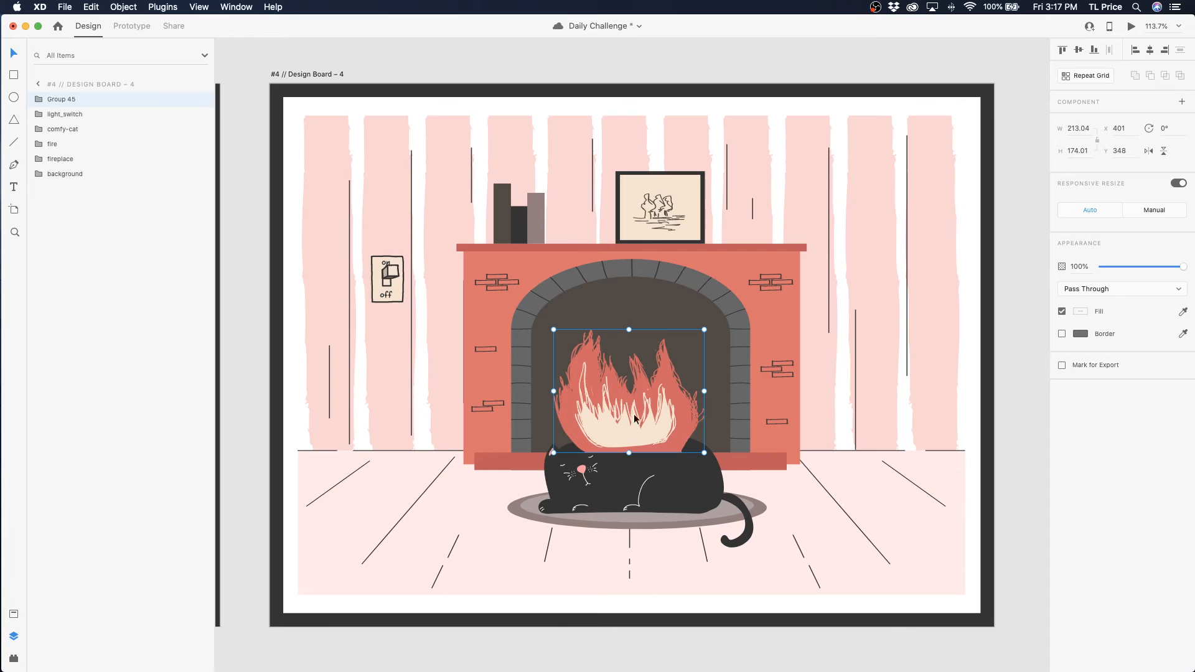
# Rename the pasted flame group to fire and expand its nested groups
pyautogui.doubleClick(53, 102)
pyautogui.write('fire')
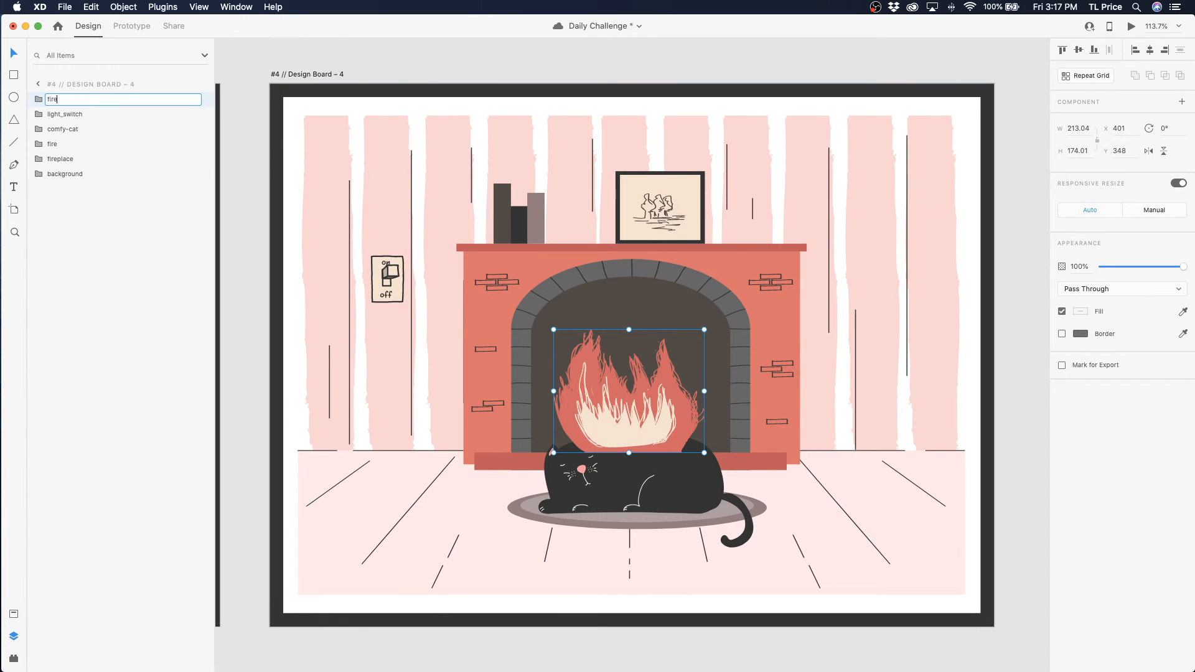
pyautogui.click(39, 99)
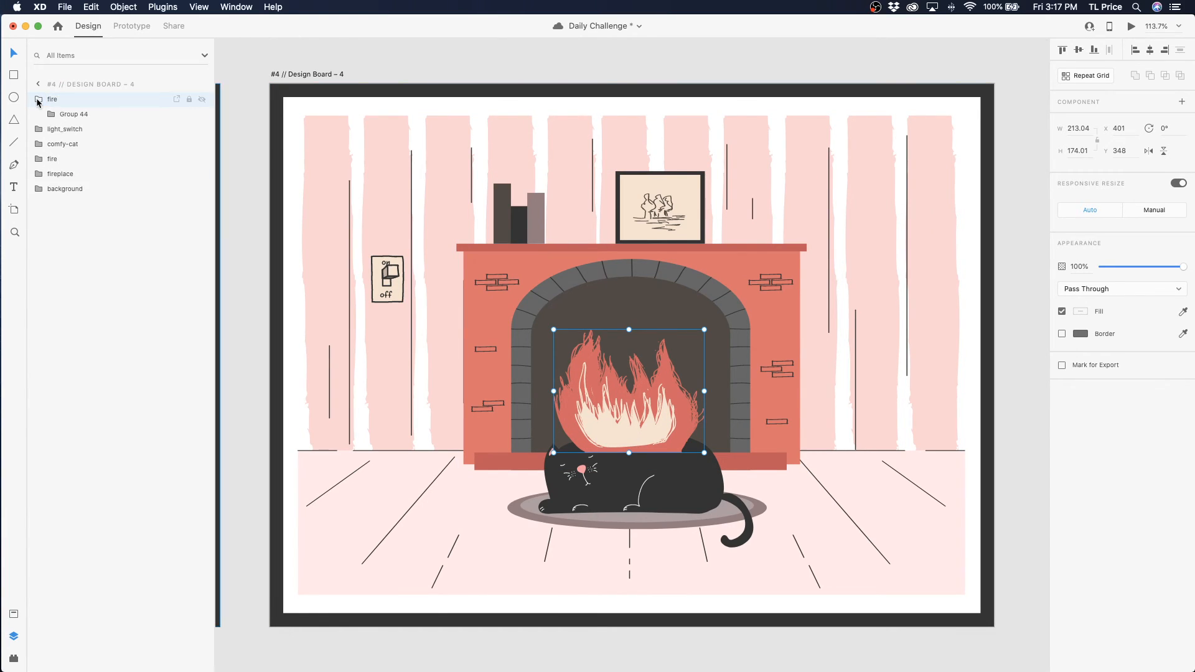
pyautogui.click(48, 114)
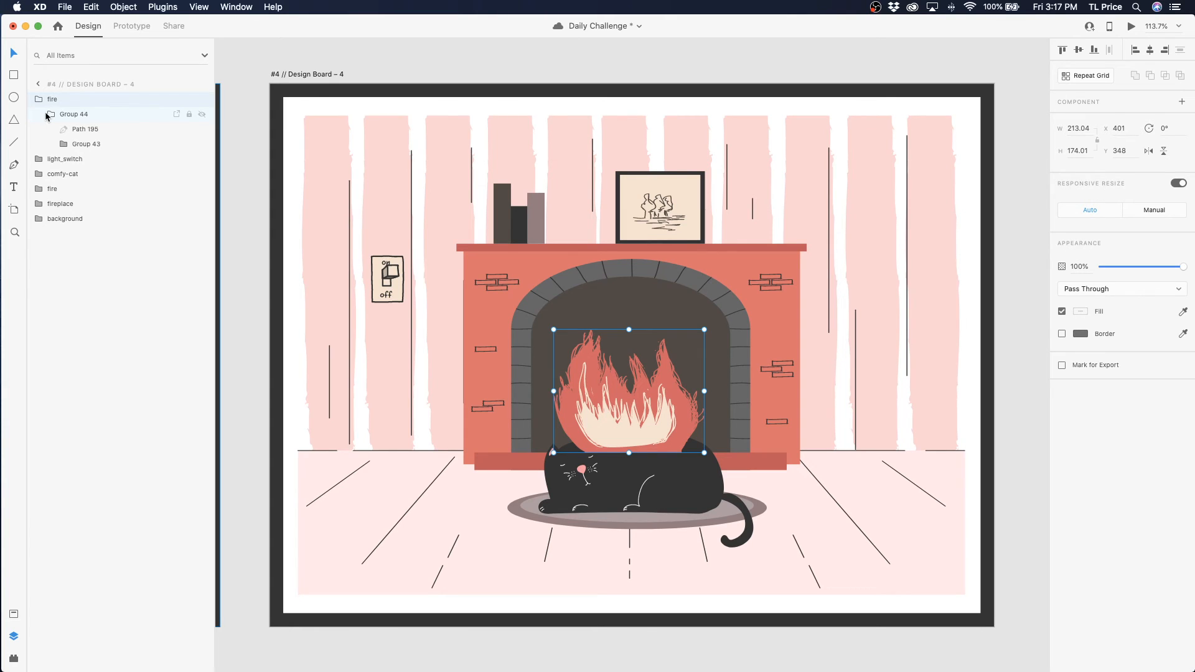
# Move Path 191 through Path 194 out of Group 43 into Group 44 on #4 // Design Board – 4
pyautogui.click(85, 131)
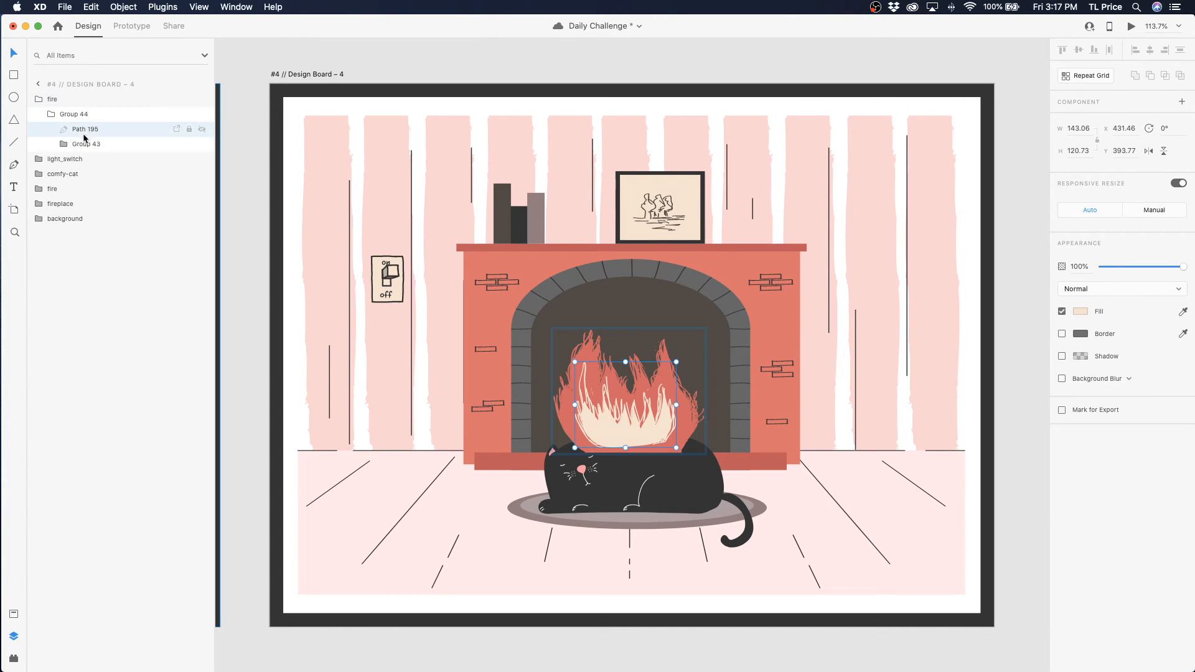
pyautogui.click(80, 145)
pyautogui.hscroll(-10, 449, 188)
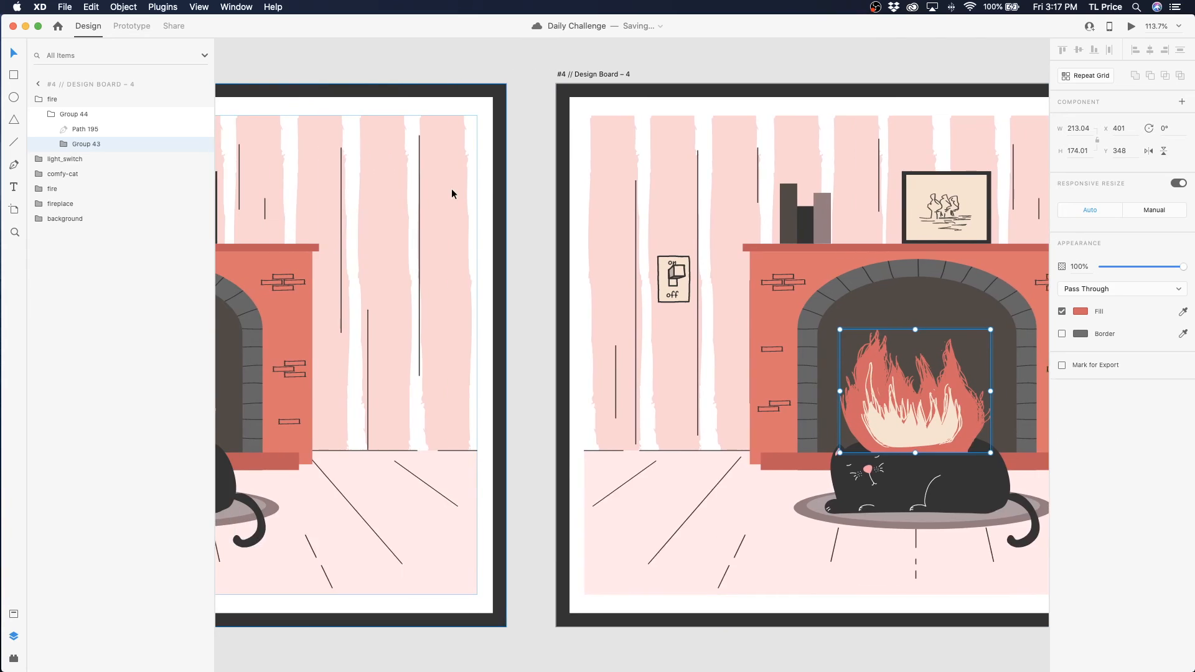
pyautogui.hscroll(10, 443, 188)
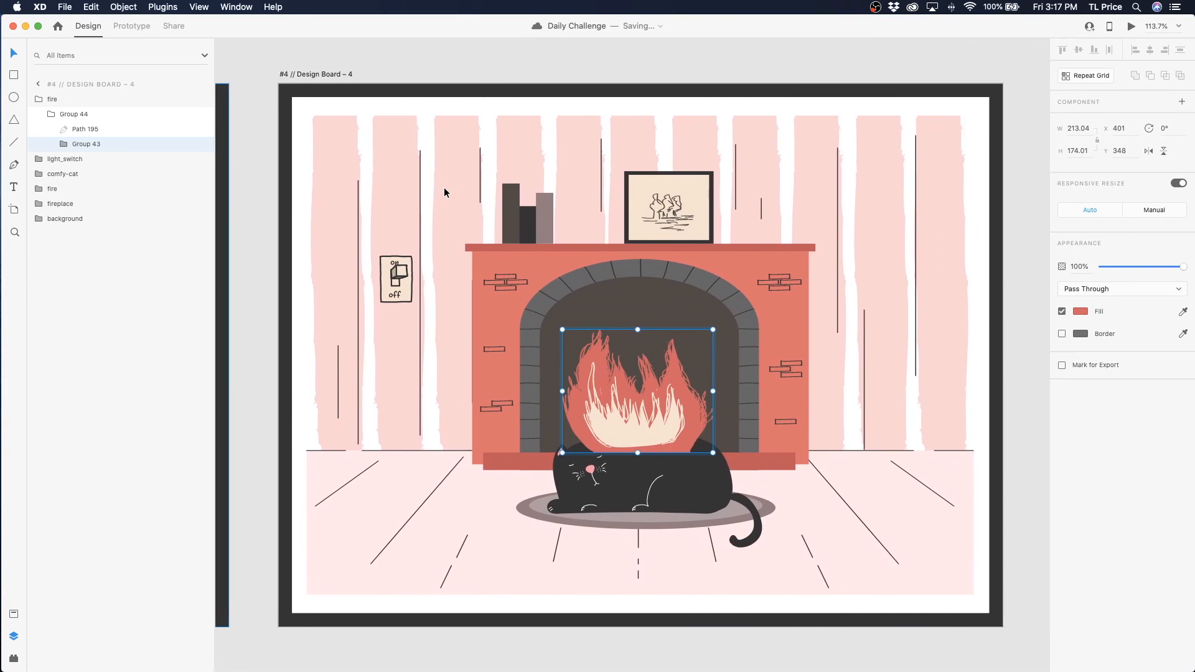
pyautogui.click(64, 144)
pyautogui.click(98, 161)
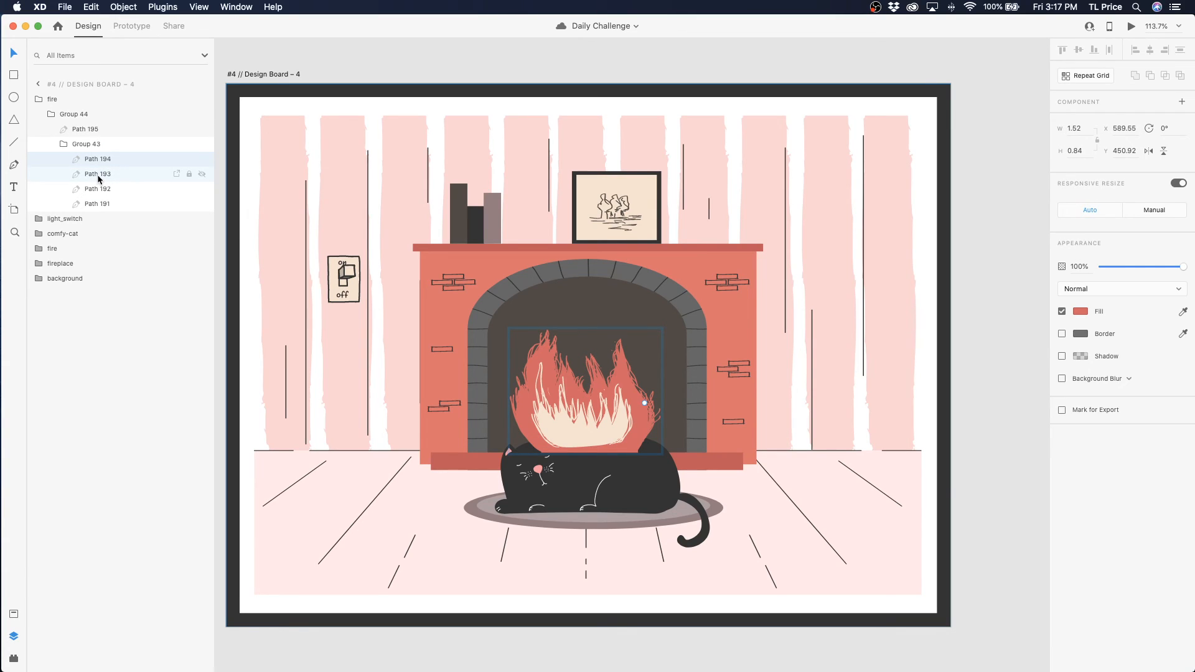
pyautogui.keyDown('shift'); pyautogui.click(98, 176); pyautogui.keyUp('shift')
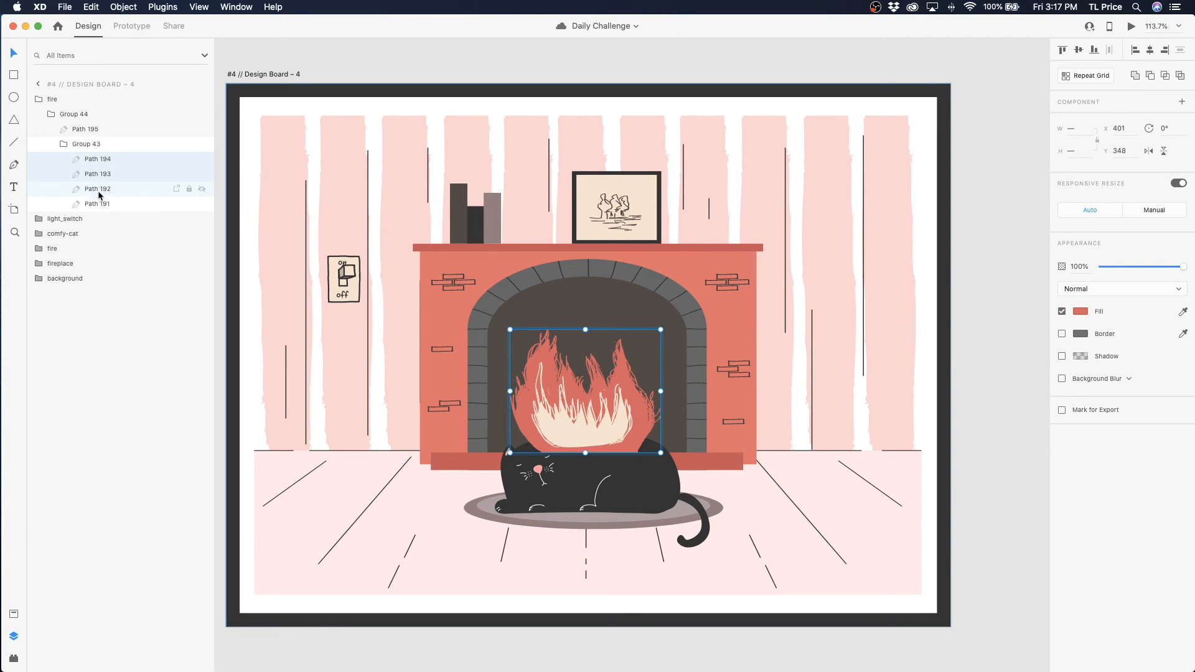
pyautogui.keyDown('shift'); pyautogui.click(97, 203); pyautogui.keyUp('shift')
pyautogui.moveTo(78, 159); pyautogui.dragTo(87, 136)
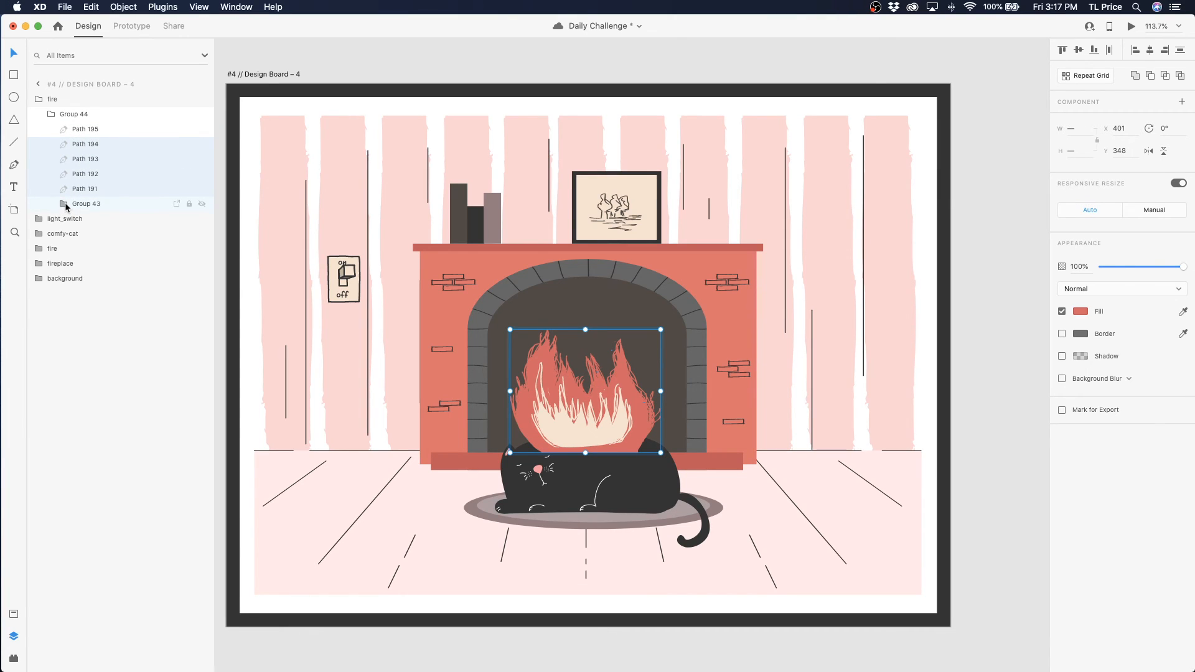
pyautogui.press('Delete')
pyautogui.click(64, 144)
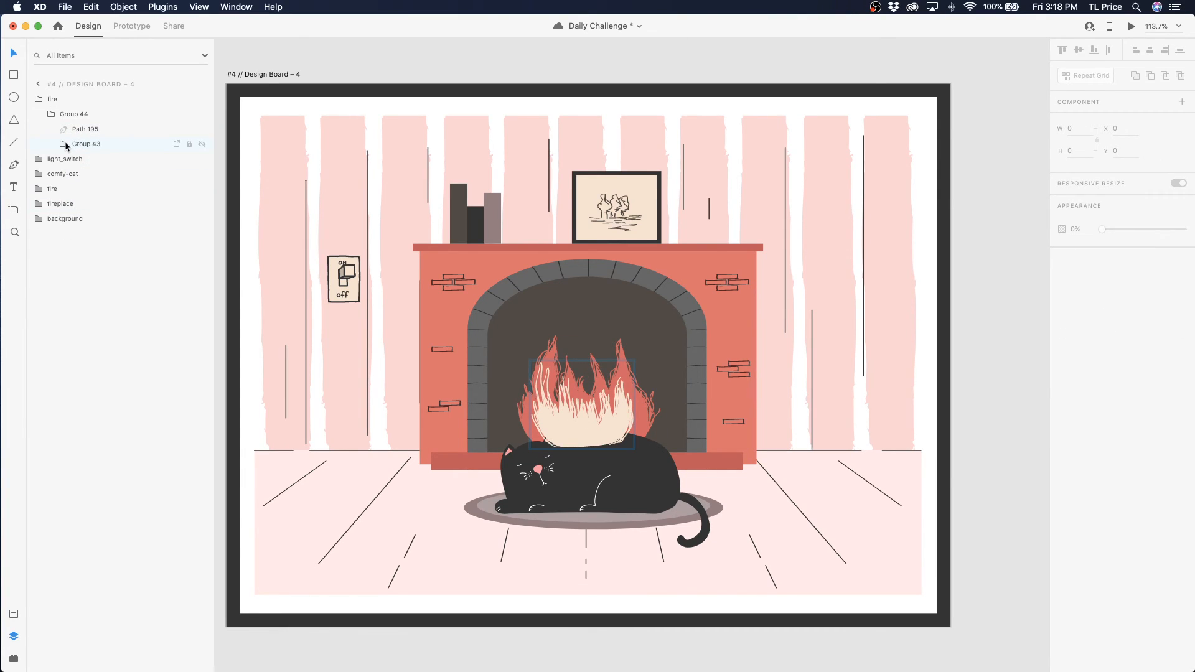
pyautogui.press('super+z')
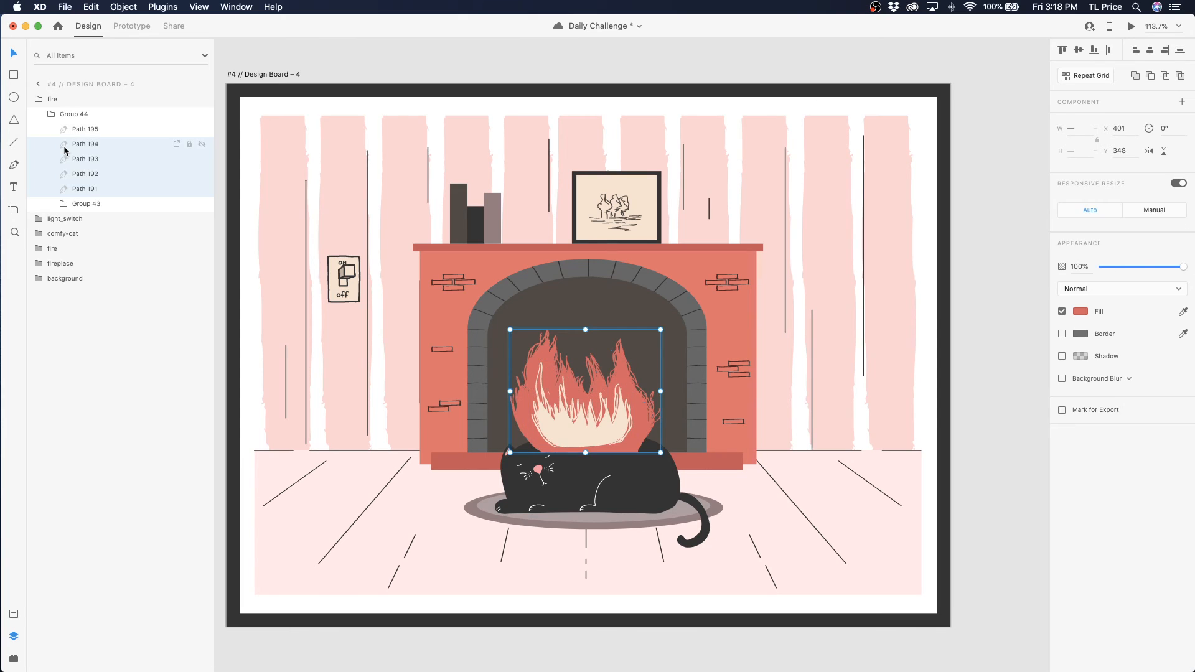
# Collapse Group 44, expand the fire group on #4 // Design Board – 2, and save the document
pyautogui.click(48, 115)
pyautogui.hscroll(-10, 492, 212)
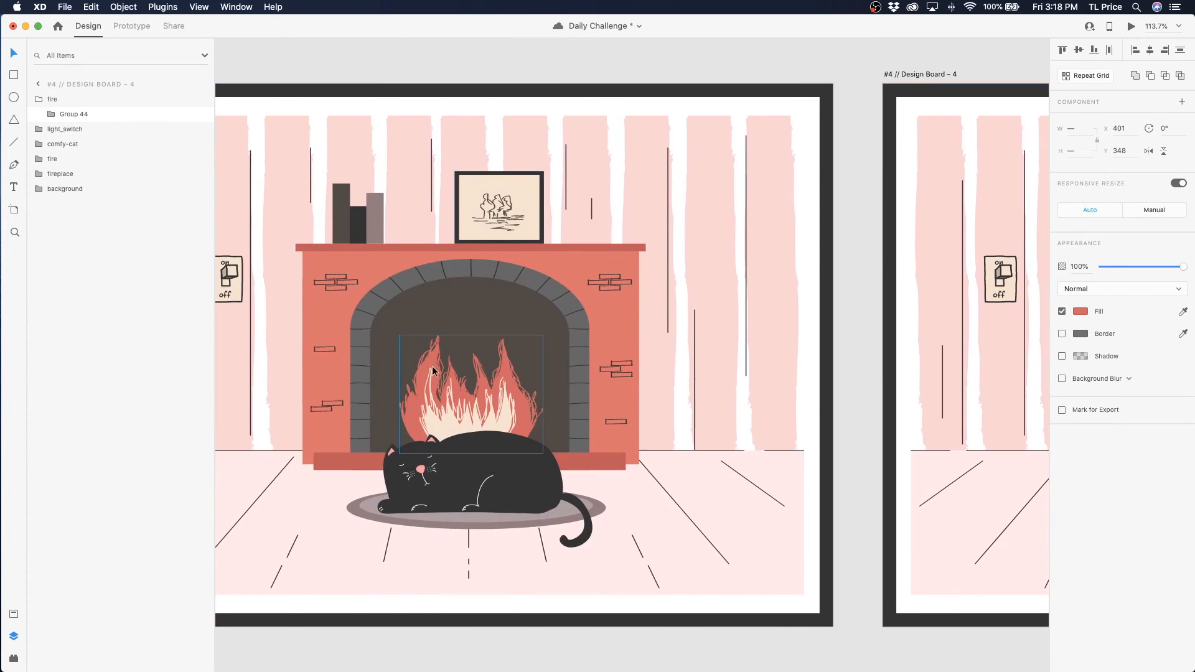
pyautogui.click(437, 393)
pyautogui.click(39, 219)
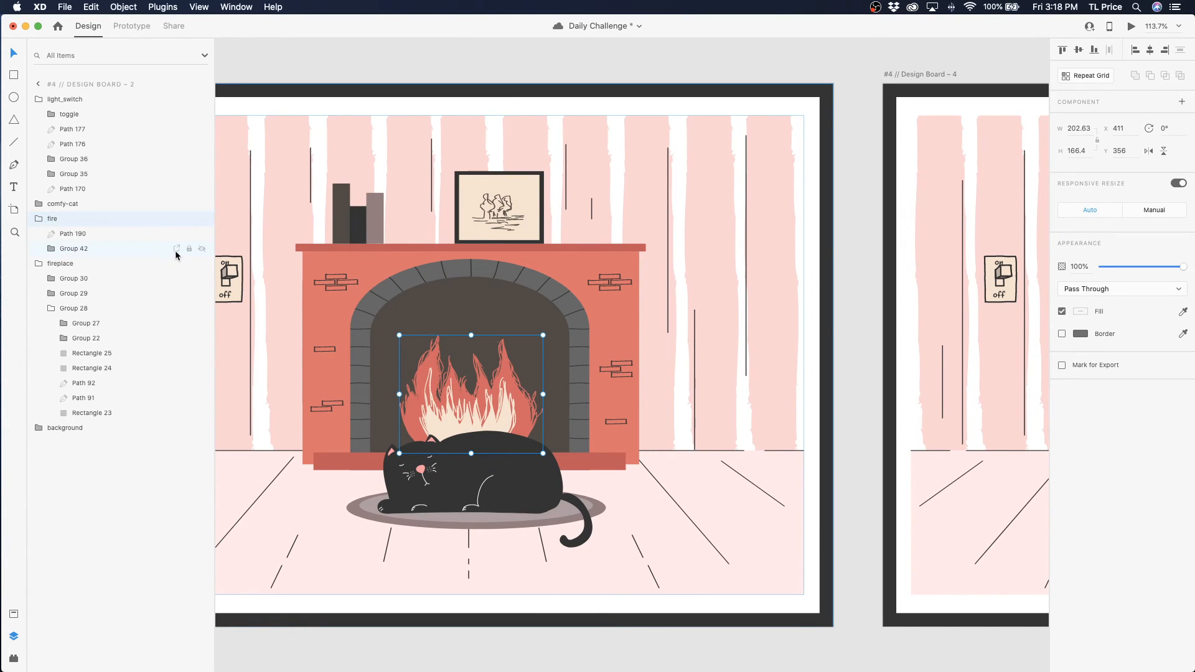
pyautogui.press('super+s')
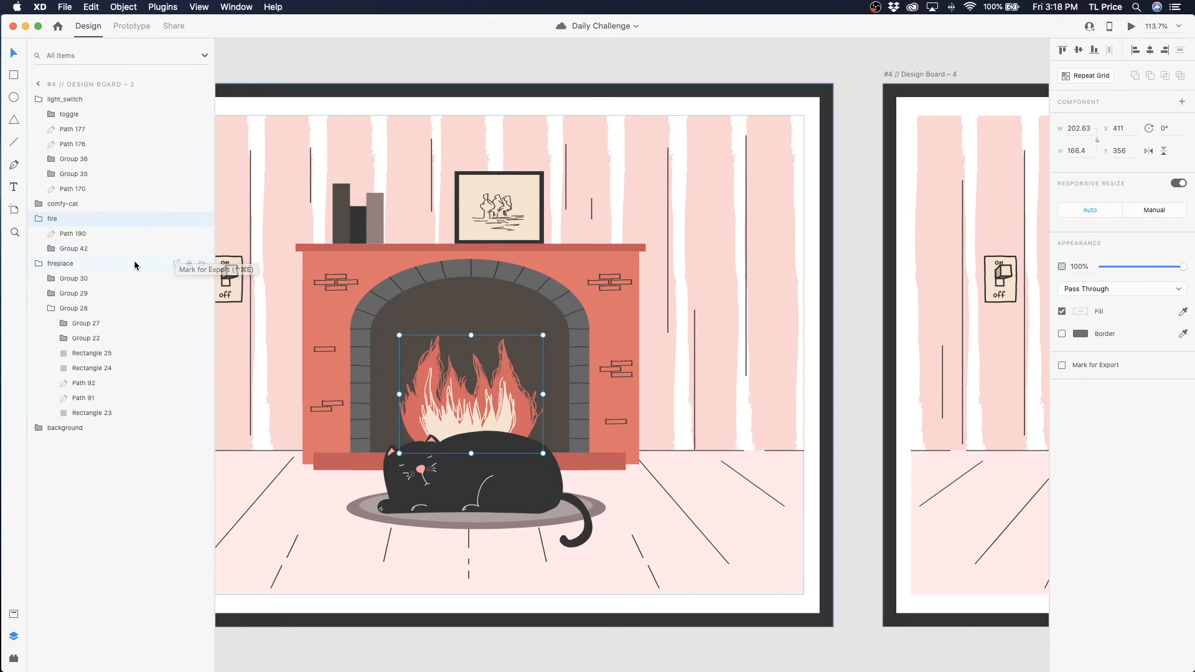
# Move Path 186 through Path 189 out of Group 42 directly into the fire group and delete the emptied Group 42
pyautogui.click(48, 248)
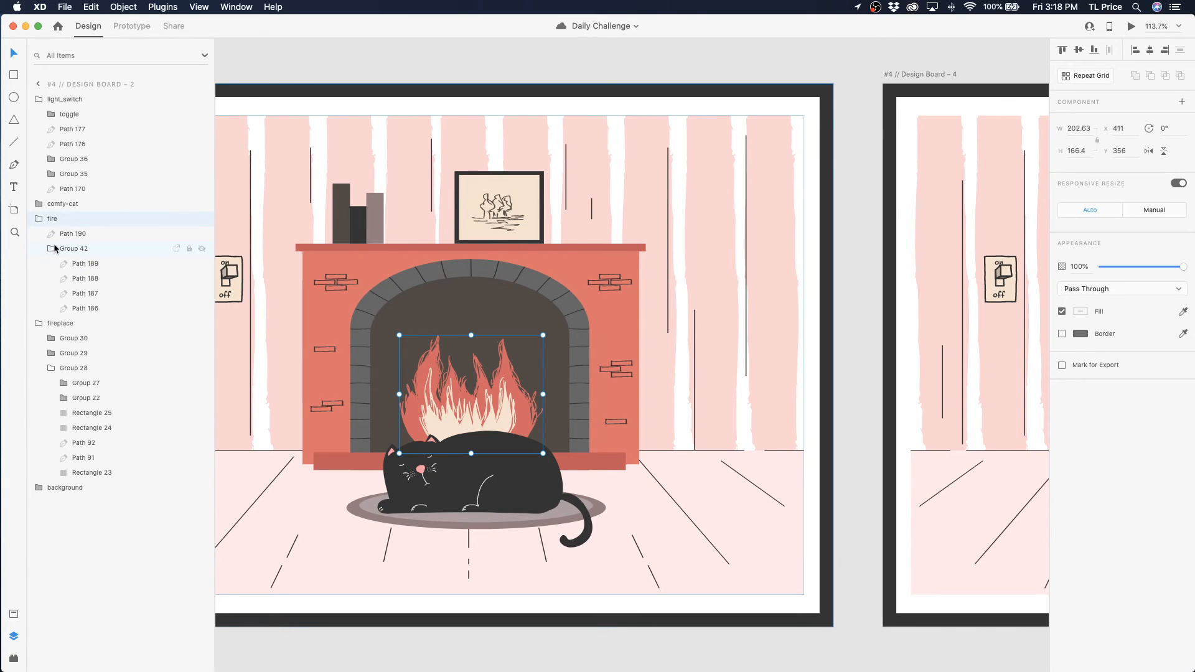
pyautogui.click(94, 264)
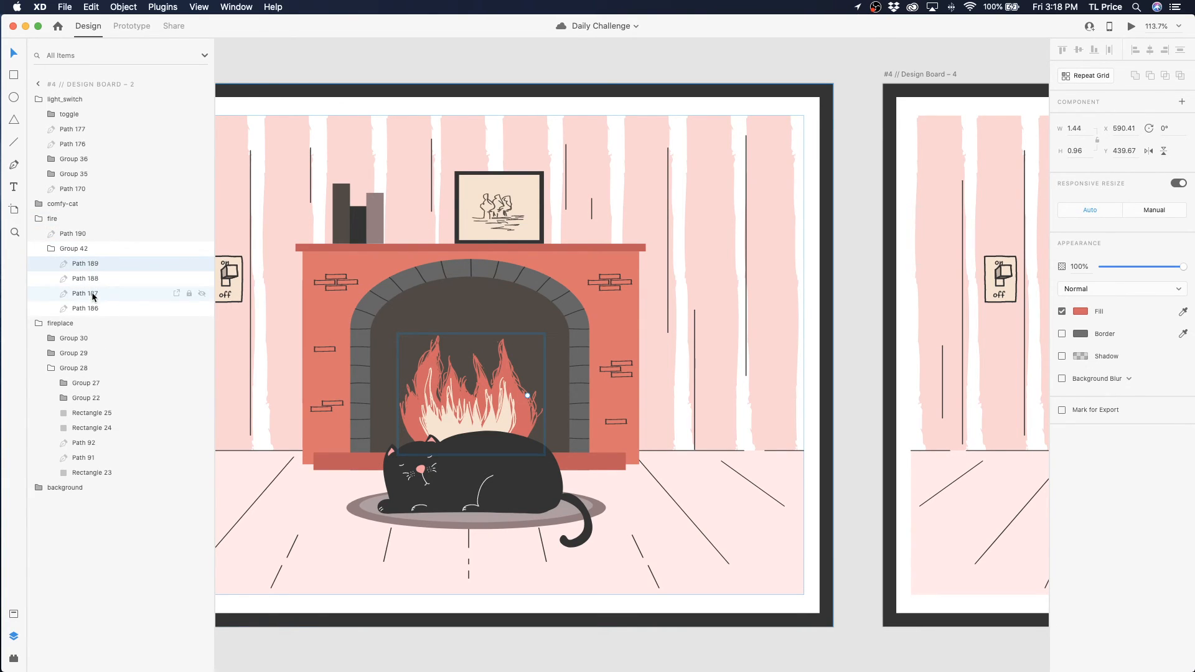
pyautogui.keyDown('shift'); pyautogui.click(92, 309); pyautogui.keyUp('shift')
pyautogui.moveTo(80, 280); pyautogui.dragTo(74, 247)
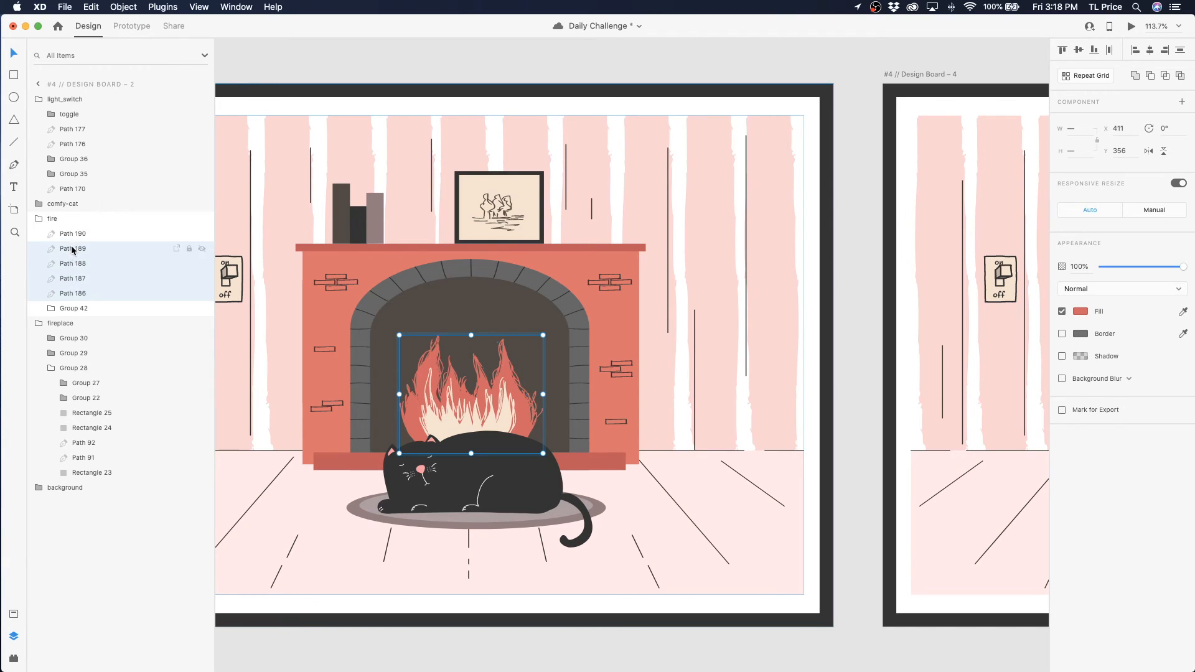
pyautogui.click(72, 309)
pyautogui.press('Delete')
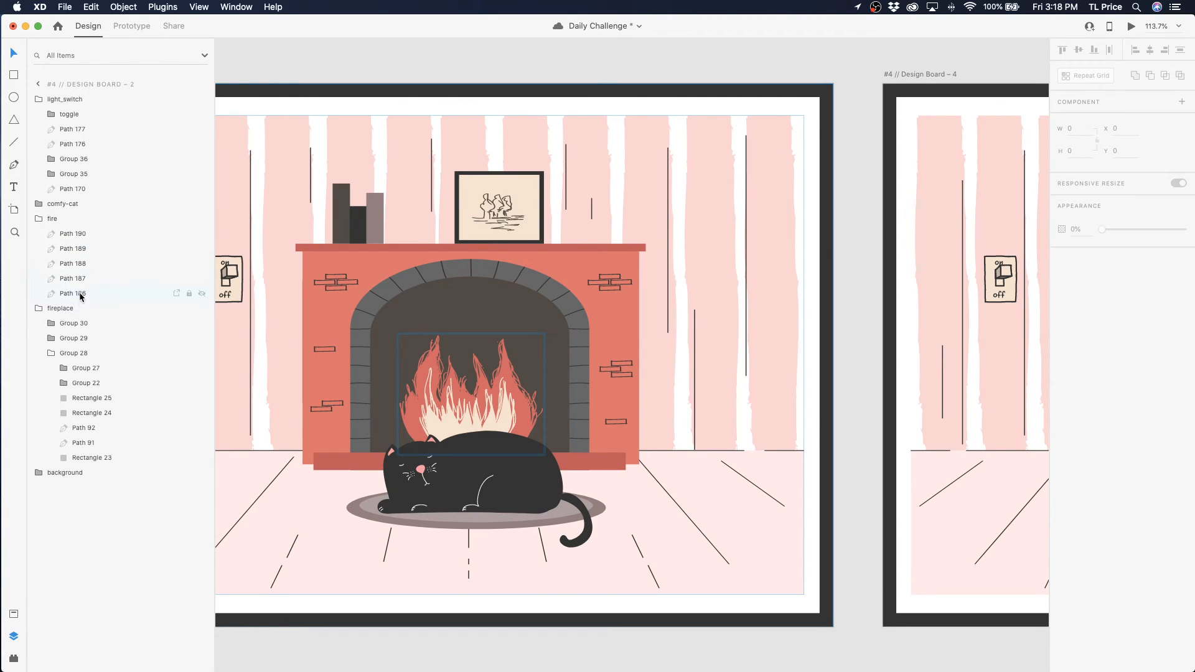
# Rename the first three paths in Design Board – 2's fire group as fire-1, fire-2 and fire-3
pyautogui.doubleClick(76, 233)
pyautogui.write('fir')
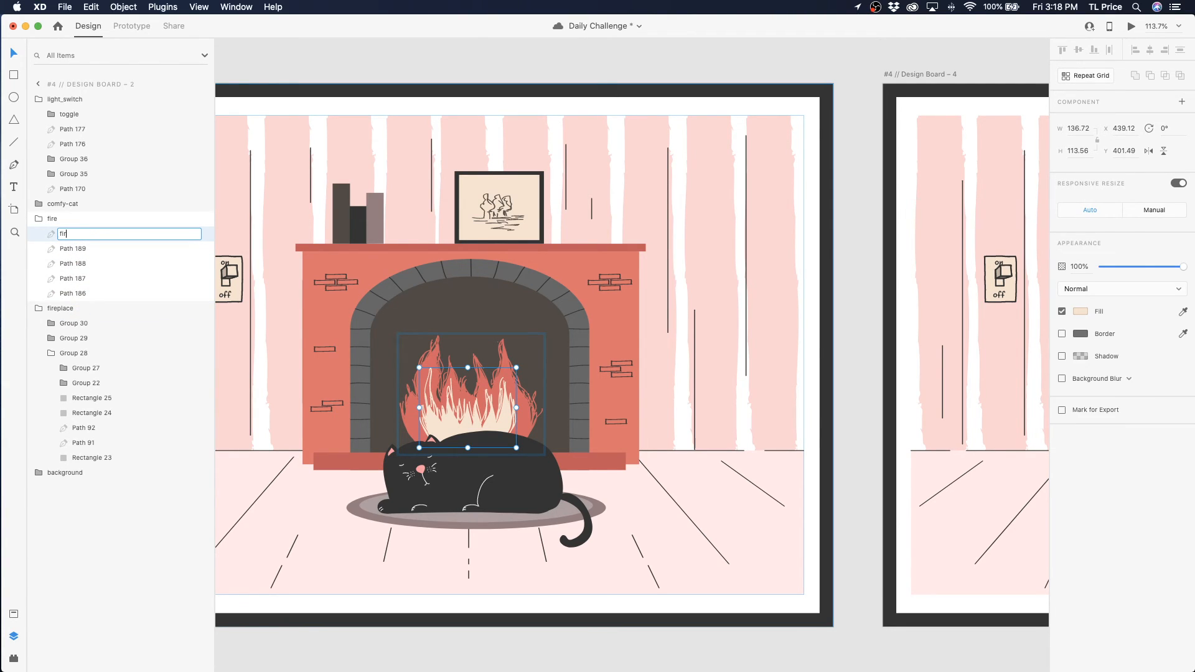
pyautogui.doubleClick(63, 248)
pyautogui.write('fire-2')
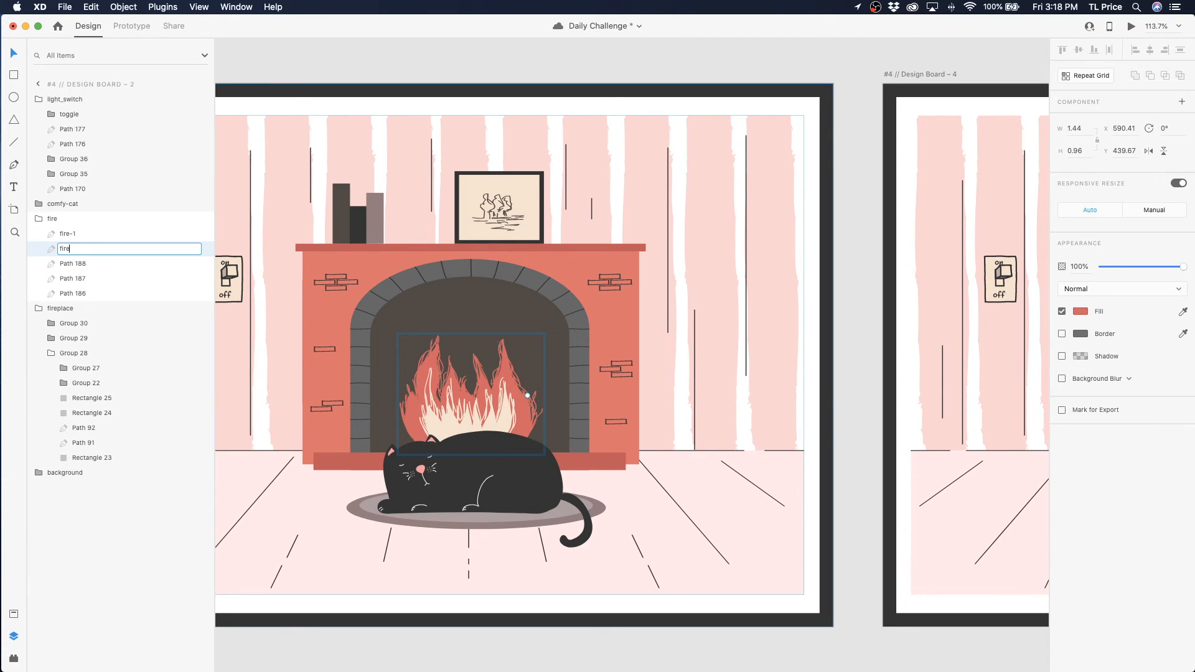
pyautogui.doubleClick(70, 264)
pyautogui.write('fire-3')
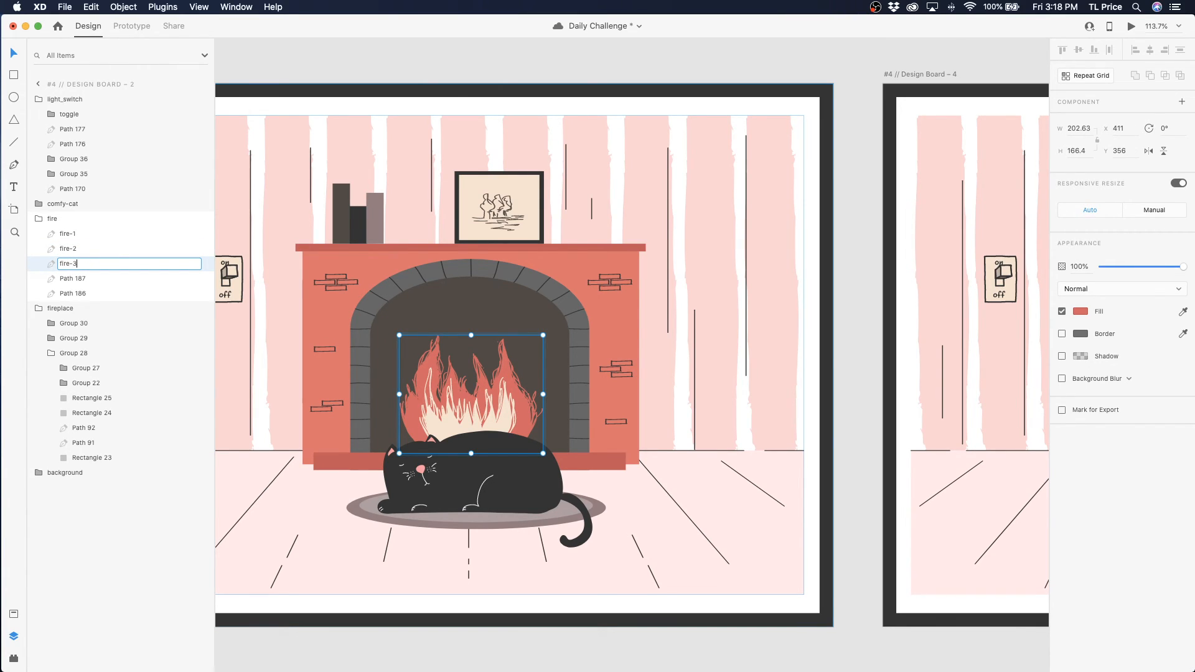
pyautogui.press('Return')
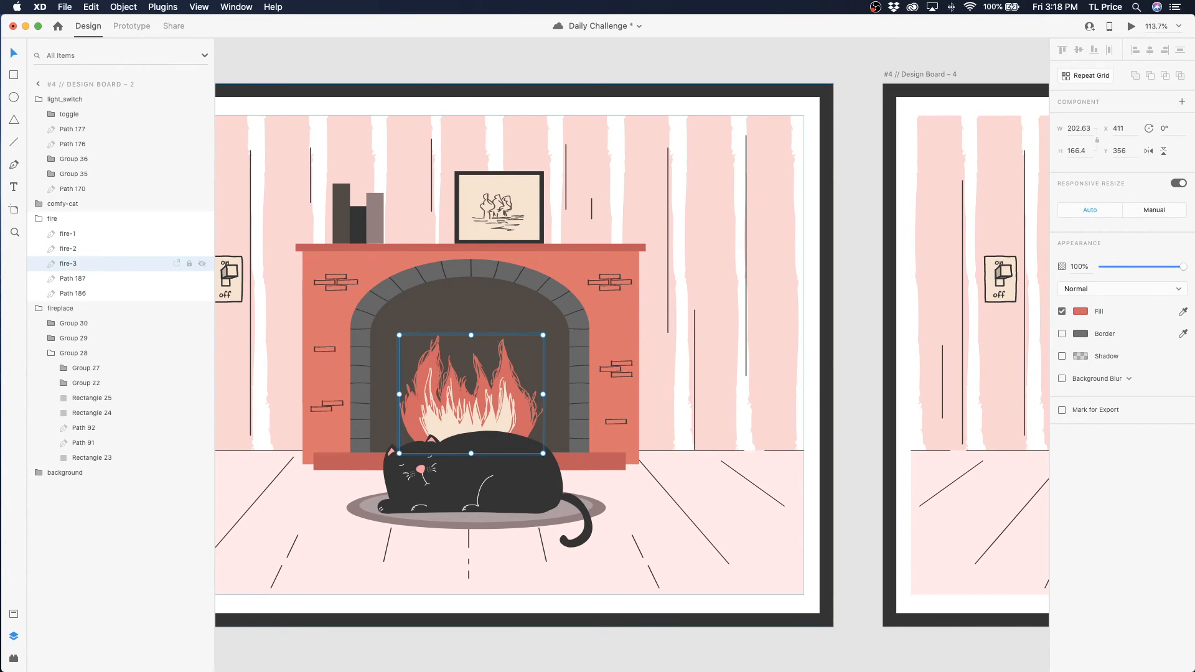
# Rename the last two paths in Design Board – 2's fire group as fire-4 and fire-5
pyautogui.doubleClick(67, 279)
pyautogui.write('fire-4')
pyautogui.press('Return')
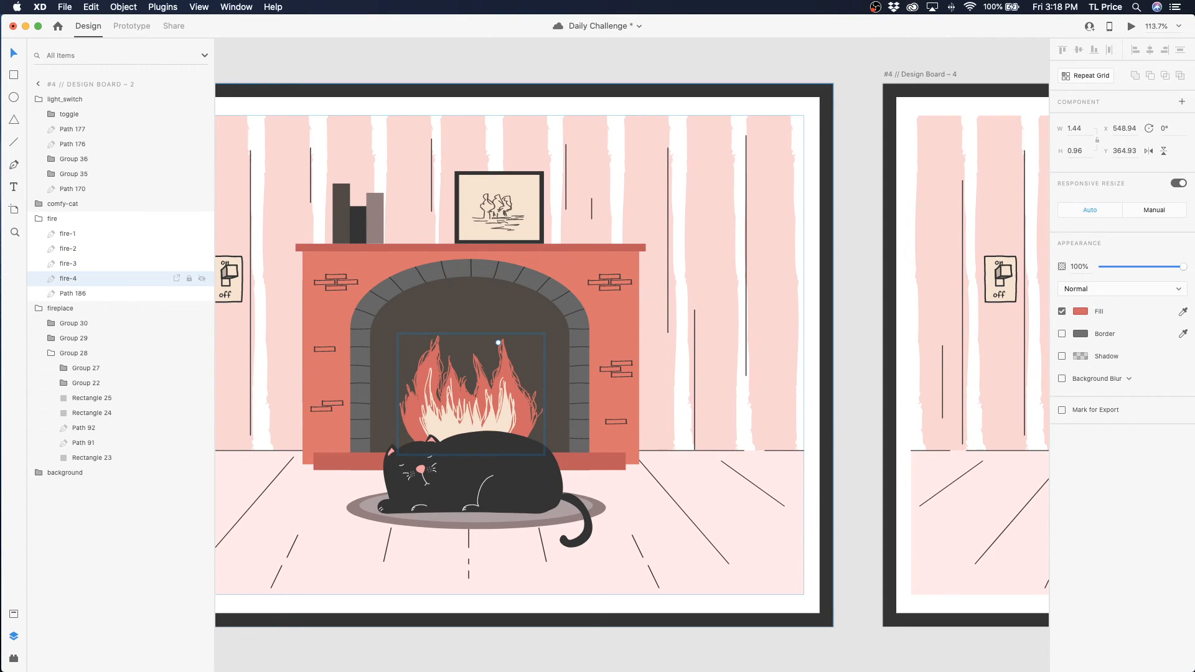
pyautogui.doubleClick(68, 292)
pyautogui.write('fi')
pyautogui.press('Return')
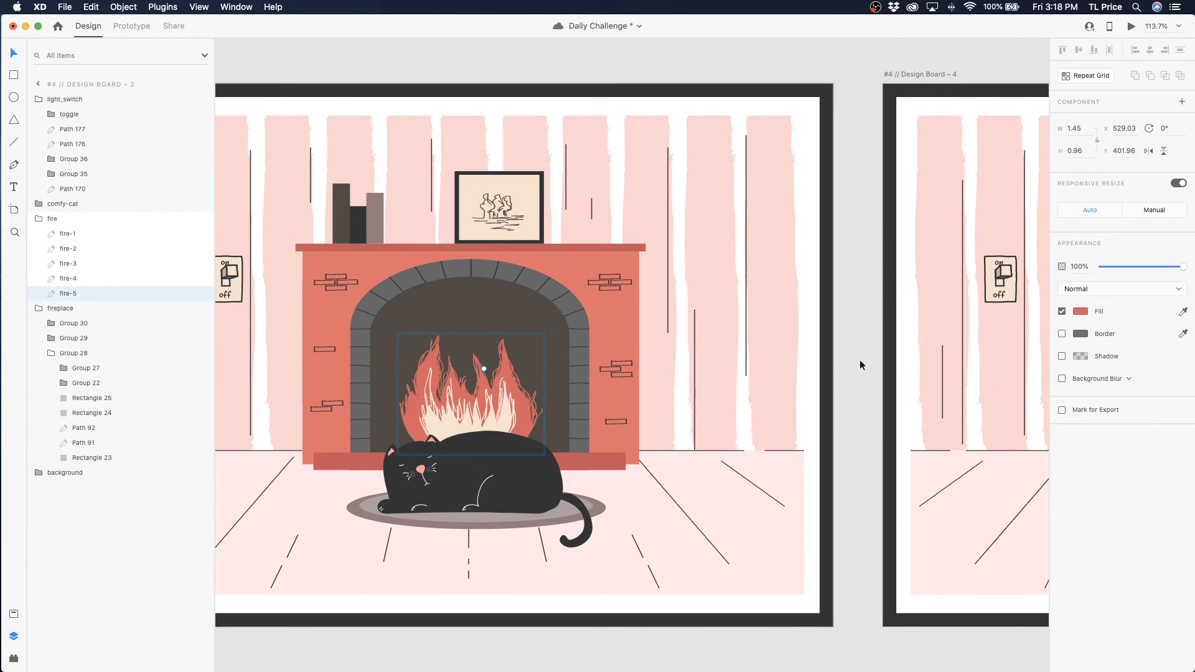
# On Design Board – 4, move the new fire group below comfy-cat in the layer order so it sits behind the cat
pyautogui.hscroll(10, 842, 353)
pyautogui.click(584, 400)
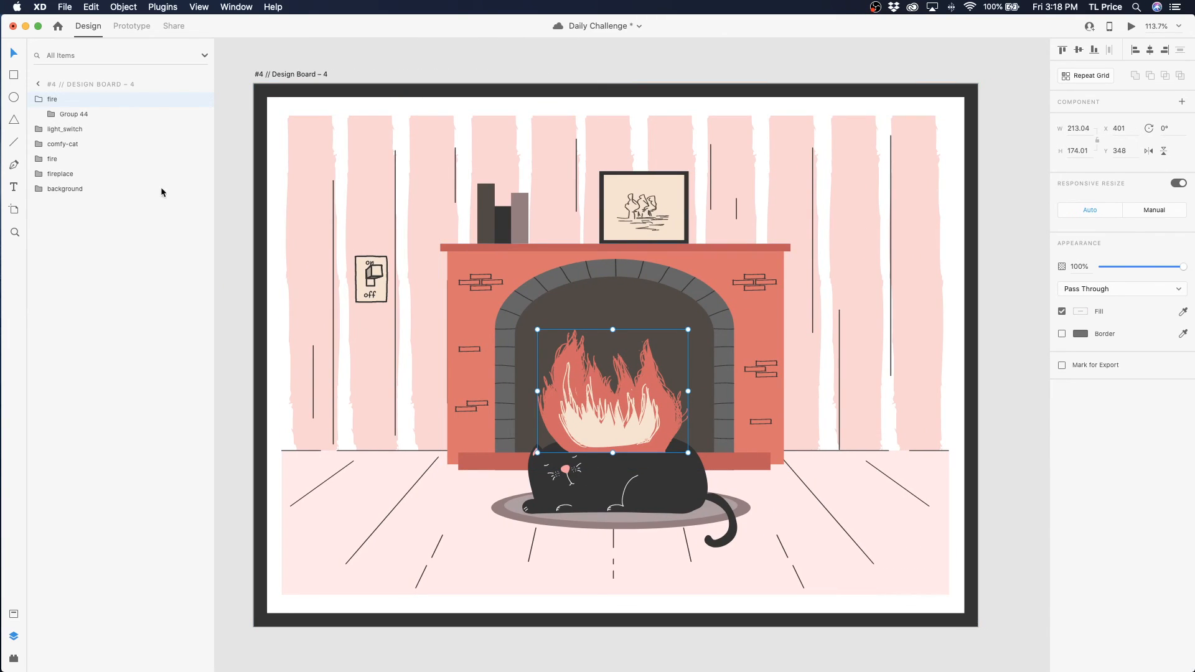
pyautogui.click(39, 100)
pyautogui.moveTo(56, 100); pyautogui.dragTo(60, 137)
pyautogui.click(38, 130)
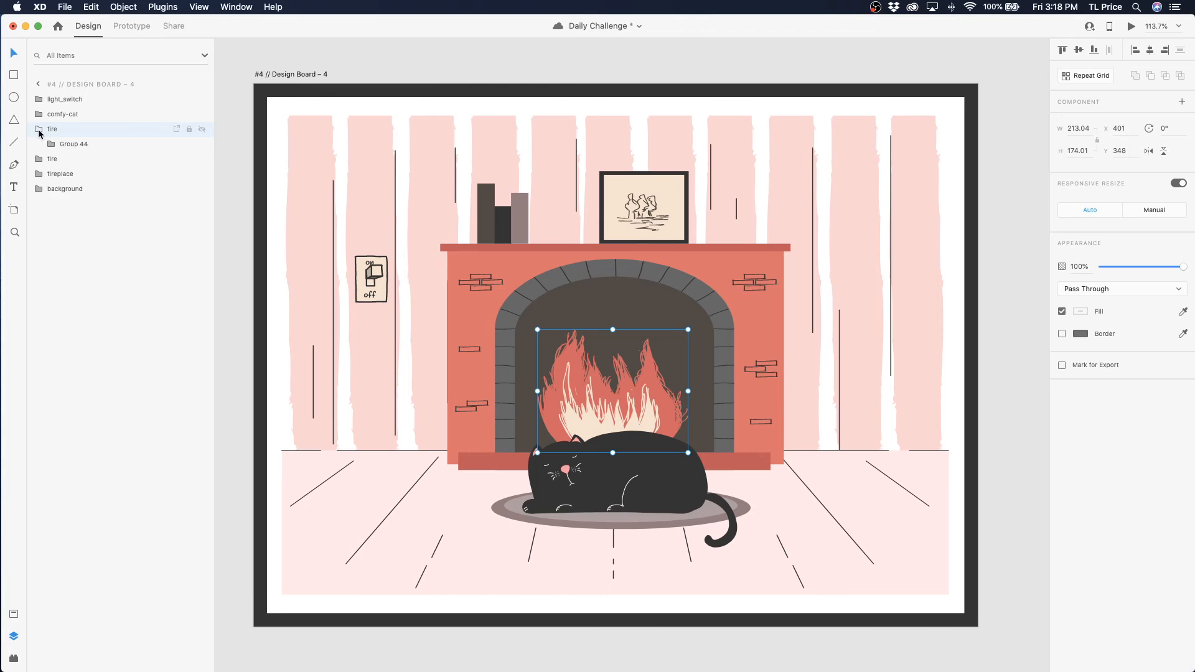
# Move Path 191 through Path 195 out of Group 44 directly into the fire group, and delete the emptied Group 44
pyautogui.click(51, 145)
pyautogui.click(86, 160)
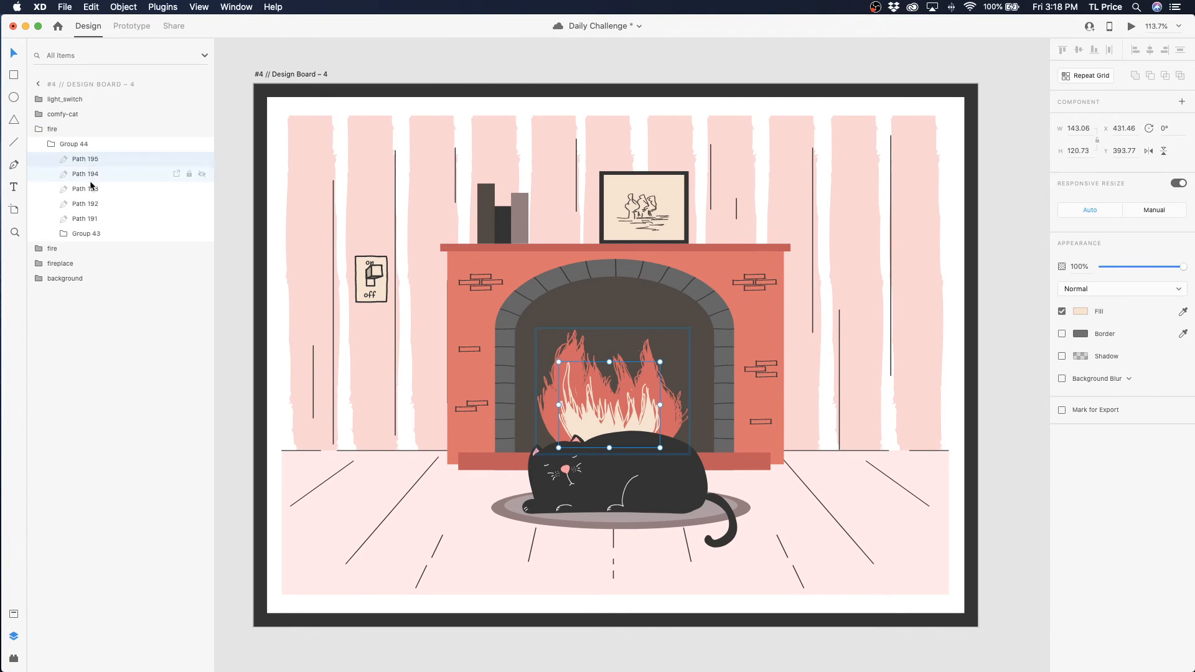
pyautogui.keyDown('shift'); pyautogui.click(89, 218); pyautogui.keyUp('shift')
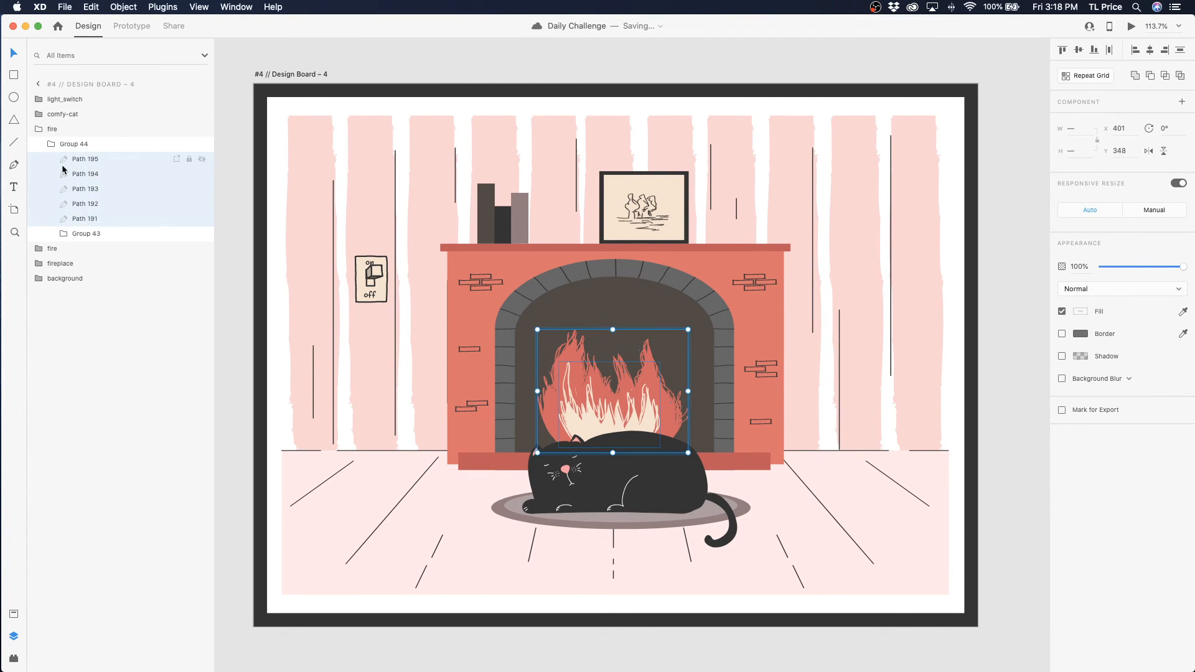
pyautogui.moveTo(65, 169); pyautogui.dragTo(78, 138)
pyautogui.click(73, 219)
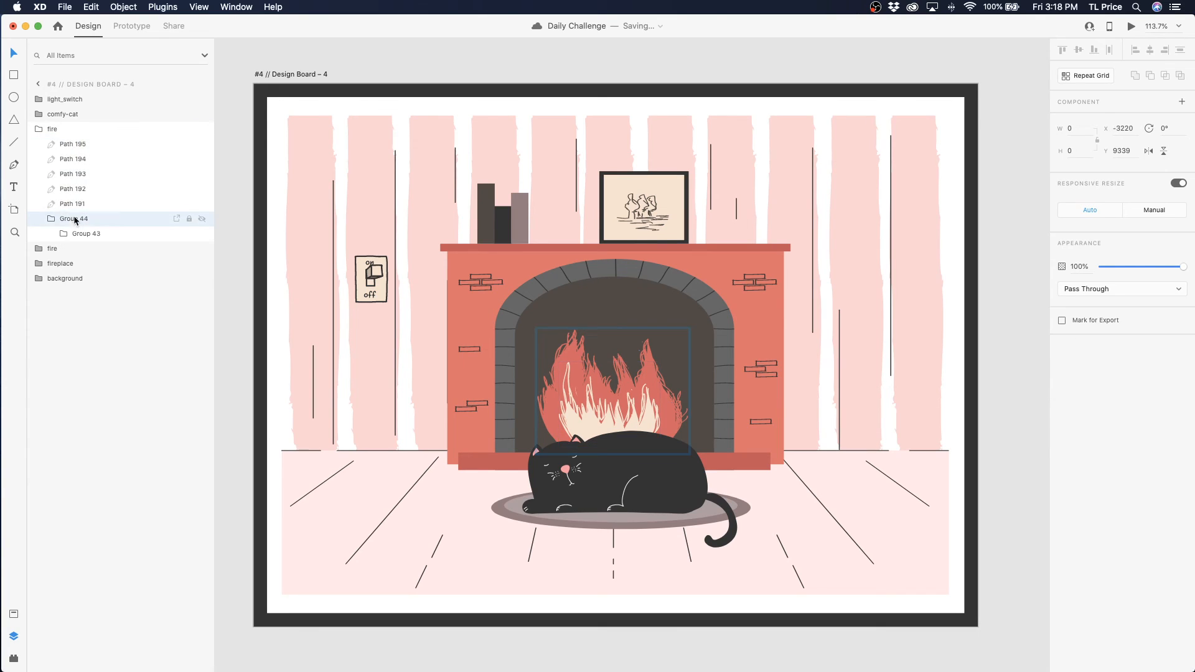
pyautogui.press('Delete')
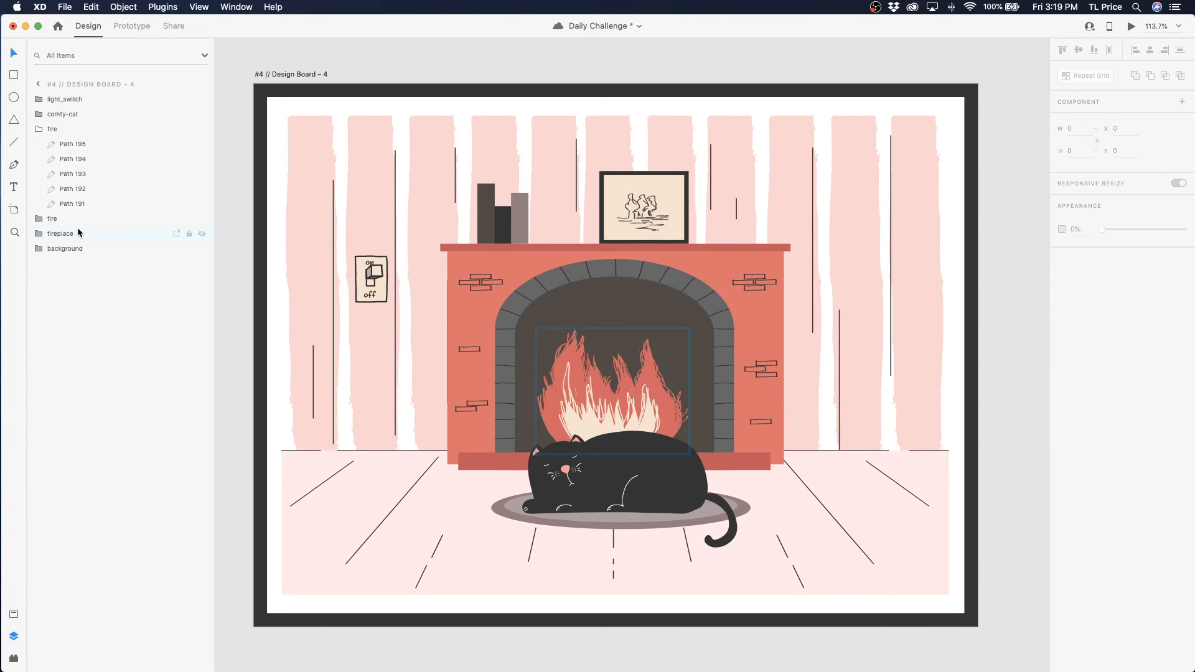
# Rename the first three paths in Design Board – 4's new fire group as fire-1, fire-2 and fire-3
pyautogui.doubleClick(73, 144)
pyautogui.write('fire-1')
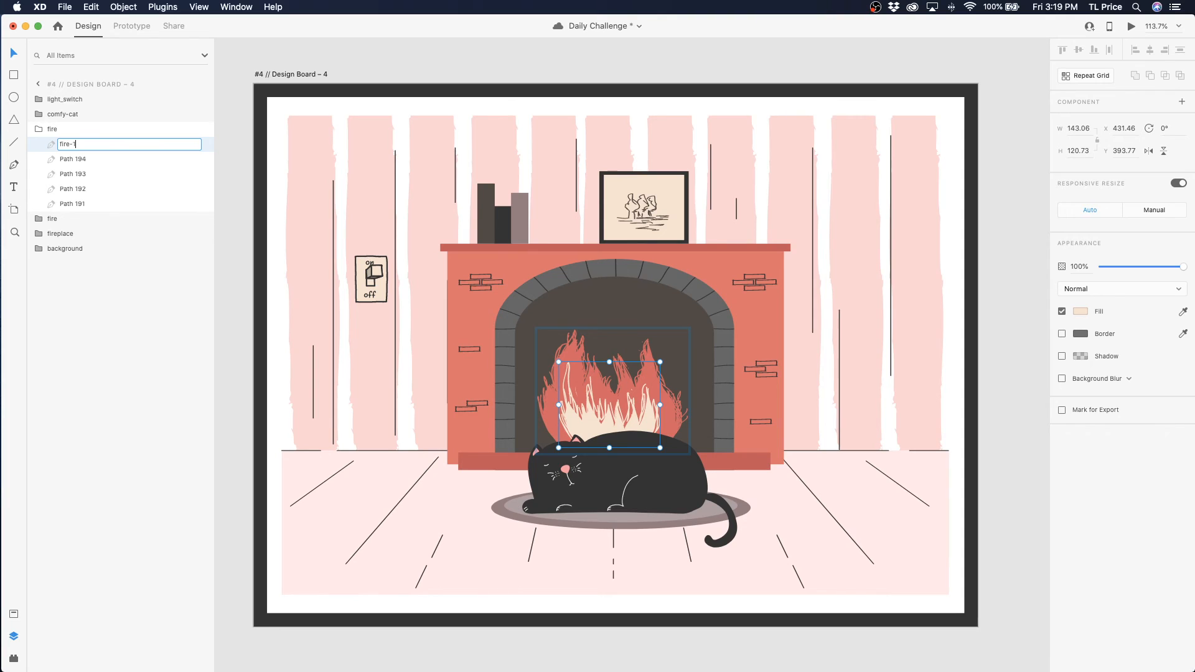
pyautogui.press('Return')
pyautogui.doubleClick(72, 157)
pyautogui.write('fire-2')
pyautogui.press('Return')
pyautogui.doubleClick(72, 174)
pyautogui.write('f')
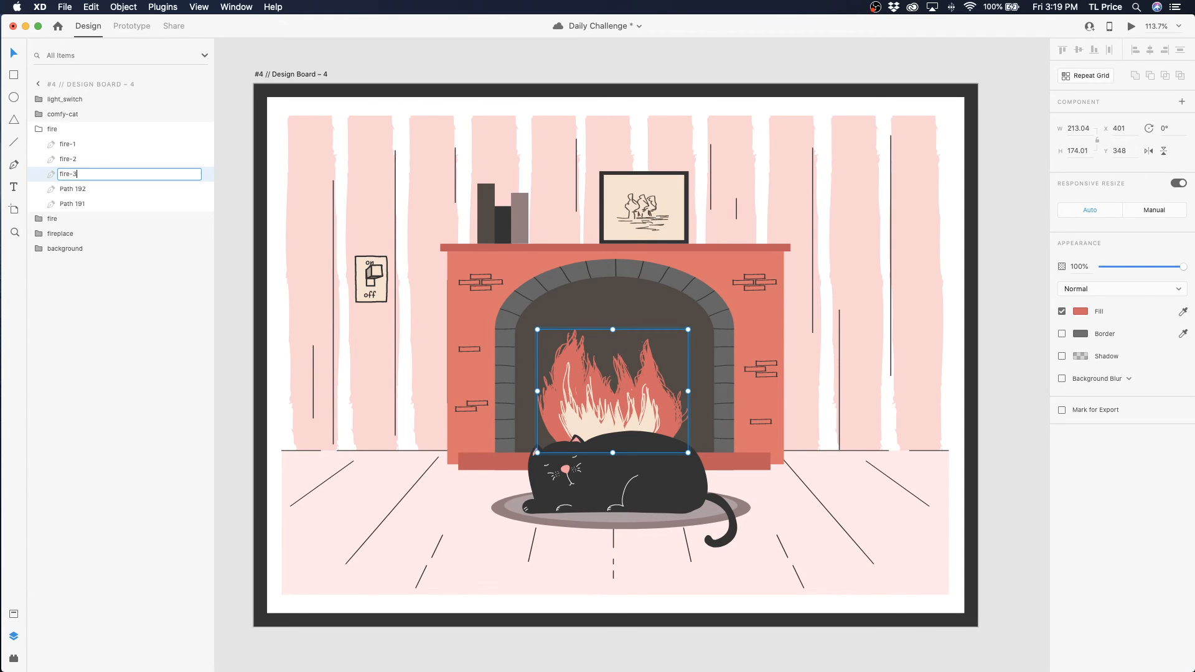
pyautogui.write('ire-3')
pyautogui.click(81, 191)
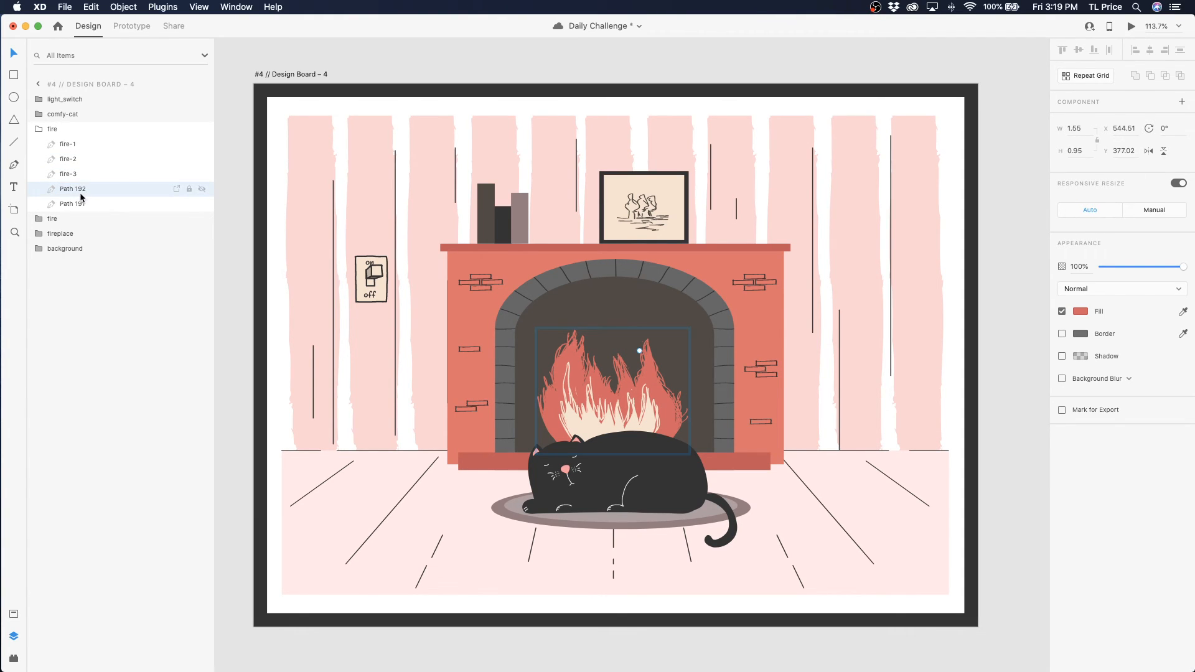
# Rename the last two paths in Design Board – 4's new fire group as fire-4 and fire-5
pyautogui.doubleClick(77, 190)
pyautogui.write('fire')
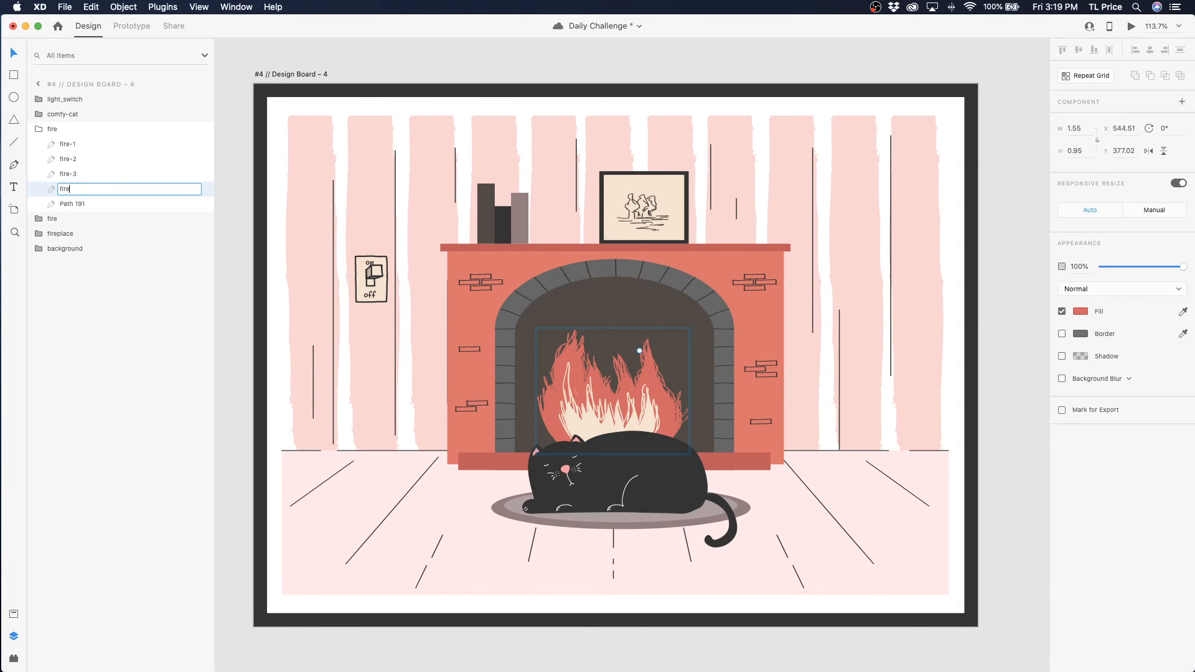
pyautogui.write('-4')
pyautogui.press('Return')
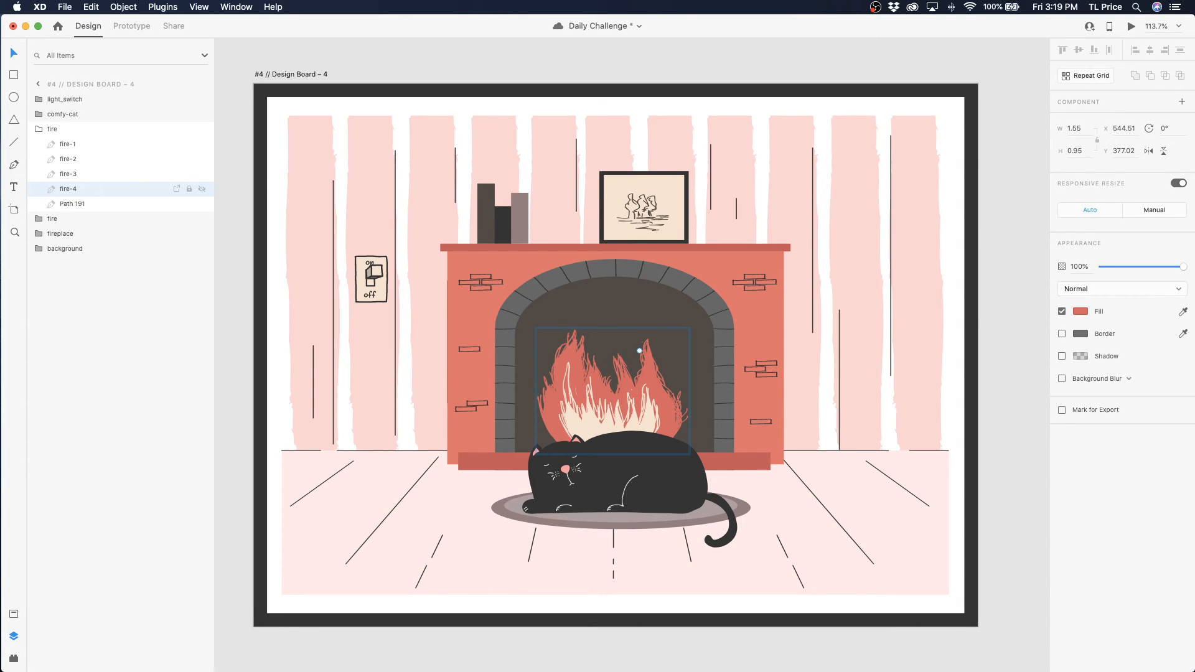
pyautogui.doubleClick(77, 203)
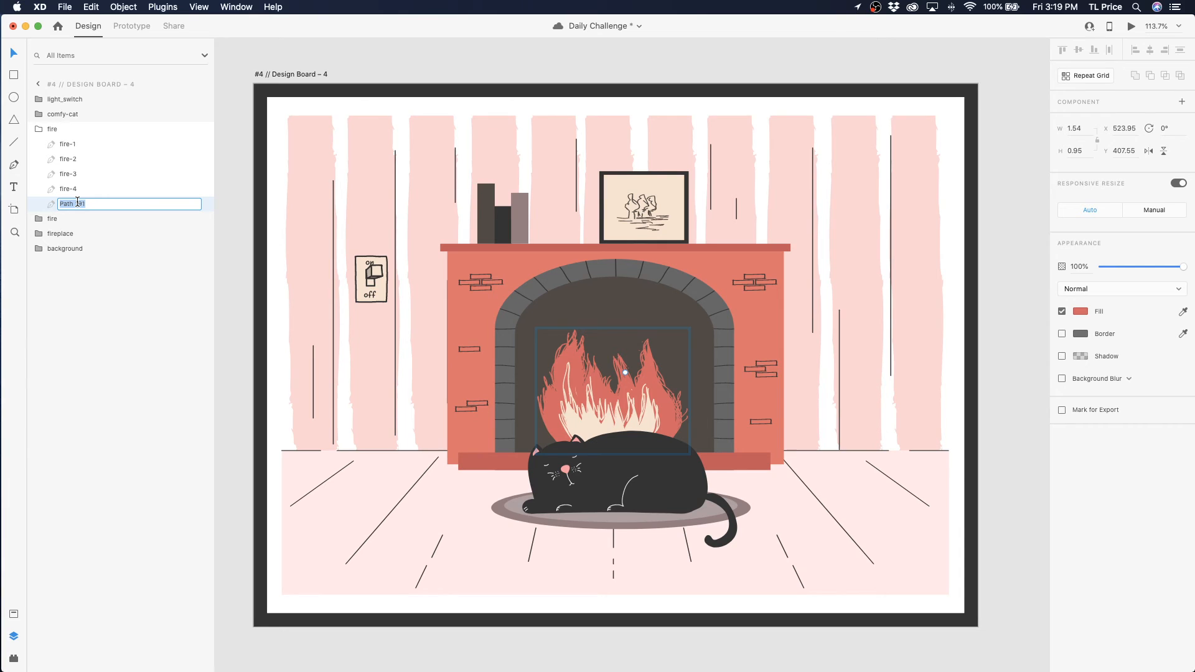
pyautogui.write('fire-5')
pyautogui.press('Return')
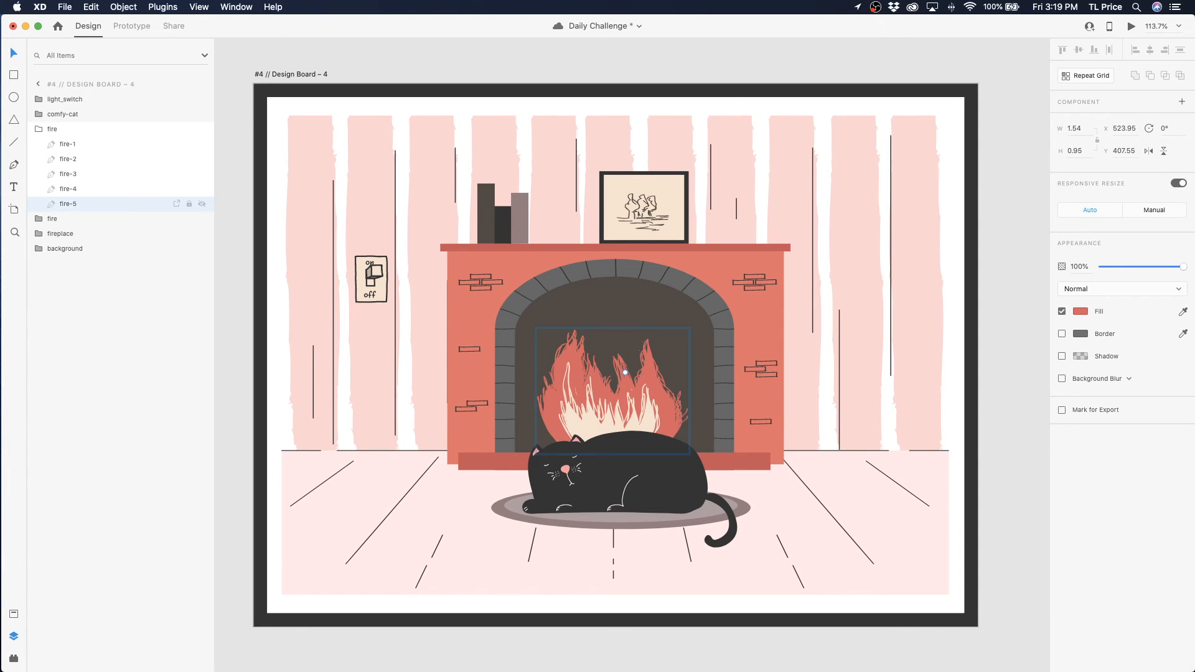
# Link the whole #4 // Design Board – 2 artboard to #4 // Design Board – 4 with a prototype interaction
pyautogui.click(58, 129)
pyautogui.hscroll(-10, 611, 149)
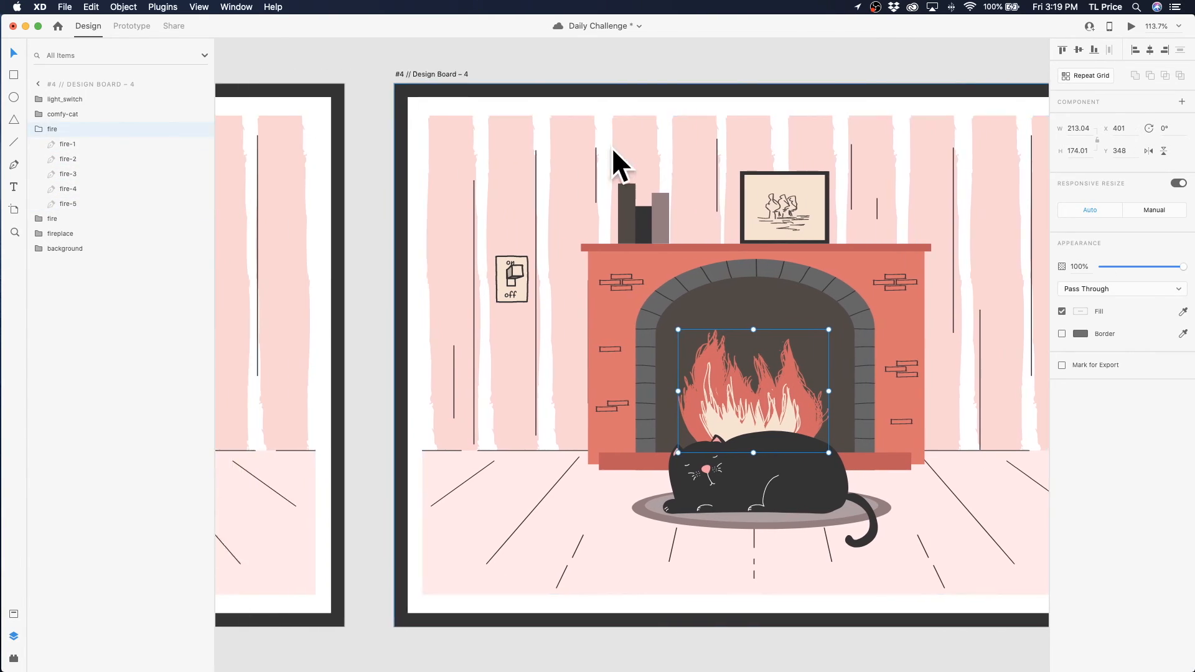
pyautogui.hscroll(-5, 612, 153)
pyautogui.click(406, 74)
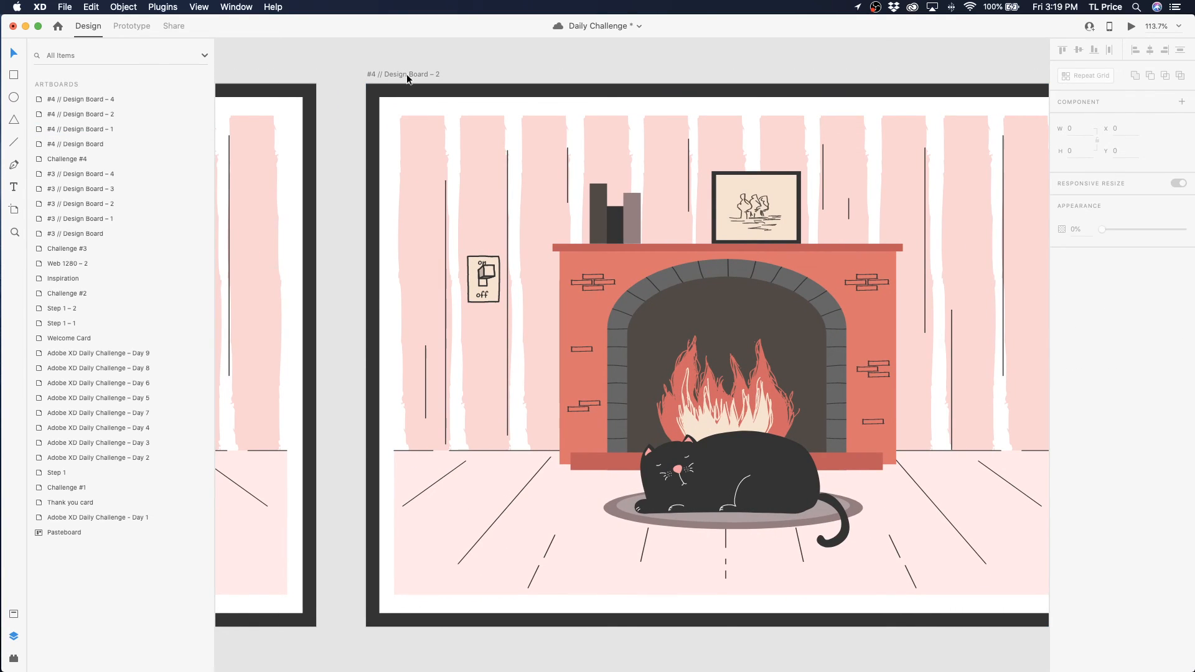
pyautogui.press('super+minus')
pyautogui.press('super+minus')
pyautogui.press('super+minus')
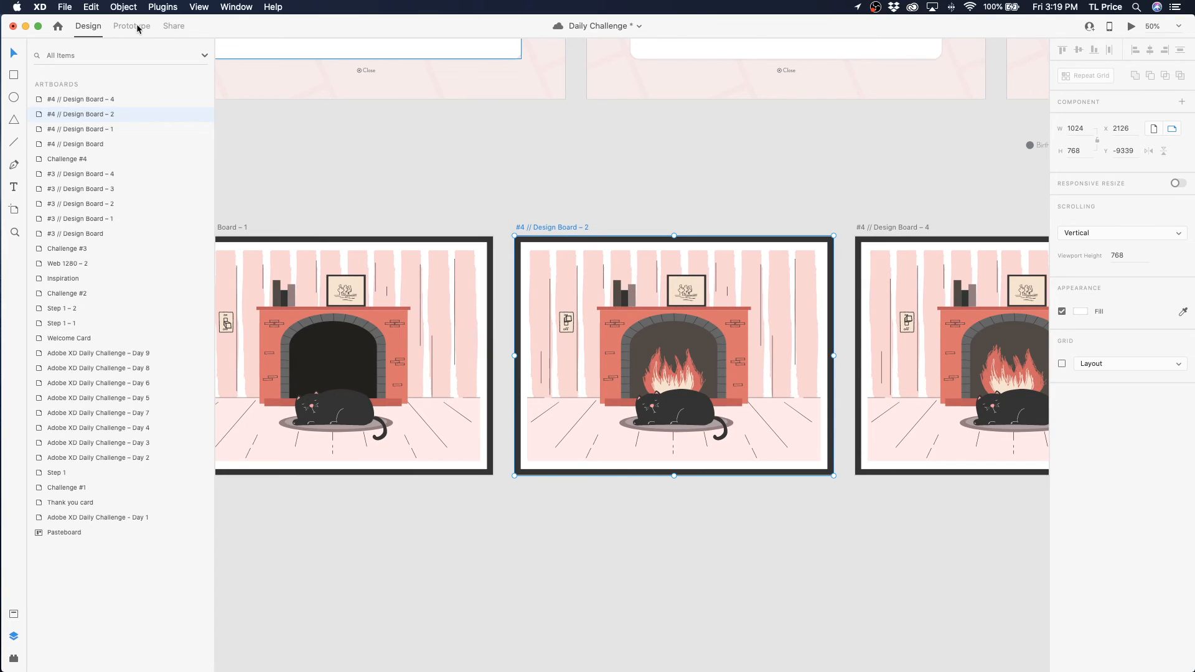
pyautogui.click(131, 25)
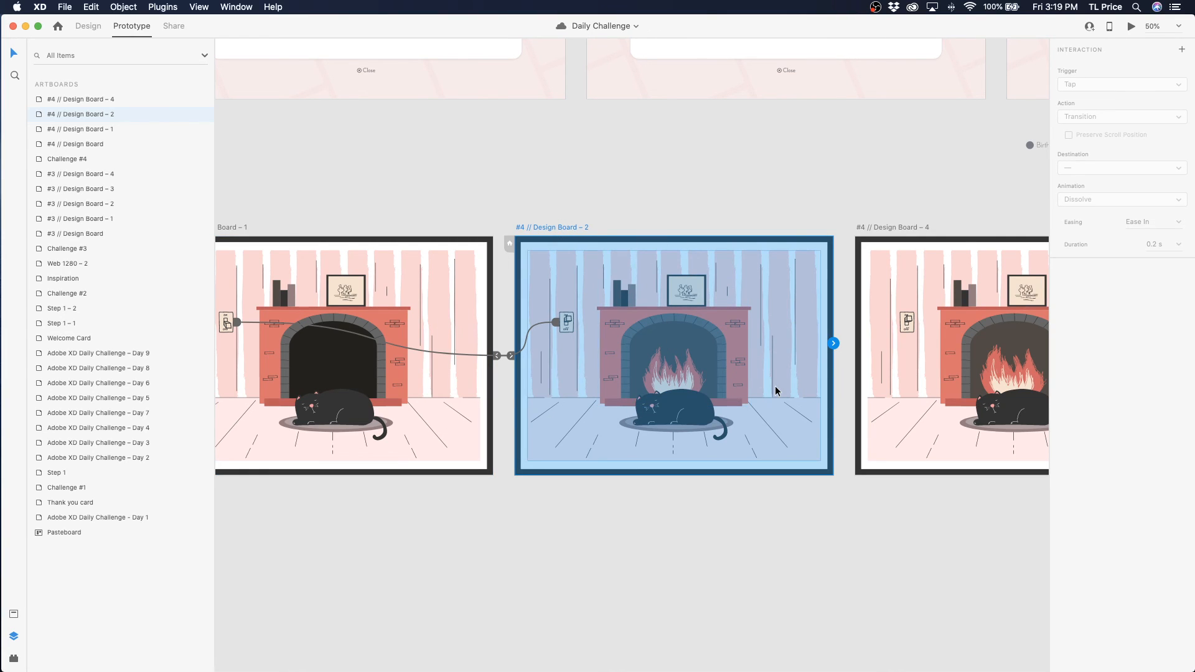
pyautogui.moveTo(833, 344); pyautogui.dragTo(884, 358)
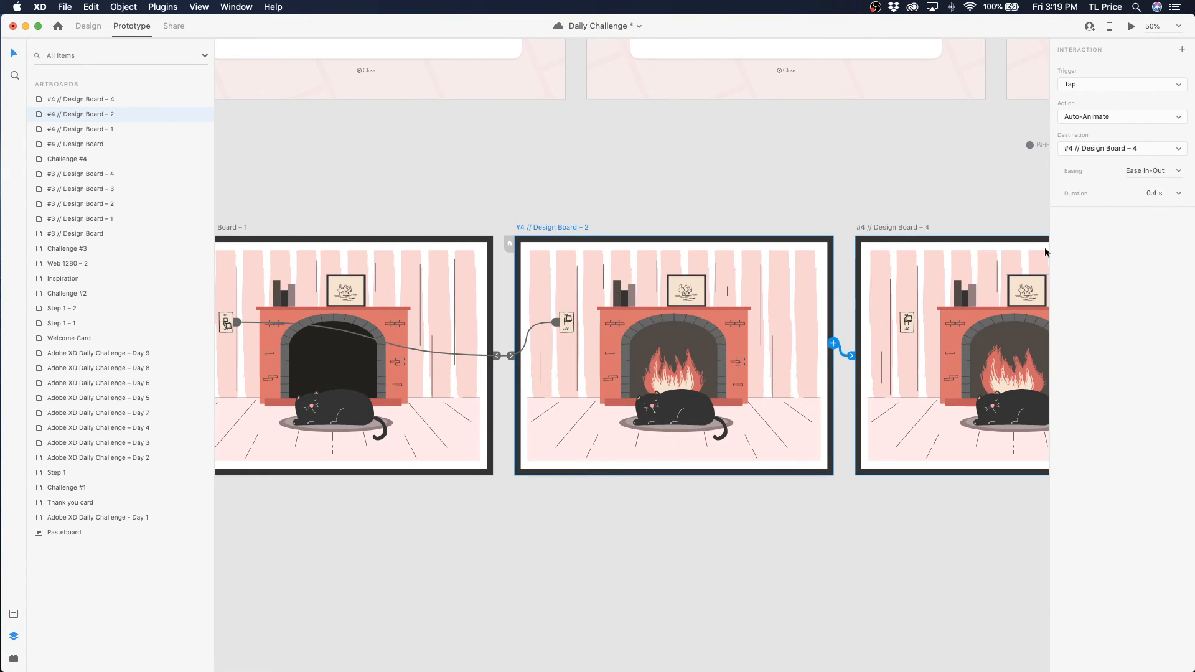
# Choose Auto-Animate as the interaction's action and #4 // Design Board – 4 as its destination
pyautogui.click(1095, 119)
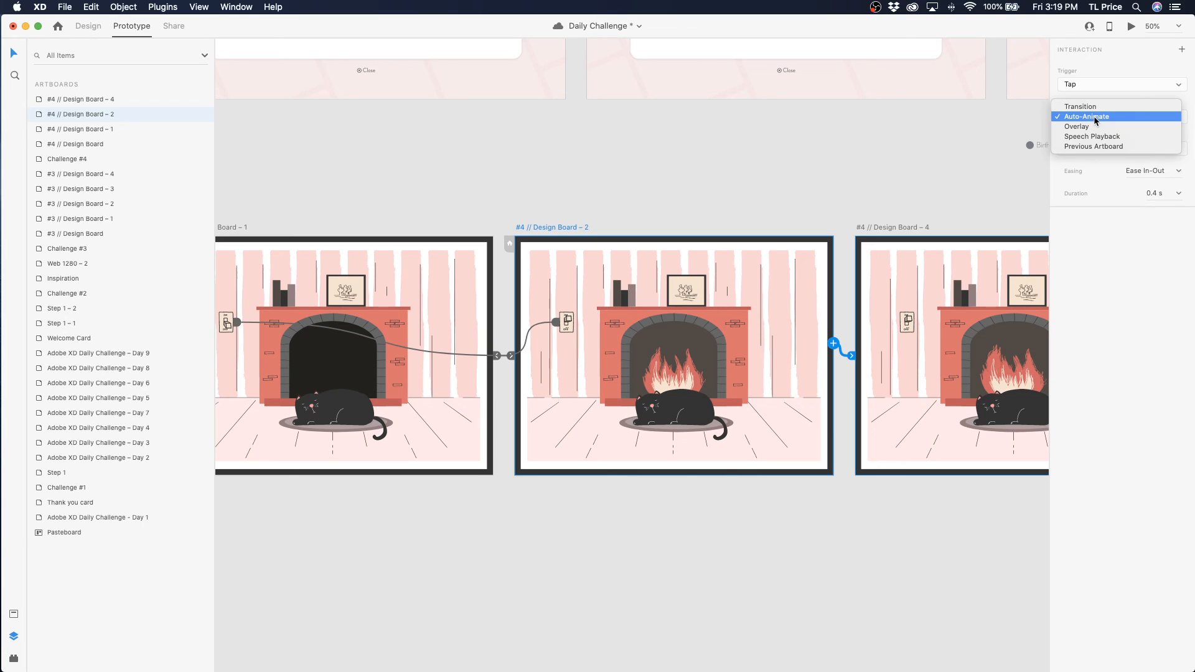
pyautogui.click(1095, 118)
pyautogui.click(1086, 148)
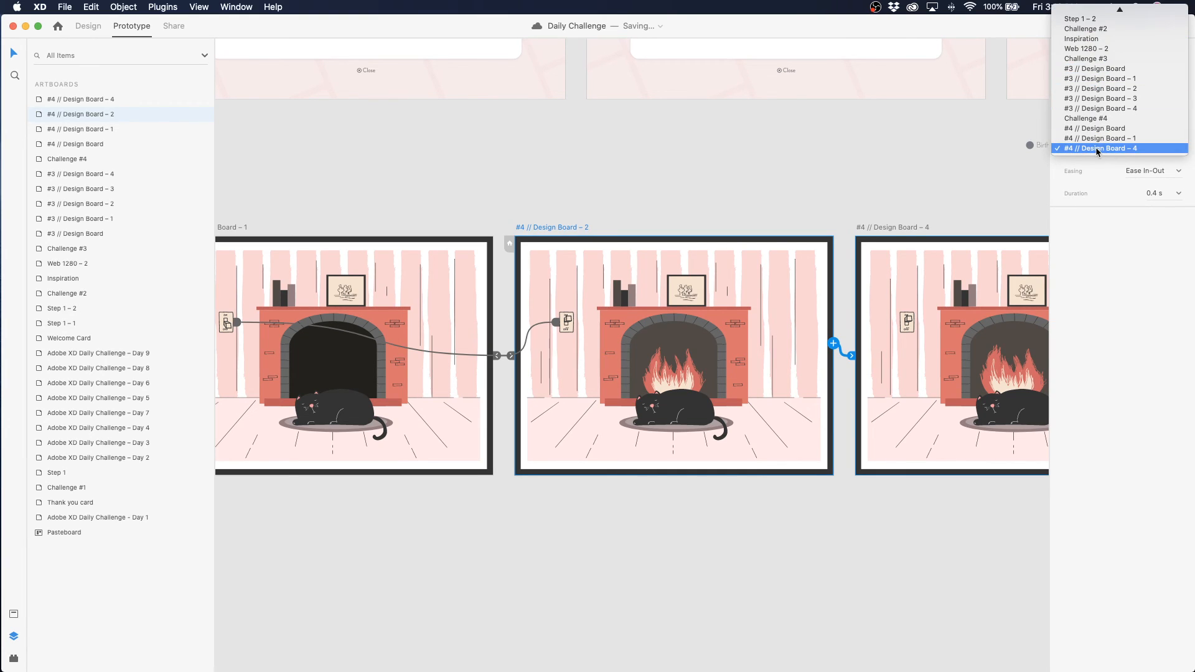
pyautogui.click(1096, 151)
# Rename the #4 // Design Board – 4 artboard as #4 // Design Board – 3
pyautogui.click(908, 232)
pyautogui.click(928, 227)
pyautogui.click(928, 226)
pyautogui.doubleClick(926, 226)
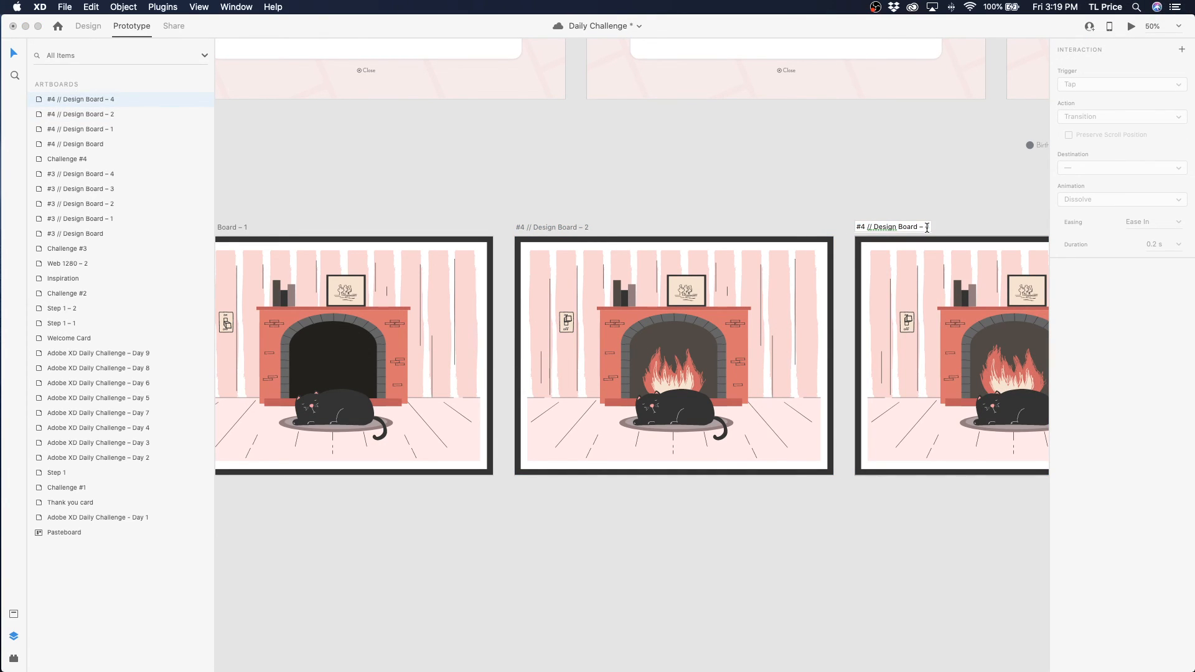
pyautogui.write('3')
pyautogui.press('Return')
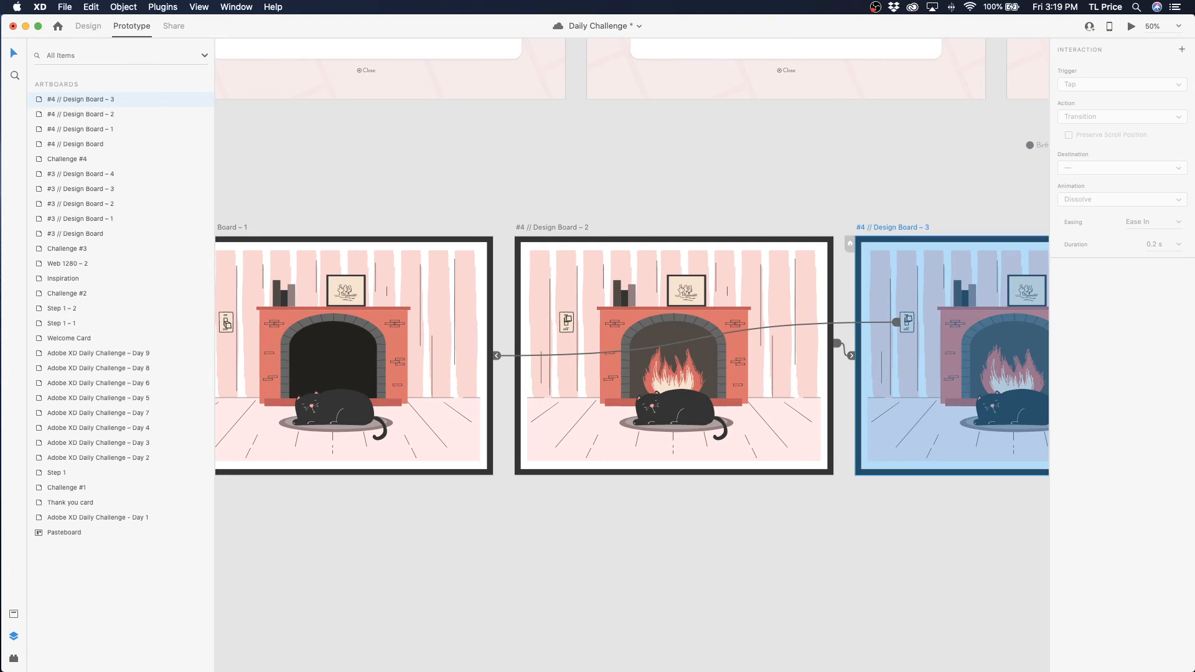
# Examine the interaction on Design Board – 2 and the light switches on Design Board – 2 and Design Board – 3
pyautogui.hscroll(5, 926, 227)
pyautogui.click(404, 228)
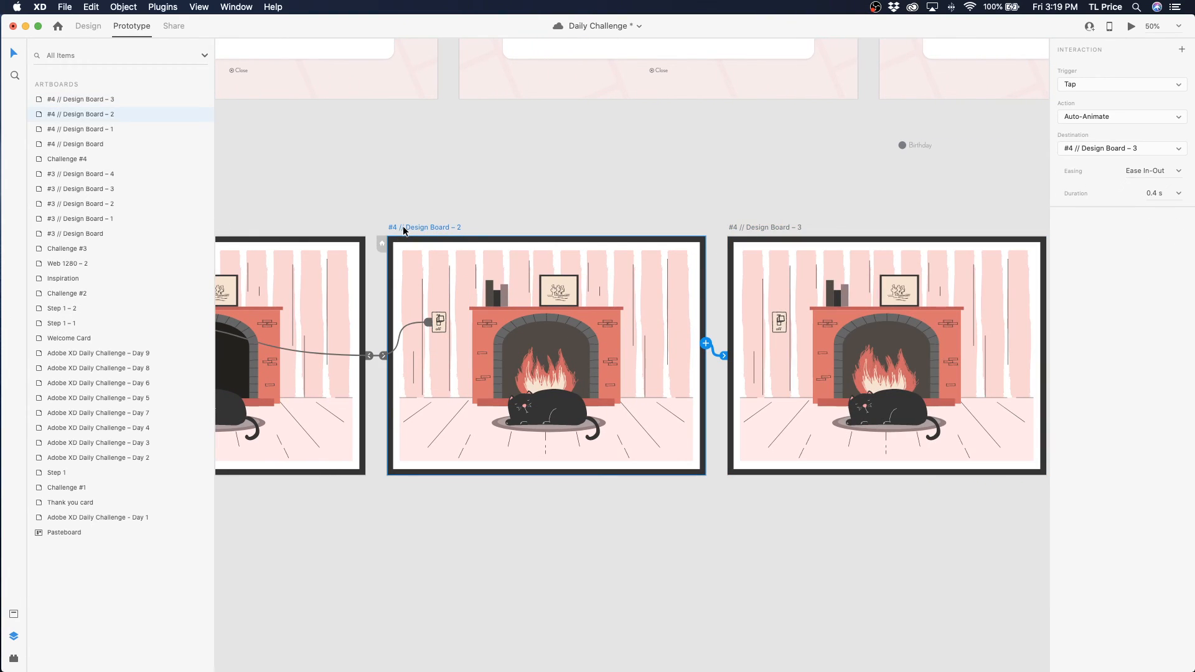
pyautogui.click(779, 322)
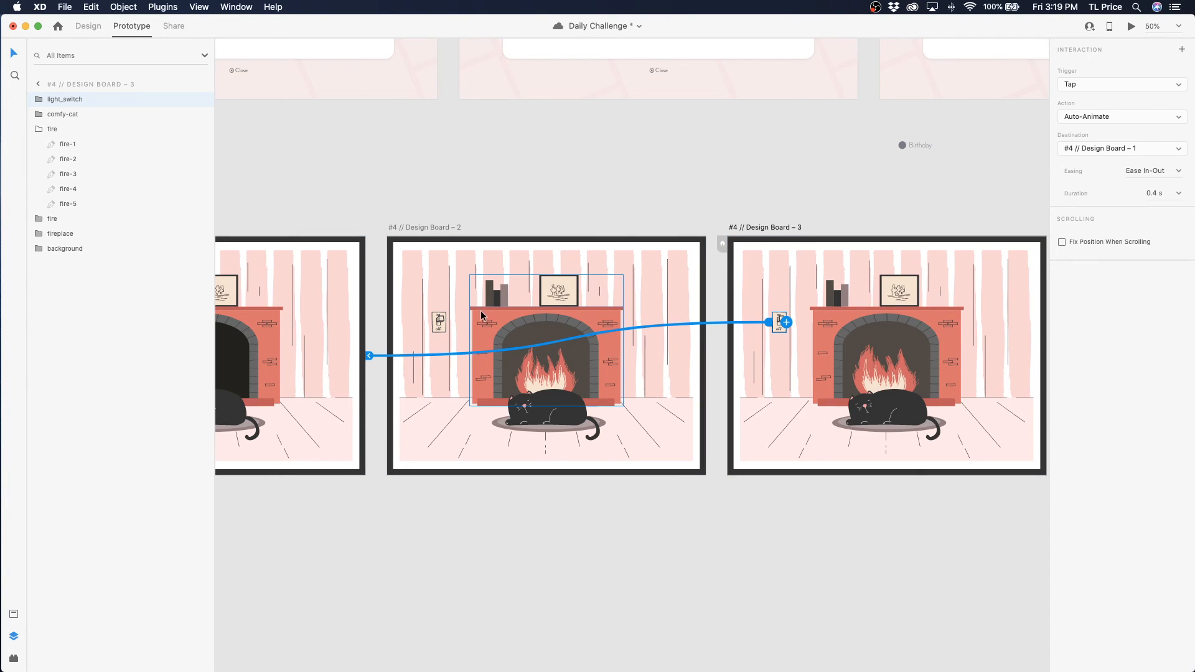
pyautogui.click(88, 25)
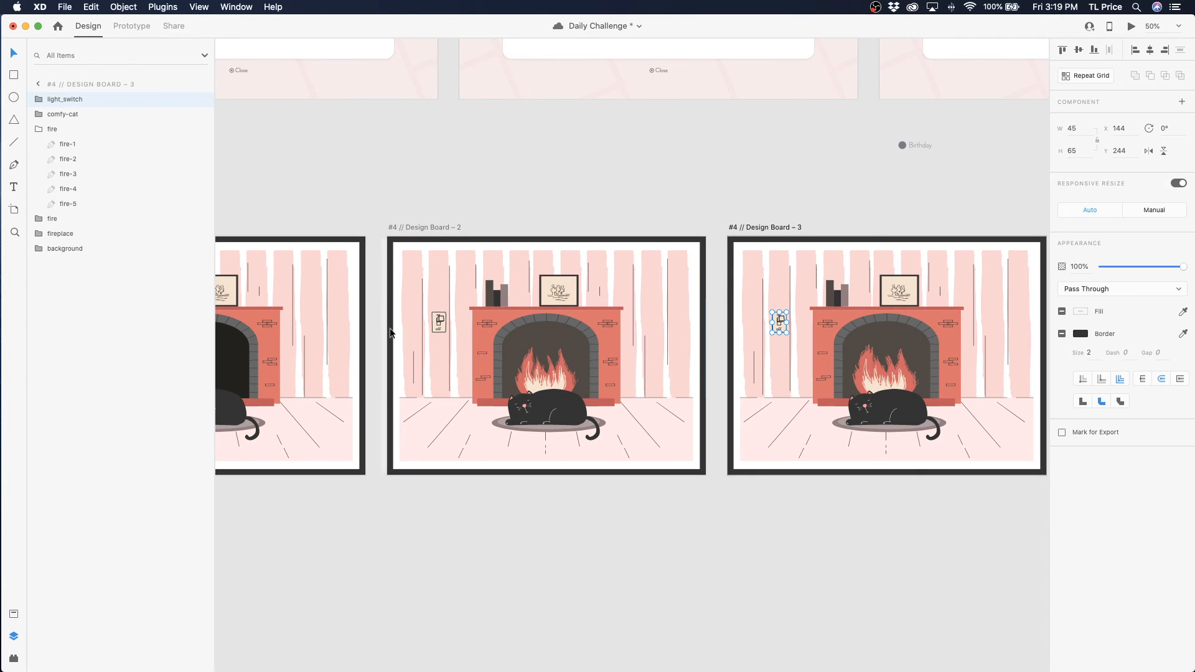
pyautogui.click(438, 324)
pyautogui.click(740, 230)
pyautogui.press('super+z')
pyautogui.click(453, 231)
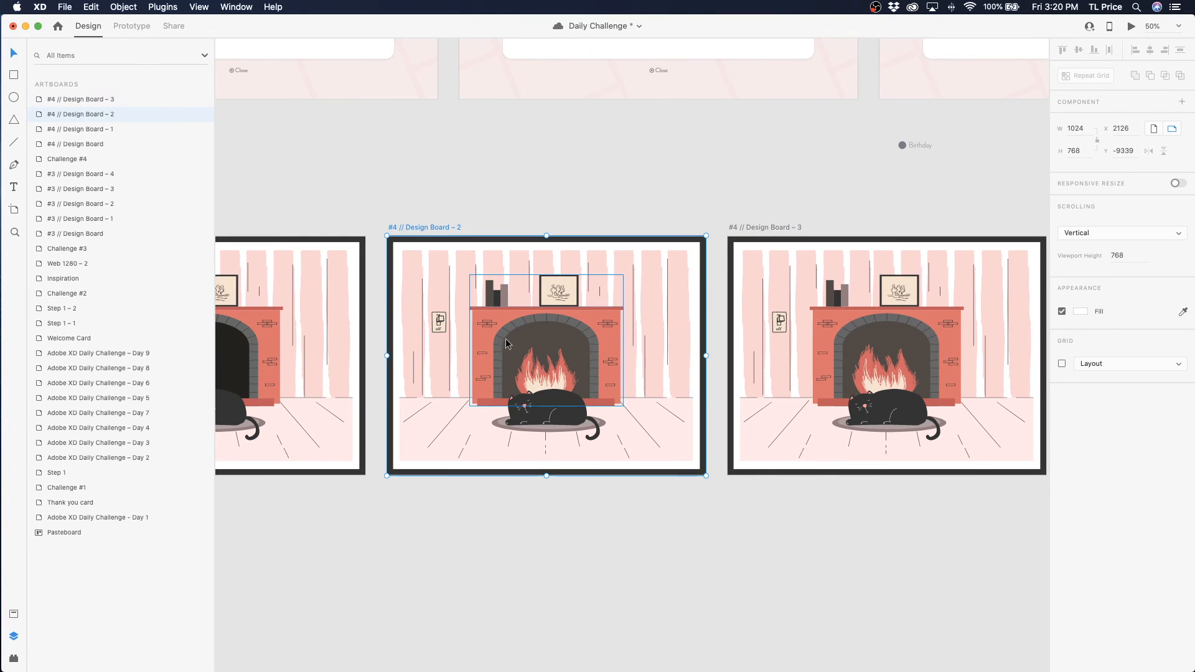
# Set the #4 // Design Board – 2 artboard interaction to a 0.6 s duration with easing None
pyautogui.click(130, 27)
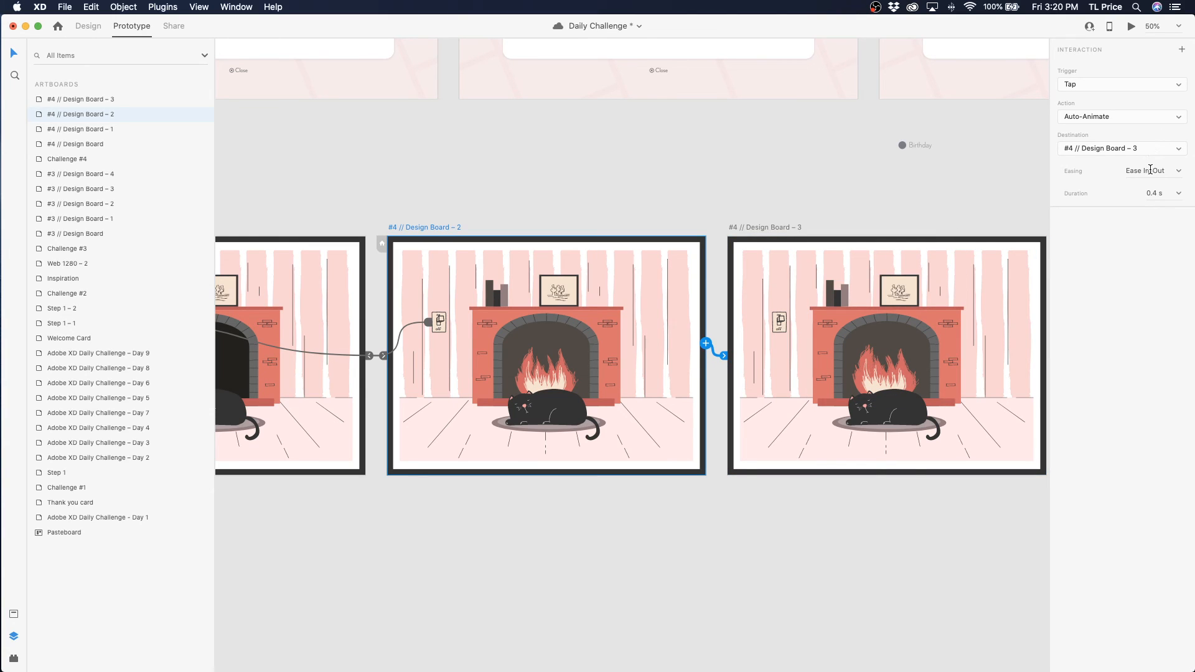
pyautogui.click(1178, 193)
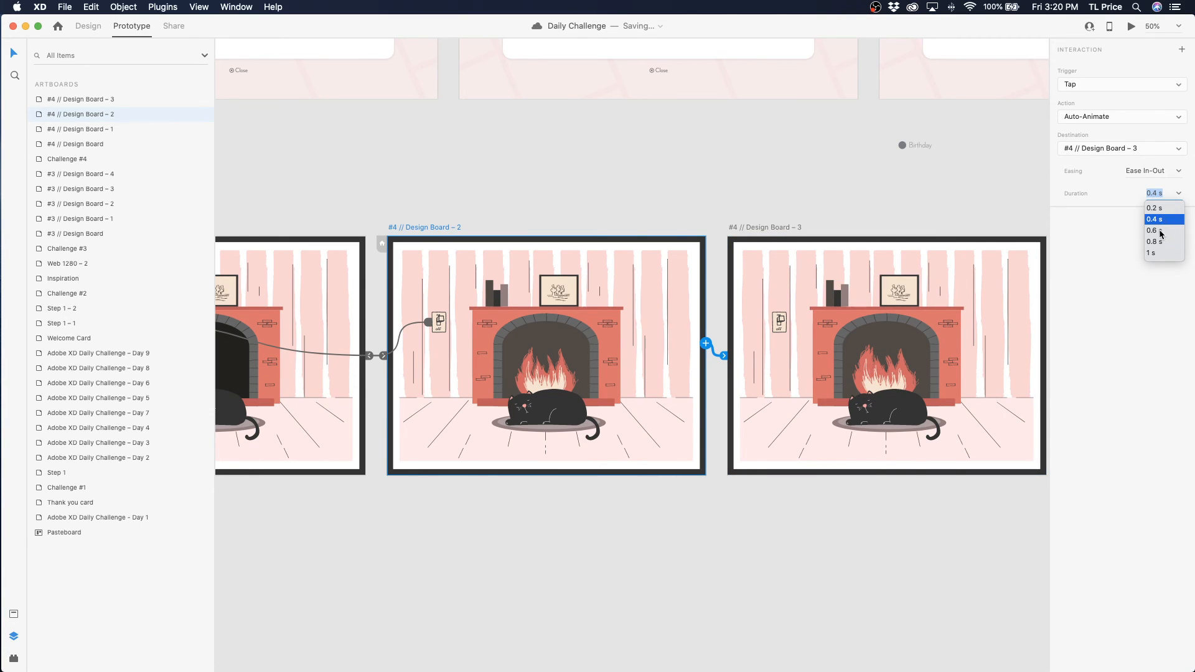
pyautogui.click(1161, 231)
pyautogui.click(1179, 171)
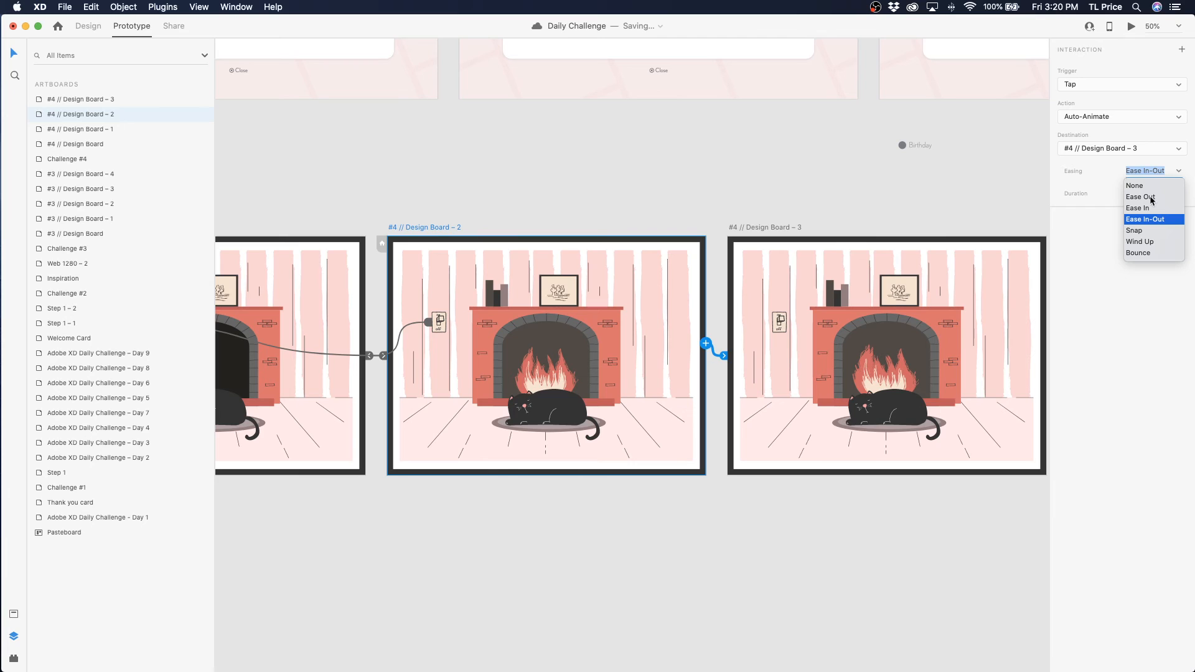
pyautogui.click(1144, 186)
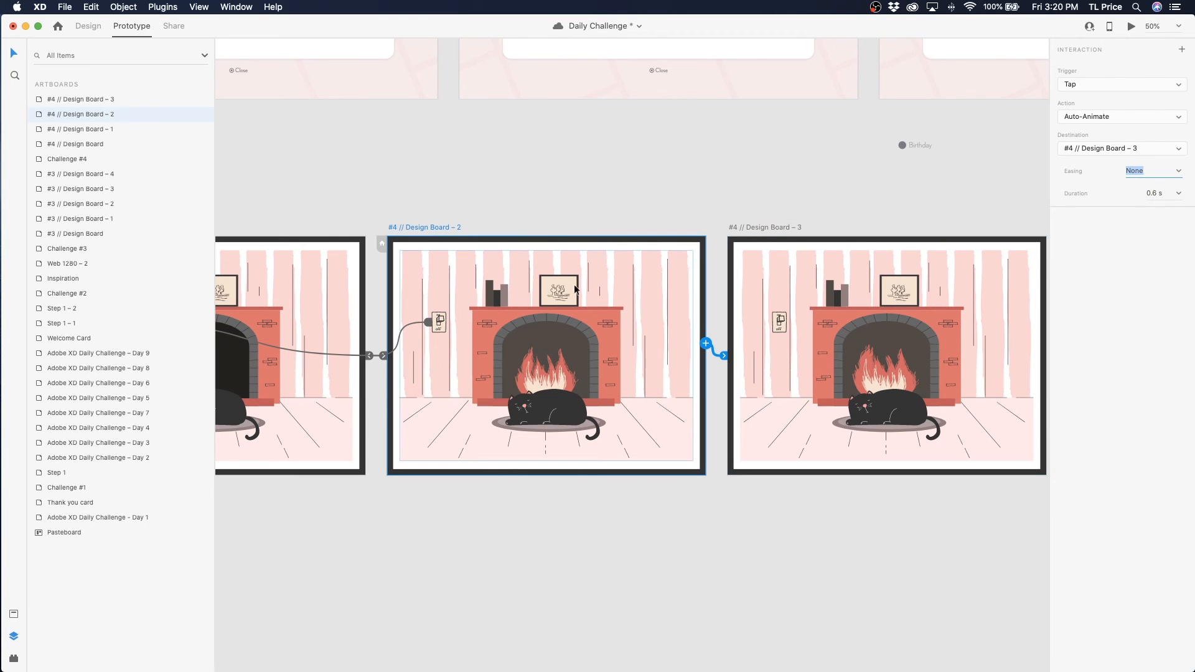
# Set the easing of the light switch interaction on #4 // Design Board – 1 to None
pyautogui.hscroll(-10, 479, 335)
pyautogui.click(505, 323)
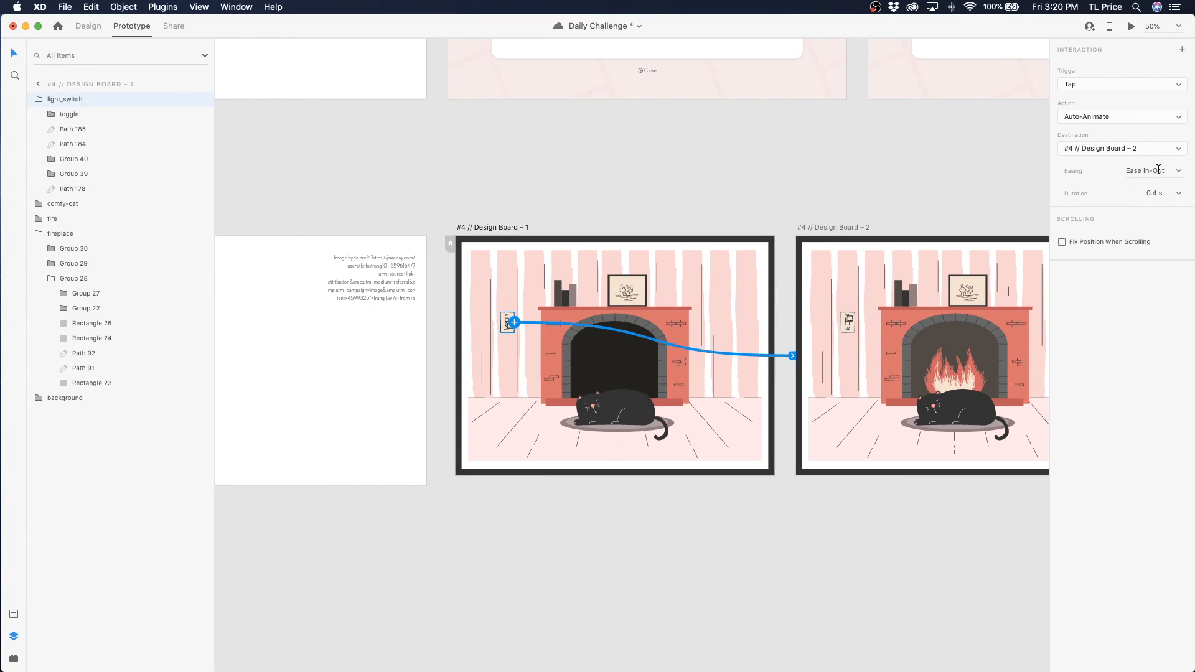
pyautogui.click(1173, 171)
pyautogui.click(1160, 178)
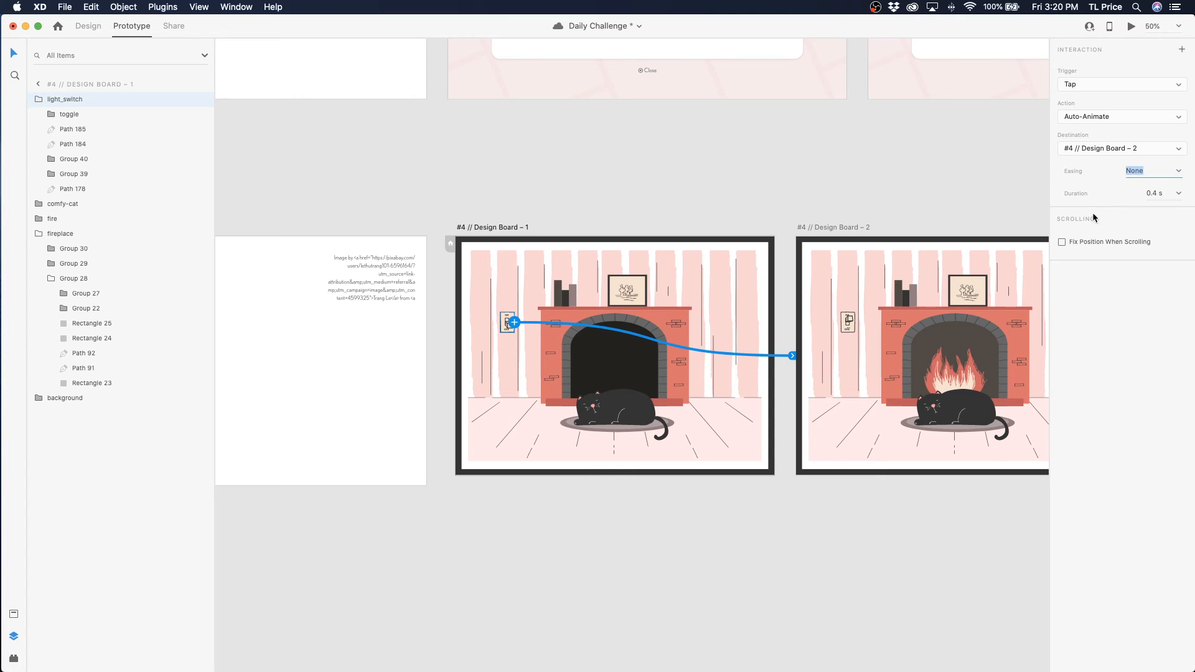
# Set the easing of the light switch interactions on #4 // Design Board – 2 and #4 // Design Board – 3 to None
pyautogui.click(846, 321)
pyautogui.click(1178, 171)
pyautogui.click(1145, 182)
pyautogui.hscroll(10, 834, 189)
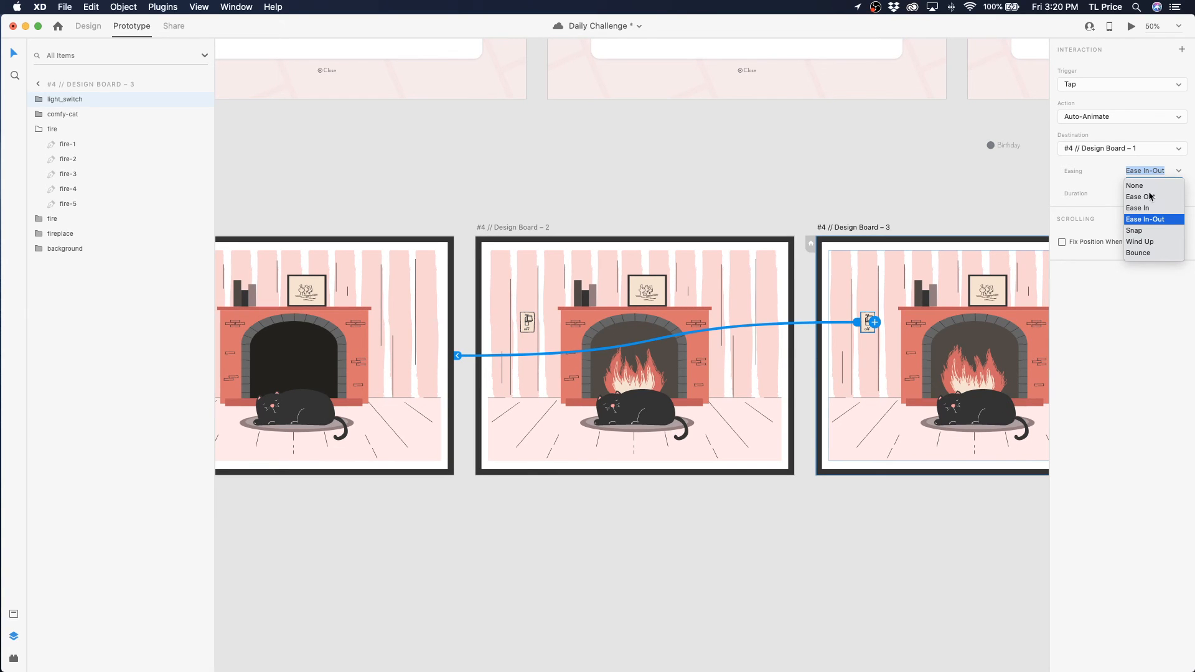
pyautogui.click(1143, 186)
# Try the Drag trigger on the #4 // Design Board – 2 artboard interaction
pyautogui.click(513, 220)
pyautogui.click(514, 226)
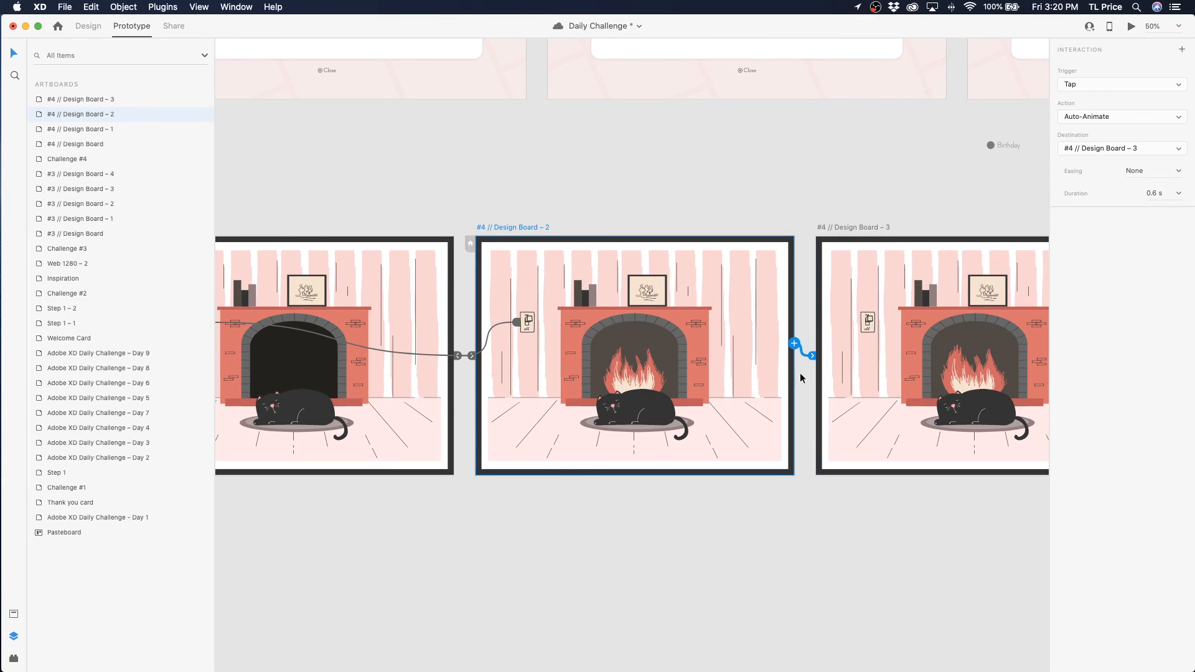
pyautogui.click(1095, 84)
pyautogui.click(1073, 95)
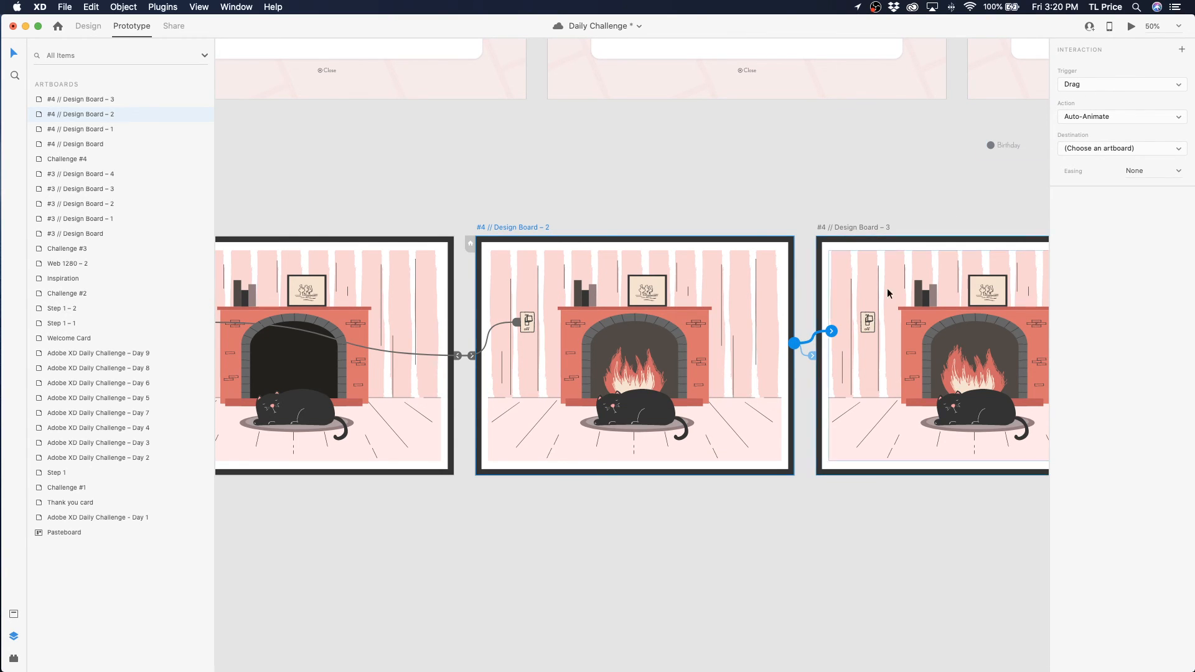
pyautogui.click(799, 358)
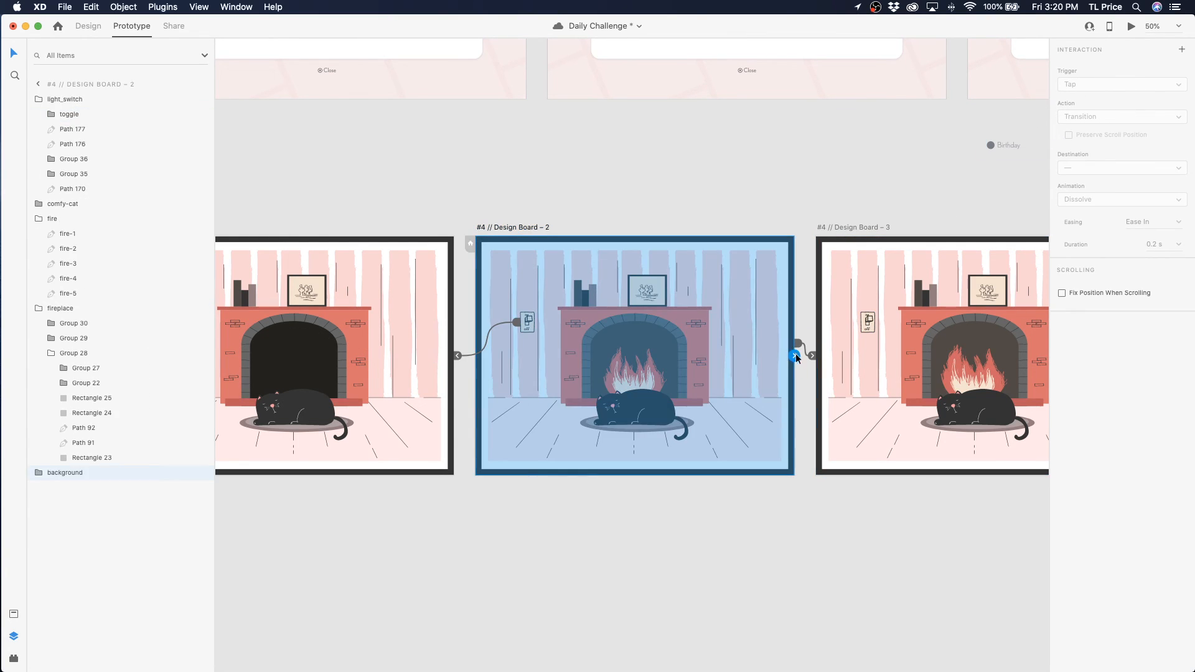
pyautogui.click(794, 355)
pyautogui.click(661, 381)
# Link #4 // Design Board – 2 to #4 // Design Board – 3 using a Time trigger and a 0.4 s duration
pyautogui.moveTo(792, 347); pyautogui.dragTo(827, 352)
pyautogui.click(1084, 84)
pyautogui.click(1085, 107)
pyautogui.click(1157, 215)
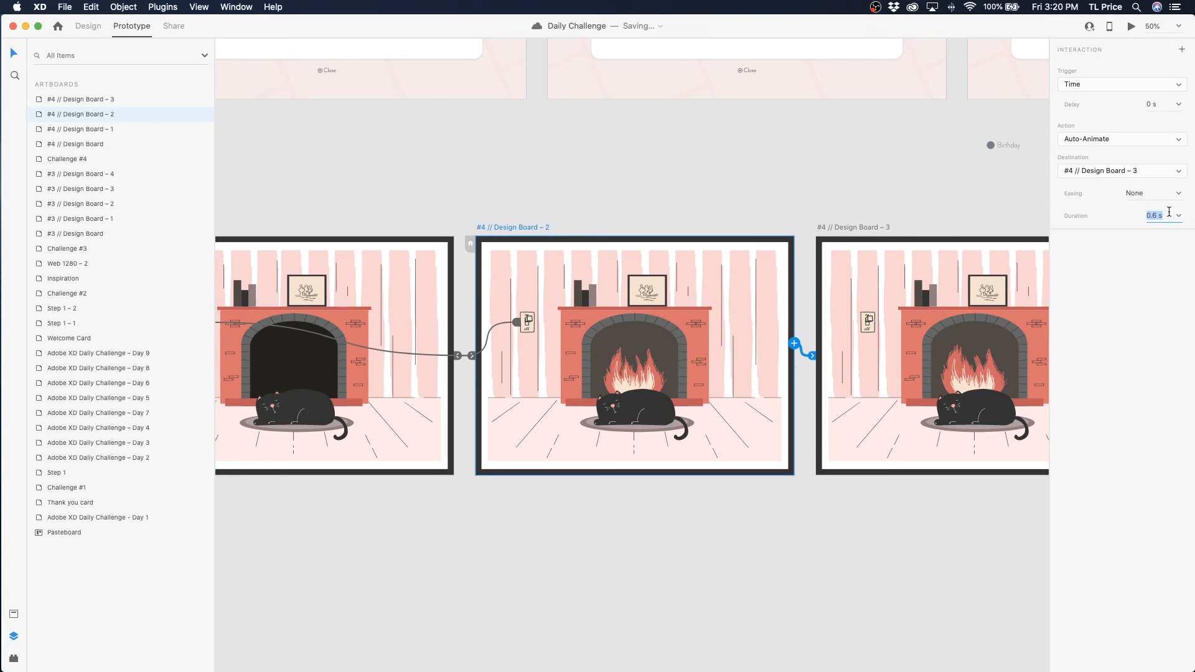
pyautogui.press('BackSpace')
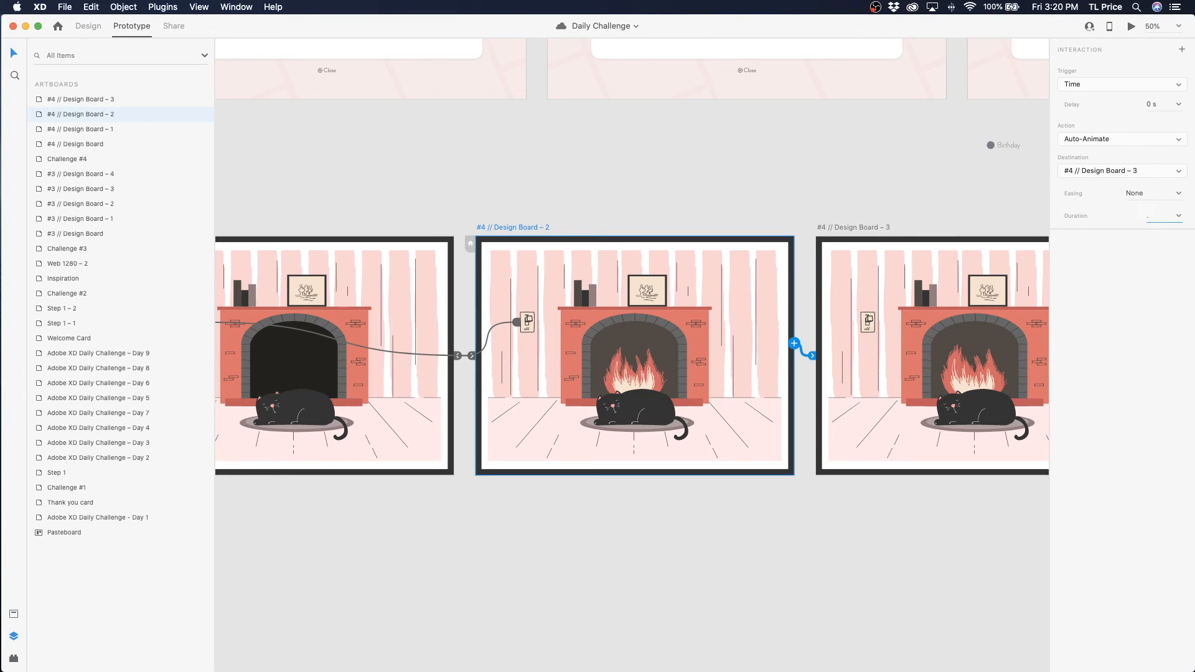
pyautogui.press('Return')
# Duplicate the #4 // Design Board – 3 artboard
pyautogui.hscroll(5, 932, 258)
pyautogui.click(613, 215)
pyautogui.hscroll(-1, 616, 215)
pyautogui.click(632, 228)
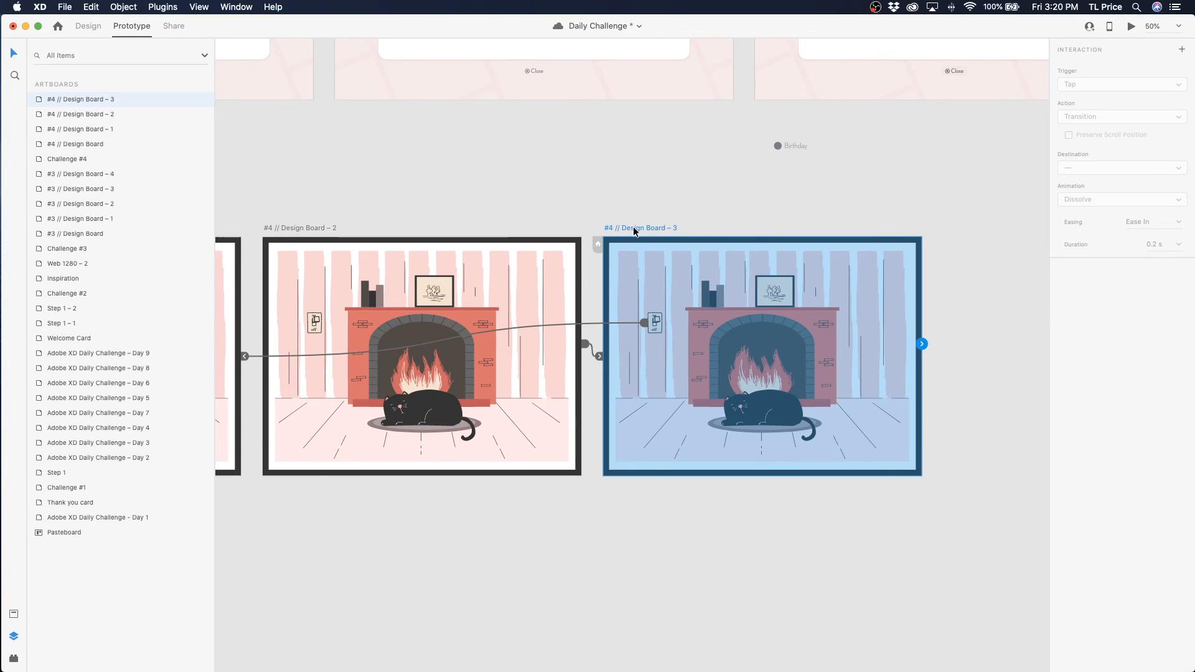
pyautogui.press('super+d')
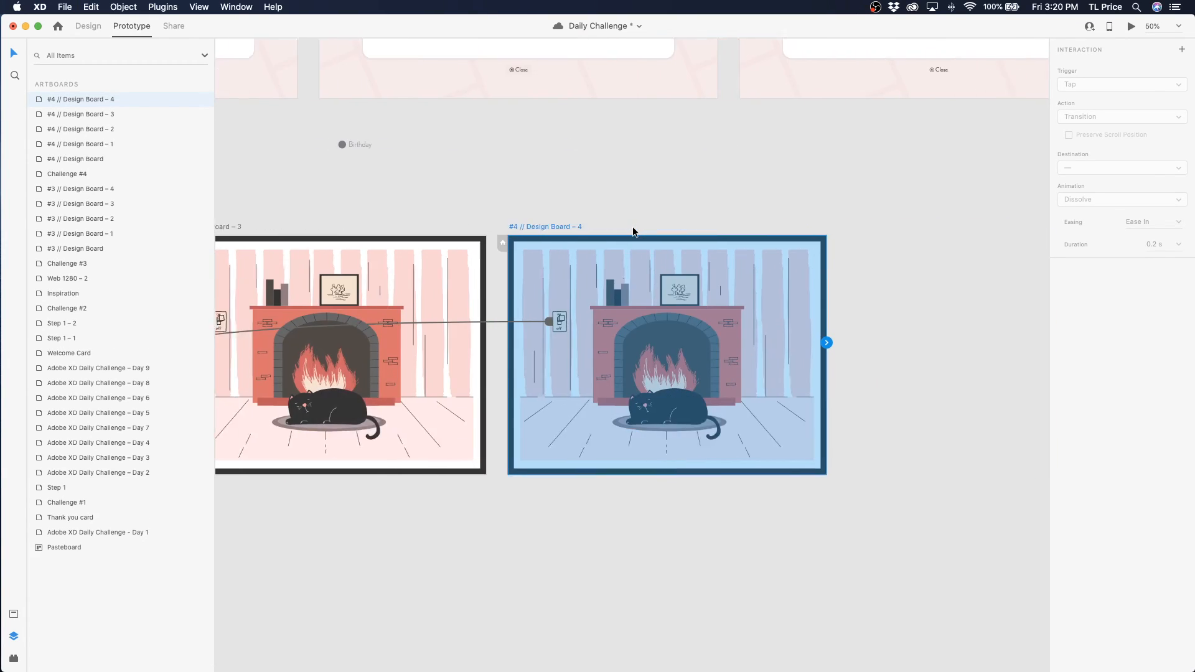
# Link the whole #4 // Design Board – 3 artboard to #4 // Design Board – 4 with a prototype interaction
pyautogui.hscroll(-4, 632, 229)
pyautogui.click(386, 226)
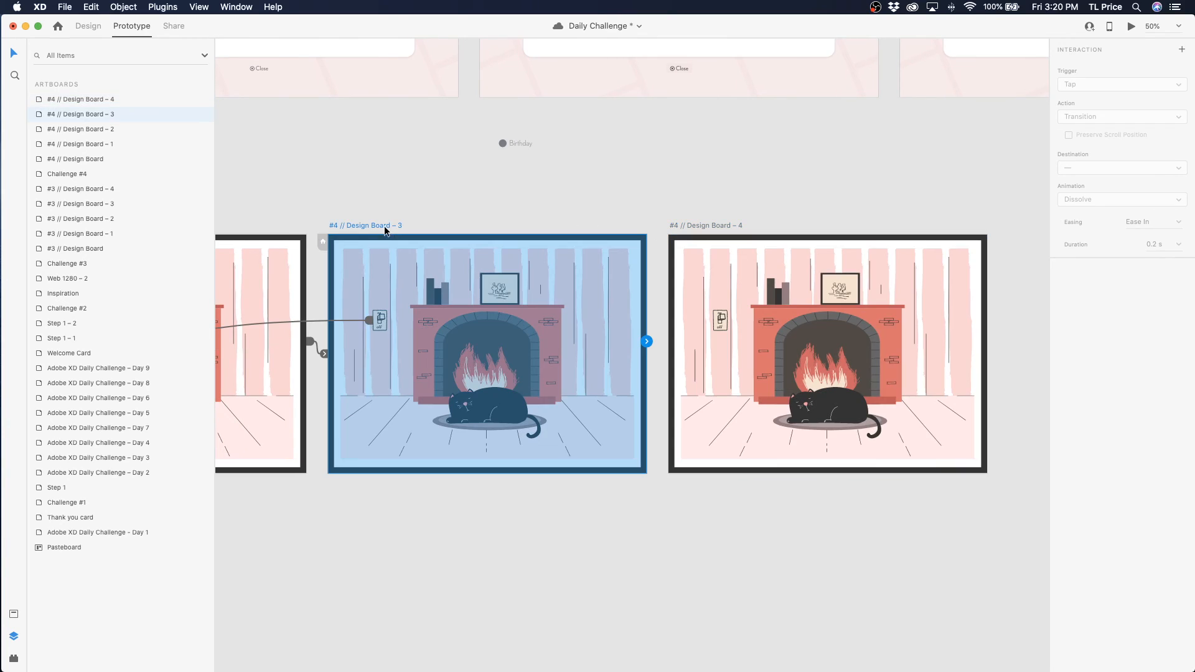
pyautogui.hscroll(-3, 476, 217)
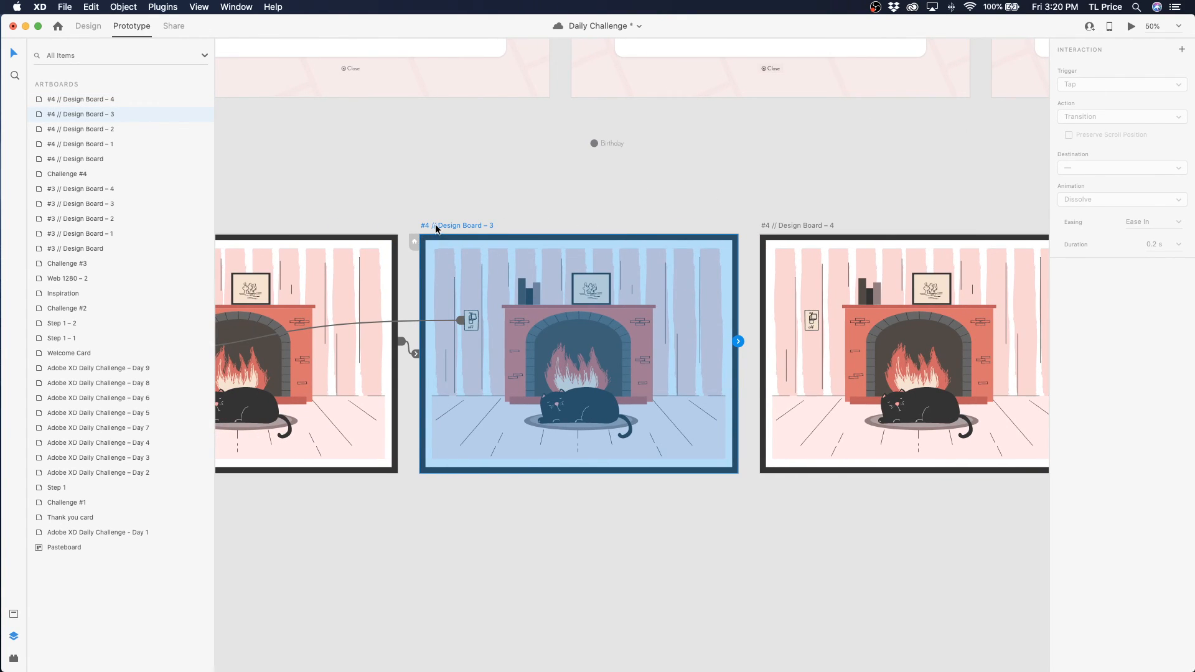
pyautogui.moveTo(739, 343); pyautogui.dragTo(871, 349)
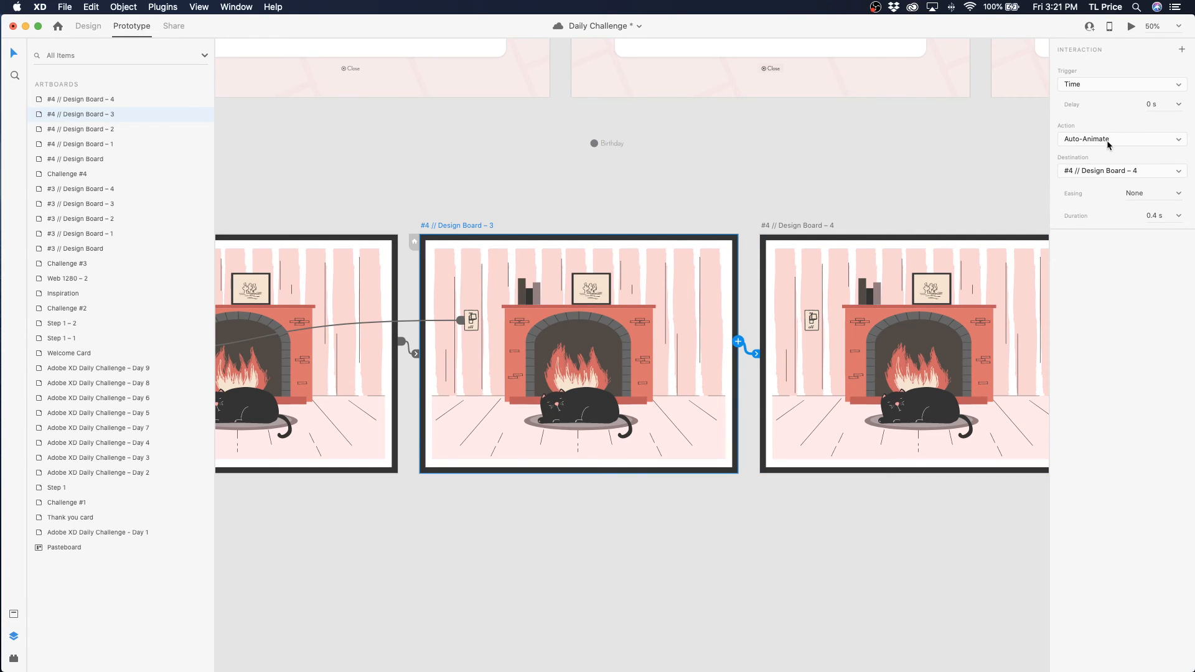
# Duplicate the #4 // Design Board – 4 artboard and link the original to the copy with a prototype interaction
pyautogui.hscroll(2, 703, 238)
pyautogui.click(740, 229)
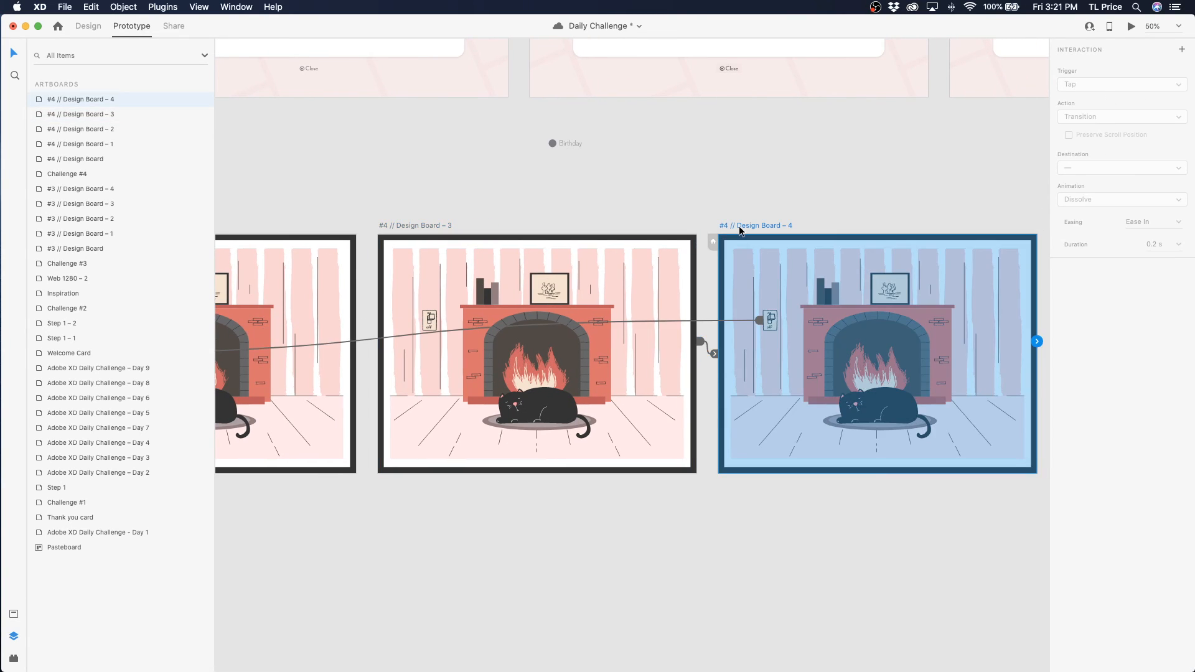
pyautogui.press('super+d')
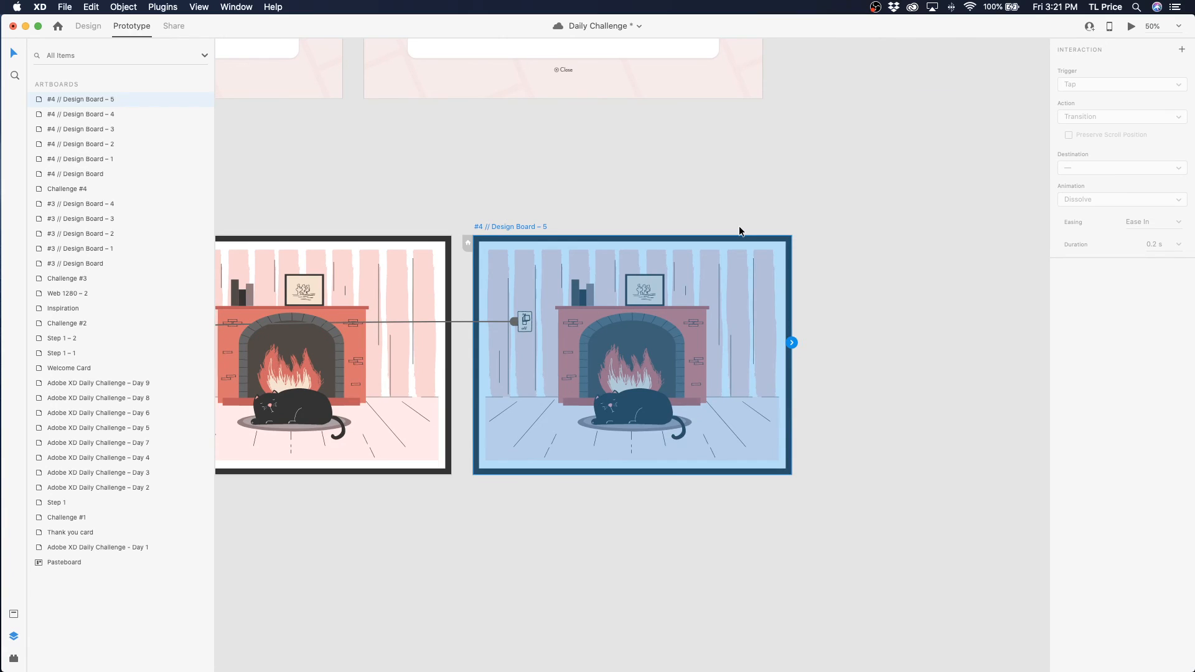
pyautogui.hscroll(-6, 739, 231)
pyautogui.click(412, 226)
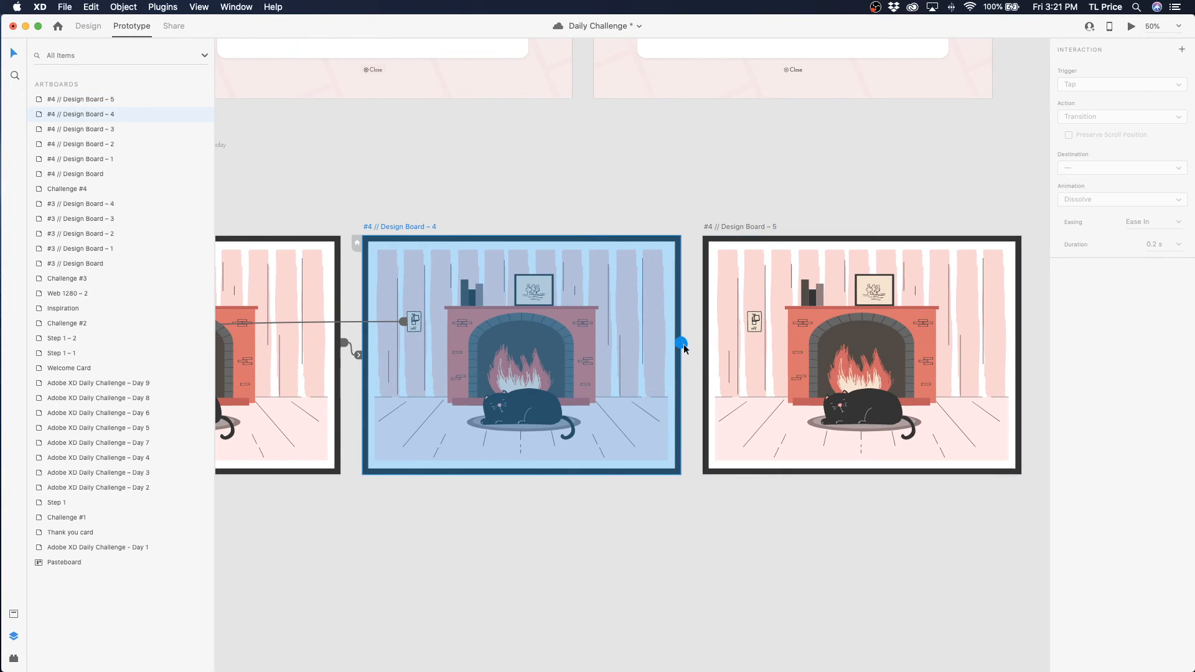
pyautogui.moveTo(680, 342); pyautogui.dragTo(719, 349)
# Link the whole #4 // Design Board – 5 artboard back to #4 // Design Board – 2 to close the animation loop
pyautogui.click(725, 226)
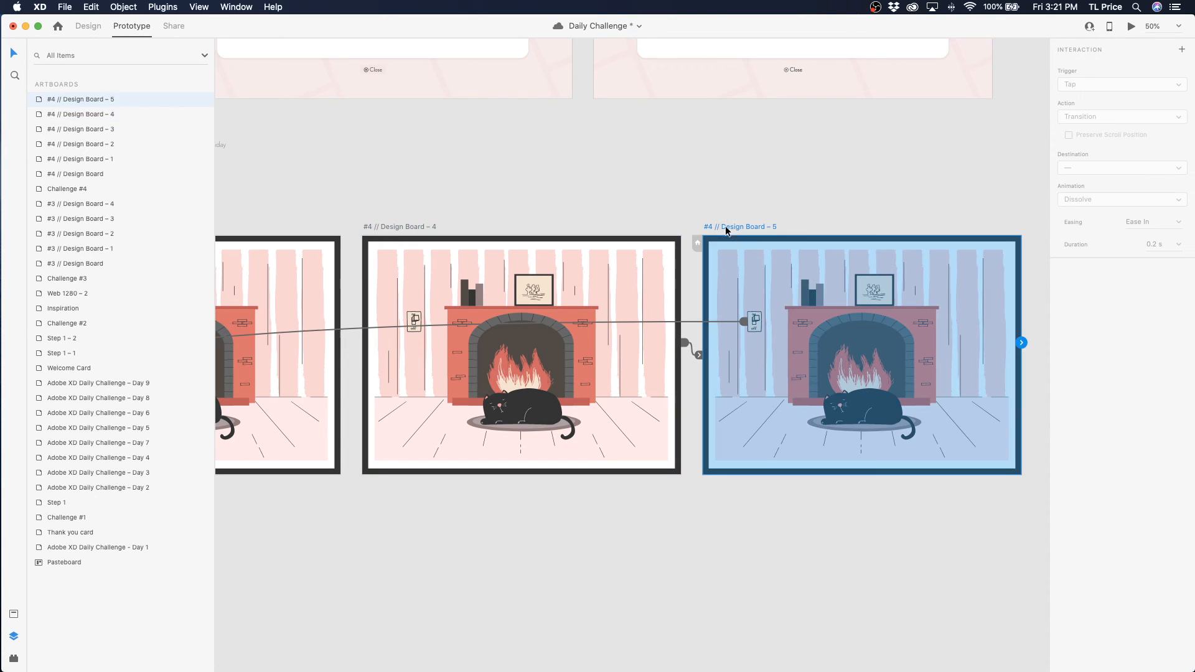
pyautogui.moveTo(1021, 343); pyautogui.dragTo(325, 425)
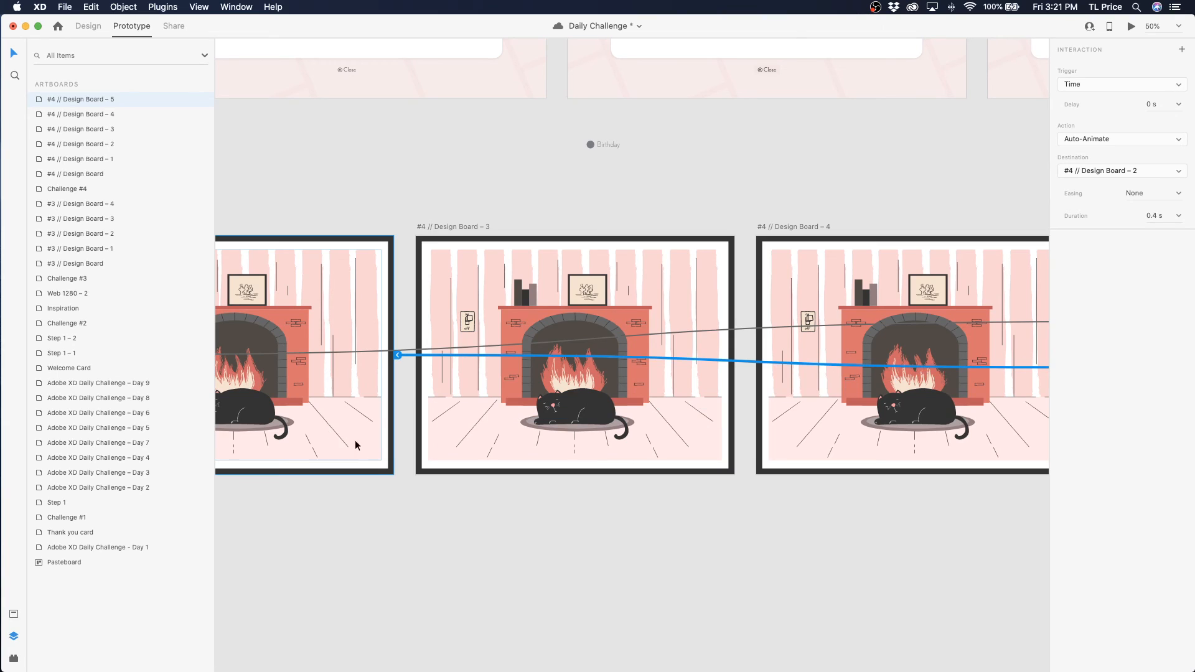
pyautogui.click(438, 551)
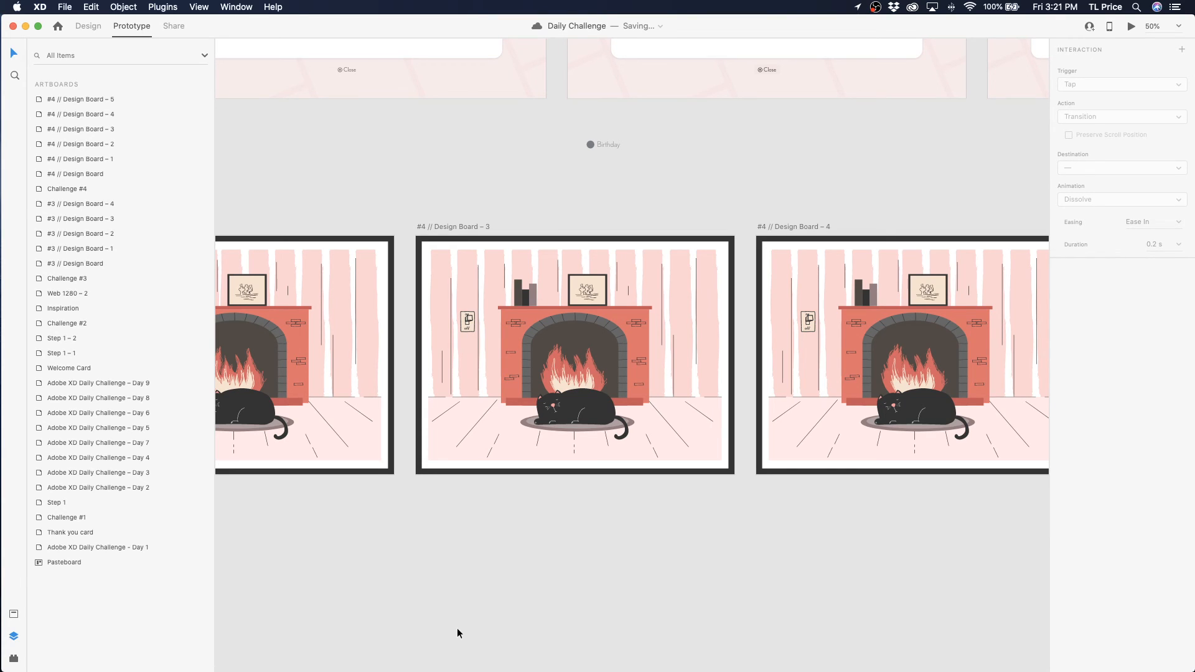
# Switch to Illustrator, copy the flame group just above the lowest one on the flames artboard, and return to Adobe XD
pyautogui.moveTo(468, 669)
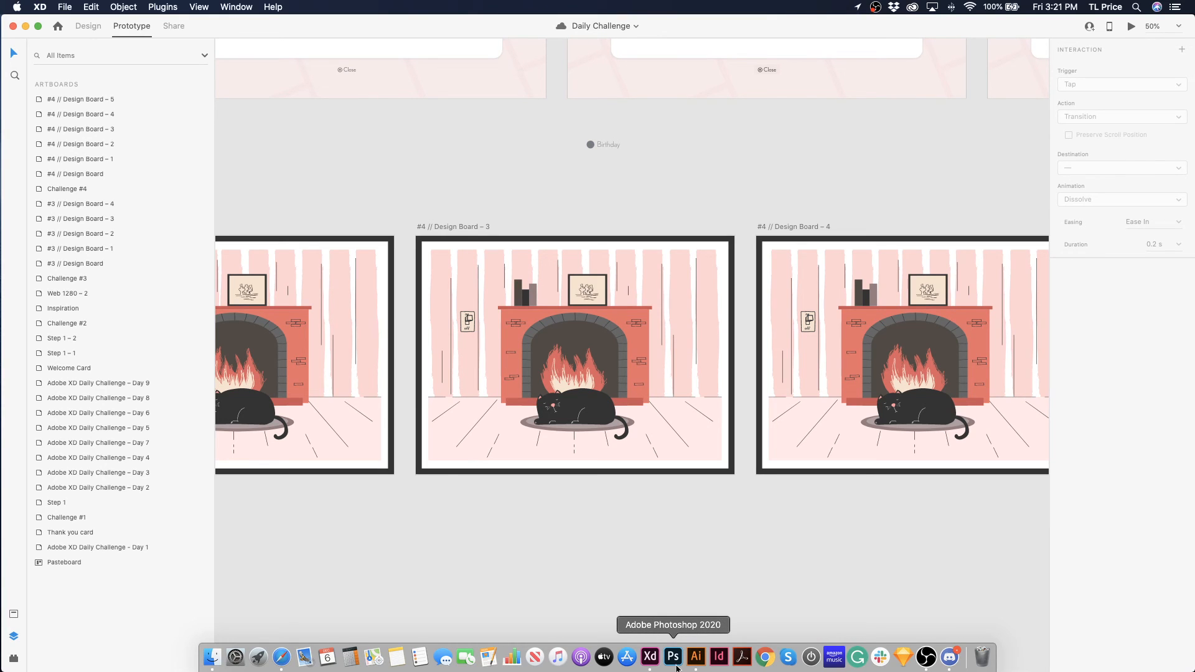
pyautogui.click(696, 657)
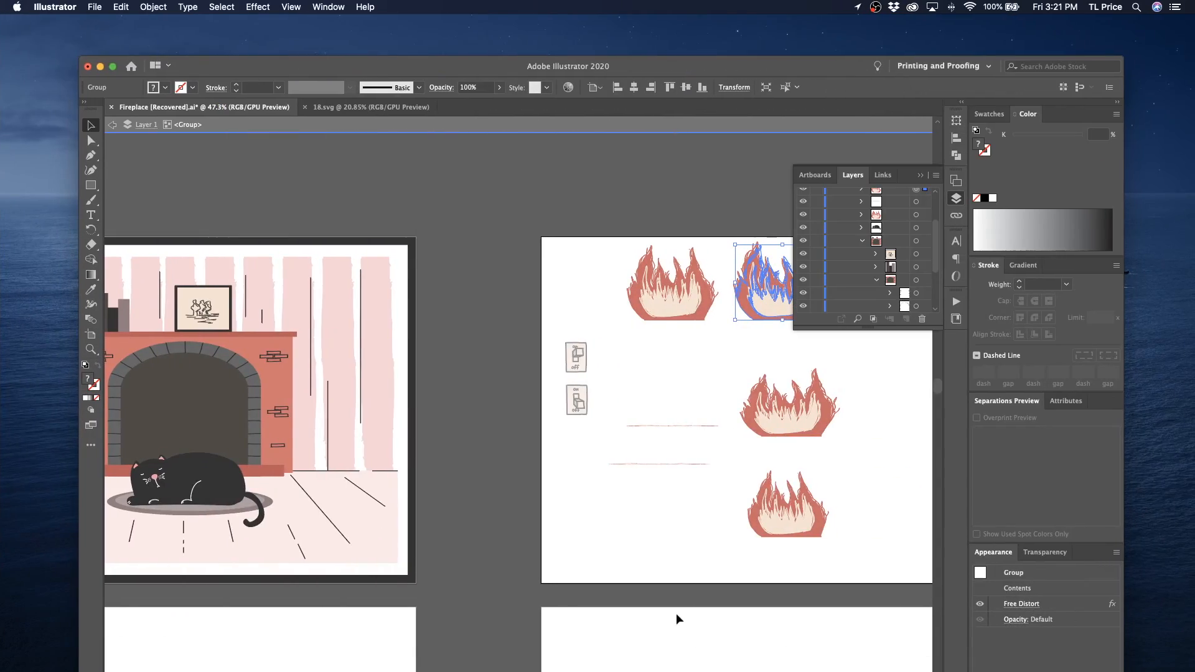
pyautogui.moveTo(718, 365); pyautogui.dragTo(850, 452)
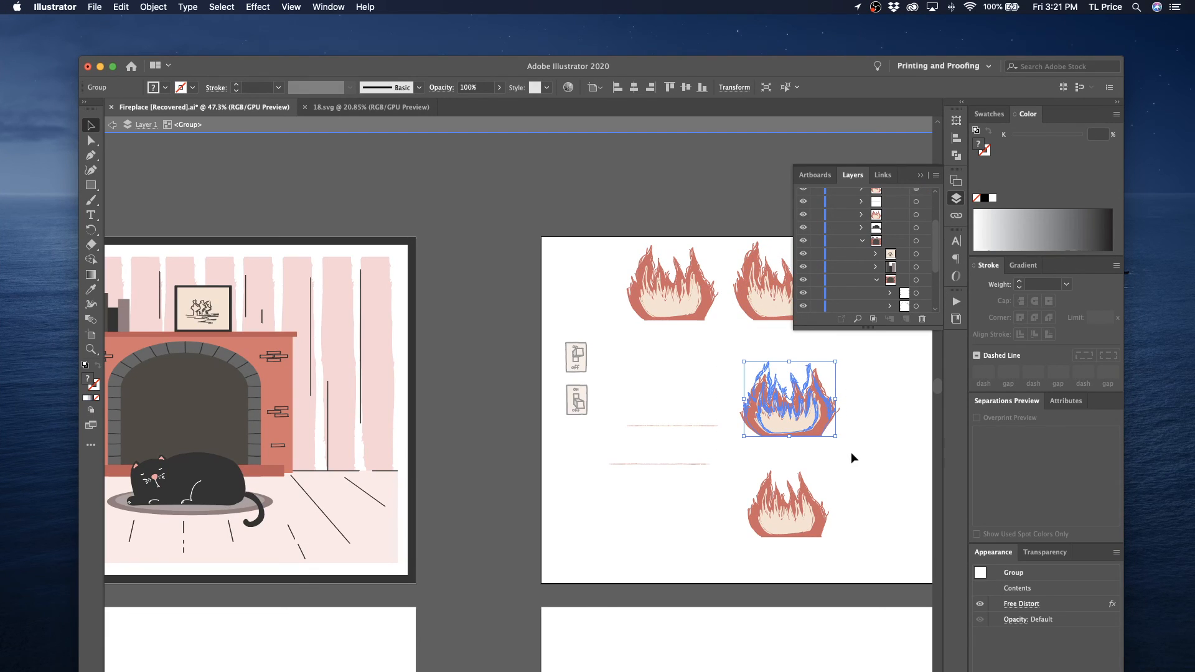
pyautogui.moveTo(523, 669)
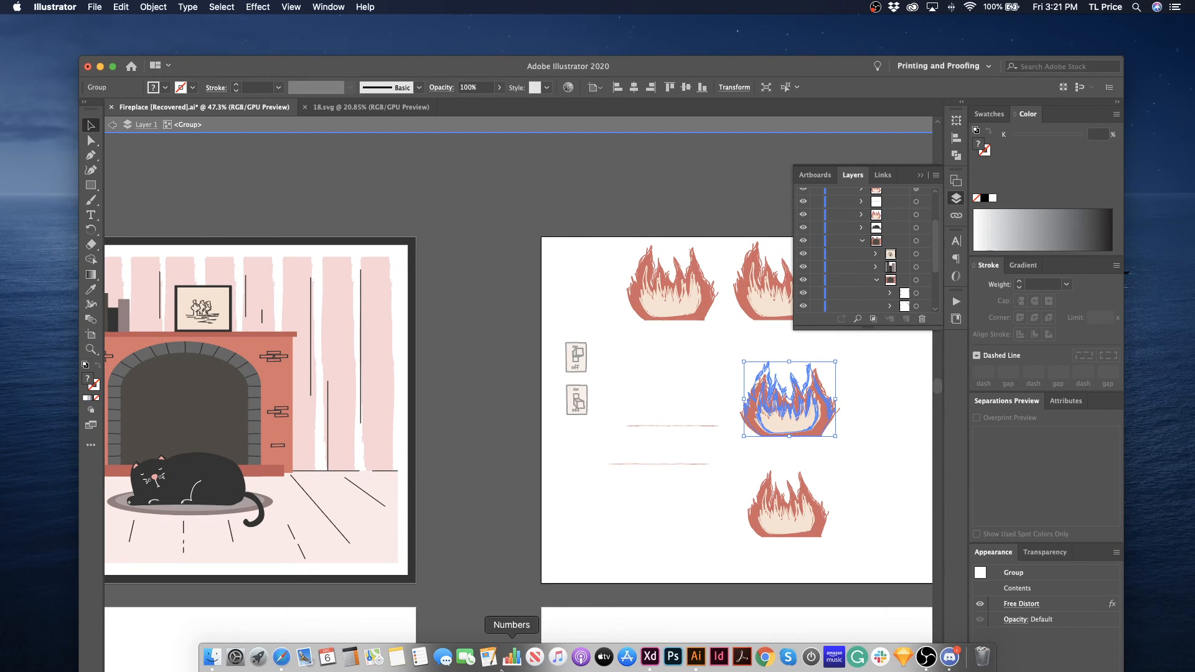
pyautogui.click(651, 657)
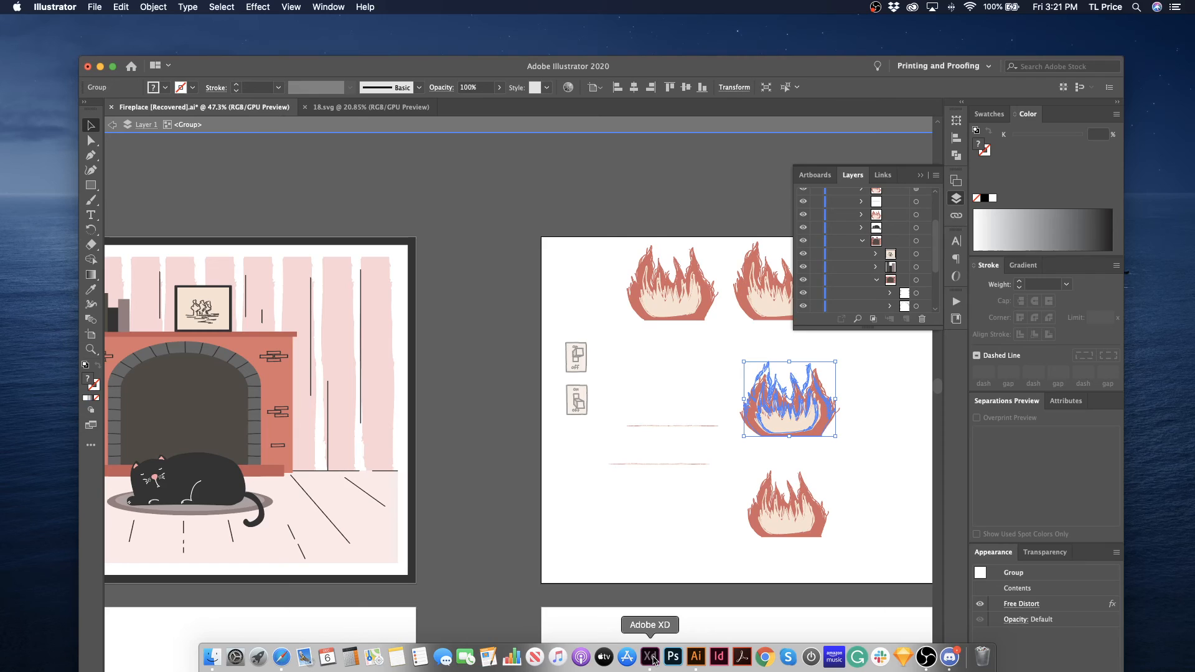
# Paste the copied flame into the upper fire group on #4 // Design Board – 4
pyautogui.hscroll(5, 830, 471)
pyautogui.click(736, 356)
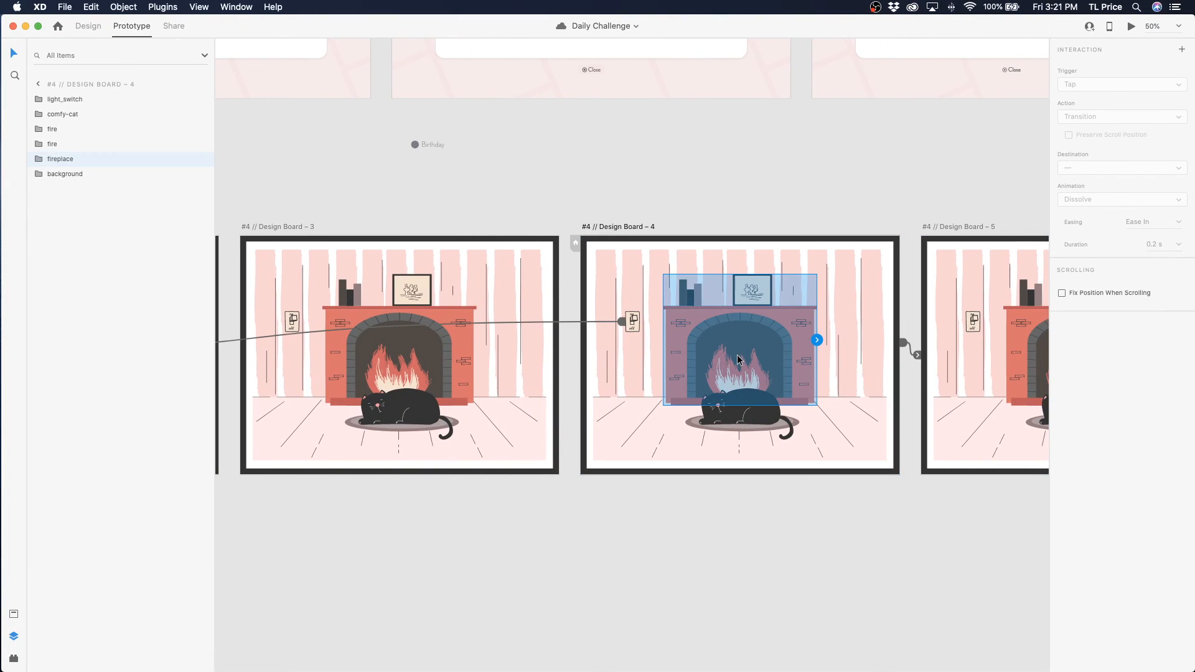
pyautogui.doubleClick(736, 368)
pyautogui.click(60, 131)
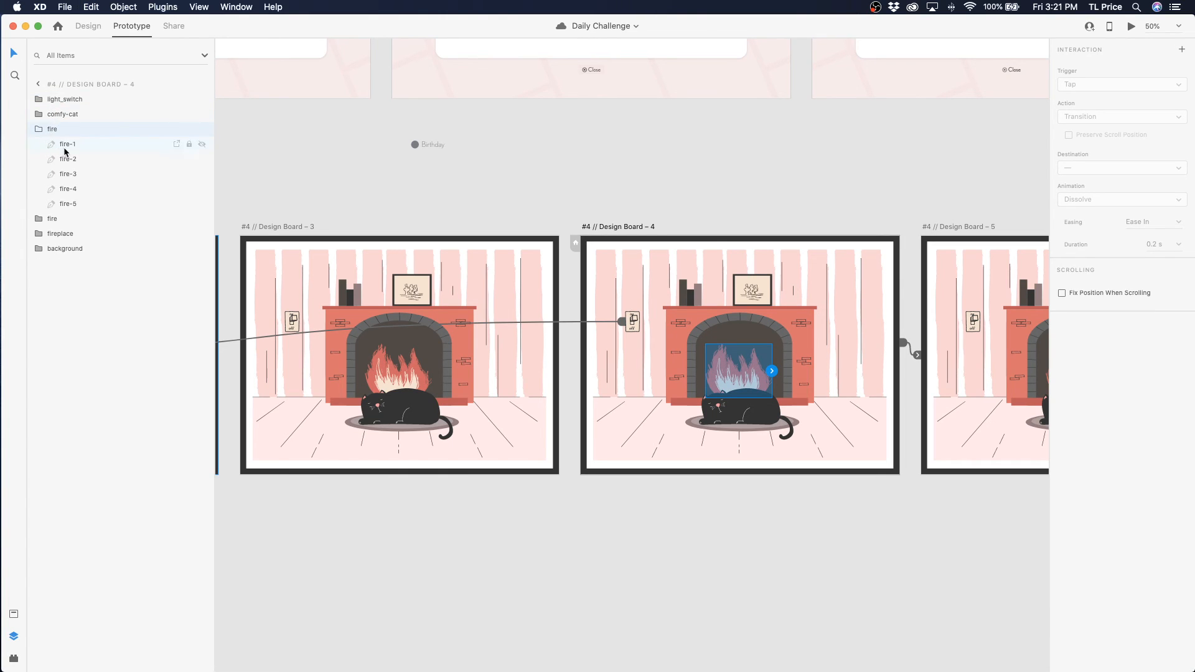
pyautogui.click(64, 146)
pyautogui.press('super+v')
# Move Path 191 through Path 195 out of the pasted flame's nested groups directly into the fire group
pyautogui.click(54, 145)
pyautogui.rightClick(54, 145)
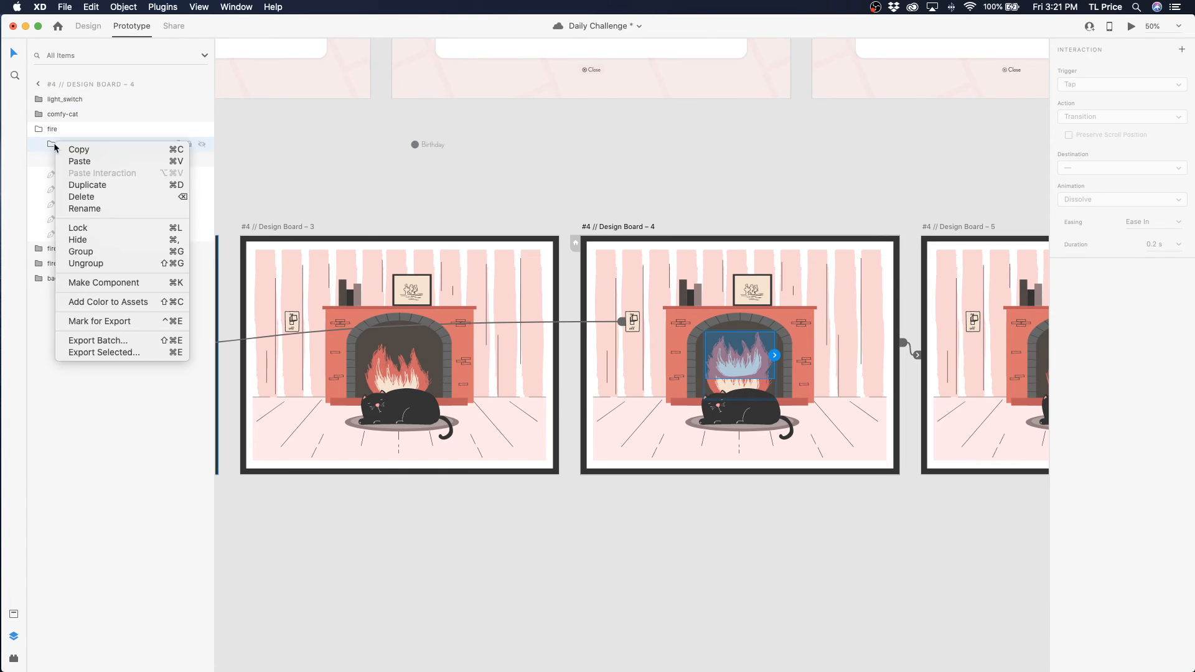
pyautogui.click(33, 173)
pyautogui.click(64, 159)
pyautogui.click(74, 189)
pyautogui.click(94, 174)
pyautogui.keyDown('super'); pyautogui.click(102, 208); pyautogui.keyUp('super')
pyautogui.keyDown('super'); pyautogui.click(104, 220); pyautogui.keyUp('super')
pyautogui.keyDown('shift'); pyautogui.click(104, 248); pyautogui.keyUp('shift')
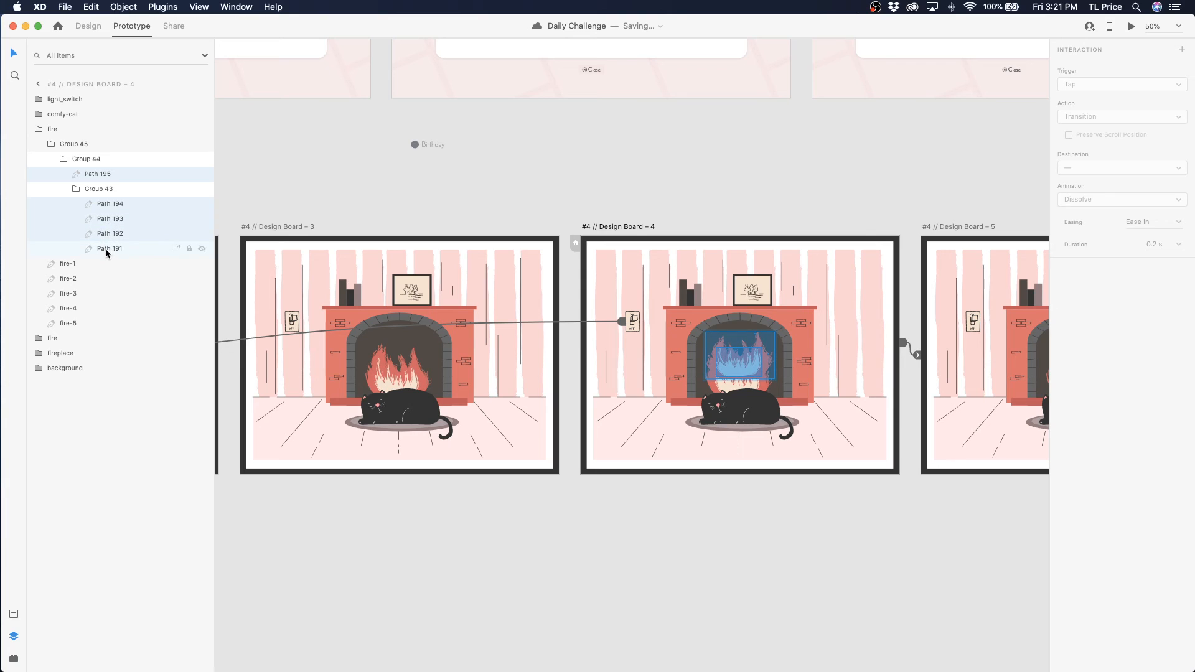
pyautogui.moveTo(99, 217); pyautogui.dragTo(53, 130)
# Delete the emptied Group 45 and the old fire-1 to fire-5 paths from the fire group
pyautogui.click(69, 231)
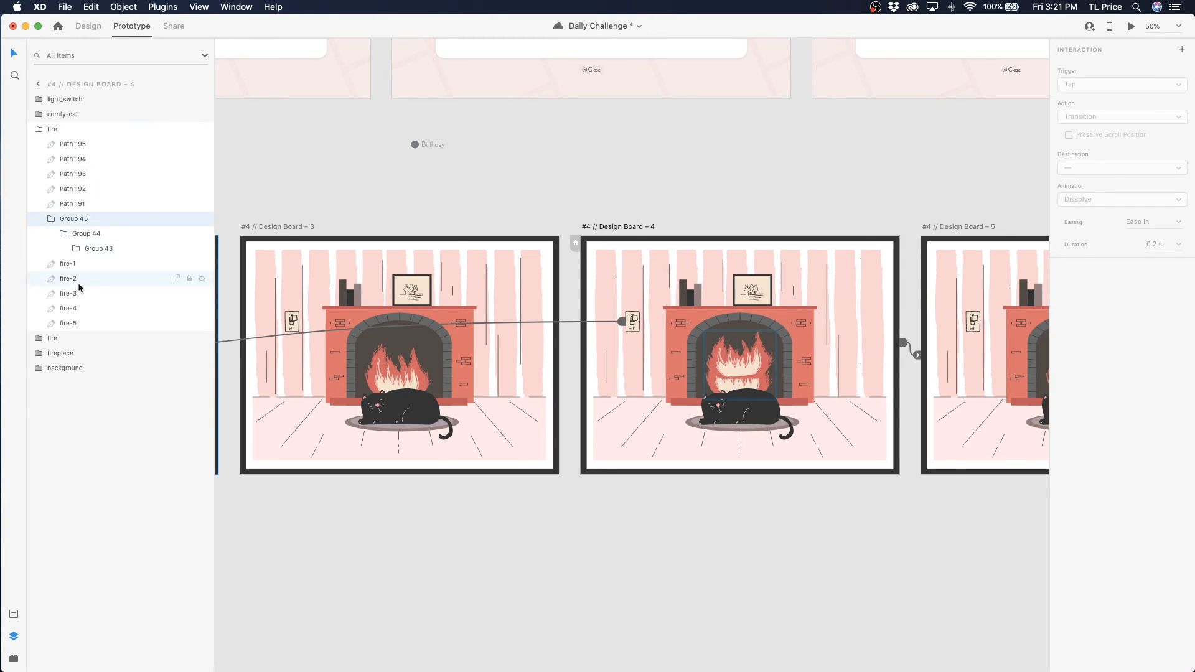
pyautogui.keyDown('shift'); pyautogui.click(78, 323); pyautogui.keyUp('shift')
pyautogui.press('Delete')
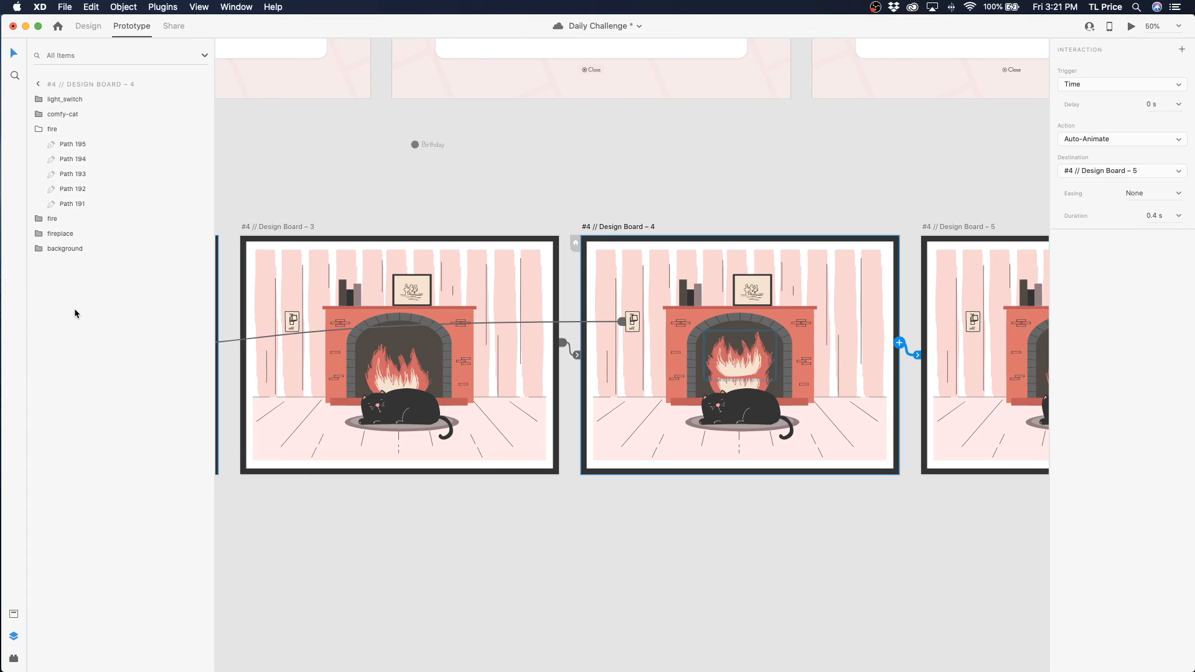
# Rename Path 195, Path 194 and Path 193 in the upper fire group as fire-1, fire-2 and fire-3
pyautogui.doubleClick(68, 143)
pyautogui.write('fire-1')
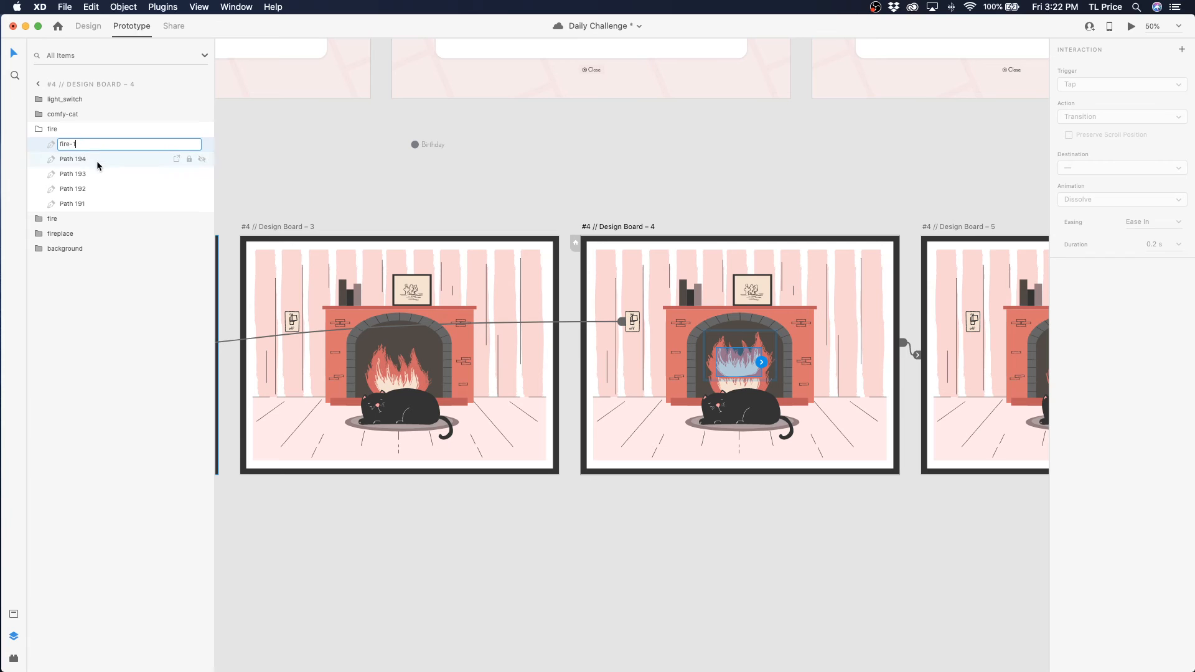
pyautogui.press('Return')
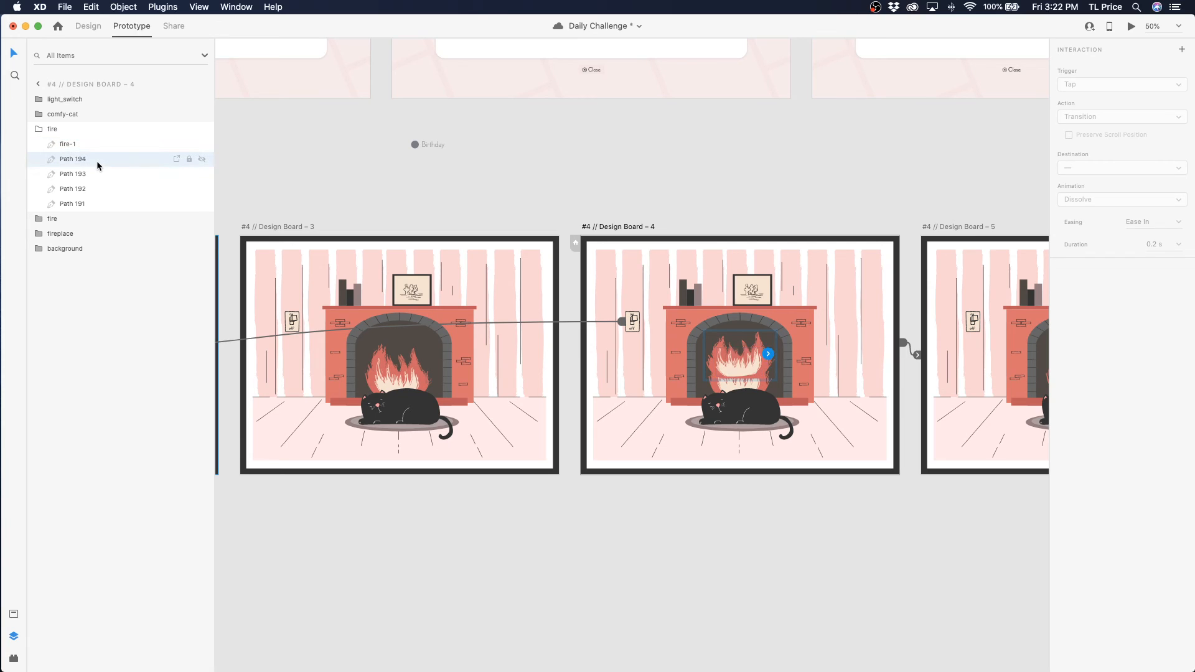
pyautogui.doubleClick(86, 161)
pyautogui.write('fire-2')
pyautogui.press('Return')
pyautogui.doubleClick(80, 175)
pyautogui.write('fire-3')
pyautogui.press('Return')
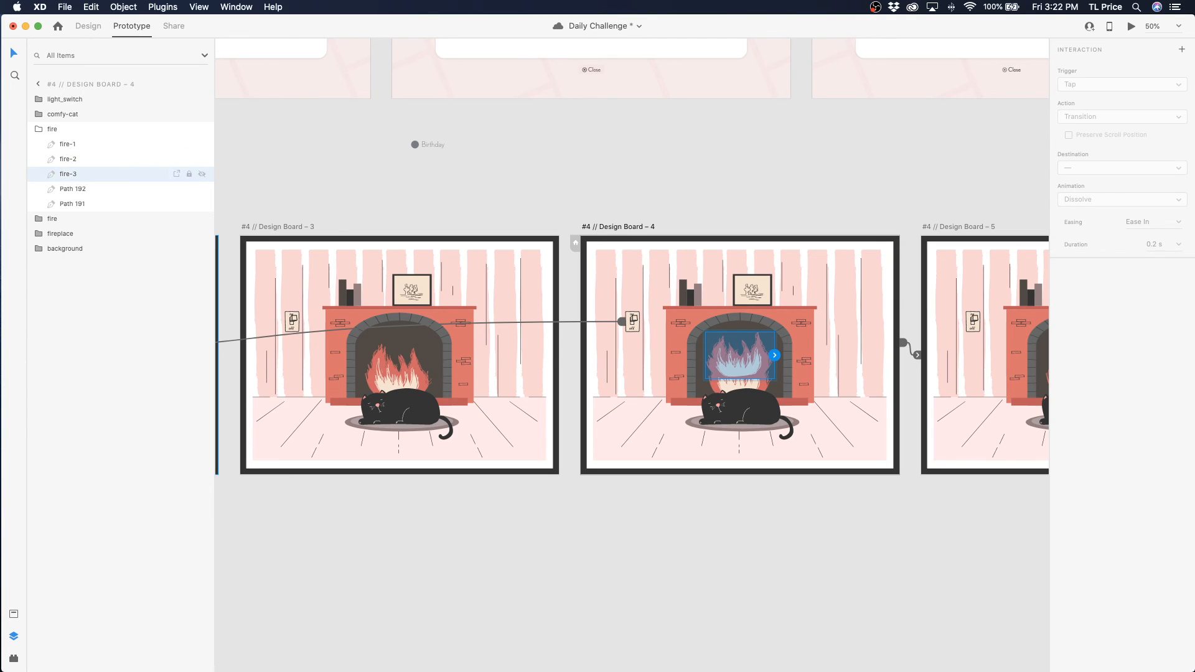
# Rename Path 192 and Path 191 in the same fire group as fire-4 and fire-5
pyautogui.doubleClick(68, 189)
pyautogui.write('fire')
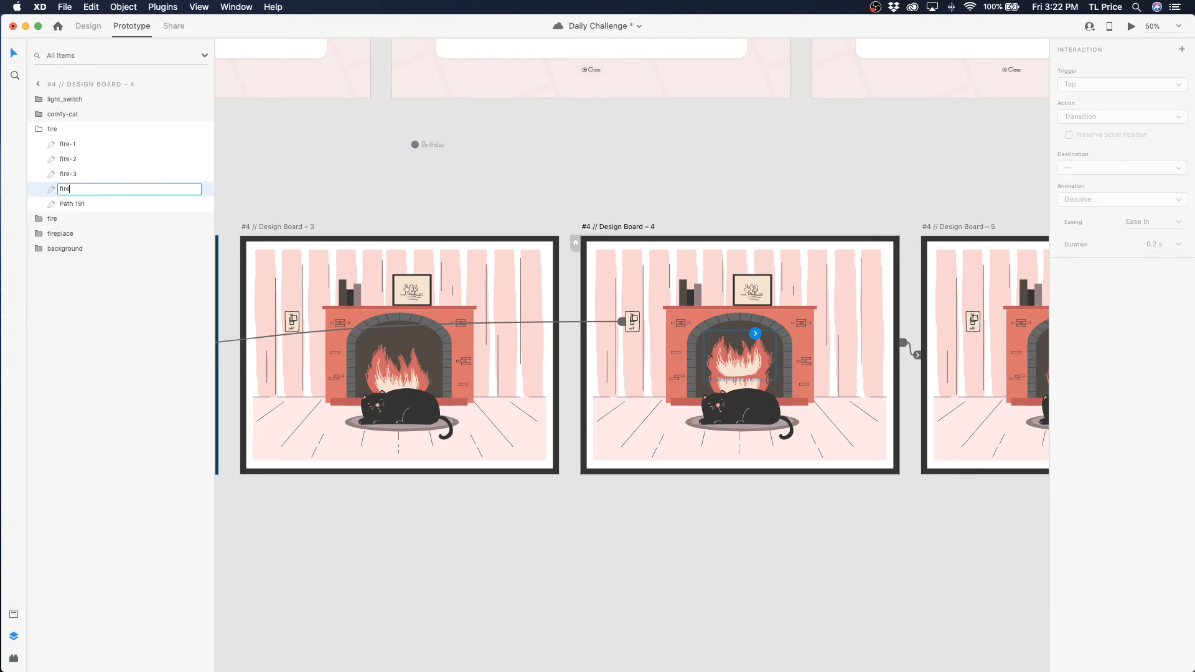
pyautogui.write('-4')
pyautogui.doubleClick(75, 204)
pyautogui.write('fir')
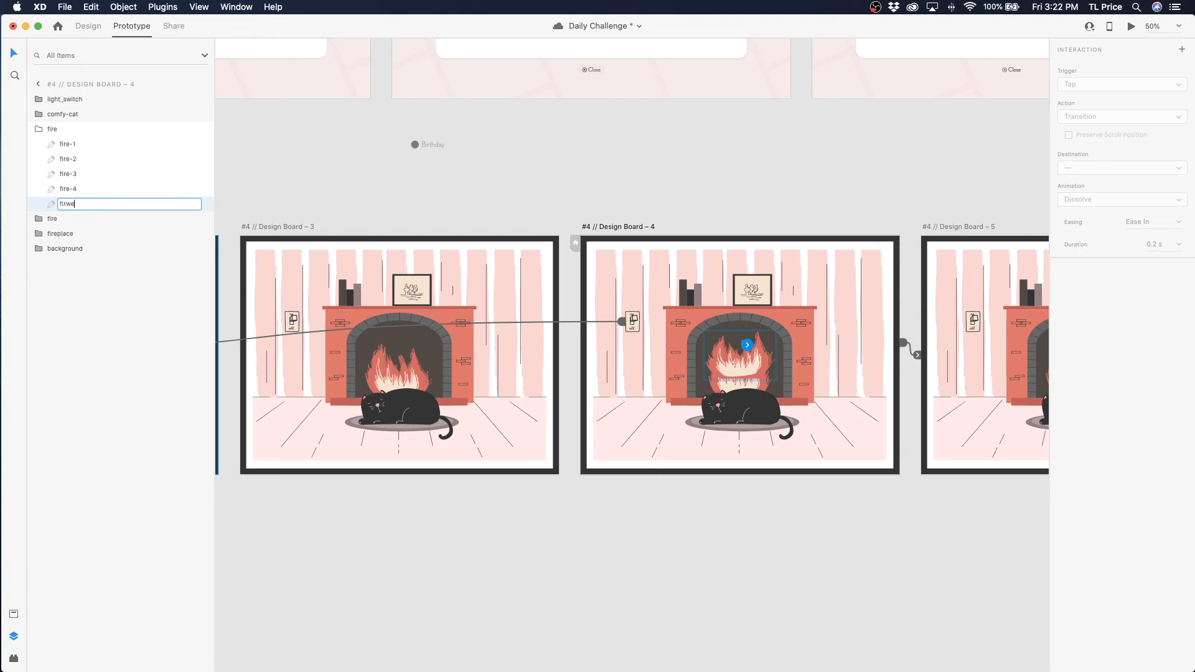
pyautogui.write('w')
pyautogui.press('BackSpace')
pyautogui.write('e-5')
pyautogui.press('Return')
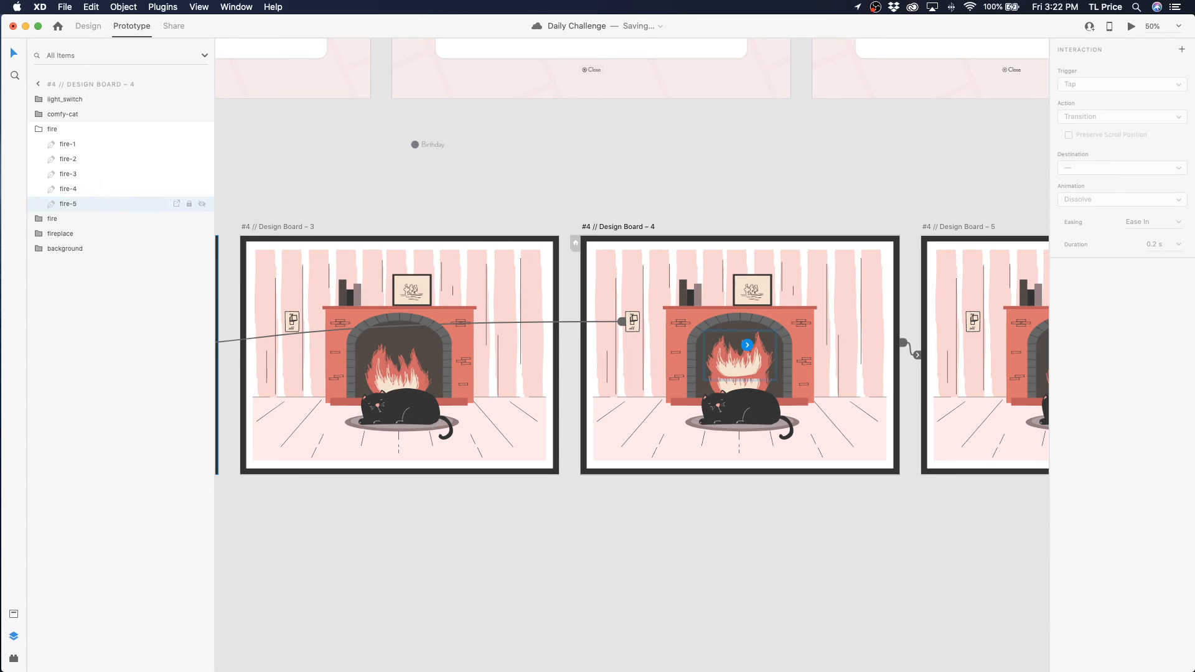
# Delete the lower duplicate fire group on #4 // Design Board – 4 and move the remaining flame down behind the cat
pyautogui.click(38, 129)
pyautogui.click(54, 148)
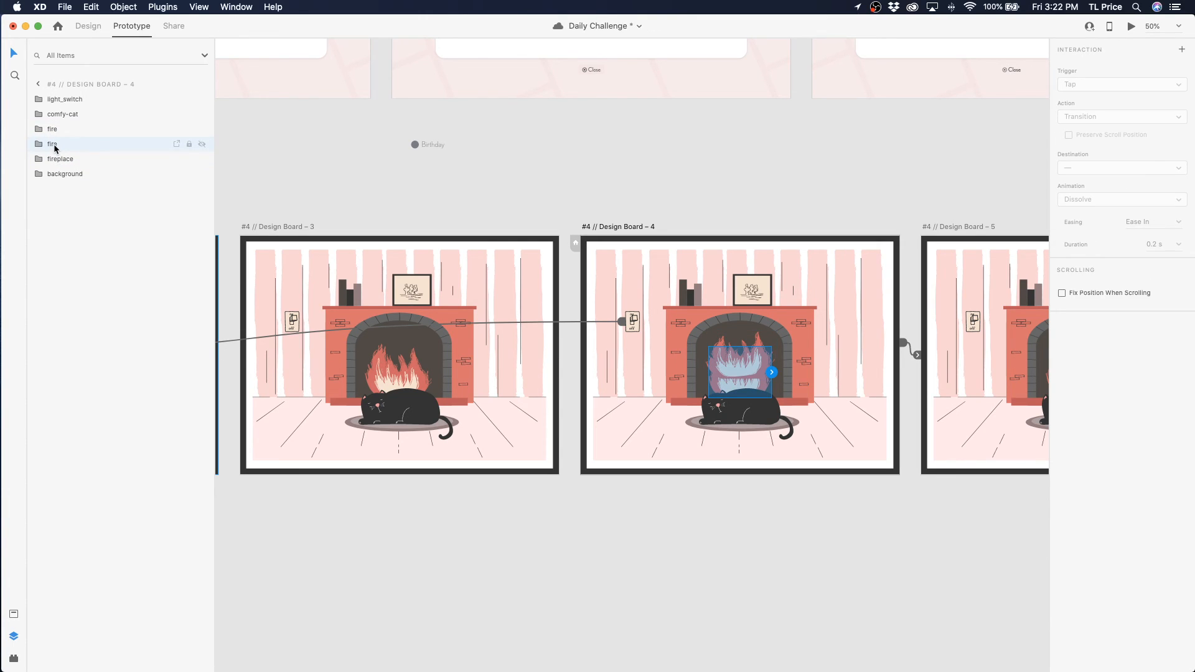
pyautogui.press('Delete')
pyautogui.moveTo(728, 366); pyautogui.dragTo(729, 386)
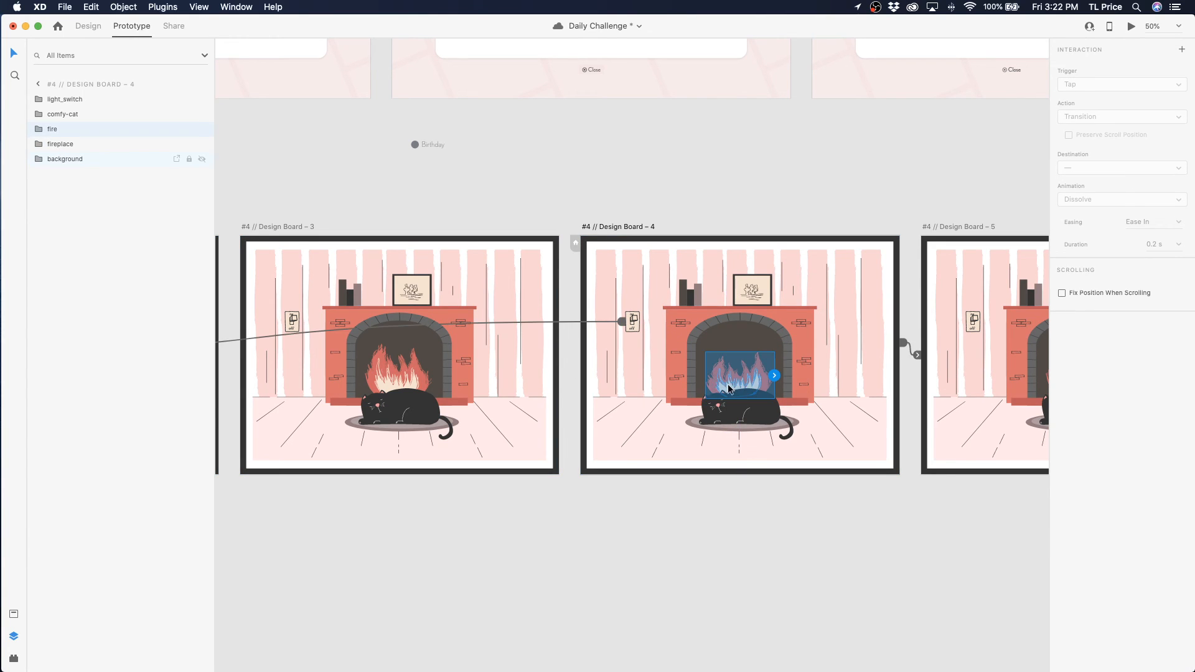
# Delete the duplicate fire group below the fire-1 to fire-5 group on #4 // Design Board – 3
pyautogui.click(378, 383)
pyautogui.click(50, 221)
pyautogui.press('Delete')
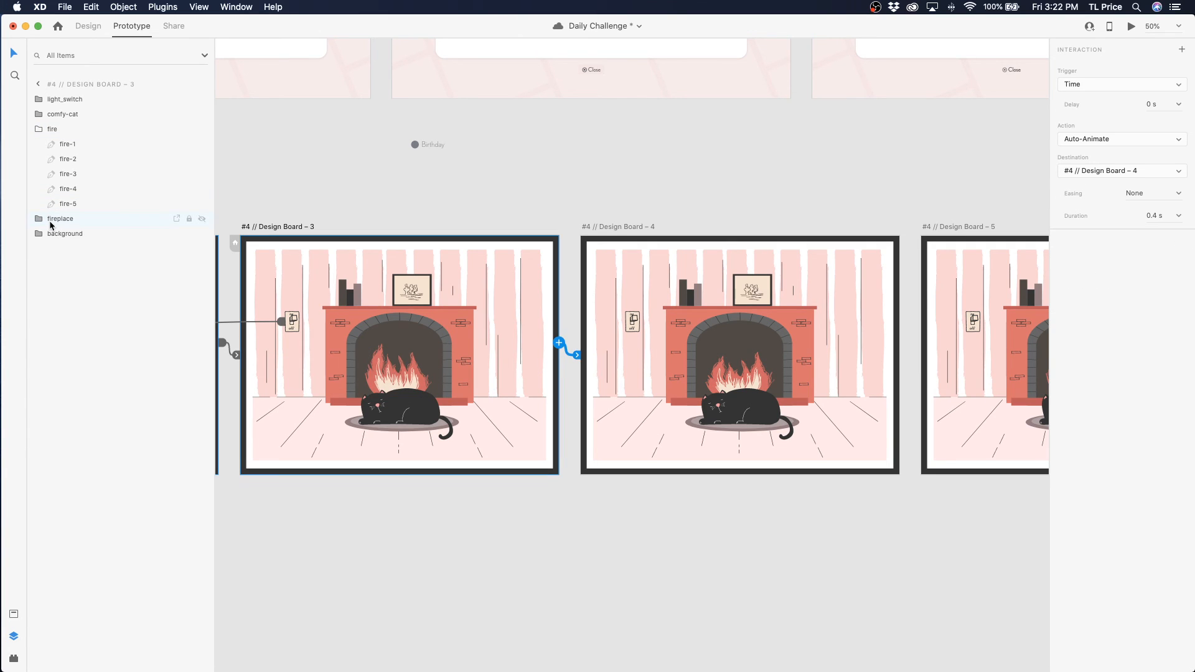
# Switch to Illustrator, copy the lowest flame group on the flames artboard, and return to Adobe XD
pyautogui.hscroll(-10, 336, 259)
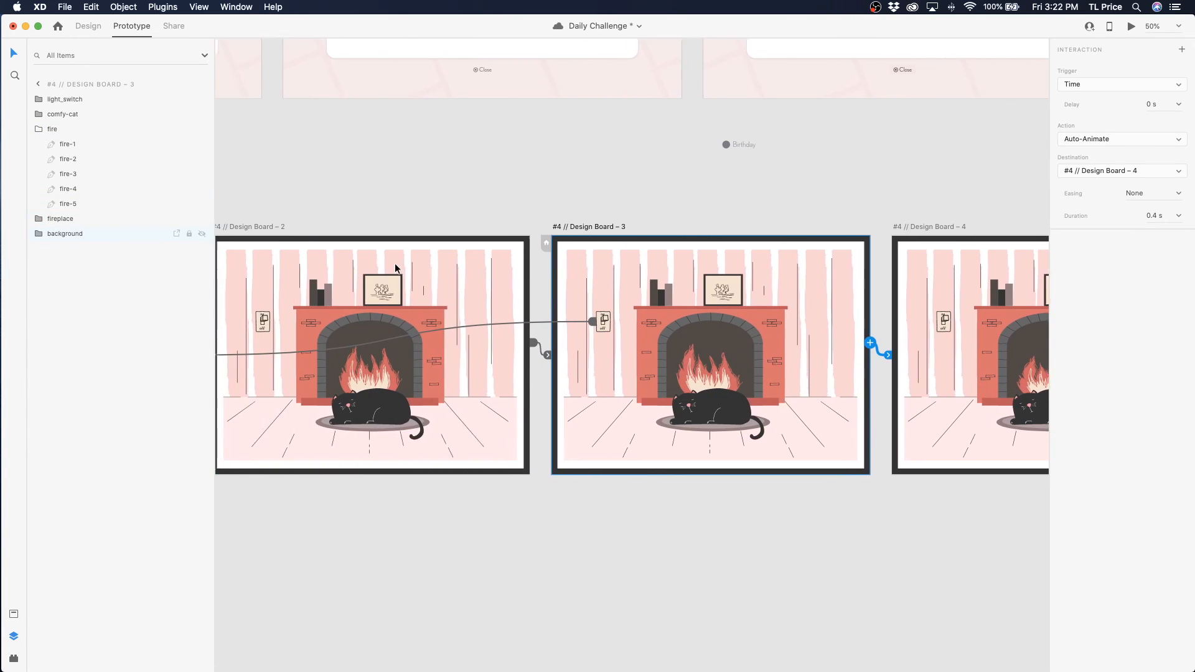
pyautogui.hscroll(15, 294, 226)
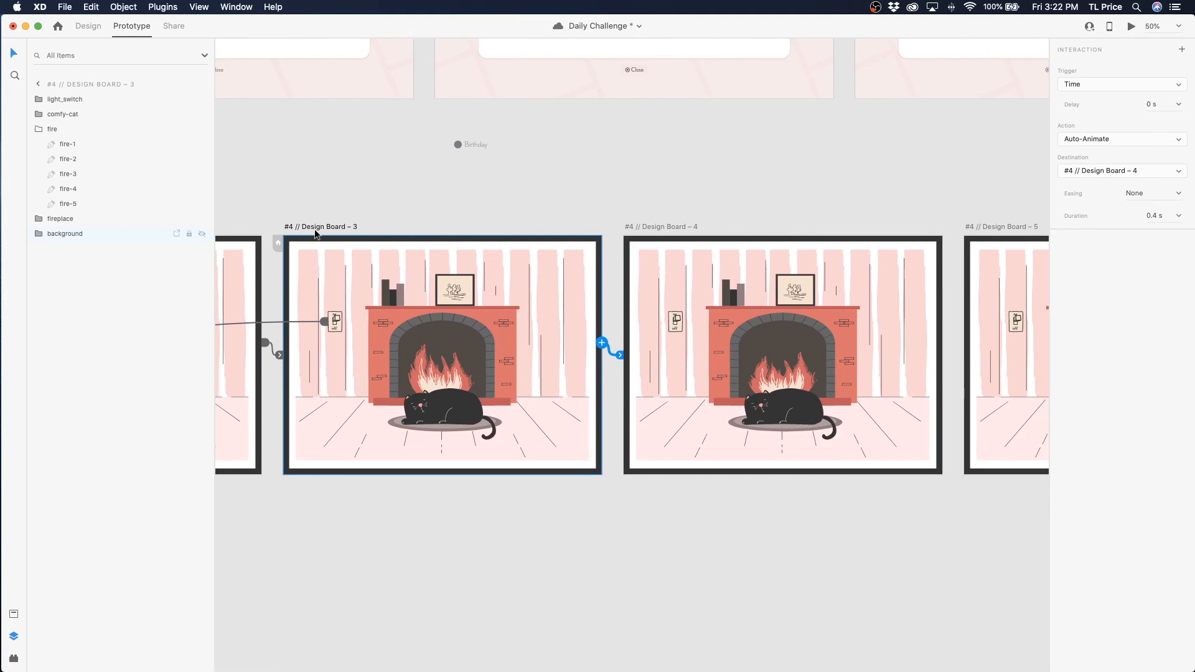
pyautogui.hscroll(3, 316, 235)
pyautogui.moveTo(787, 657)
pyautogui.click(696, 657)
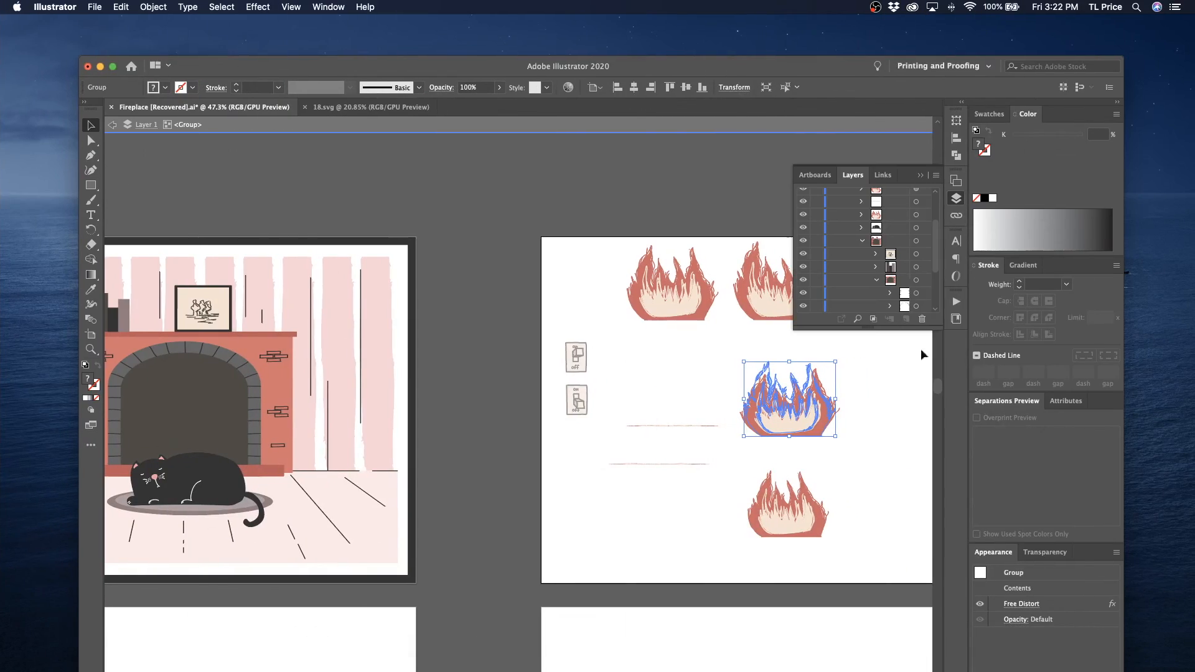
pyautogui.click(766, 544)
pyautogui.click(774, 529)
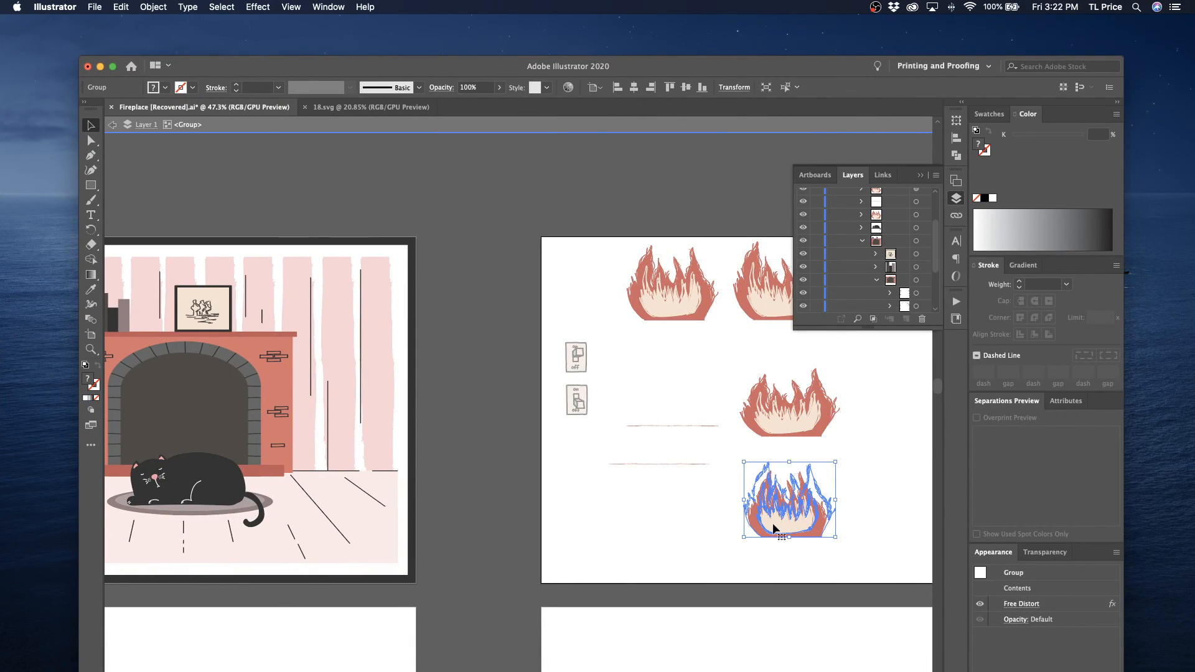
pyautogui.press('super+Tab')
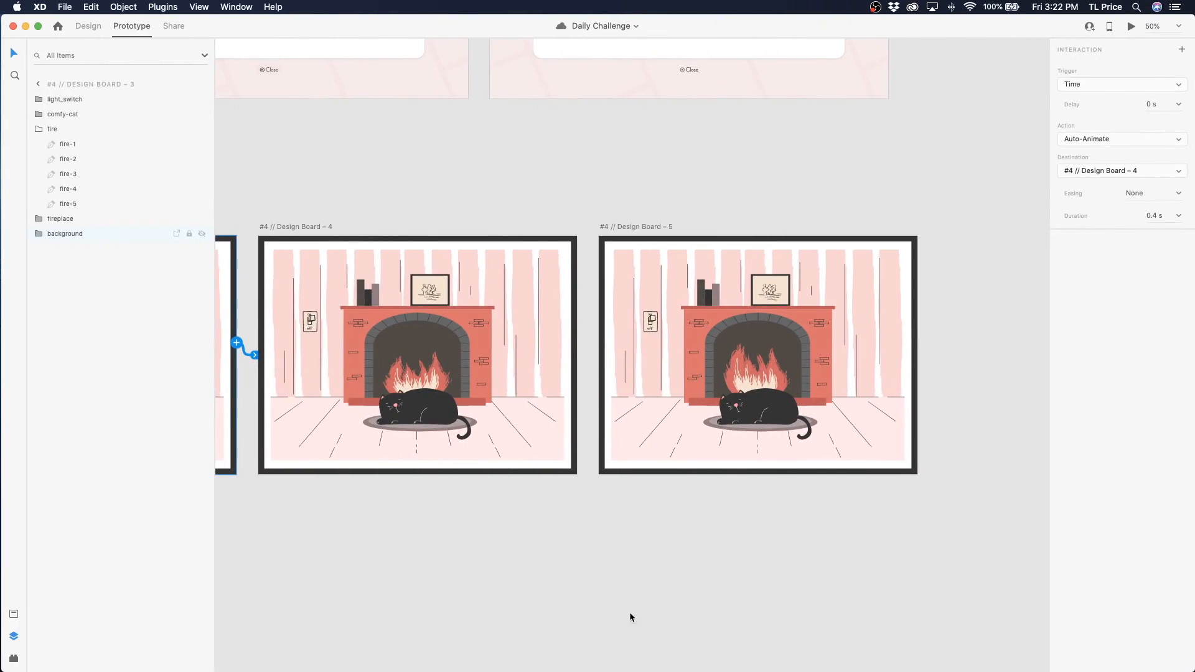
# Delete both existing fire groups from #4 // Design Board – 5
pyautogui.click(736, 298)
pyautogui.click(757, 381)
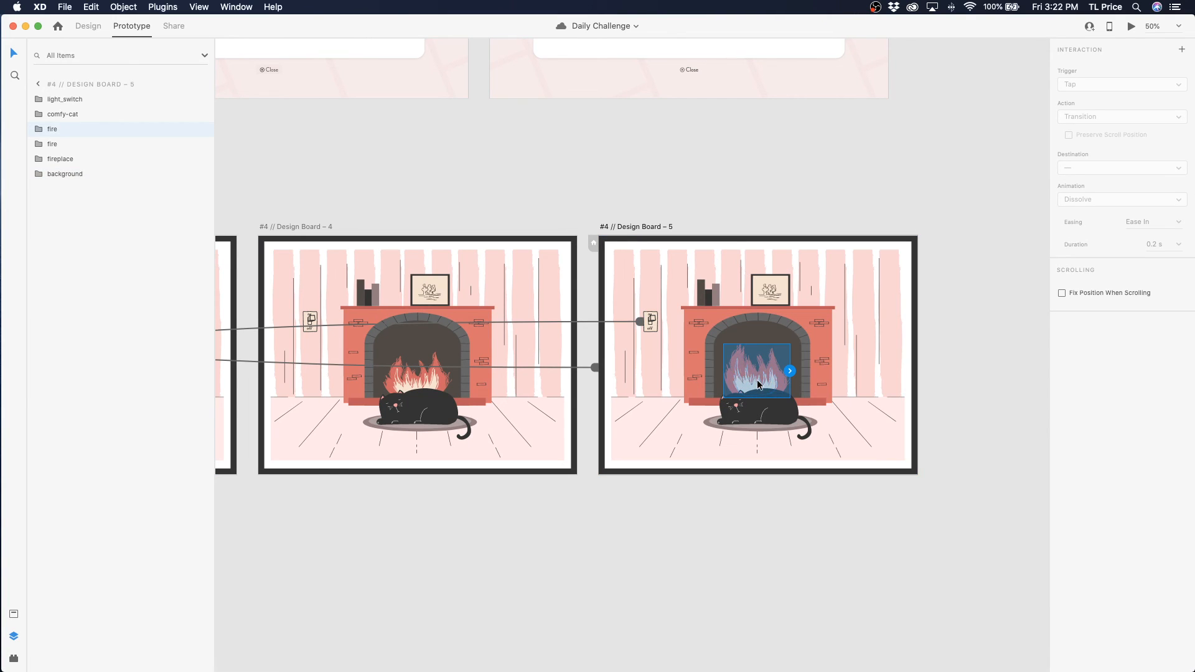
pyautogui.press('Delete')
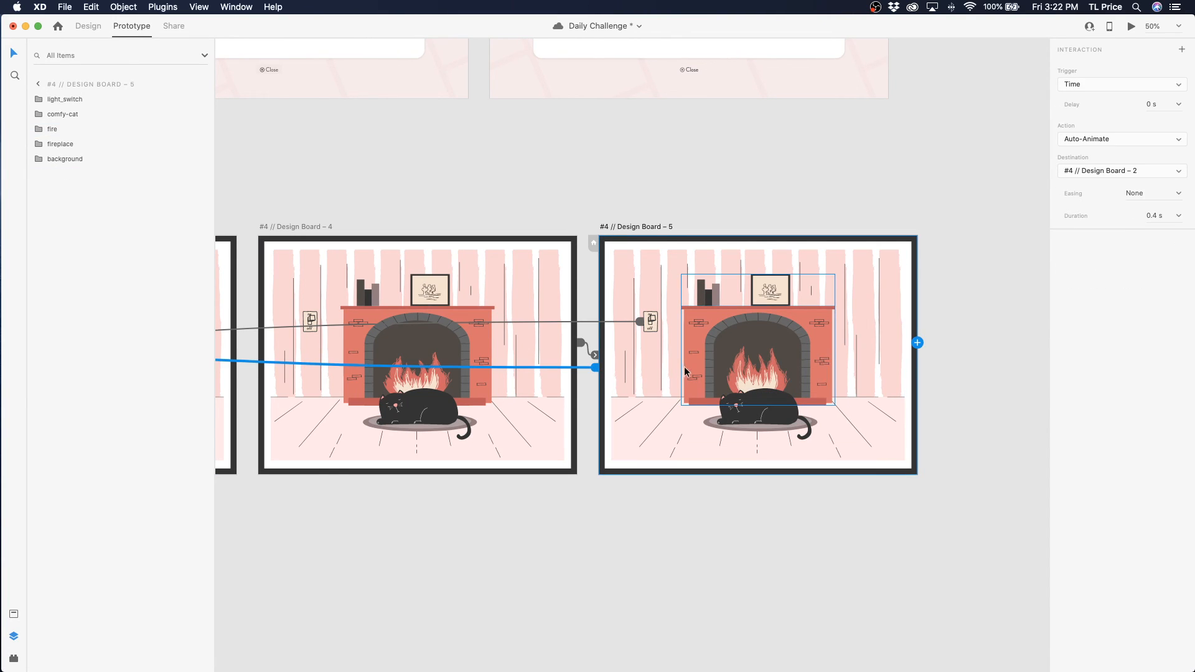
pyautogui.click(774, 372)
pyautogui.click(771, 370)
pyautogui.press('Delete')
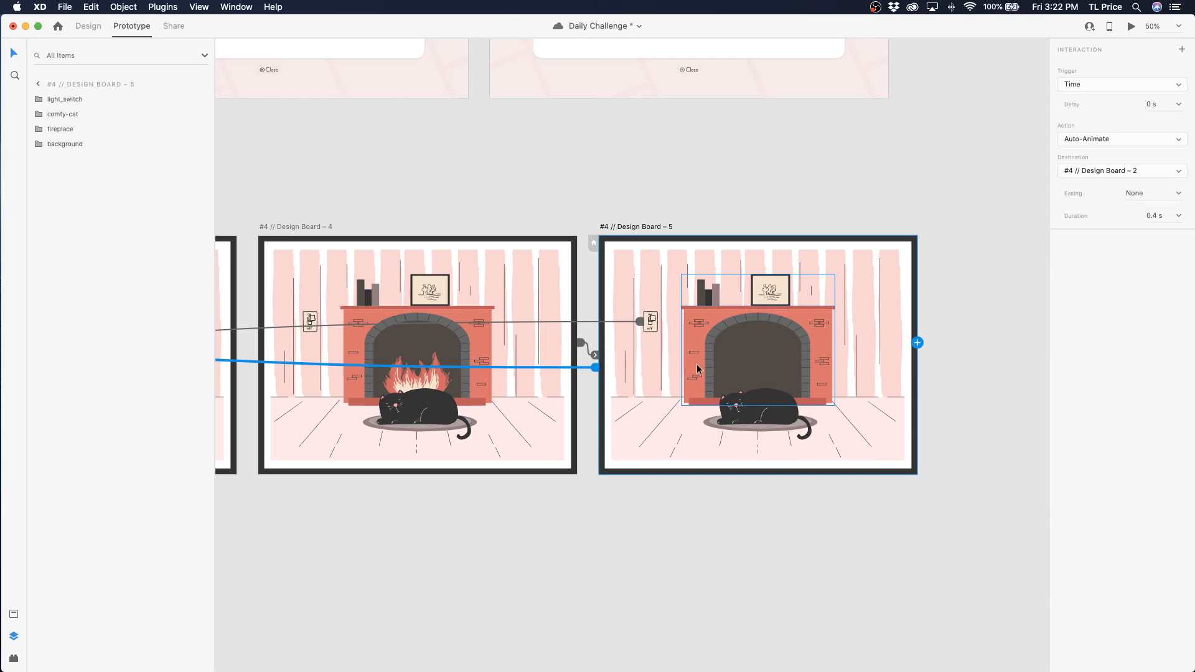
# Paste the copied flame into #4 // Design Board – 5, name it fire, and place it behind the cat, layered below comfy-cat
pyautogui.press('super+v')
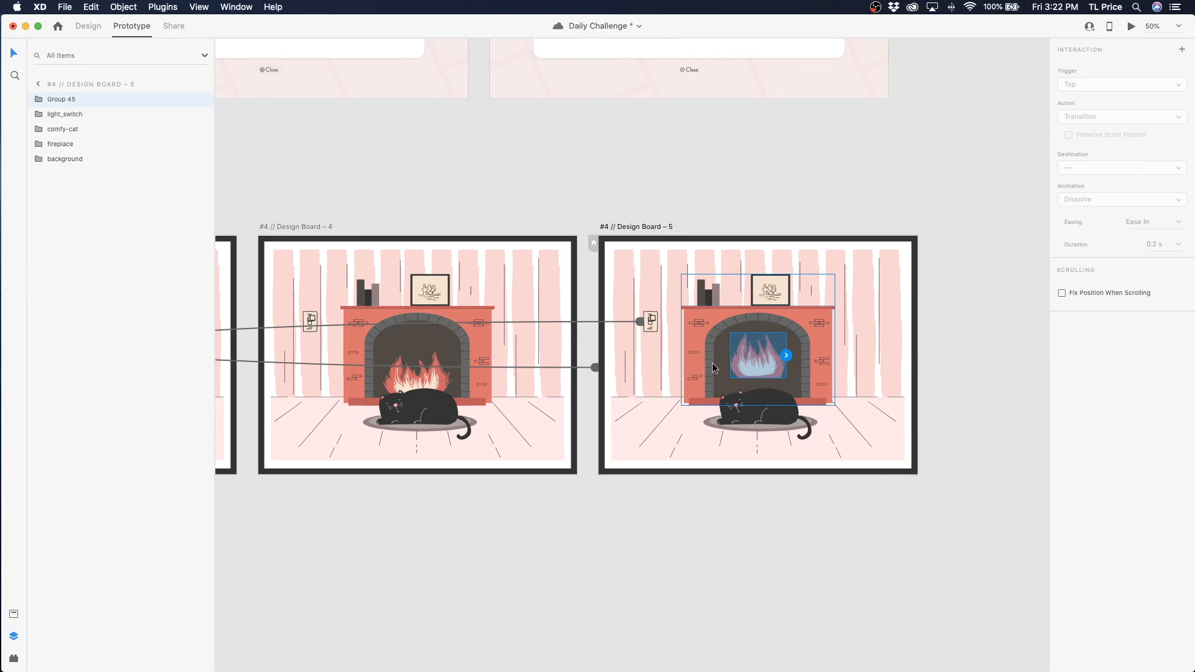
pyautogui.doubleClick(62, 99)
pyautogui.write('fire')
pyautogui.press('Return')
pyautogui.moveTo(68, 101); pyautogui.dragTo(71, 139)
pyautogui.moveTo(770, 362); pyautogui.dragTo(770, 381)
# Move Path 191 through Path 195 directly into the fire group and delete the emptied Group 44
pyautogui.click(39, 129)
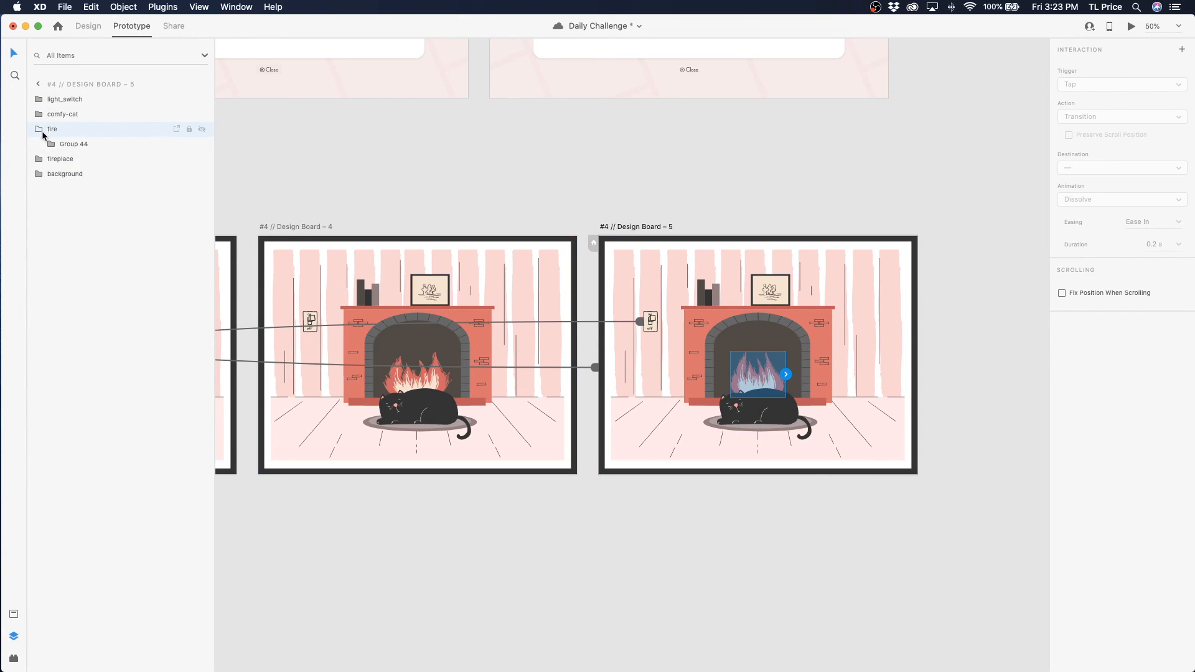
pyautogui.click(54, 145)
pyautogui.moveTo(83, 161); pyautogui.dragTo(78, 138)
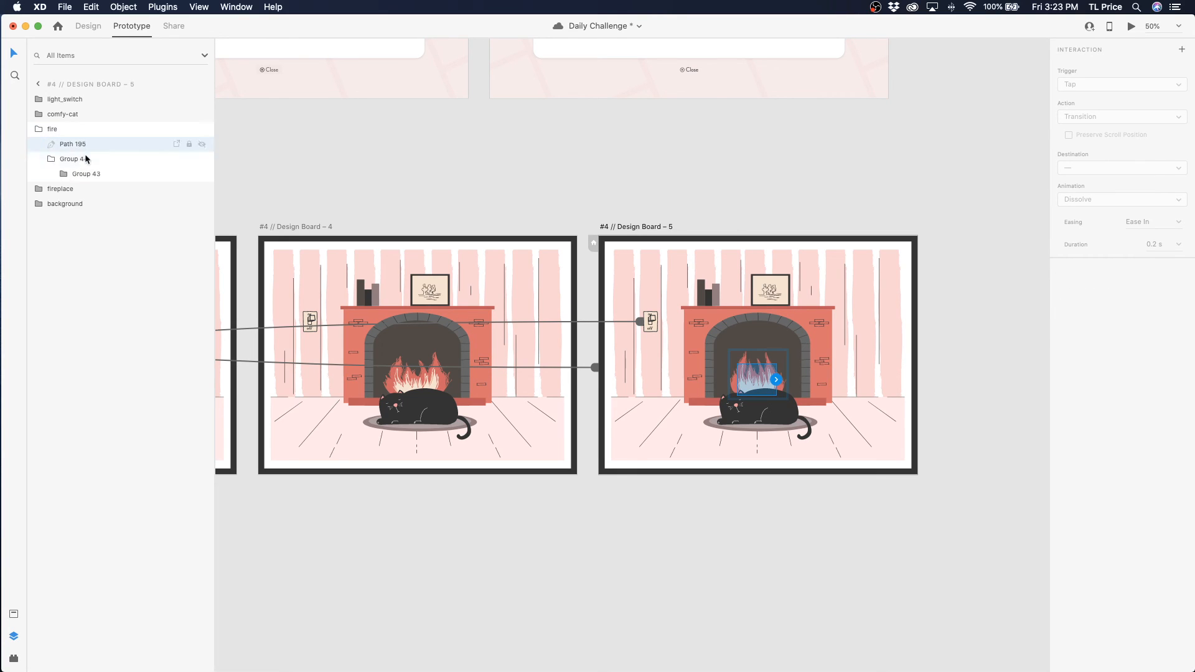
pyautogui.click(64, 175)
pyautogui.click(91, 191)
pyautogui.keyDown('shift'); pyautogui.click(97, 234); pyautogui.keyUp('shift')
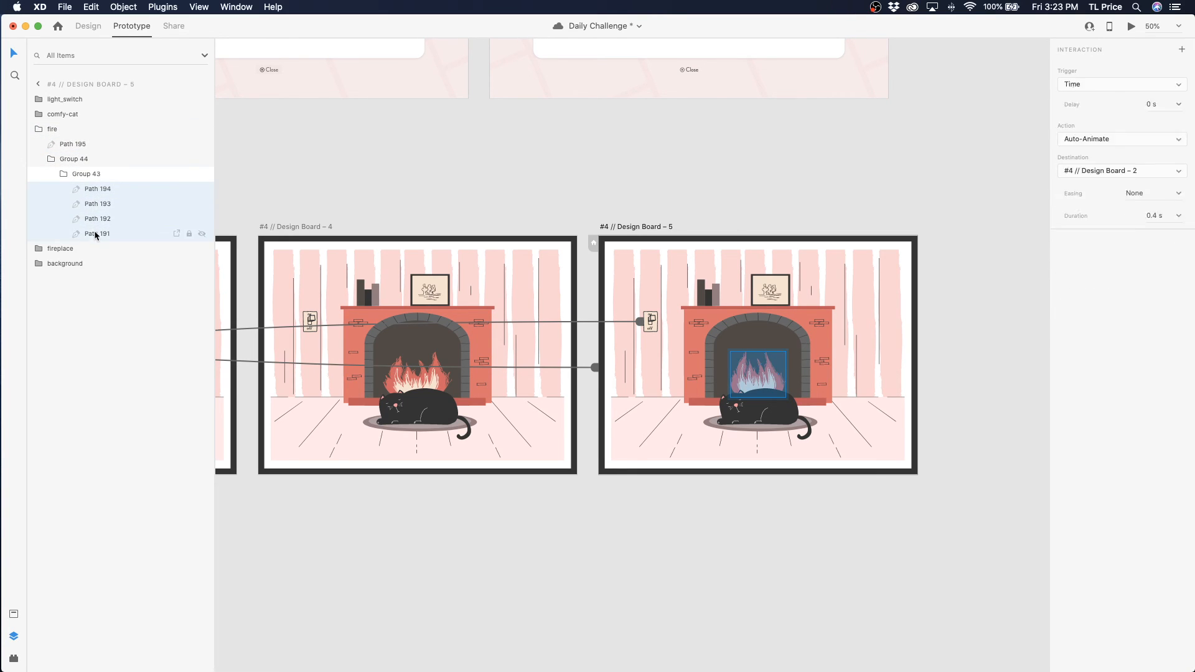
pyautogui.moveTo(75, 191); pyautogui.dragTo(71, 163)
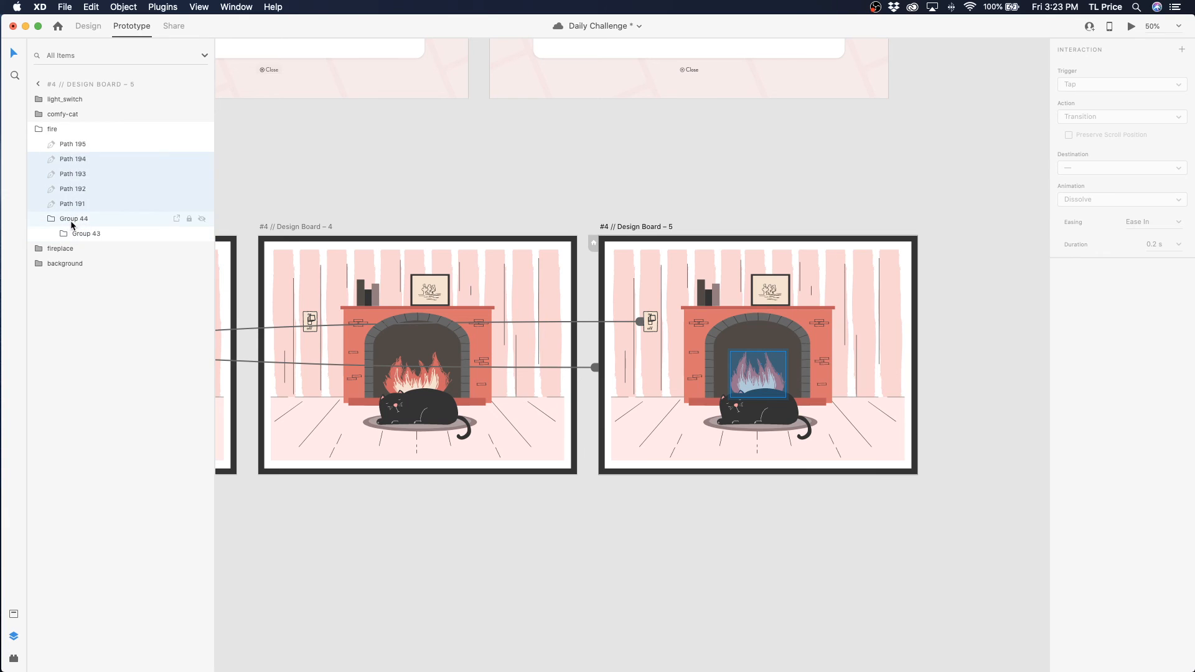
pyautogui.click(73, 224)
pyautogui.press('Delete')
# Rename Path 195, Path 194 and Path 193 on #4 // Design Board – 5 as fire-1, fire-2 and fire-3
pyautogui.doubleClick(77, 144)
pyautogui.write('fl')
pyautogui.write('re-1')
pyautogui.doubleClick(71, 159)
pyautogui.write('fire-2')
pyautogui.press('Return')
pyautogui.doubleClick(72, 174)
pyautogui.write('fire-3')
pyautogui.press('Return')
# Rename Path 192 and Path 191 on #4 // Design Board – 5 as fire-4 and fire-5
pyautogui.doubleClick(71, 188)
pyautogui.write('fire-')
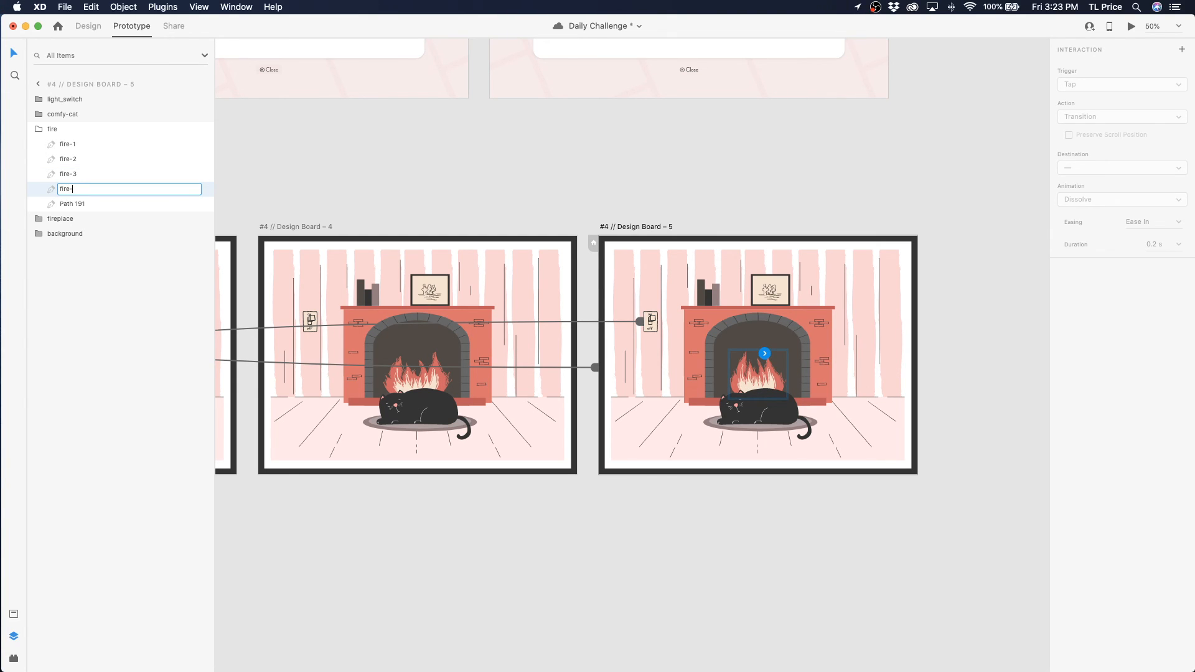
pyautogui.write('4')
pyautogui.press('Return')
pyautogui.doubleClick(72, 204)
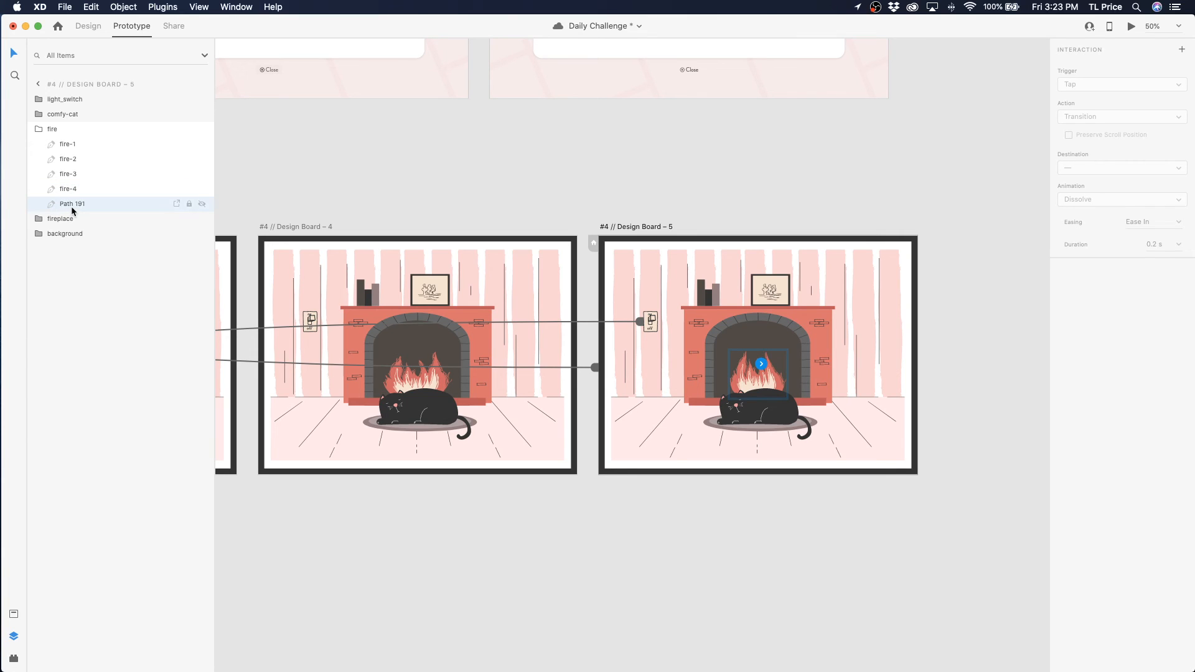
pyautogui.write('fire')
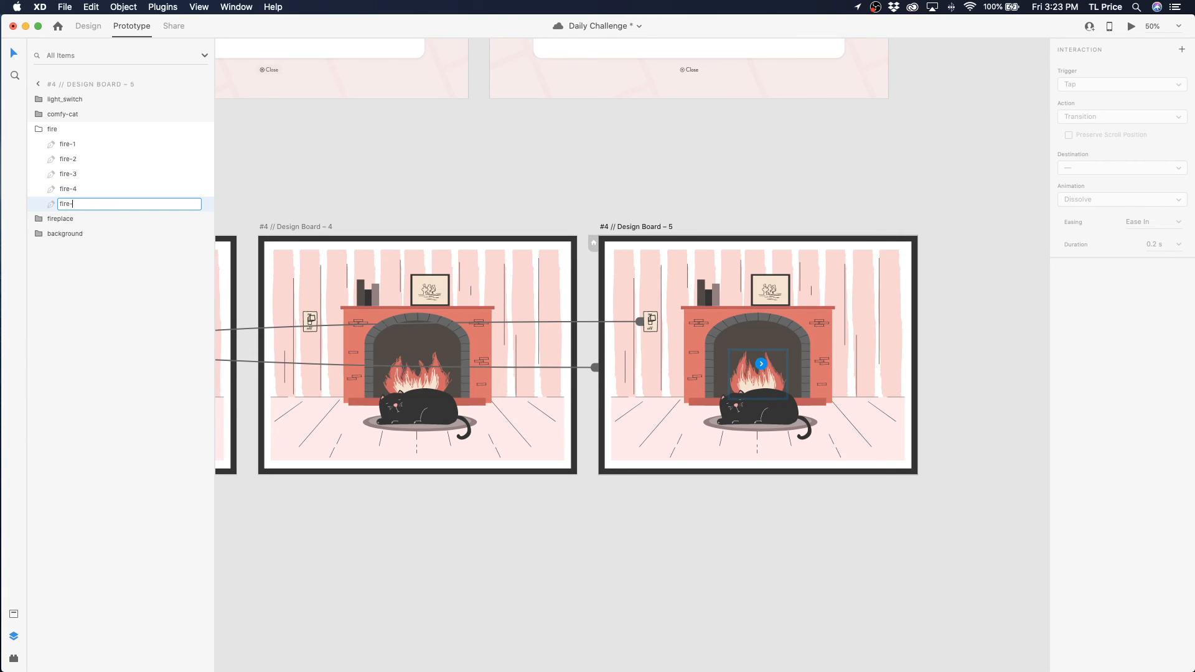
pyautogui.write('-5')
pyautogui.press('Return')
# Preview the prototype from #4 // Design Board – 1, using the light switch to test the fire animation
pyautogui.hscroll(-10, 535, 206)
pyautogui.hscroll(-15, 544, 204)
pyautogui.hscroll(7, 547, 204)
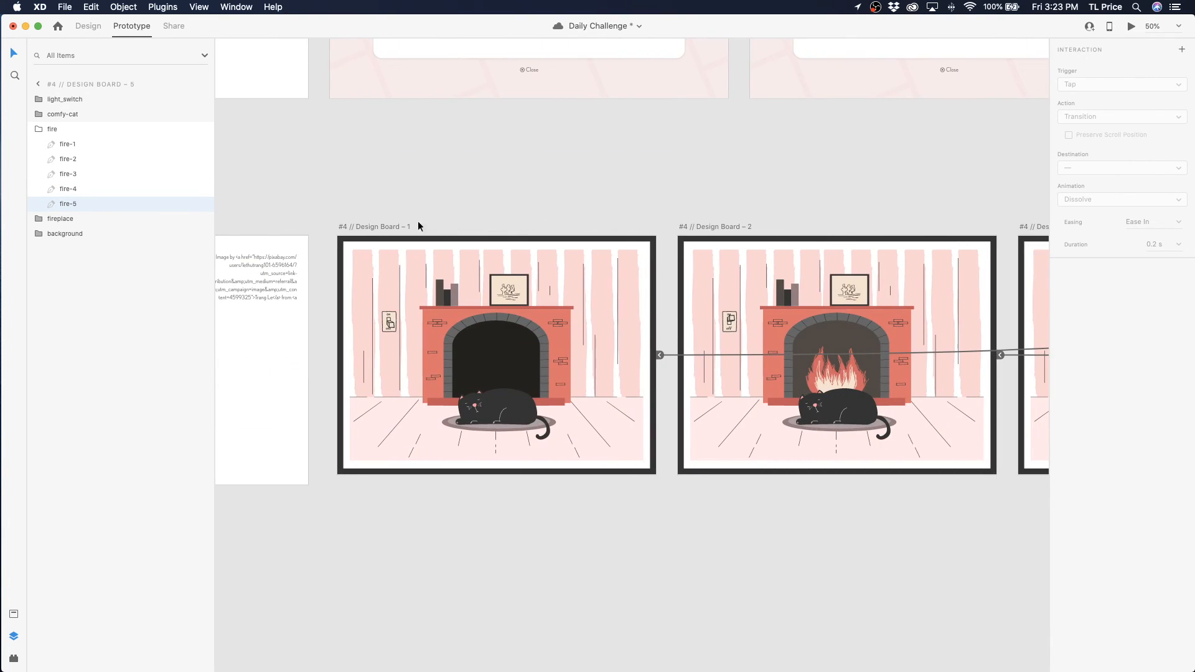
pyautogui.click(422, 223)
pyautogui.click(356, 226)
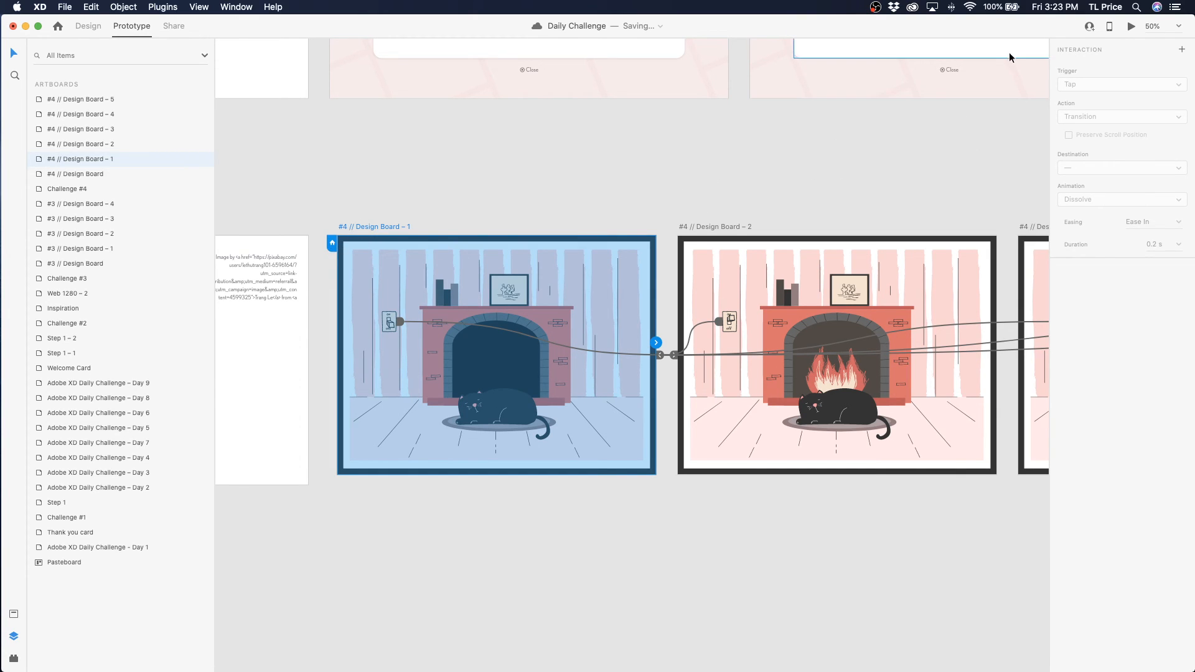
pyautogui.click(1132, 28)
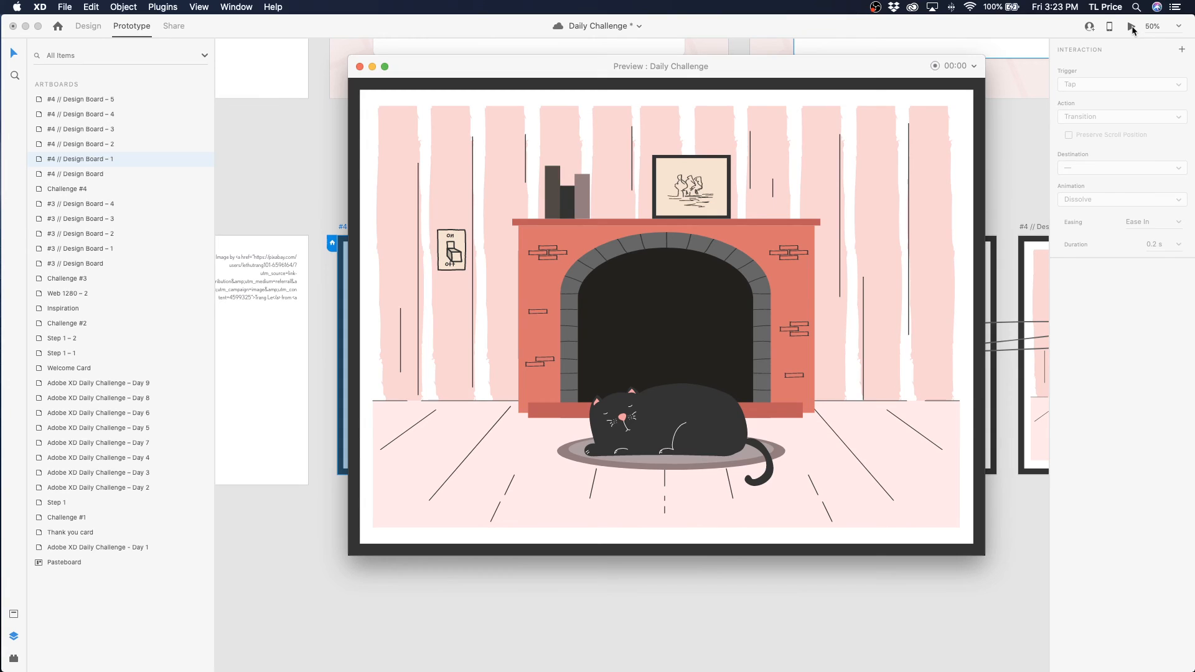
pyautogui.click(453, 260)
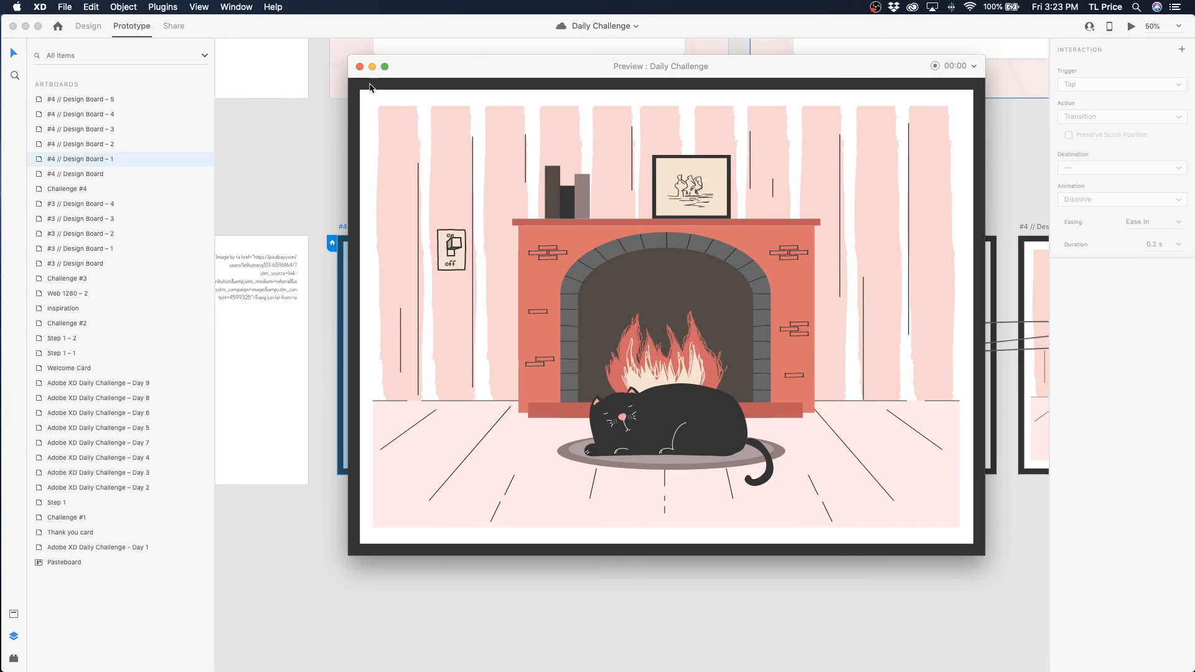
pyautogui.click(359, 67)
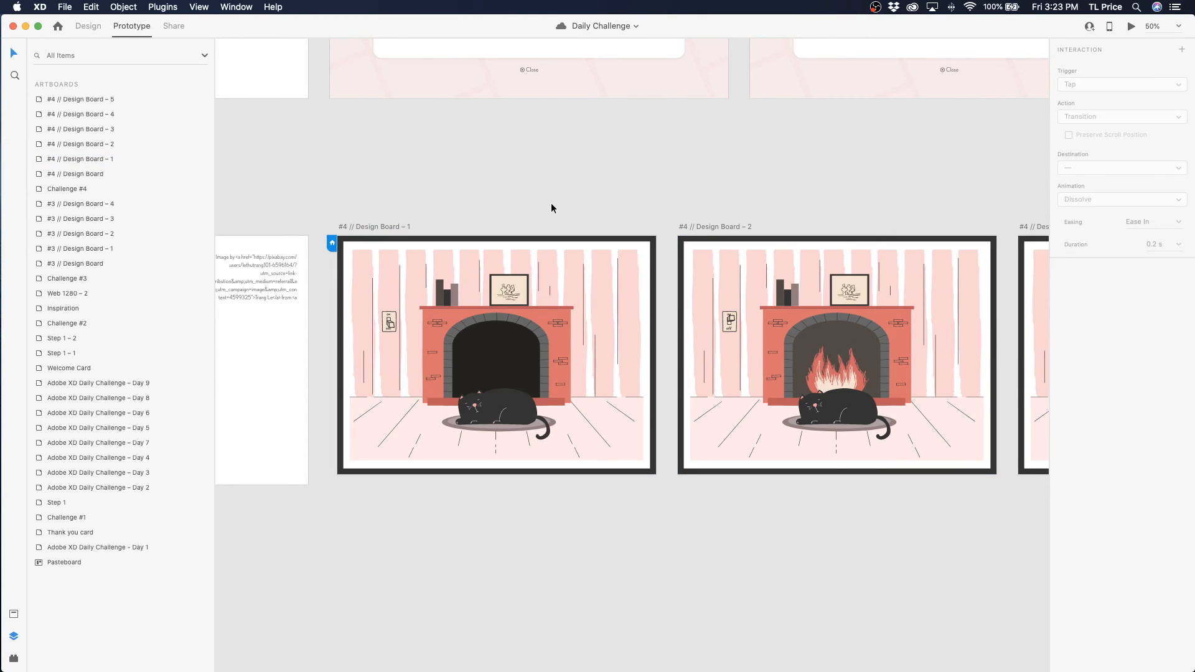
pyautogui.hscroll(5, 551, 203)
pyautogui.click(569, 227)
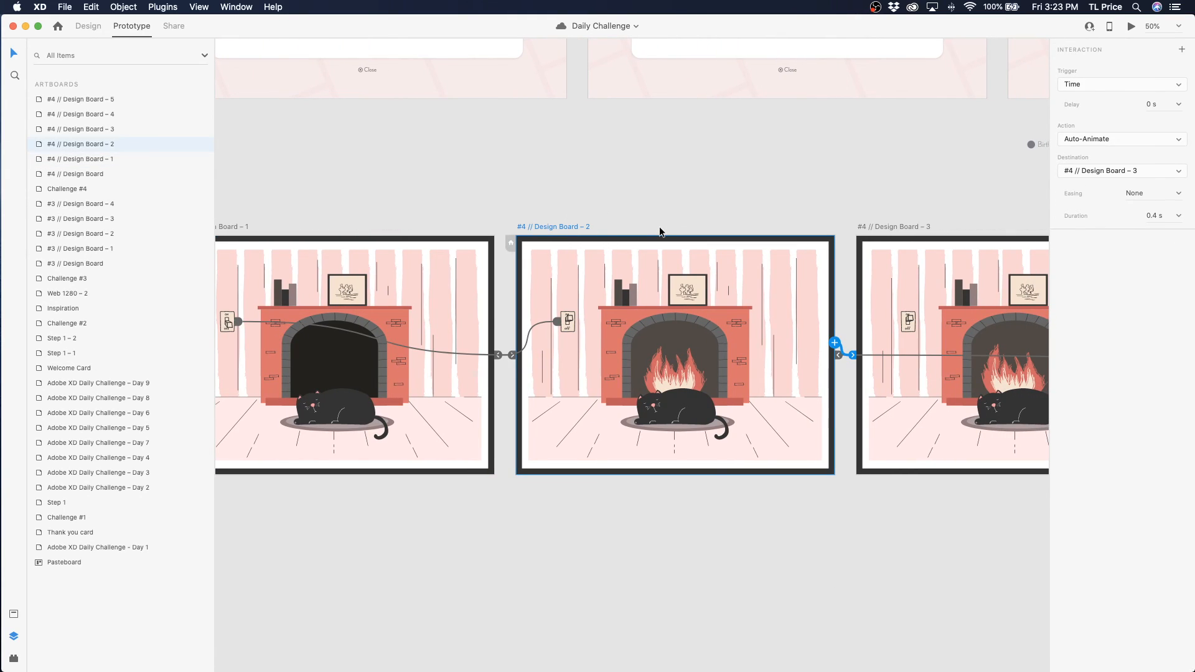
pyautogui.scroll(-1, 700, 224)
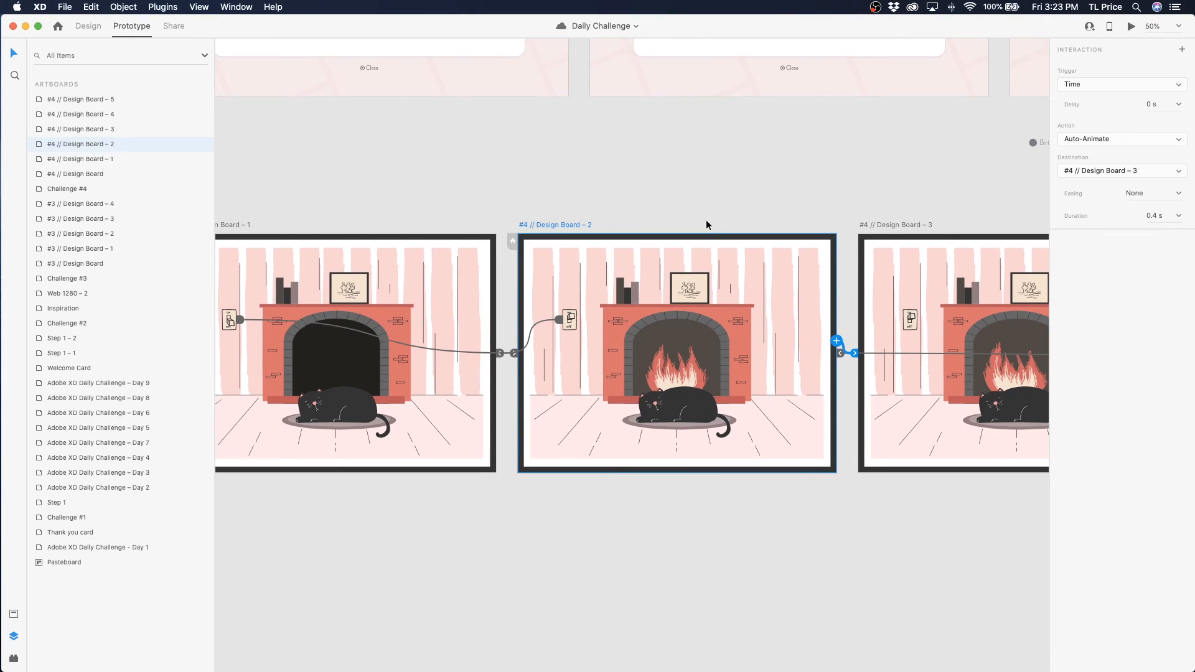
pyautogui.click(837, 341)
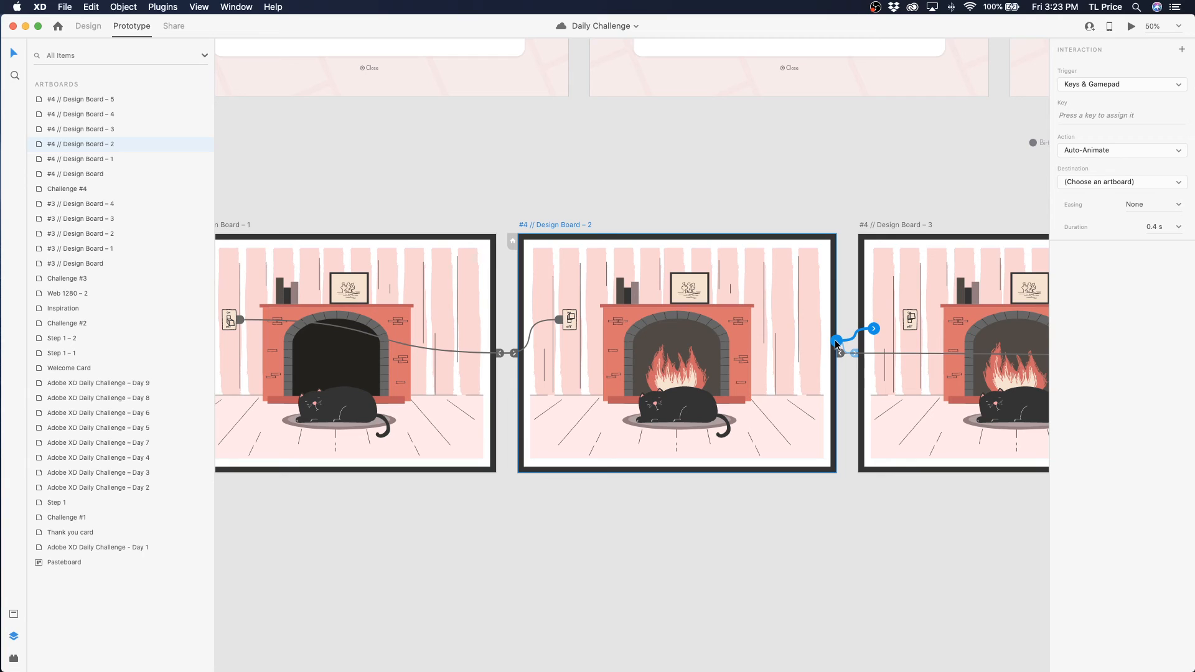
pyautogui.moveTo(834, 339)
pyautogui.mouseDown()
pyautogui.moveTo(808, 355)
pyautogui.moveTo(846, 356)
pyautogui.mouseUp()
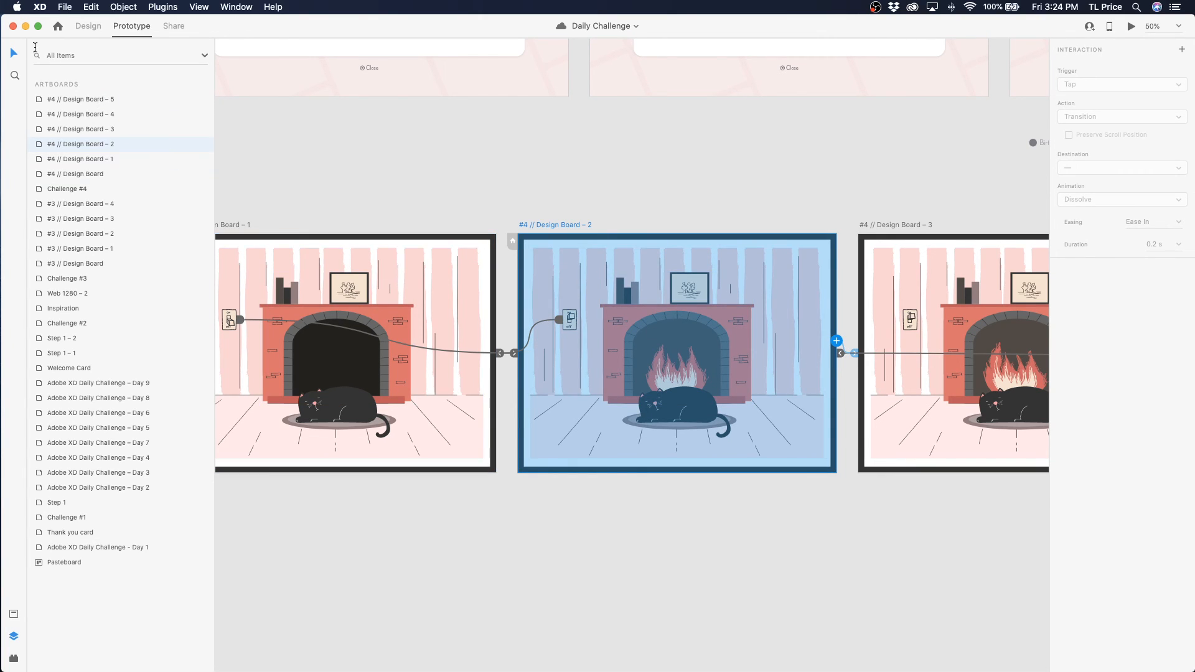
pyautogui.click(827, 355)
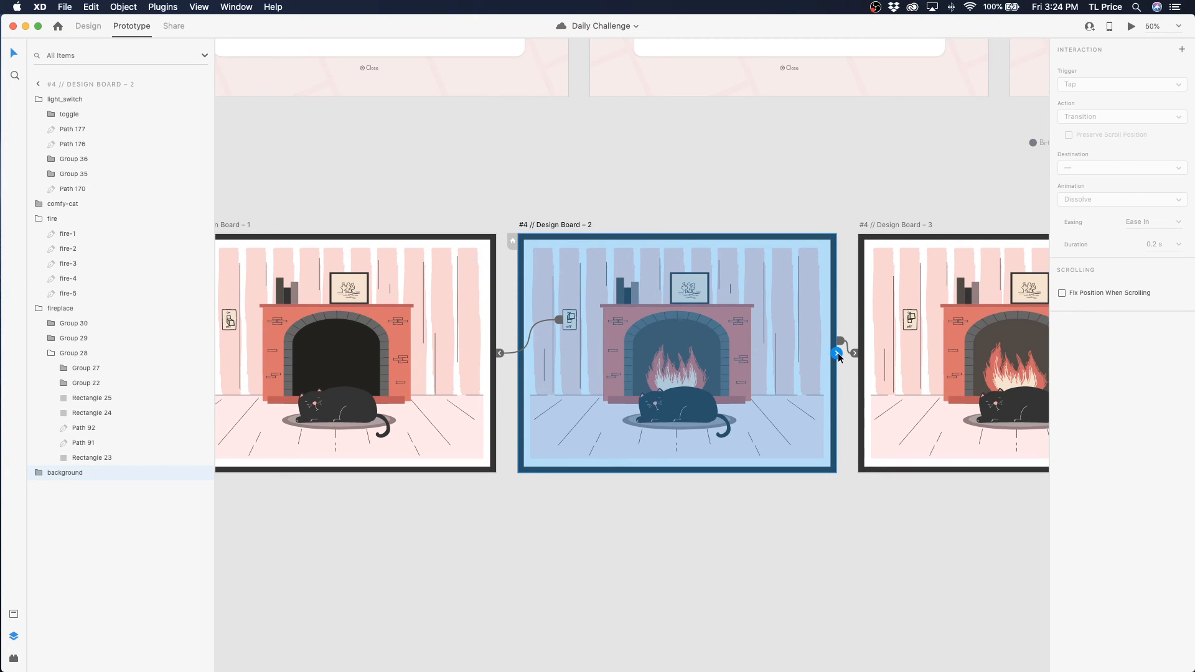
# Set the duration of the timed Auto-Animate from #4 // Design Board – 2 to #4 // Design Board – 3 to 1 s
pyautogui.click(840, 342)
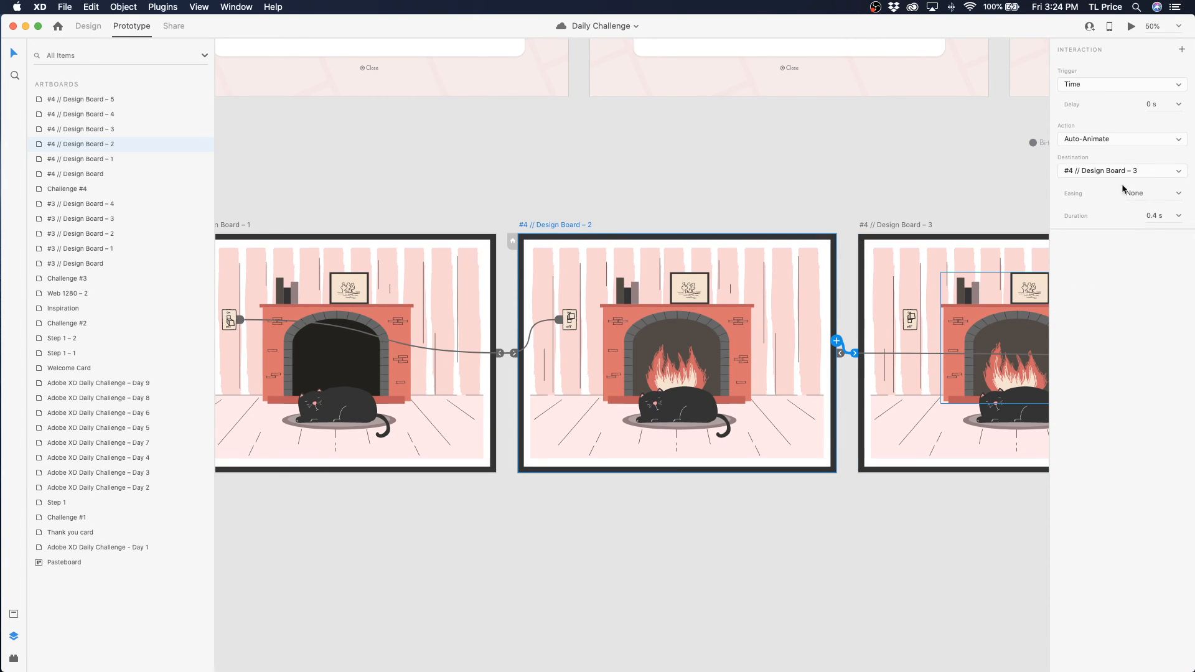
pyautogui.click(1181, 216)
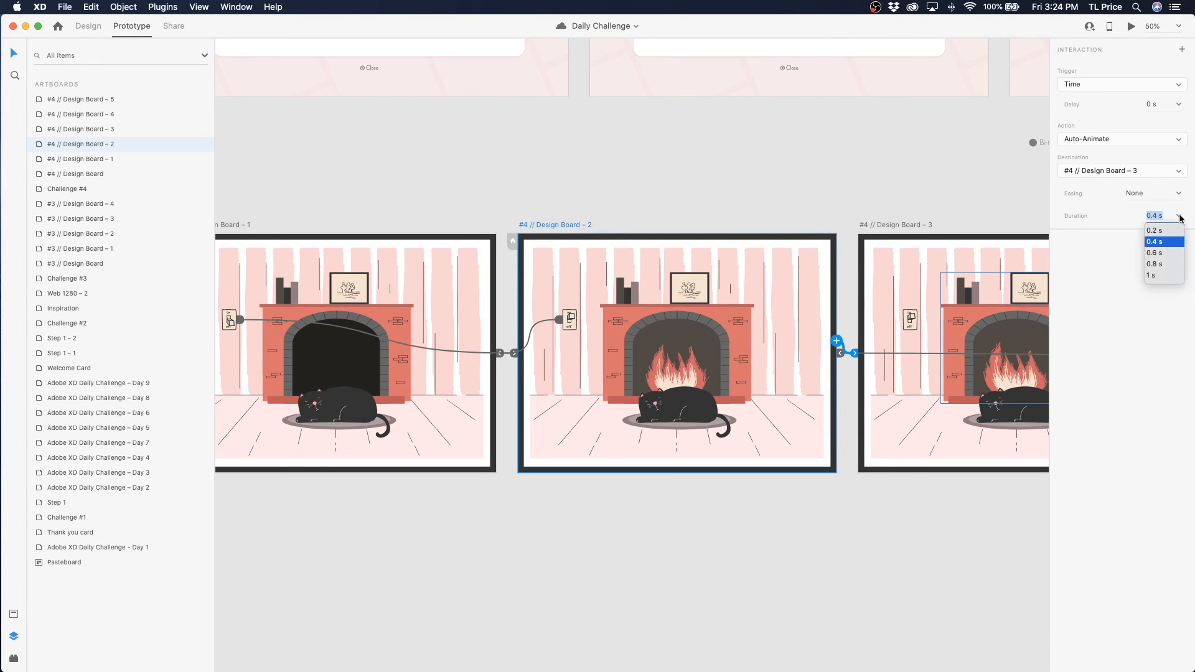
pyautogui.click(1152, 279)
# Set the duration of the timed Auto-Animate from #4 // Design Board – 3 to #4 // Design Board – 4 to 1 s
pyautogui.hscroll(5, 961, 360)
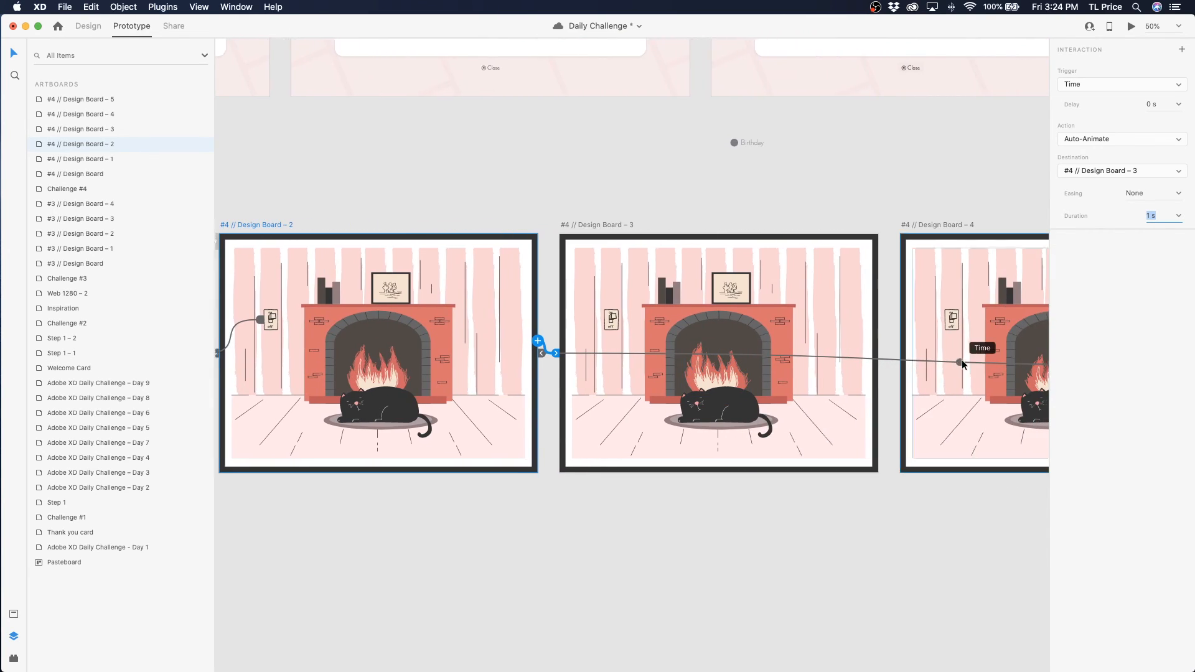
pyautogui.click(573, 222)
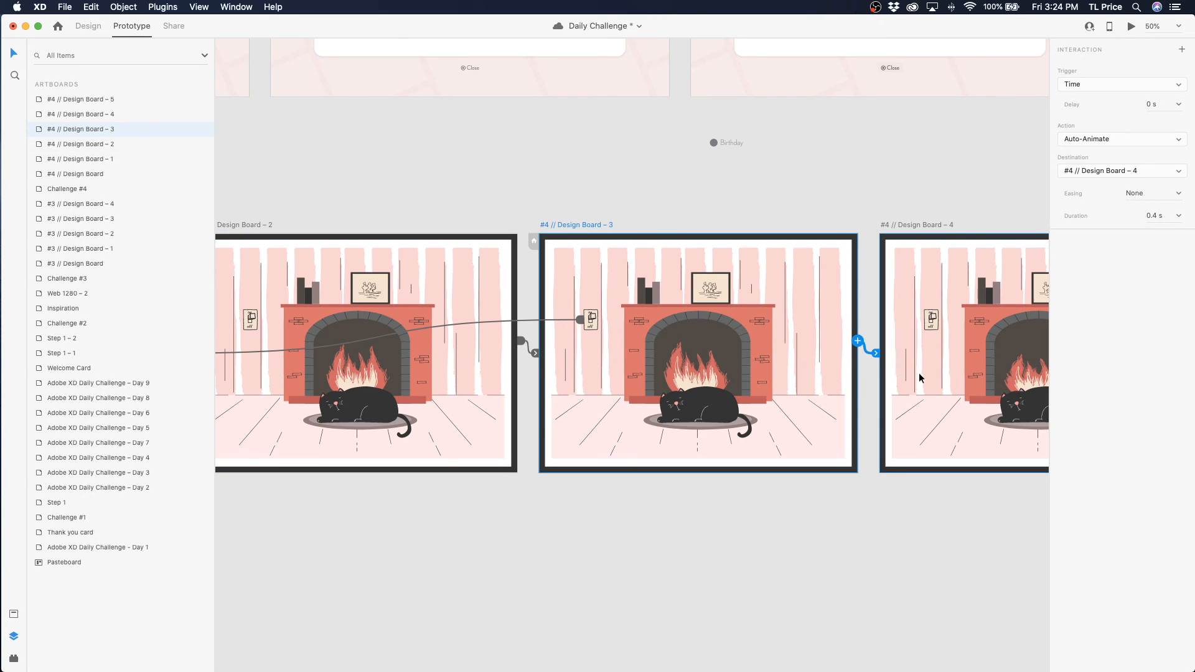
pyautogui.hscroll(6, 879, 382)
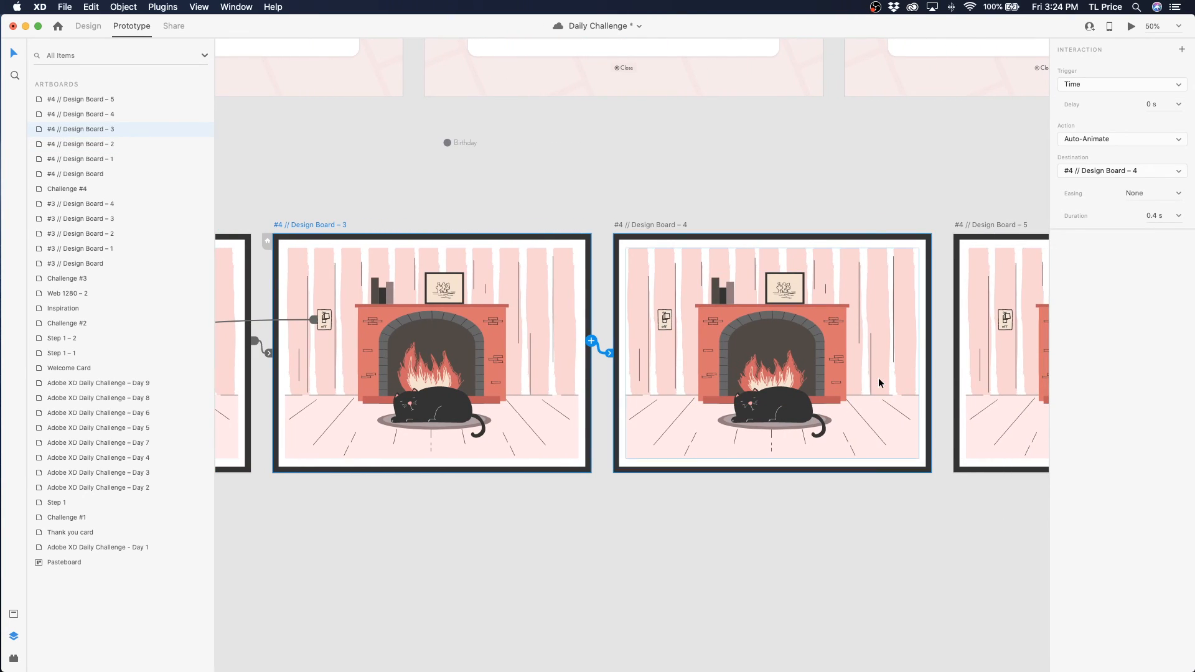
pyautogui.click(591, 342)
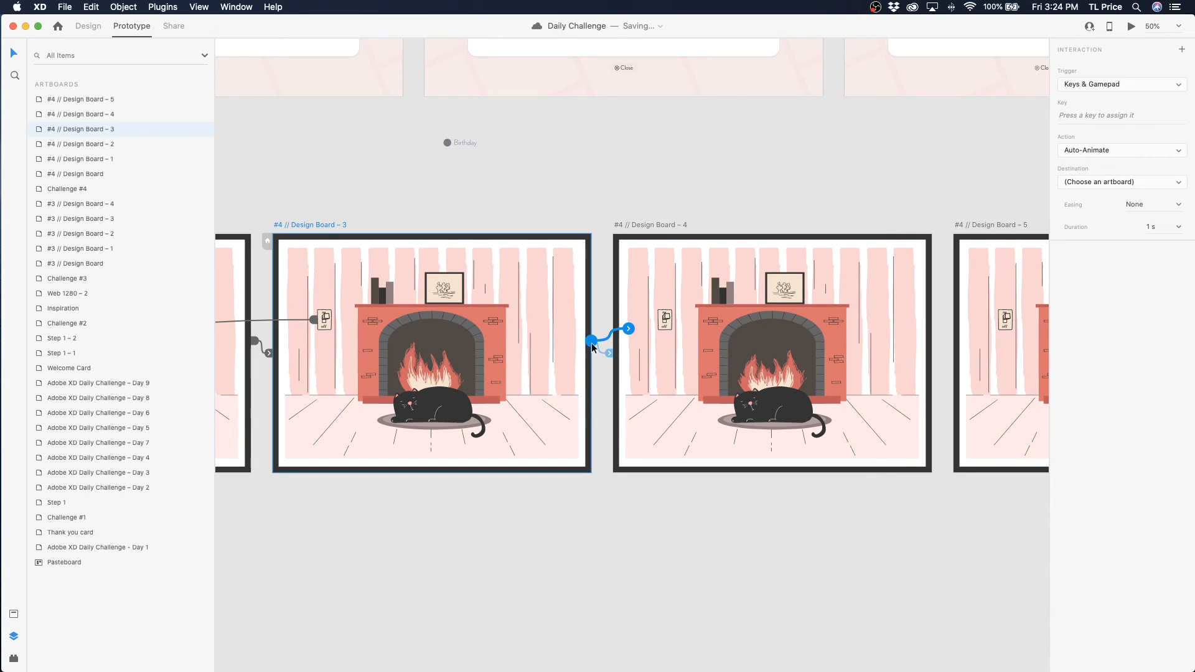
pyautogui.moveTo(593, 347); pyautogui.dragTo(684, 348)
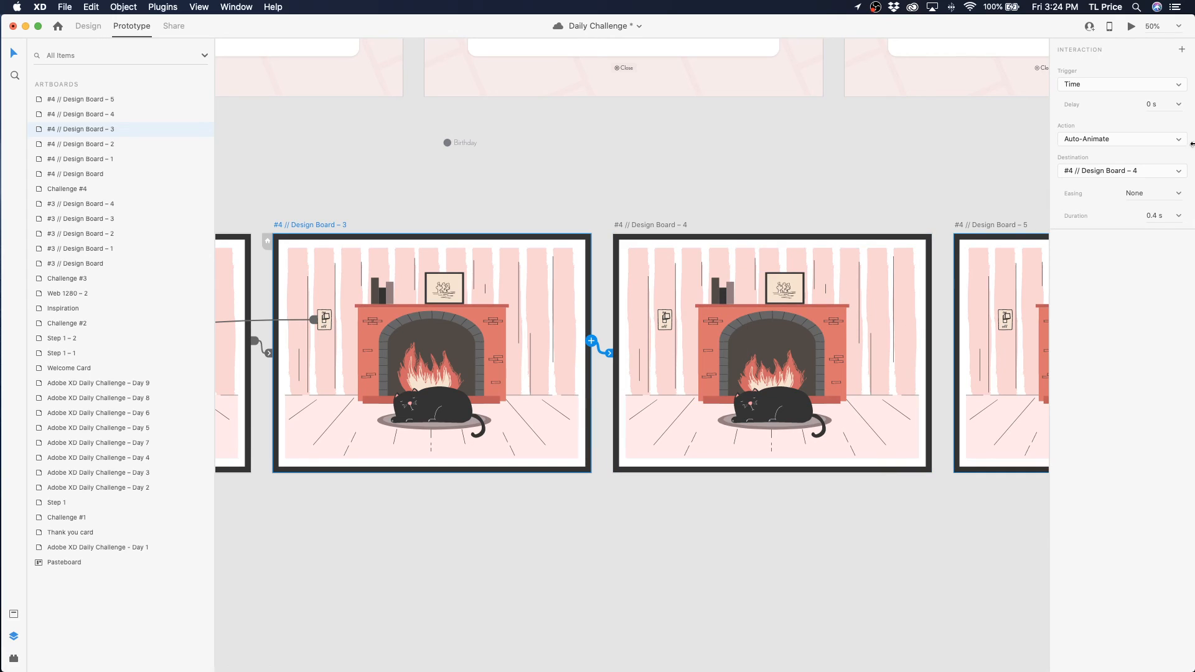
pyautogui.click(1178, 216)
pyautogui.click(1148, 279)
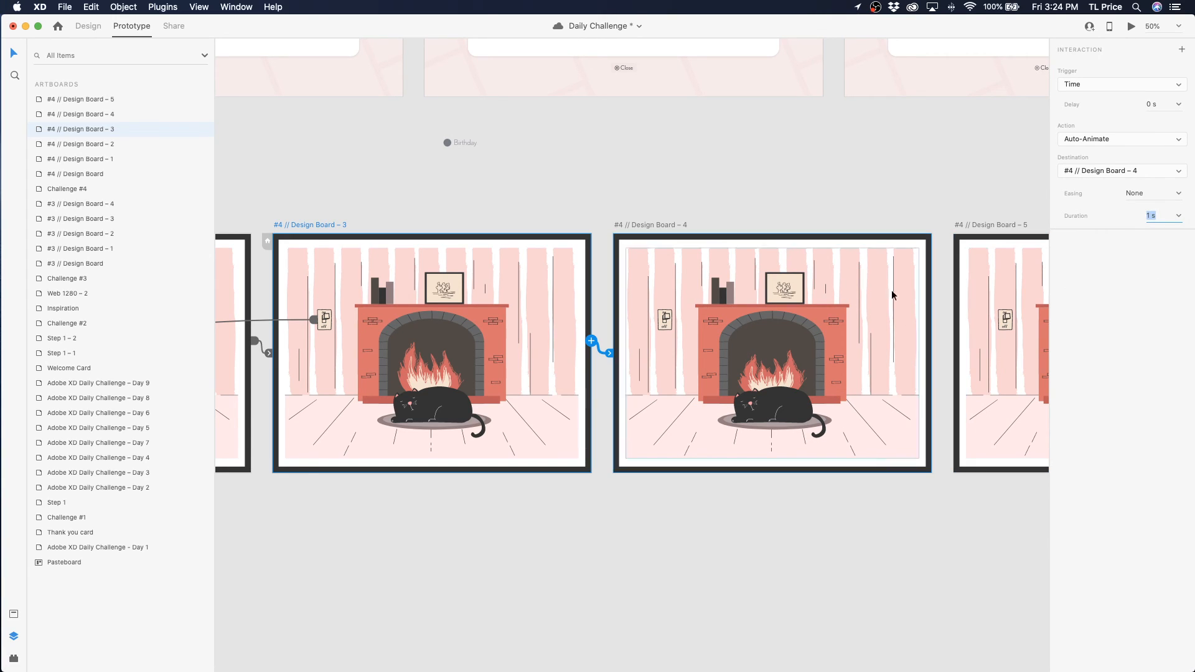
# Check the timed Auto-Animate settings of #4 // Design Board – 4 and #4 // Design Board – 5
pyautogui.click(624, 226)
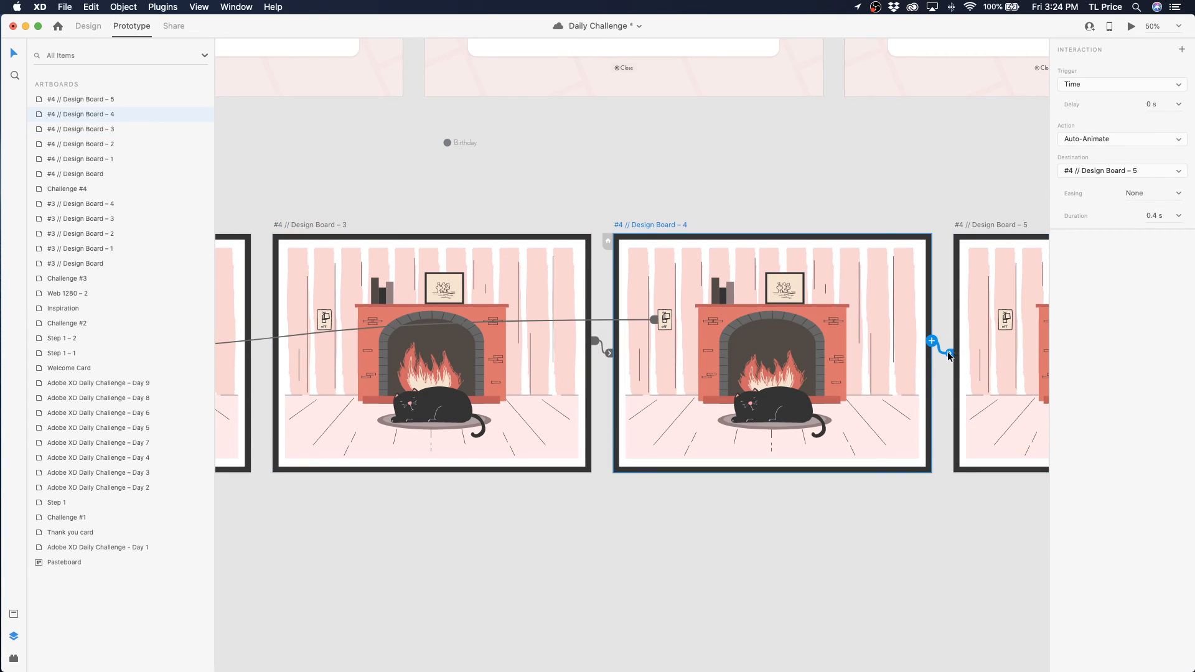
pyautogui.click(905, 222)
pyautogui.hscroll(5, 906, 220)
pyautogui.click(808, 224)
pyautogui.hscroll(5, 820, 308)
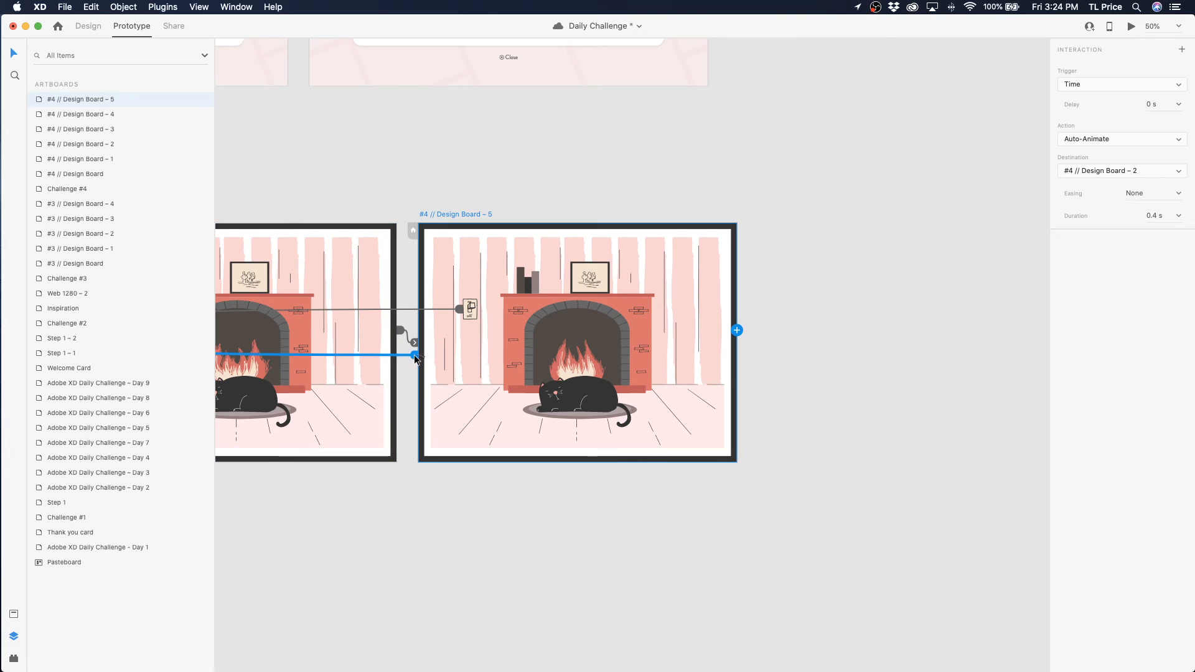
pyautogui.click(1157, 217)
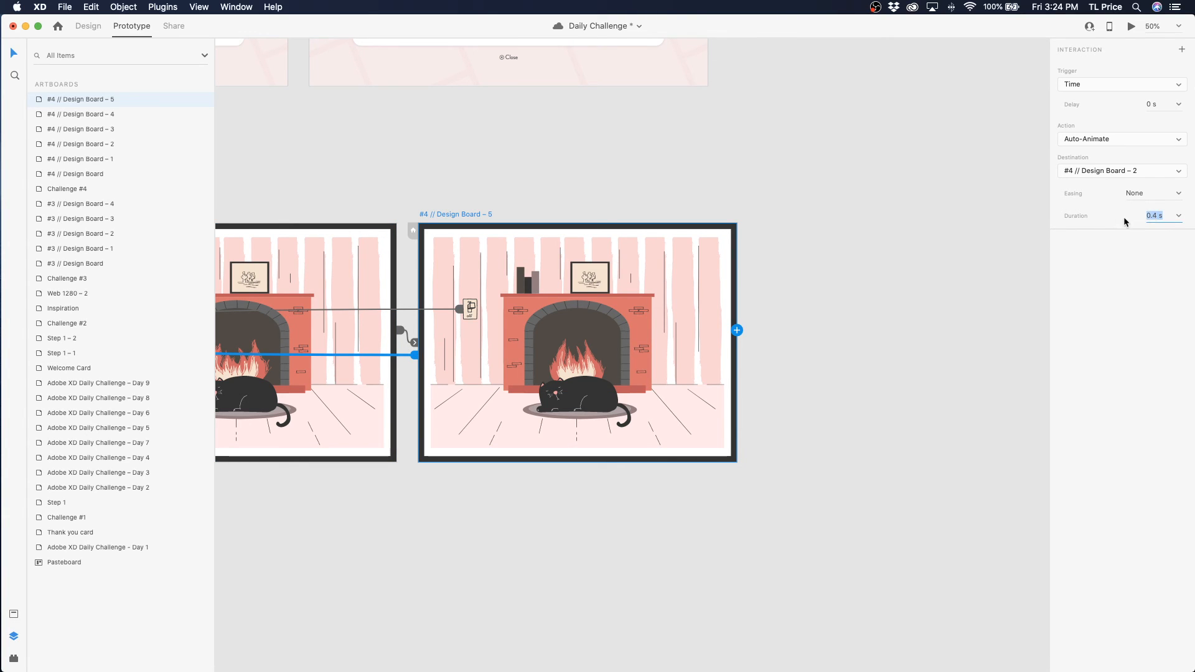
pyautogui.click(693, 181)
# Preview the prototype from #4 // Design Board – 1 and switch the light on to check the slower fire animation
pyautogui.hscroll(-10, 715, 186)
pyautogui.hscroll(-8, 734, 190)
pyautogui.hscroll(-1, 641, 201)
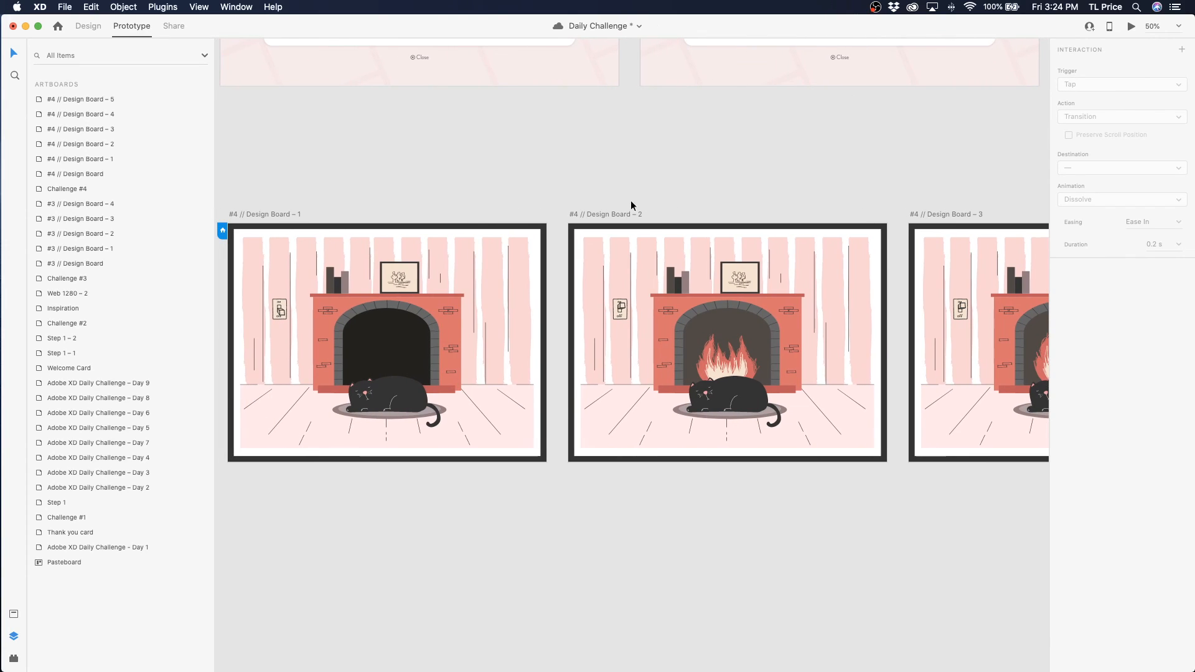
pyautogui.click(270, 212)
pyautogui.click(1130, 27)
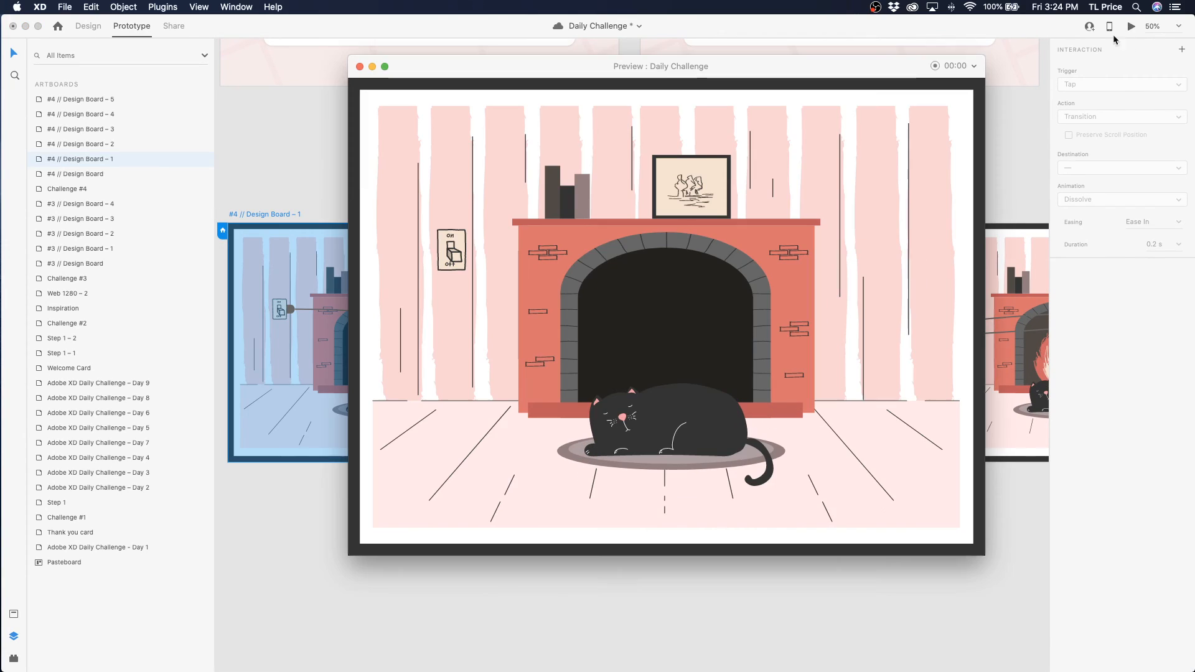
pyautogui.click(453, 267)
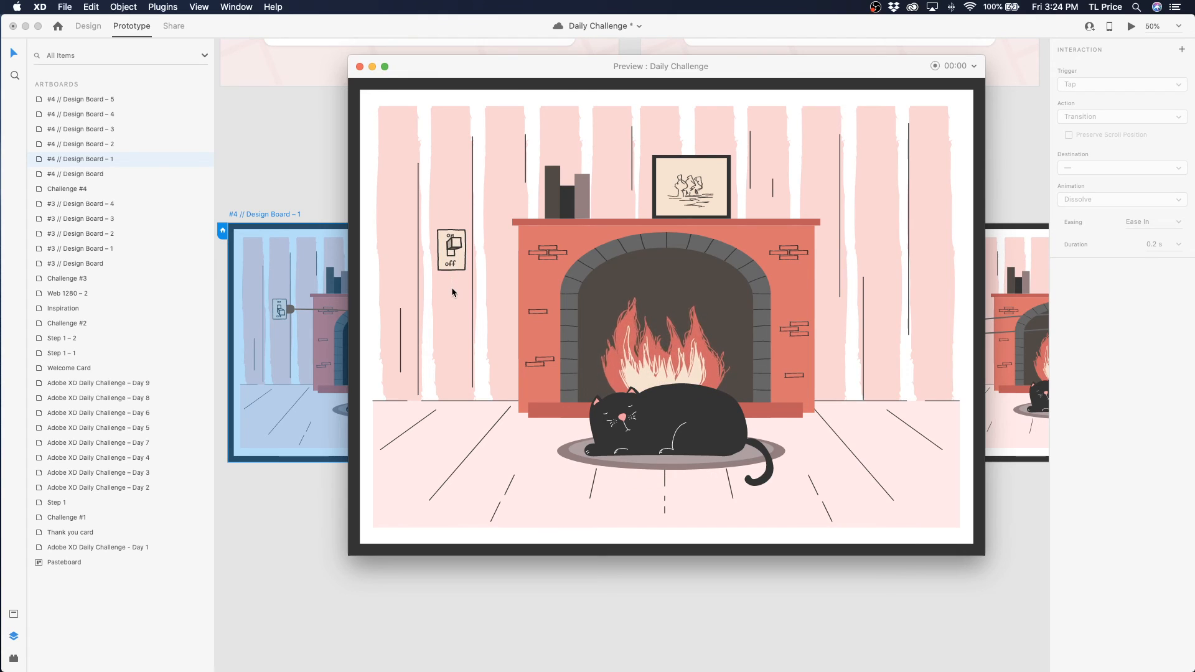
pyautogui.click(360, 67)
# Review the transition from the unlit fireplace on #4 // Design Board – 1 to the fire artboards and their links
pyautogui.hscroll(-5, 405, 111)
pyautogui.click(607, 155)
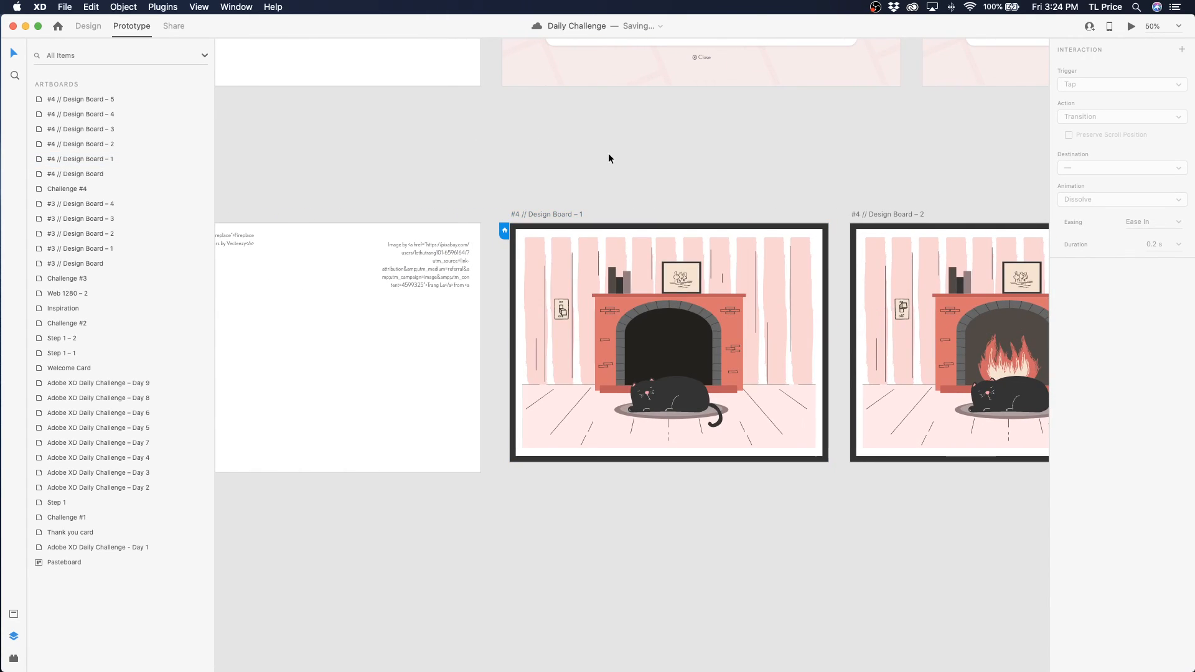
pyautogui.hscroll(6, 609, 158)
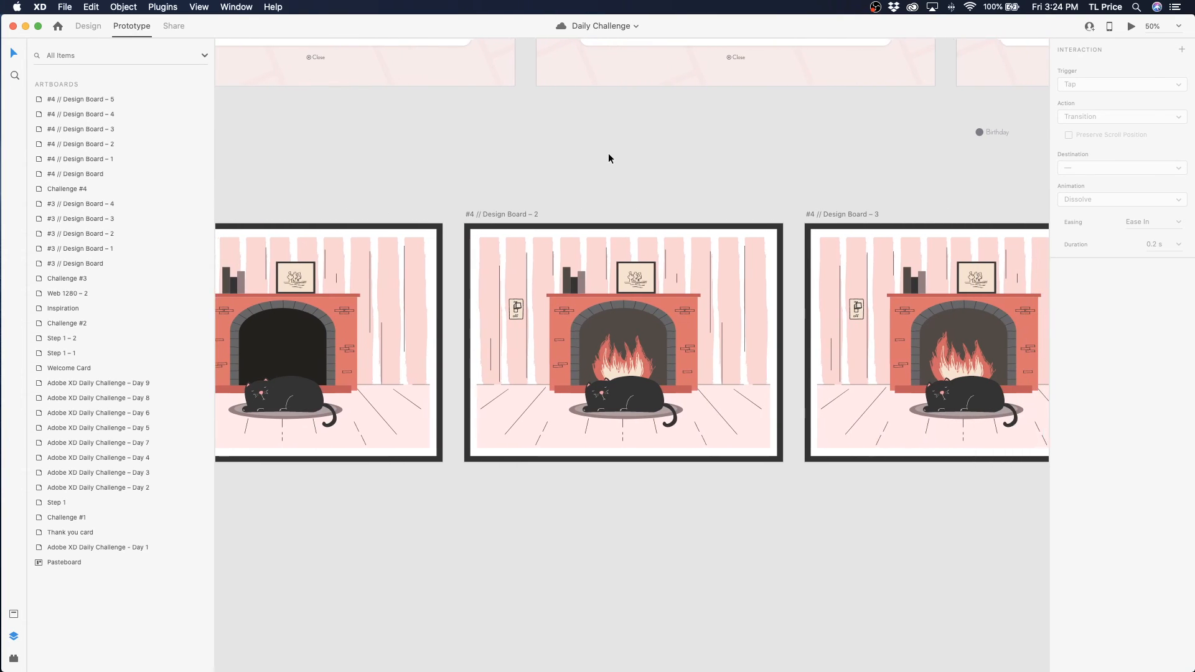
pyautogui.hscroll(1, 610, 160)
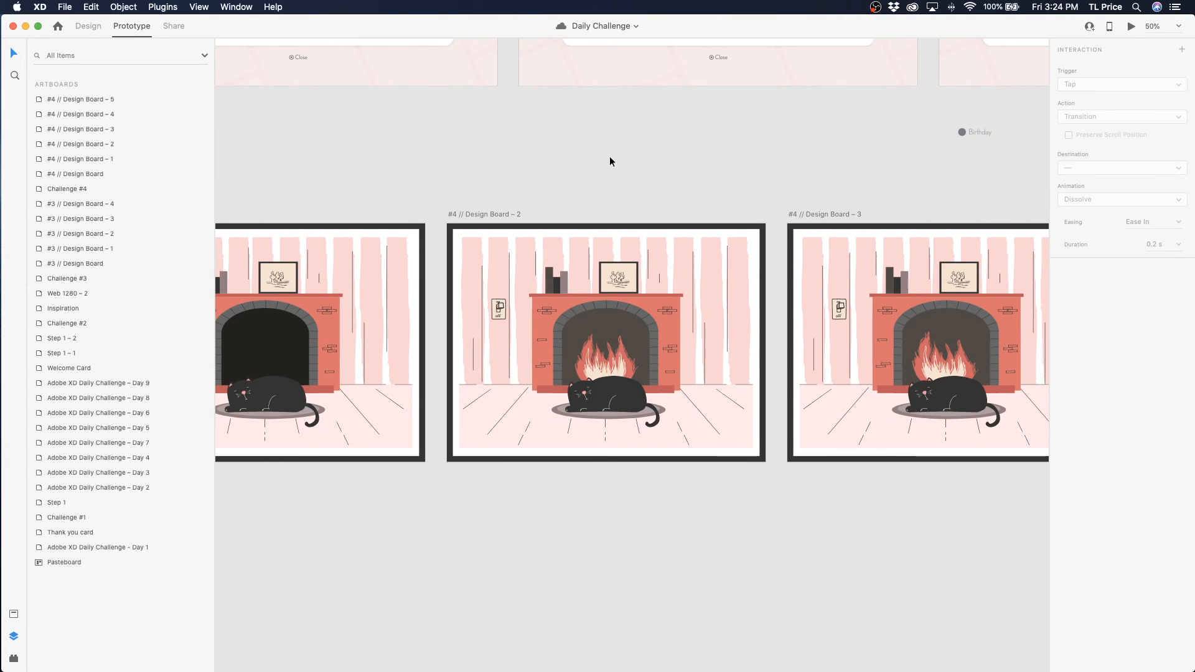
pyautogui.hscroll(5, 622, 179)
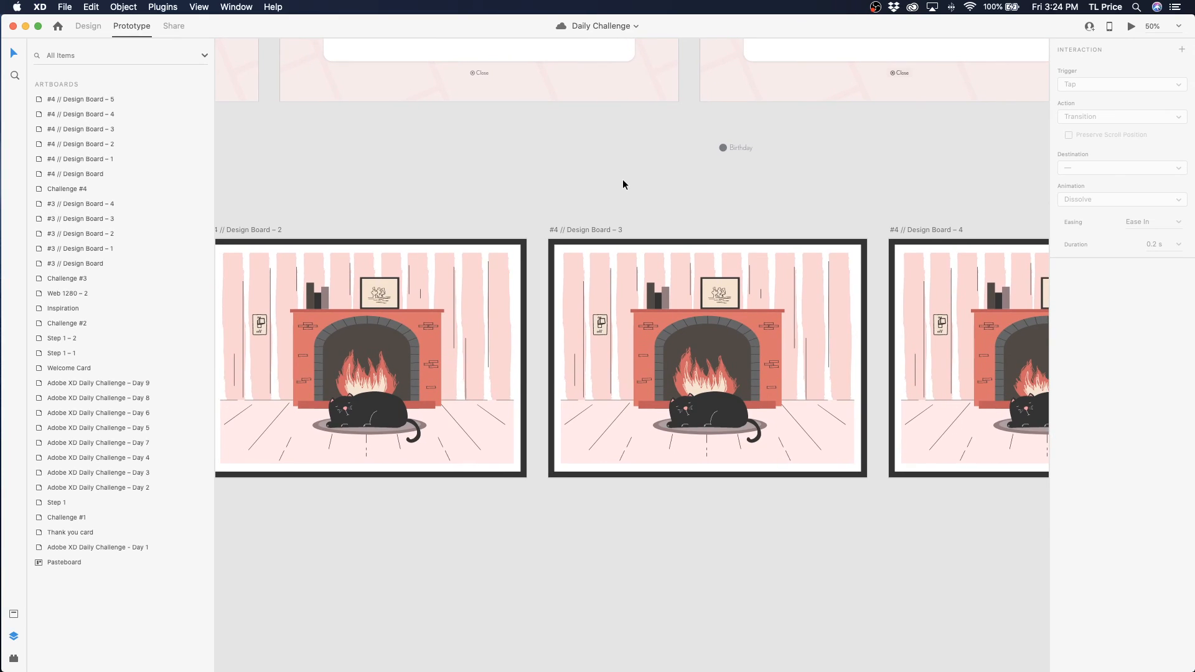
pyautogui.hscroll(-1, 623, 180)
pyautogui.click(325, 229)
pyautogui.keyDown('shift'); pyautogui.click(652, 231); pyautogui.keyUp('shift')
pyautogui.hscroll(-10, 685, 237)
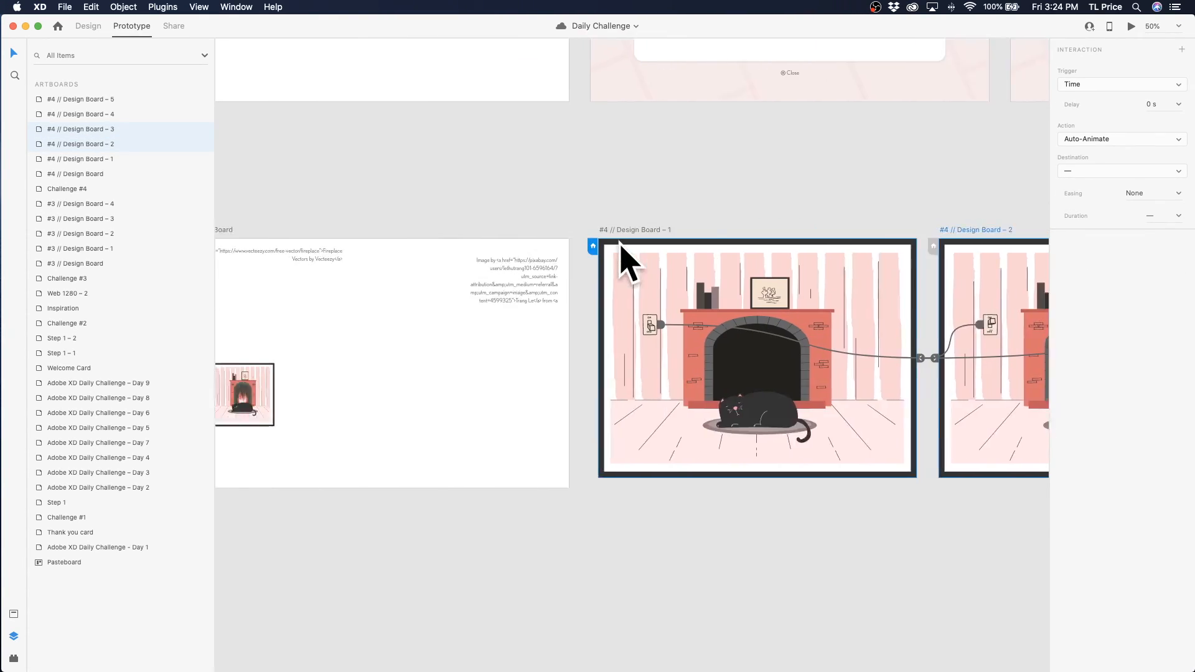
pyautogui.hscroll(-3, 620, 246)
pyautogui.click(788, 229)
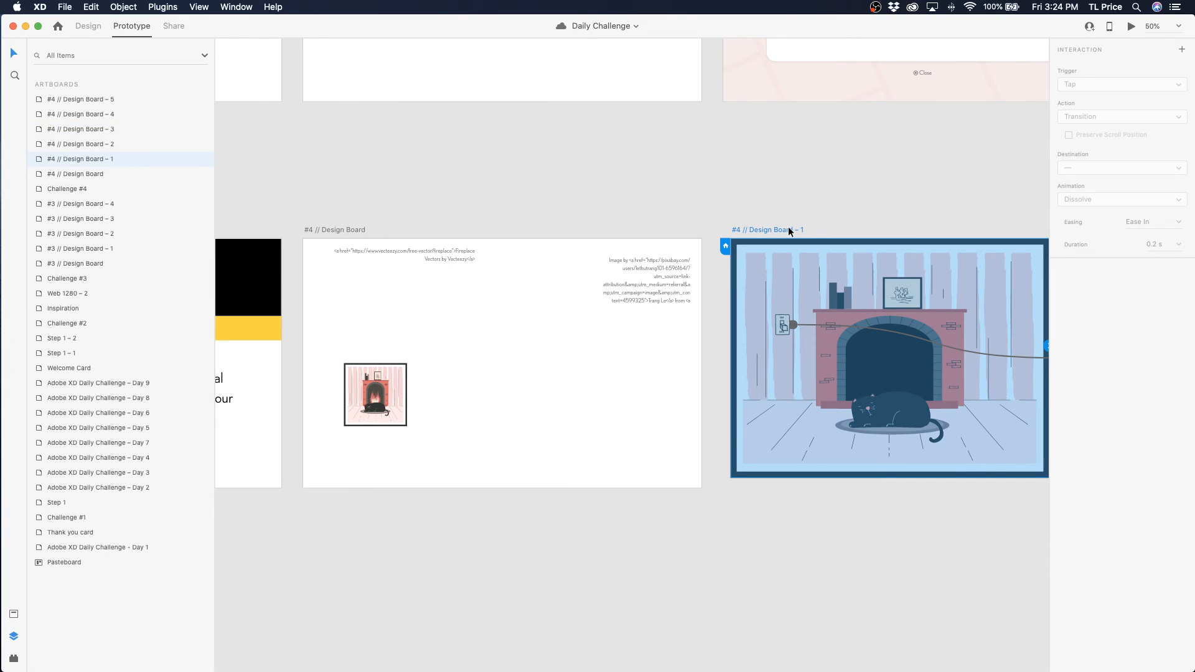
pyautogui.hscroll(4, 792, 229)
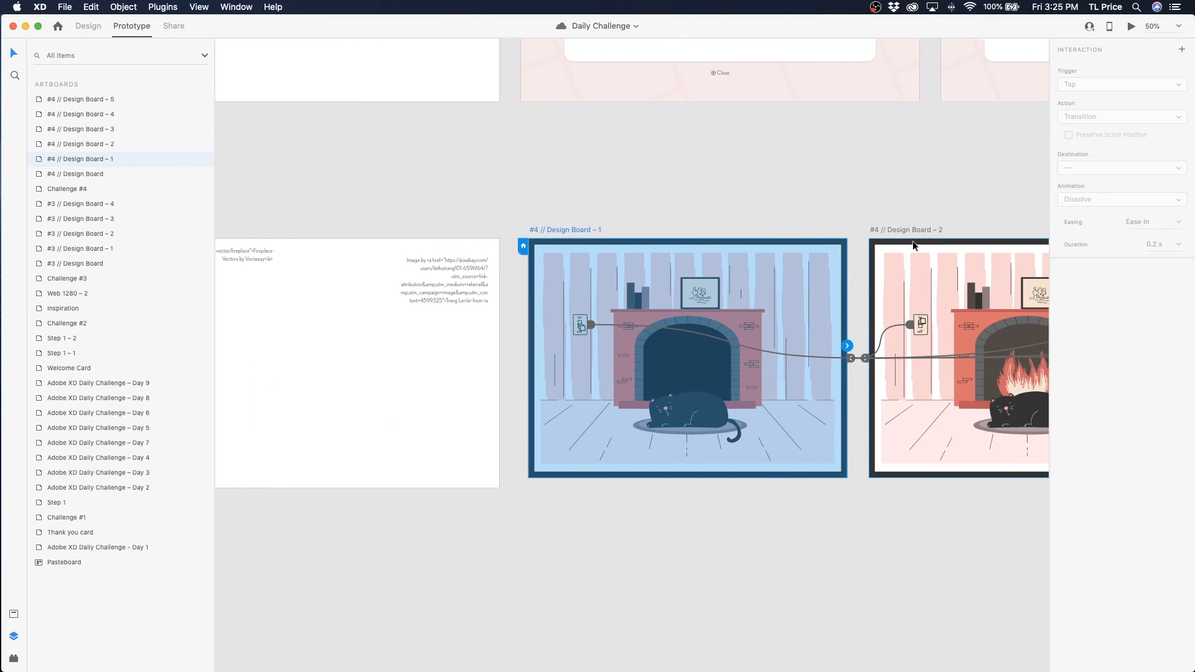
# Duplicate #4 // Design Board – 2 and place the copy directly below #4 // Design Board – 1
pyautogui.click(901, 229)
pyautogui.moveTo(901, 229)
pyautogui.mouseDown()
pyautogui.moveTo(572, 469)
pyautogui.moveTo(903, 254)
pyautogui.moveTo(899, 219)
pyautogui.moveTo(897, 229)
pyautogui.mouseUp()
pyautogui.press('super+d')
pyautogui.scroll(-5, 896, 229)
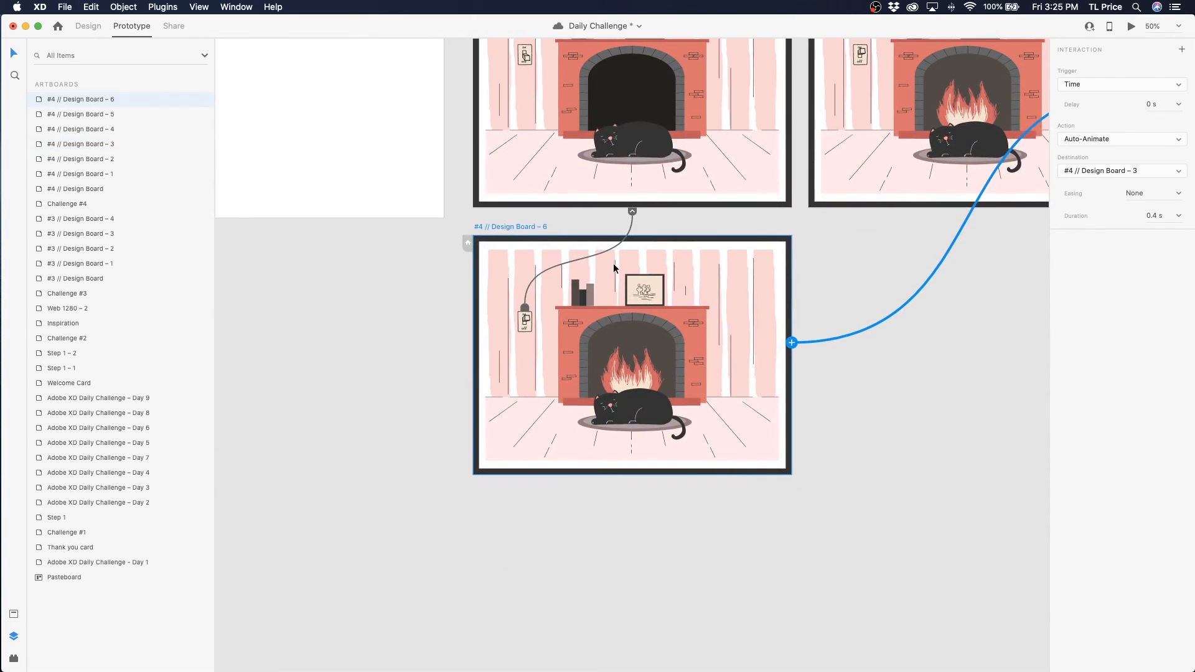
# Redirect the light switch's tap Auto-Animate on #4 // Design Board – 1 to #4 // Design Board – 6
pyautogui.click(765, 366)
pyautogui.click(637, 379)
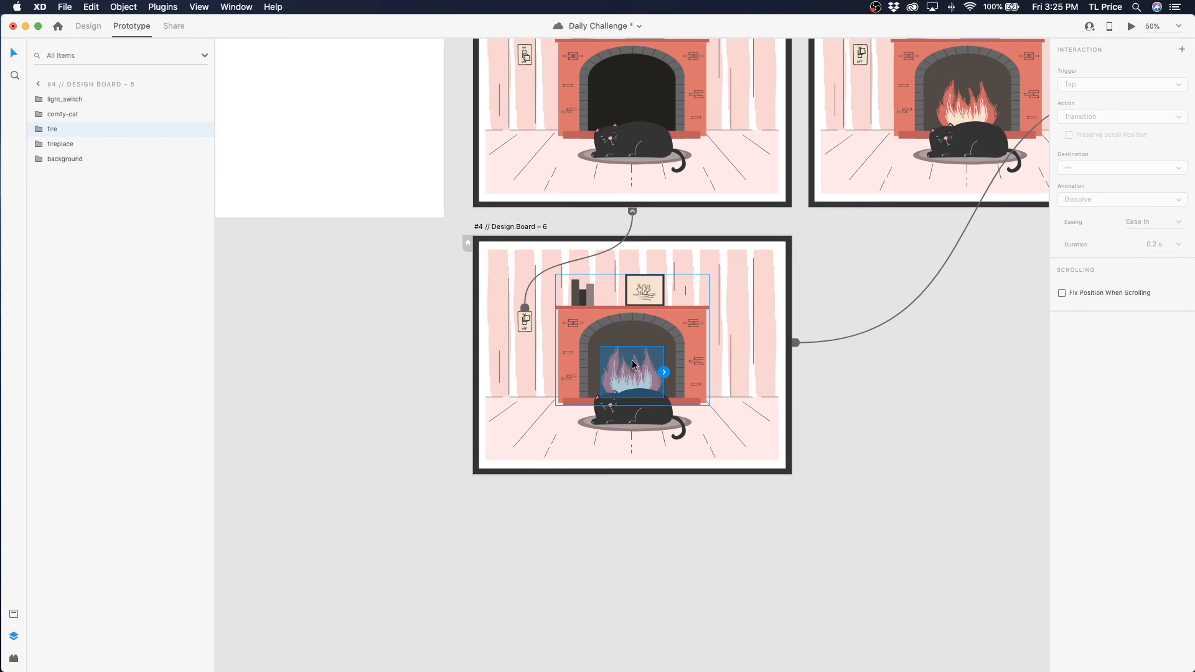
pyautogui.scroll(2, 557, 226)
pyautogui.click(523, 103)
pyautogui.moveTo(810, 141); pyautogui.dragTo(505, 350)
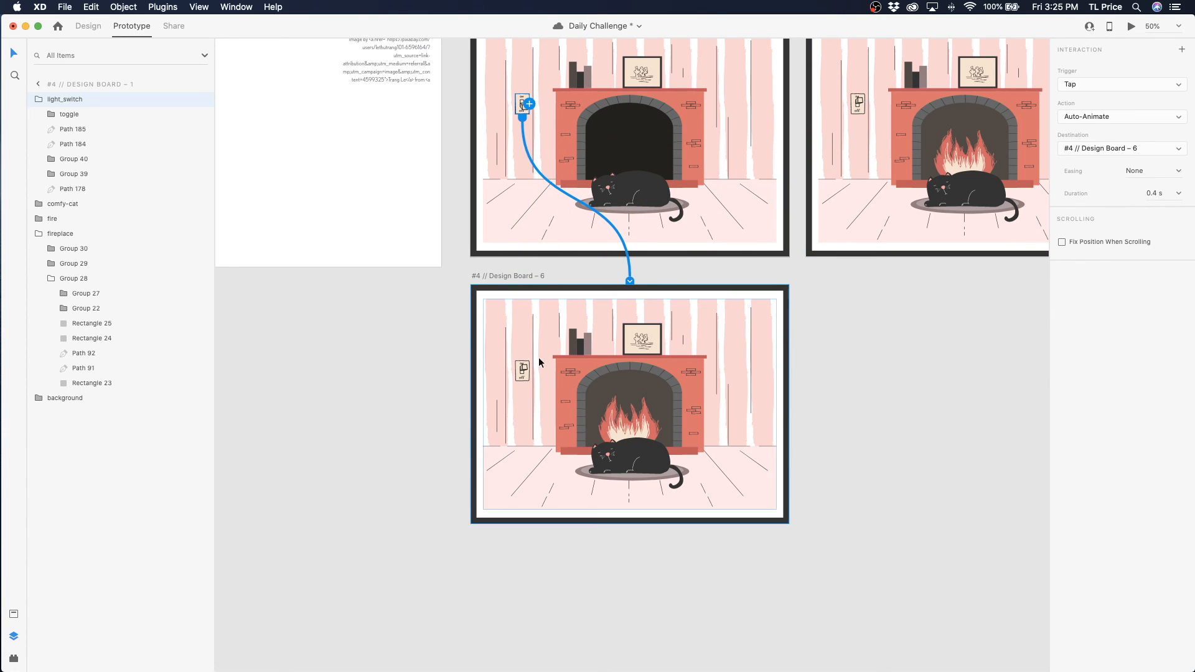
pyautogui.click(523, 374)
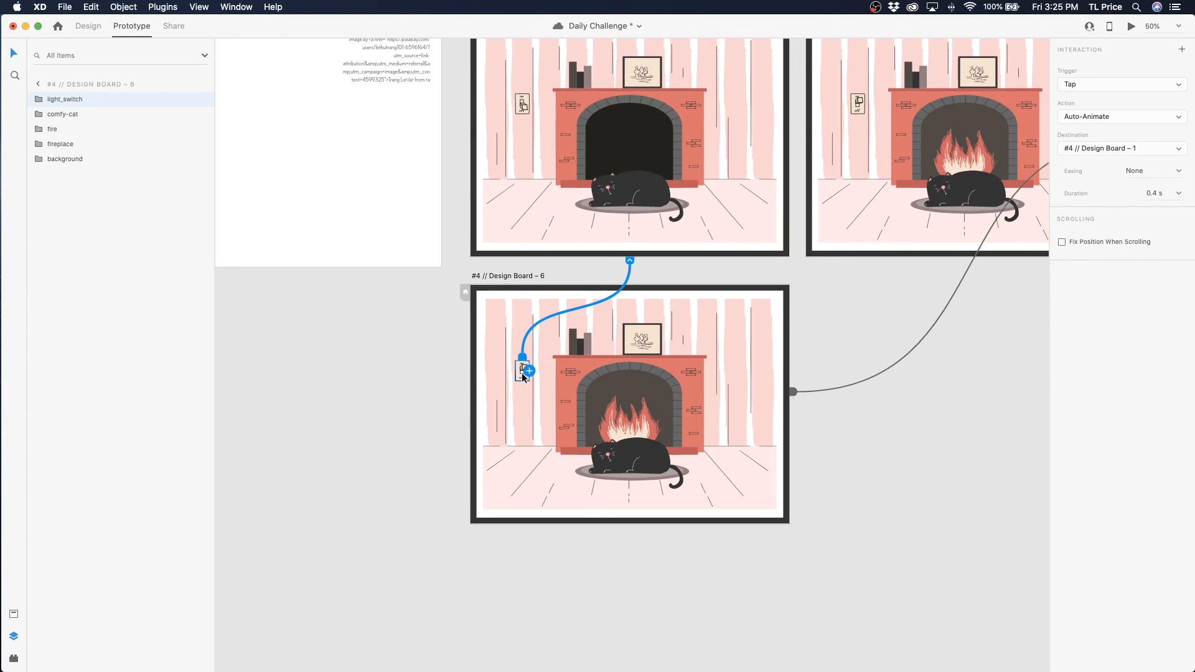
pyautogui.press('Delete')
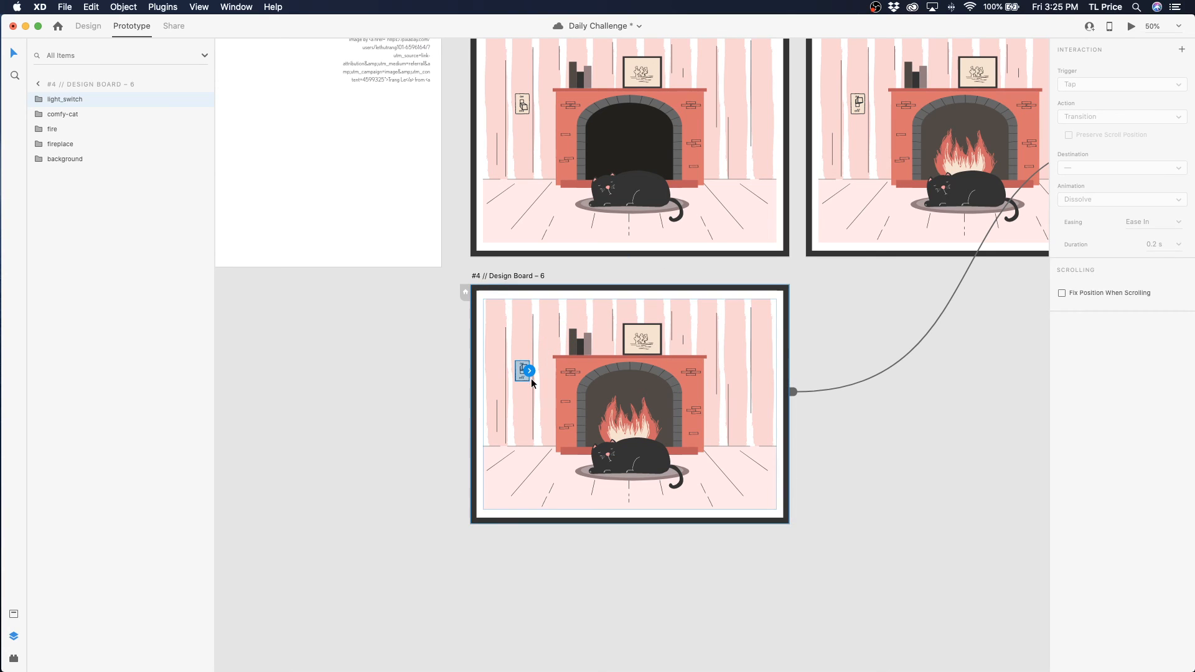
pyautogui.press('super+z')
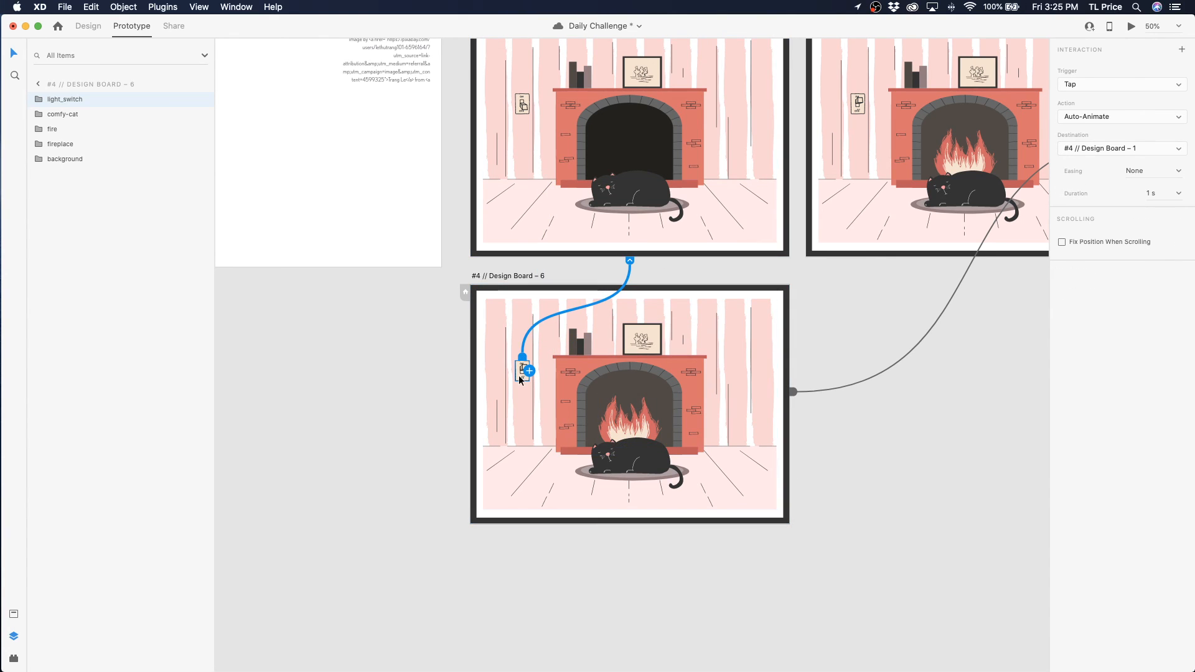
# Squash the fire group on #4 // Design Board – 6 downward behind the cat to a height of about 8.5
pyautogui.click(594, 410)
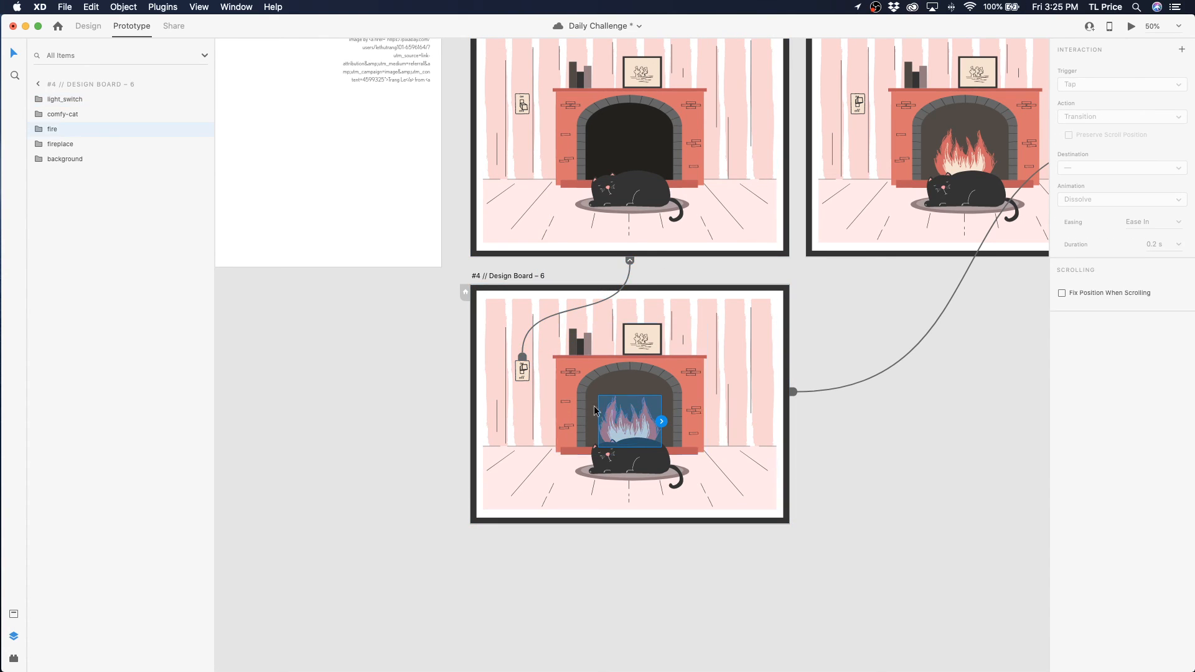
pyautogui.click(89, 28)
pyautogui.moveTo(630, 395); pyautogui.dragTo(627, 460)
pyautogui.press('super+z')
pyautogui.press('super+z')
pyautogui.press('Escape')
pyautogui.click(637, 431)
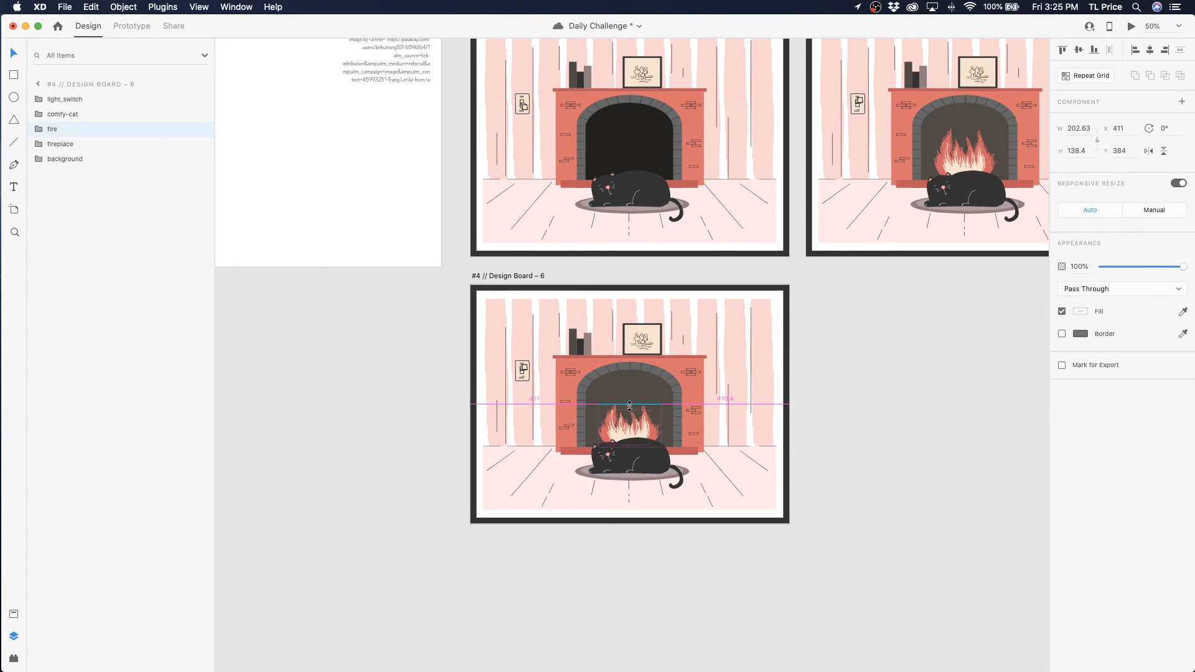
pyautogui.press('super+z')
pyautogui.moveTo(630, 396); pyautogui.dragTo(627, 445)
pyautogui.press('super+z')
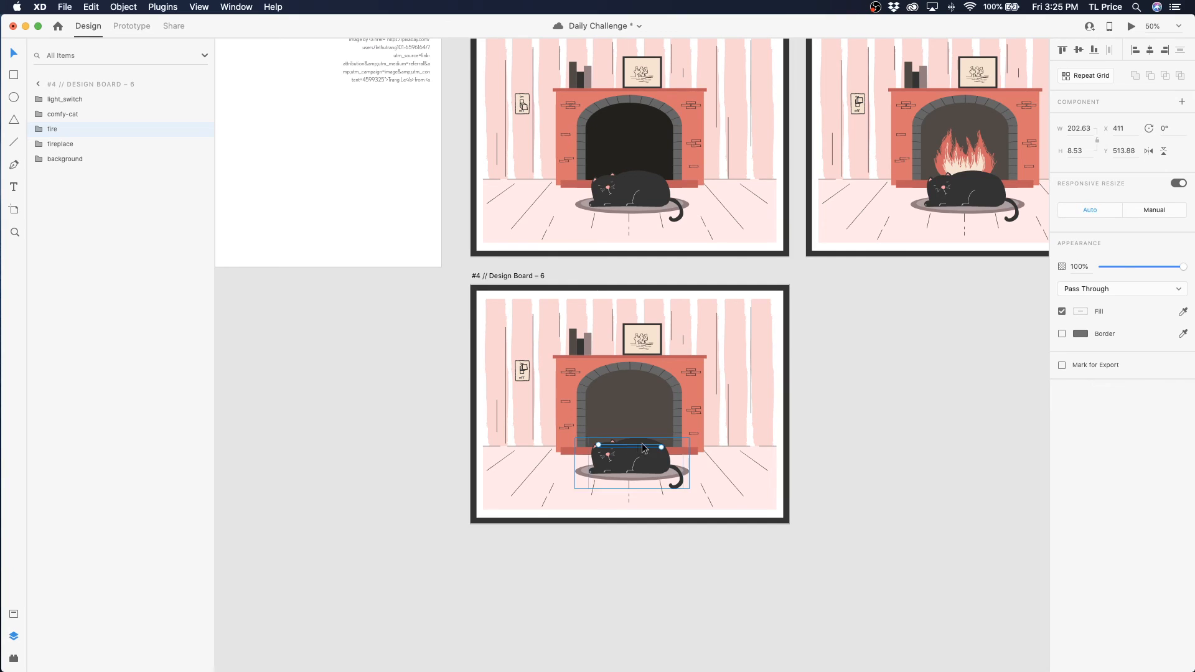
# Fill the fireplace opening on #4 // Design Board – 6 with the dark colour sampled from the opening on #4 // Design Board – 1
pyautogui.click(636, 412)
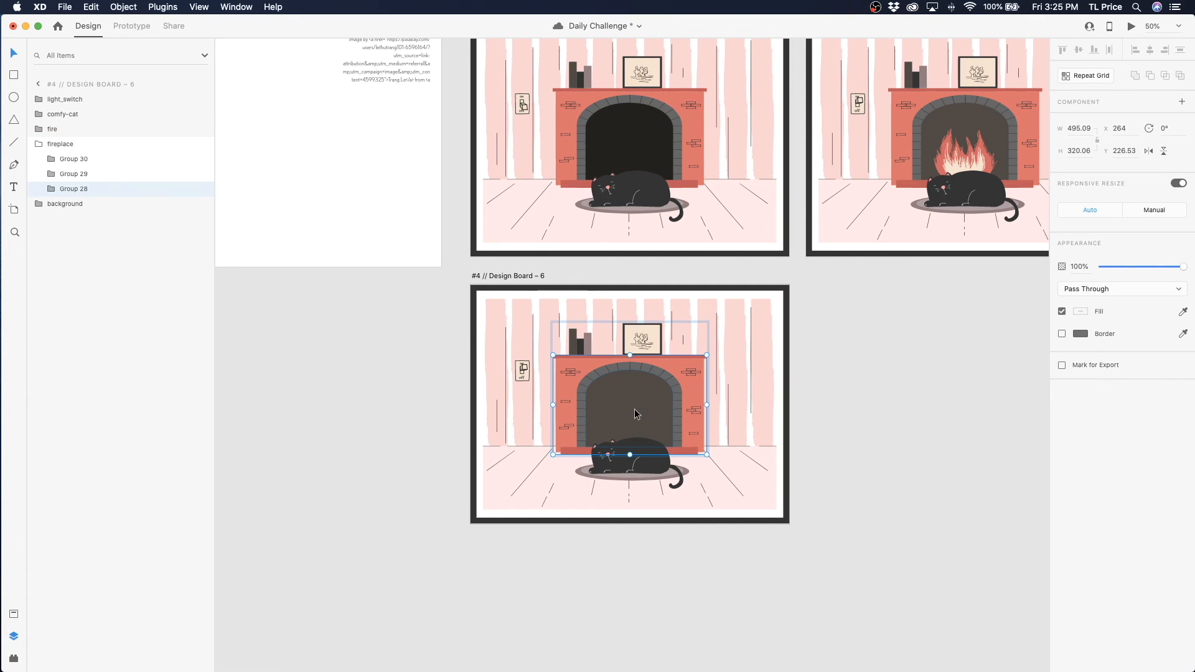
pyautogui.doubleClick(633, 409)
pyautogui.click(1080, 312)
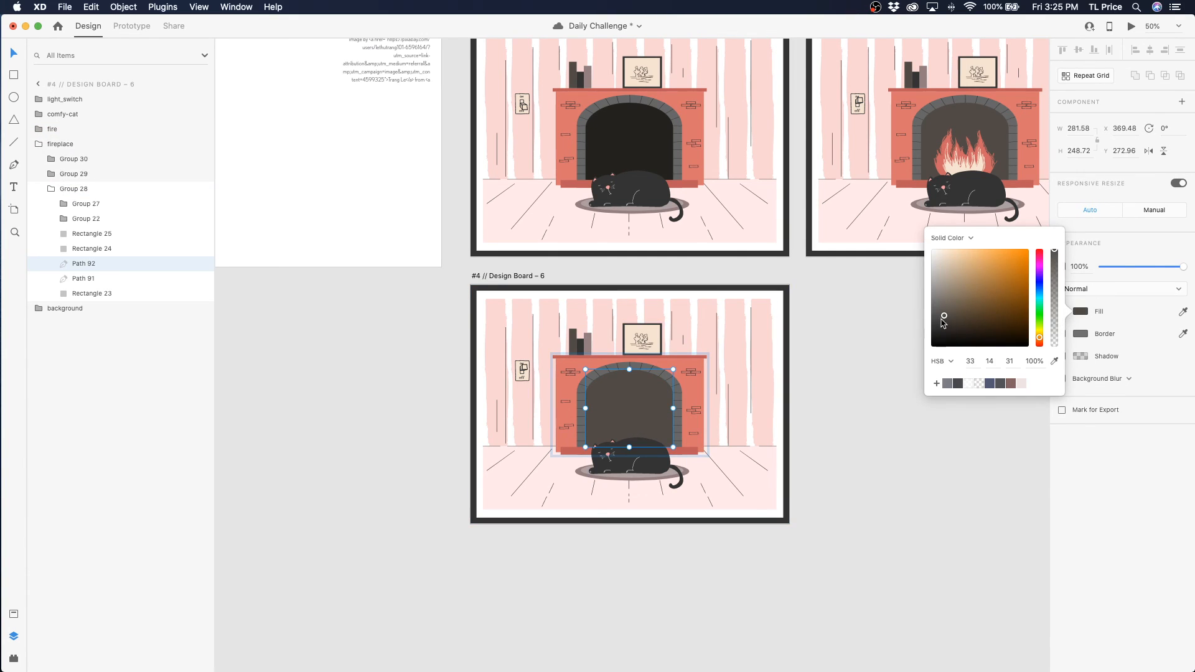
pyautogui.click(1183, 312)
pyautogui.click(627, 147)
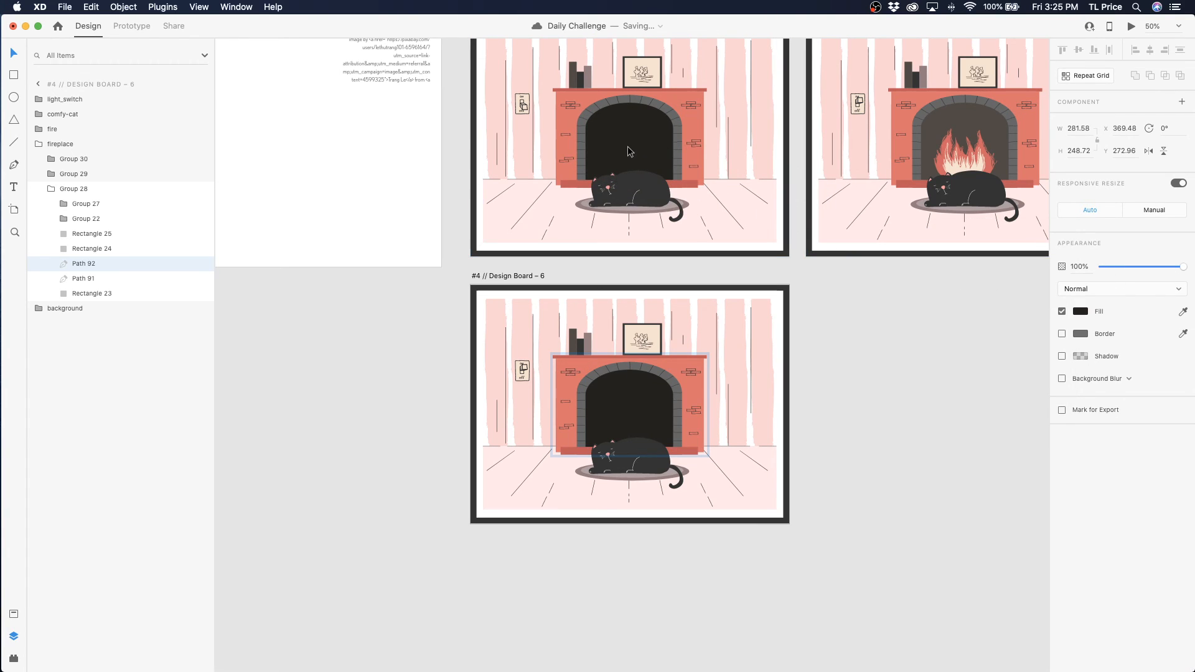
# Inspect the fireplace opening's fill on #4 // Design Board – 6 as a Hex value
pyautogui.click(1084, 313)
pyautogui.click(943, 361)
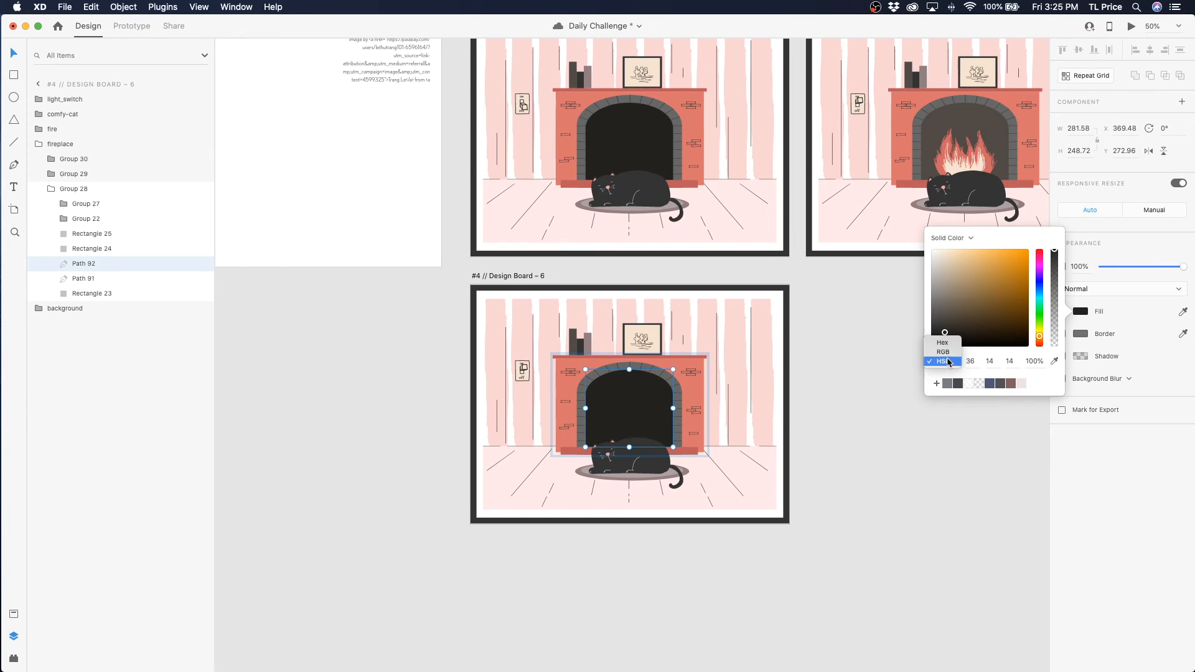
pyautogui.click(939, 340)
pyautogui.click(1003, 361)
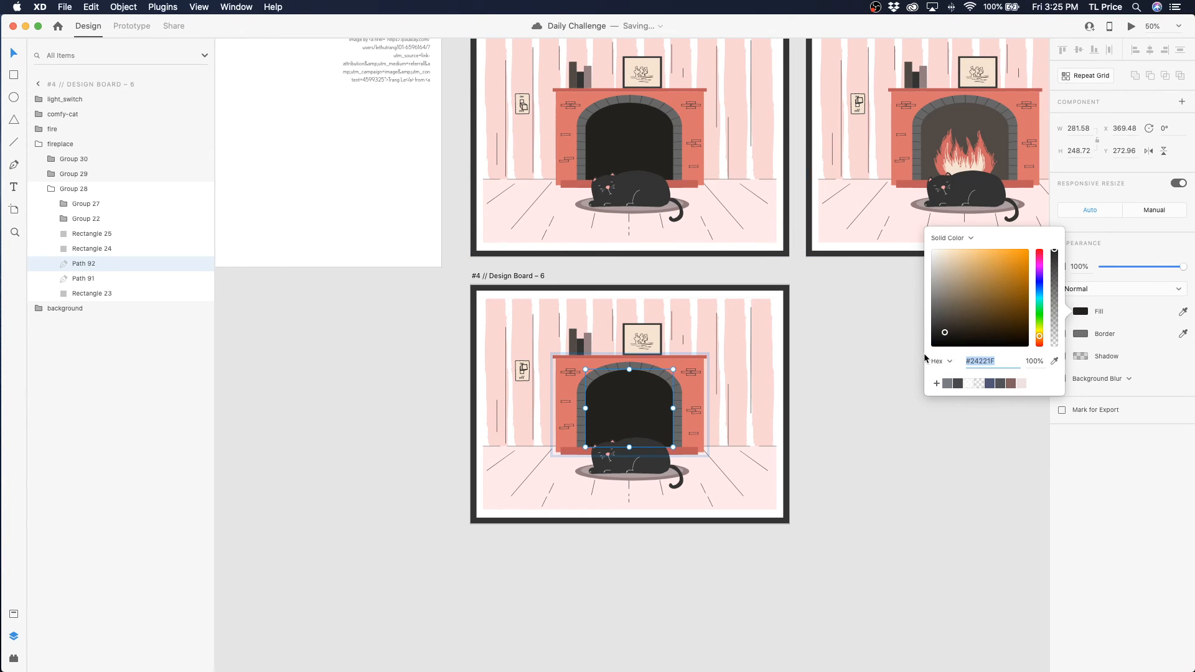
# Adjust the fireplace opening's fill on #4 // Design Board – 1 to #272522
pyautogui.doubleClick(612, 131)
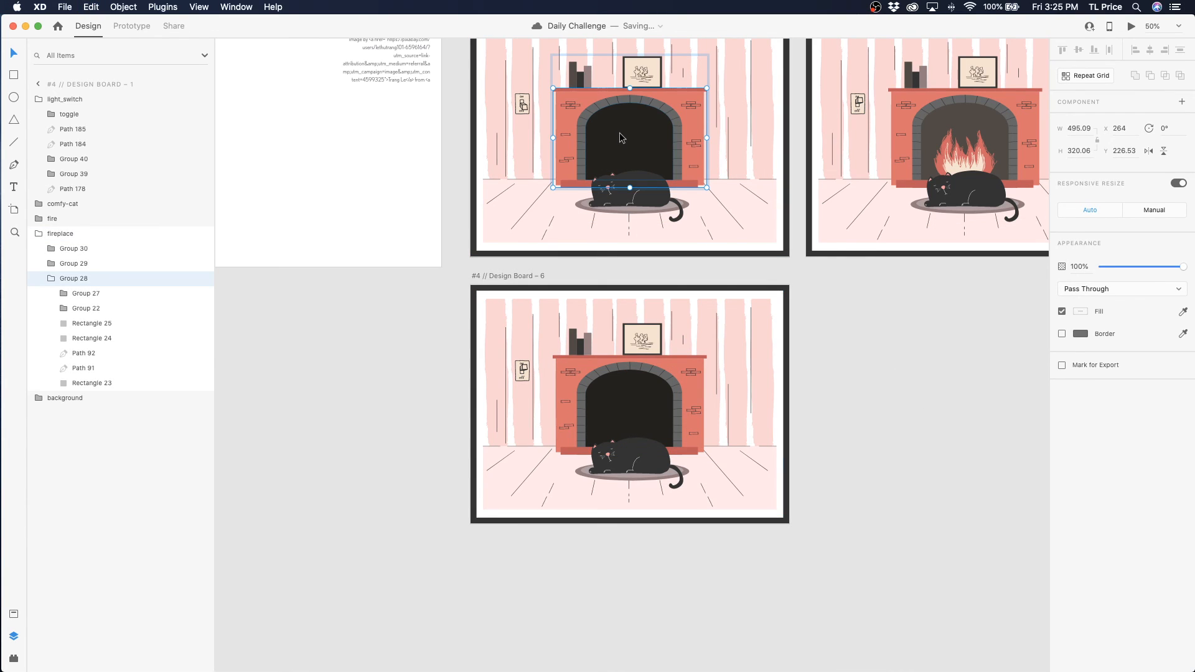
pyautogui.doubleClick(619, 133)
pyautogui.click(1081, 313)
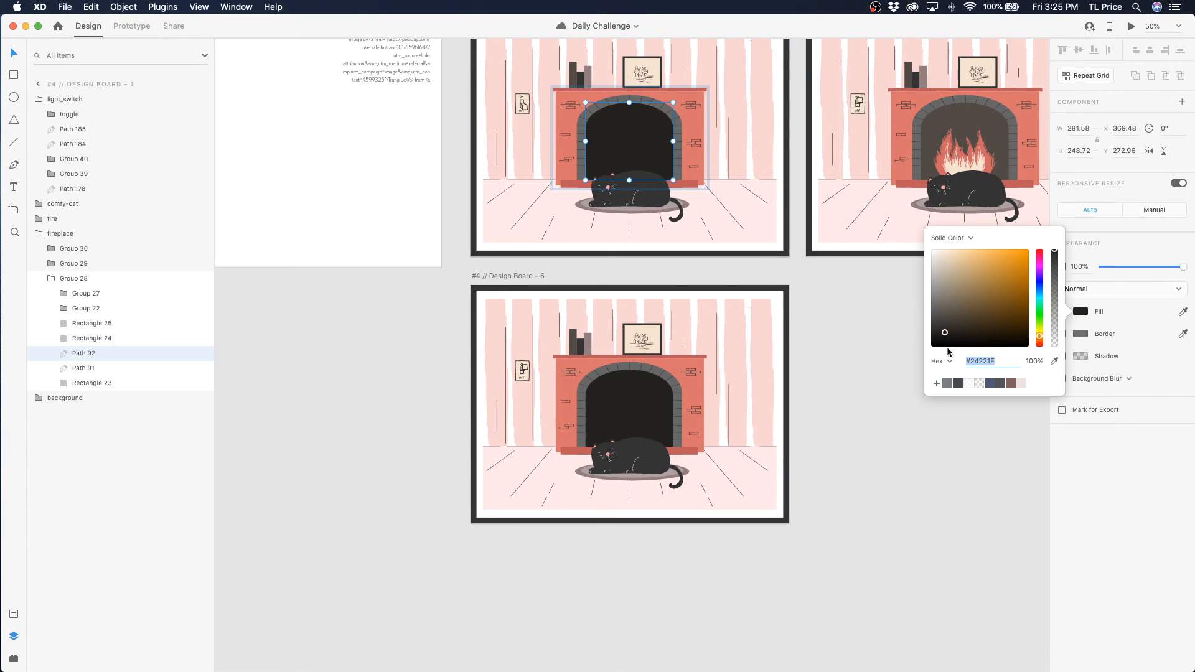
pyautogui.click(946, 336)
pyautogui.press('super+z')
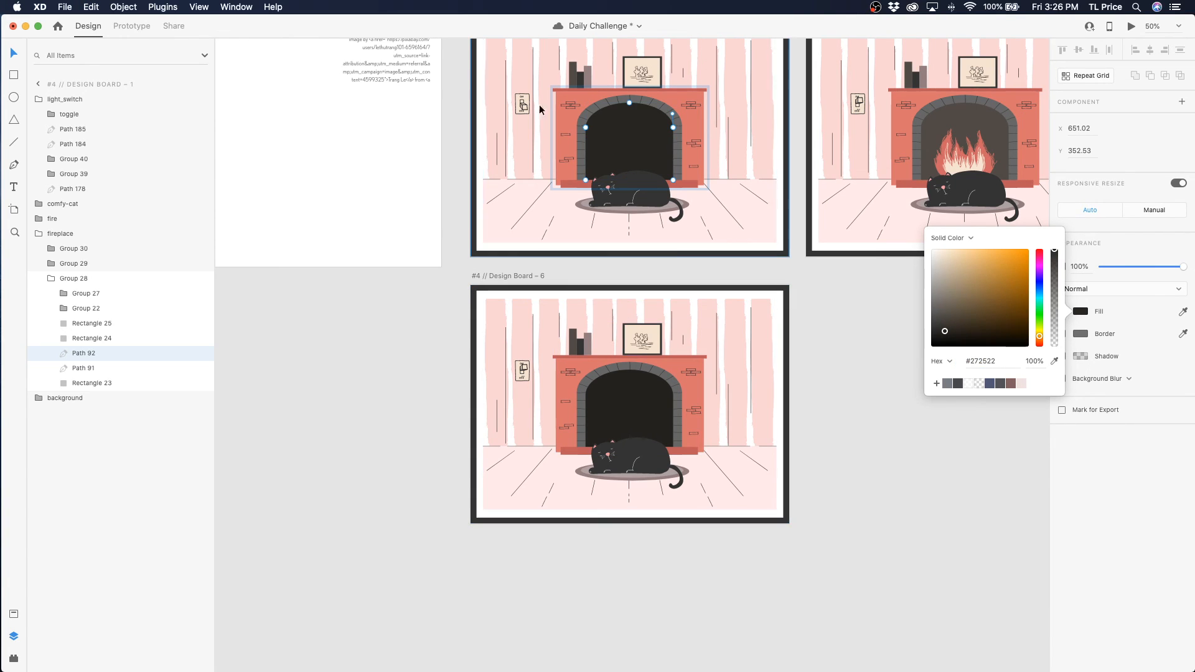
# Set the duration of the light switch's tap Auto-Animate on #4 // Design Board – 1 to 0.2 s
pyautogui.doubleClick(523, 107)
pyautogui.click(421, 106)
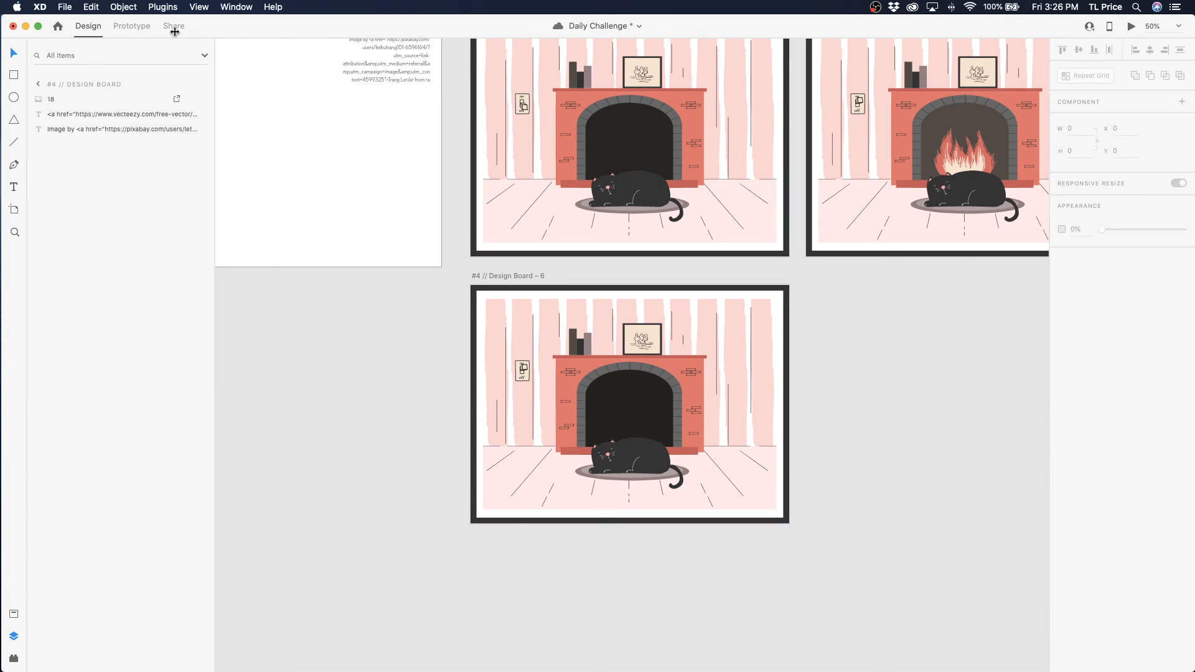
pyautogui.click(143, 26)
pyautogui.click(523, 107)
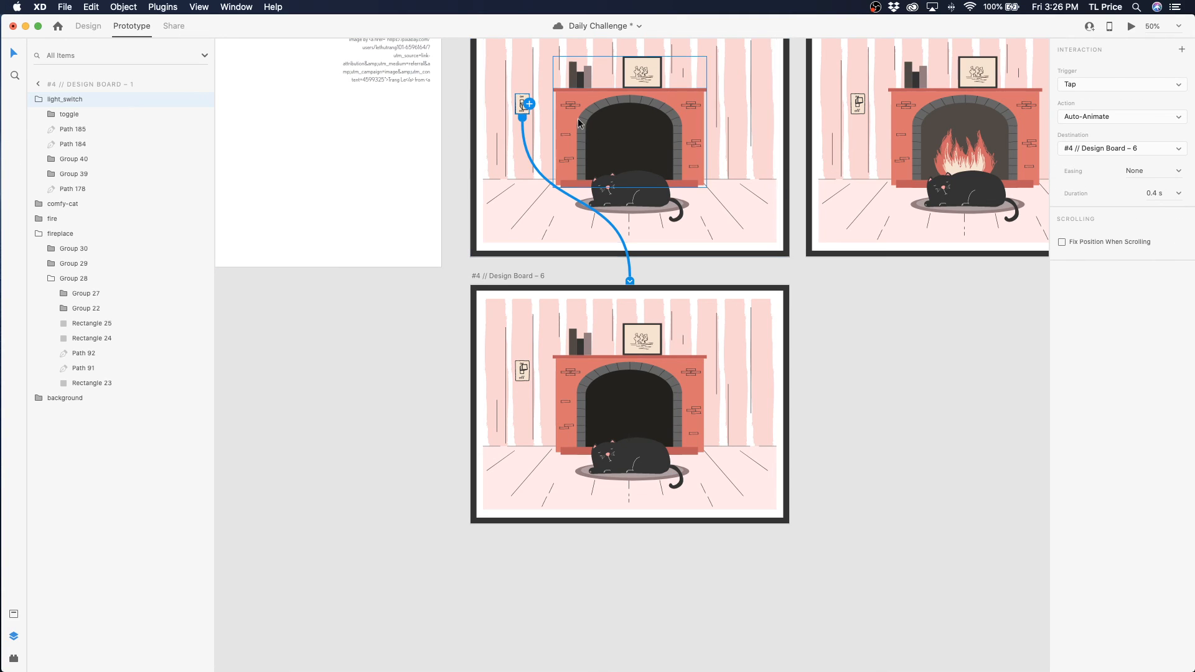
pyautogui.click(1179, 196)
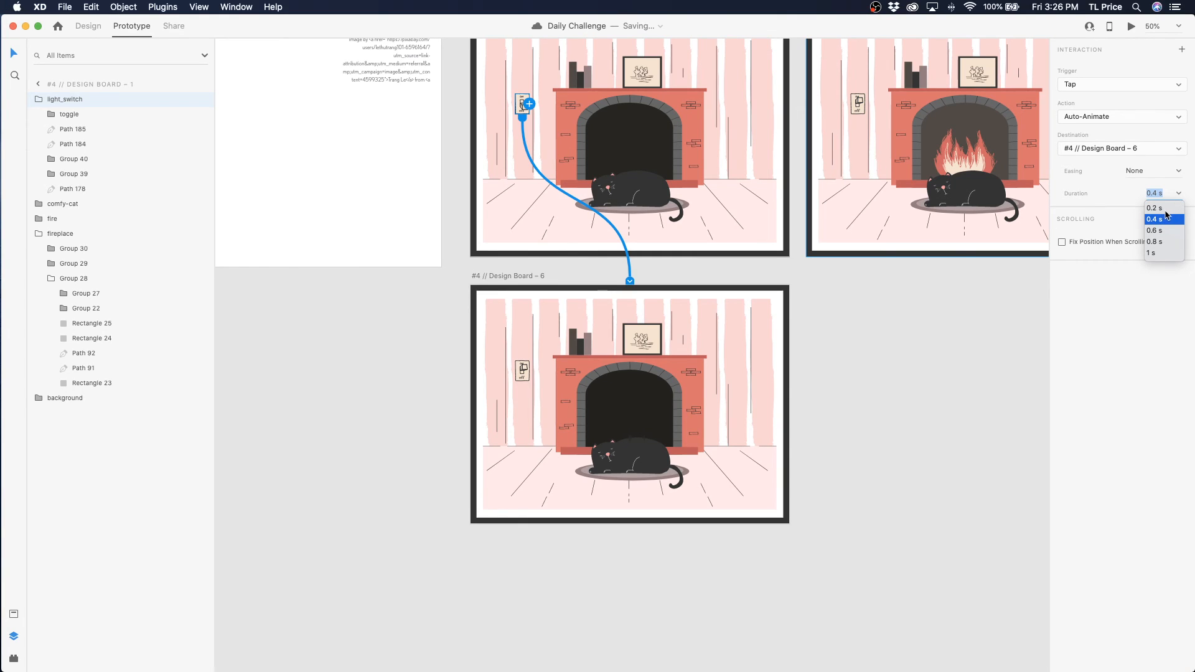
pyautogui.click(1156, 208)
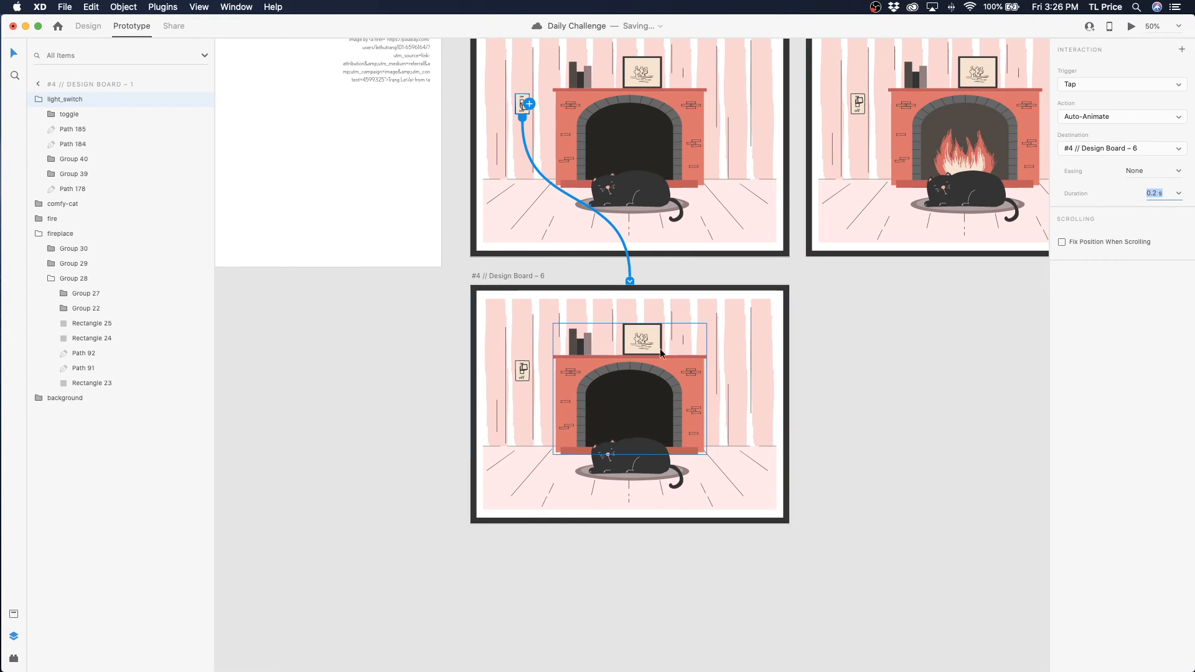
# Redirect the timed Auto-Animate from #4 // Design Board – 6 to #4 // Design Board – 2 and set its duration to 2 s
pyautogui.click(508, 276)
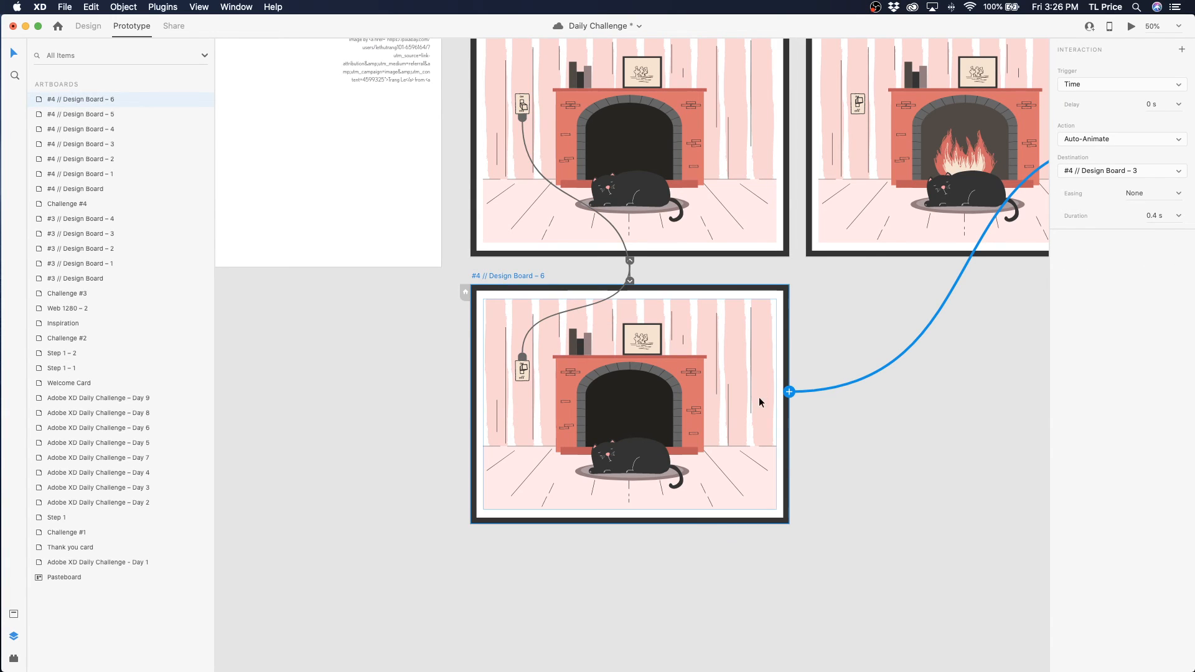
pyautogui.moveTo(788, 393); pyautogui.dragTo(660, 157)
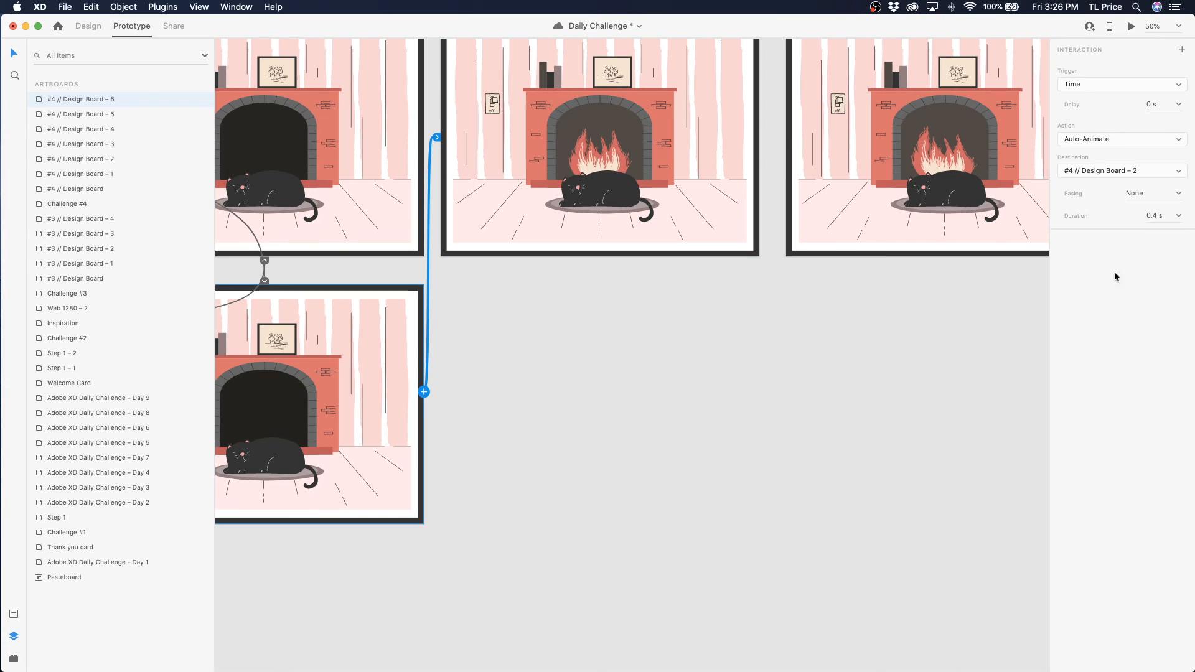
pyautogui.click(1178, 217)
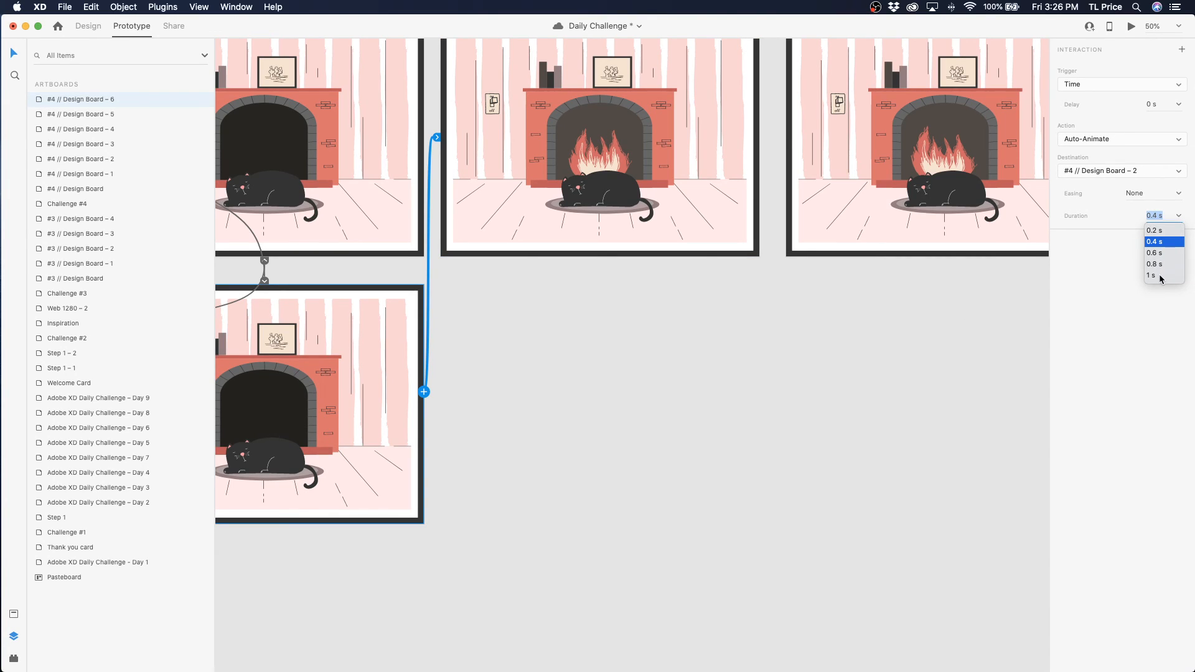
pyautogui.write('06')
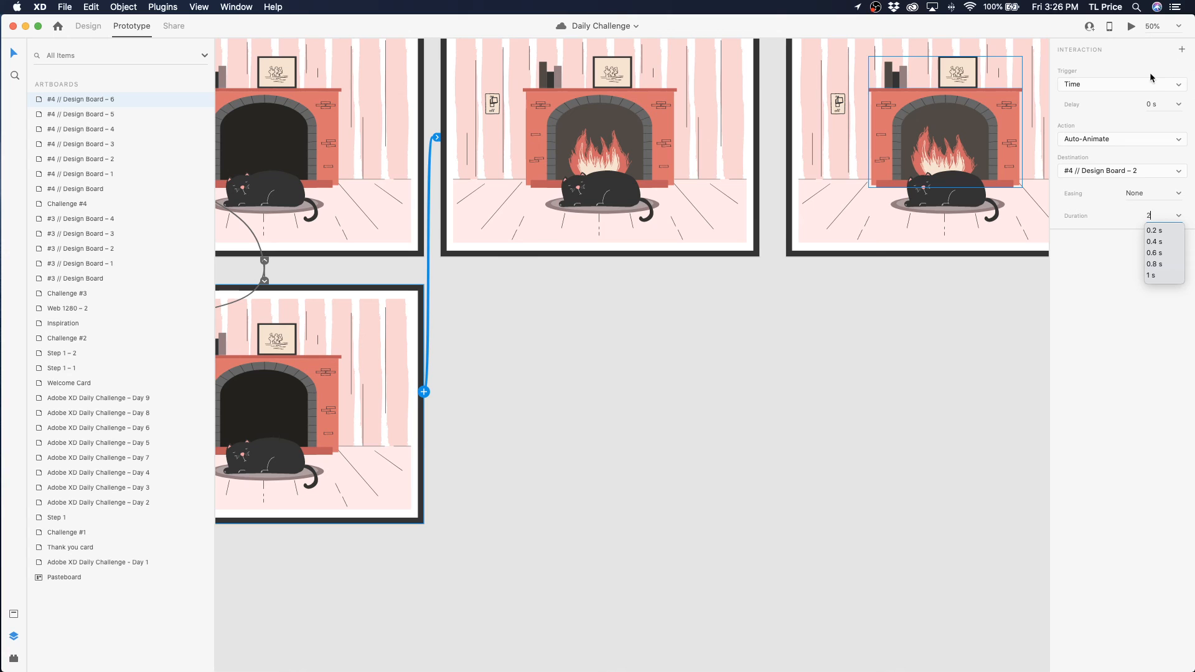
pyautogui.hscroll(-10, 766, 352)
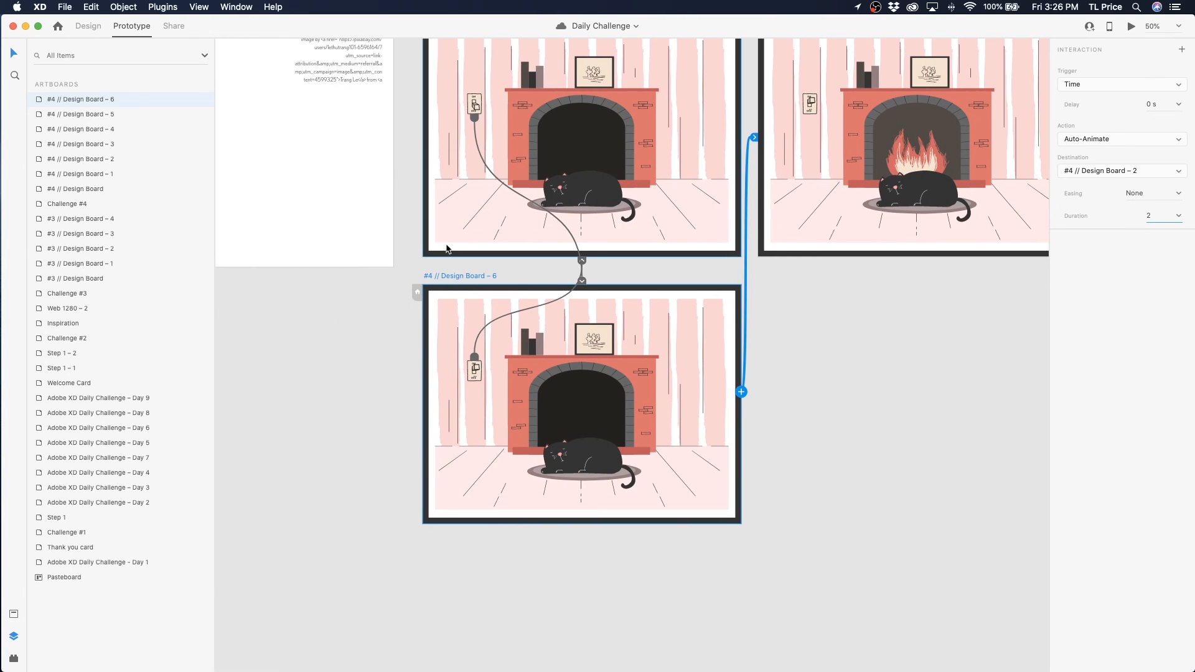
# Preview the prototype from #4 // Design Board – 1 and switch on the light to watch the fire grow
pyautogui.click(446, 244)
pyautogui.scroll(2, 446, 244)
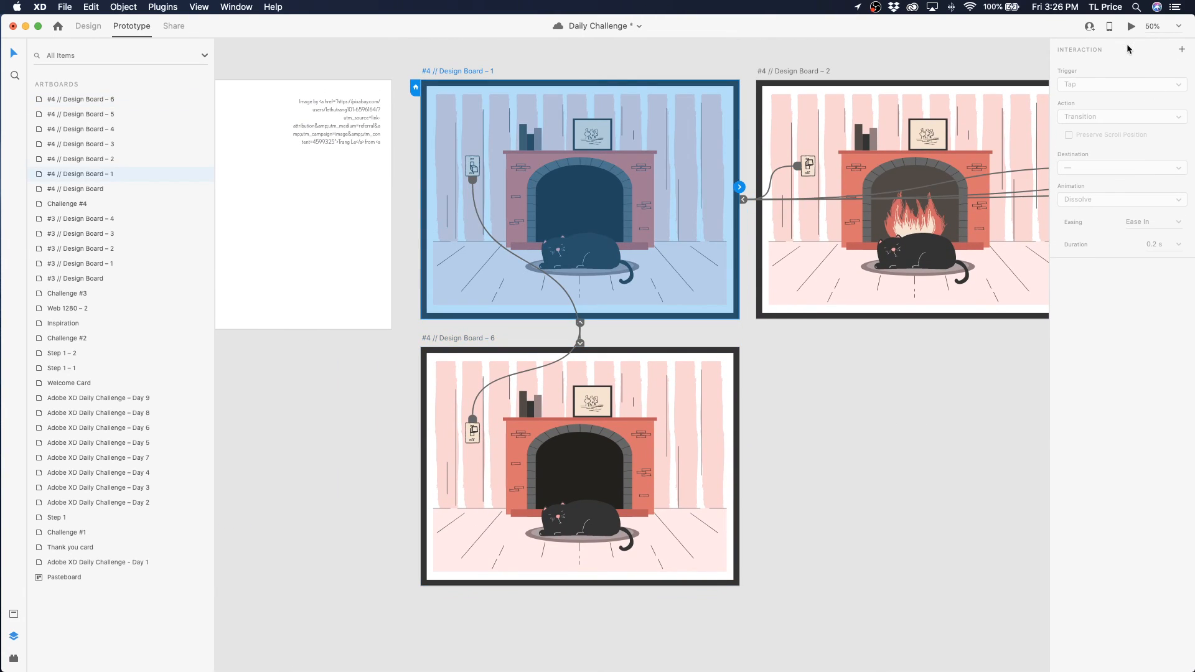
pyautogui.click(1130, 28)
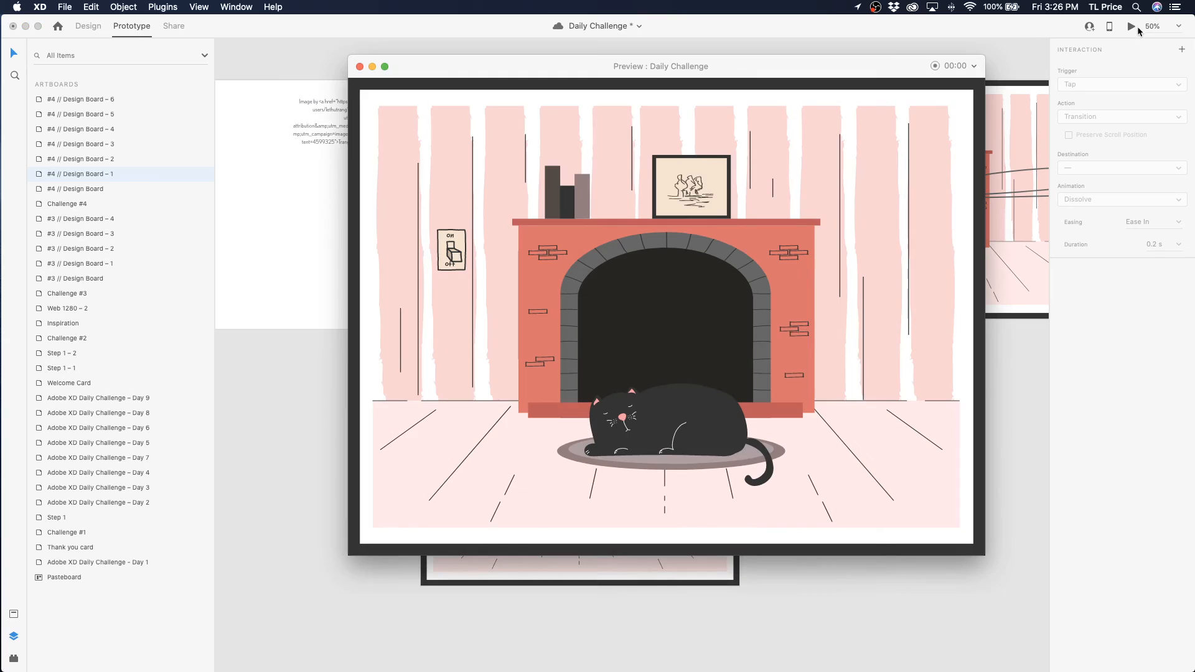
pyautogui.click(455, 255)
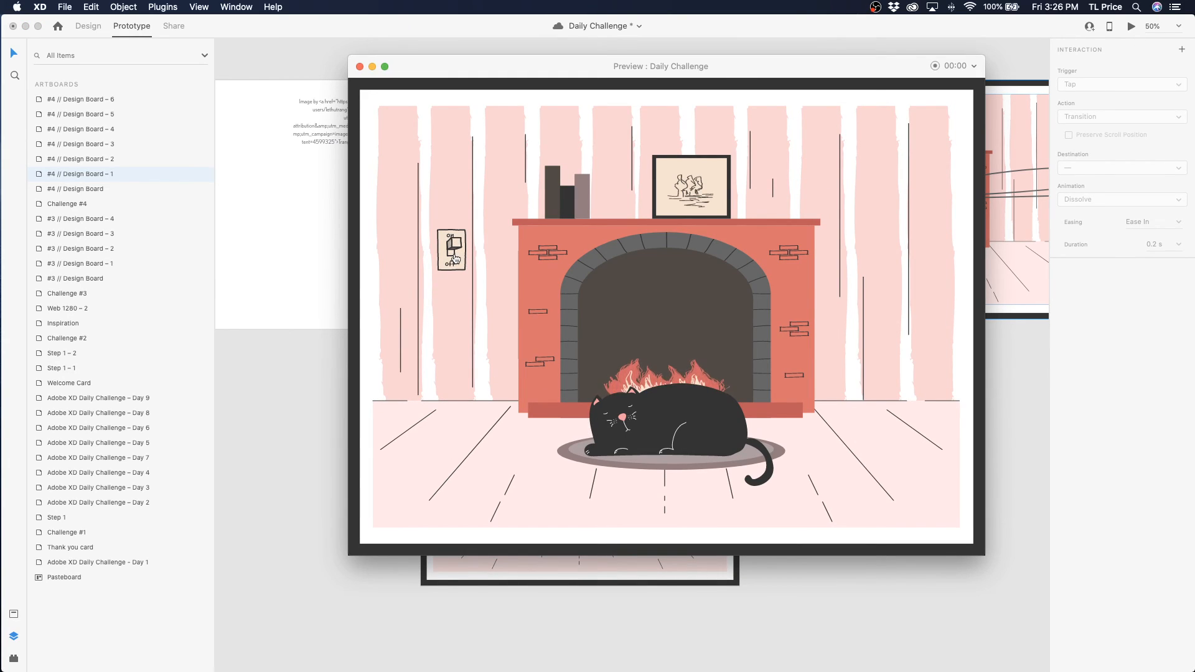
pyautogui.click(360, 66)
# Rename the fireplace opening's layer Path 92 on #4 // Design Board – 1 as dark
pyautogui.click(783, 464)
pyautogui.doubleClick(589, 474)
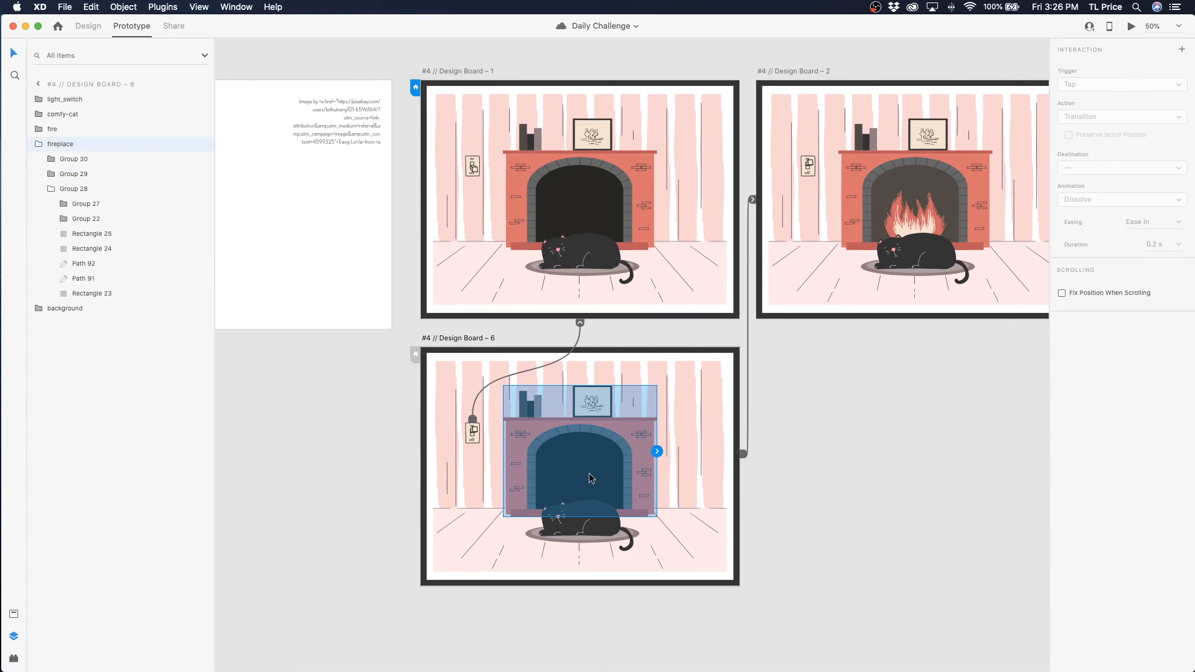
pyautogui.doubleClick(591, 471)
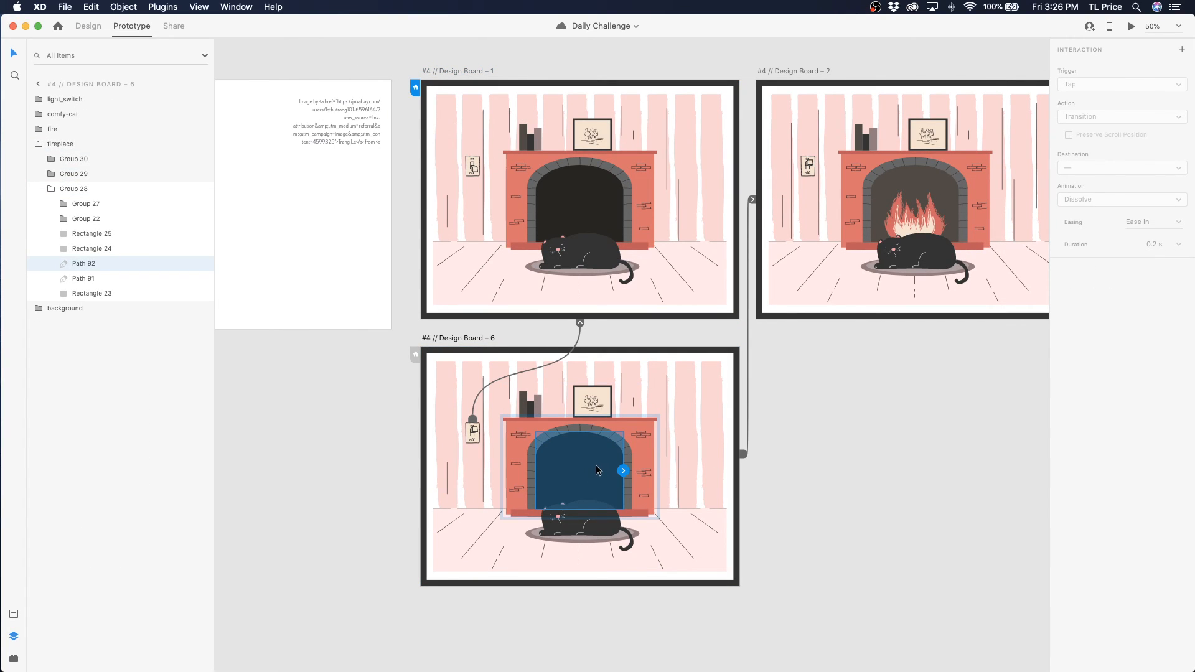
pyautogui.click(560, 229)
pyautogui.doubleClick(559, 229)
pyautogui.doubleClick(559, 230)
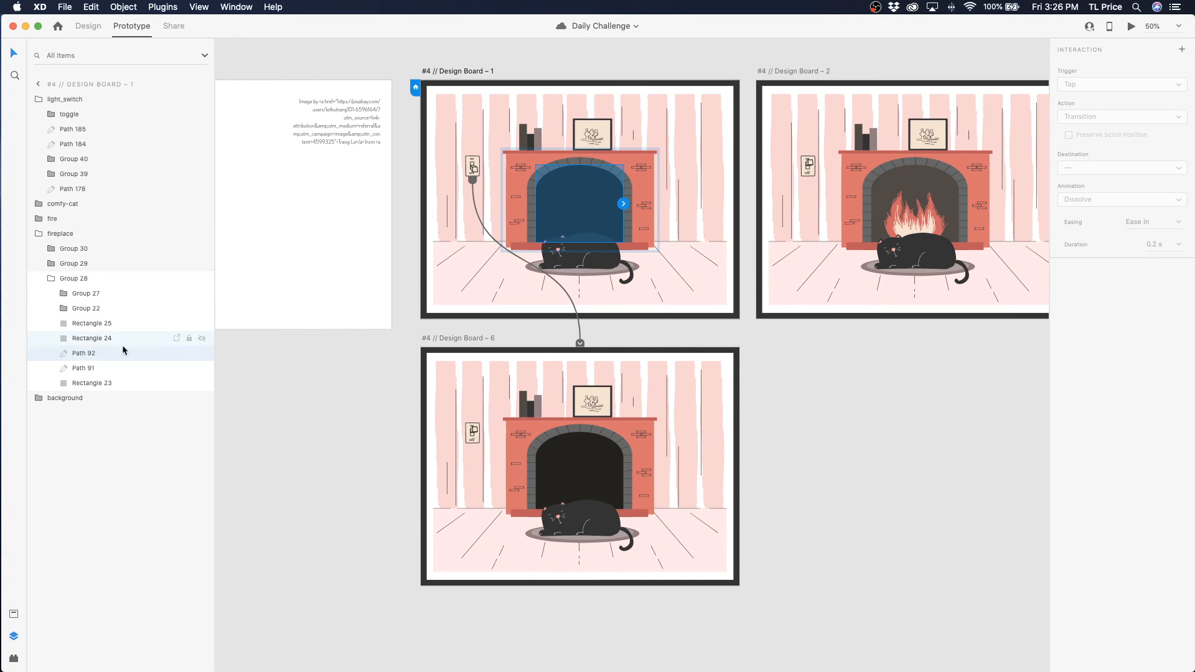
pyautogui.doubleClick(83, 354)
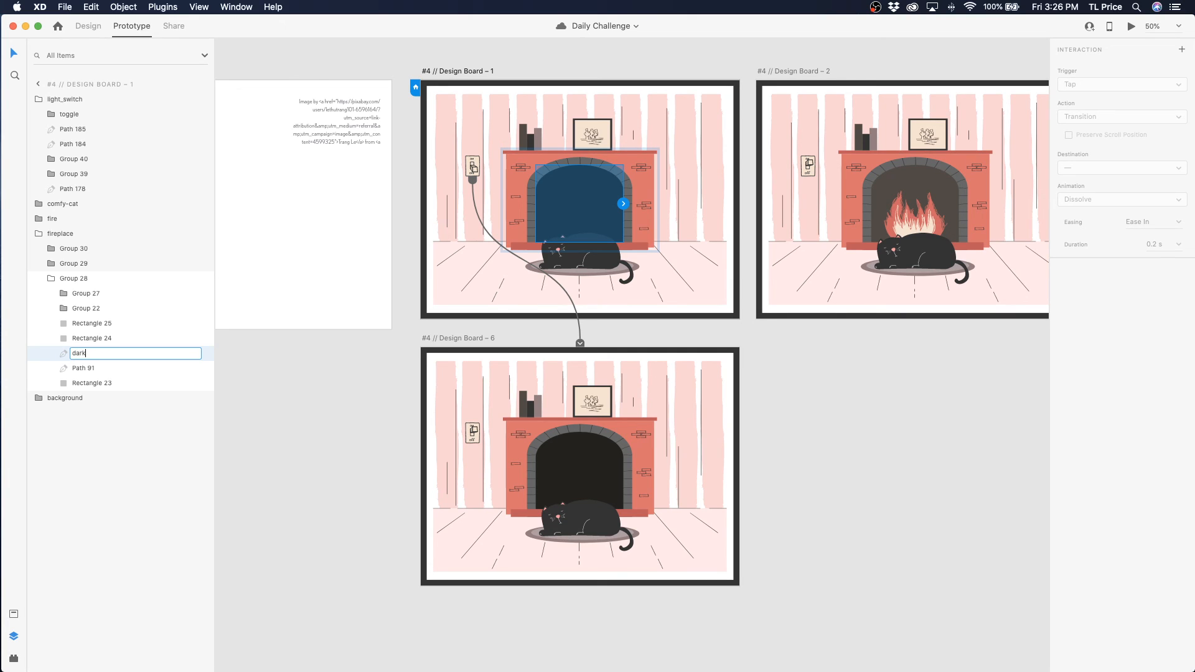
pyautogui.press('Return')
# Rename the fireplace opening's layer Path 92 on #4 // Design Board – 6 as dark
pyautogui.click(557, 480)
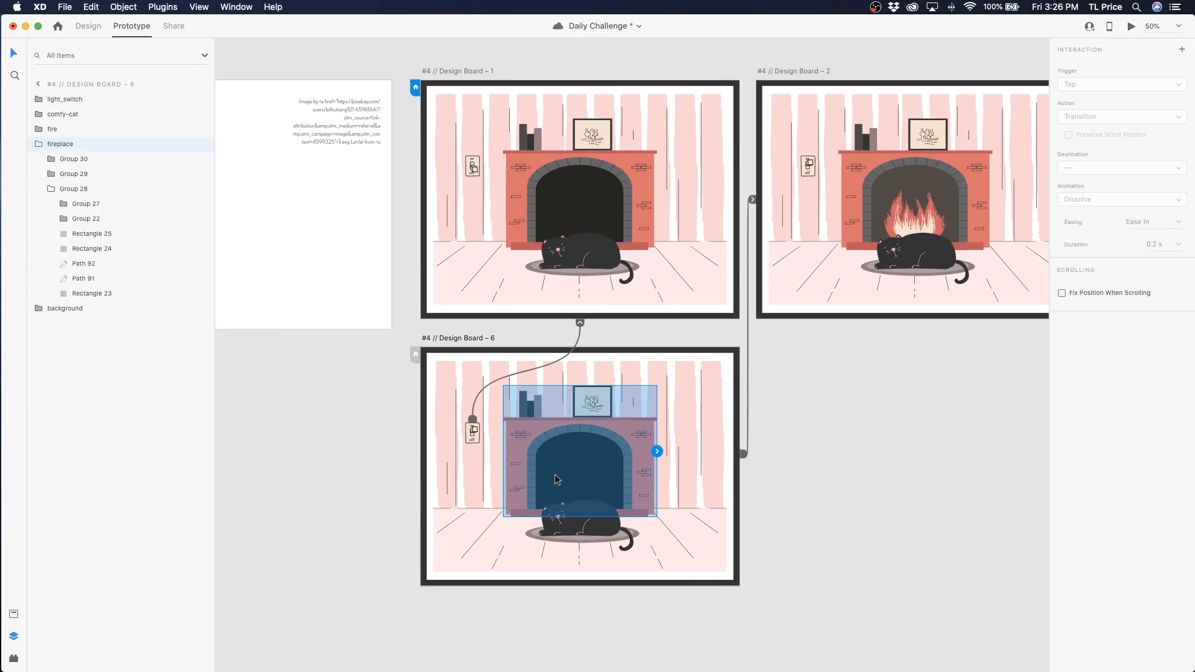
pyautogui.doubleClick(554, 468)
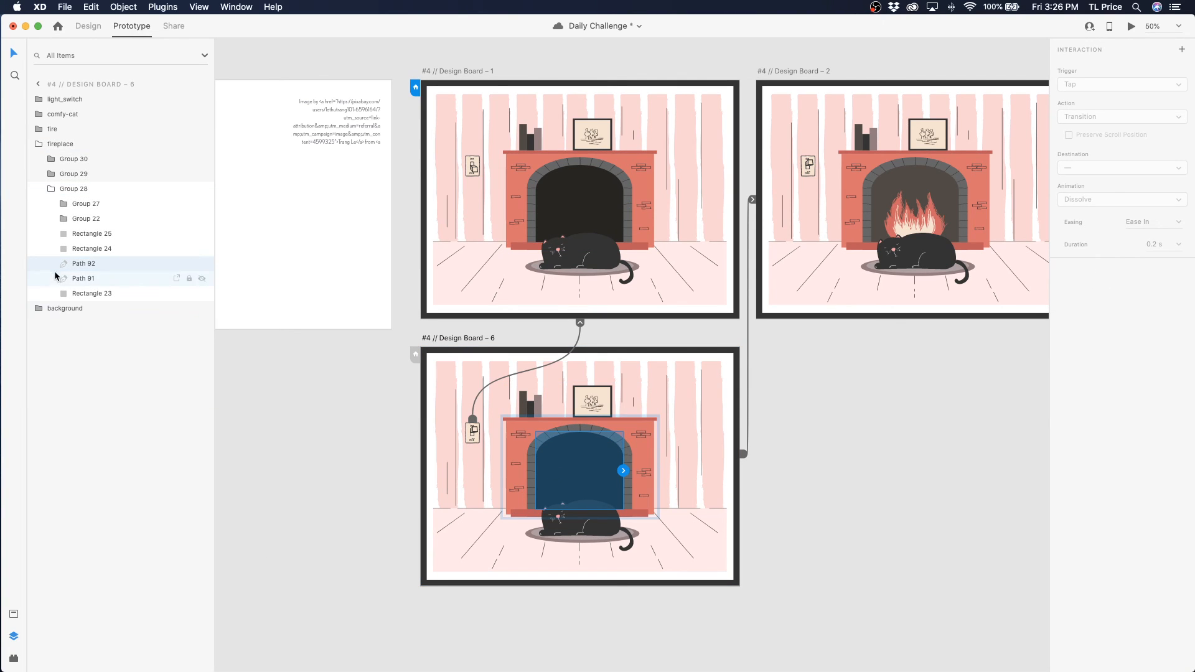
pyautogui.doubleClick(93, 263)
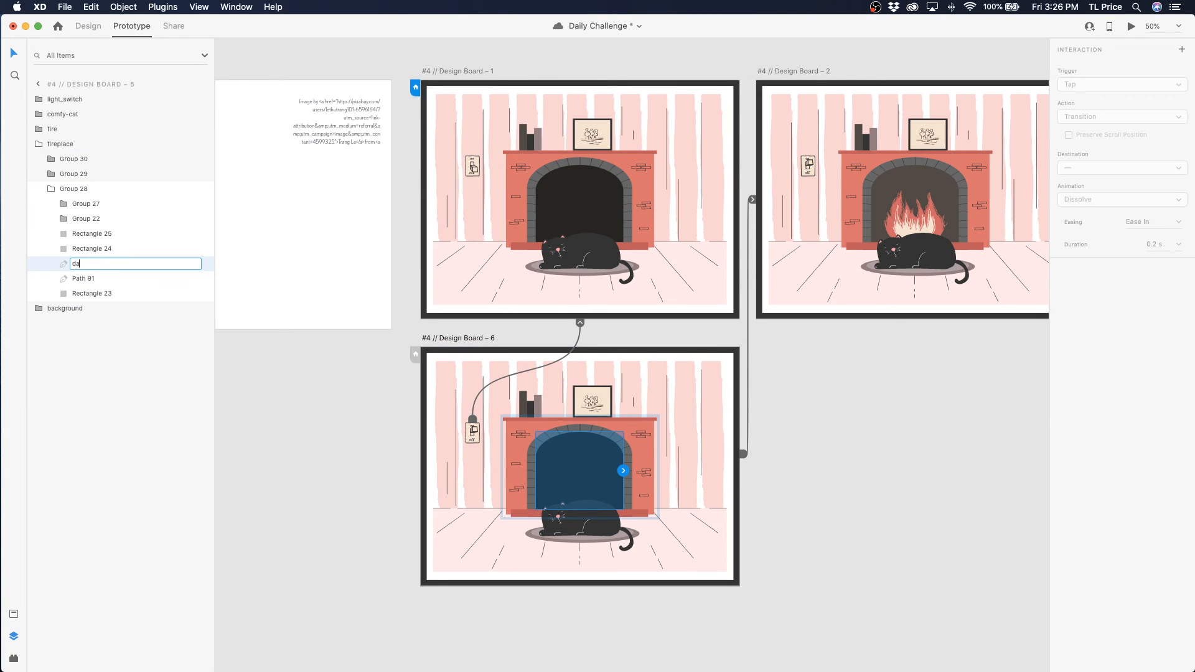
# Rename the fireplace opening's layer Path 92 on #4 // Design Board – 2 as dark
pyautogui.doubleClick(894, 185)
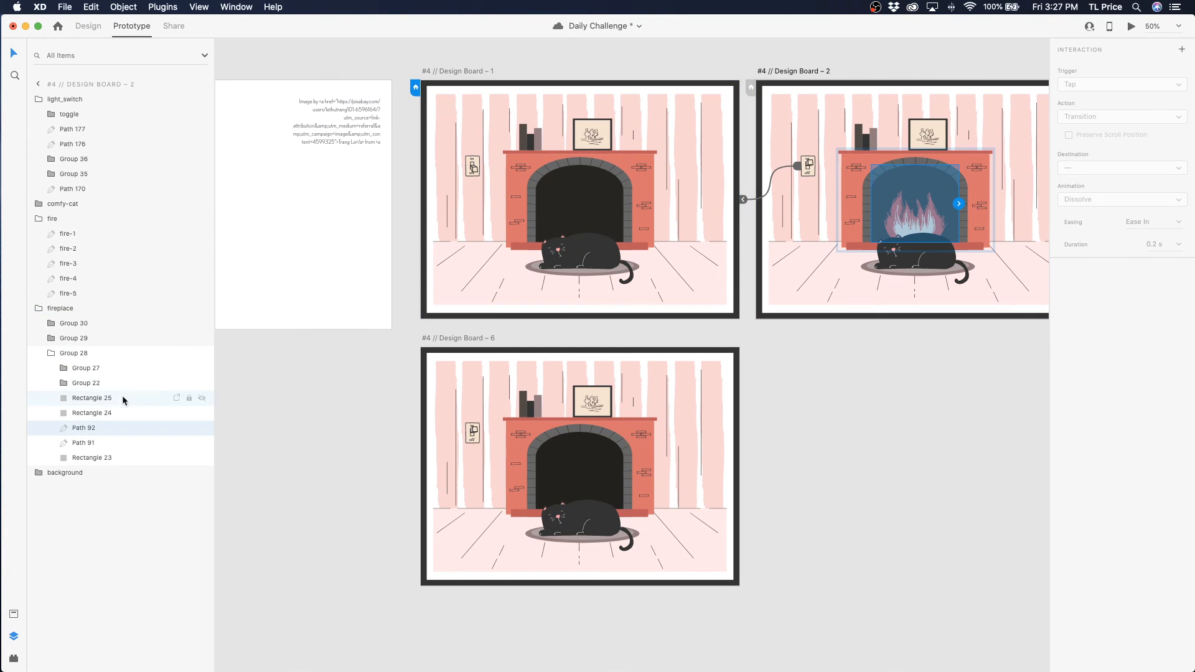
pyautogui.doubleClick(77, 429)
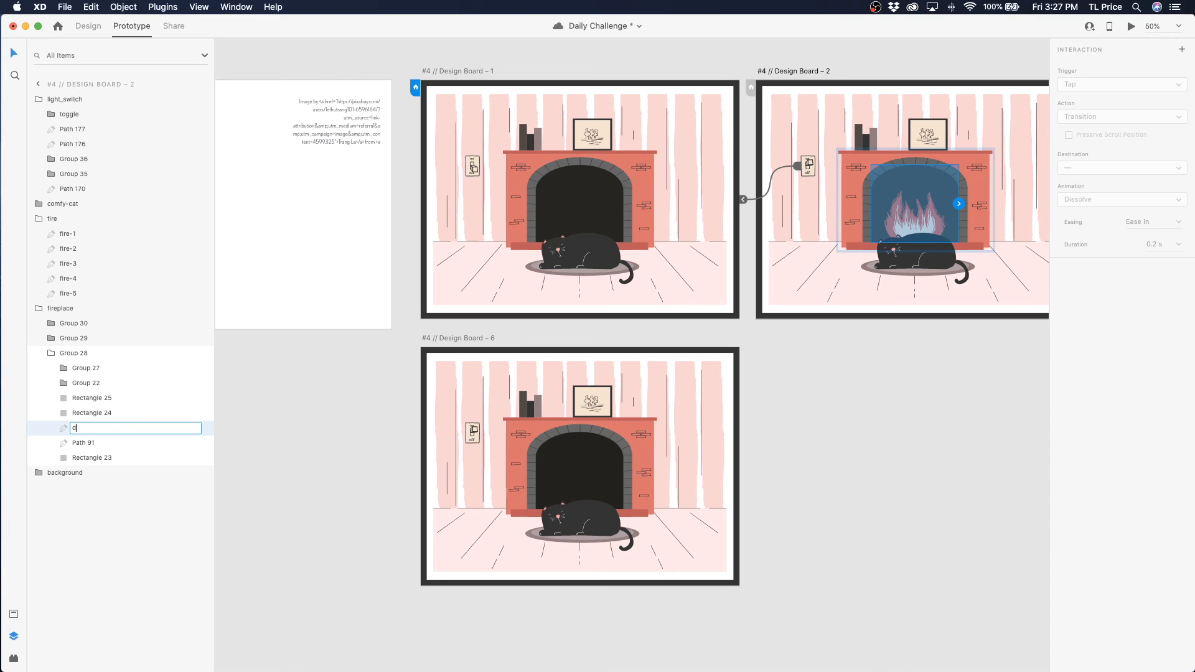
pyautogui.press('Return')
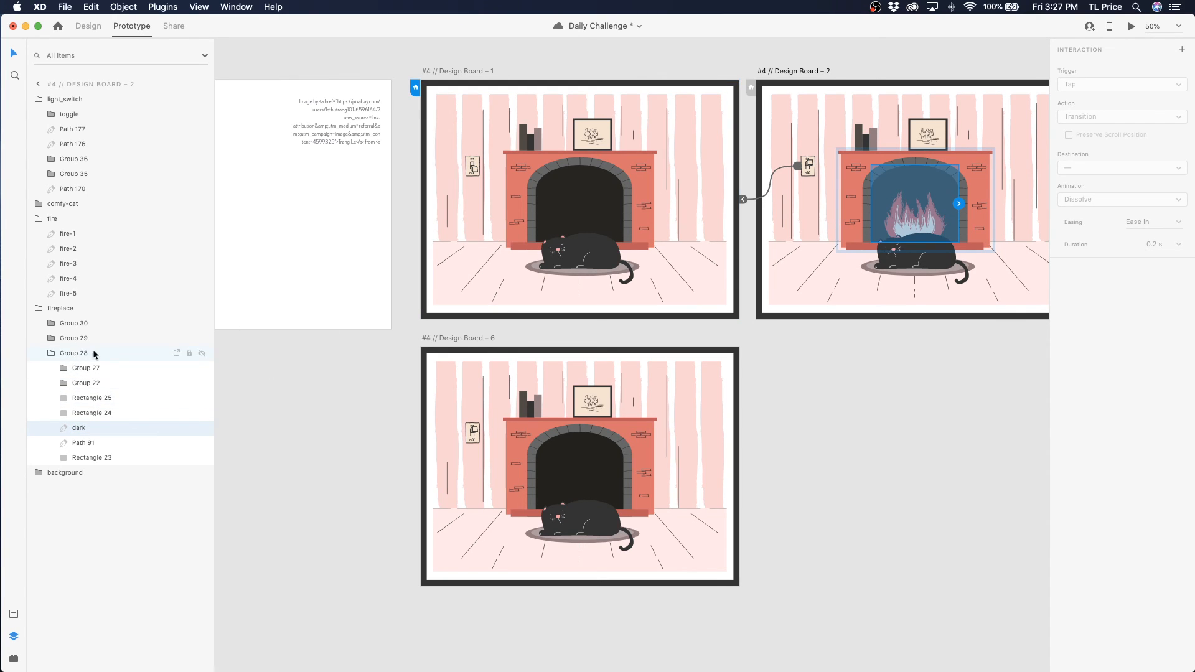
# Compare the fireplace layer names on #4 // Design Board – 6, #4 // Design Board – 1 and #4 // Design Board – 2
pyautogui.click(579, 456)
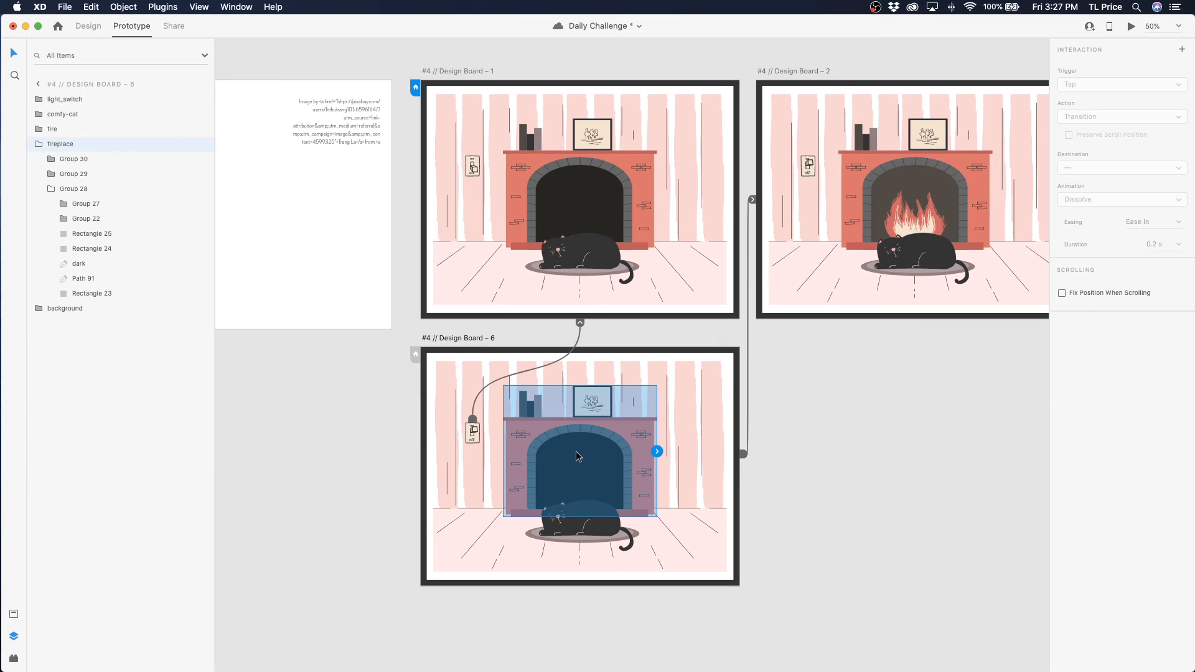
pyautogui.click(572, 203)
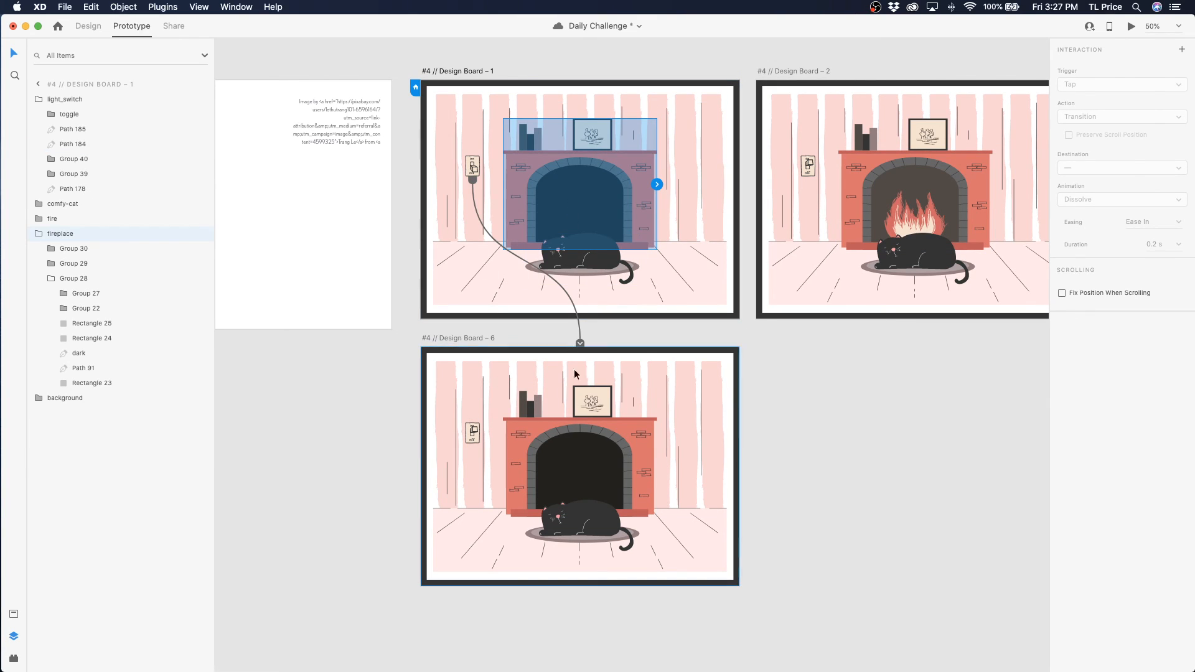
pyautogui.click(593, 443)
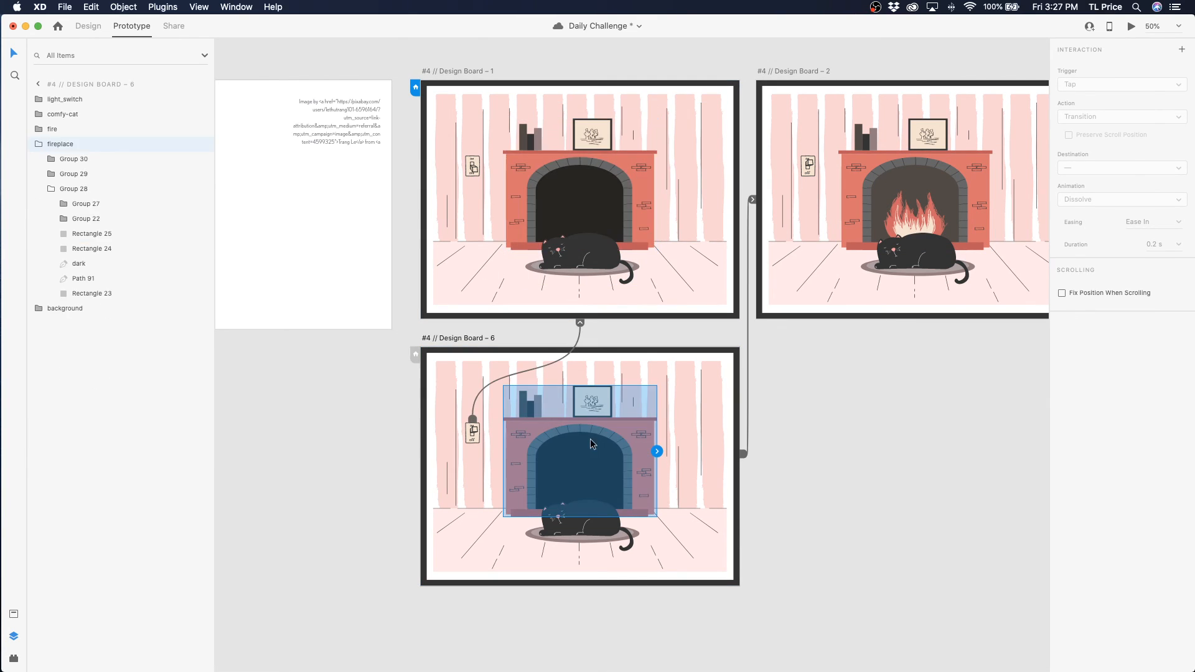
pyautogui.click(912, 213)
# Preview the prototype from #4 // Design Board – 1 and switch the fire on with the light switch
pyautogui.click(455, 72)
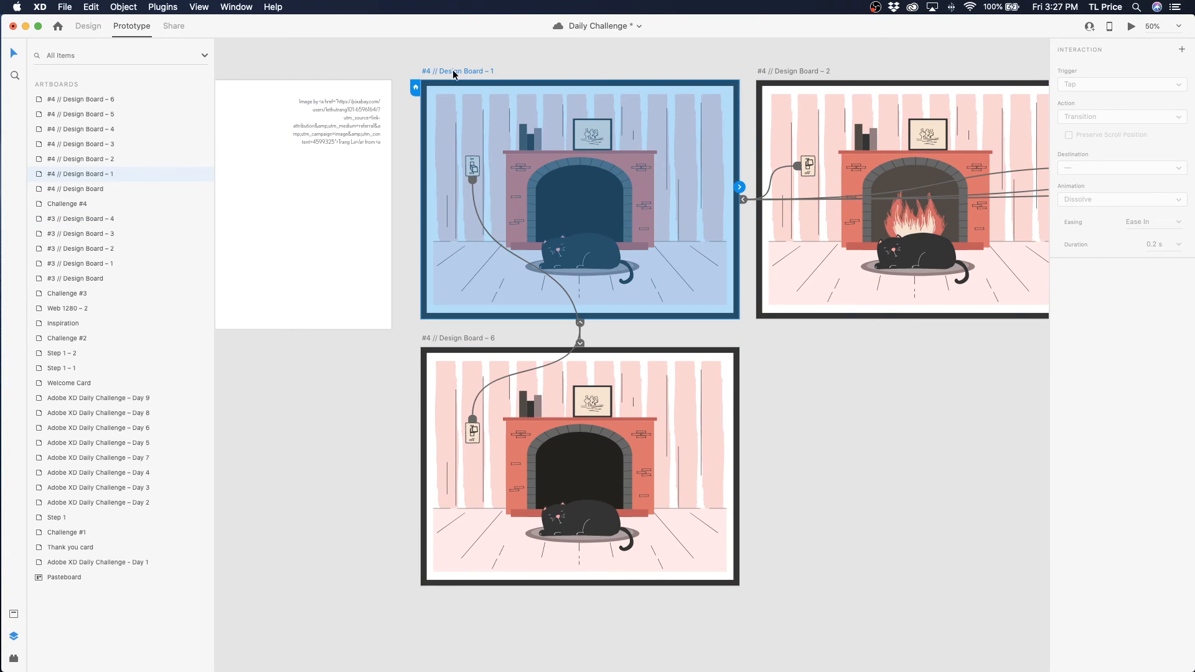
pyautogui.click(1131, 27)
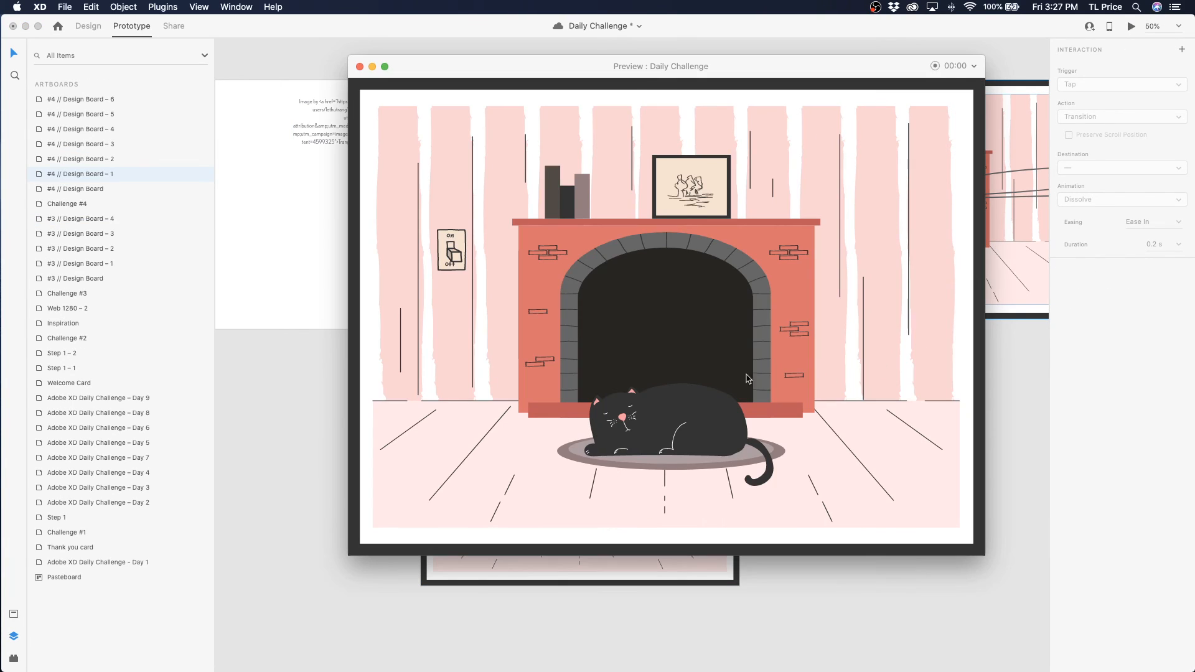
pyautogui.click(456, 255)
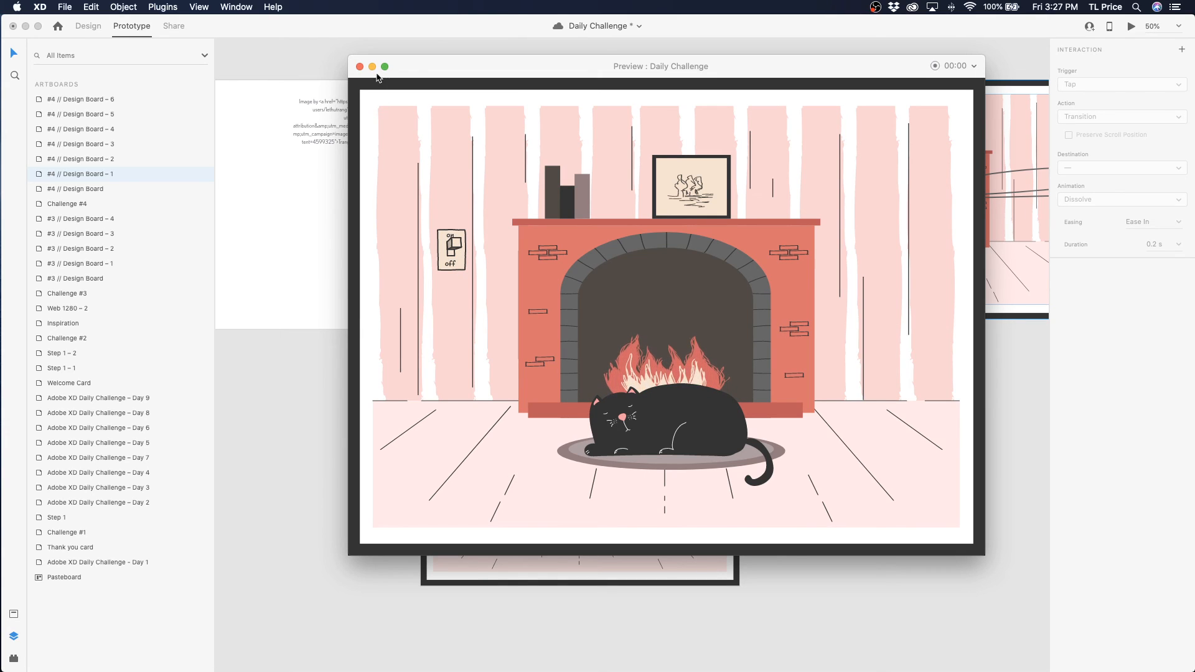
pyautogui.click(359, 67)
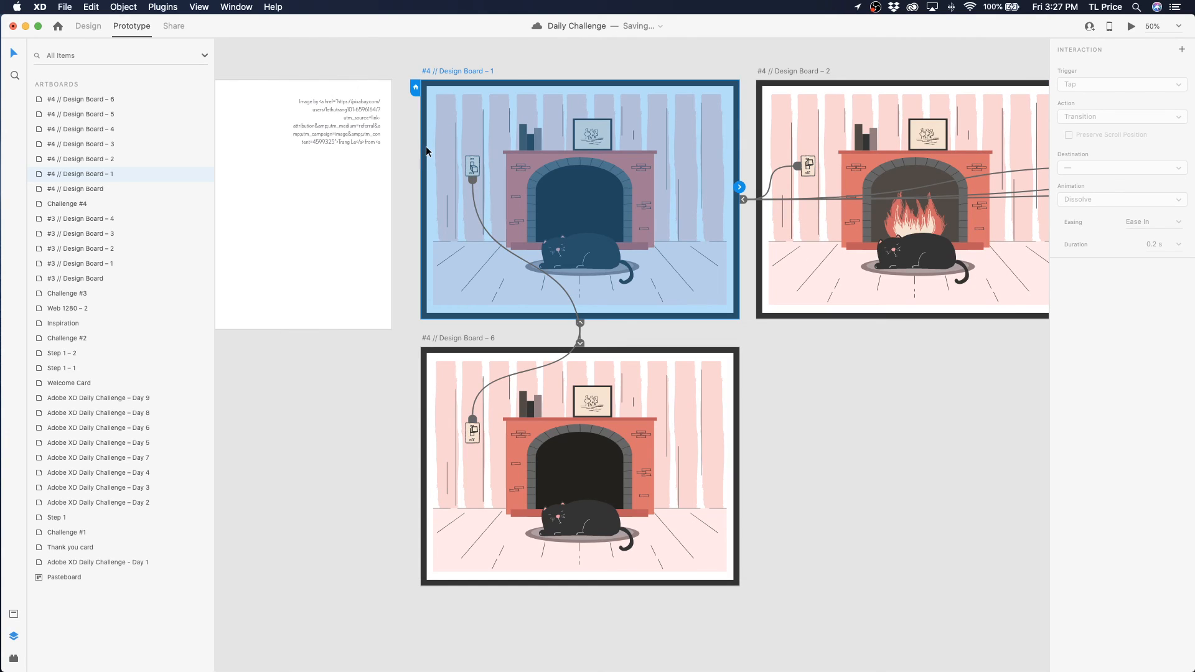
# Set the Auto-Animate duration of the light switch on #4 // Design Board – 1 to 0.4 s
pyautogui.click(473, 167)
pyautogui.click(1178, 194)
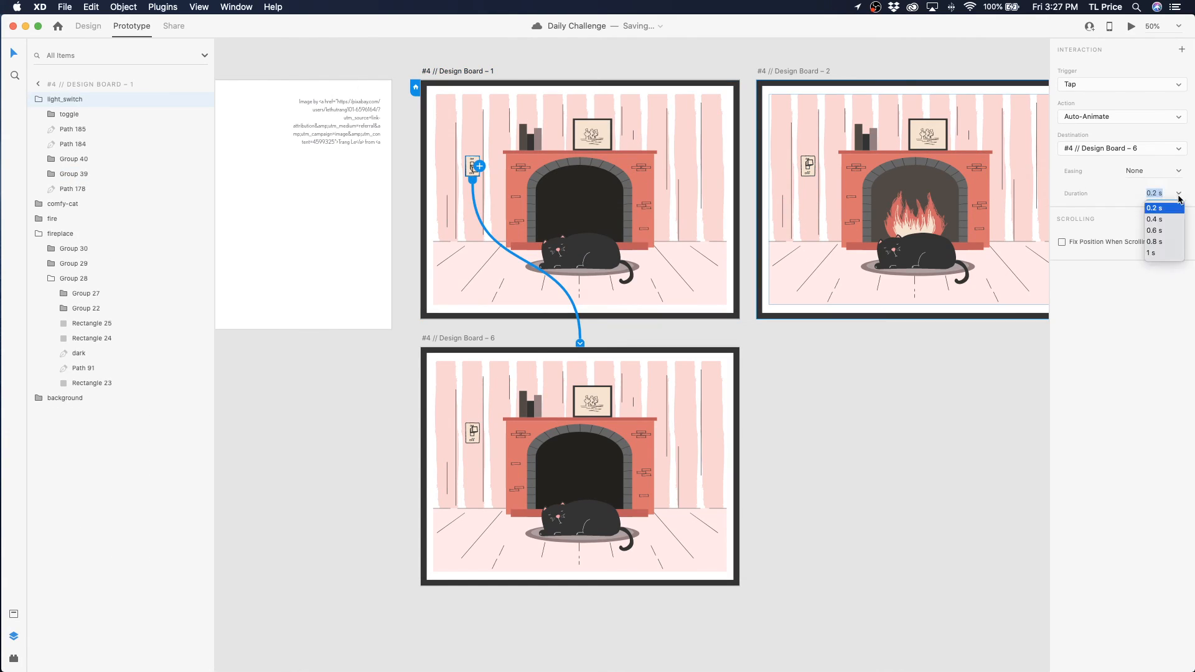
pyautogui.click(1154, 219)
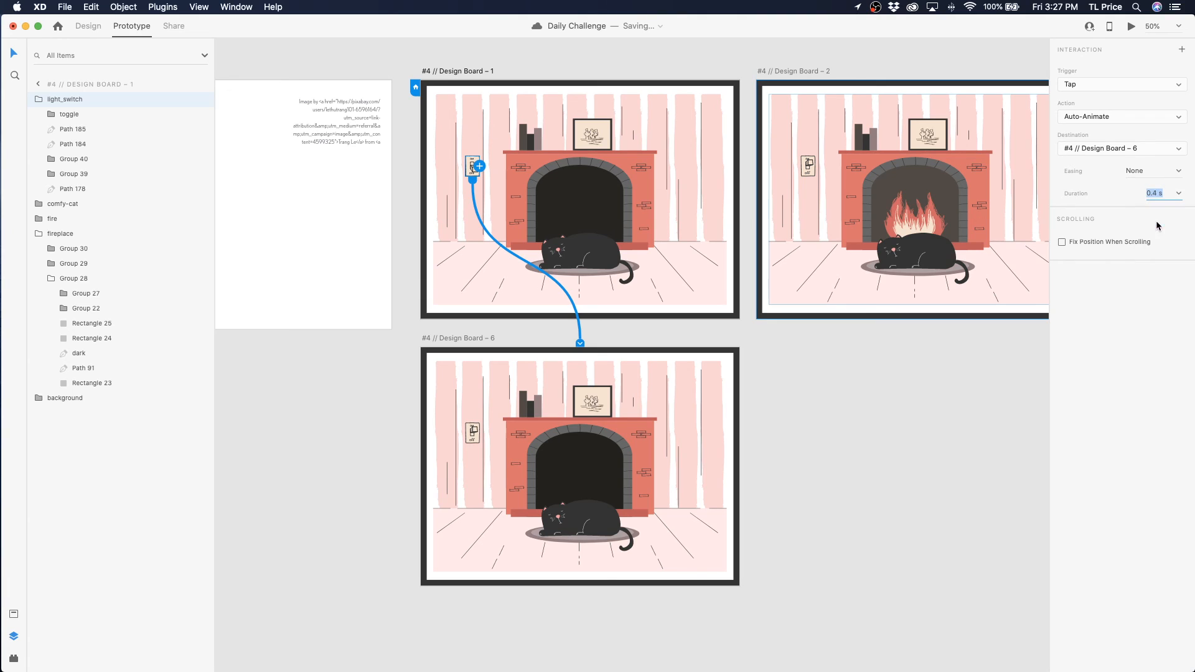
# Preview the slower fire transition from #4 // Design Board – 1 by toggling the light switch
pyautogui.click(436, 73)
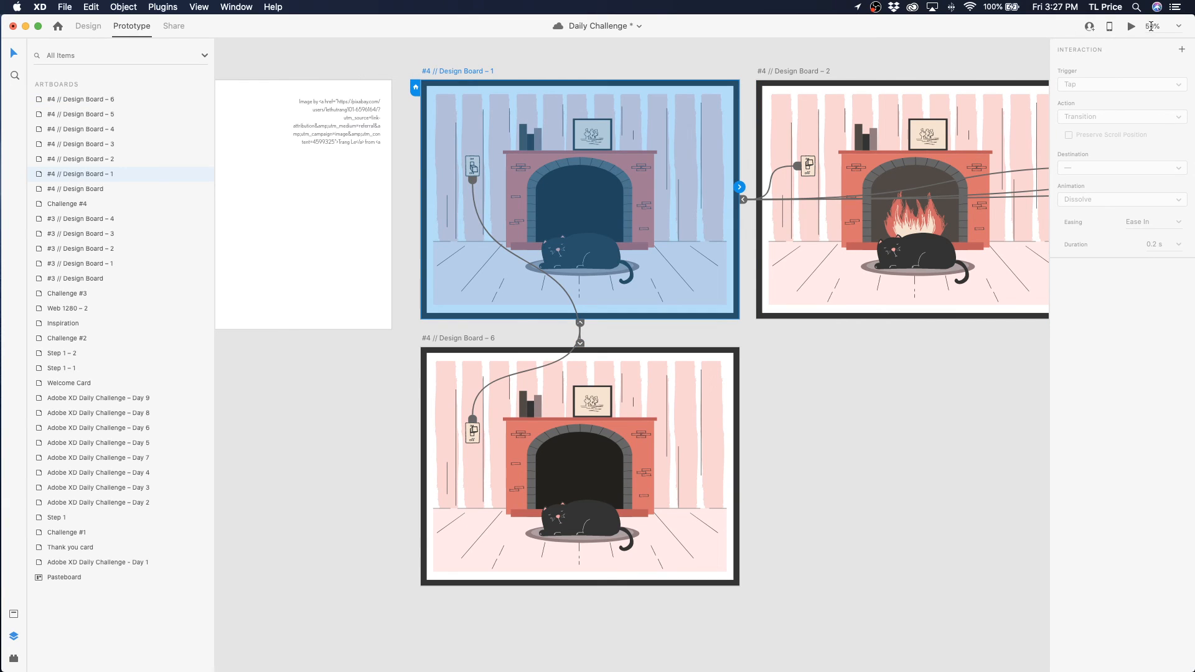
pyautogui.click(1131, 26)
pyautogui.click(452, 252)
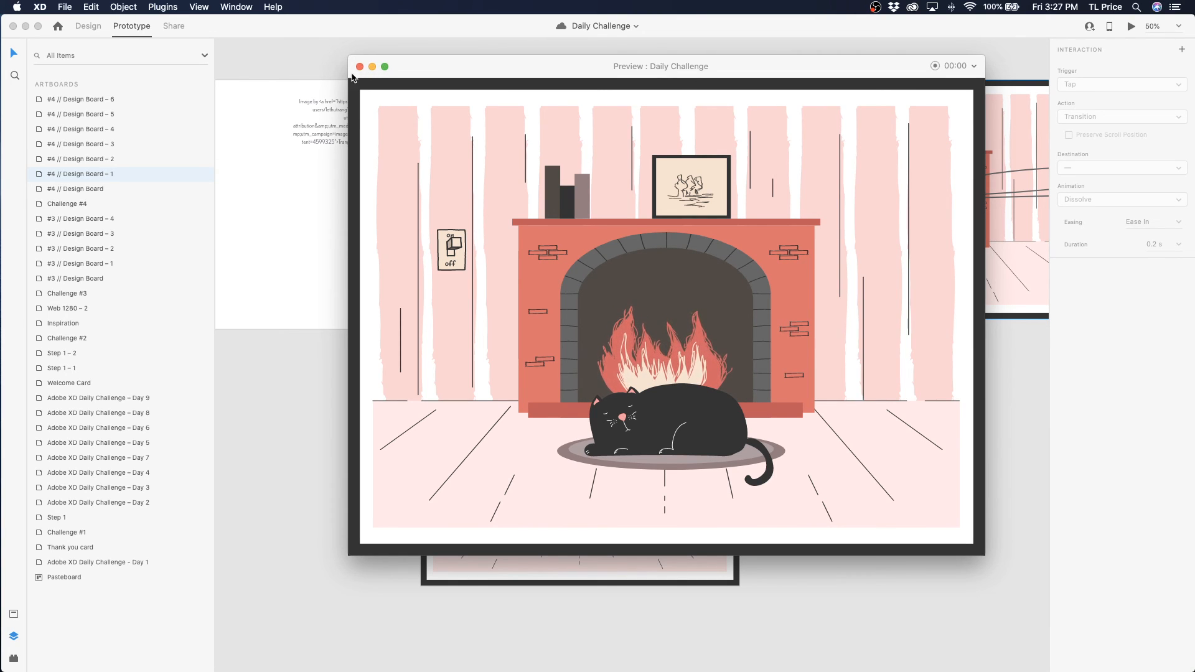
pyautogui.click(372, 66)
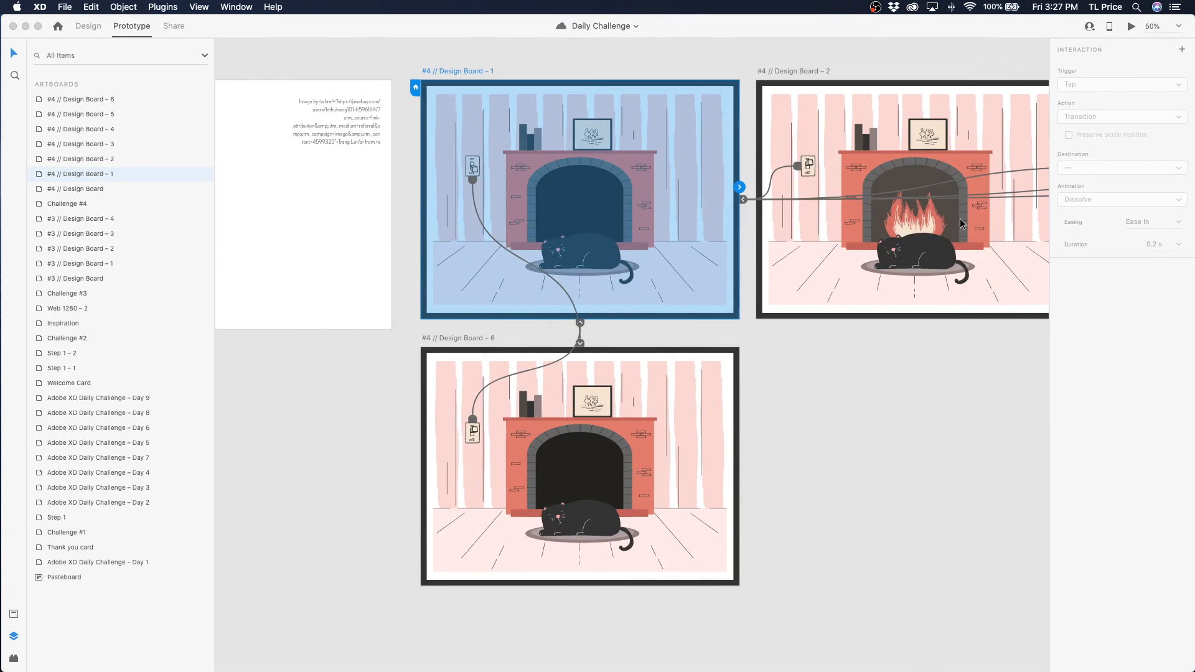
# Check the fill colour of the fireplace's dark shape on #4 // Design Board – 2
pyautogui.doubleClick(899, 178)
pyautogui.doubleClick(904, 178)
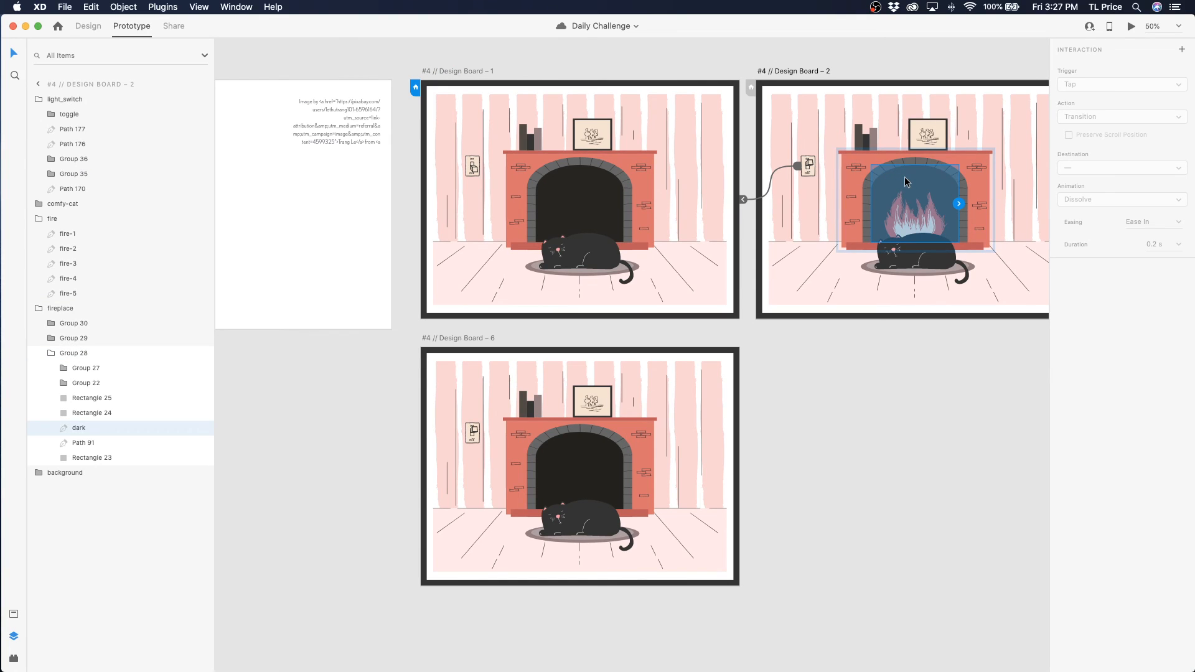
pyautogui.click(98, 28)
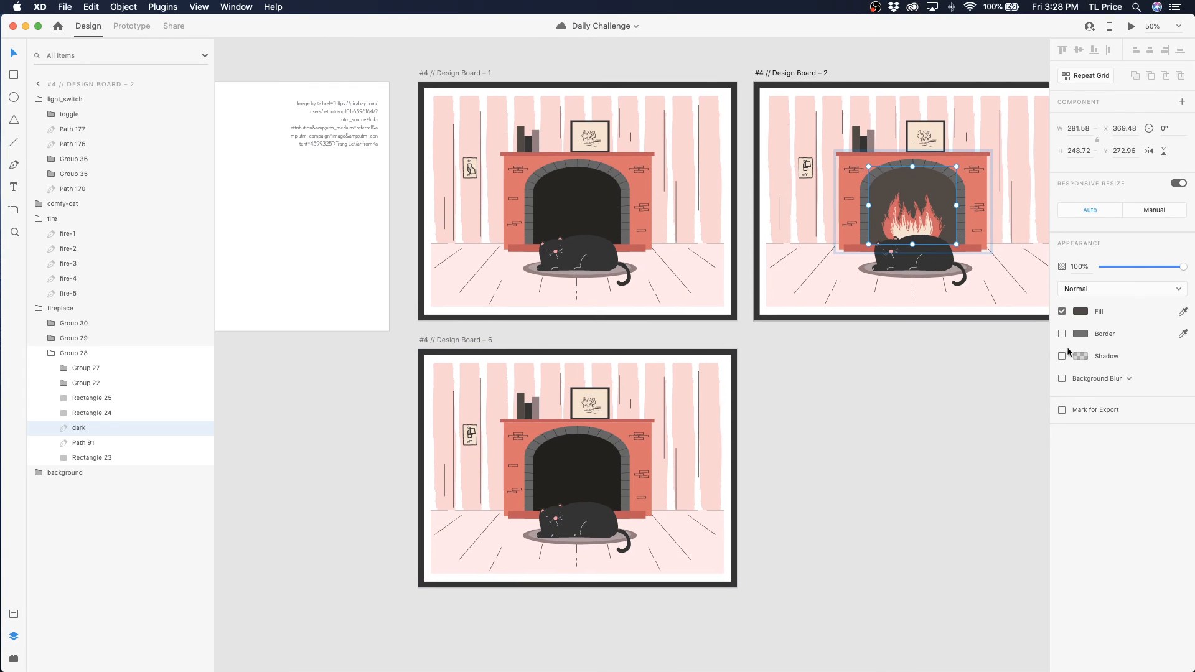
pyautogui.click(1081, 312)
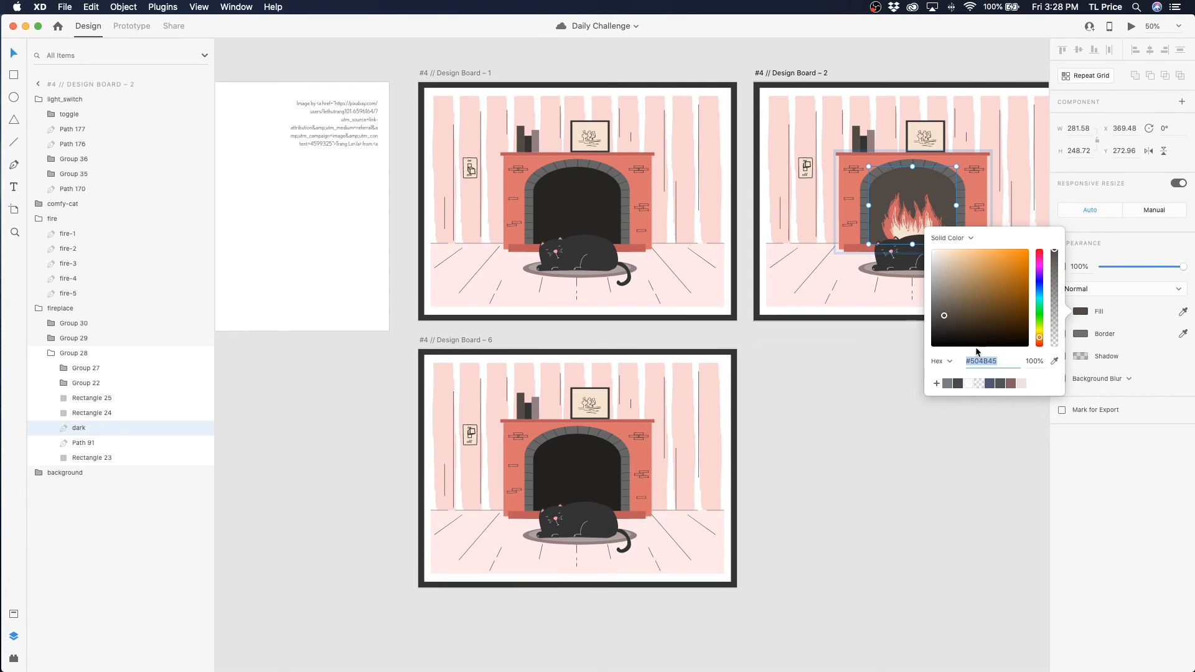
pyautogui.click(603, 450)
pyautogui.click(890, 185)
pyautogui.doubleClick(890, 184)
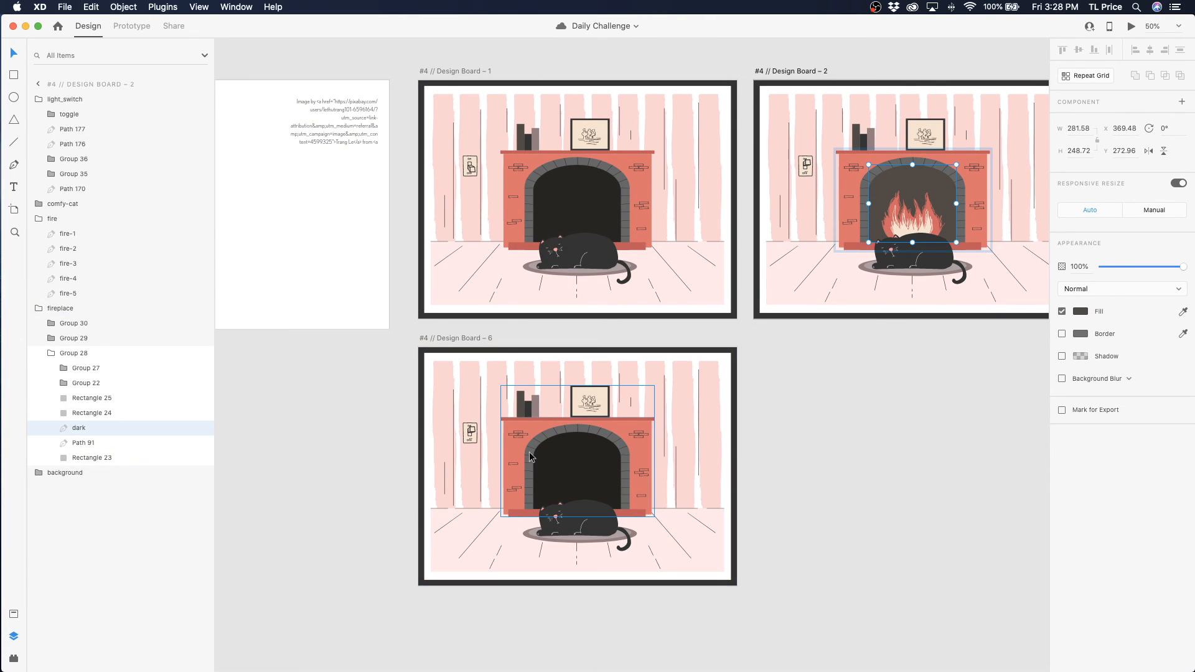
# Duplicate the fireplace's dark shape on #4 // Design Board – 6 and name the upper copy overlay
pyautogui.click(569, 454)
pyautogui.doubleClick(569, 453)
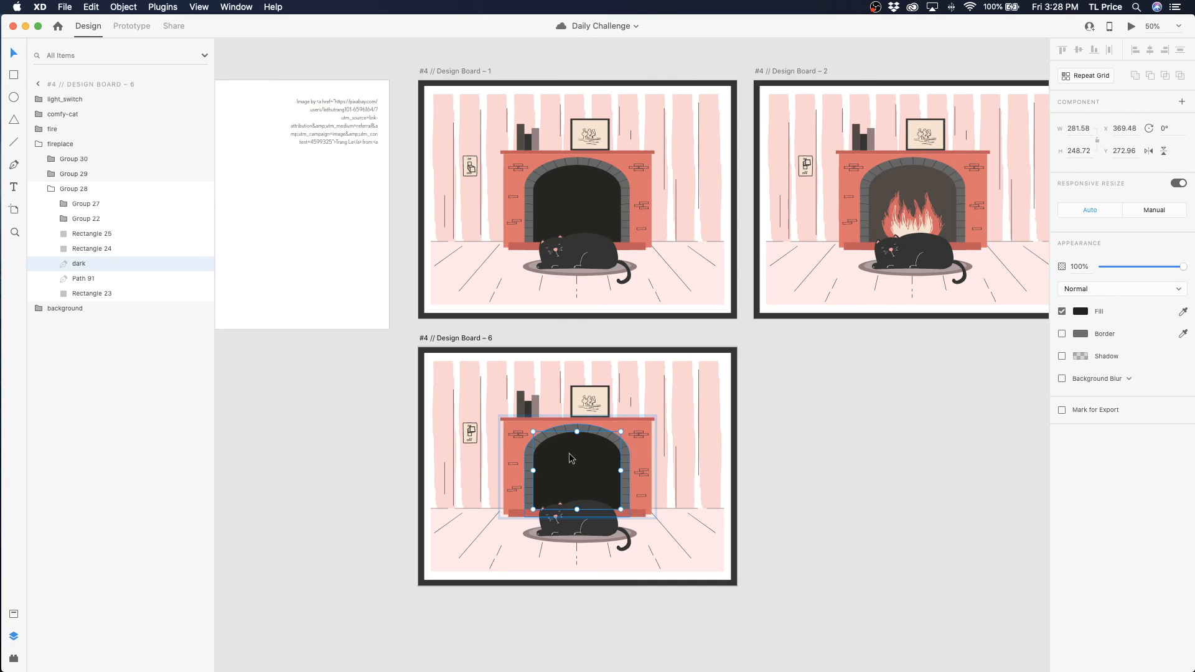
pyautogui.press('super+v')
pyautogui.moveTo(91, 202); pyautogui.dragTo(92, 285)
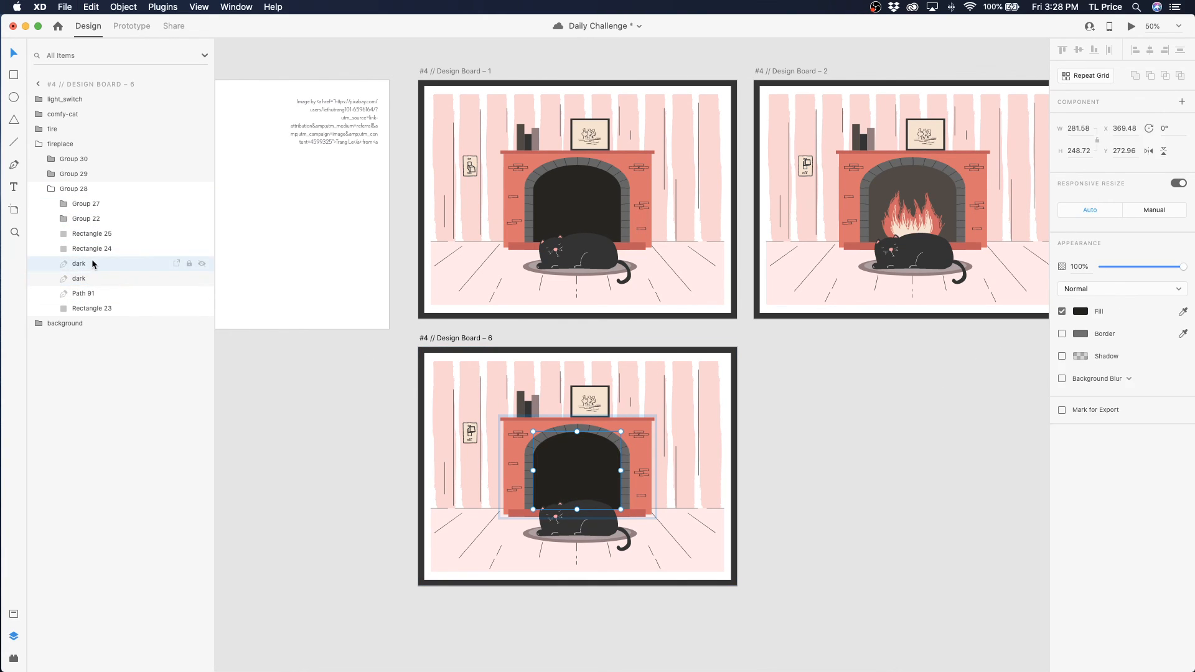
pyautogui.doubleClick(79, 264)
pyautogui.write('overlay')
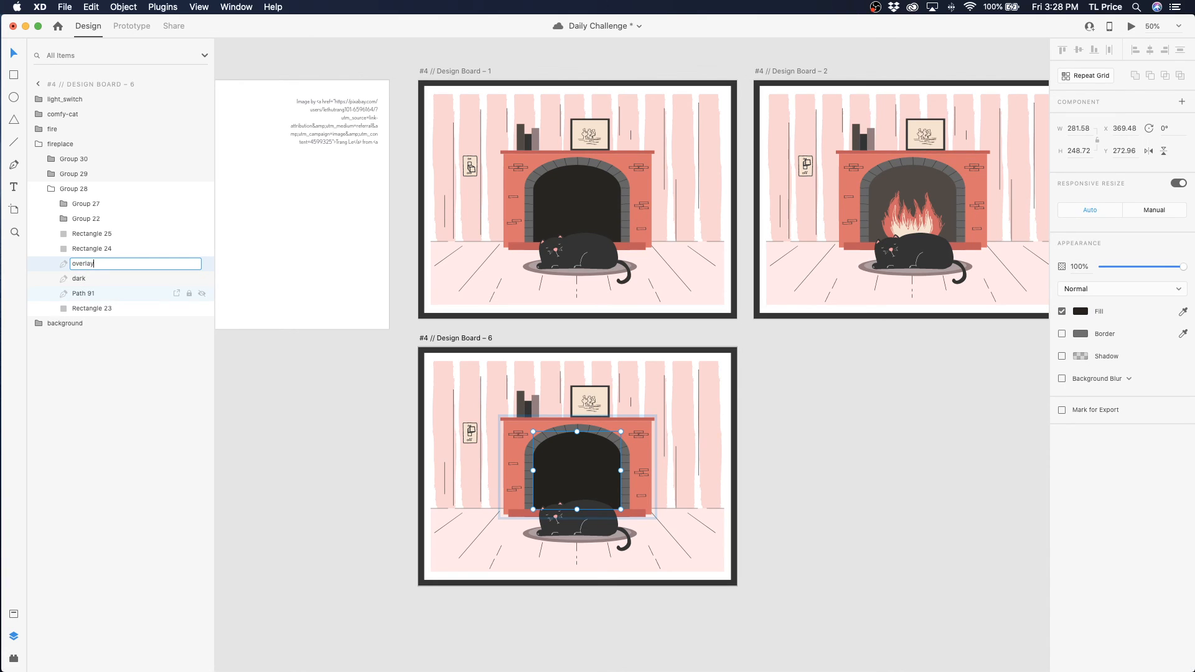
pyautogui.press('Return')
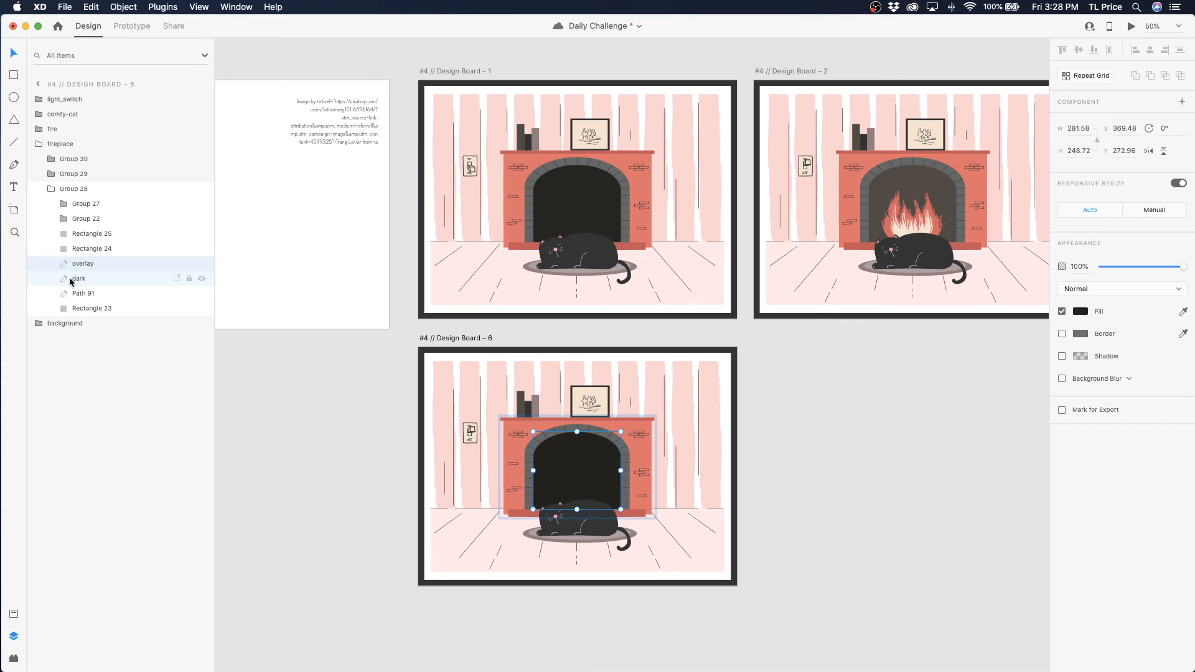
# Paste the overlay shape into the fireplace group on #4 // Design Board – 1, directly above the dark layer
pyautogui.doubleClick(515, 160)
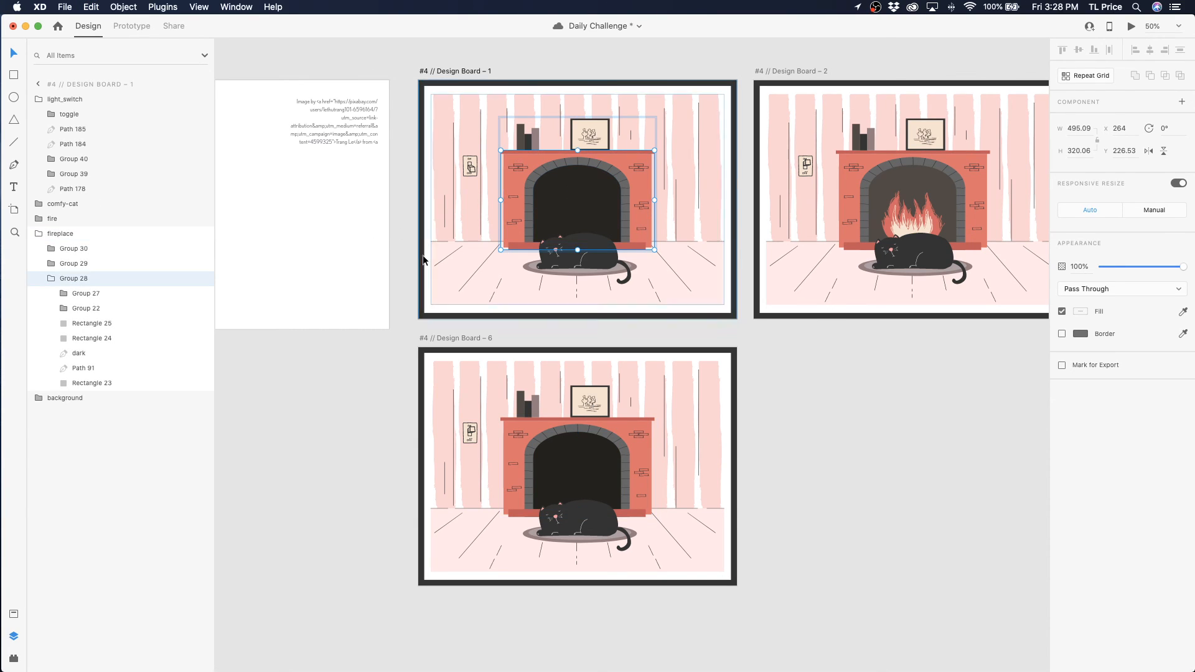
pyautogui.doubleClick(566, 227)
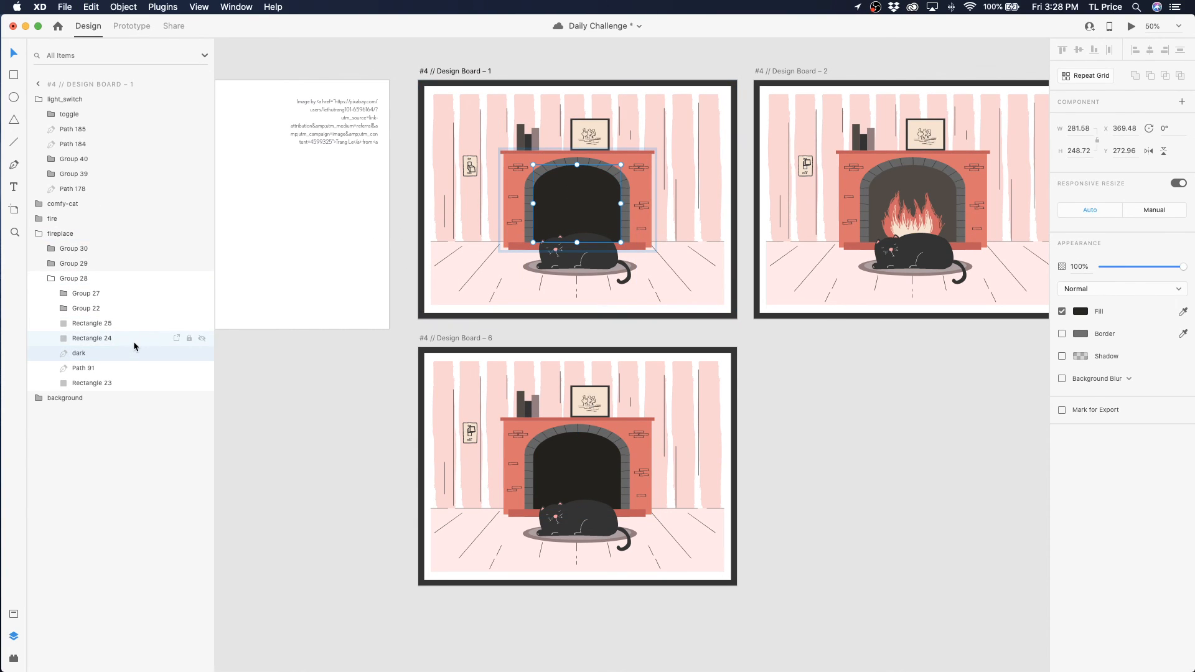
pyautogui.press('super+v')
pyautogui.moveTo(80, 293); pyautogui.dragTo(79, 369)
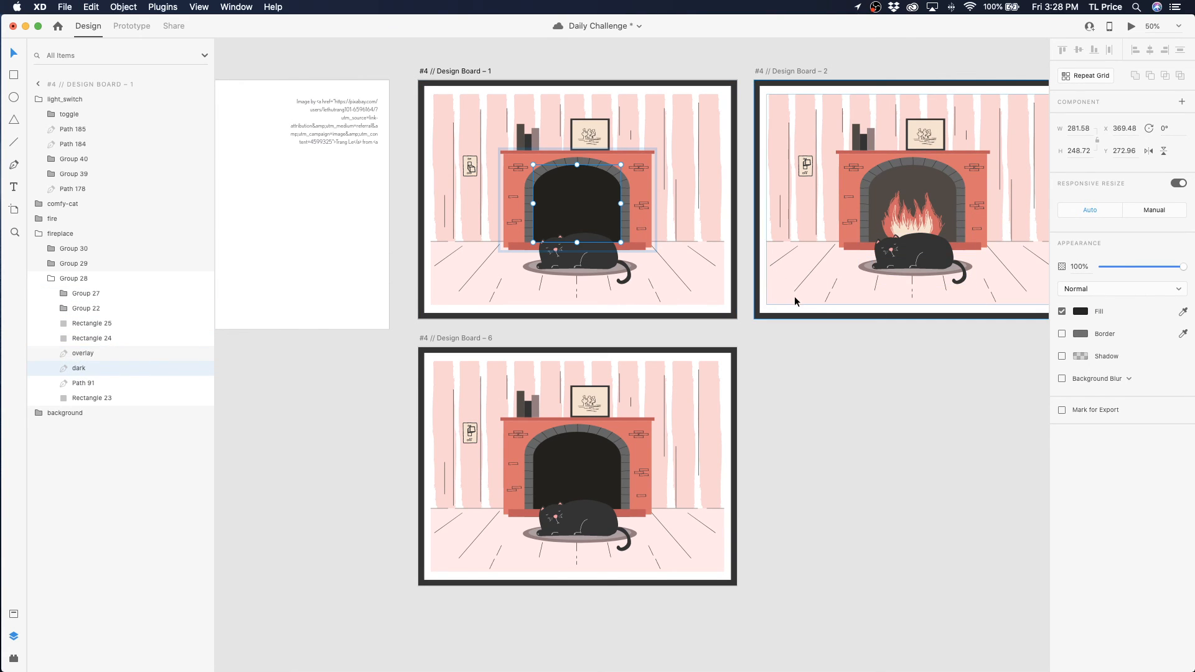
# Copy the overlay from #4 // Design Board – 6 to #4 // Design Board – 2, directly above the dark layer, at 0% opacity
pyautogui.hscroll(5, 794, 296)
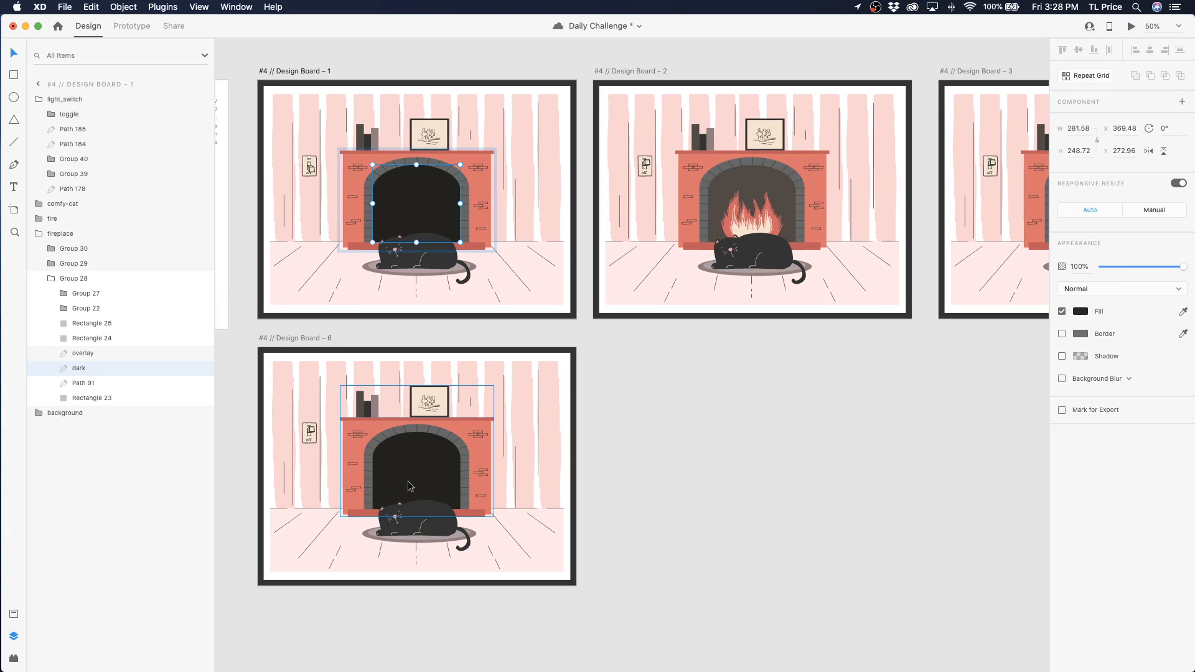
pyautogui.click(419, 476)
pyautogui.doubleClick(418, 476)
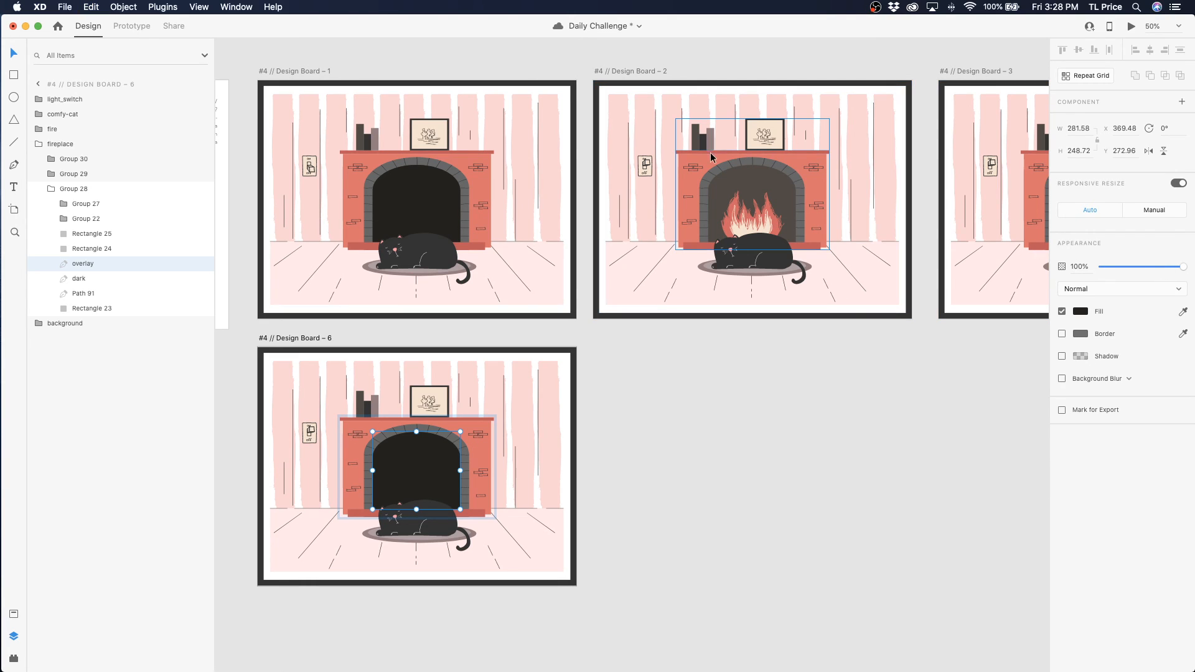
pyautogui.click(725, 181)
pyautogui.doubleClick(731, 180)
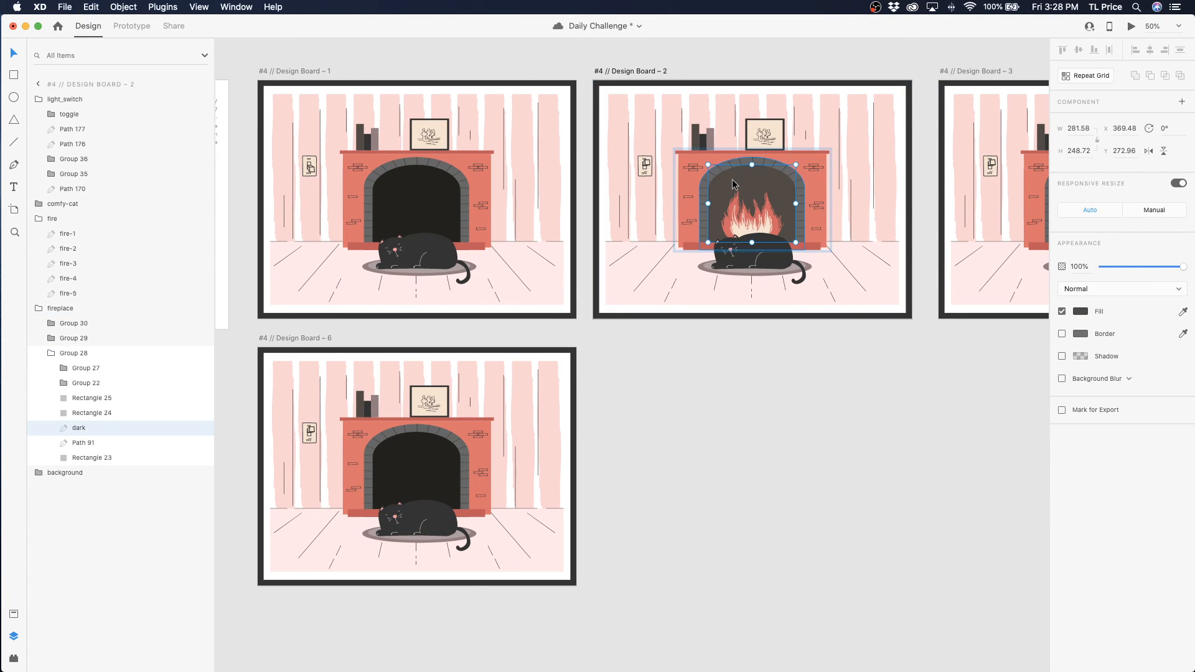
pyautogui.press('super+v')
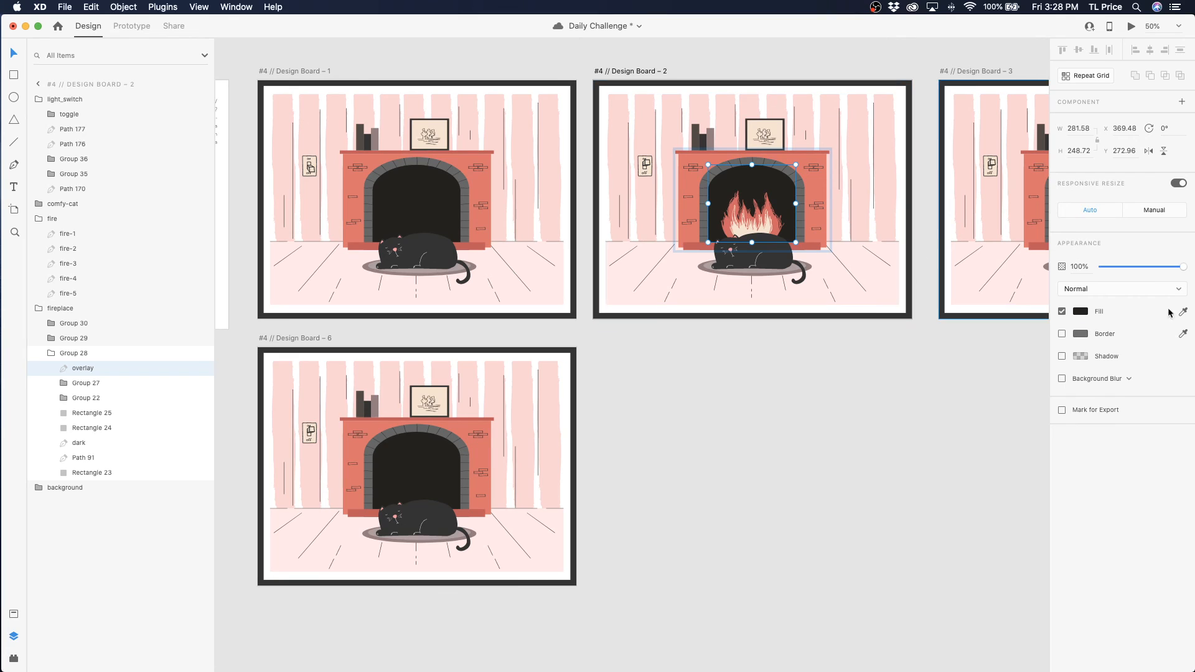
pyautogui.moveTo(1178, 266); pyautogui.dragTo(1051, 270)
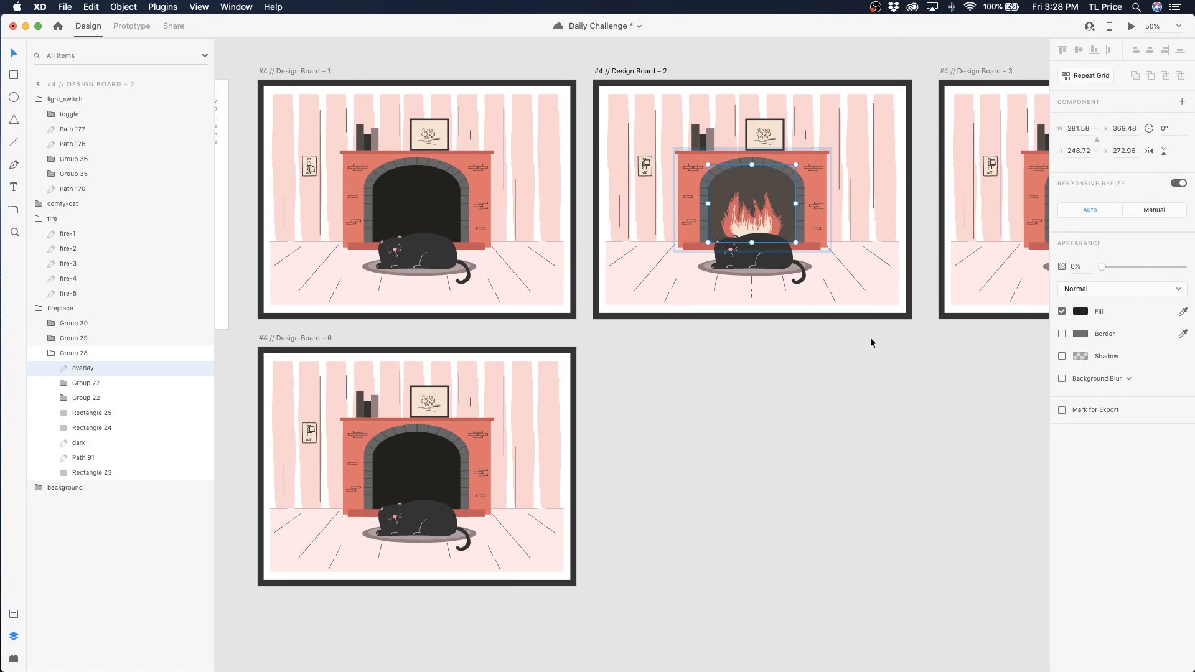
pyautogui.moveTo(96, 368); pyautogui.dragTo(132, 440)
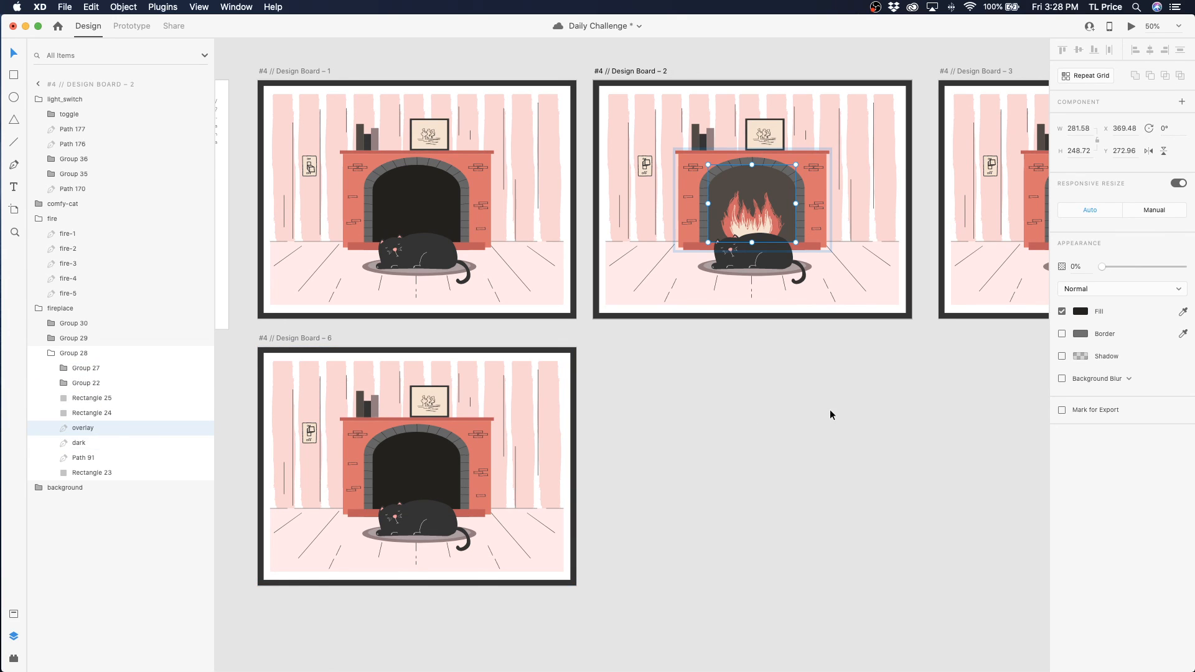
pyautogui.click(828, 414)
# Preview the prototype from #4 // Design Board – 1 to check how the firebox overlay fades when the switch is toggled
pyautogui.click(305, 72)
pyautogui.click(1131, 27)
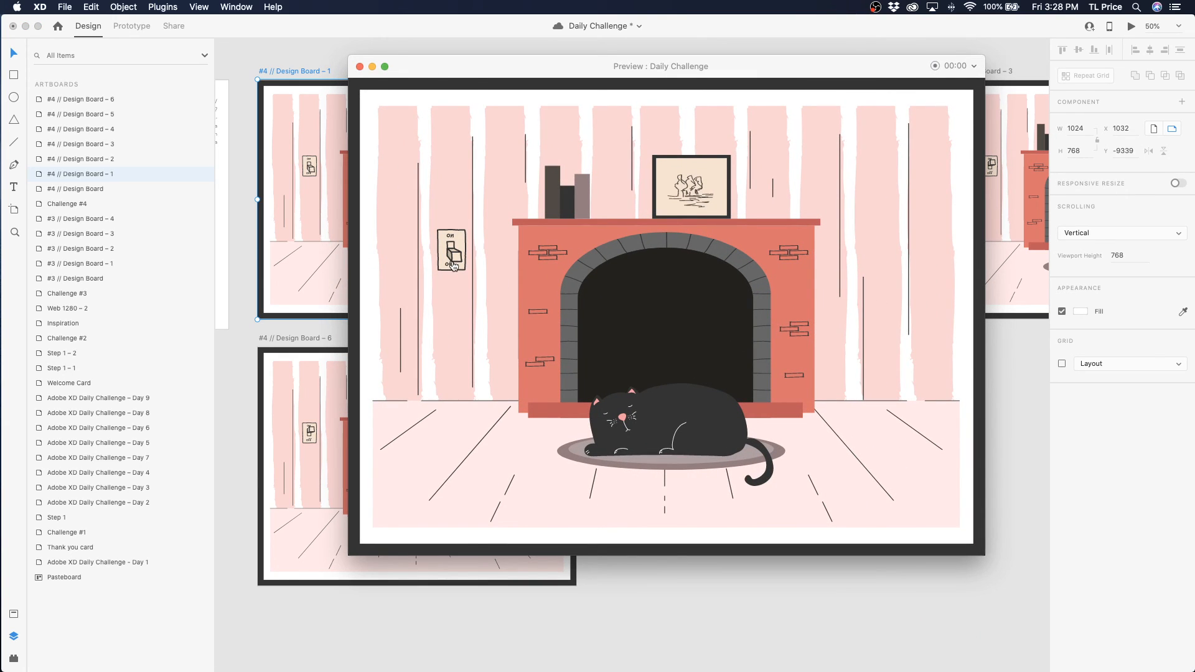
pyautogui.click(451, 250)
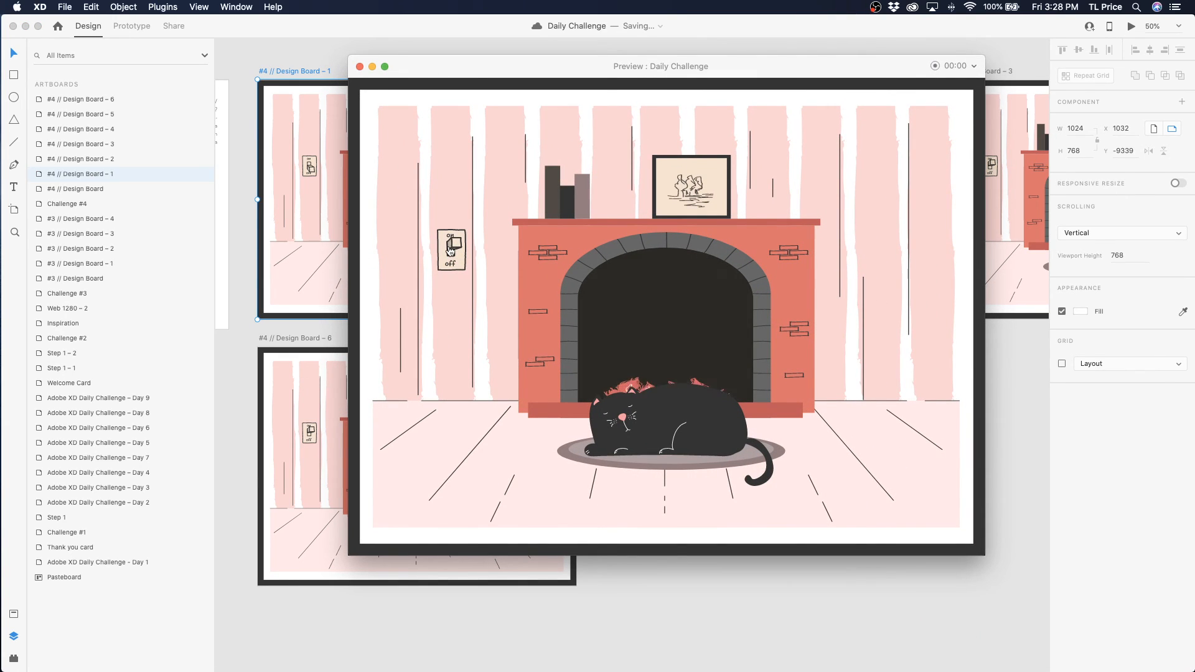
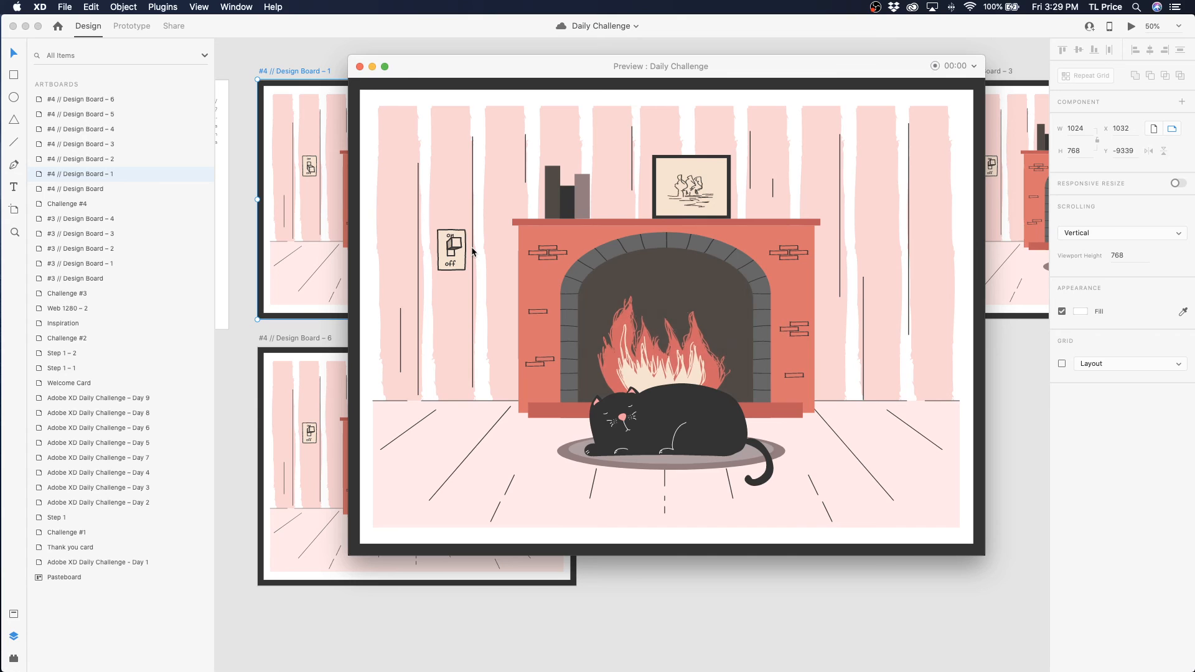
pyautogui.click(359, 67)
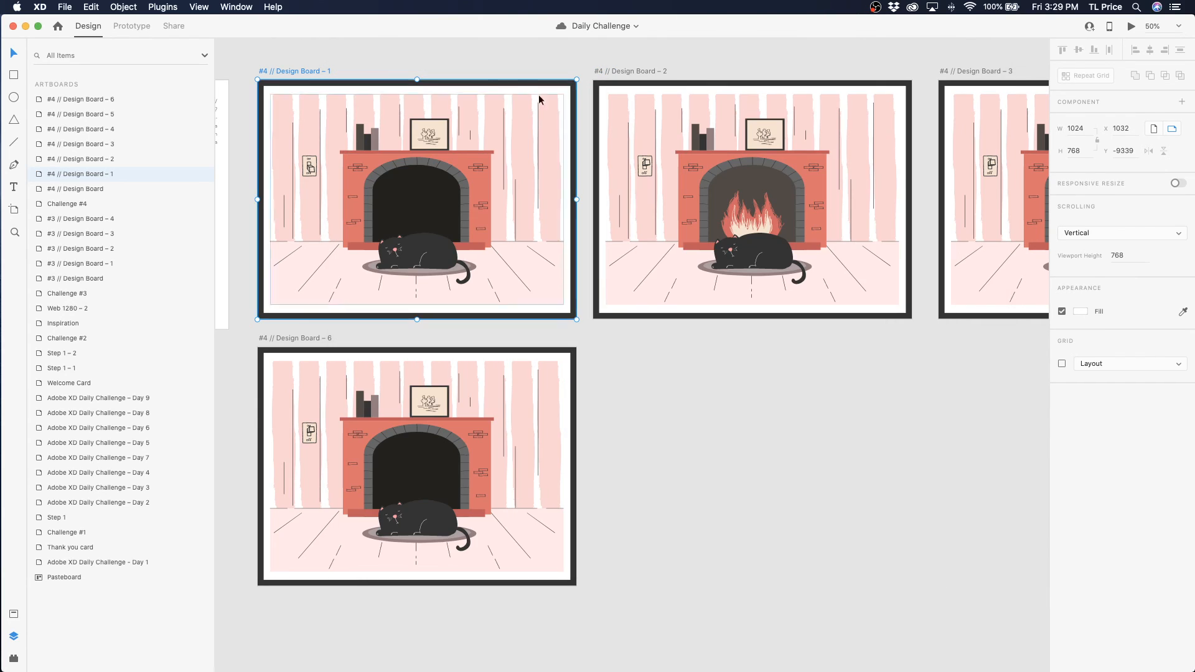
# Rename the fireplace opening's layer Path 92 on #4 // Design Board – 3 as dark
pyautogui.hscroll(6, 622, 187)
pyautogui.doubleClick(726, 190)
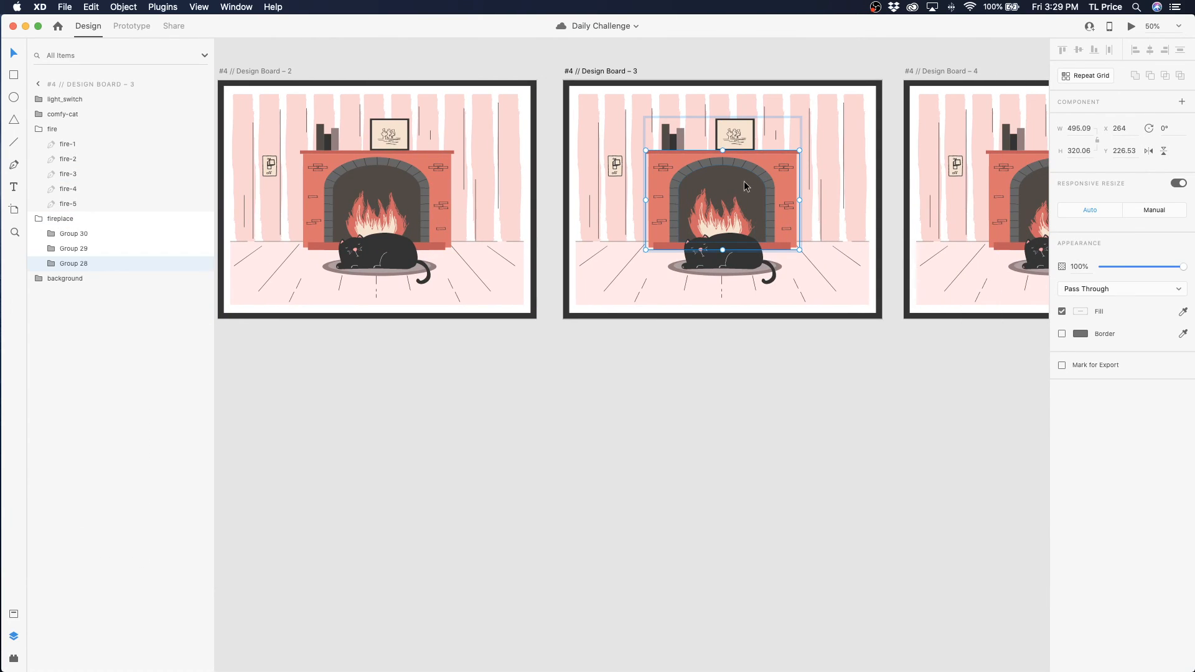
pyautogui.click(51, 264)
pyautogui.doubleClick(83, 339)
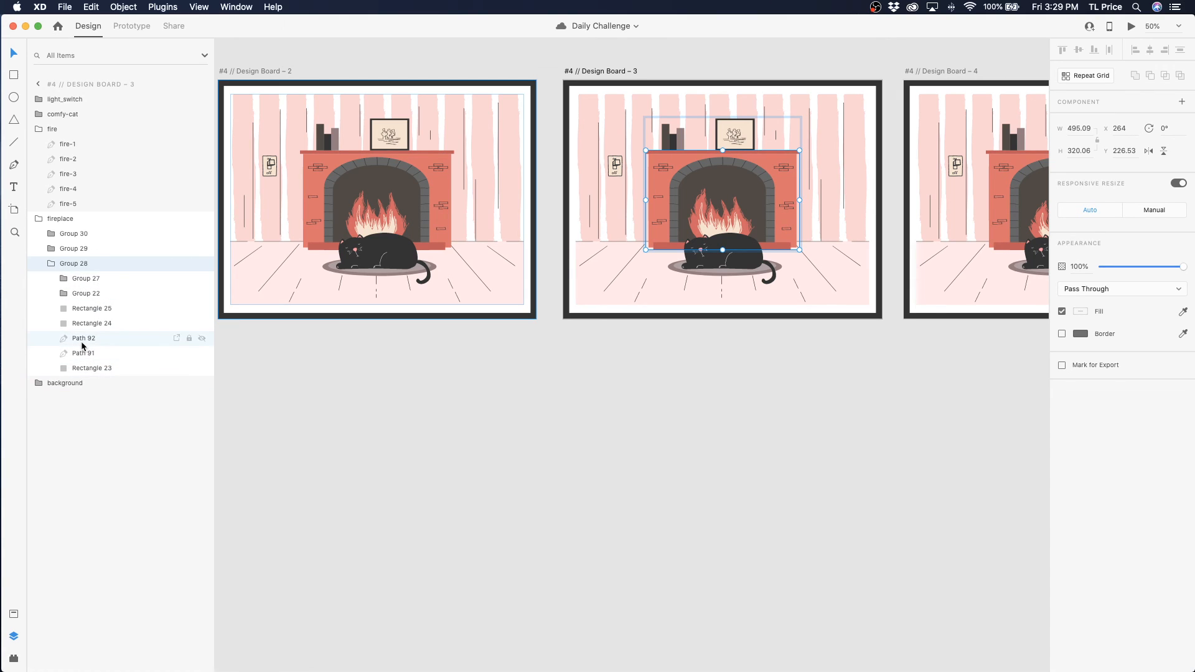
pyautogui.write('dakr')
pyautogui.press('Return')
pyautogui.doubleClick(83, 339)
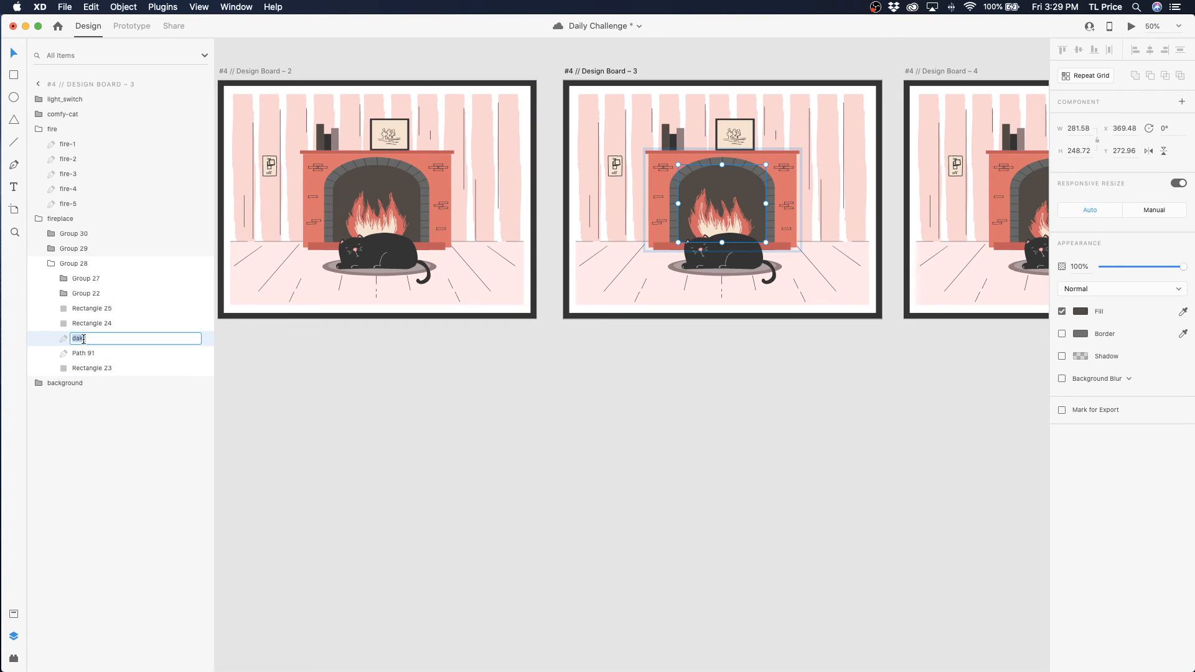
pyautogui.write('da')
pyautogui.press('Return')
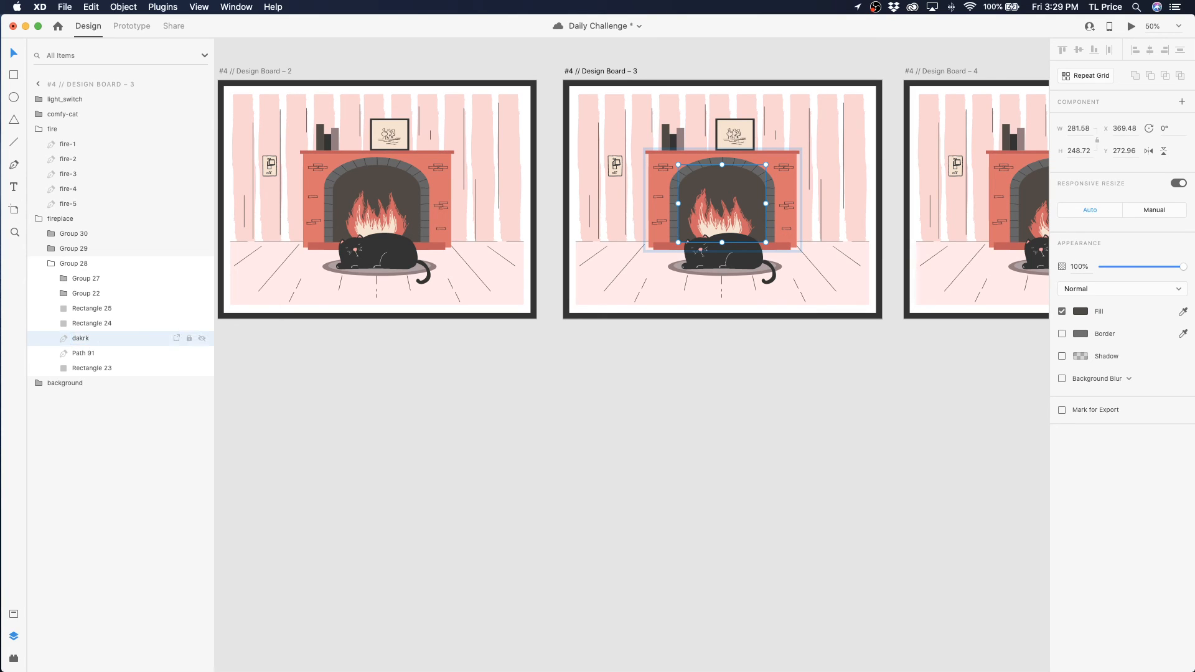
pyautogui.doubleClick(80, 339)
pyautogui.write('da')
pyautogui.press('Return')
# Set the dark layer's fill on #4 // Design Board – 3 to #4E4942
pyautogui.click(1086, 312)
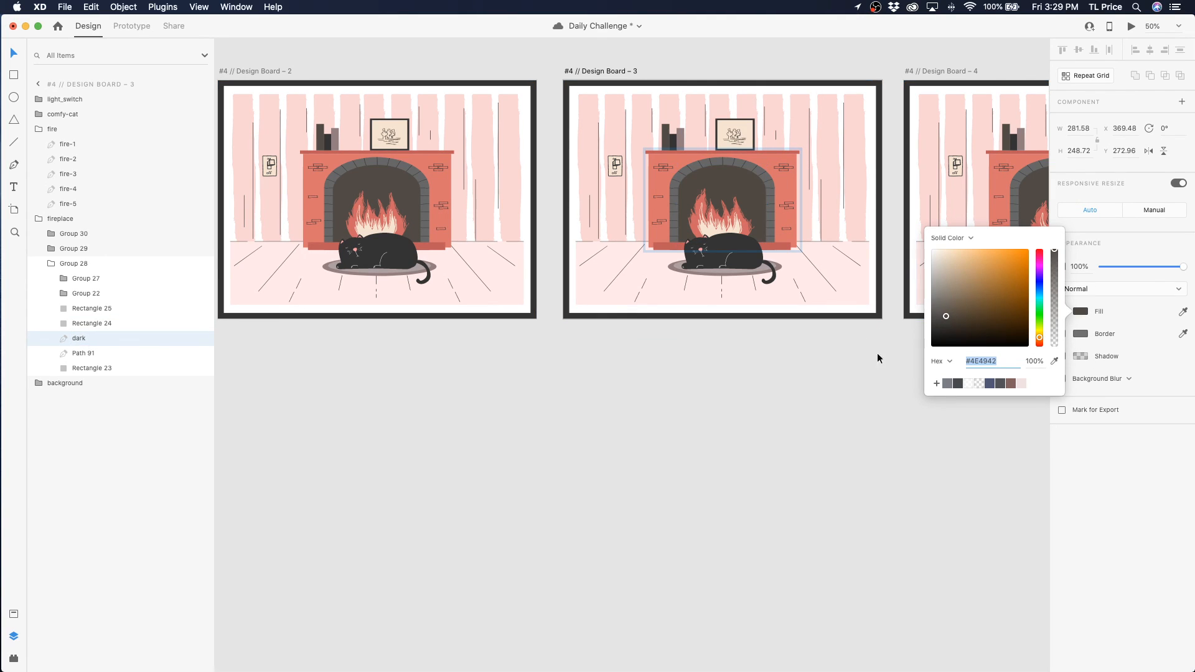
pyautogui.click(790, 376)
# Rename the fireplace opening's layer Path 92 on #4 // Design Board – 4 as dark and set its fill to #4A4540
pyautogui.click(1035, 190)
pyautogui.doubleClick(1033, 191)
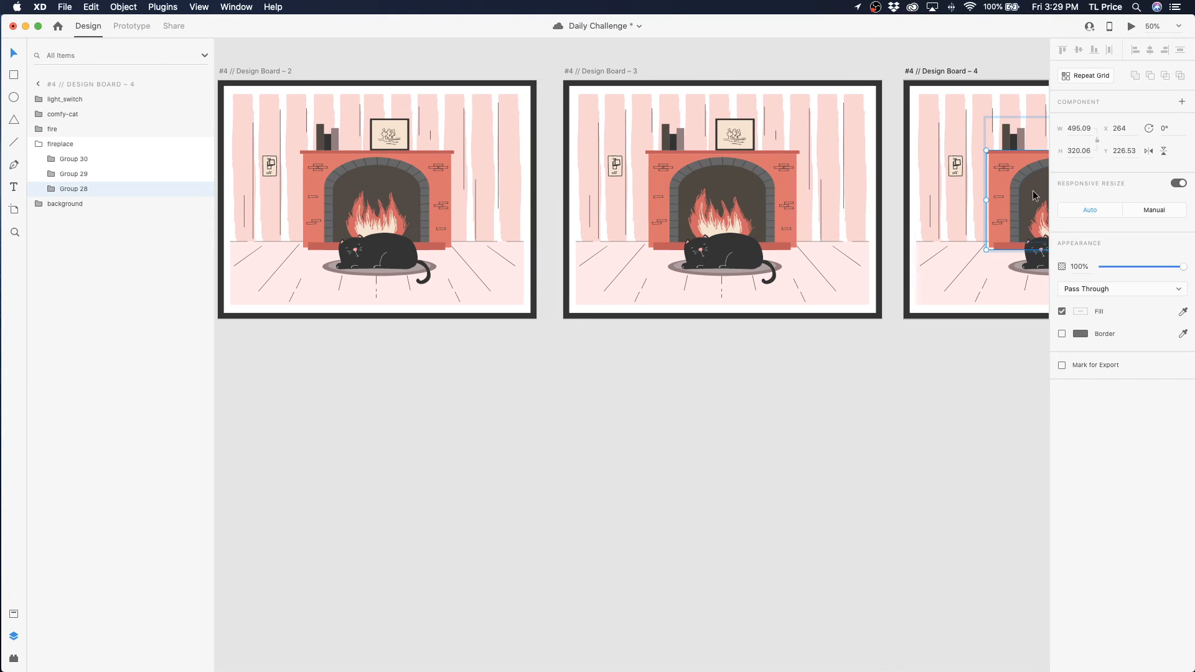
pyautogui.doubleClick(1032, 191)
pyautogui.doubleClick(83, 264)
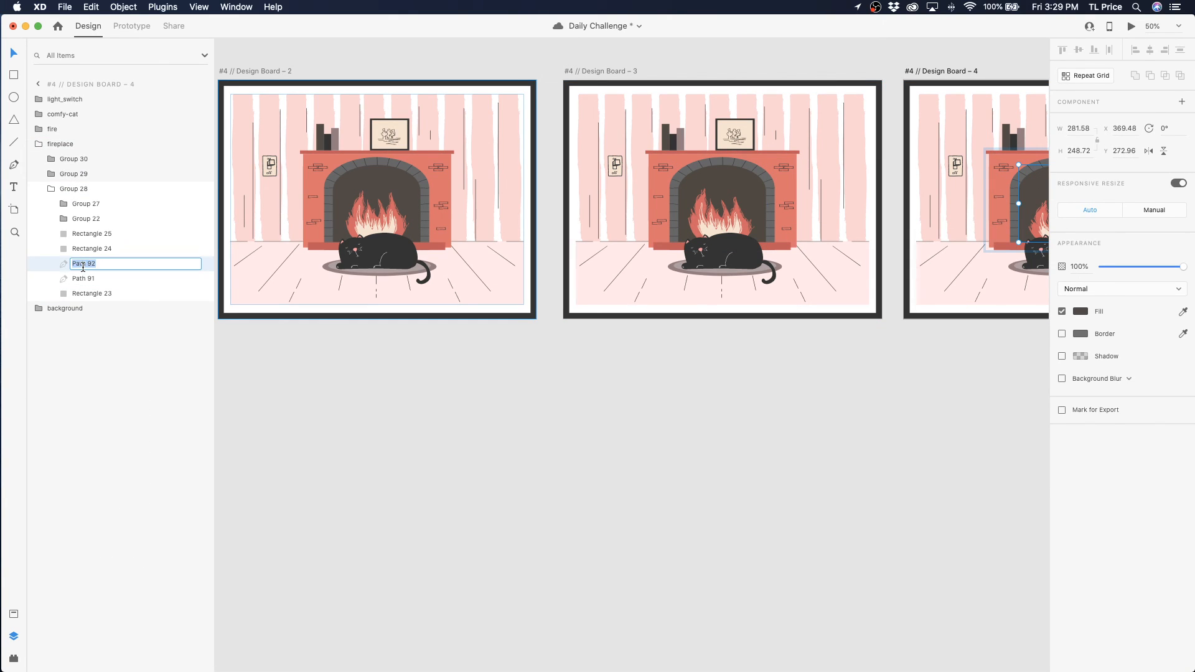
pyautogui.write('dark')
pyautogui.press('Return')
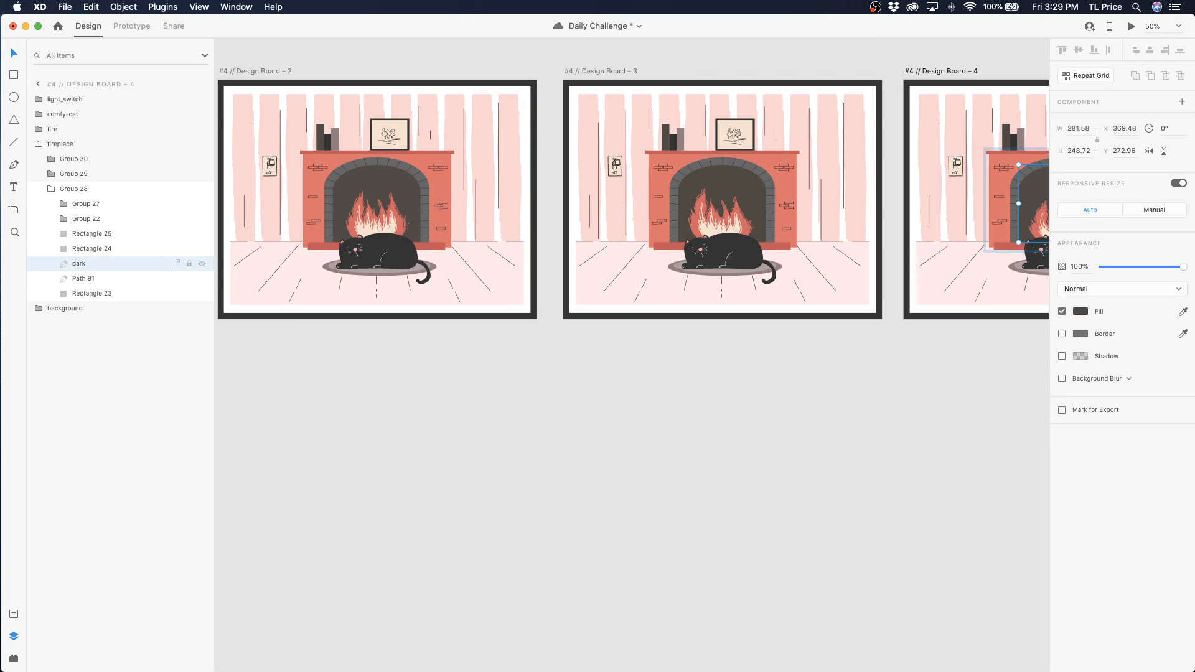
pyautogui.click(1082, 308)
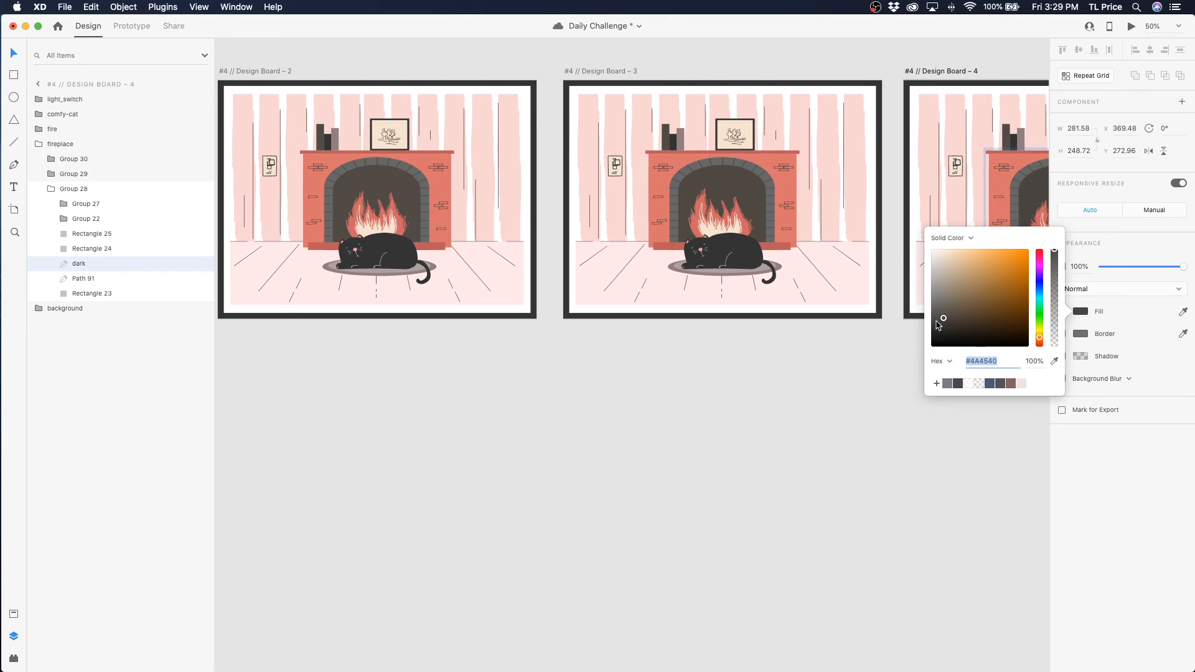
pyautogui.click(872, 390)
# Rename the fireplace opening's layer Path 92 on #4 // Design Board – 5 as dark
pyautogui.hscroll(5, 872, 385)
pyautogui.click(774, 178)
pyautogui.doubleClick(774, 177)
pyautogui.doubleClick(774, 177)
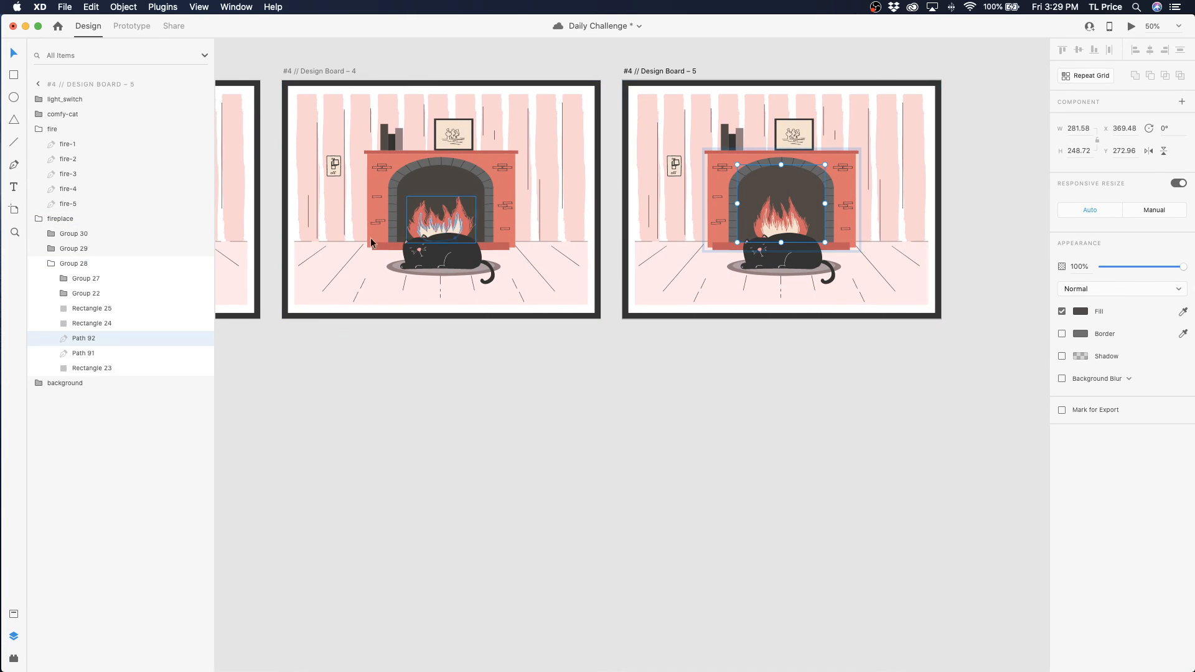
pyautogui.doubleClick(98, 338)
pyautogui.write('dark')
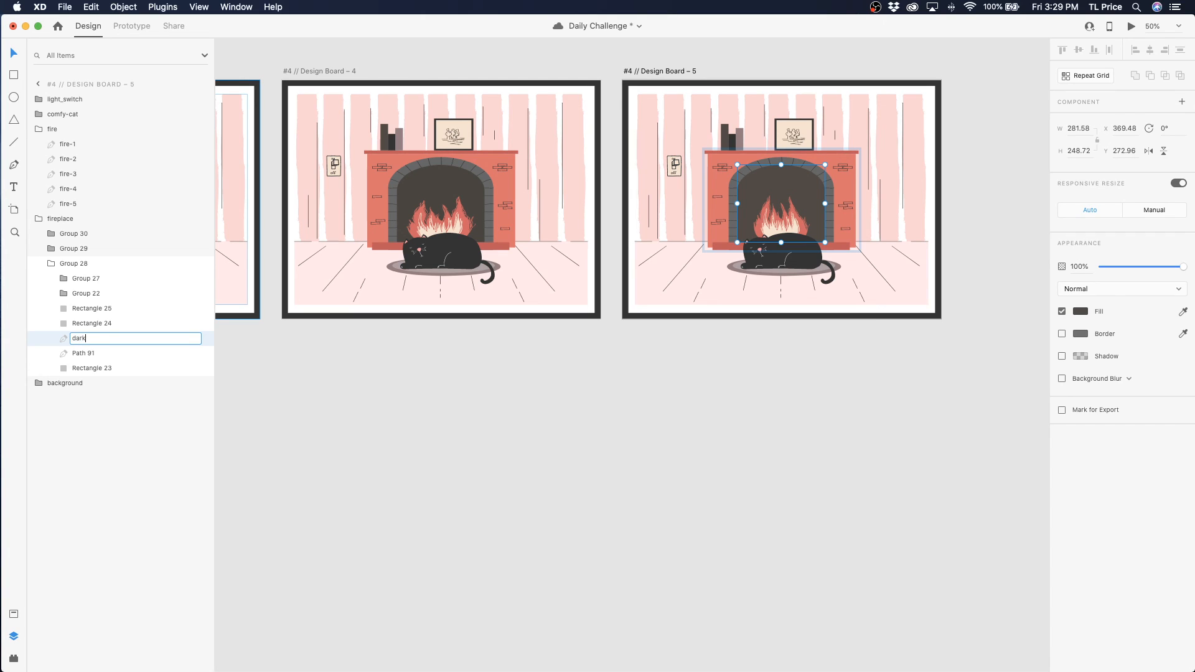
pyautogui.press('Return')
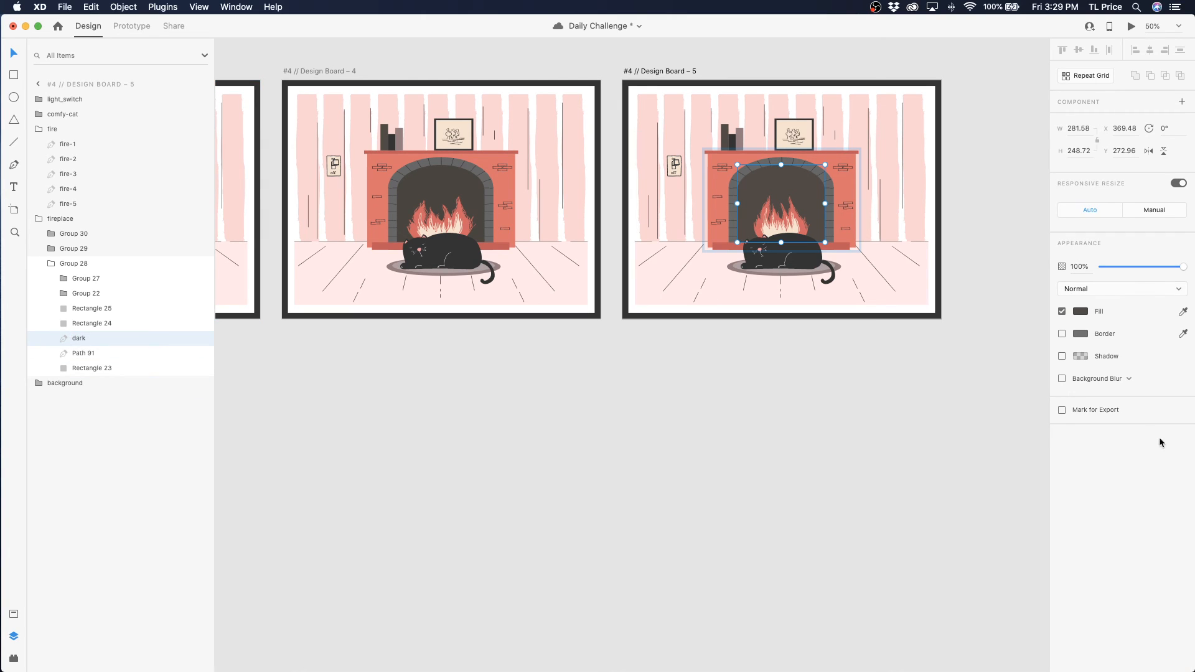
# Fine-tune the shade and hue of the dark layer's fill on #4 // Design Board – 5
pyautogui.click(1077, 316)
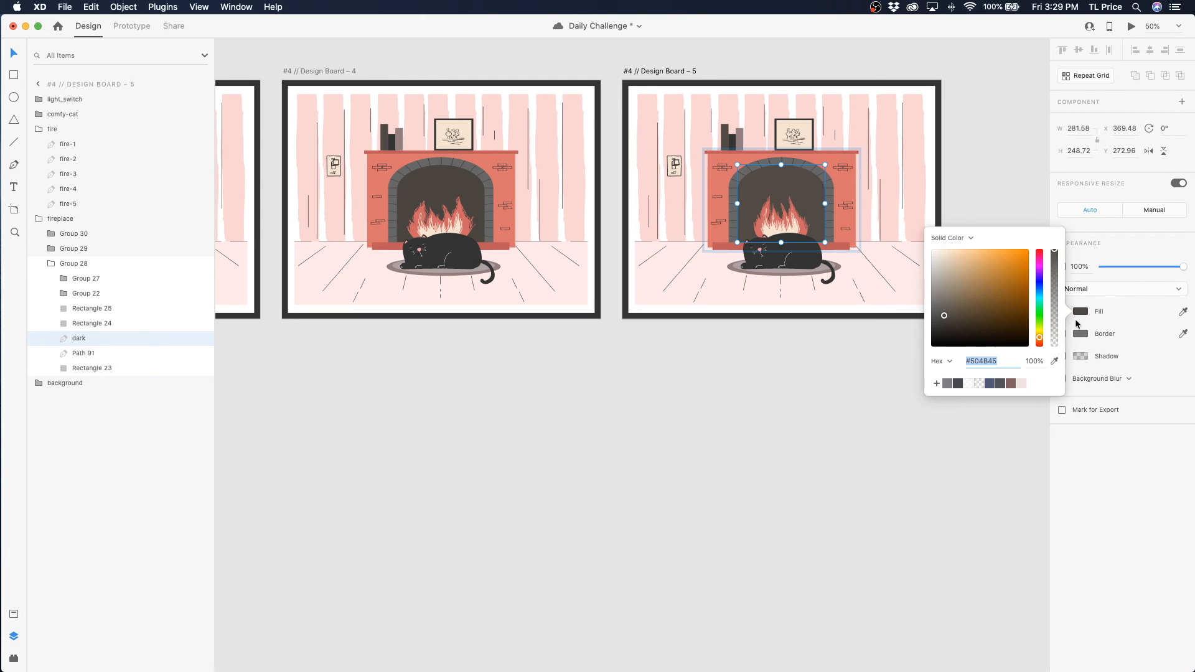
pyautogui.click(945, 318)
pyautogui.click(1039, 338)
pyautogui.click(733, 412)
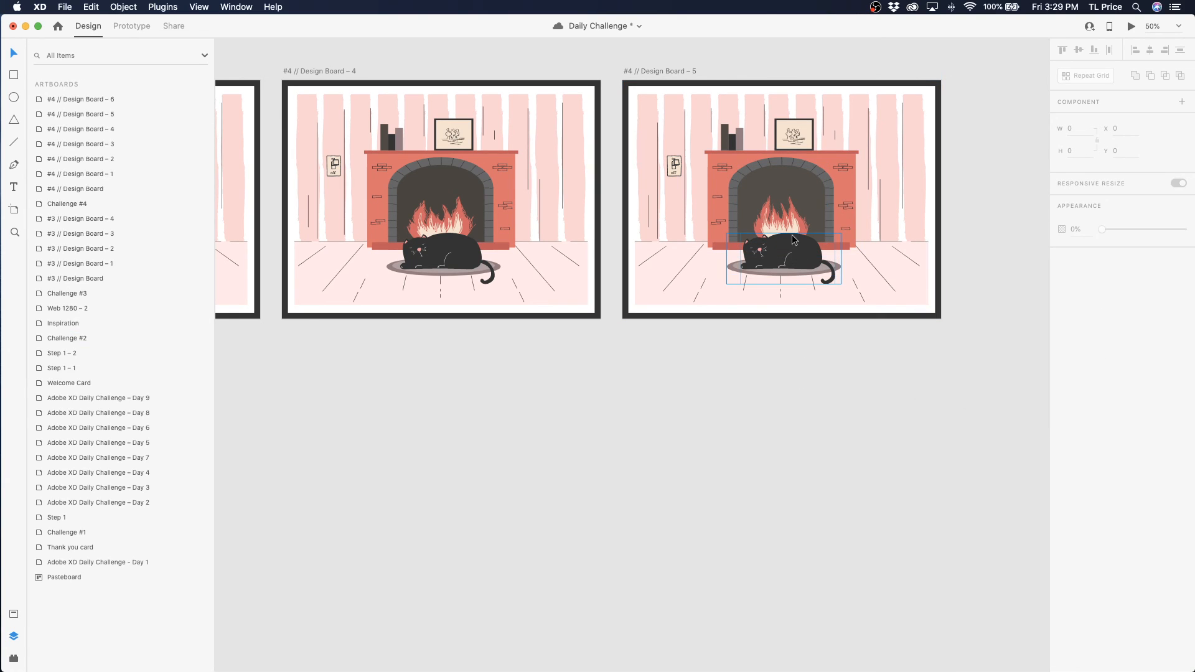
# Set the fill of the pale inner flame fire-1 on #4 // Design Board – 5 to #F6E7D2
pyautogui.click(15, 232)
pyautogui.moveTo(736, 204); pyautogui.dragTo(841, 255)
pyautogui.press('v')
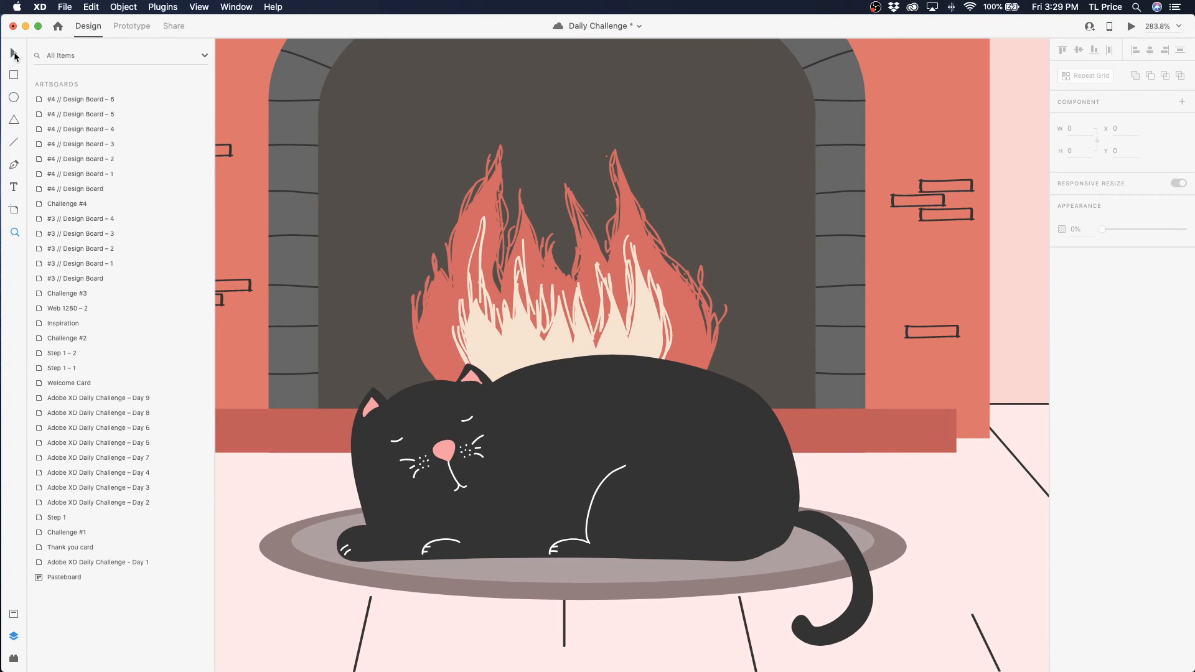
pyautogui.click(423, 284)
pyautogui.doubleClick(499, 331)
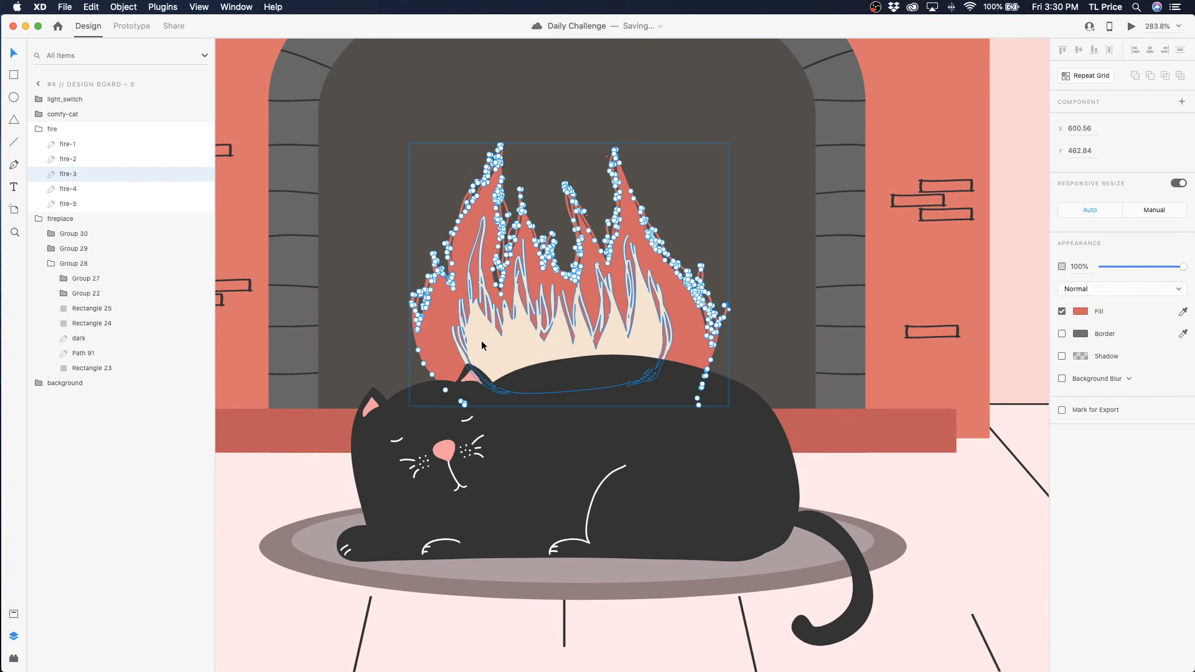
pyautogui.click(1079, 311)
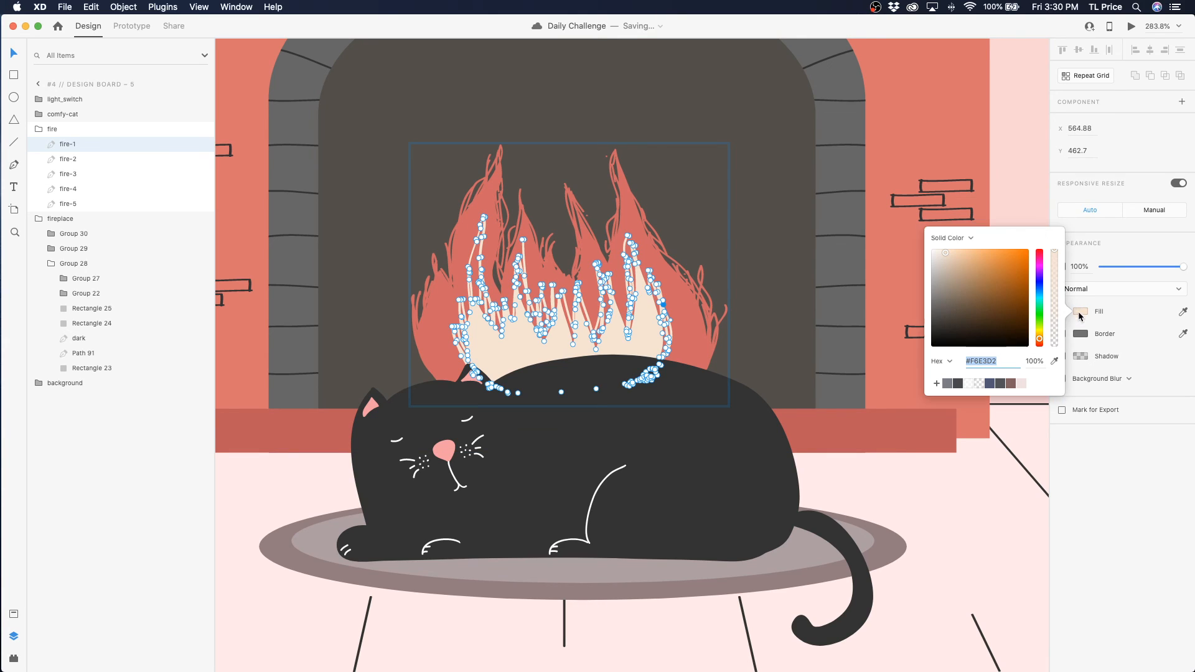
pyautogui.moveTo(1038, 337); pyautogui.dragTo(1037, 337)
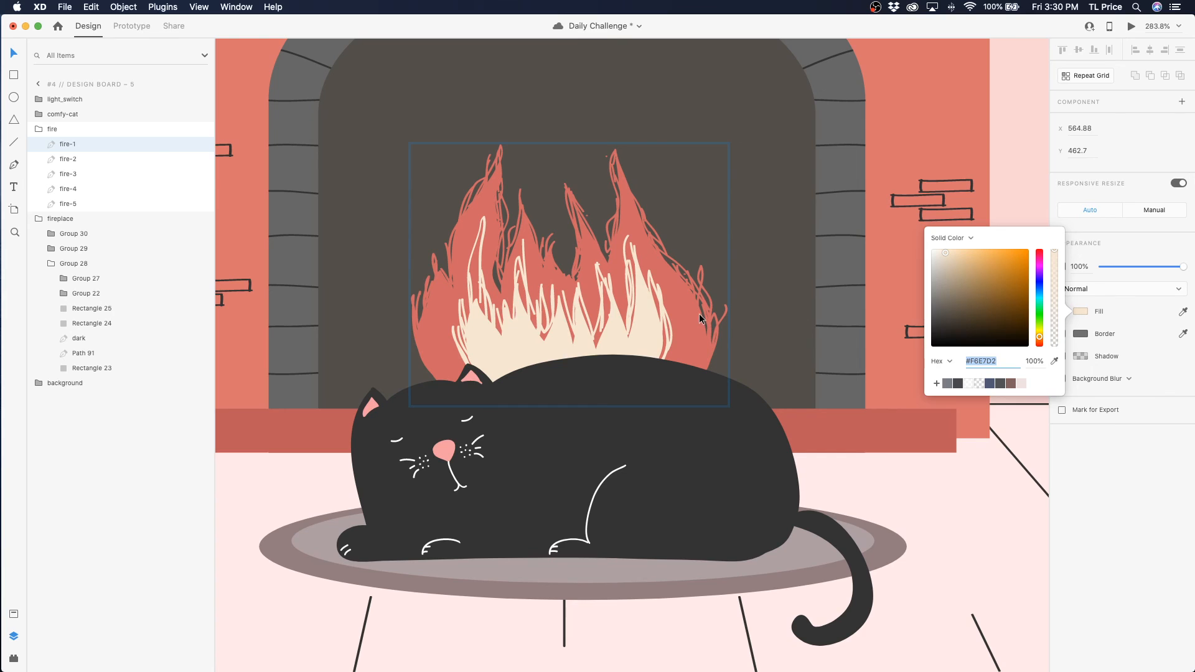
# Set the fill of the layers fire-2 through fire-5 on #4 // Design Board – 5 to #C95E5D
pyautogui.click(67, 173)
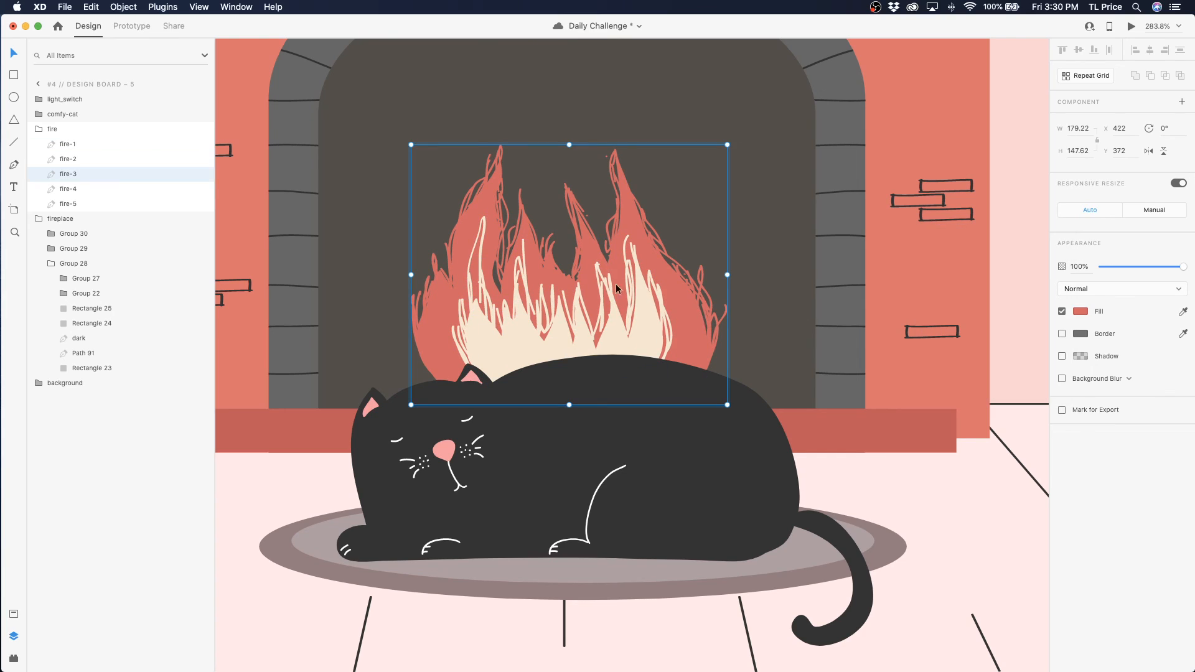
pyautogui.click(70, 158)
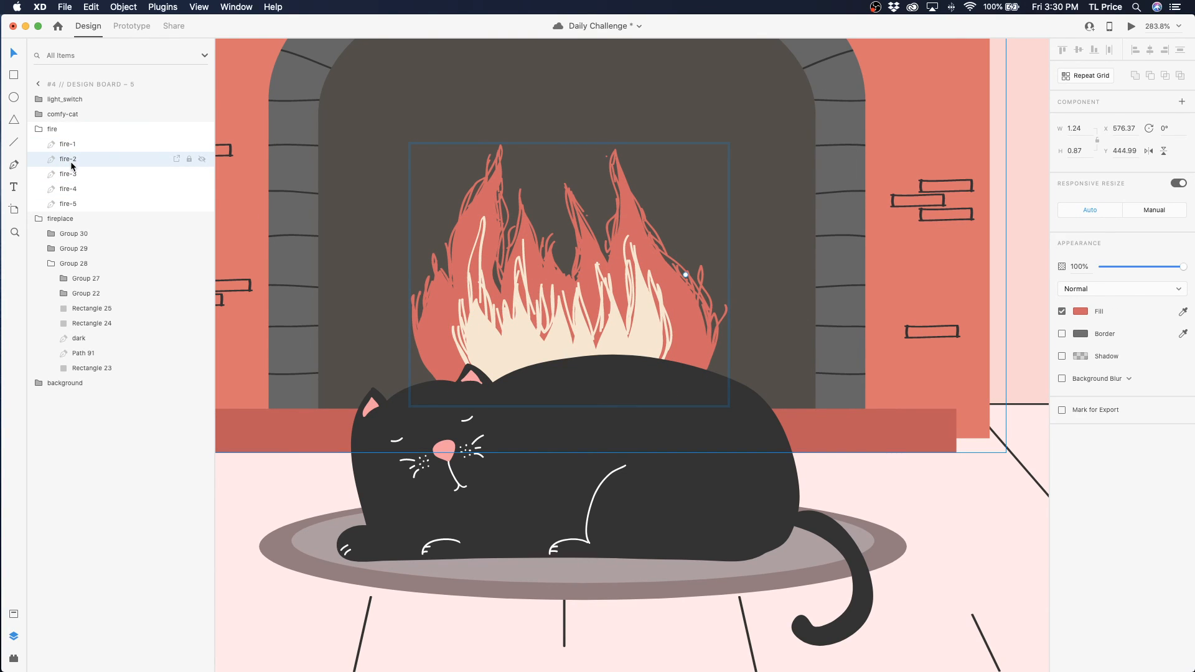
pyautogui.keyDown('shift'); pyautogui.click(72, 188); pyautogui.keyUp('shift')
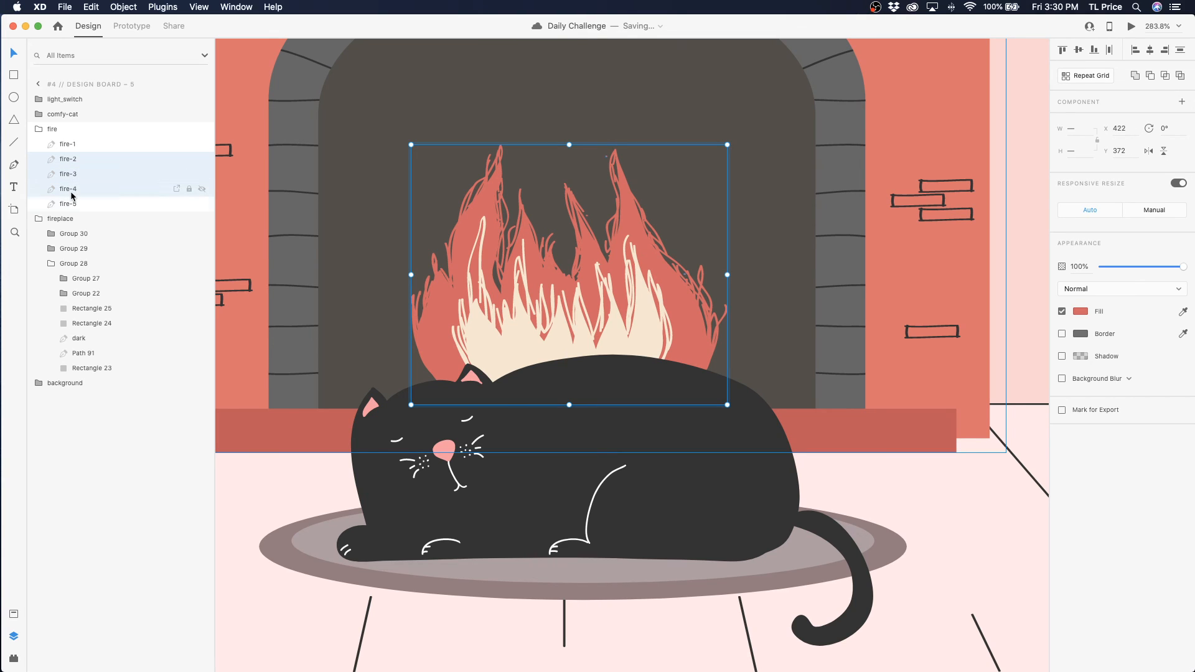
pyautogui.keyDown('shift'); pyautogui.click(72, 204); pyautogui.keyUp('shift')
pyautogui.click(1081, 312)
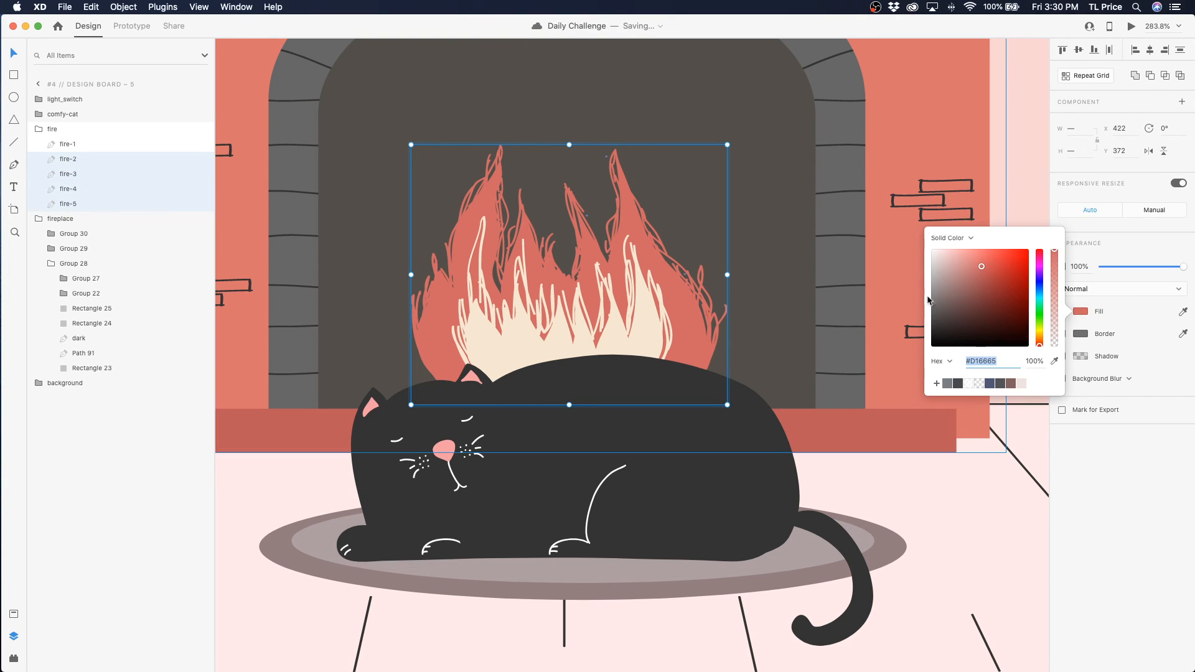
pyautogui.moveTo(983, 269); pyautogui.dragTo(984, 273)
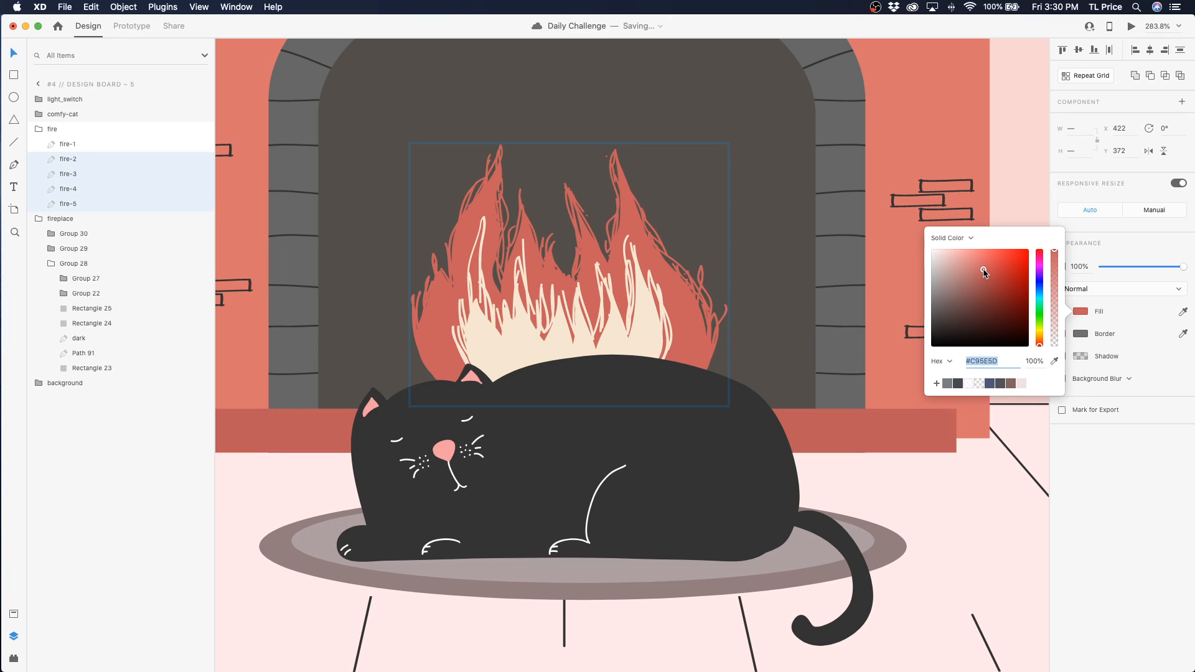
# Shift the fill of the large outer flame fire-3 on #4 // Design Board – 5 to a slightly more orange red
pyautogui.click(72, 174)
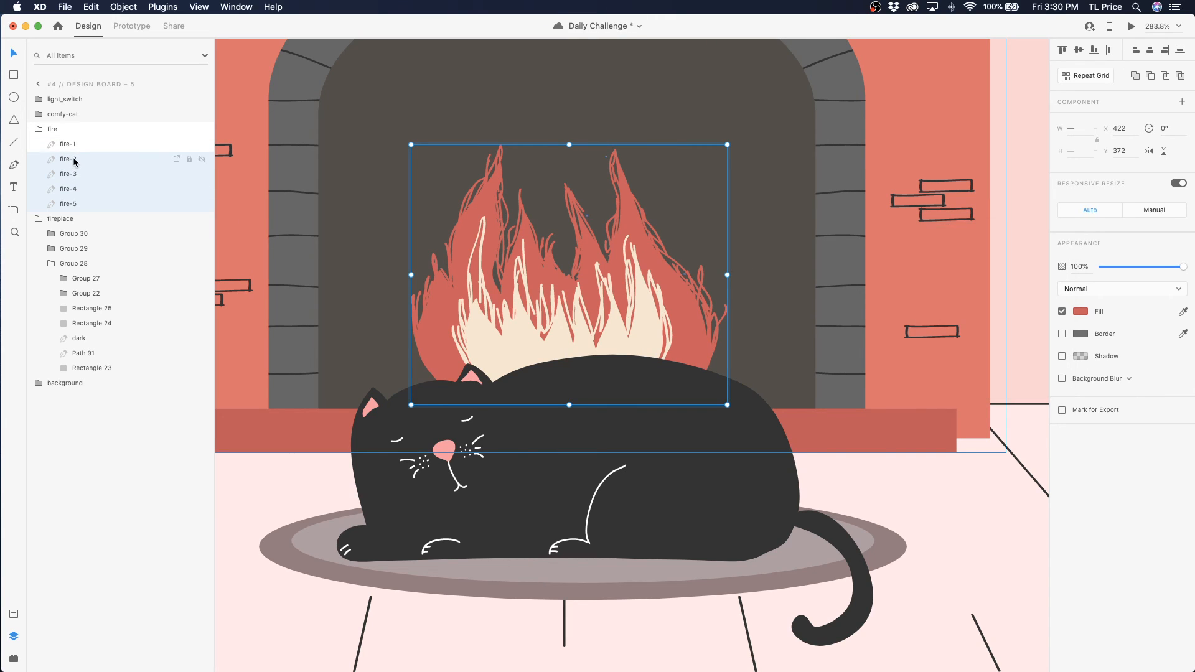
pyautogui.click(70, 173)
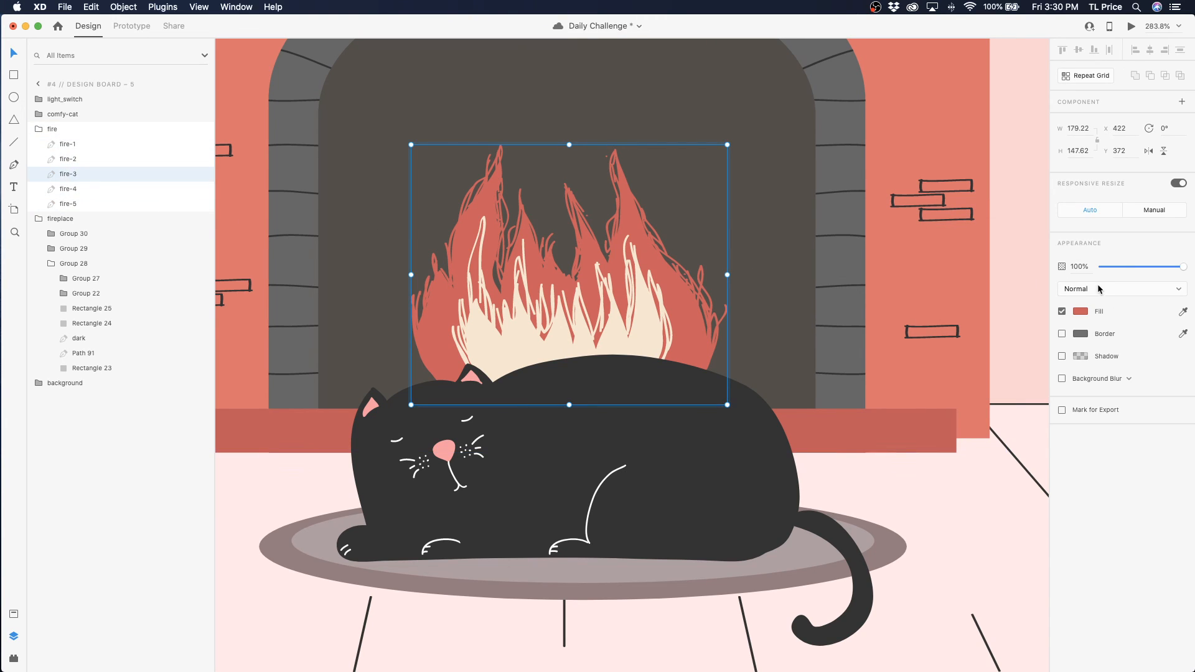
pyautogui.click(1079, 312)
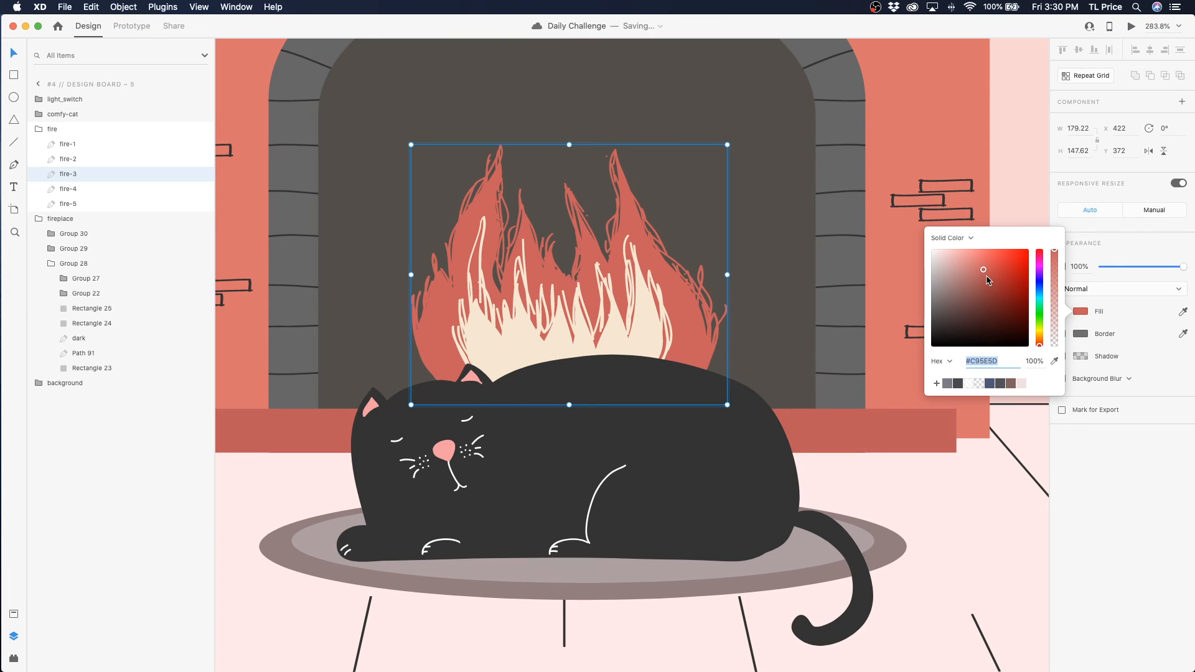
pyautogui.moveTo(987, 277); pyautogui.dragTo(982, 272)
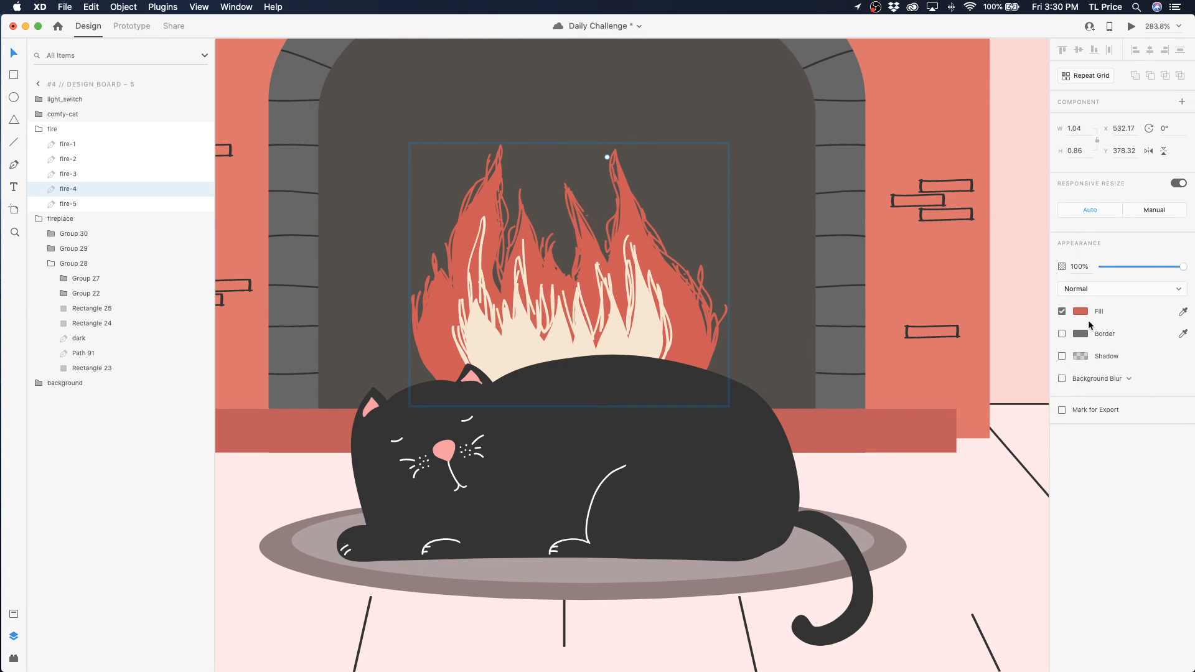
# Set the fill of fire-4 on #4 // Design Board – 5 to #C35150 and make fire-5 a slightly lighter red
pyautogui.click(1083, 312)
pyautogui.click(987, 276)
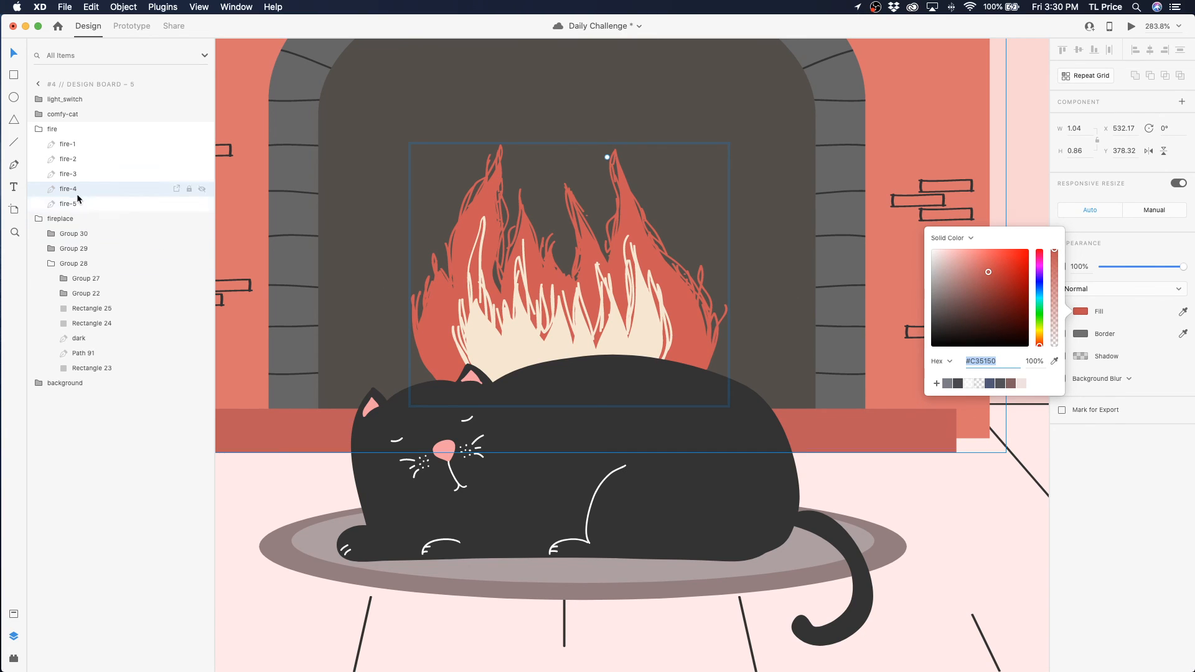
pyautogui.click(78, 203)
pyautogui.click(1081, 311)
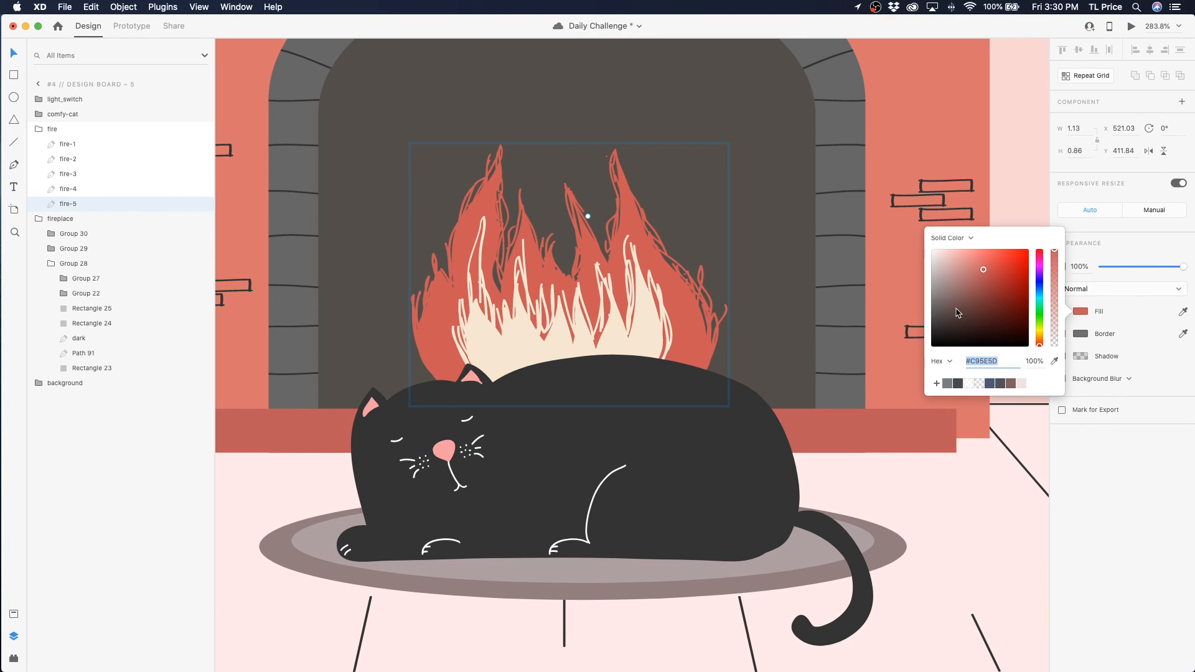
pyautogui.moveTo(983, 270); pyautogui.dragTo(980, 265)
pyautogui.click(975, 531)
# Set the fill of the layers fire-2 through fire-5 on #4 // Design Board – 4 to the orange #CB6445
pyautogui.press('super+0')
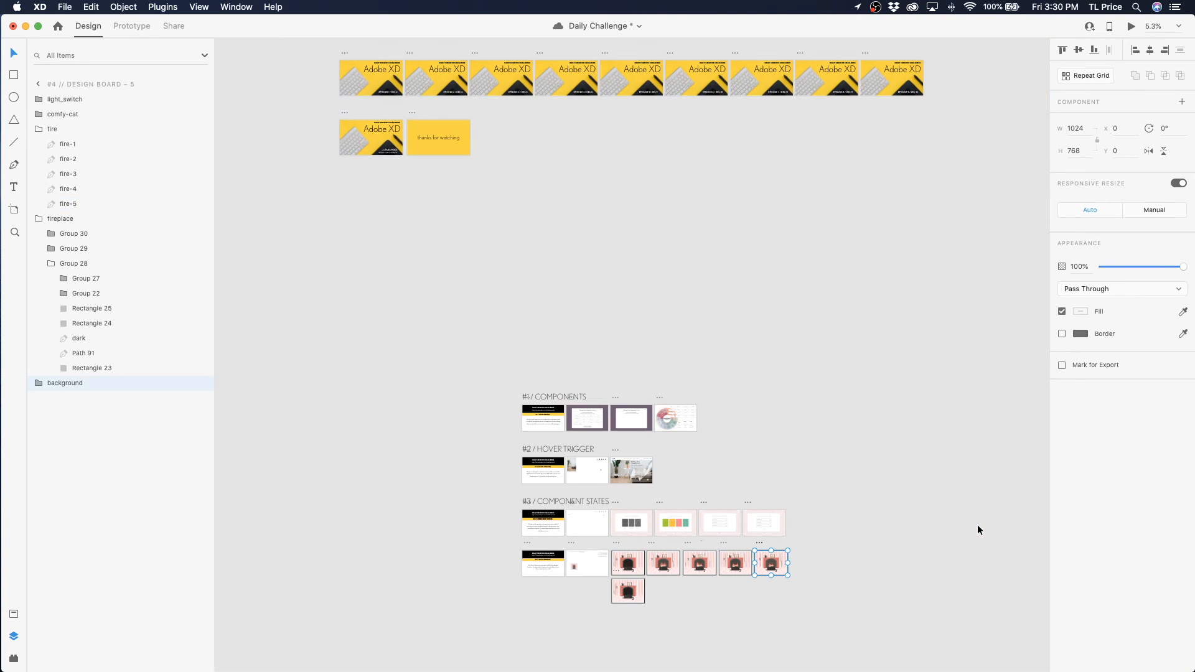
pyautogui.click(19, 232)
pyautogui.moveTo(714, 549); pyautogui.dragTo(757, 575)
pyautogui.moveTo(483, 318); pyautogui.dragTo(743, 512)
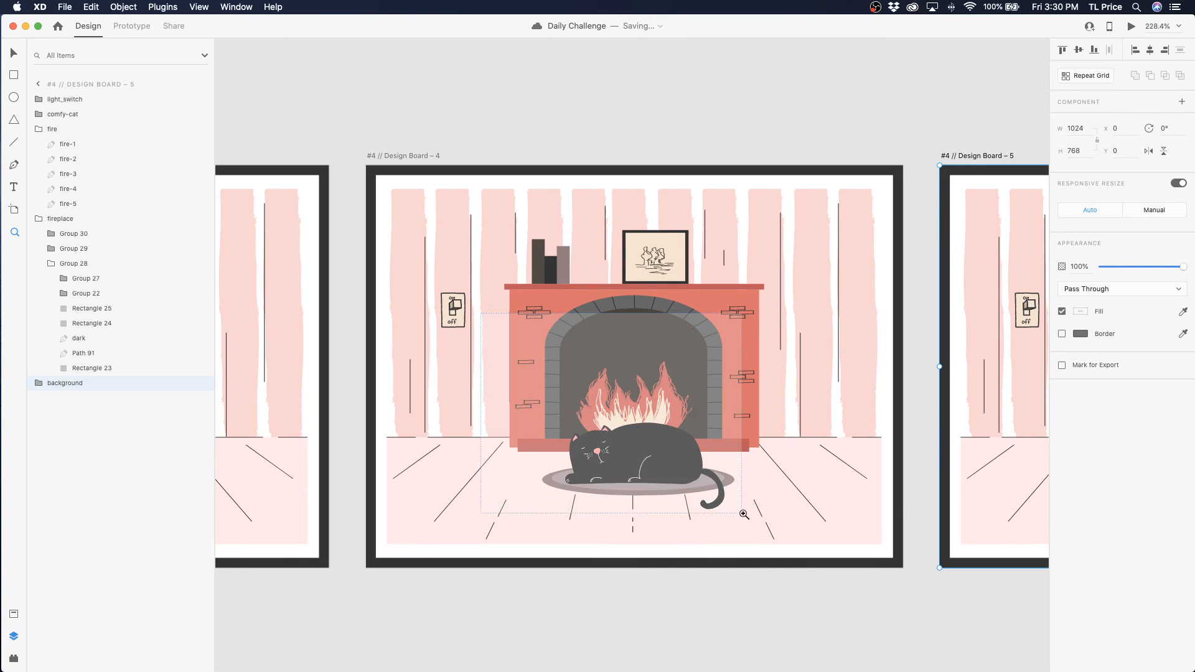
pyautogui.press('v')
pyautogui.click(106, 129)
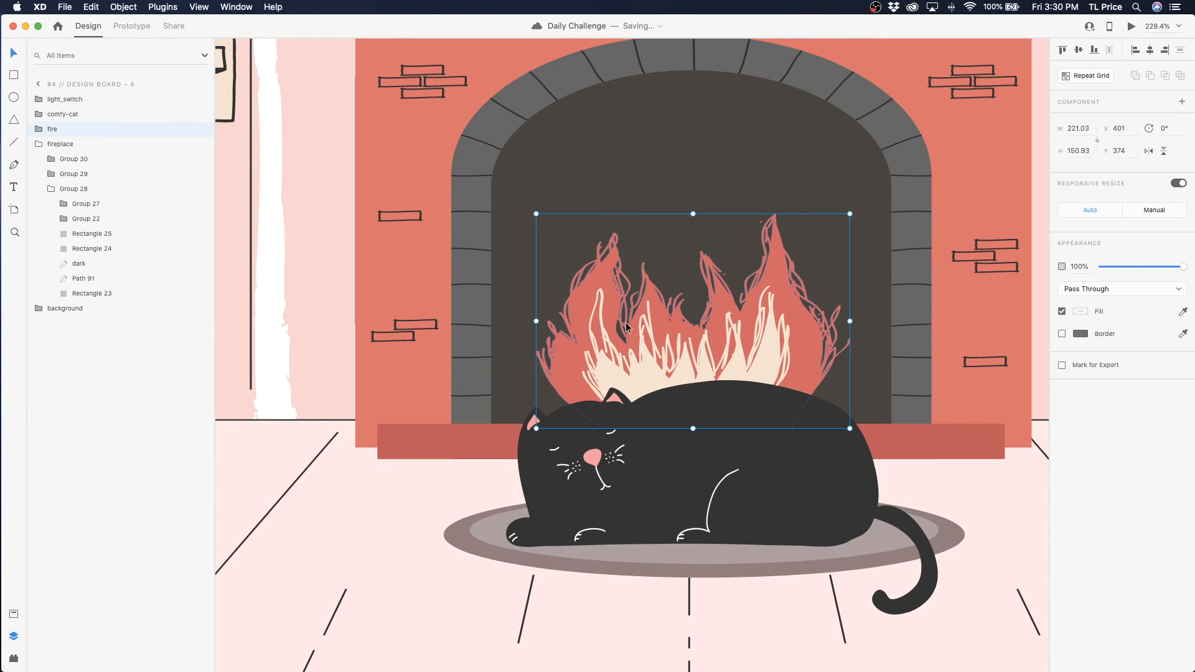
pyautogui.click(40, 130)
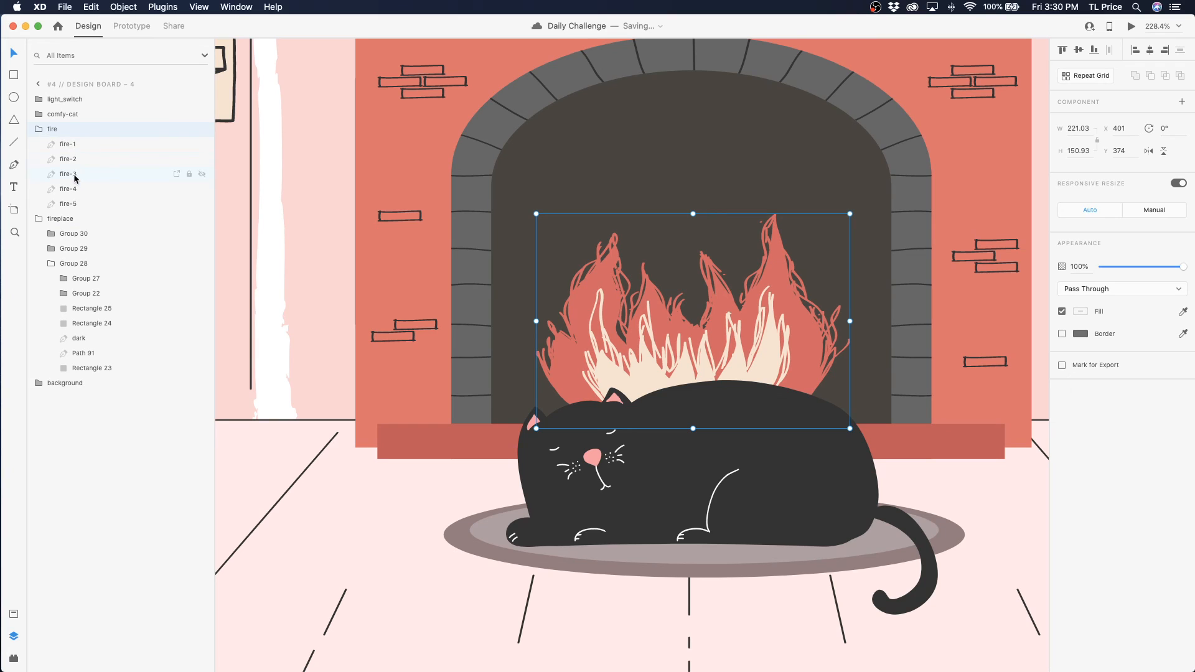
pyautogui.click(71, 201)
pyautogui.keyDown('shift'); pyautogui.click(69, 175); pyautogui.keyUp('shift')
pyautogui.keyDown('shift'); pyautogui.click(68, 160); pyautogui.keyUp('shift')
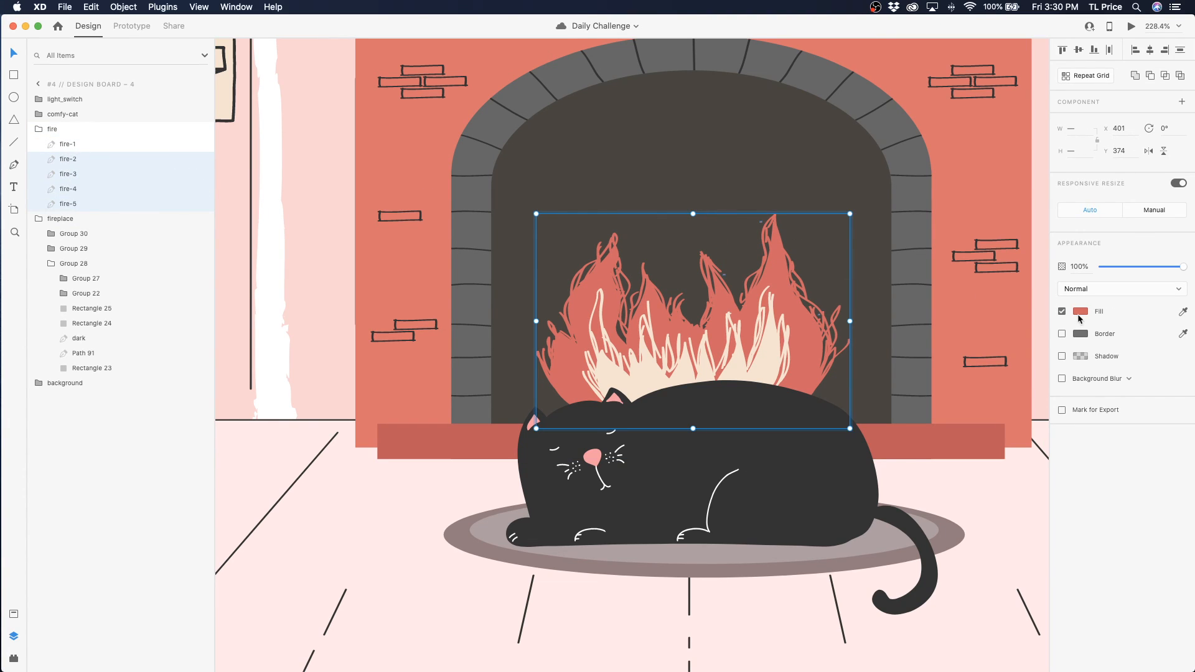
pyautogui.click(1080, 312)
pyautogui.moveTo(1041, 341); pyautogui.dragTo(1044, 353)
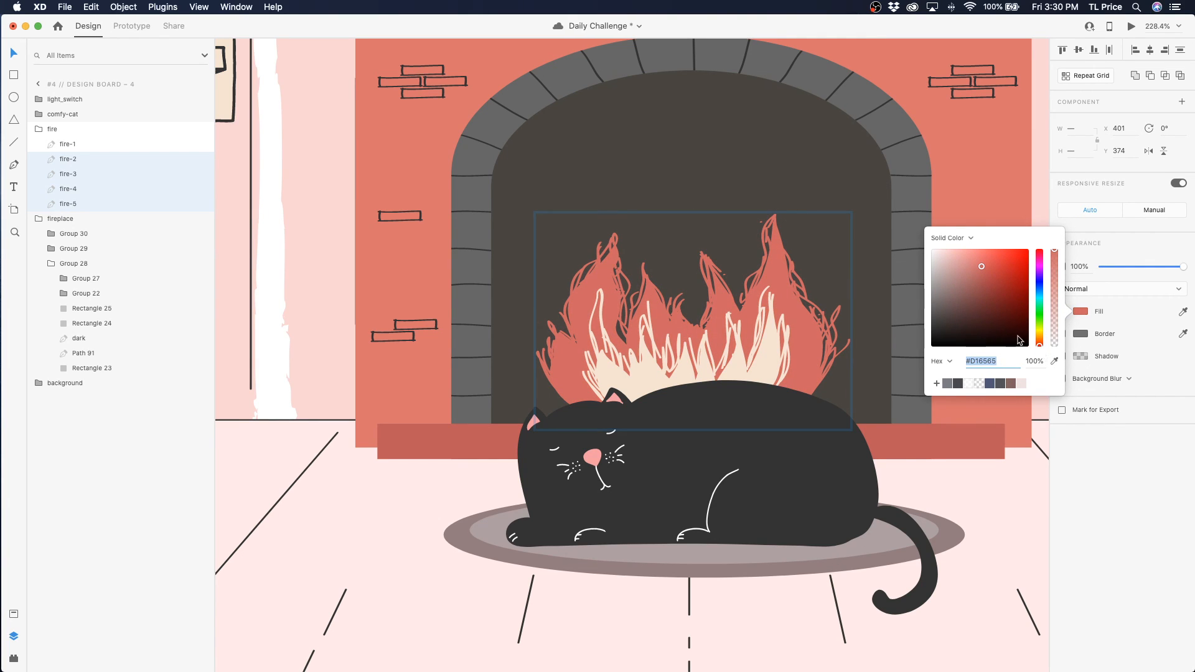
pyautogui.moveTo(983, 268); pyautogui.dragTo(986, 267)
pyautogui.moveTo(1039, 346); pyautogui.dragTo(1038, 343)
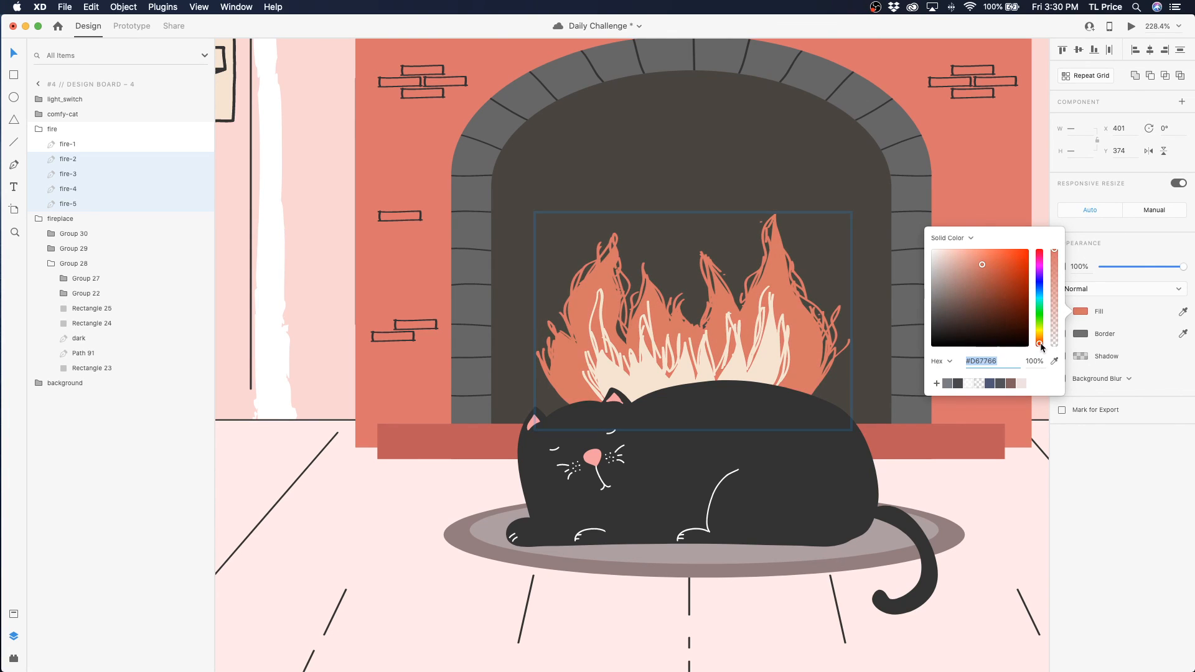
pyautogui.moveTo(983, 280); pyautogui.dragTo(996, 273)
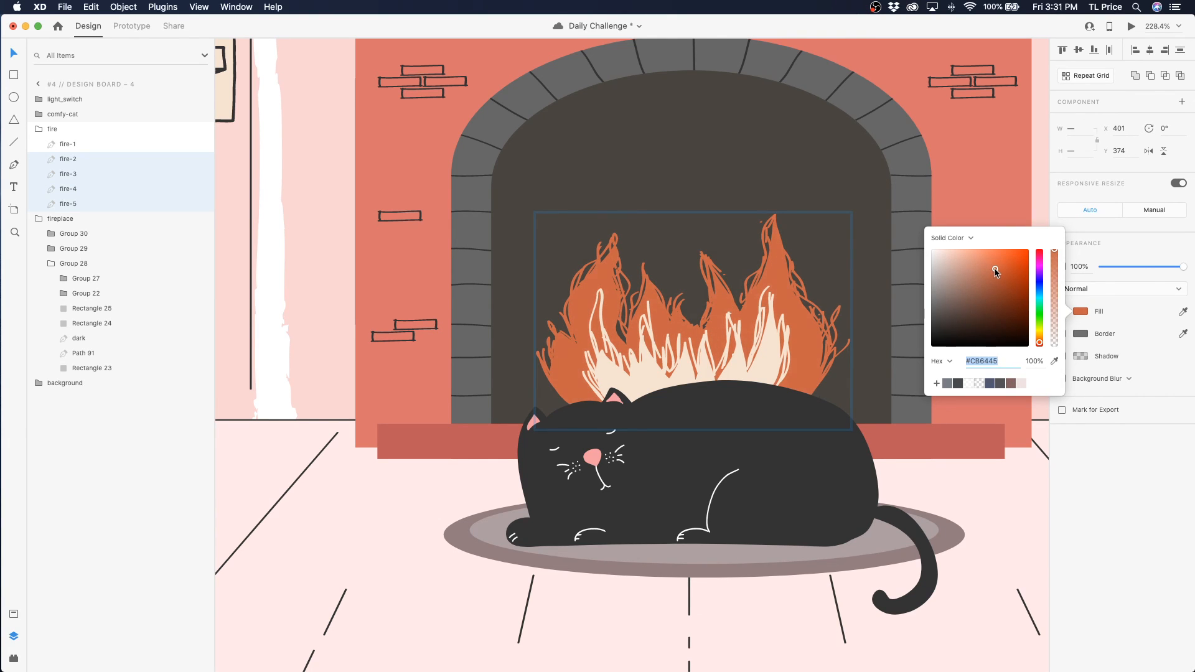
pyautogui.click(726, 365)
# View all the #4 // Design Board artboards together to compare their fire and firebox colours
pyautogui.press('super+0')
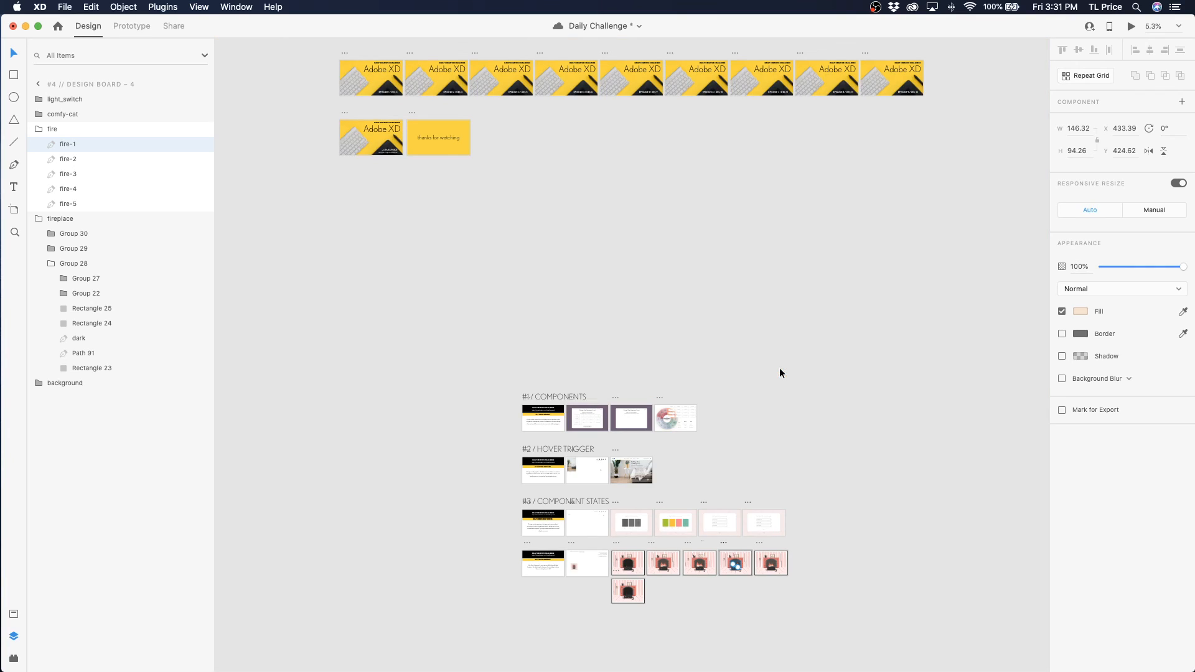
pyautogui.click(14, 232)
pyautogui.moveTo(601, 543); pyautogui.dragTo(763, 600)
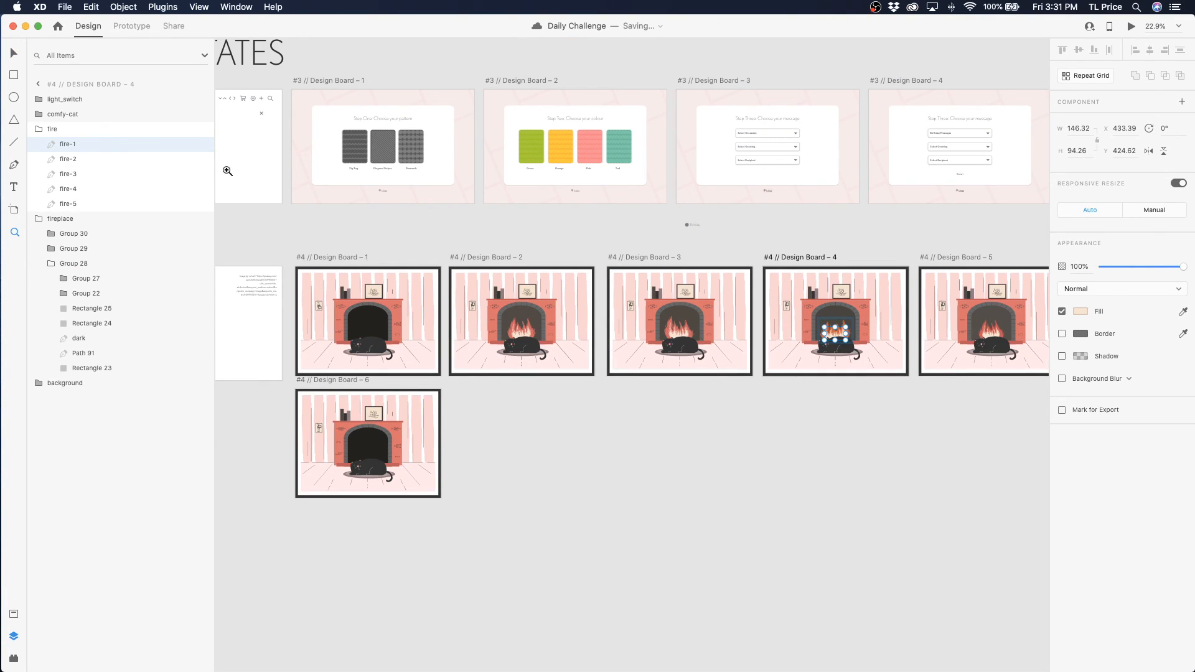
# Set the fill saturation of the layers fire-2 through fire-5 on #4 // Design Board – 3 to 55
pyautogui.click(13, 53)
pyautogui.doubleClick(676, 336)
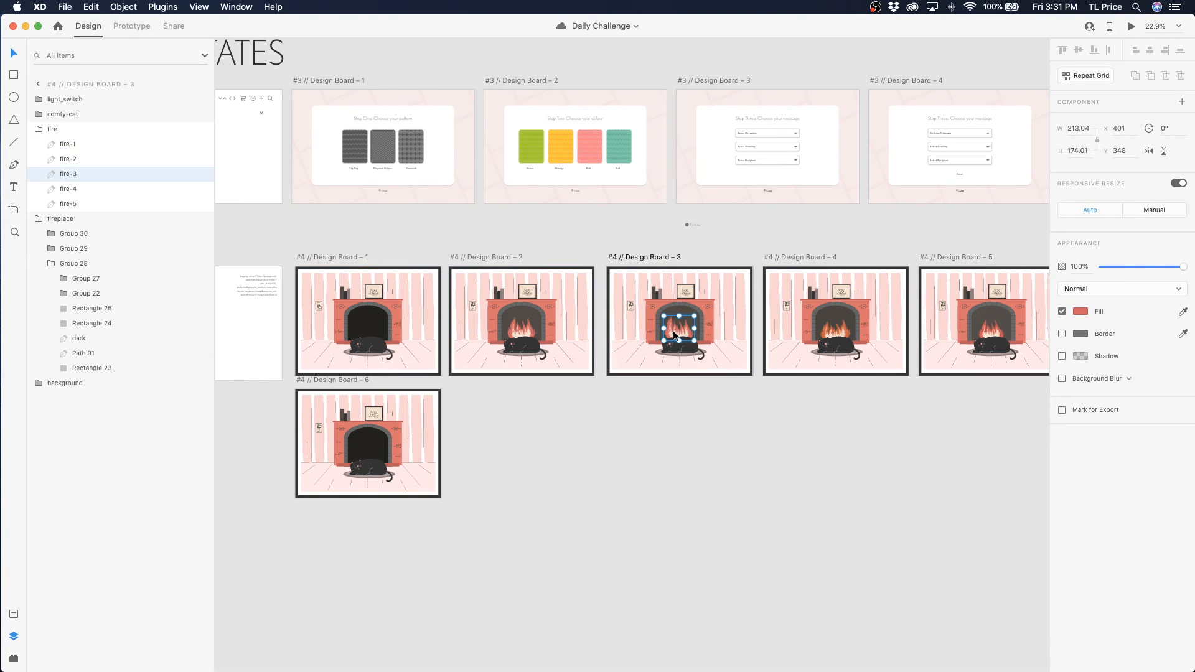
pyautogui.click(15, 232)
pyautogui.moveTo(583, 283); pyautogui.dragTo(774, 384)
pyautogui.moveTo(502, 271); pyautogui.dragTo(775, 444)
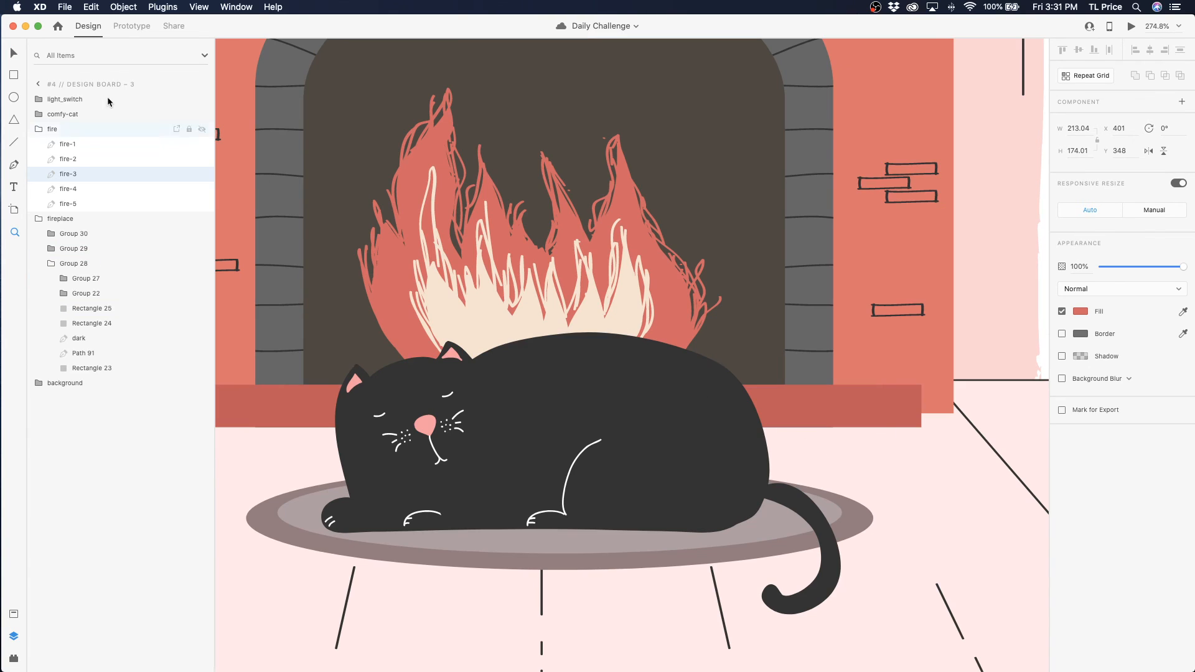
pyautogui.click(15, 53)
pyautogui.click(66, 159)
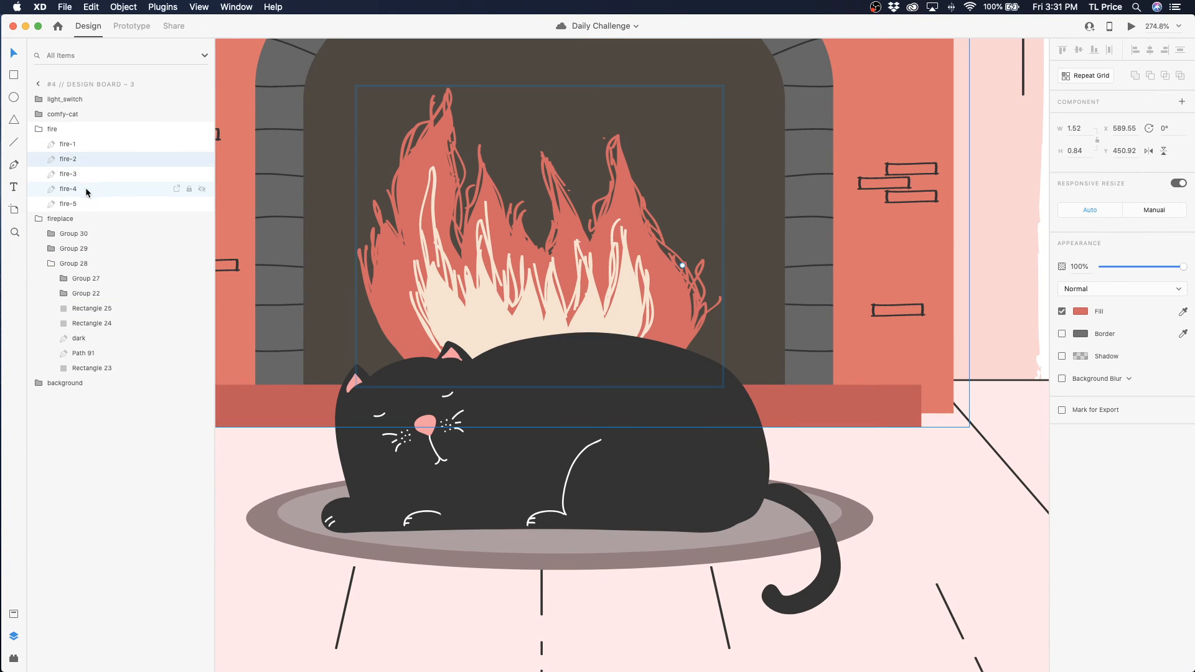
pyautogui.keyDown('shift'); pyautogui.click(68, 204); pyautogui.keyUp('shift')
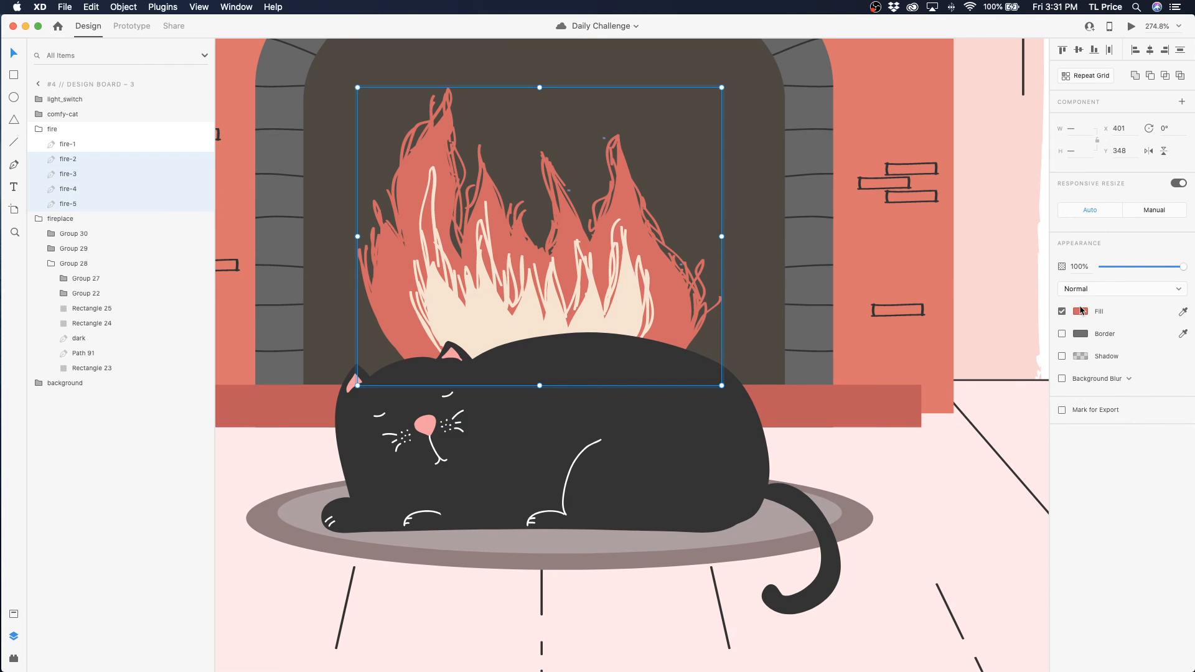
pyautogui.click(1081, 312)
pyautogui.click(949, 361)
pyautogui.click(941, 382)
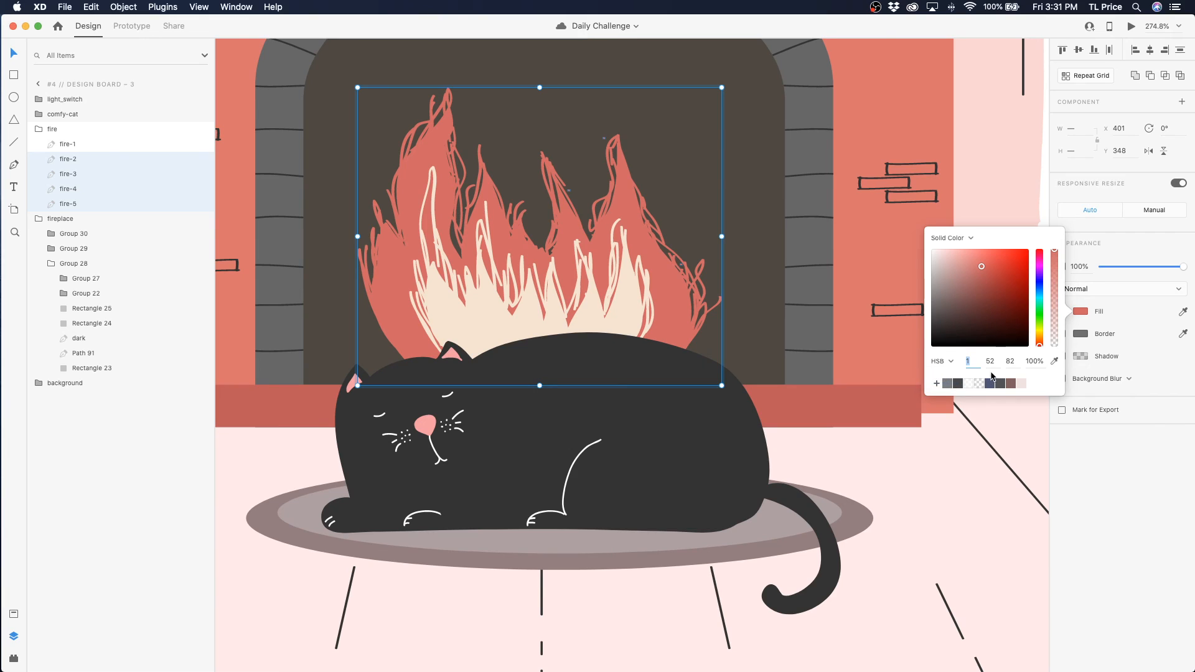
pyautogui.click(991, 361)
pyautogui.press('Up')
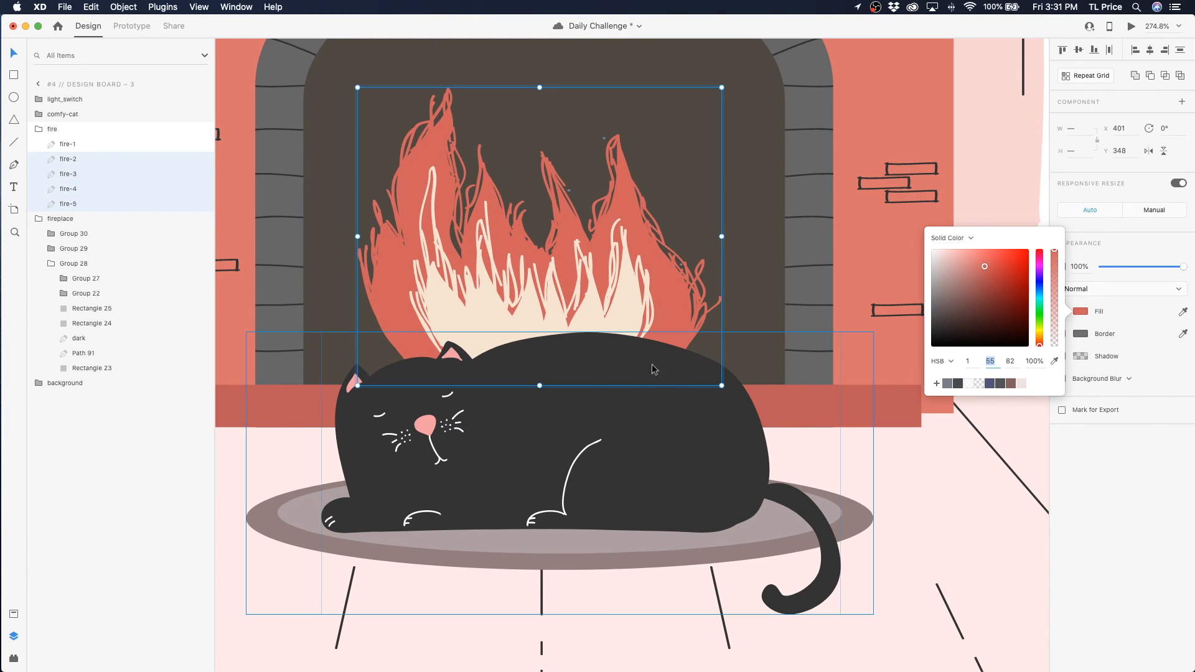
# Shift the fill hue of the inner flame fire-1 on #4 // Design Board – 3 slightly towards yellow
pyautogui.click(554, 322)
pyautogui.click(1087, 318)
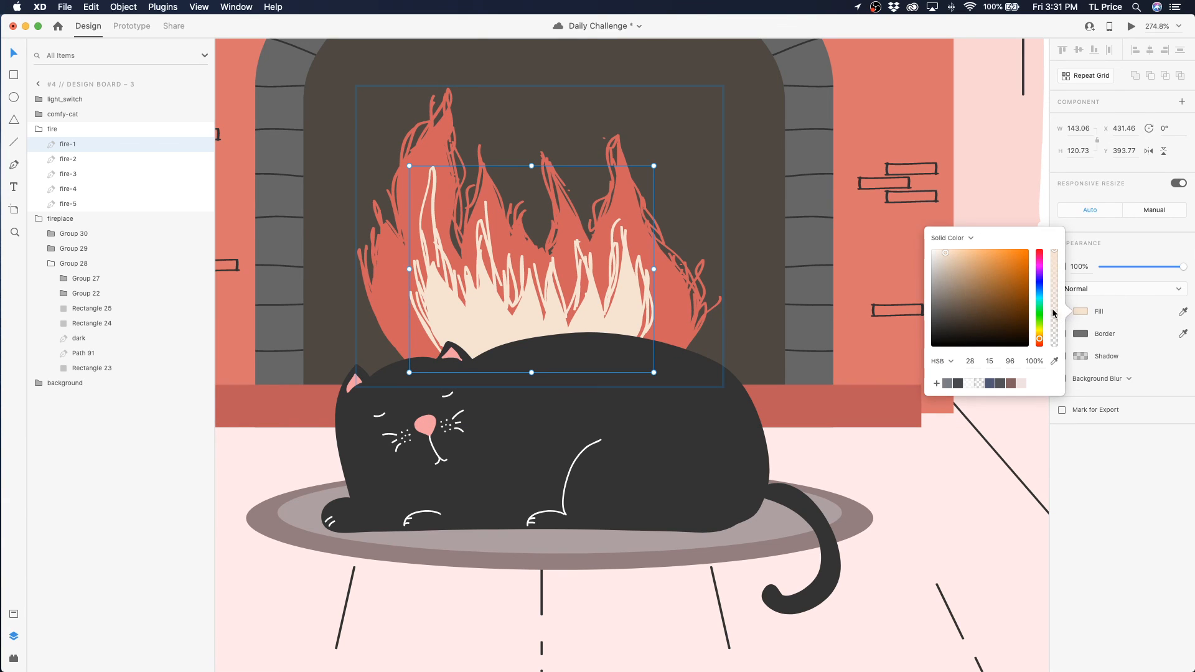
pyautogui.moveTo(1043, 343); pyautogui.dragTo(1043, 341)
pyautogui.click(901, 441)
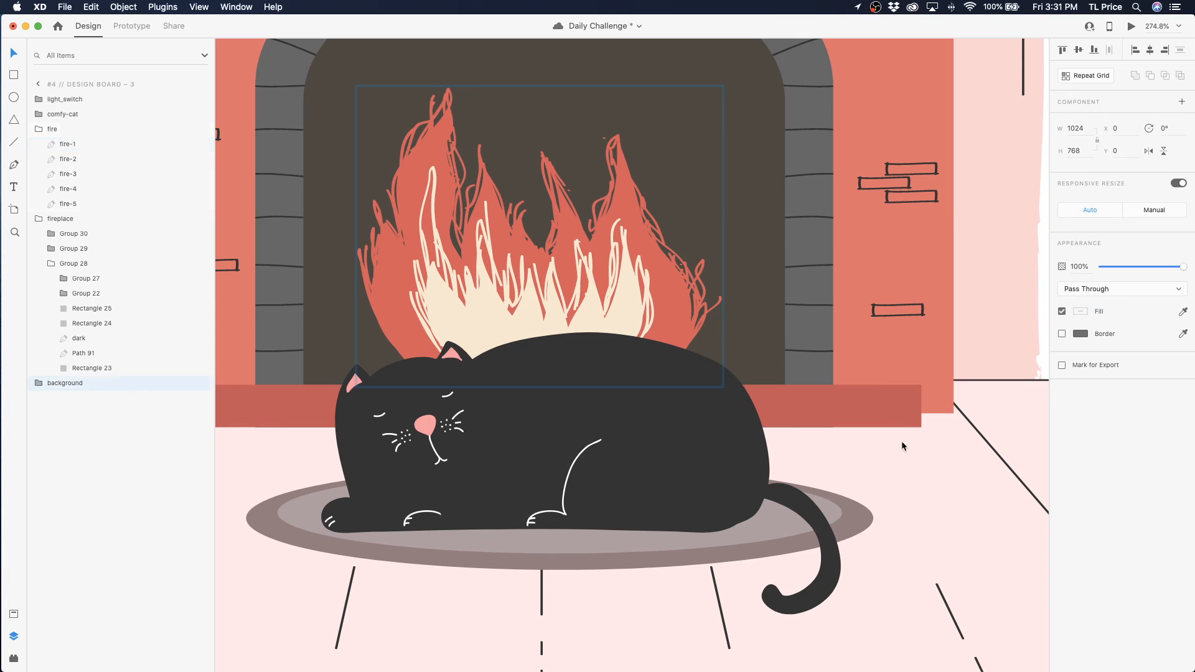
# Set the duration of the timed Auto-Animate from #4 // Design Board – 2 to #4 // Design Board – 3 to 1 s
pyautogui.press('super+0')
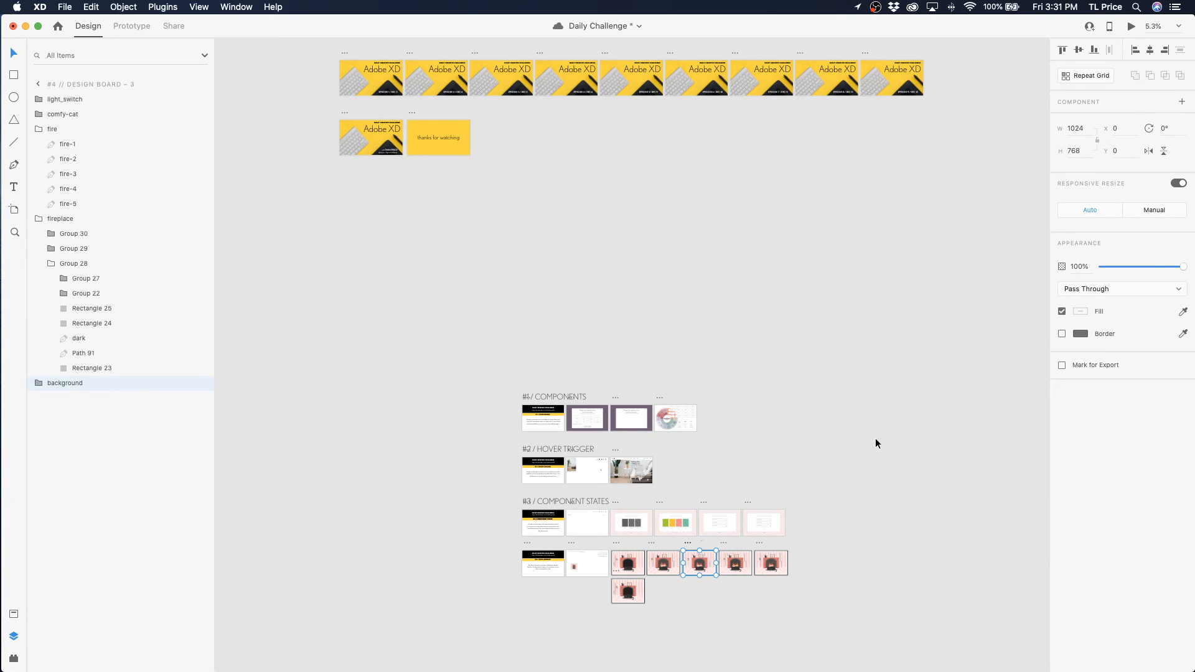
pyautogui.moveTo(607, 549); pyautogui.dragTo(672, 588)
pyautogui.press('v')
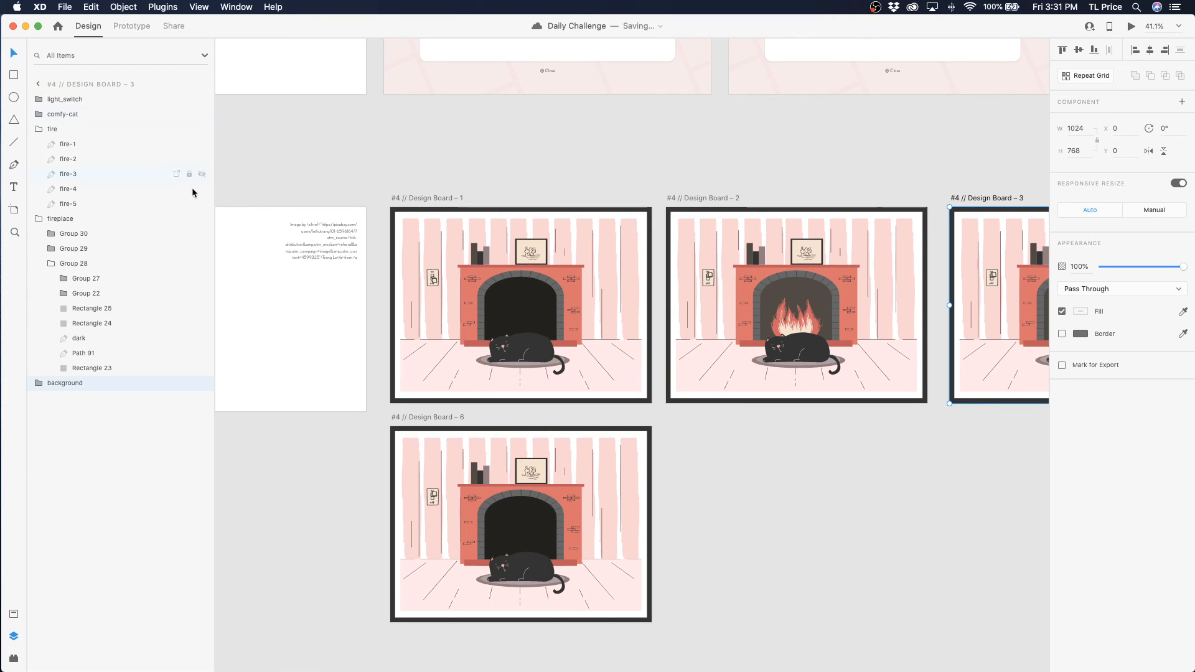
pyautogui.click(722, 198)
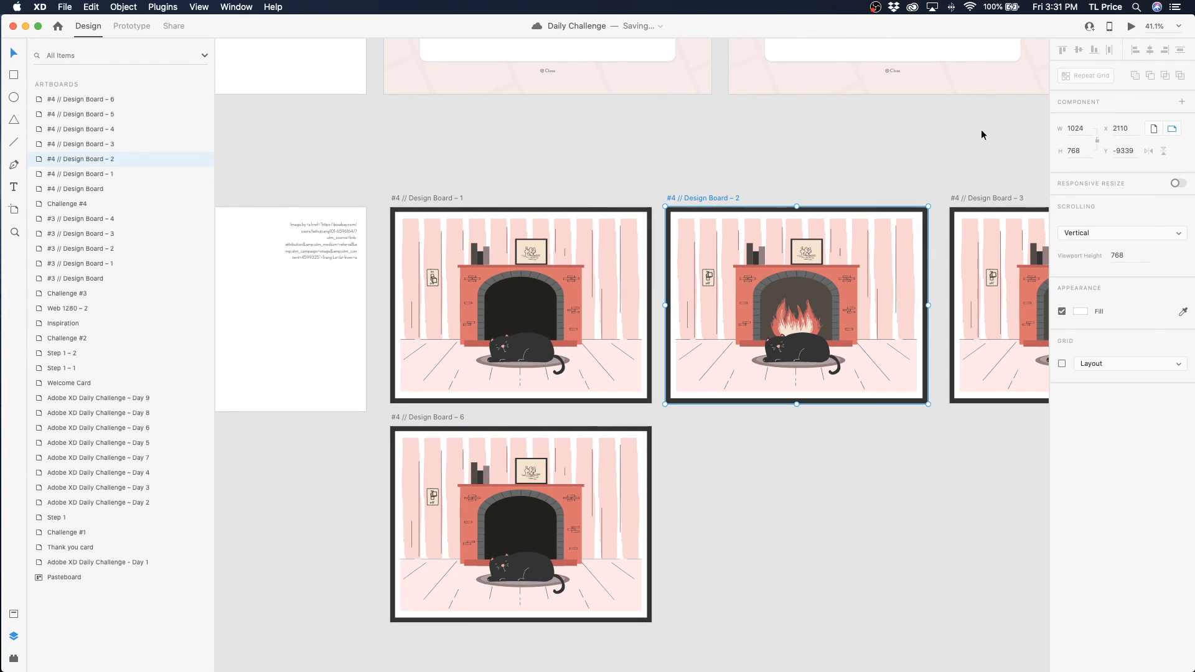
pyautogui.click(132, 25)
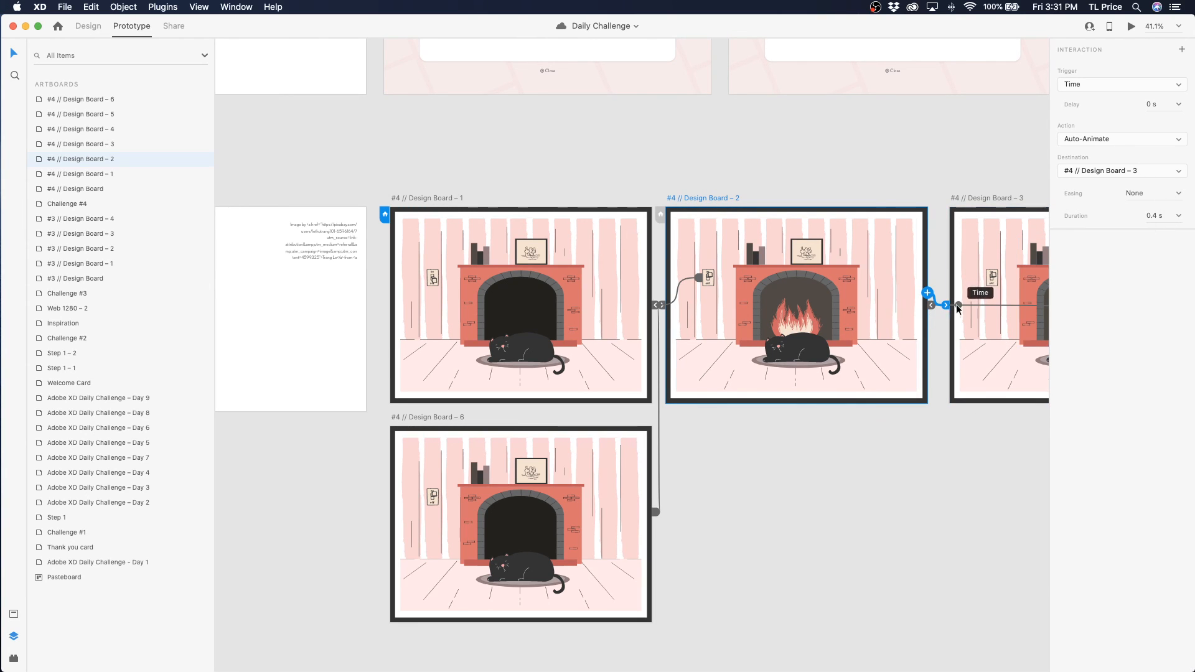
pyautogui.click(1178, 215)
pyautogui.click(1156, 275)
# Check the timed link from #4 // Design Board – 5 and the light-switch link on #4 // Design Board – 1, and save the document
pyautogui.hscroll(2, 849, 323)
pyautogui.hscroll(5, 848, 323)
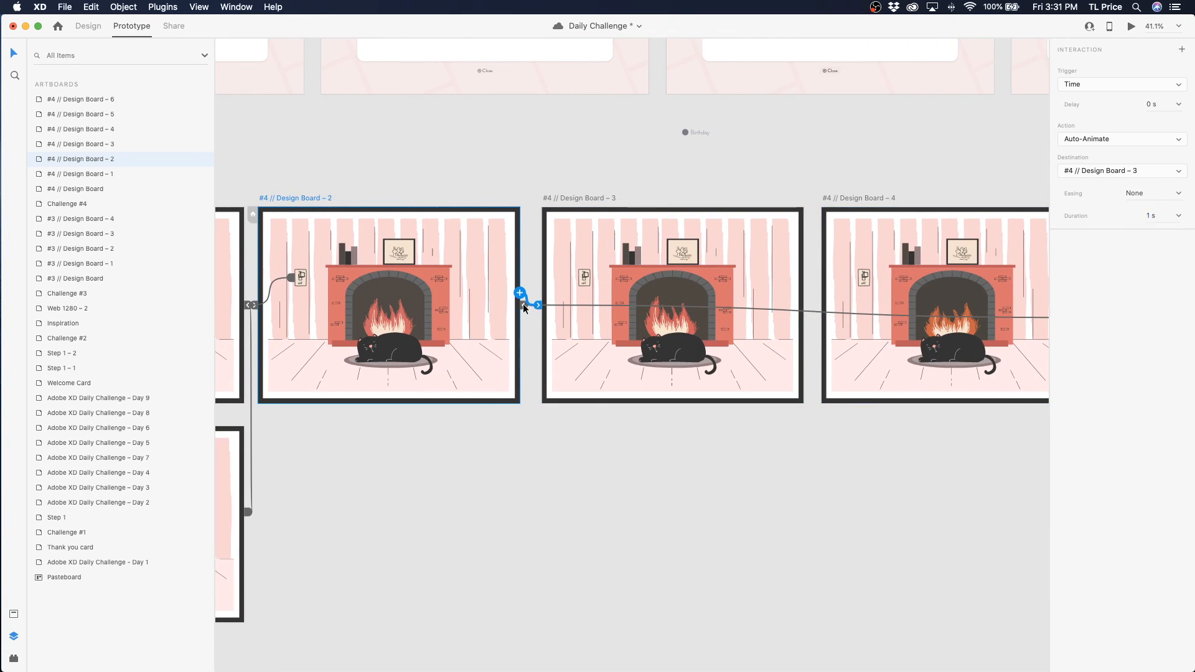
pyautogui.click(522, 304)
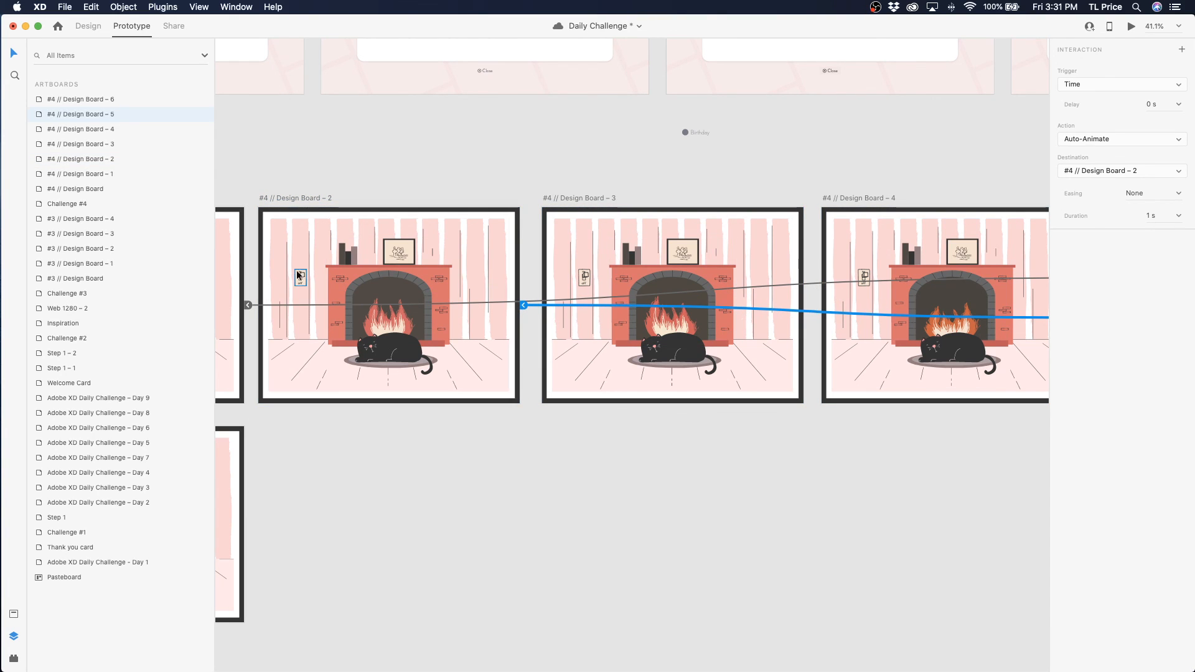
pyautogui.hscroll(-5, 421, 236)
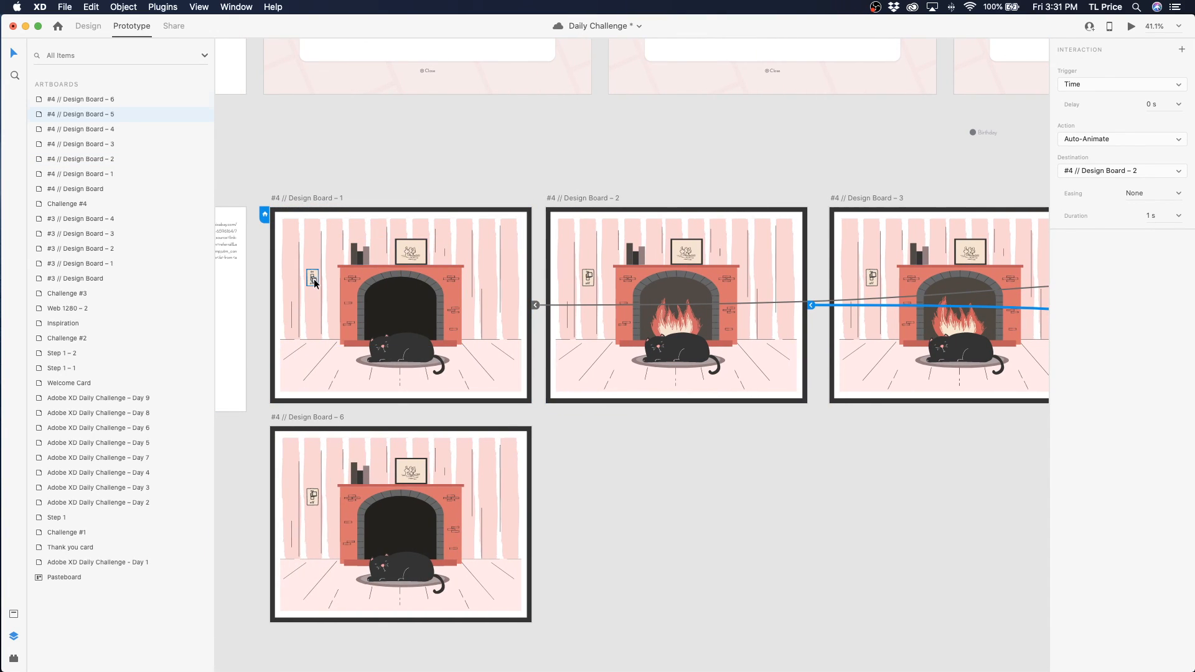
pyautogui.click(314, 280)
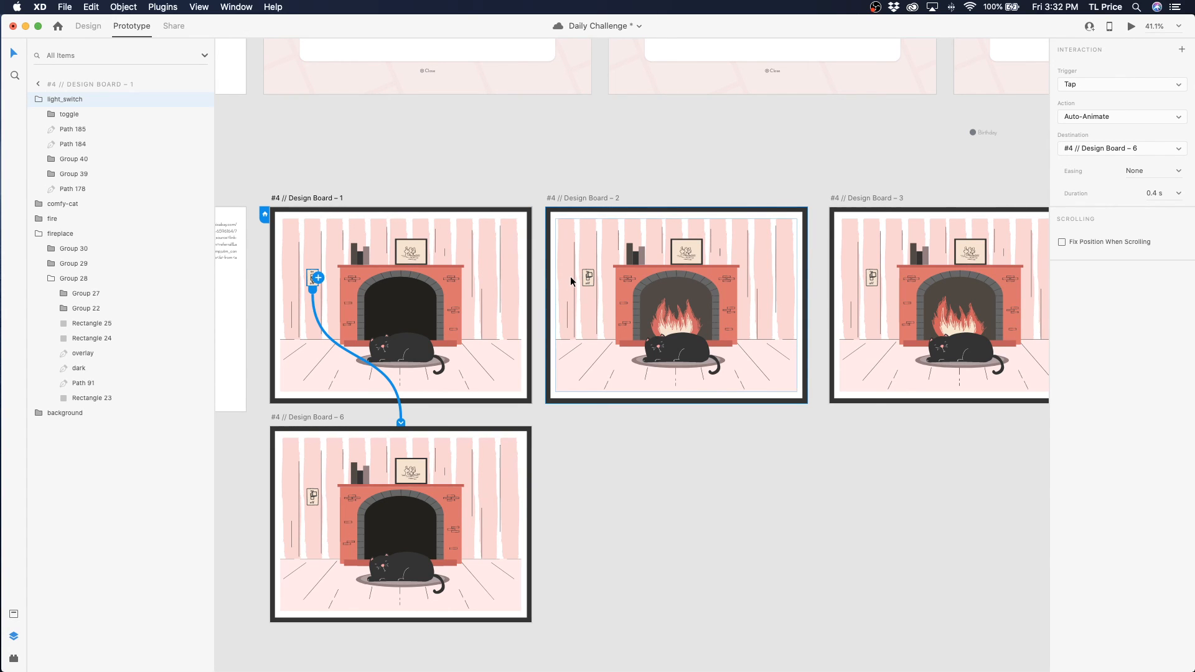
pyautogui.press('super+s')
# Duplicate the artboard #4 // Design Board – 6 and place the copy directly below the original
pyautogui.hscroll(-10, 564, 306)
pyautogui.scroll(-3, 552, 428)
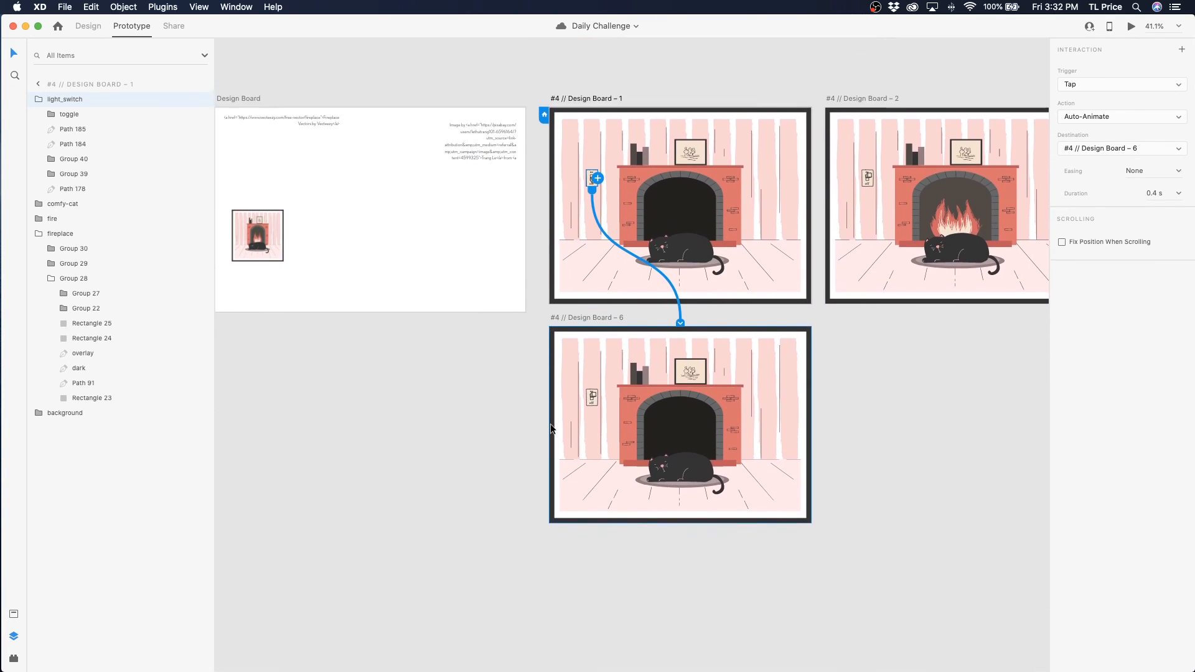
pyautogui.scroll(-4, 551, 428)
pyautogui.click(591, 201)
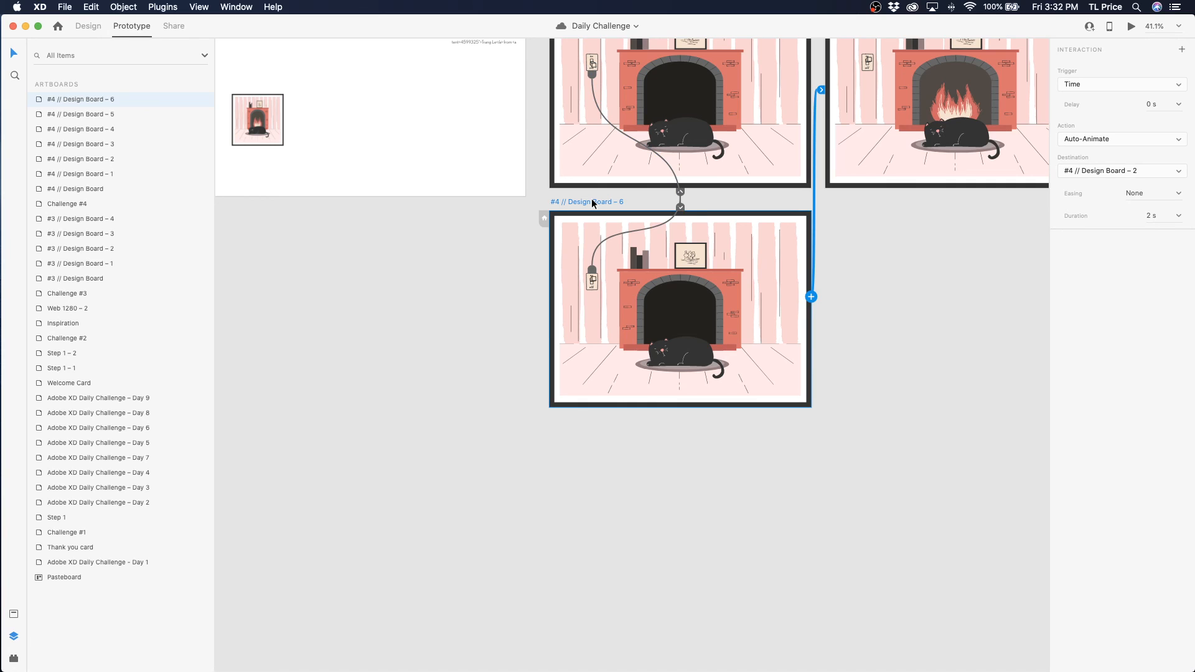
pyautogui.press('super+d')
pyautogui.moveTo(534, 250); pyautogui.dragTo(294, 450)
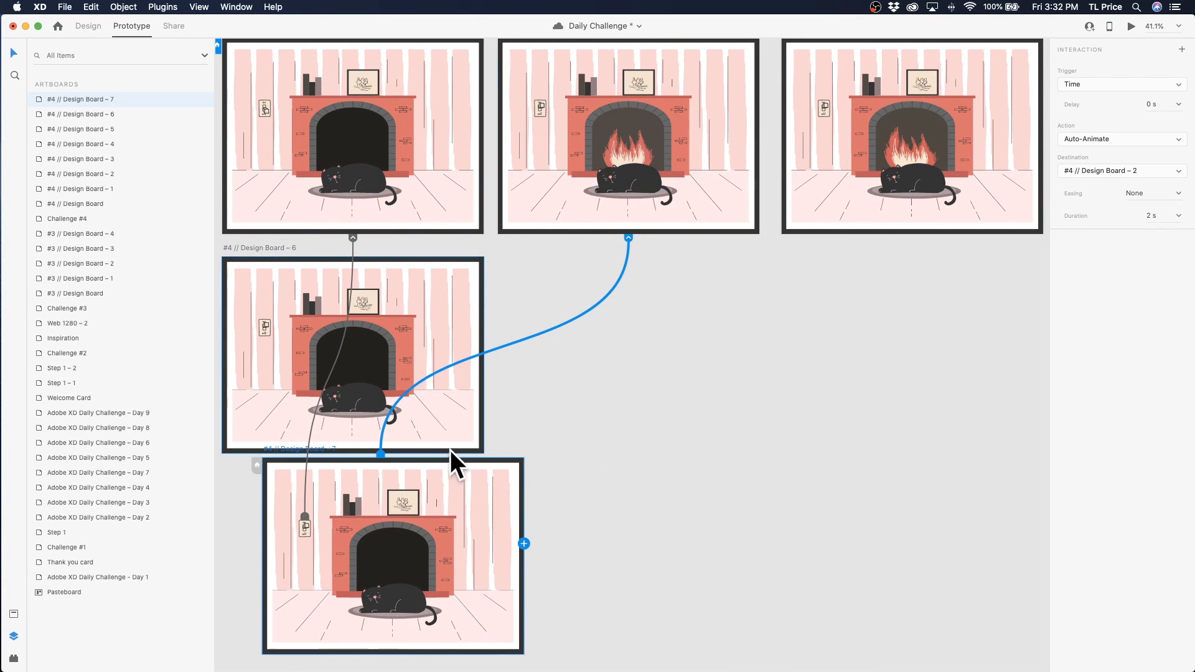
pyautogui.hscroll(-10, 781, 453)
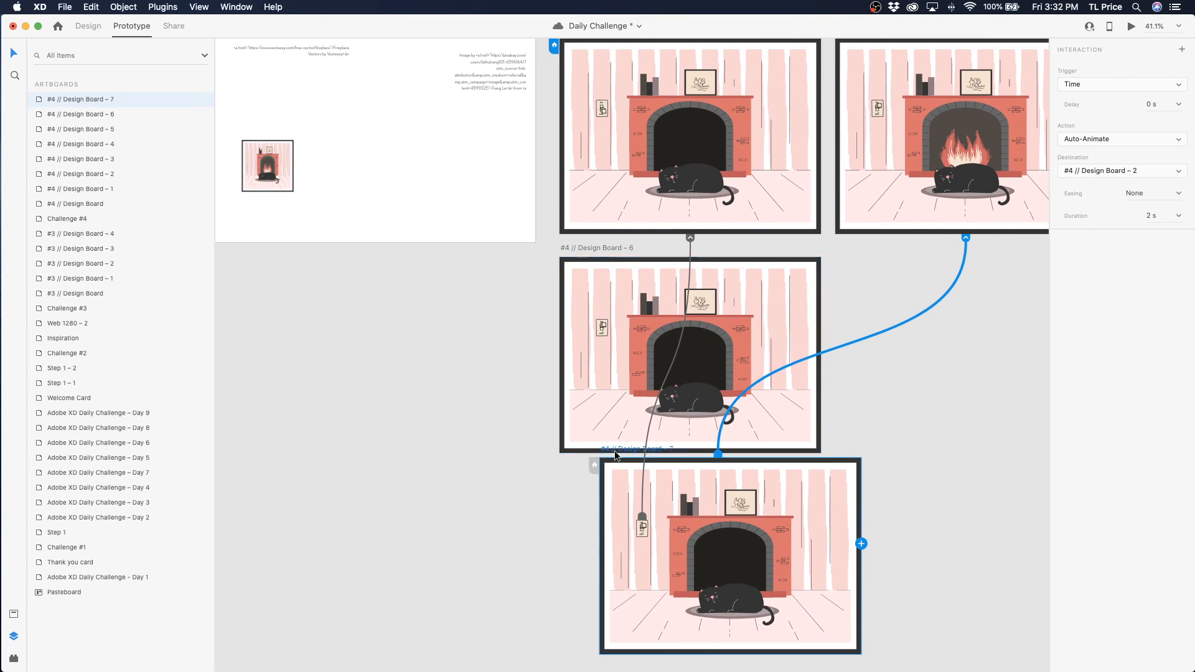
pyautogui.moveTo(616, 456); pyautogui.dragTo(578, 478)
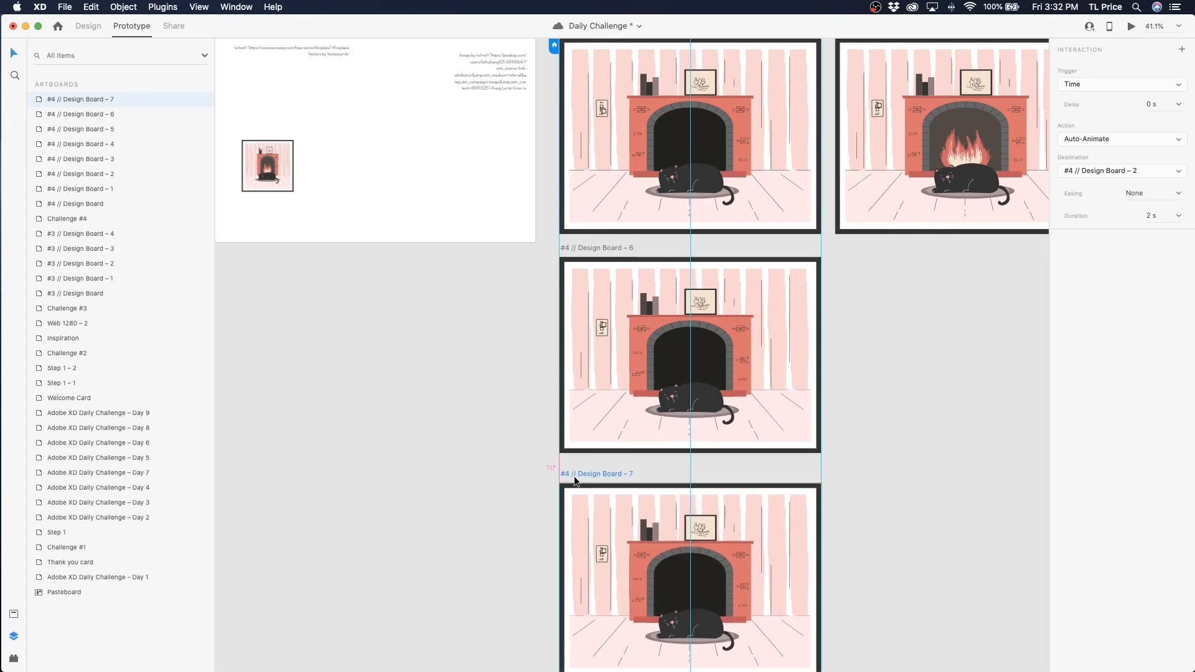
# Redirect the timed Auto-Animate of #4 // Design Board – 7 to #4 // Design Board – 1
pyautogui.click(609, 550)
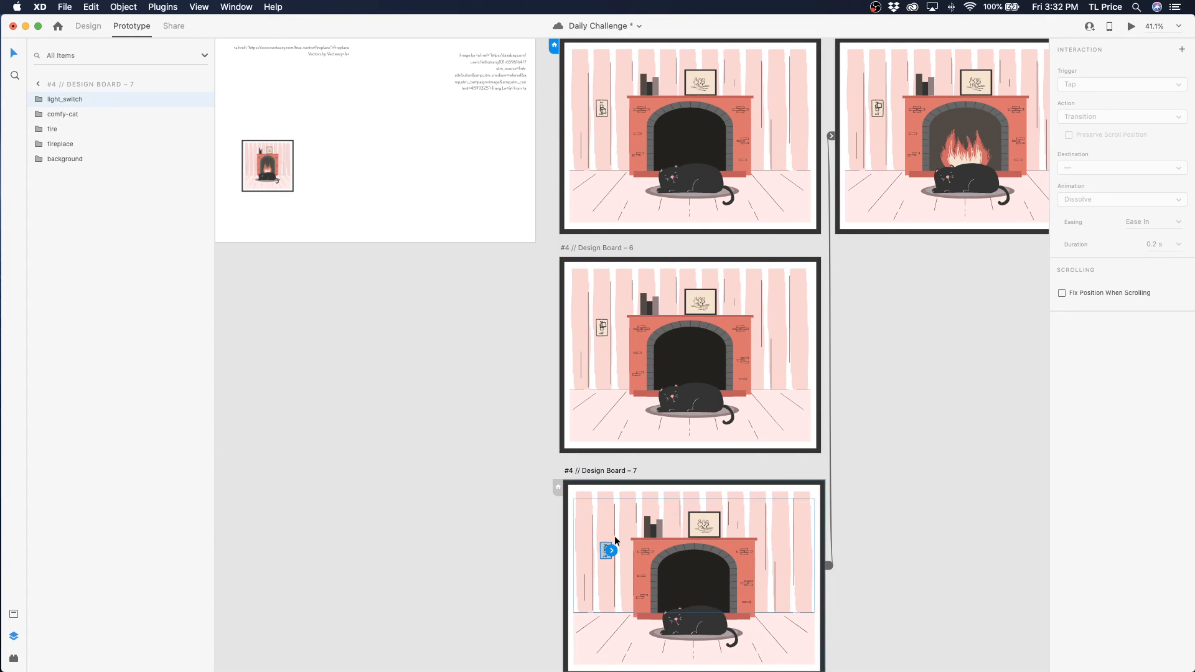
pyautogui.click(603, 471)
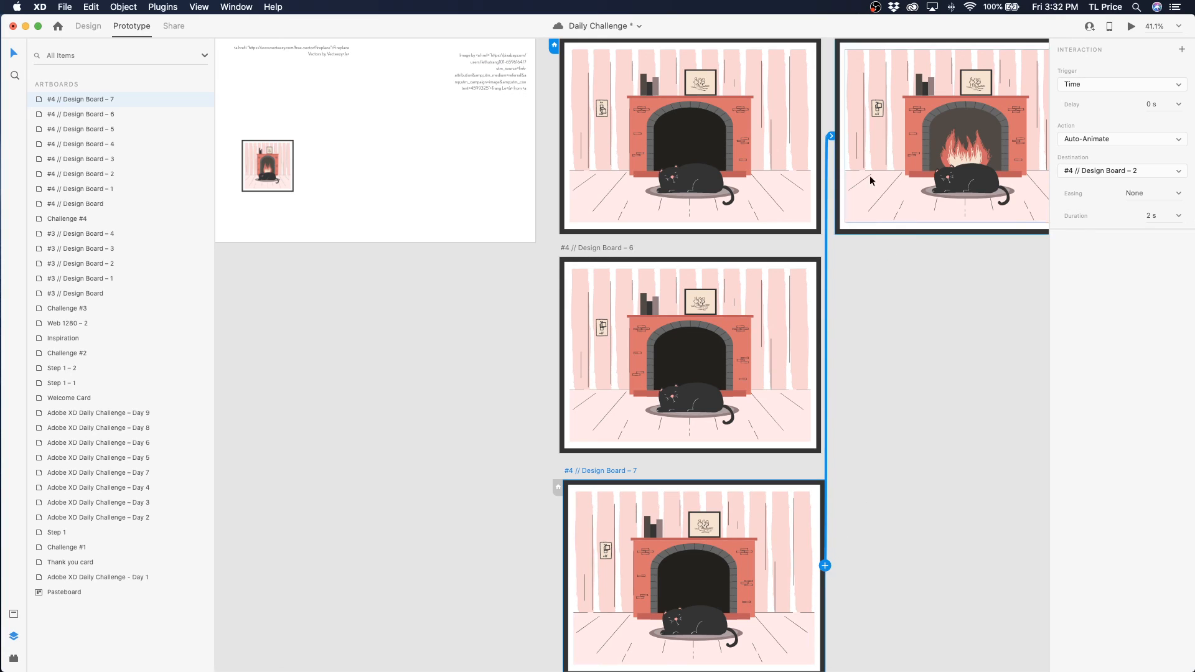
pyautogui.moveTo(825, 566); pyautogui.dragTo(685, 231)
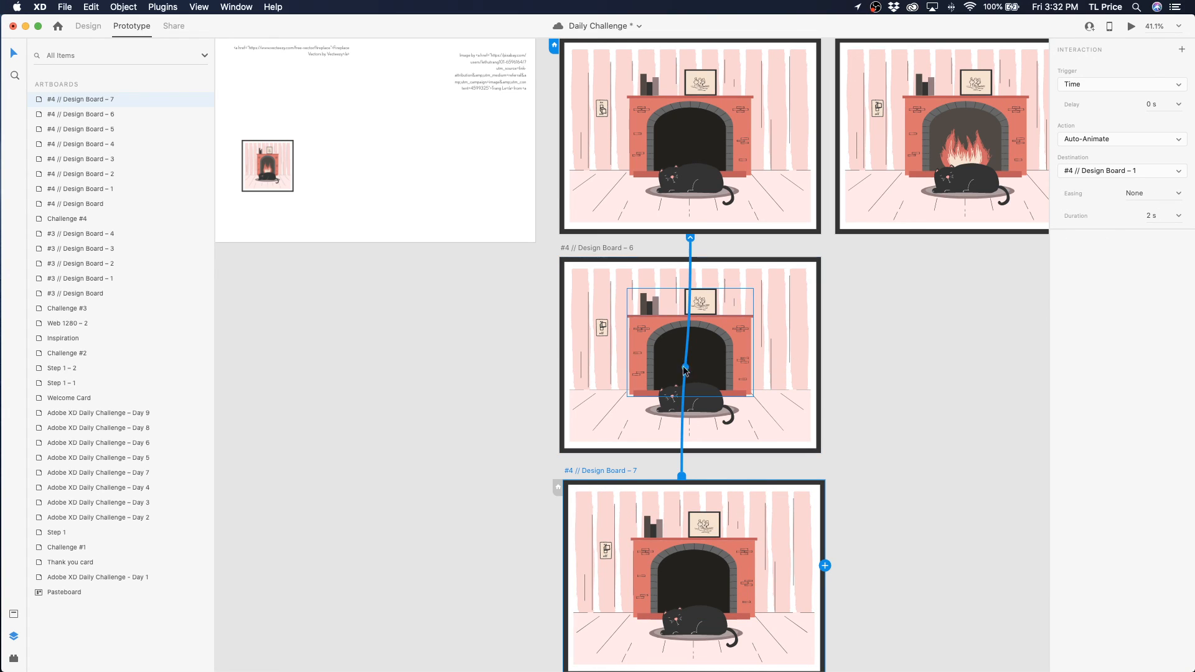
# Compare the light-switch links on #4 // Design Board – 1 and – 7, and set the duration of Board – 7's timed Auto-Animate to 0.4 s
pyautogui.click(604, 109)
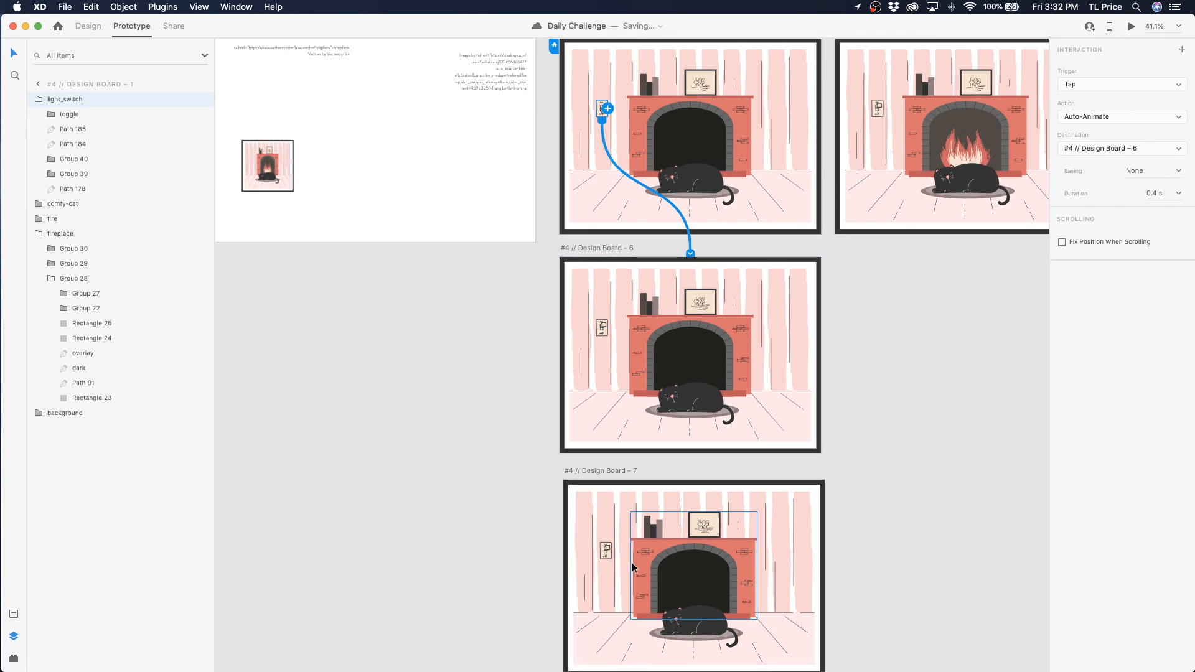
pyautogui.click(606, 552)
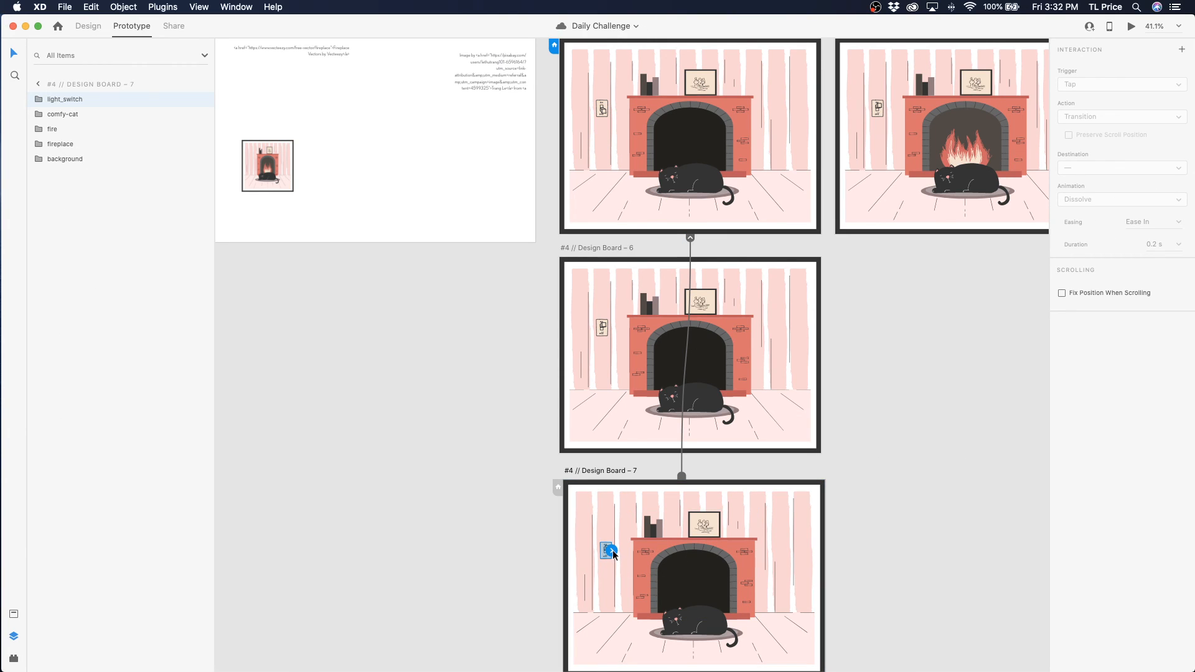
pyautogui.click(607, 470)
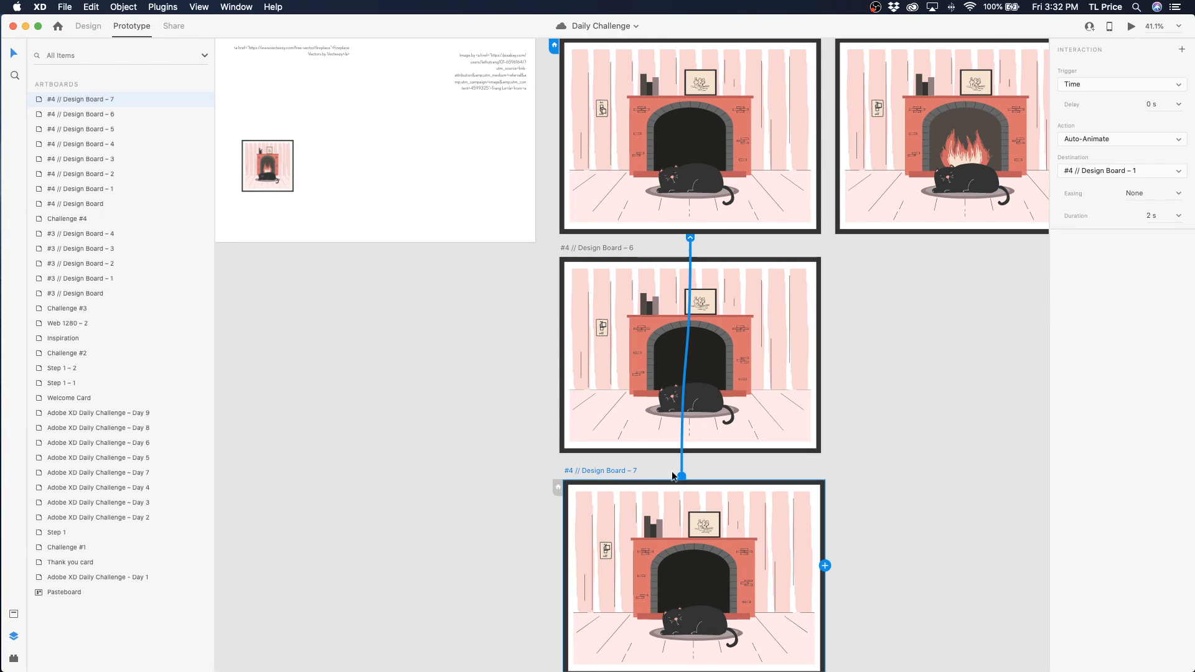
pyautogui.click(1131, 216)
pyautogui.write('0.2')
pyautogui.write('0.4')
pyautogui.press('Return')
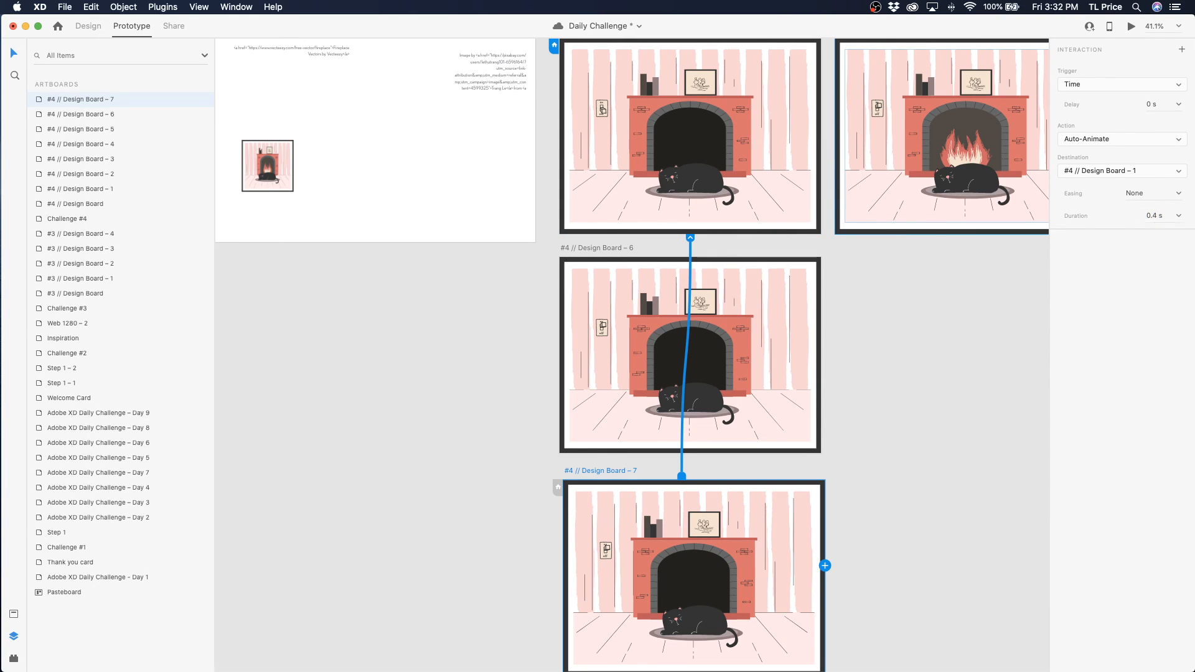
# Redirect the light-switch tap interactions on #4 // Design Board – 2 and #4 // Design Board – 3 to #4 // Design Board – 7
pyautogui.click(878, 110)
pyautogui.moveTo(883, 110); pyautogui.dragTo(813, 531)
pyautogui.hscroll(10, 831, 515)
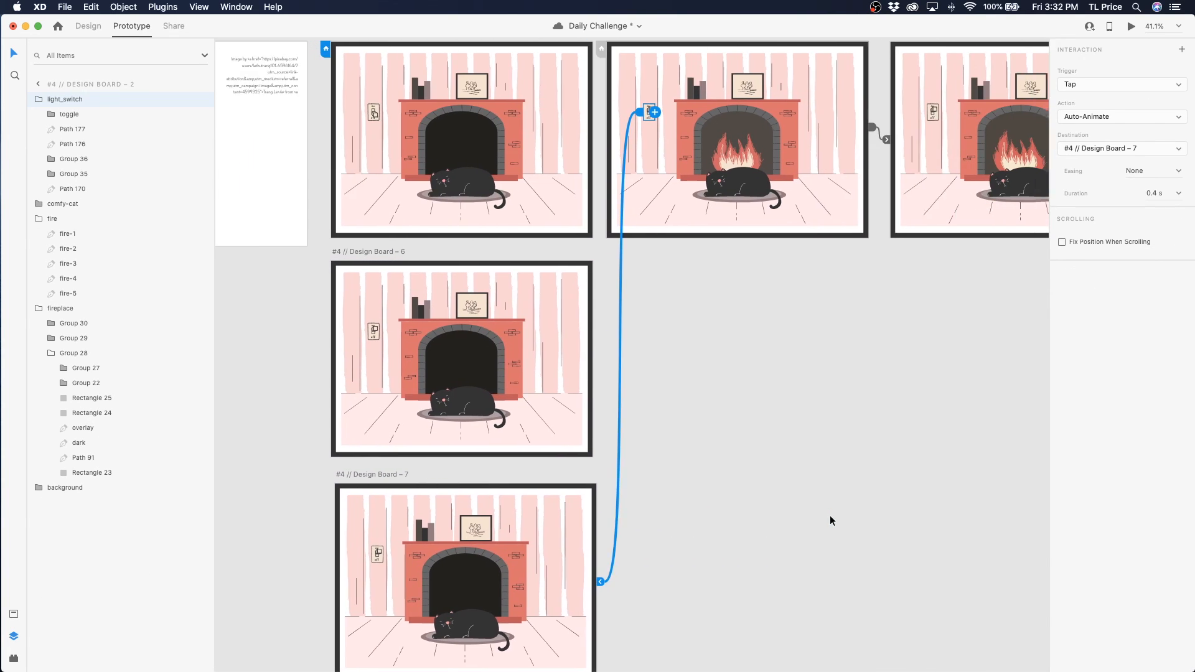
pyautogui.click(817, 114)
pyautogui.moveTo(823, 113); pyautogui.dragTo(465, 585)
pyautogui.hscroll(9, 678, 520)
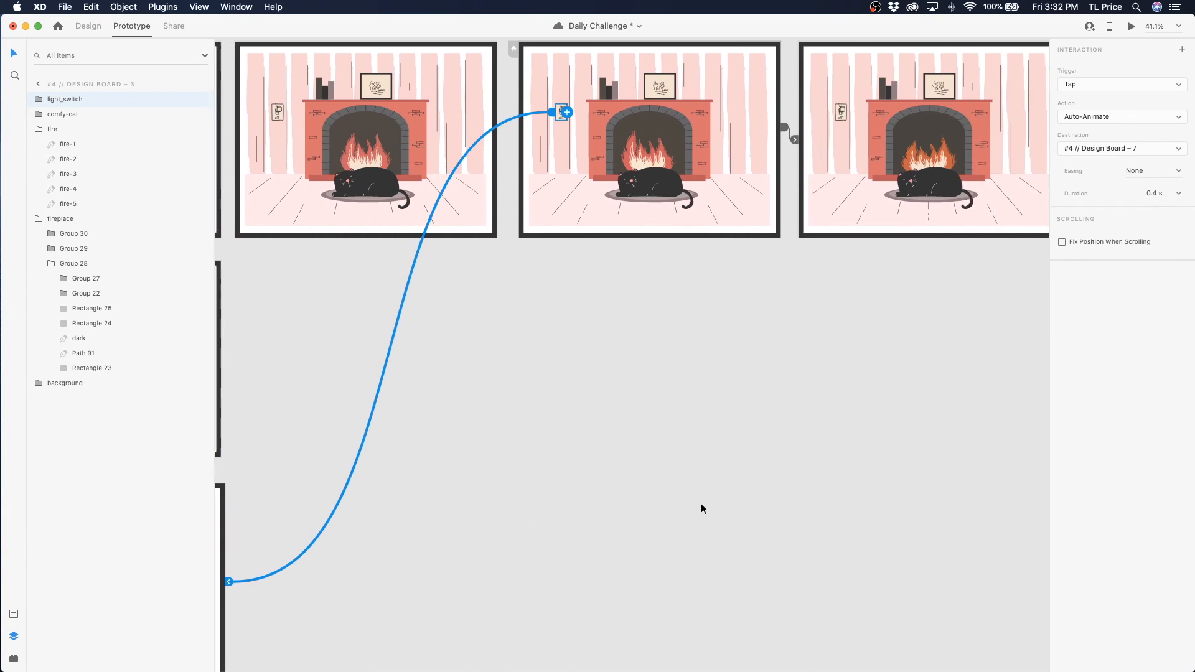
# Redirect the light-switch tap interactions on #4 // Design Board – 4 and #4 // Design Board – 5 to #4 // Design Board – 7
pyautogui.click(782, 114)
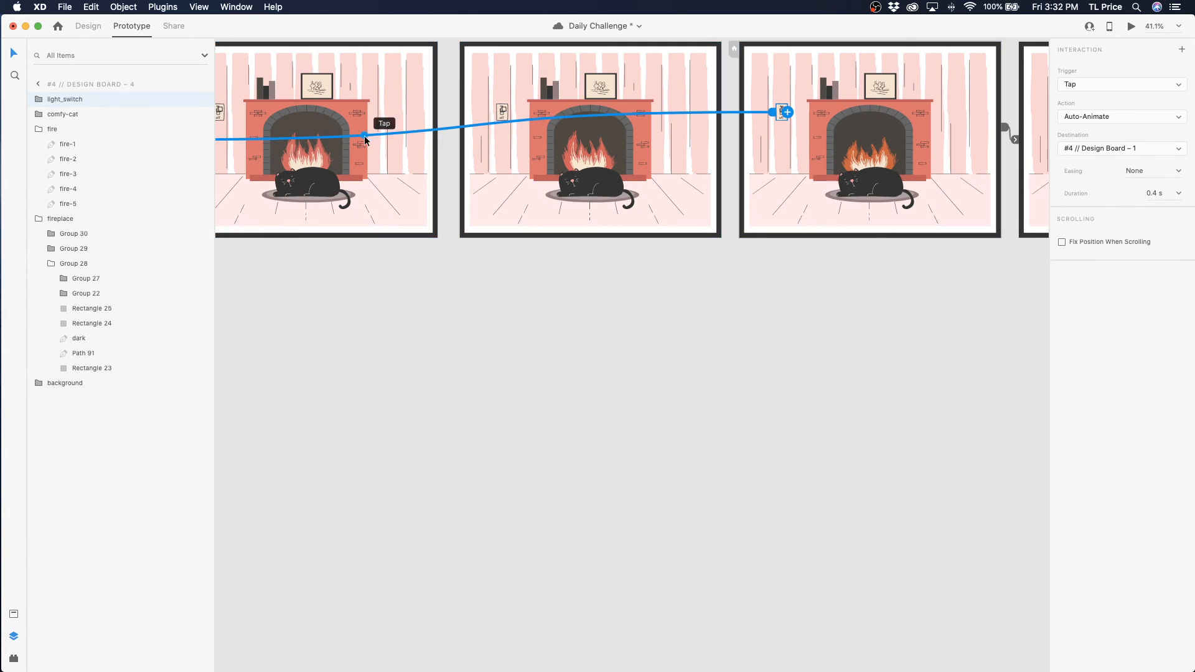
pyautogui.hscroll(-7, 493, 152)
pyautogui.moveTo(395, 140); pyautogui.dragTo(393, 569)
pyautogui.hscroll(12, 554, 558)
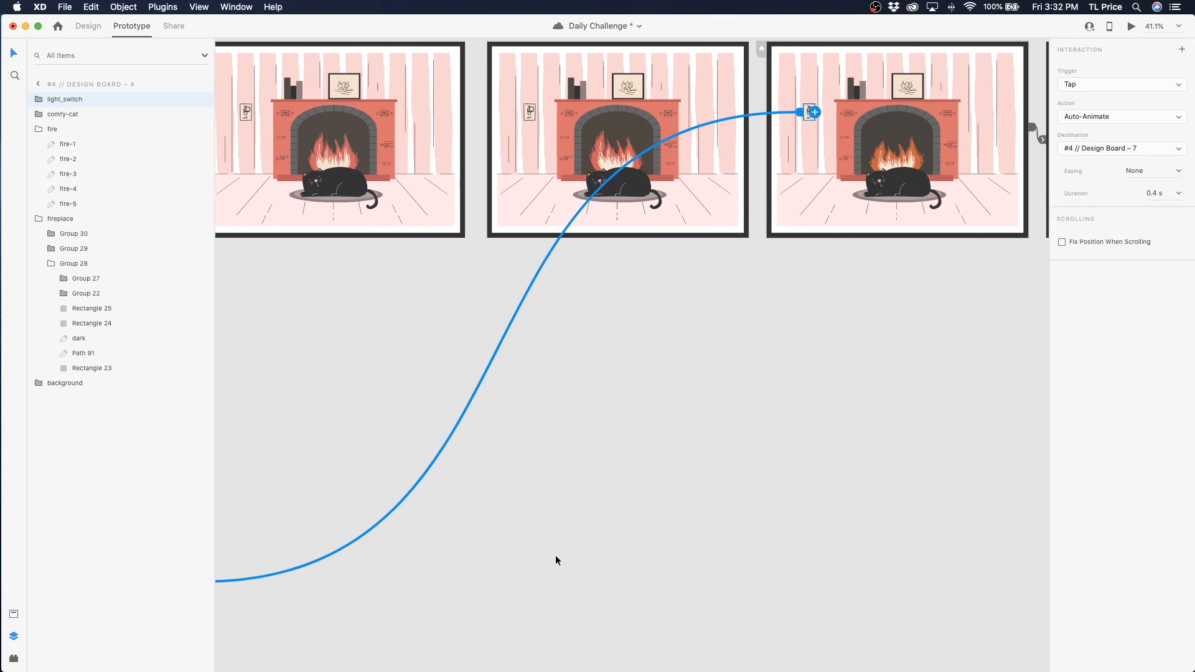
pyautogui.click(872, 112)
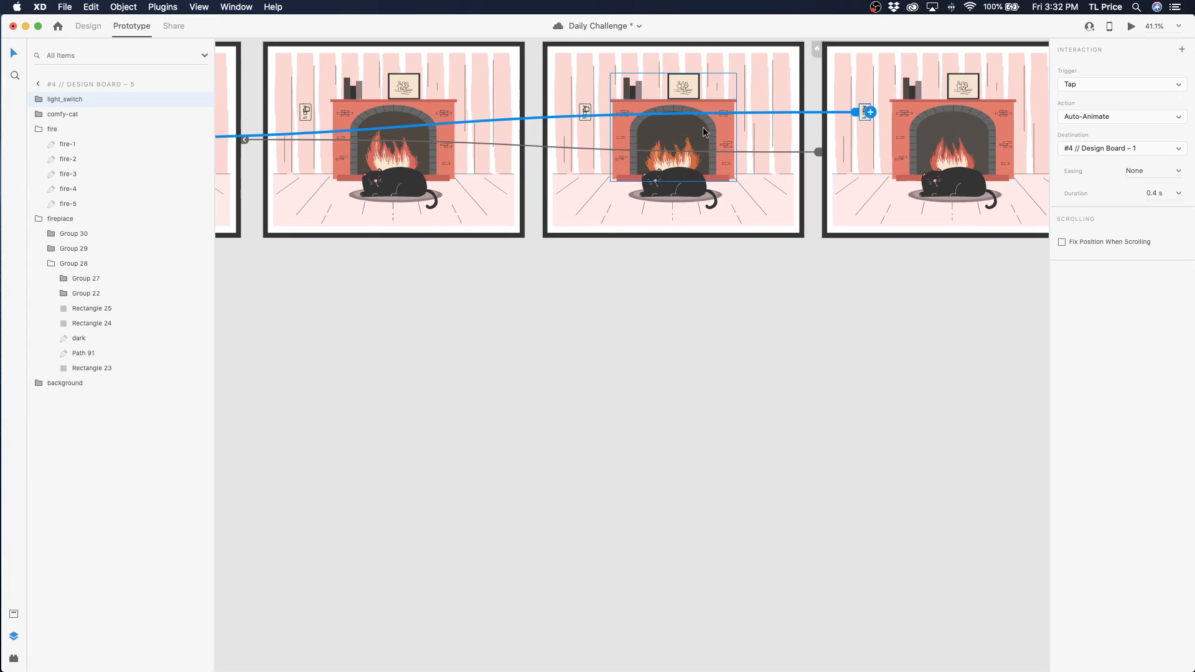
pyautogui.hscroll(-6, 494, 152)
pyautogui.moveTo(505, 141); pyautogui.dragTo(501, 579)
pyautogui.hscroll(-3, 318, 99)
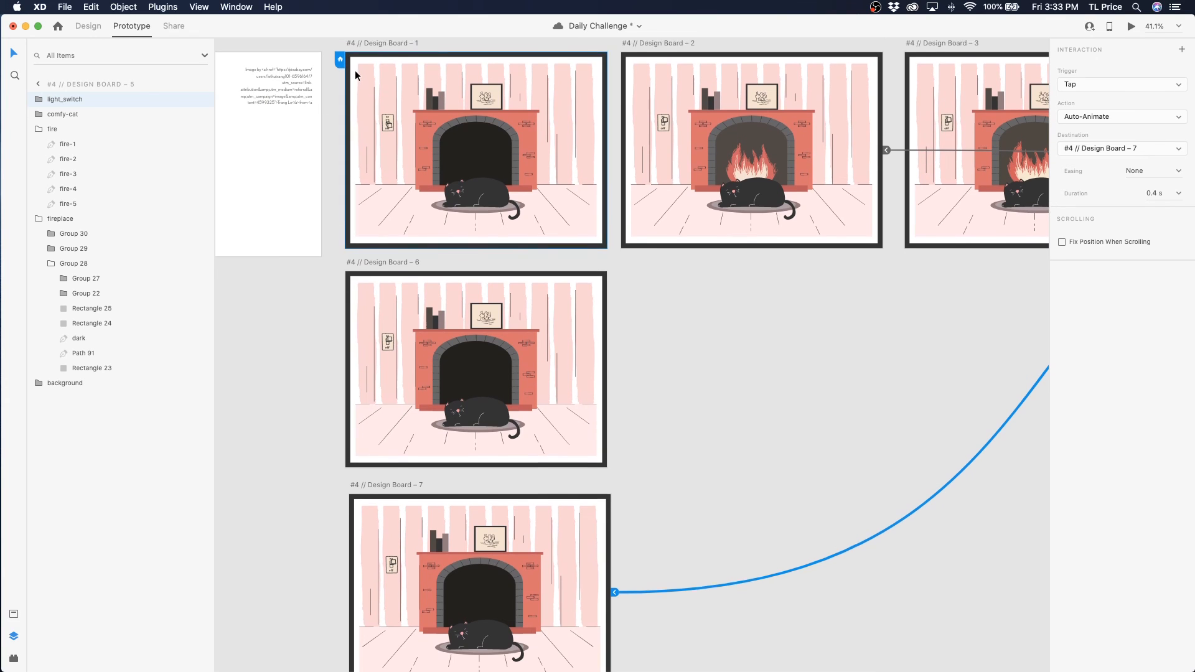
# Preview the prototype from #4 // Design Board – 1 and toggle the light switch on and off twice to check the fire's fades
pyautogui.scroll(2, 355, 70)
pyautogui.click(379, 62)
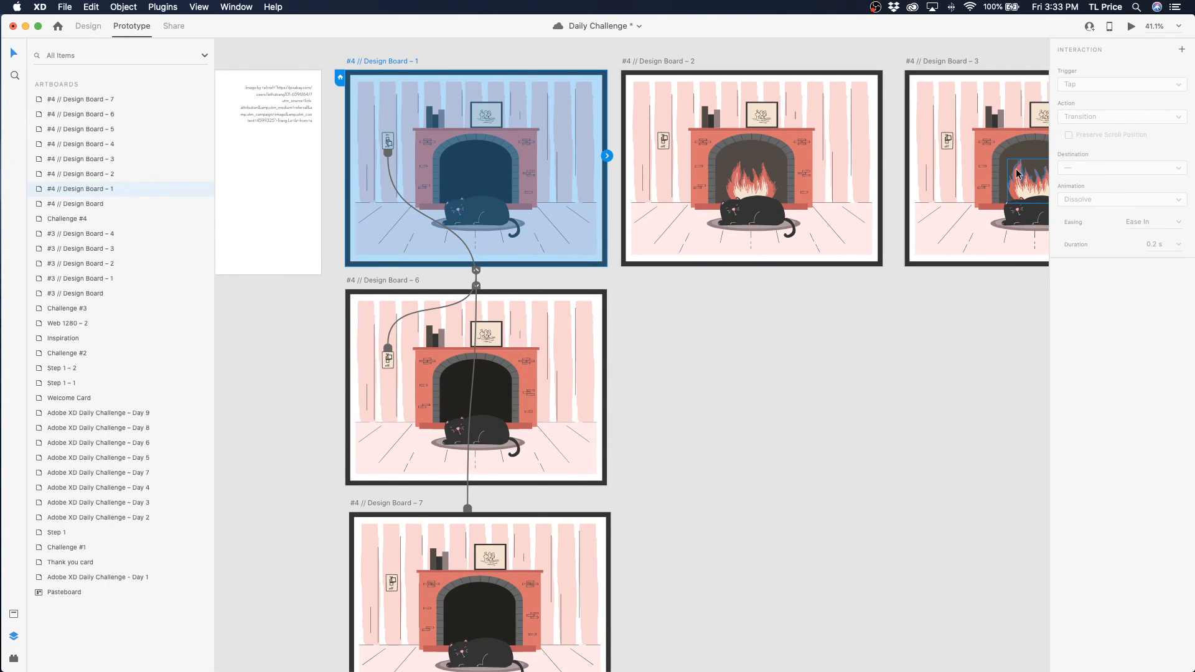
pyautogui.click(1132, 28)
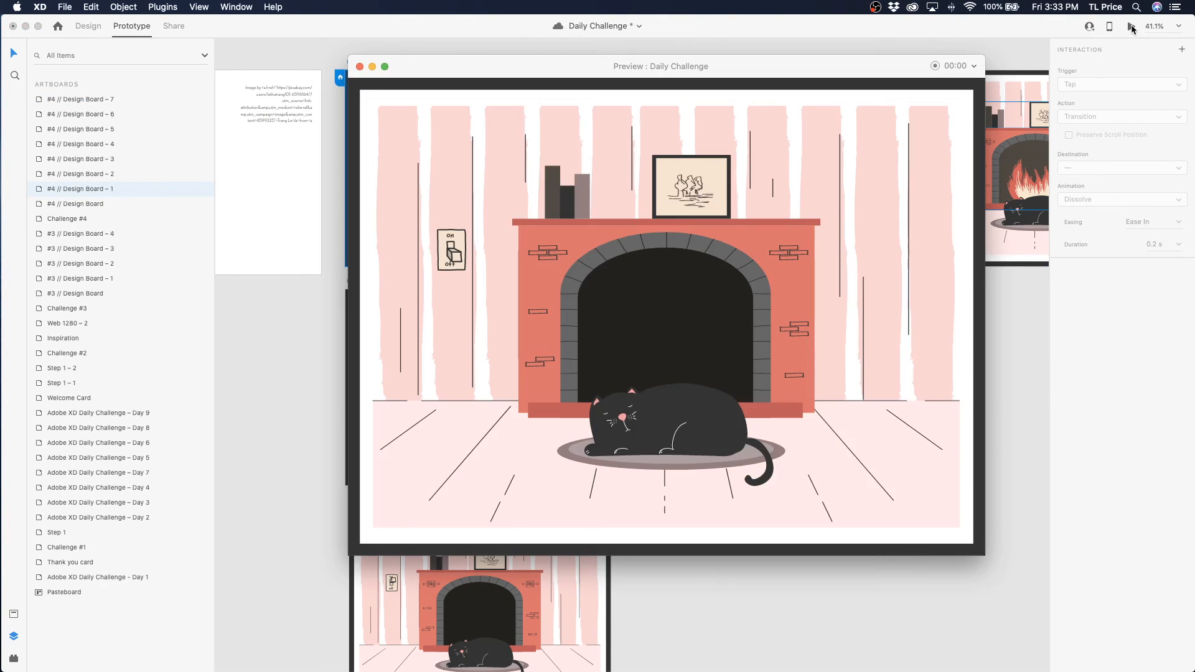
pyautogui.click(454, 264)
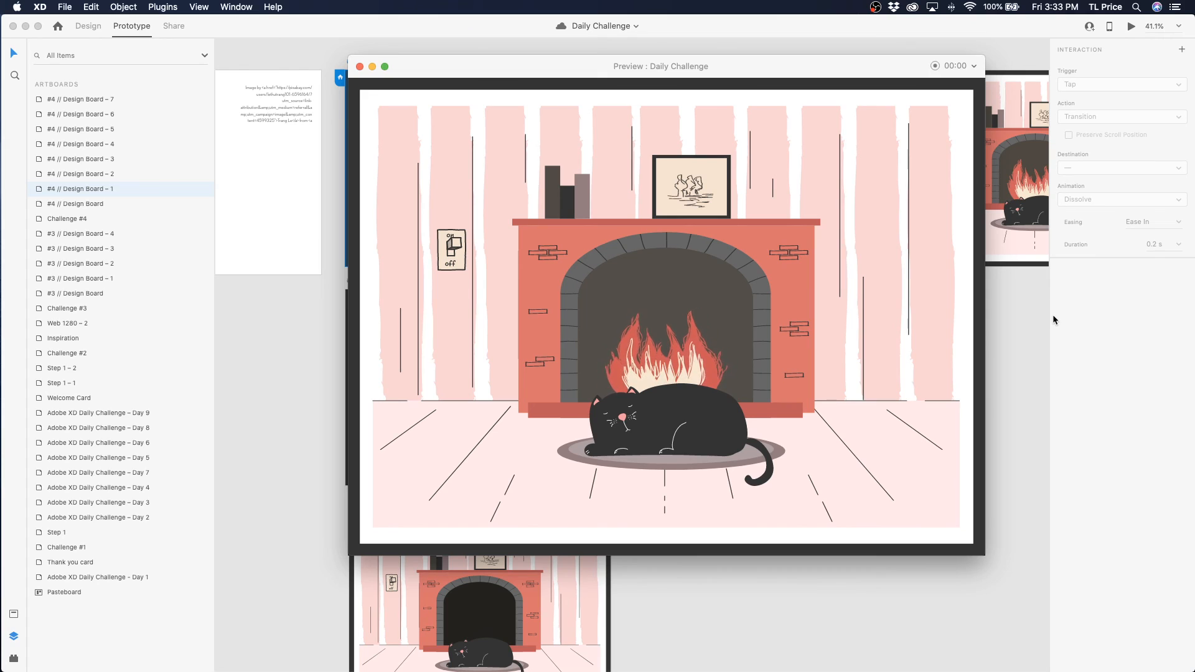
pyautogui.click(452, 254)
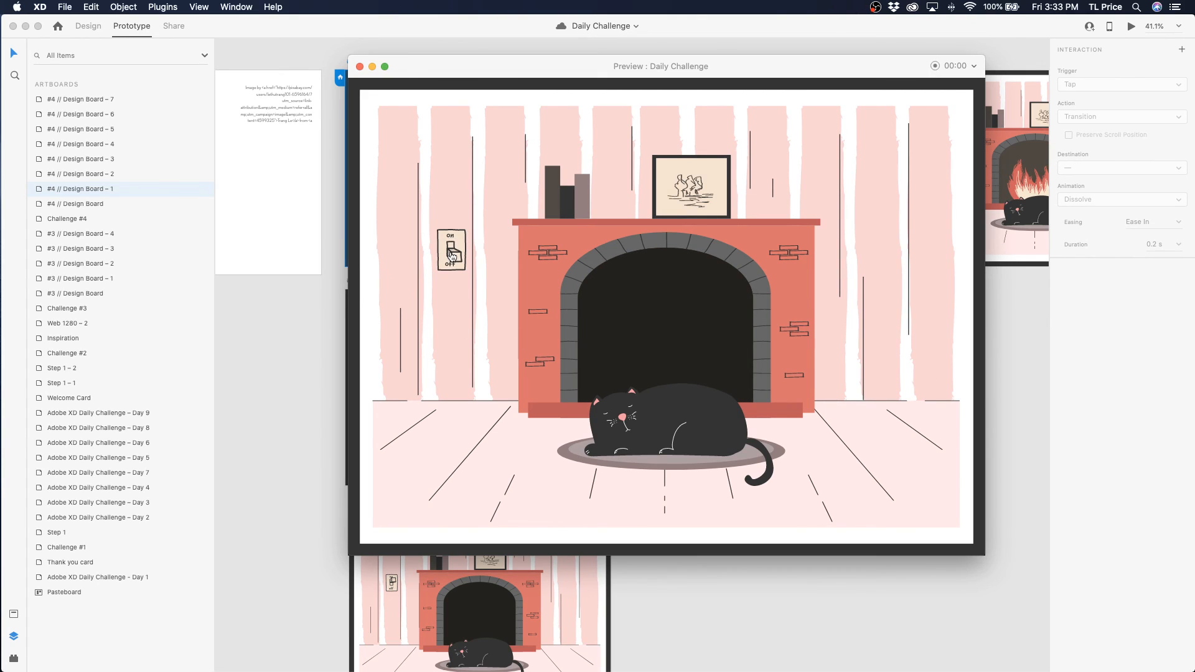
pyautogui.click(452, 257)
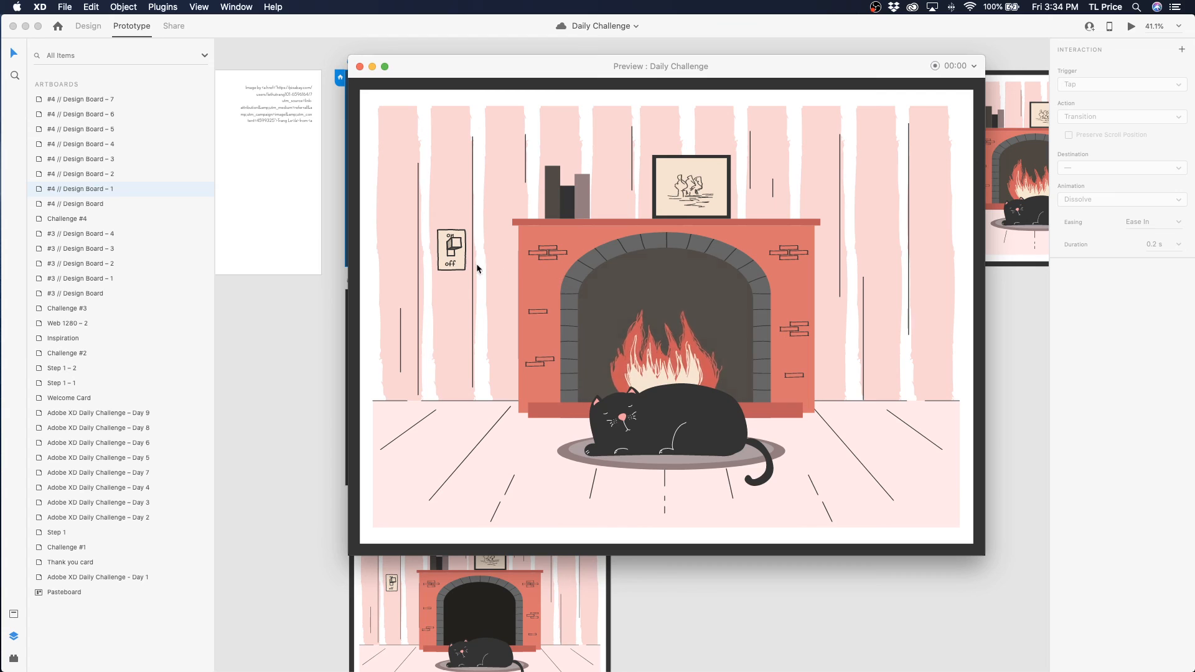
pyautogui.click(455, 251)
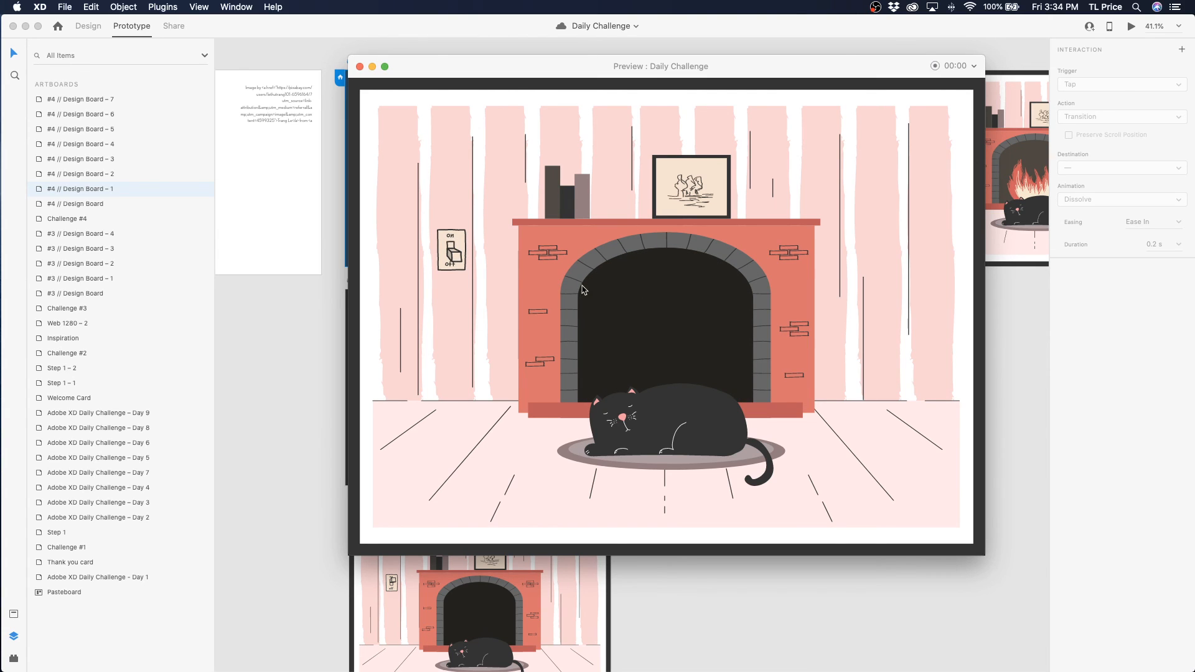
# Set the light-switch tap duration on #4 // Design Board – 2 to 1 s, and check the timed interactions of #4 // Design Board – 3 and – 2
pyautogui.click(663, 142)
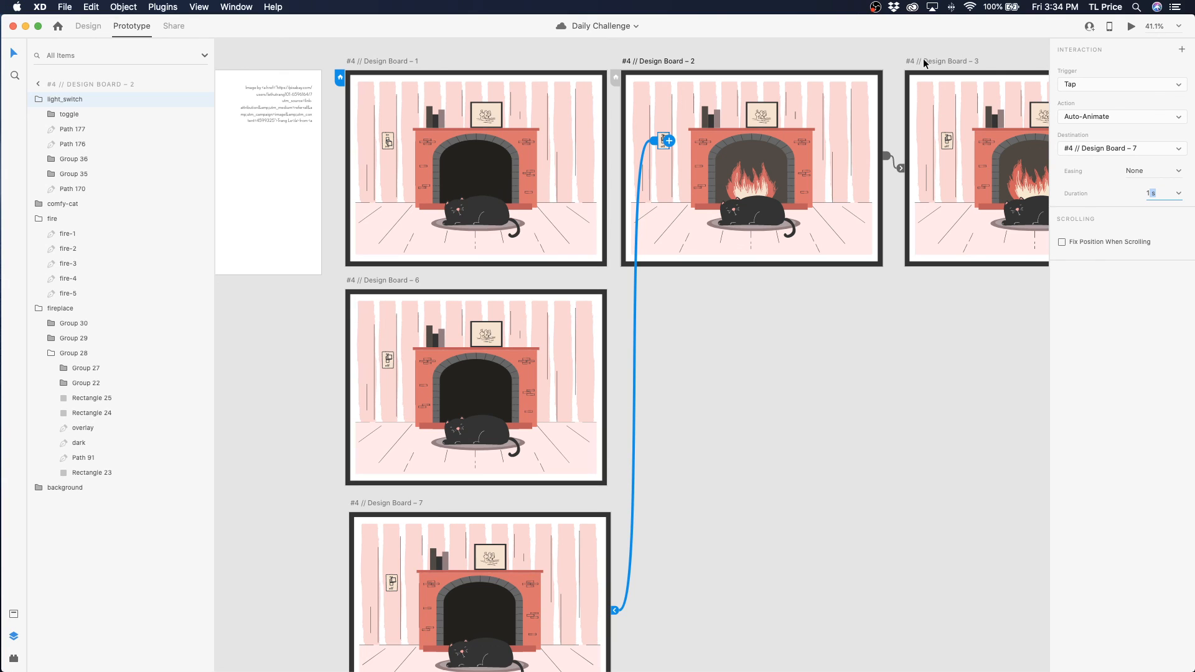
pyautogui.click(923, 61)
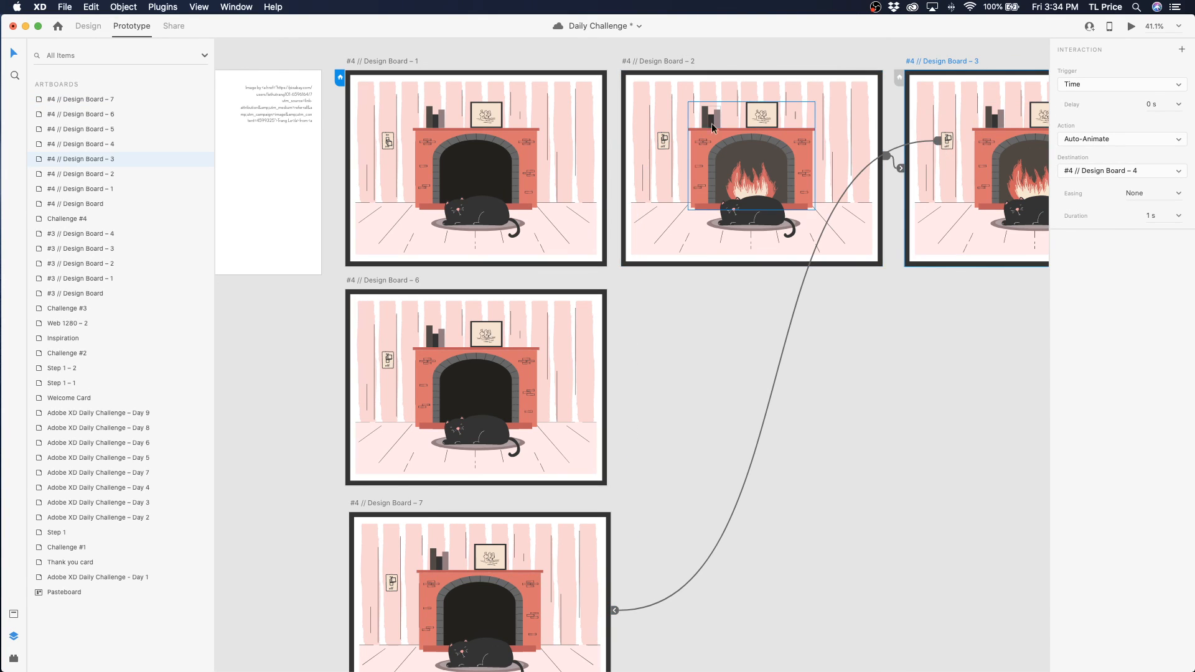
pyautogui.click(655, 62)
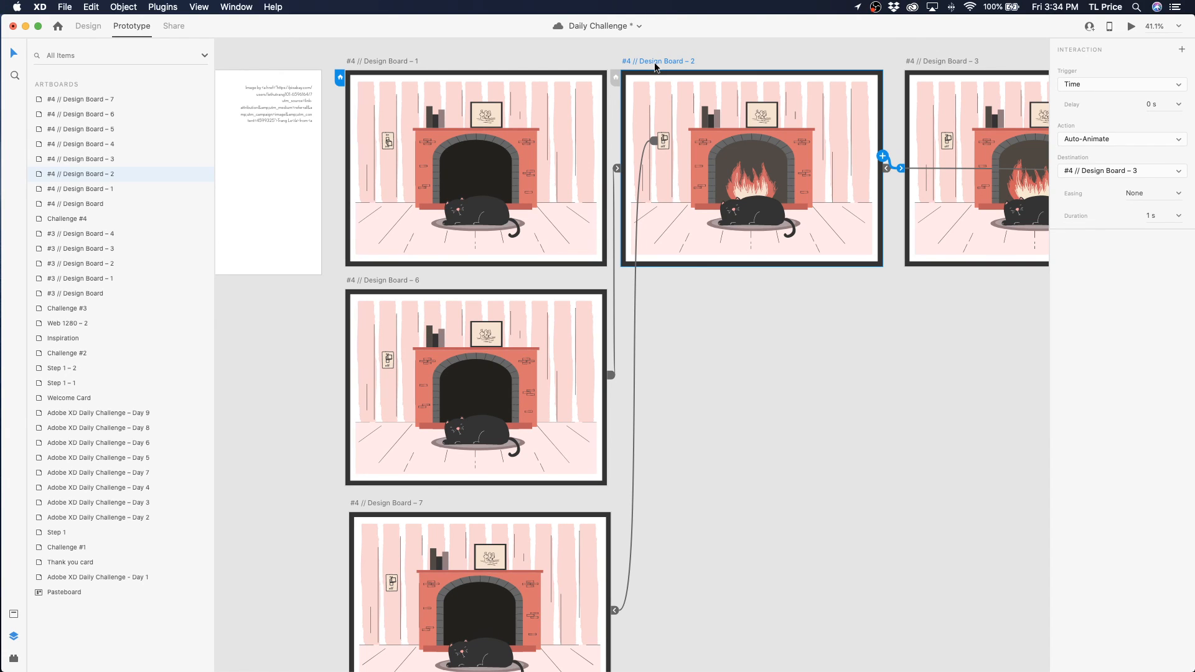
pyautogui.scroll(-3, 650, 125)
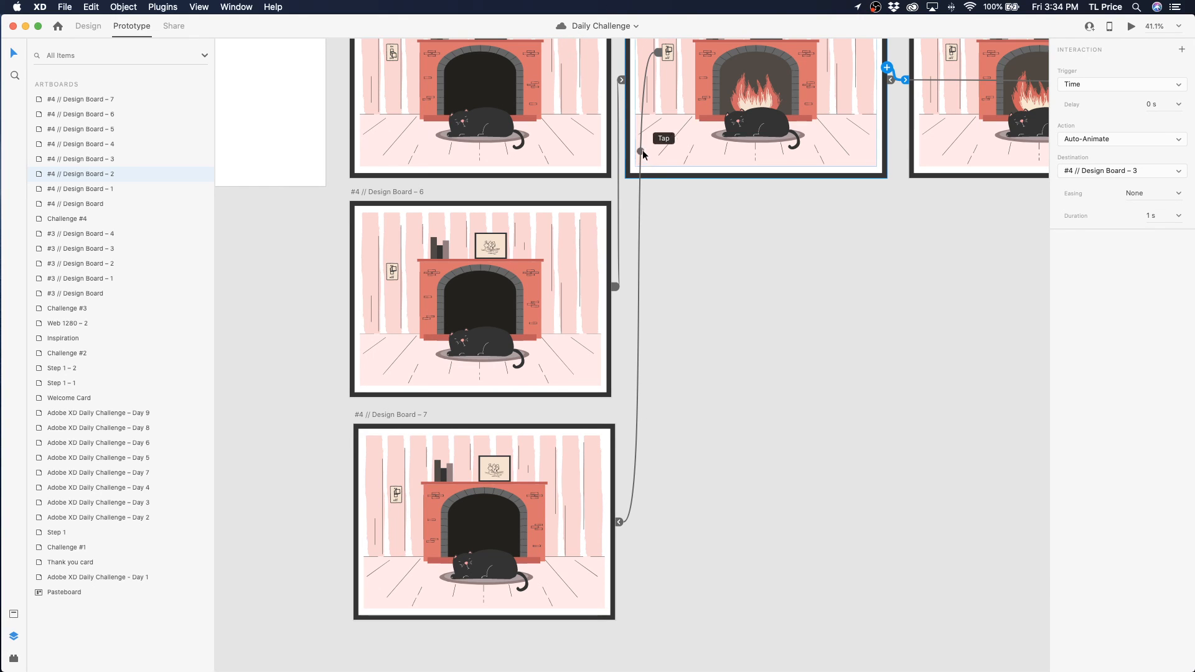
pyautogui.scroll(1, 554, 189)
pyautogui.scroll(2, 554, 189)
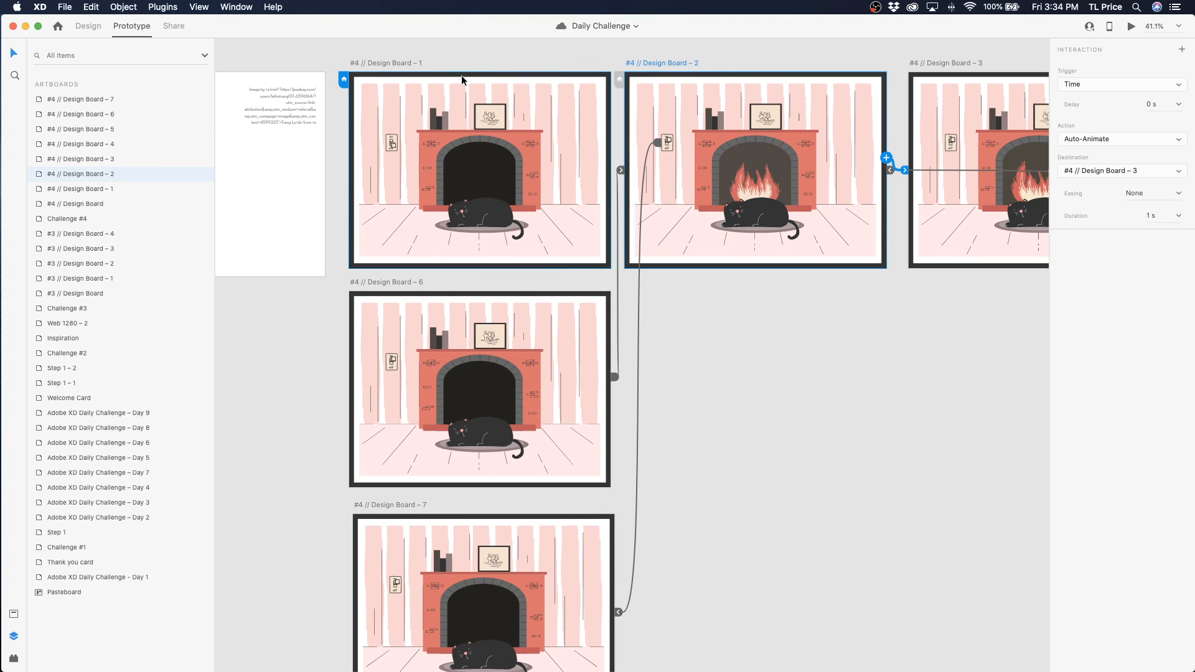
pyautogui.hscroll(8, 859, 160)
pyautogui.hscroll(-3, 870, 165)
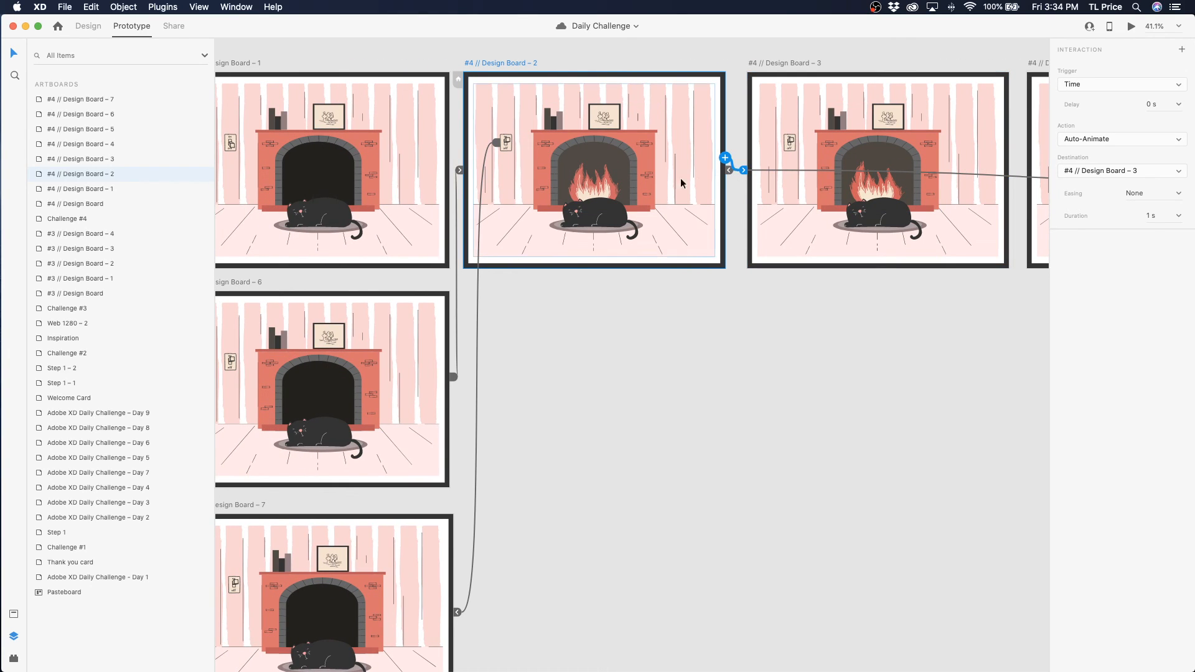
# In Design mode, open the fire-3 flame path on #4 // Design Board – 2 and adjust its fill colour to HSB 1, 53, 81
pyautogui.click(581, 182)
pyautogui.doubleClick(581, 183)
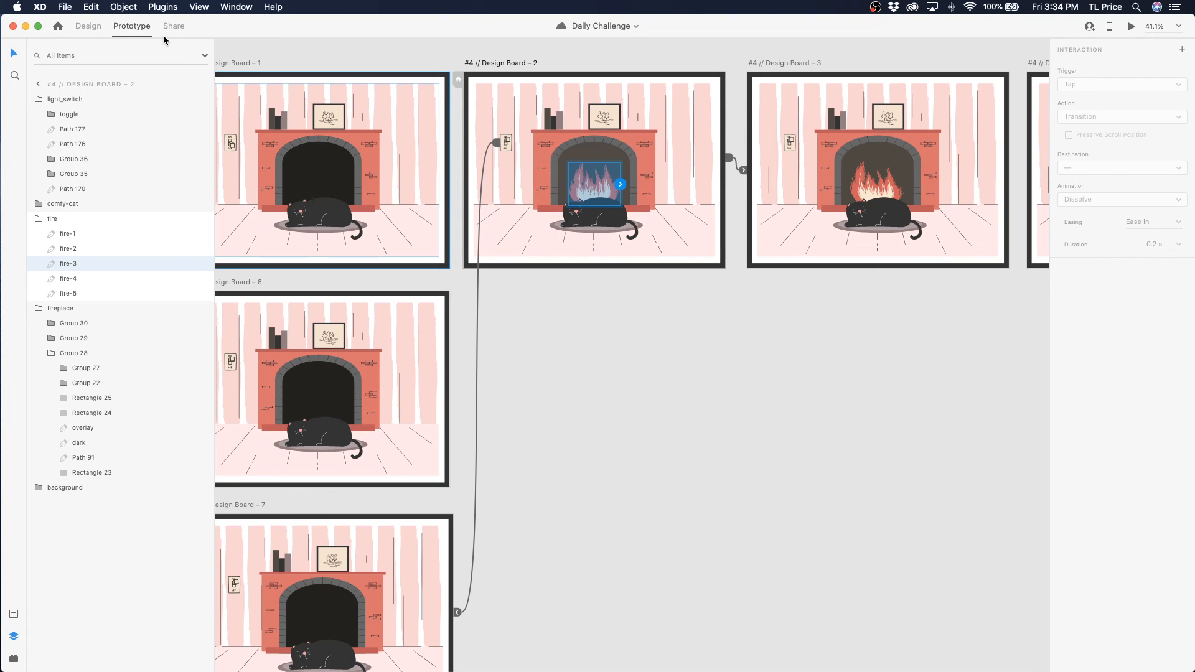
pyautogui.click(87, 26)
pyautogui.click(13, 231)
pyautogui.moveTo(528, 173); pyautogui.dragTo(670, 243)
pyautogui.click(13, 54)
pyautogui.doubleClick(446, 288)
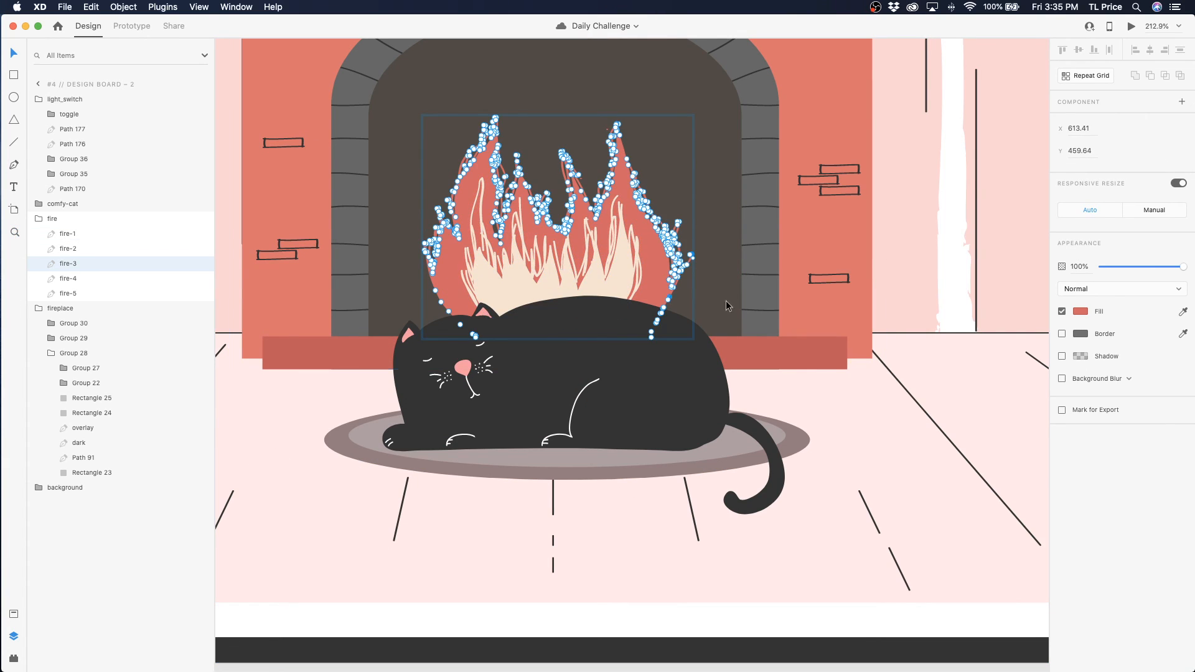
pyautogui.click(1080, 313)
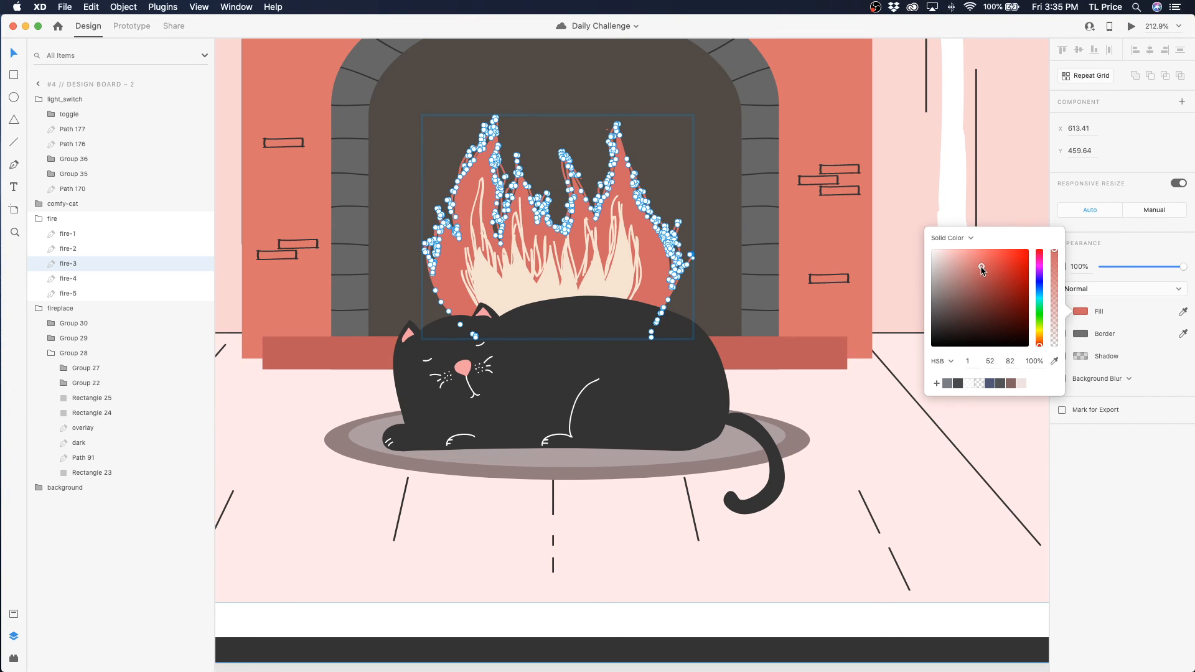
pyautogui.moveTo(982, 271); pyautogui.dragTo(984, 272)
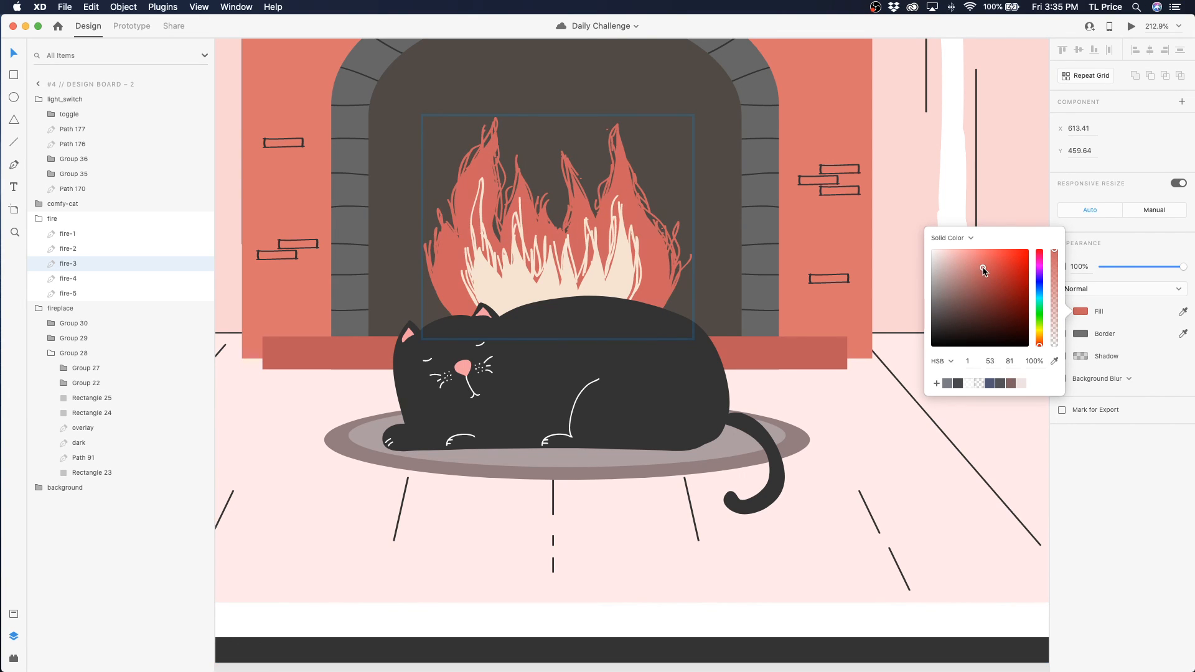
# Find the Design Board artboards and inspect the overlay shape inside the fireplace on Design Board – 2
pyautogui.click(806, 258)
pyautogui.click(807, 258)
pyautogui.press('super+0')
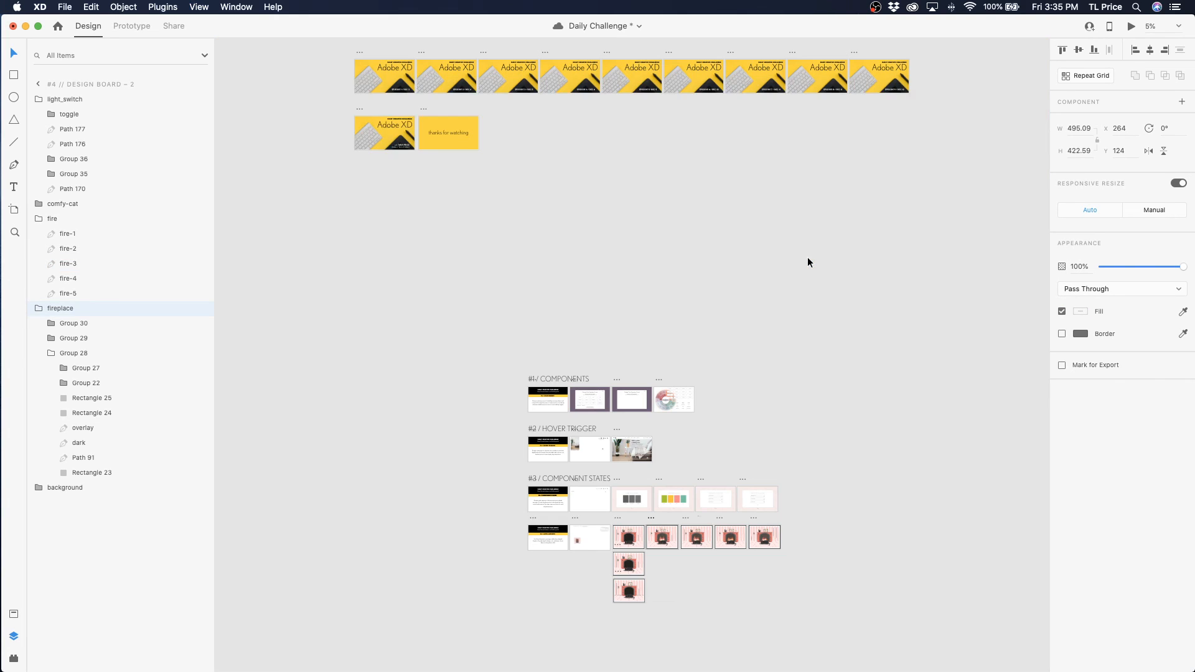
pyautogui.moveTo(625, 519); pyautogui.dragTo(741, 557)
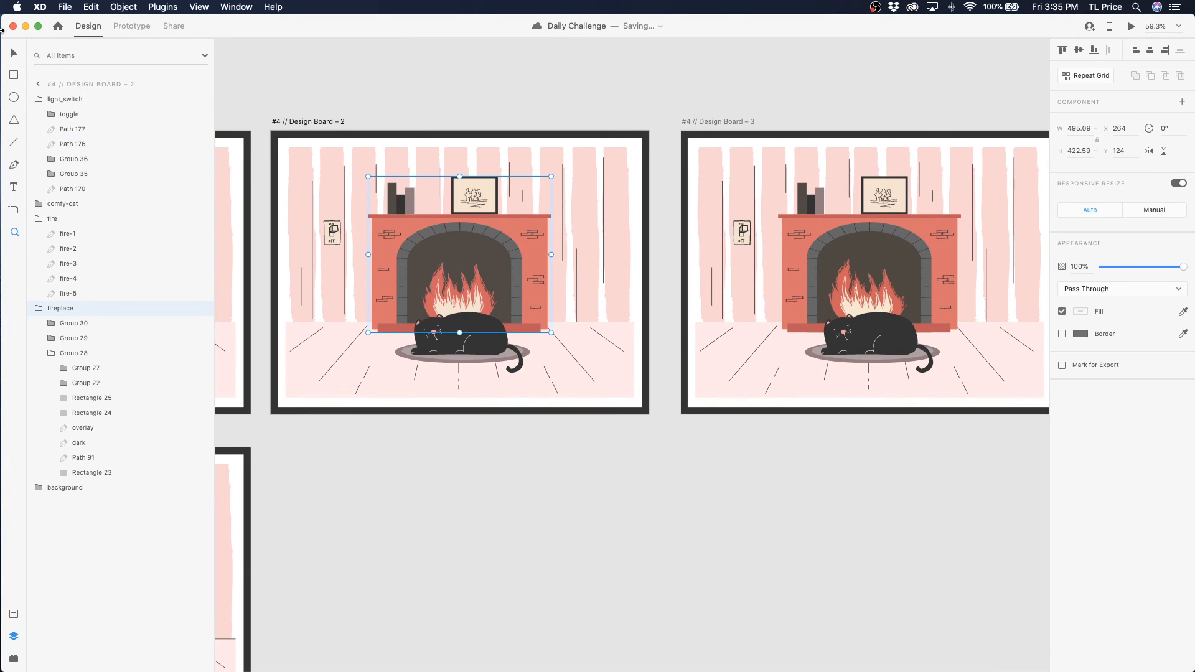
pyautogui.click(17, 53)
pyautogui.click(495, 110)
pyautogui.doubleClick(457, 250)
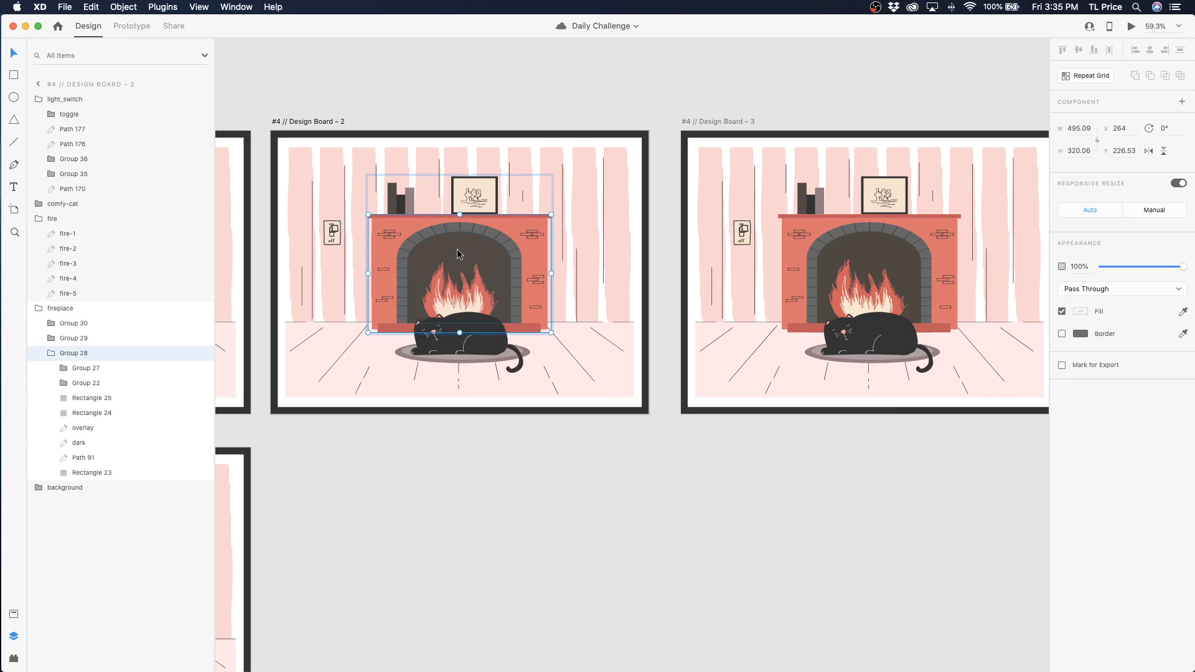
pyautogui.doubleClick(456, 250)
pyautogui.hscroll(-3, 457, 249)
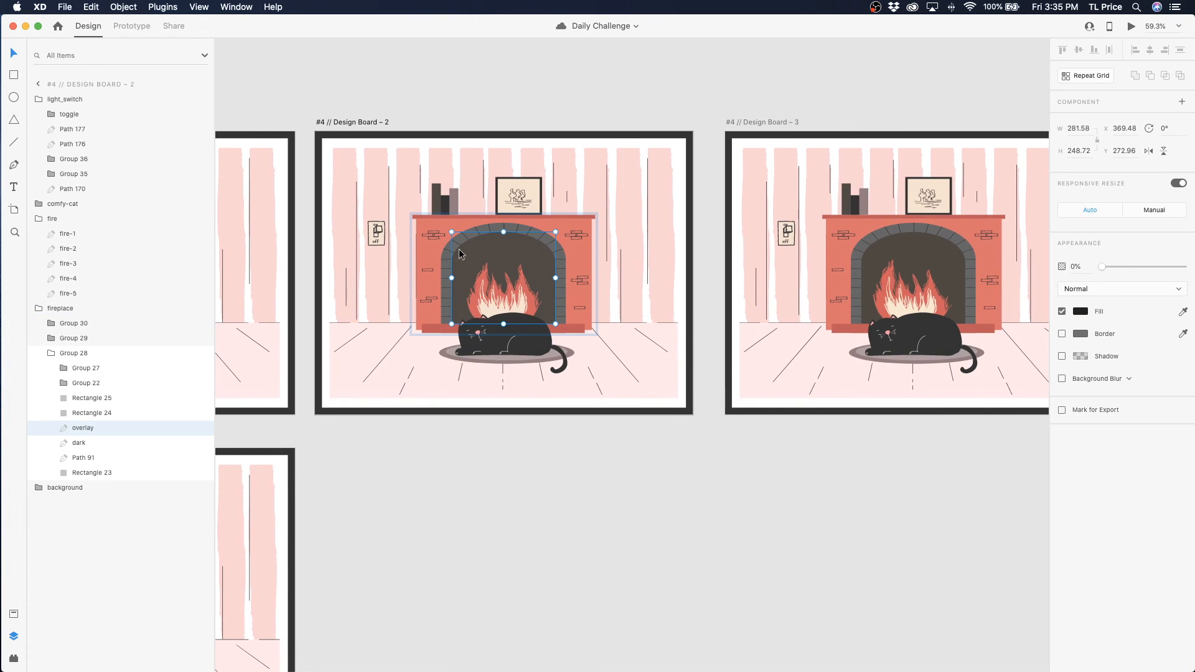
# Set the fill of the dark fireplace opening on Design Board – 3 to HSB 35, 17, 31
pyautogui.click(913, 248)
pyautogui.doubleClick(913, 246)
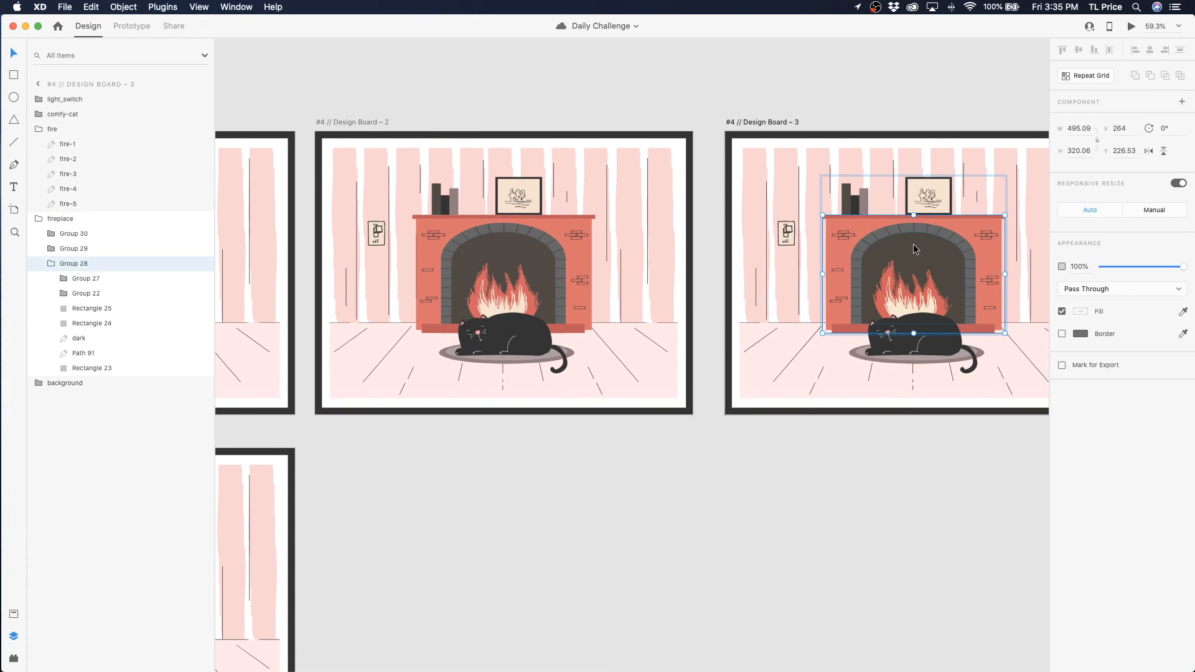
pyautogui.doubleClick(913, 244)
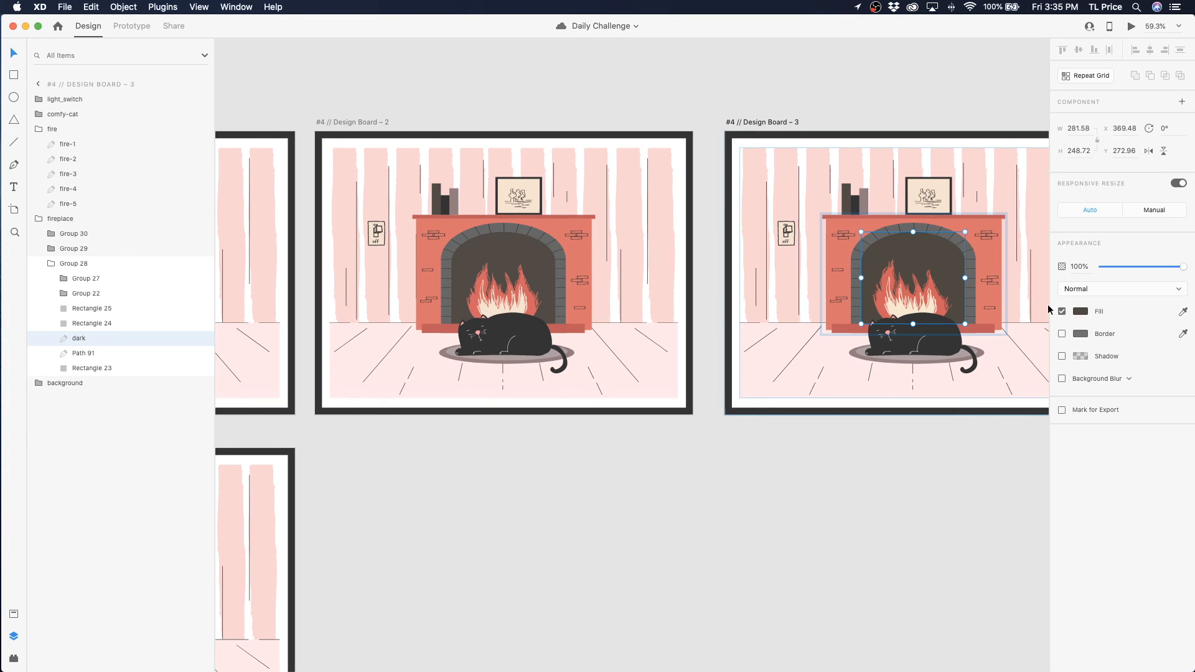
pyautogui.click(1081, 311)
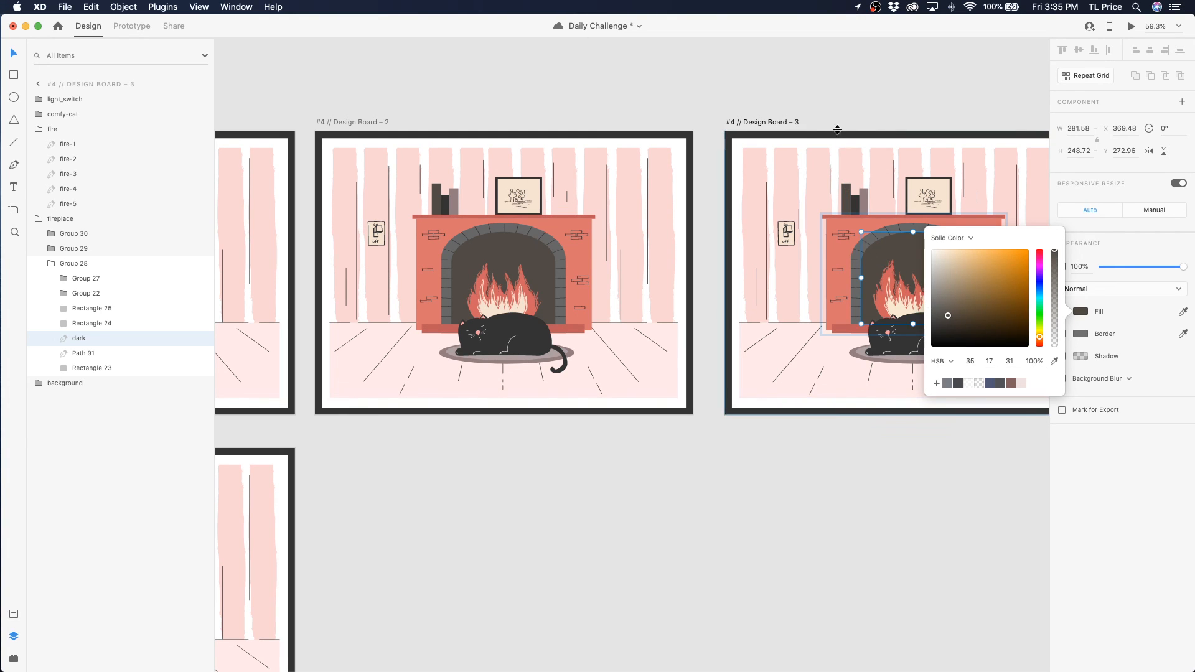
pyautogui.click(834, 107)
# Recolour fire-2 through fire-5 on Design Board – 4 with the red sampled from Design Board – 3's flame, adjusted to HSB 0, 55, 82
pyautogui.hscroll(10, 860, 218)
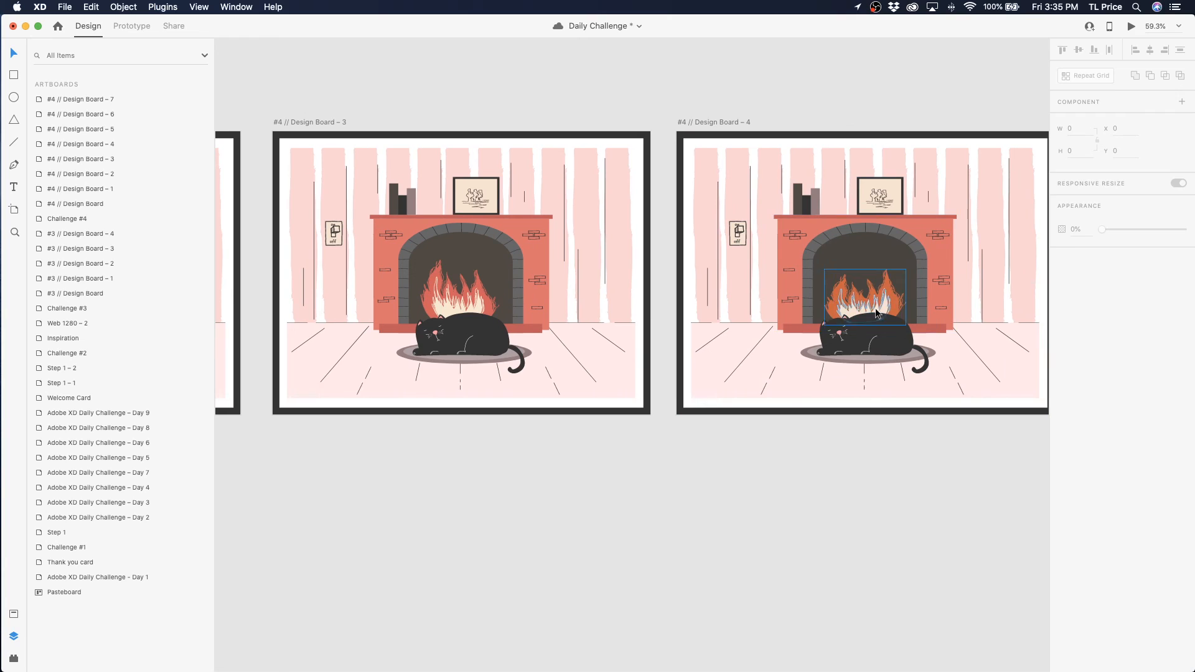
pyautogui.click(828, 311)
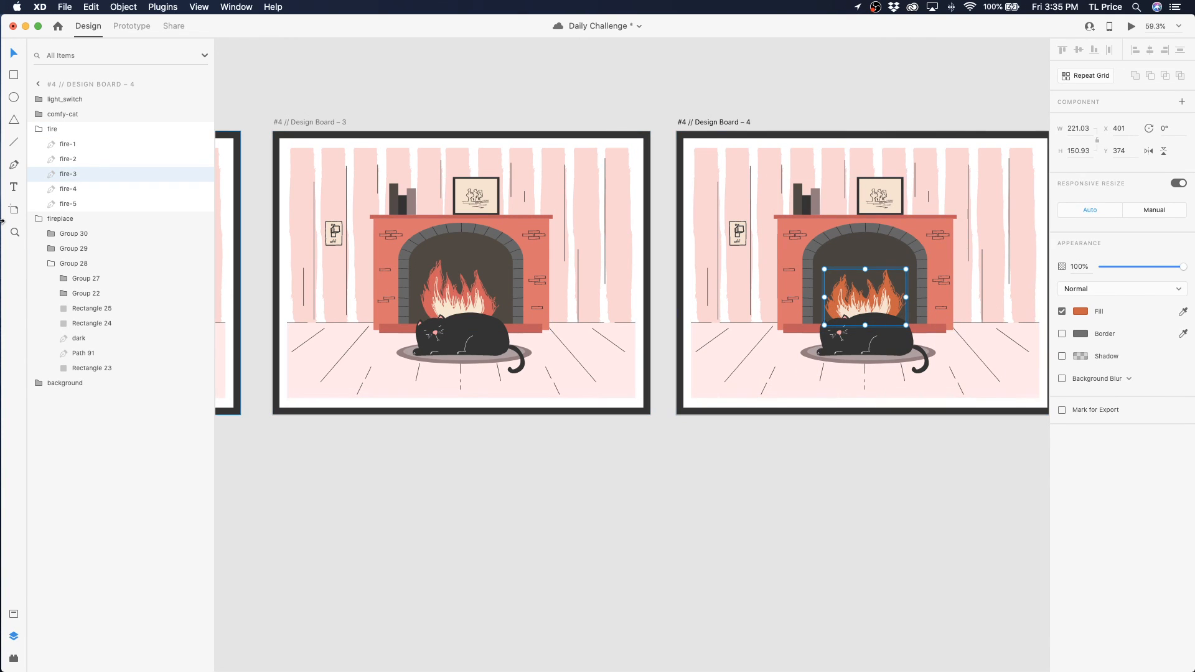
pyautogui.click(67, 159)
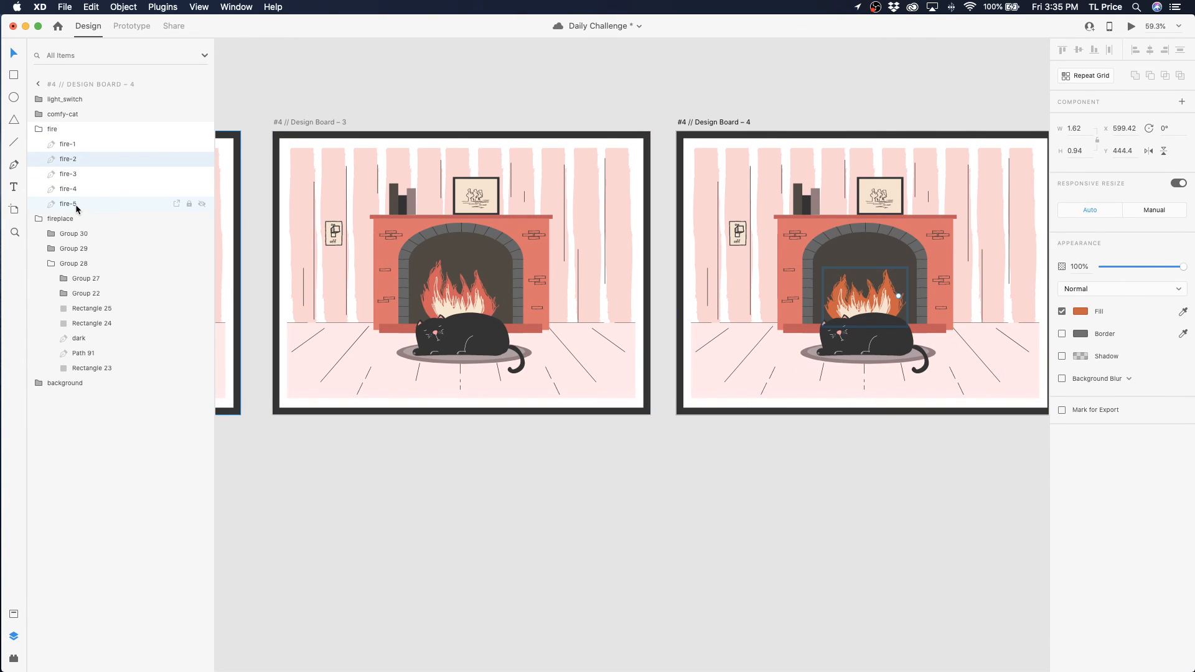
pyautogui.keyDown('shift'); pyautogui.click(76, 205); pyautogui.keyUp('shift')
pyautogui.click(1081, 313)
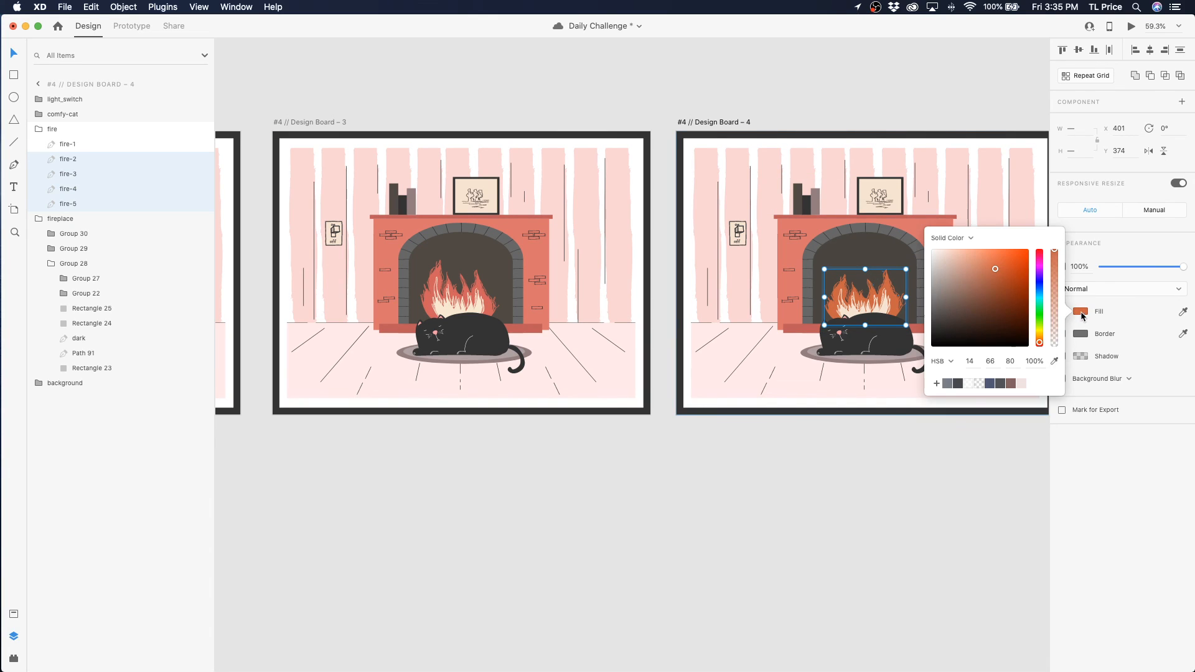
pyautogui.moveTo(996, 272); pyautogui.dragTo(993, 274)
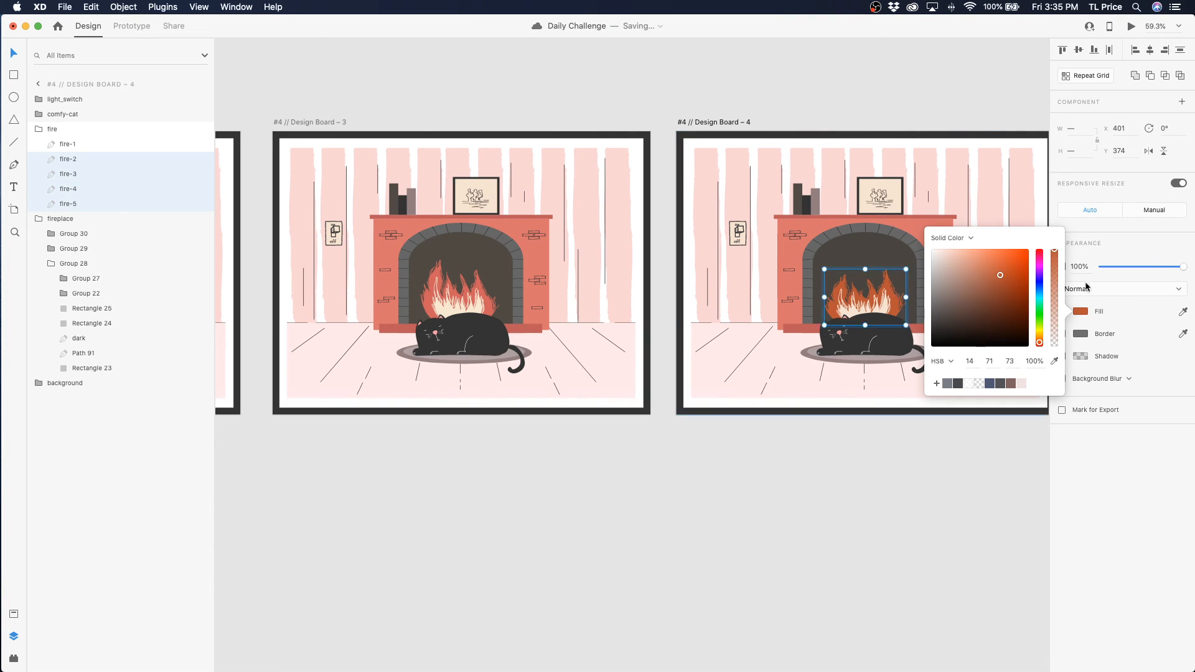
pyautogui.click(1054, 361)
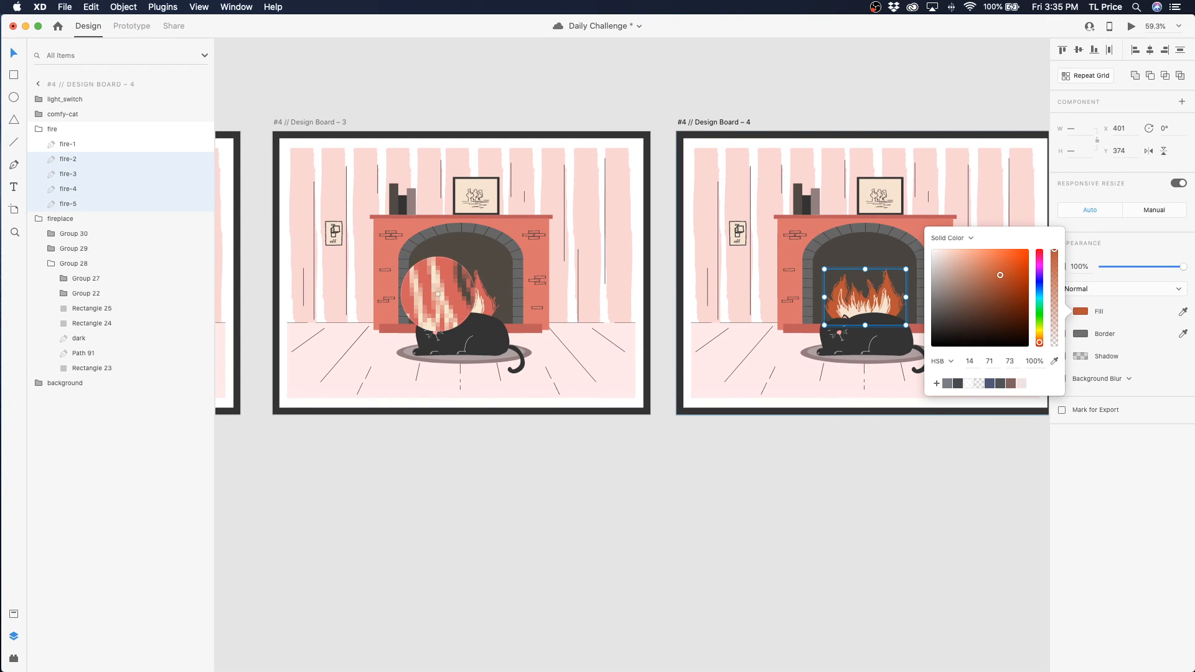
pyautogui.click(442, 283)
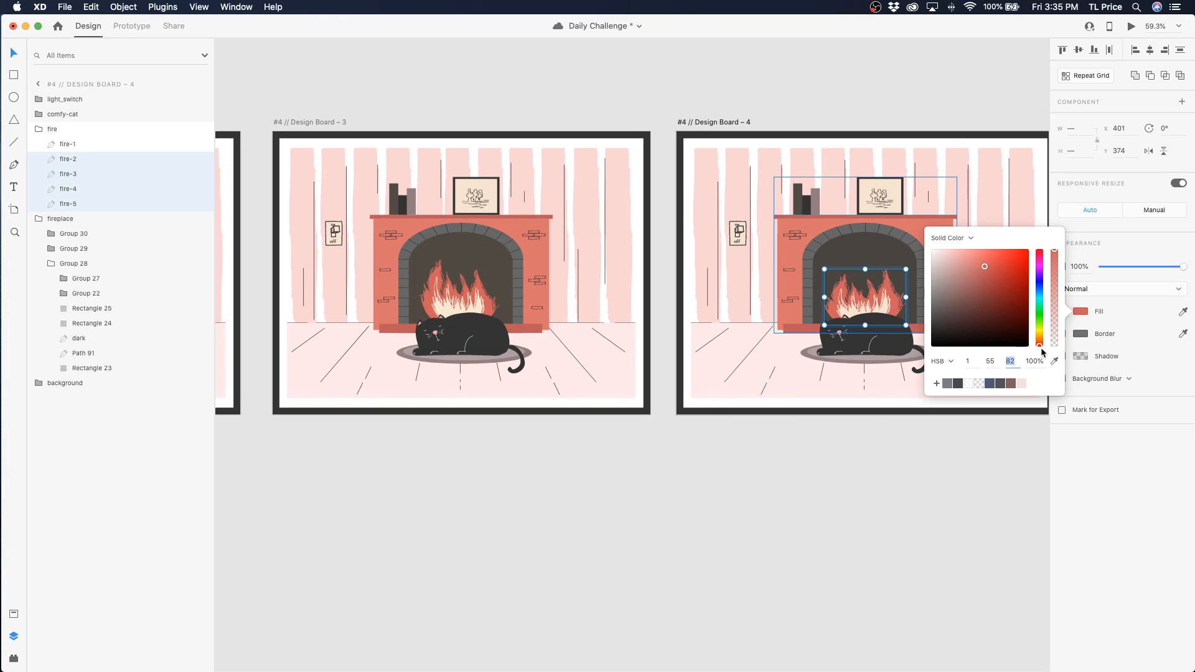
pyautogui.moveTo(1039, 346); pyautogui.dragTo(1044, 350)
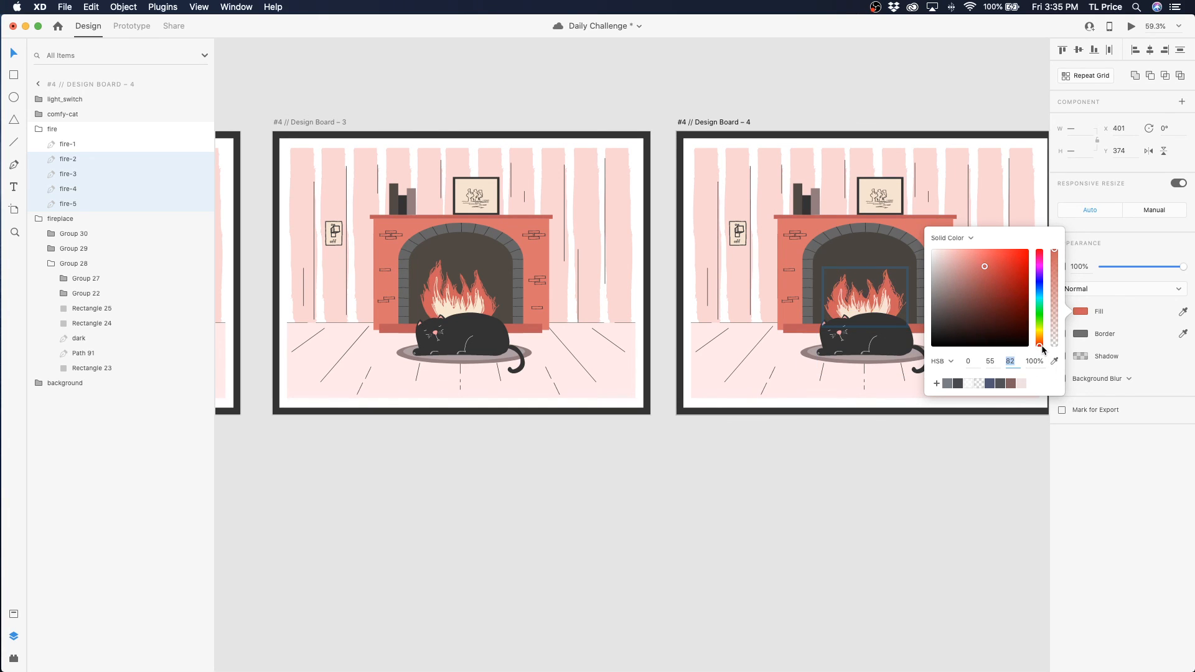
# Inspect the fill of the fire-3 flame and the dark fireplace shape on Design Board – 5
pyautogui.hscroll(10, 857, 395)
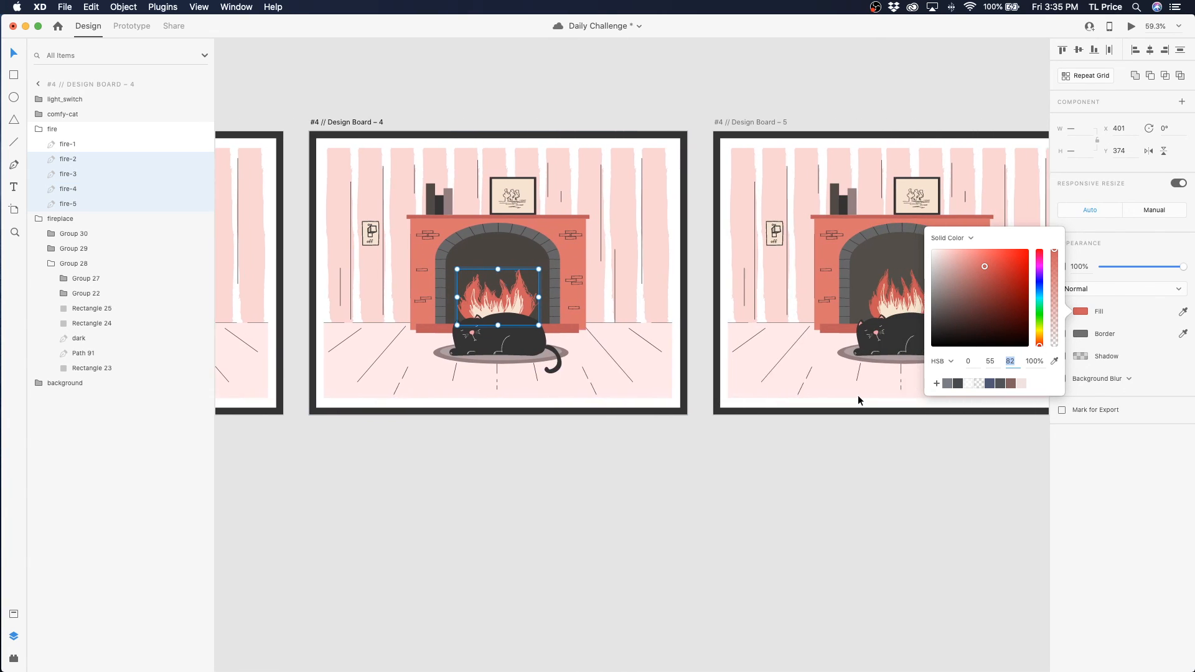
pyautogui.click(744, 288)
pyautogui.click(744, 287)
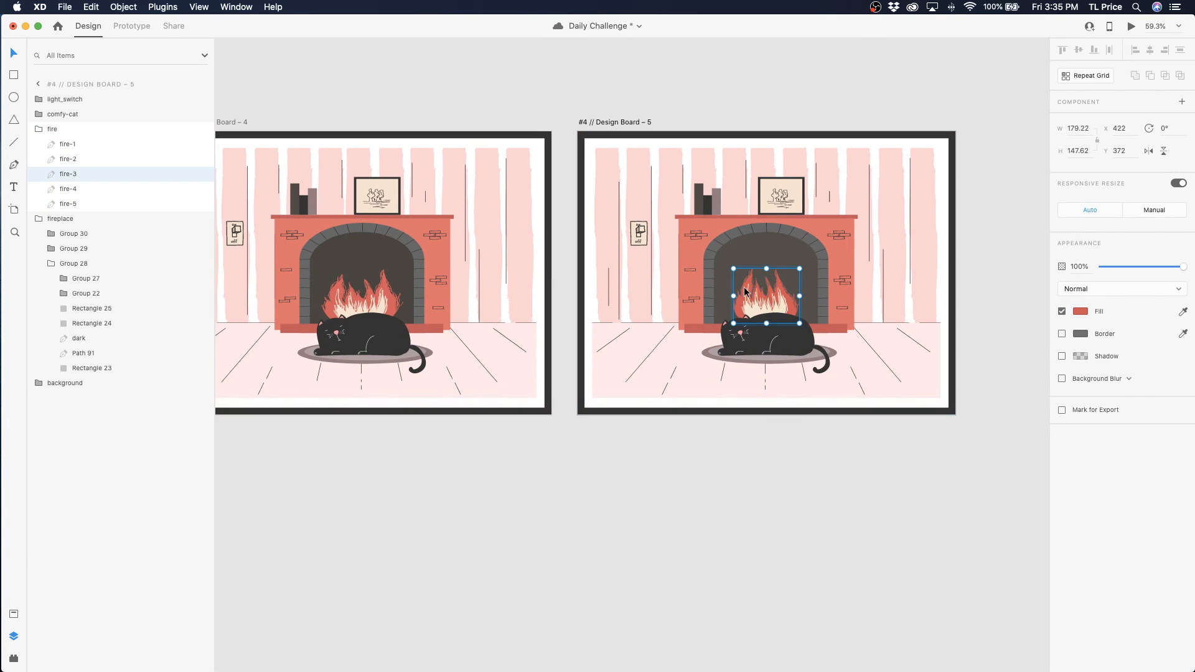
pyautogui.click(732, 251)
pyautogui.doubleClick(731, 251)
pyautogui.doubleClick(732, 252)
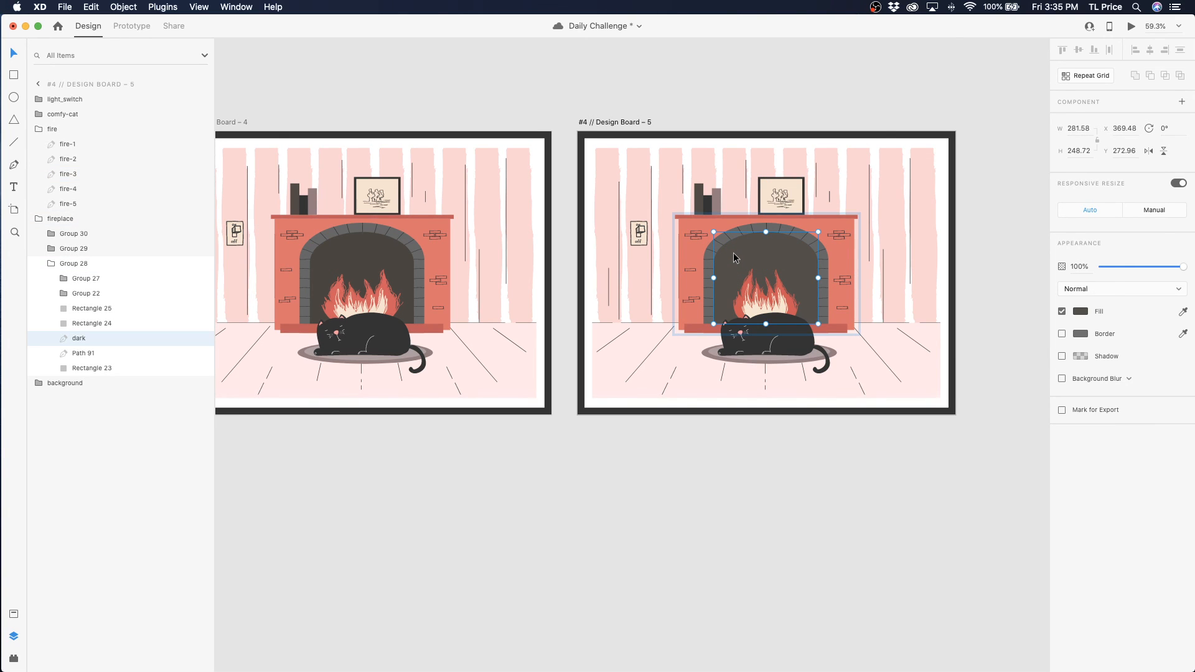
# Copy the overlay shape from the fireplace group on Design Board – 2
pyautogui.hscroll(-20, 551, 293)
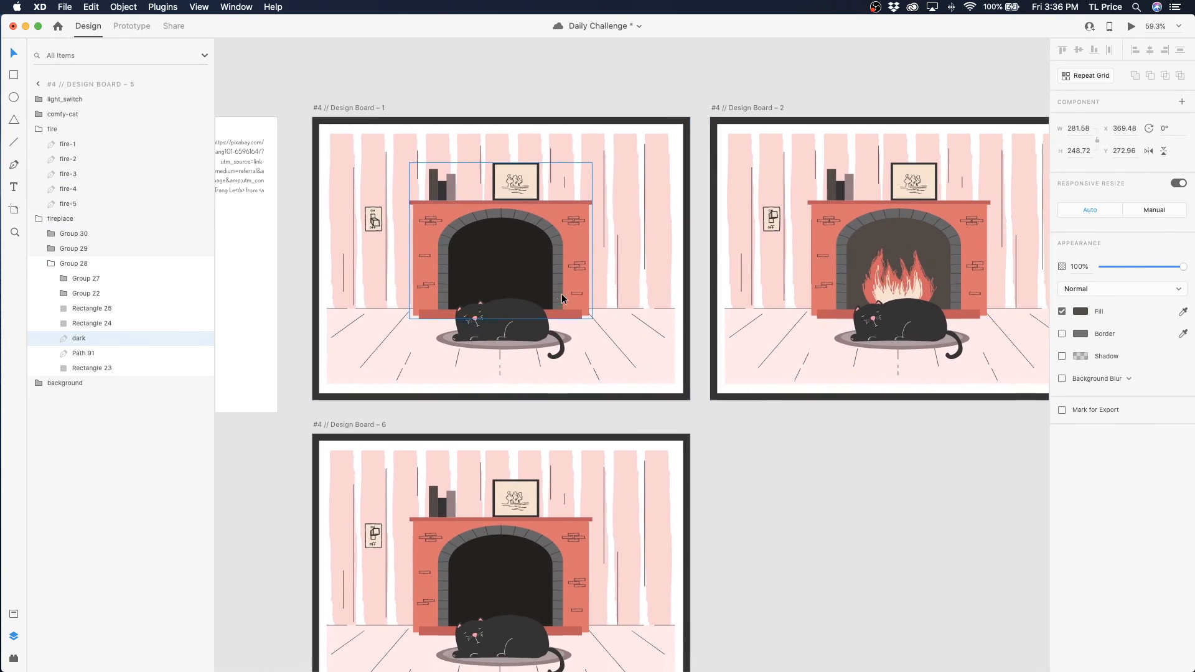
pyautogui.scroll(-5, 562, 299)
pyautogui.doubleClick(541, 521)
pyautogui.doubleClick(524, 541)
pyautogui.doubleClick(880, 216)
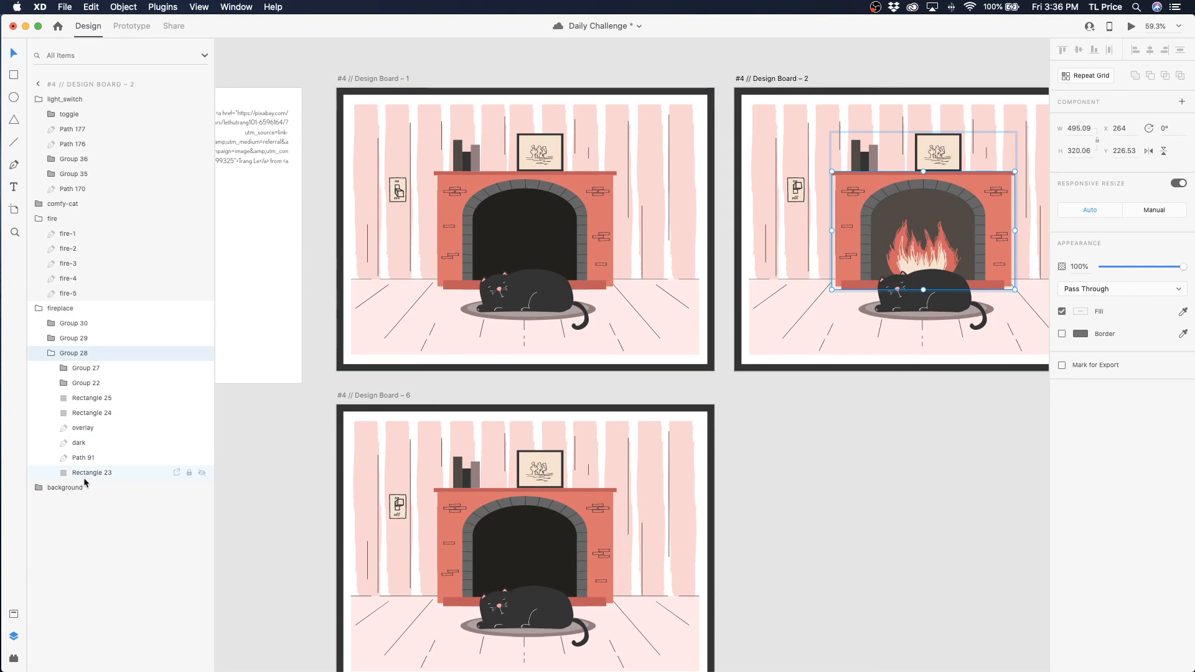
pyautogui.click(82, 428)
# Paste the overlay into the fireplace group on Design Board – 3 and place it directly above the dark layer
pyautogui.hscroll(10, 581, 443)
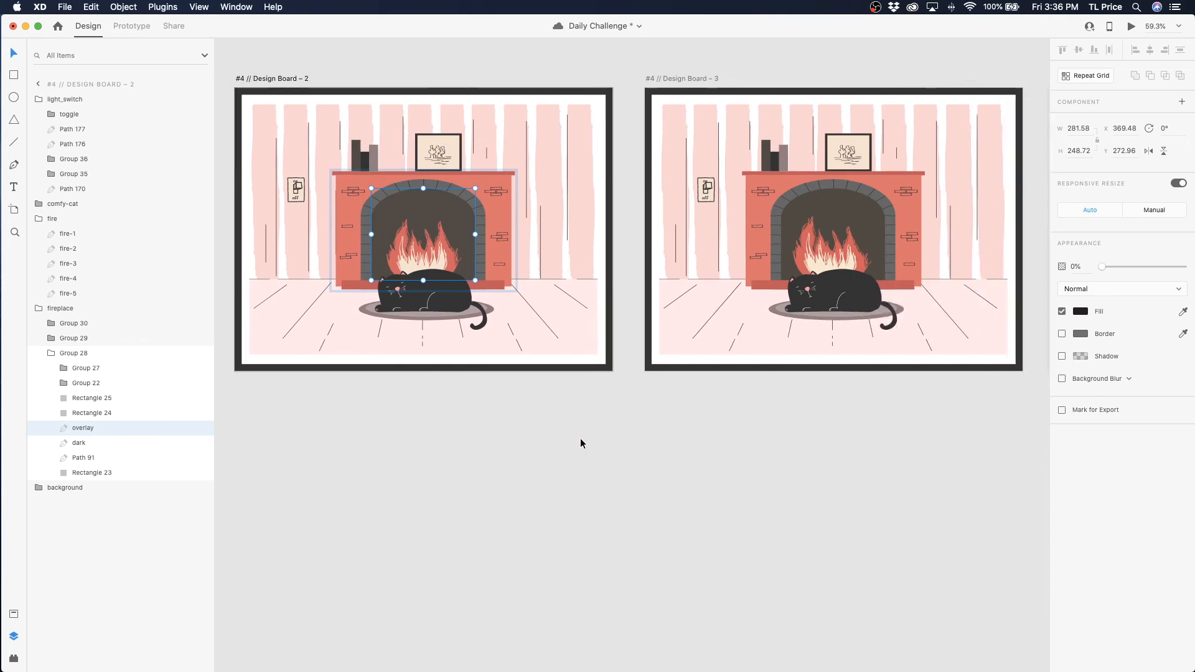
pyautogui.click(458, 284)
pyautogui.click(414, 272)
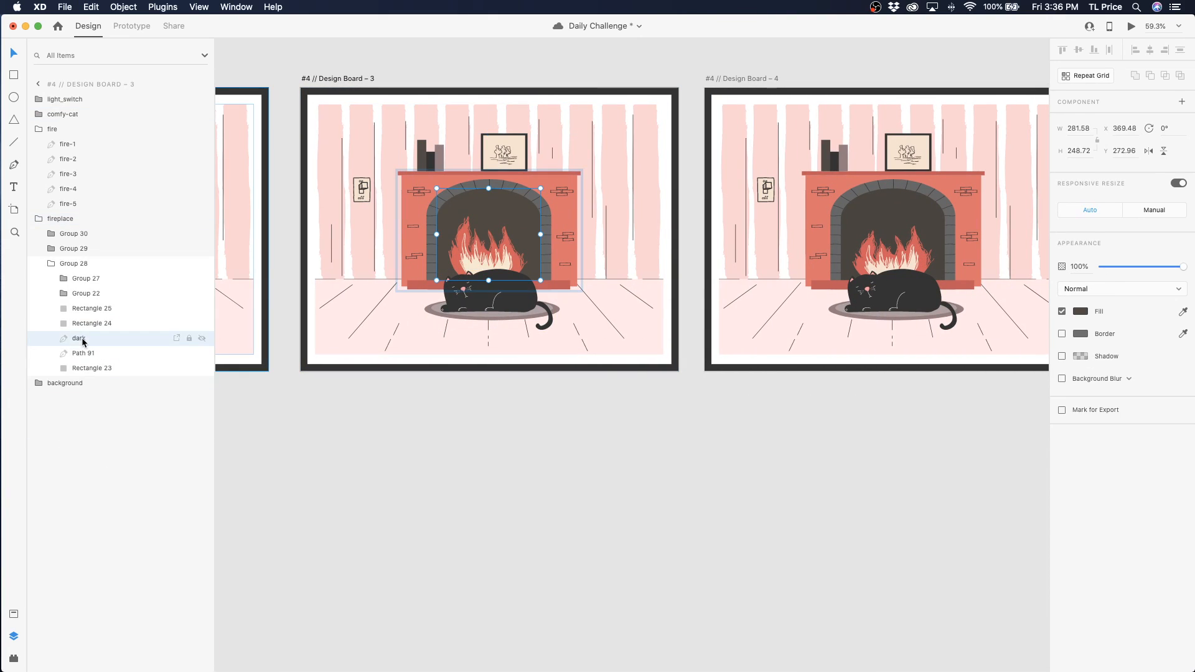
pyautogui.press('super+v')
pyautogui.moveTo(72, 280); pyautogui.dragTo(75, 343)
# Paste the overlay into Group 28 on Design Board – 4 and move it directly above the dark layer
pyautogui.click(868, 221)
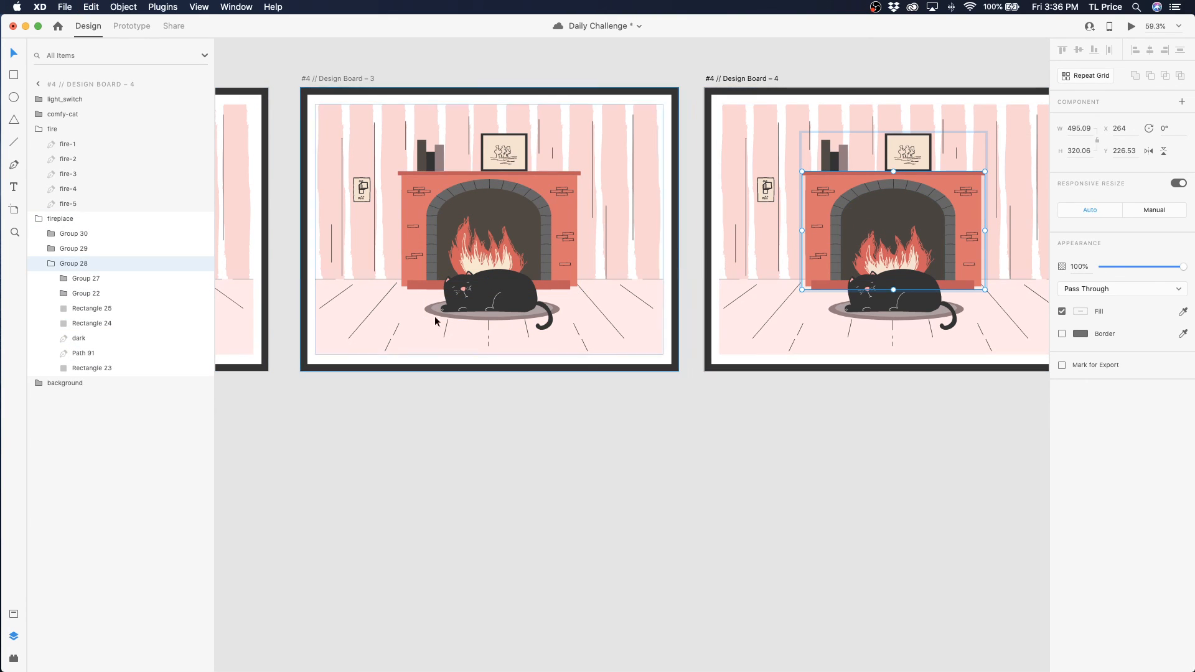
pyautogui.press('super+v')
pyautogui.moveTo(80, 279); pyautogui.dragTo(76, 342)
# Add the copied overlay to the fireplace group on Design Board – 5, stacked directly above its dark layer
pyautogui.hscroll(3, 874, 305)
pyautogui.hscroll(10, 872, 301)
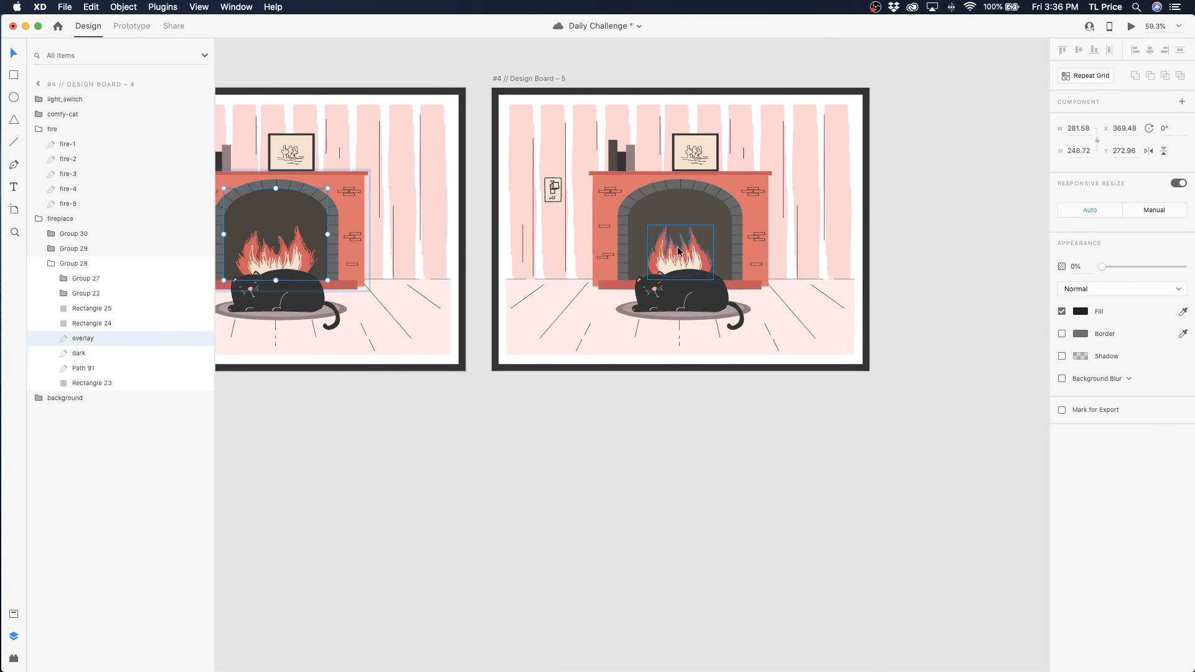
pyautogui.click(642, 231)
pyautogui.press('super+v')
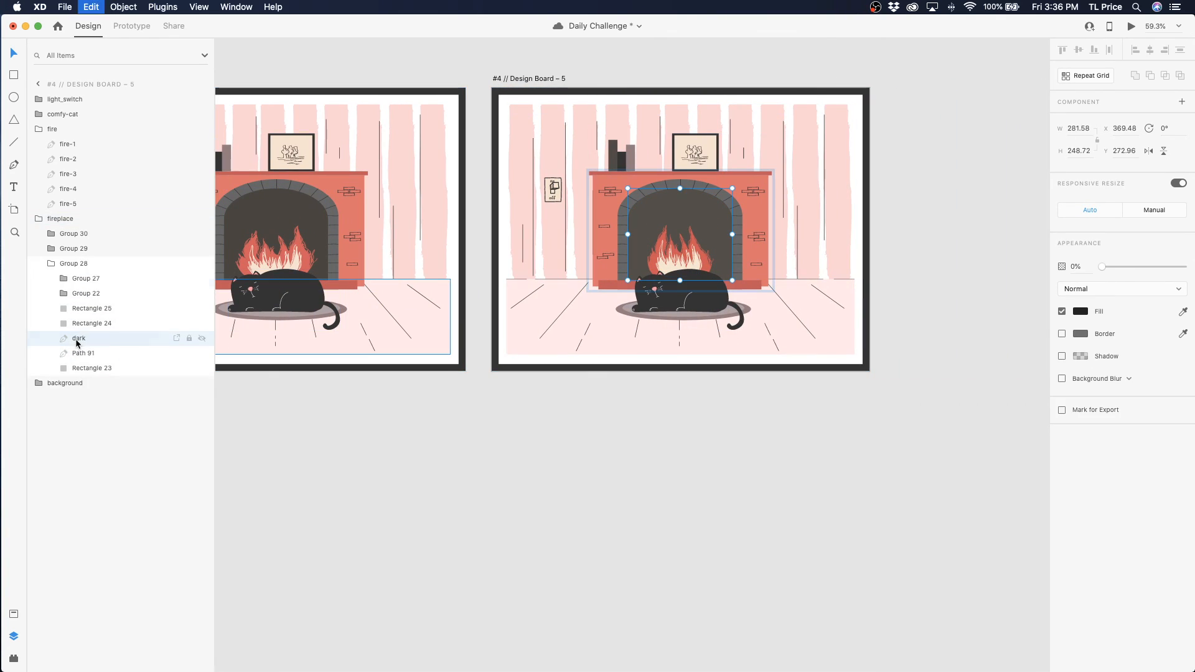
pyautogui.moveTo(75, 280); pyautogui.dragTo(77, 353)
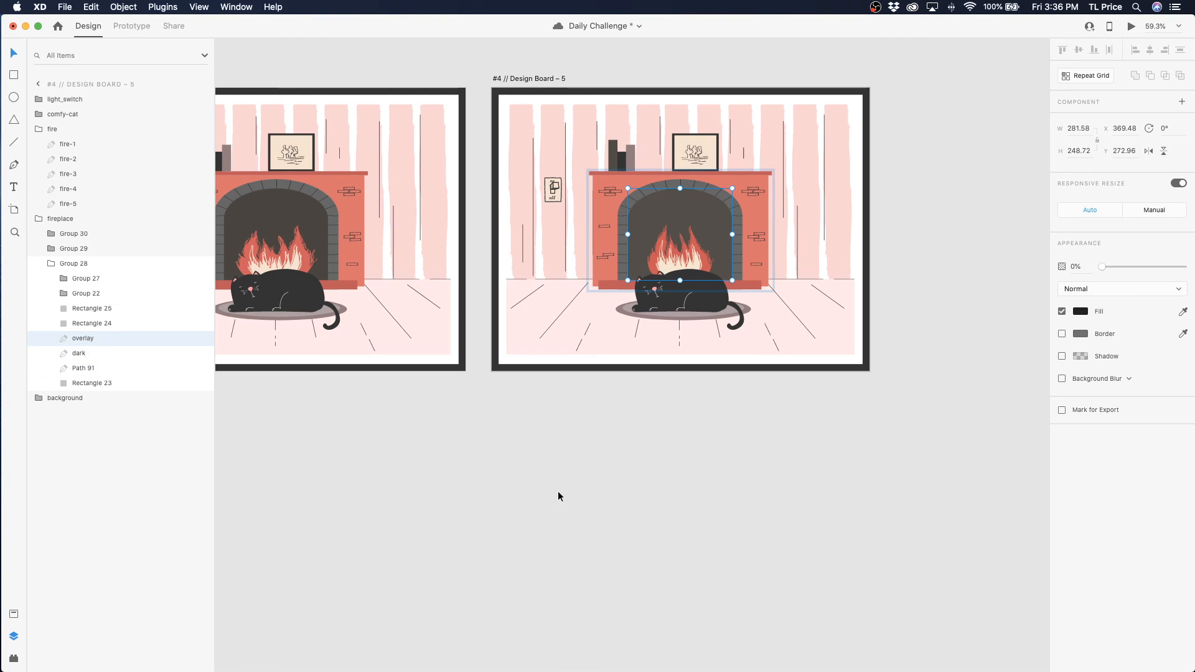
# Preview the prototype from Design Board – 1, switch on the fire with the light switch, and close the preview
pyautogui.click(573, 493)
pyautogui.hscroll(-10, 573, 491)
pyautogui.hscroll(-10, 571, 491)
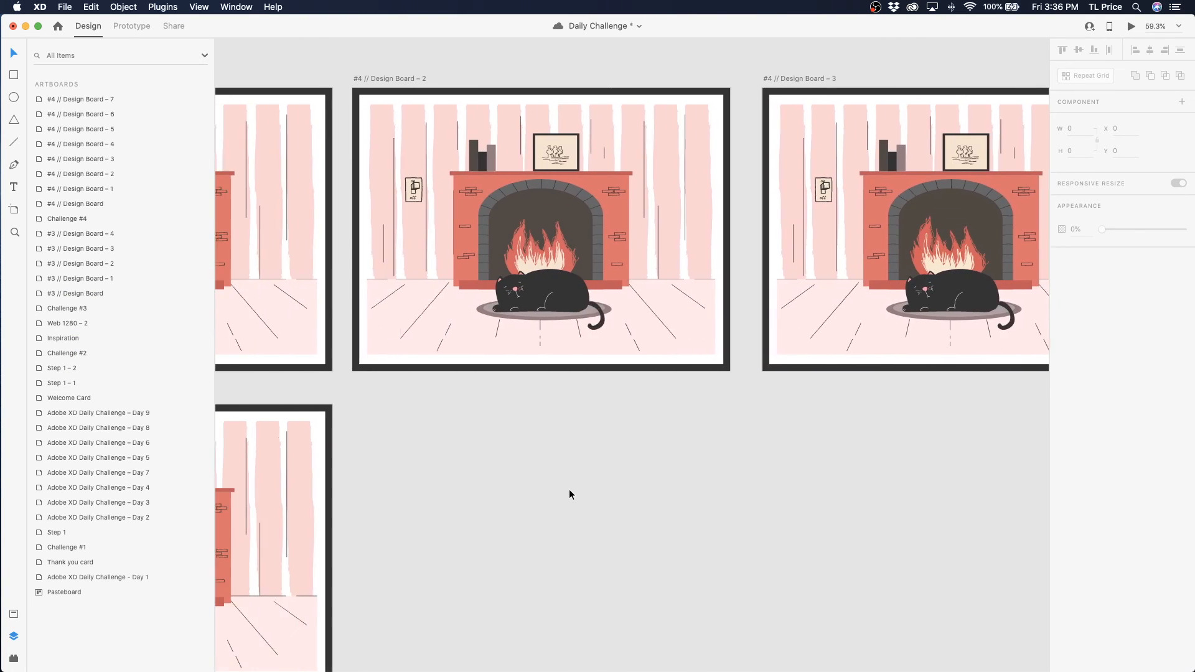
pyautogui.click(350, 79)
pyautogui.click(1130, 27)
pyautogui.click(451, 254)
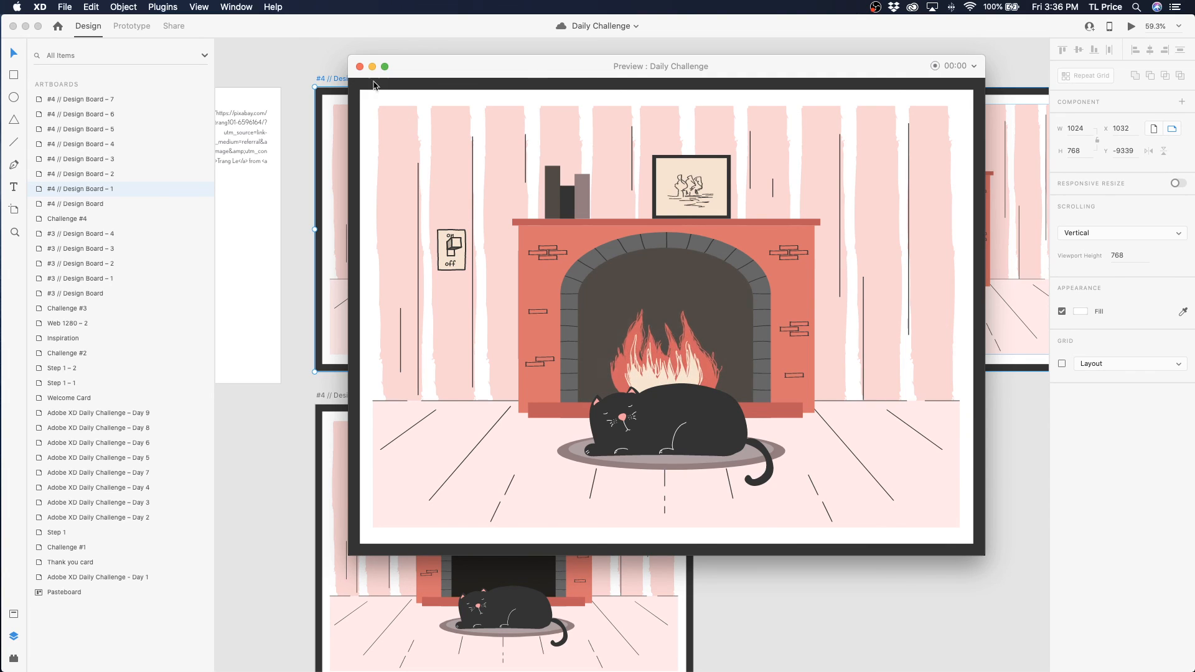
pyautogui.click(360, 66)
# Copy the dark shape from the fireplace group on Design Board – 2
pyautogui.click(992, 228)
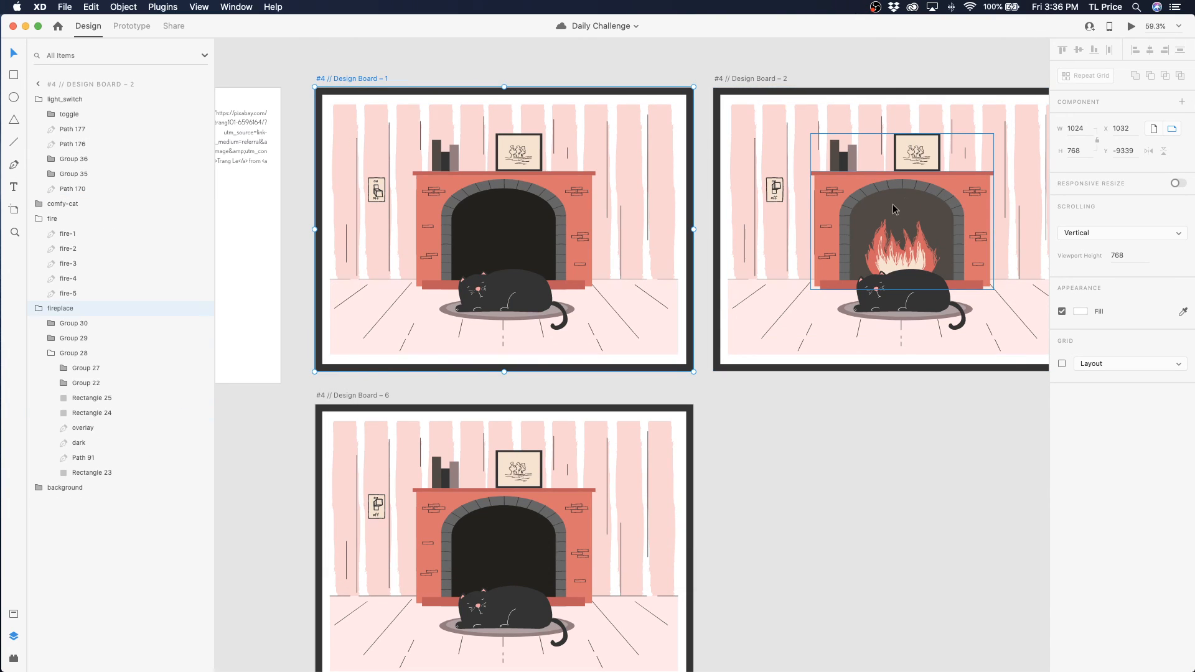
pyautogui.click(84, 444)
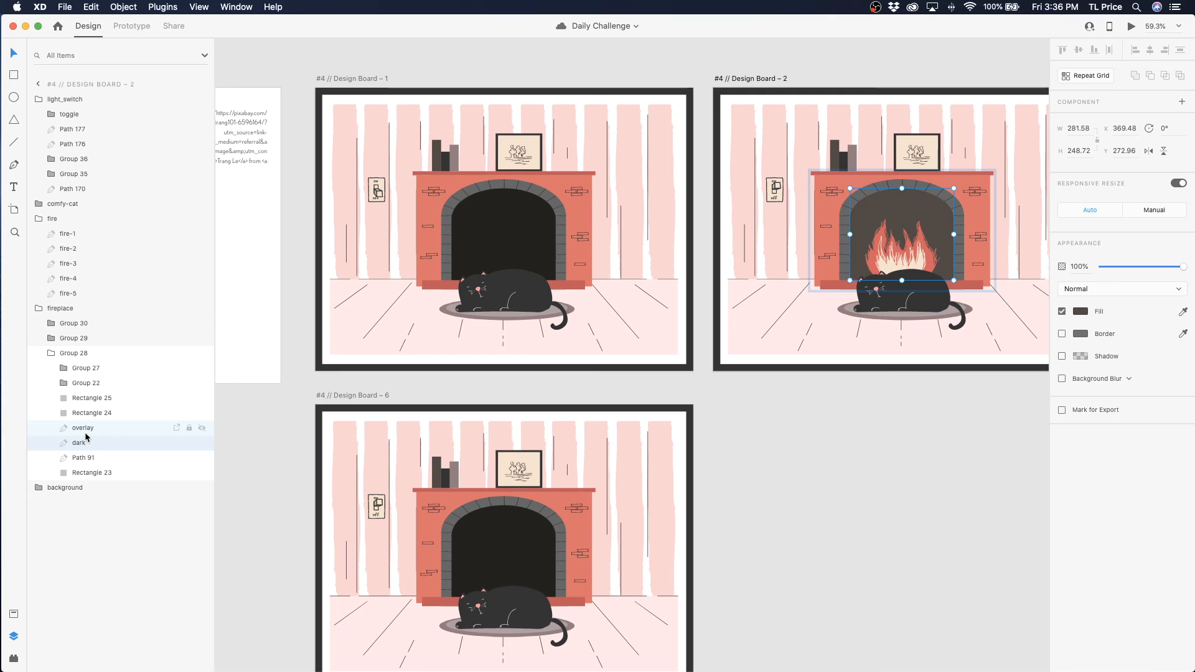
pyautogui.hscroll(10, 647, 345)
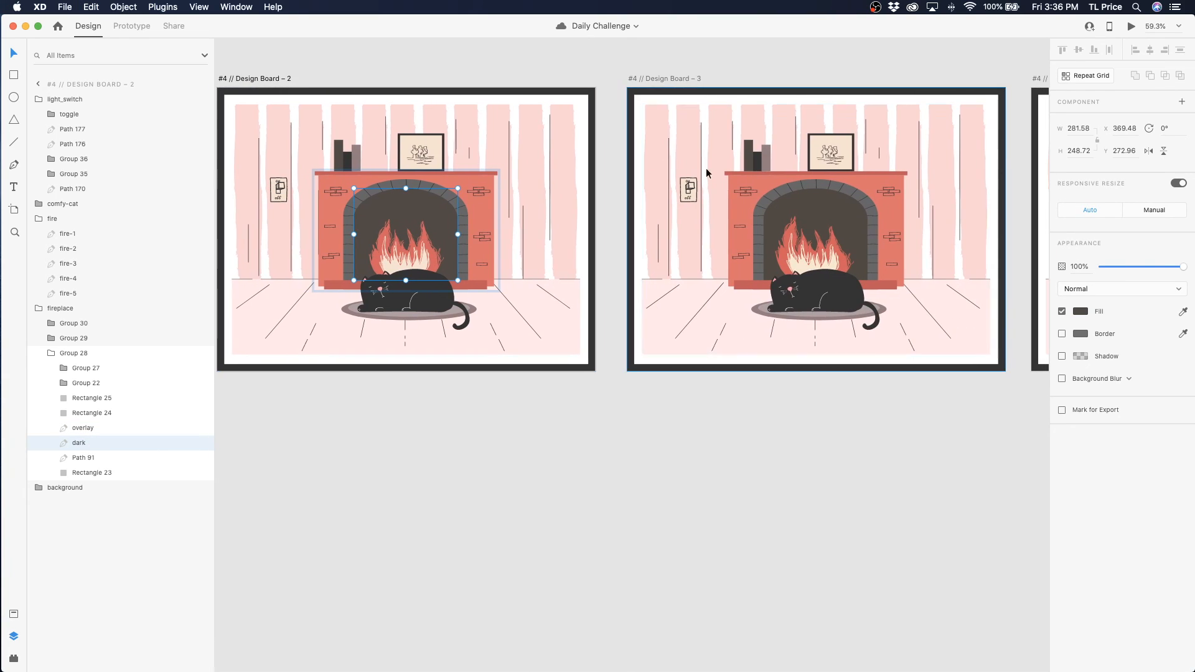
# Replace the dark shape on Design Board – 3 with the copied one, placed below the overlay, deleting the old shape
pyautogui.click(816, 207)
pyautogui.doubleClick(816, 207)
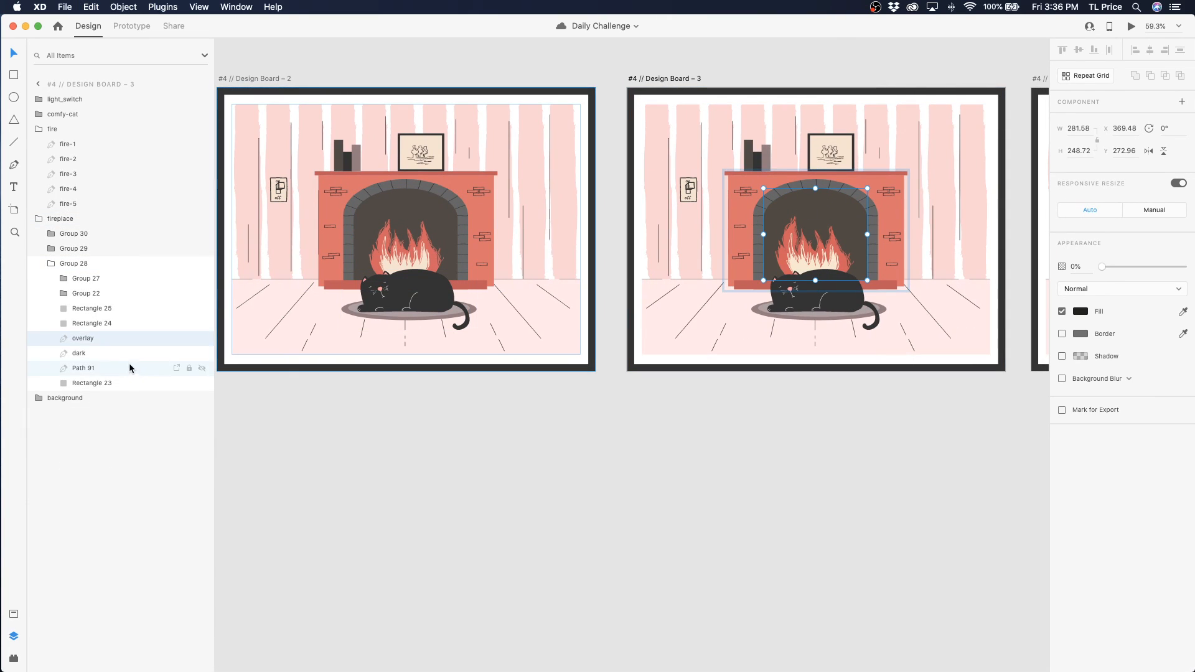
pyautogui.press('super+v')
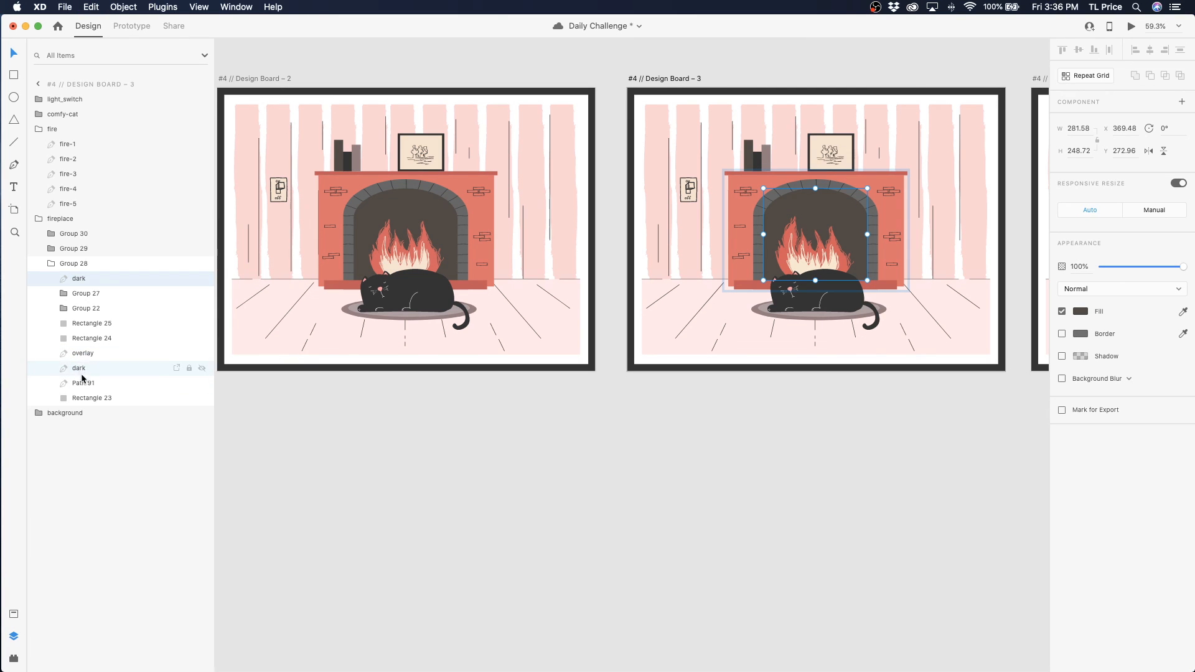
pyautogui.moveTo(79, 298); pyautogui.dragTo(87, 374)
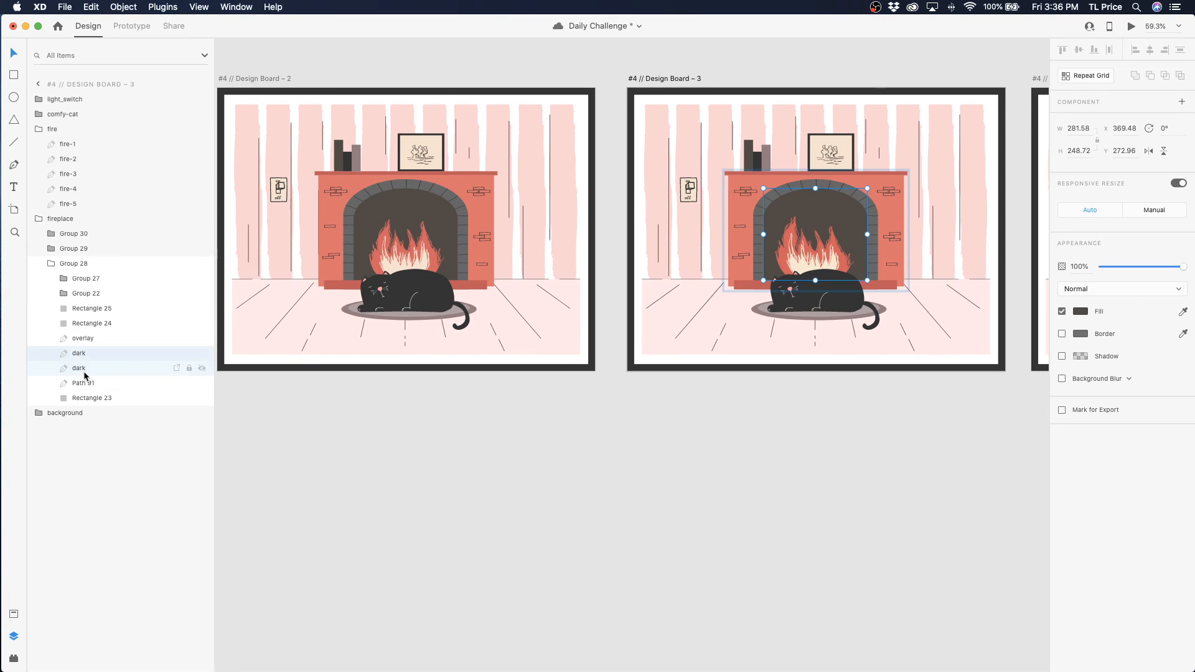
pyautogui.press('Delete')
pyautogui.hscroll(9, 405, 357)
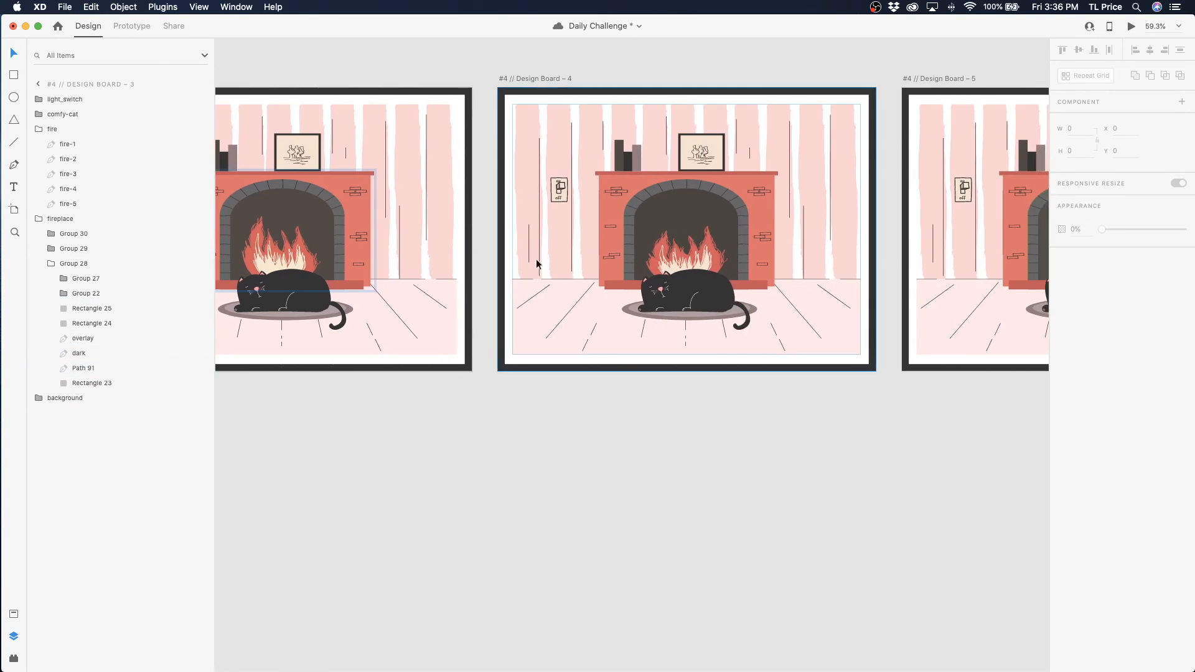
# Replace the dark shape on Design Board – 4 with the copied one, placed below the overlay, deleting the old shape
pyautogui.doubleClick(696, 212)
pyautogui.doubleClick(696, 211)
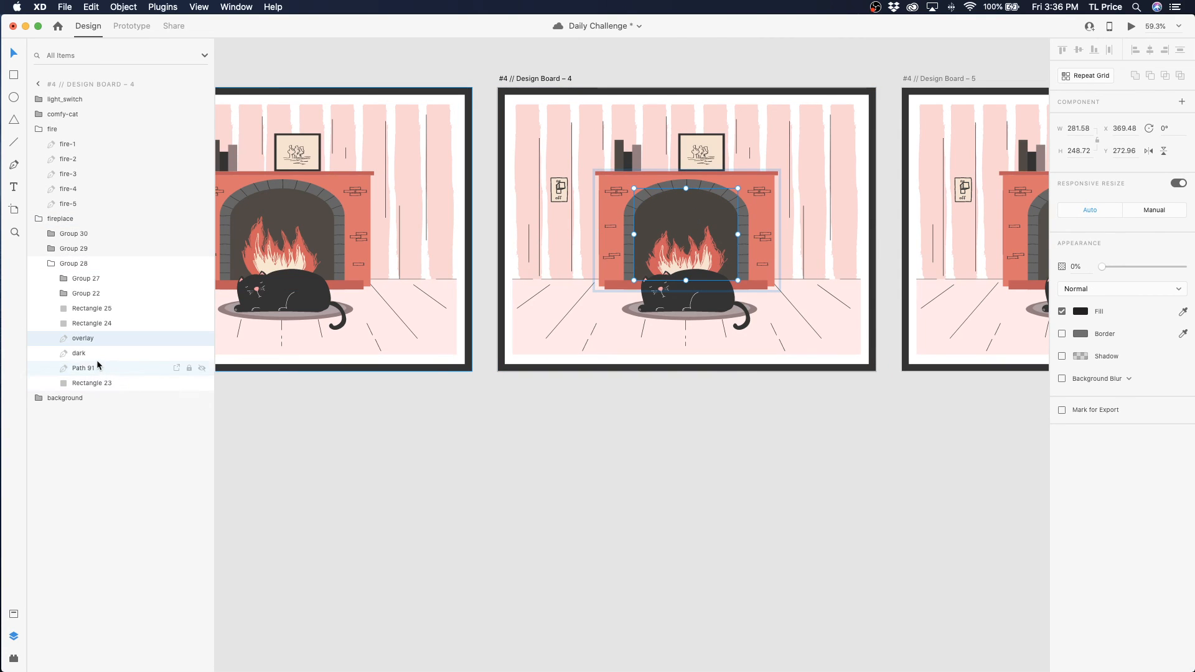
pyautogui.press('super+v')
pyautogui.moveTo(76, 279); pyautogui.dragTo(81, 367)
pyautogui.press('Delete')
# Replace the dark shape on Design Board – 5 with the copied one, placed below the overlay, deleting the old shape
pyautogui.hscroll(8, 427, 386)
pyautogui.click(627, 198)
pyautogui.doubleClick(603, 204)
pyautogui.doubleClick(603, 205)
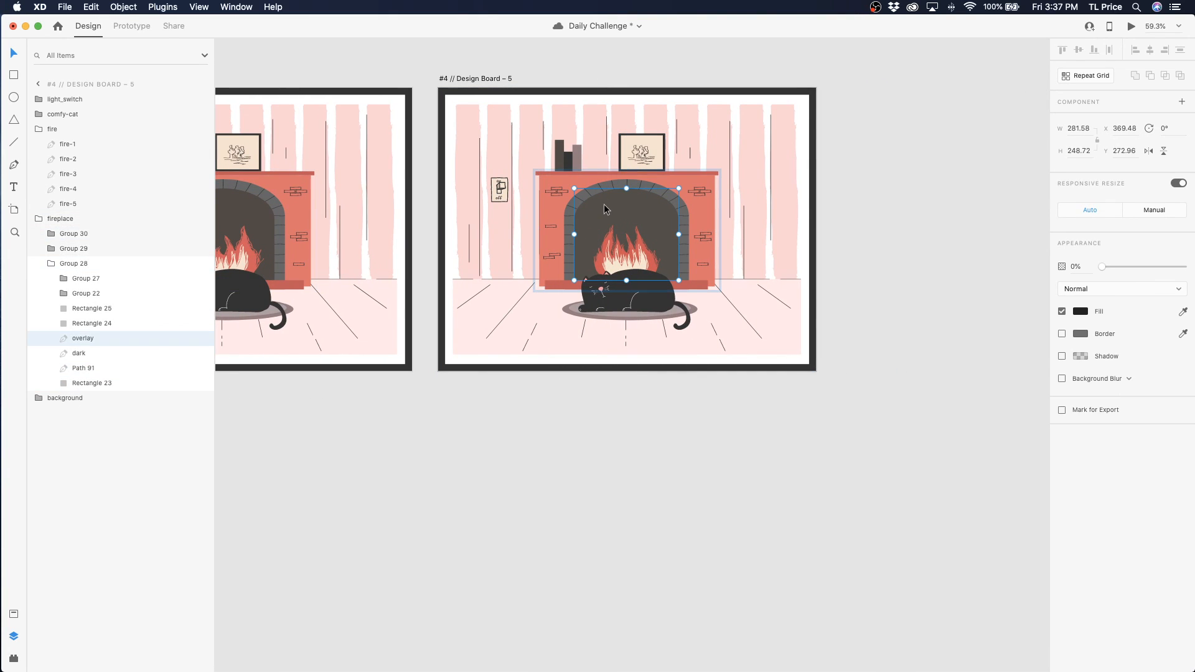
pyautogui.doubleClick(602, 207)
pyautogui.doubleClick(565, 202)
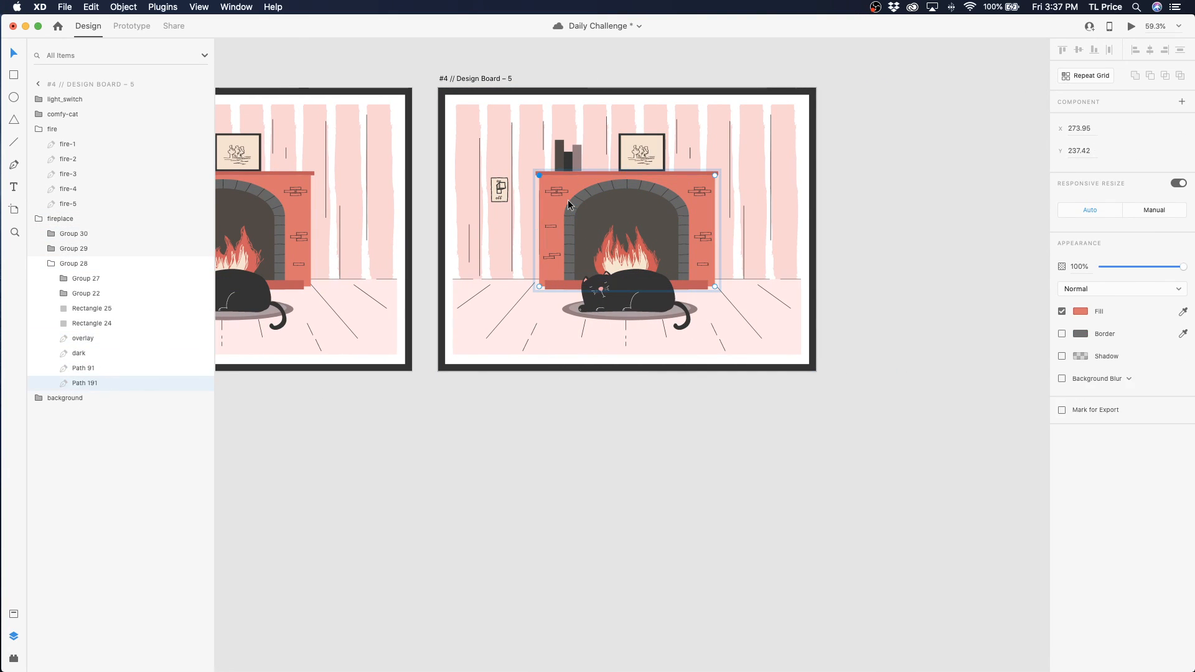
pyautogui.click(73, 352)
pyautogui.press('super+c')
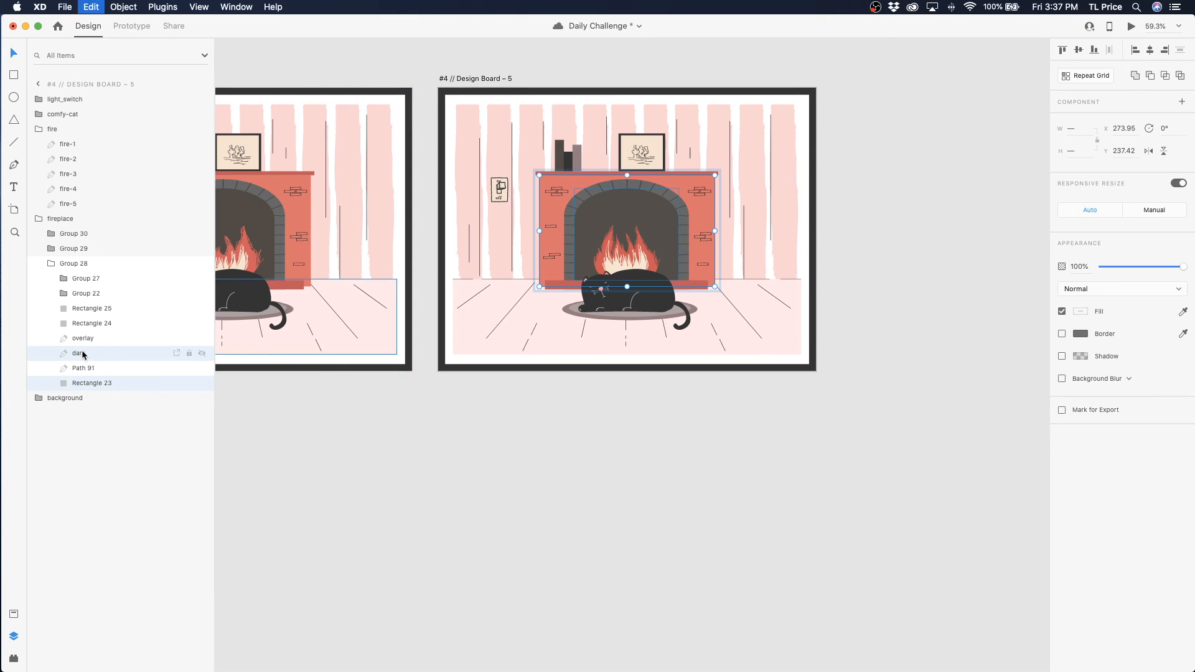
pyautogui.press('super+v')
pyautogui.moveTo(84, 350); pyautogui.dragTo(85, 371)
pyautogui.press('Delete')
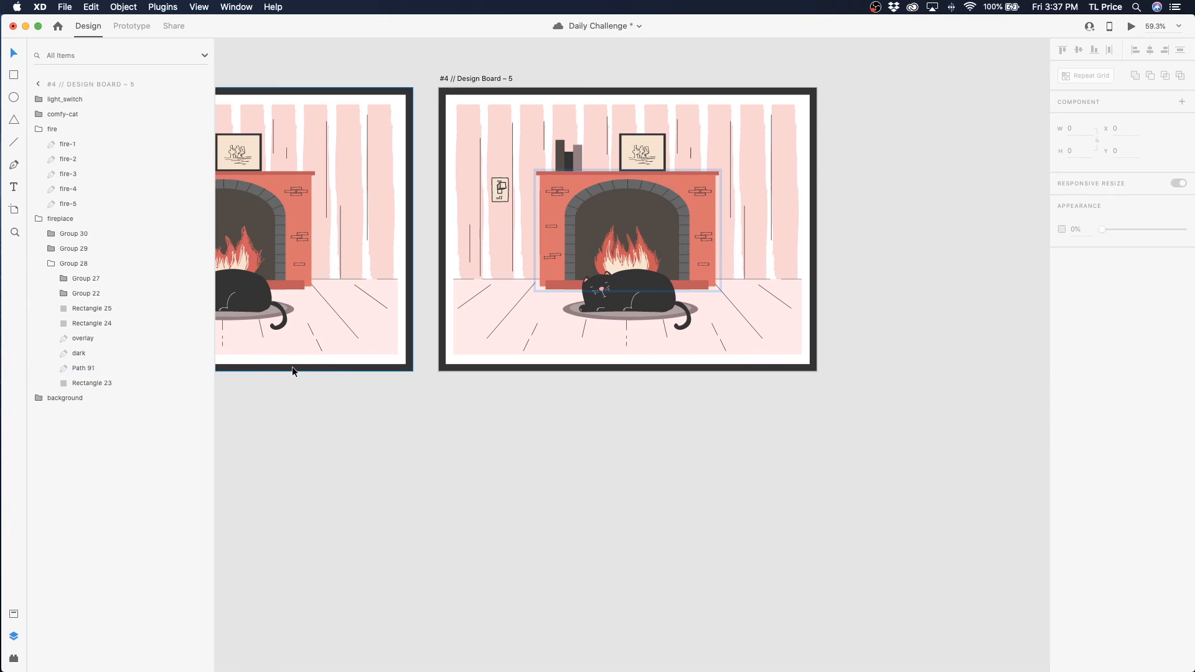
# Preview the prototype from Design Board – 1 and toggle the fire on and off repeatedly with the light switch
pyautogui.scroll(5, 298, 367)
pyautogui.hscroll(-5, 372, 311)
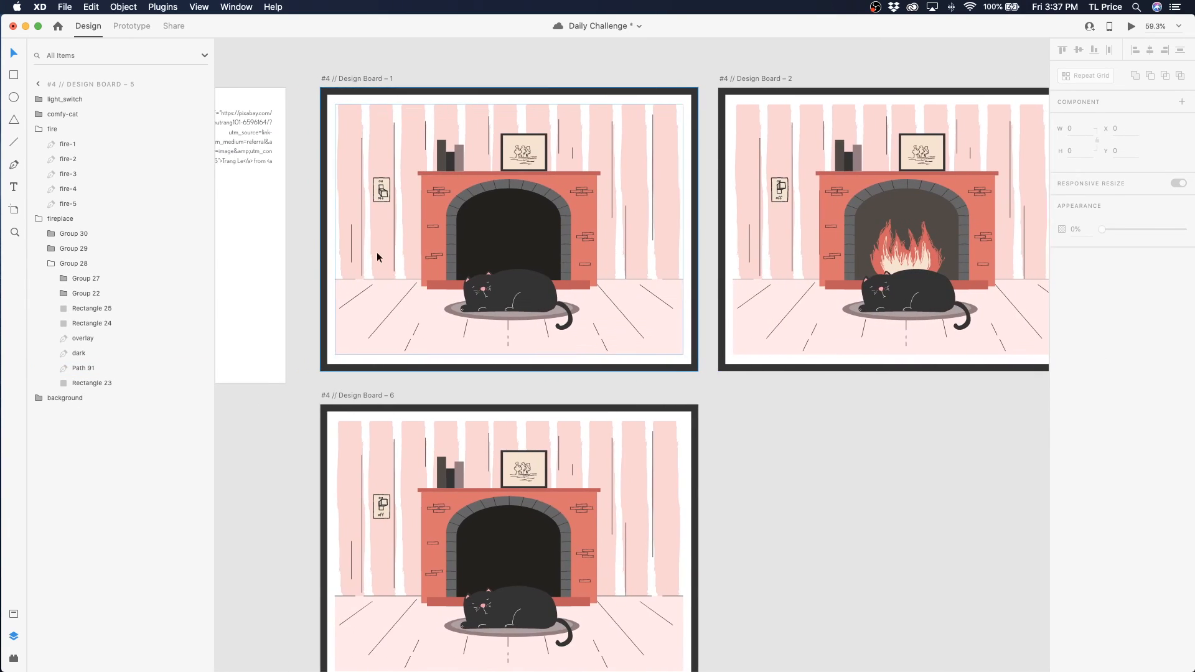
pyautogui.click(349, 77)
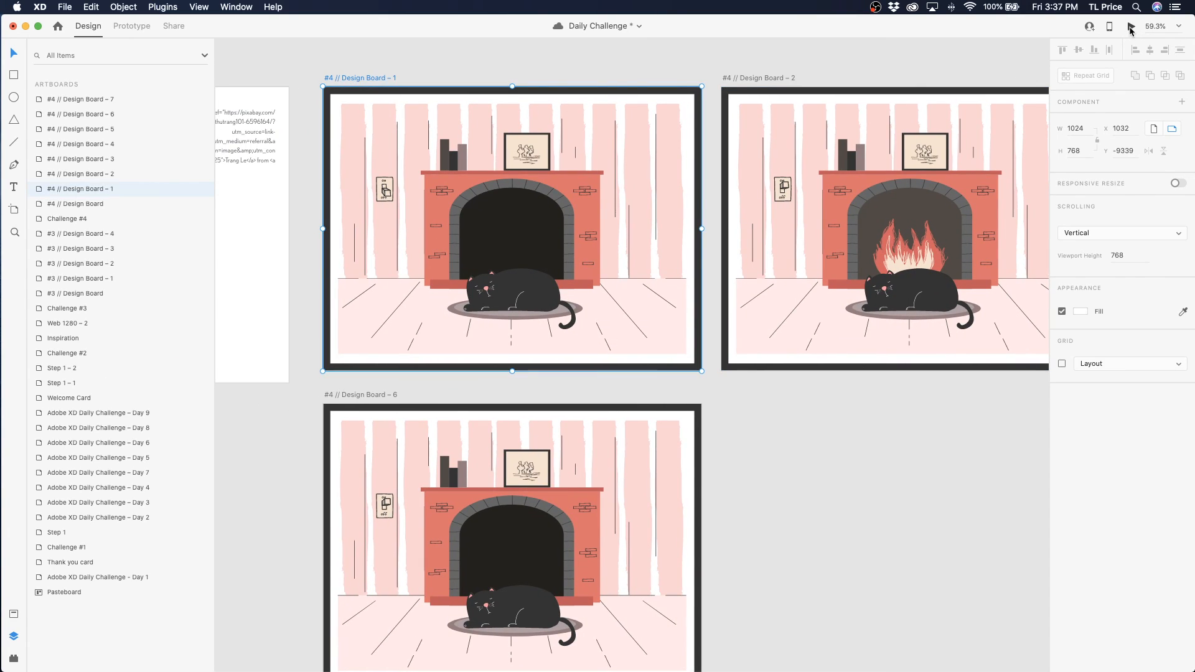
pyautogui.click(1130, 28)
pyautogui.click(449, 252)
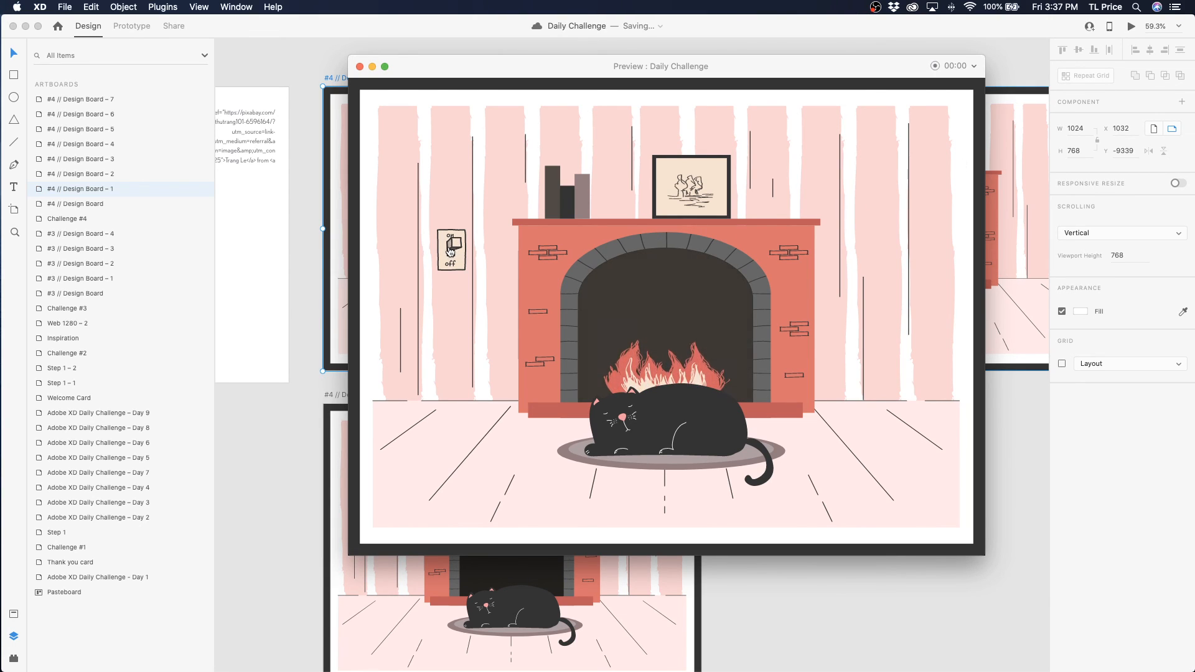
pyautogui.click(450, 251)
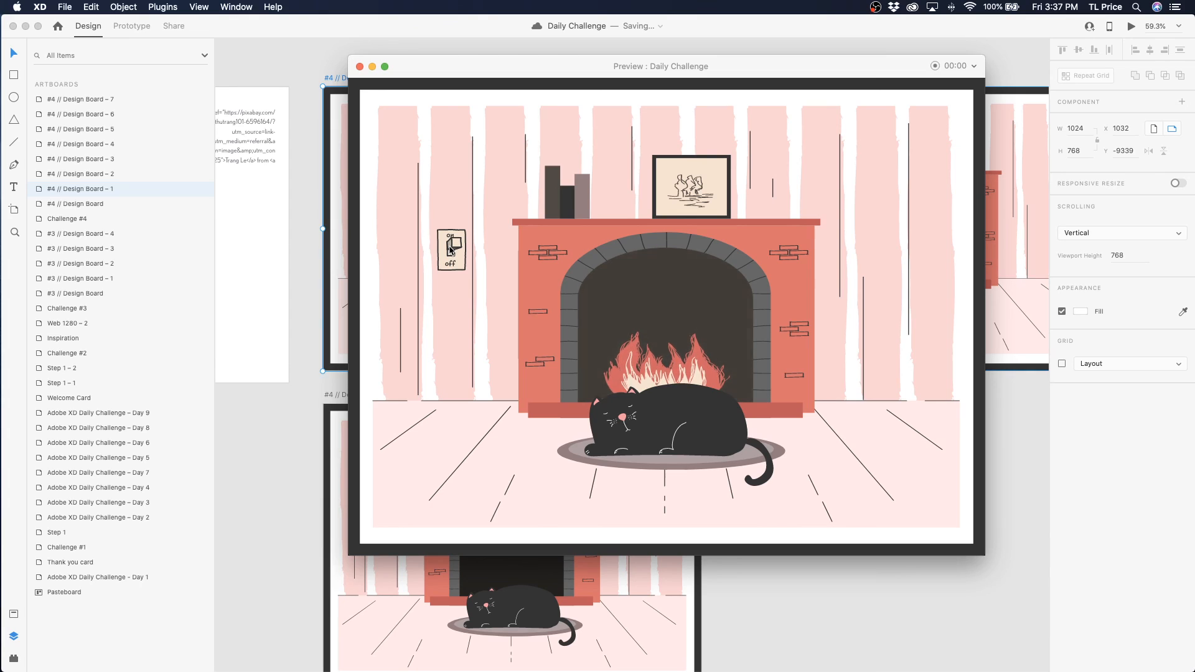
pyautogui.click(450, 251)
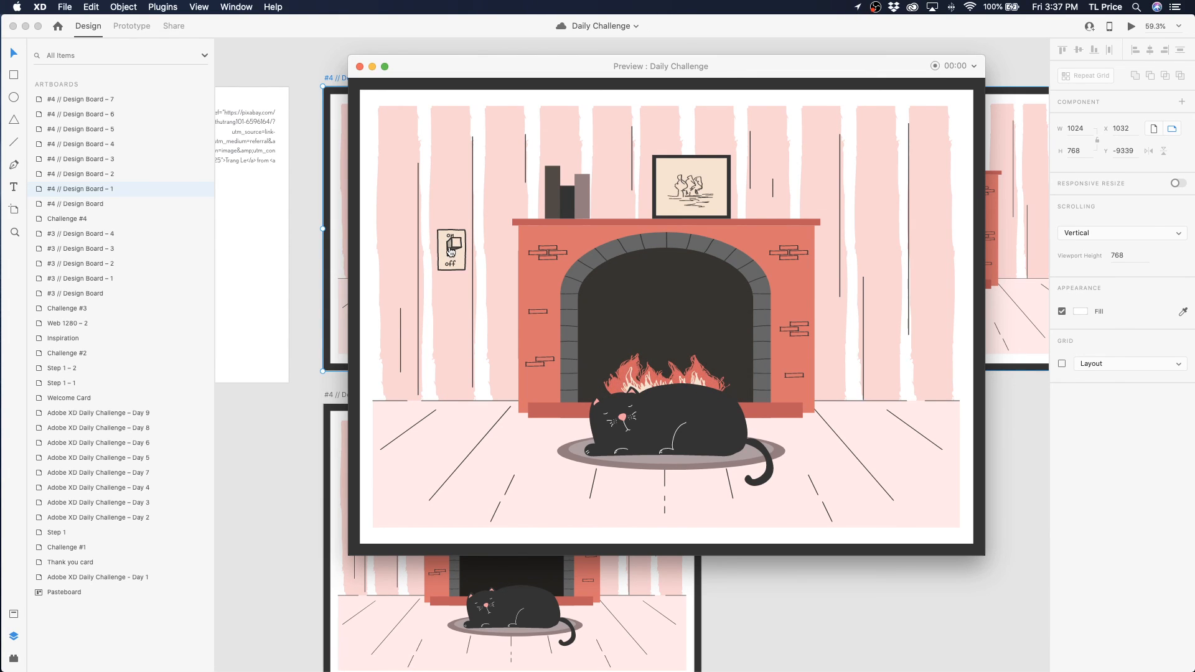
pyautogui.click(451, 251)
pyautogui.click(451, 251)
pyautogui.click(451, 251)
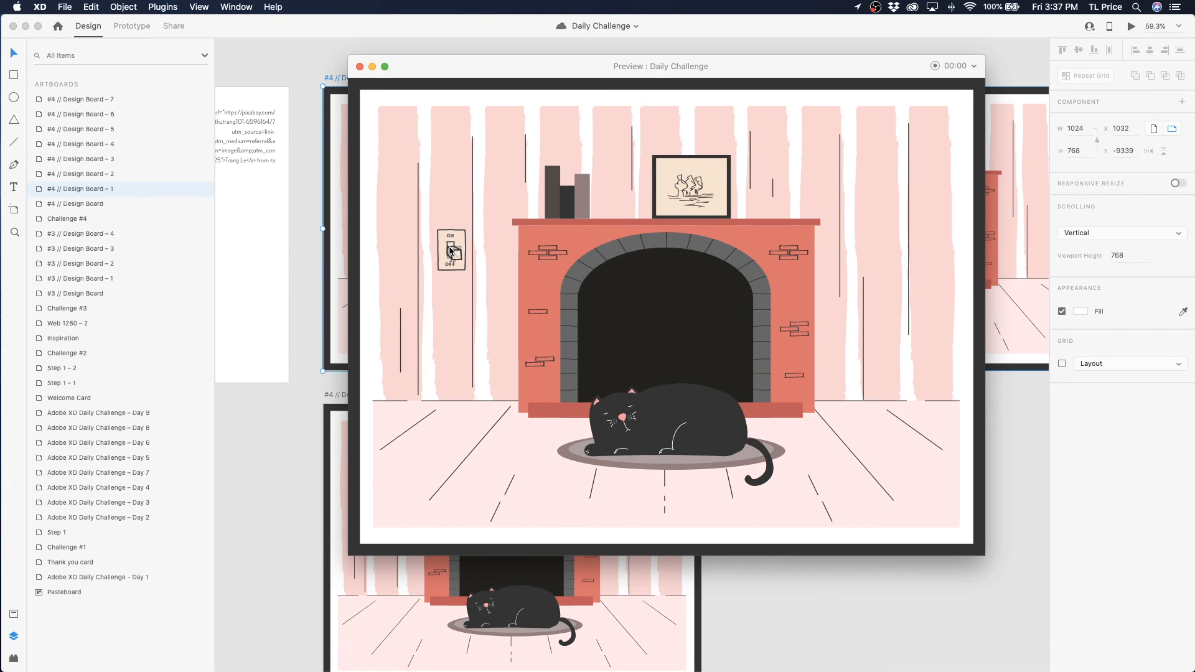
pyautogui.click(450, 257)
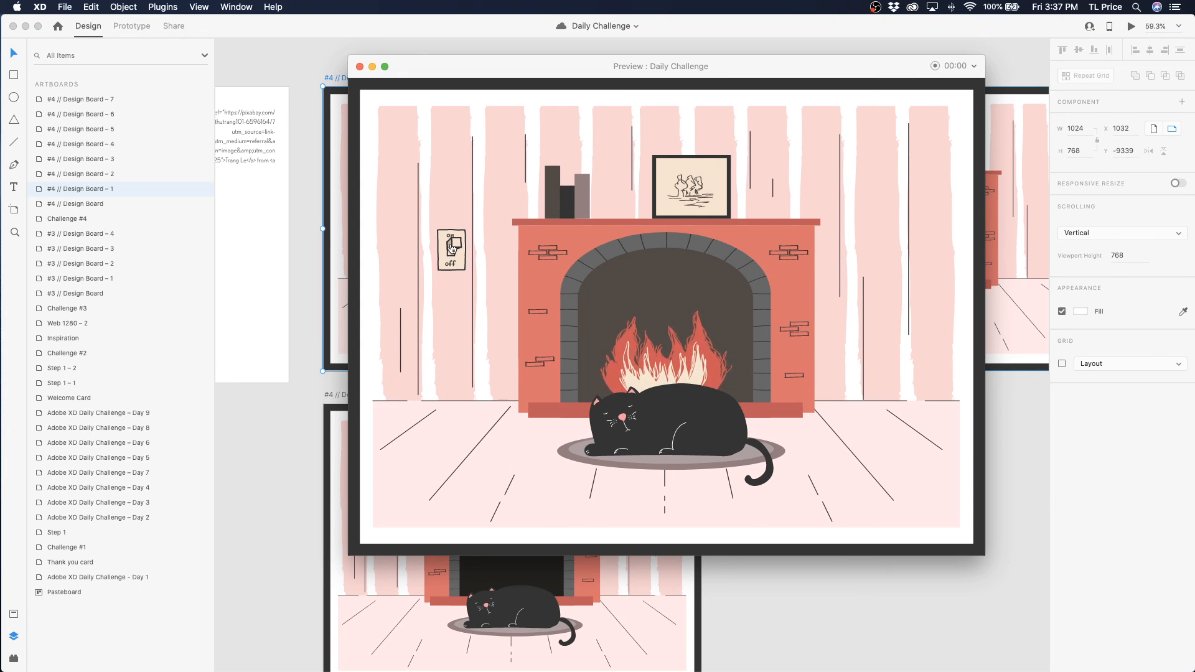
pyautogui.click(451, 253)
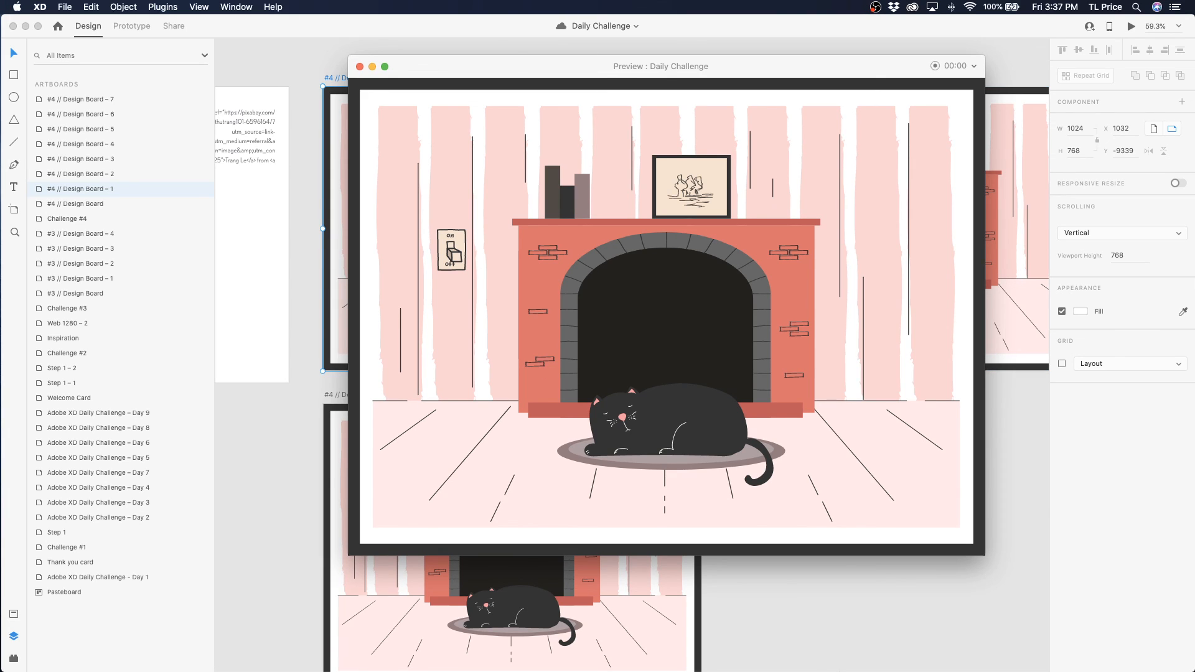
# Switch to Adobe Illustrator and exit isolation of the selected flame group in the Fireplace document
pyautogui.moveTo(840, 671)
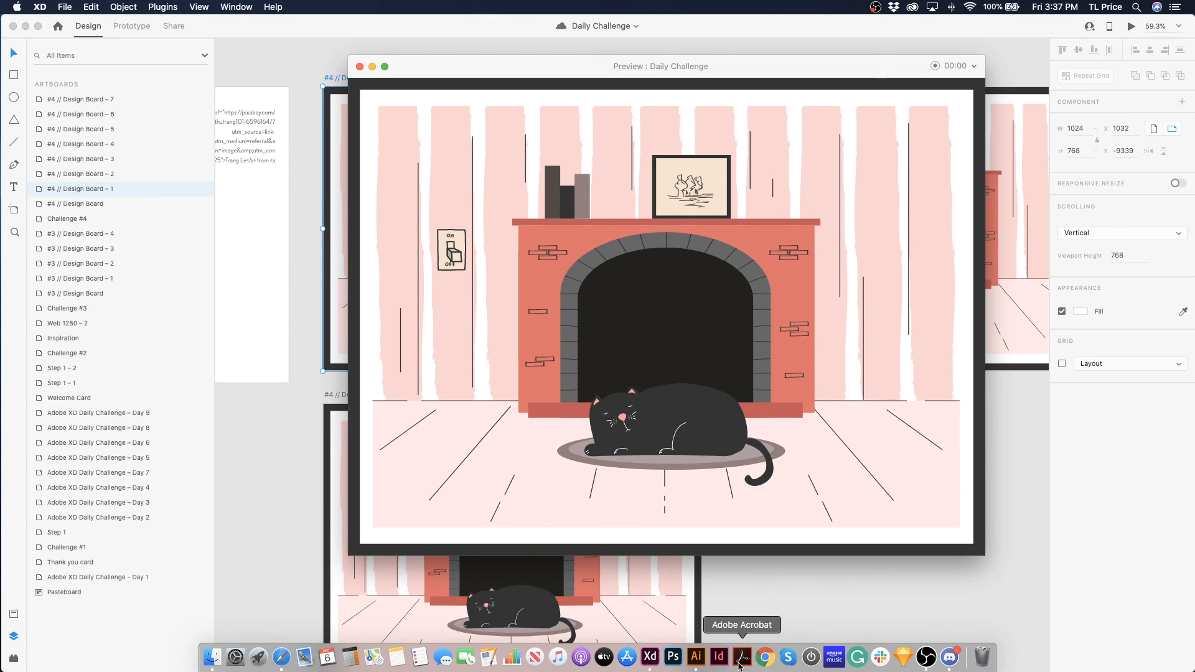
pyautogui.click(696, 658)
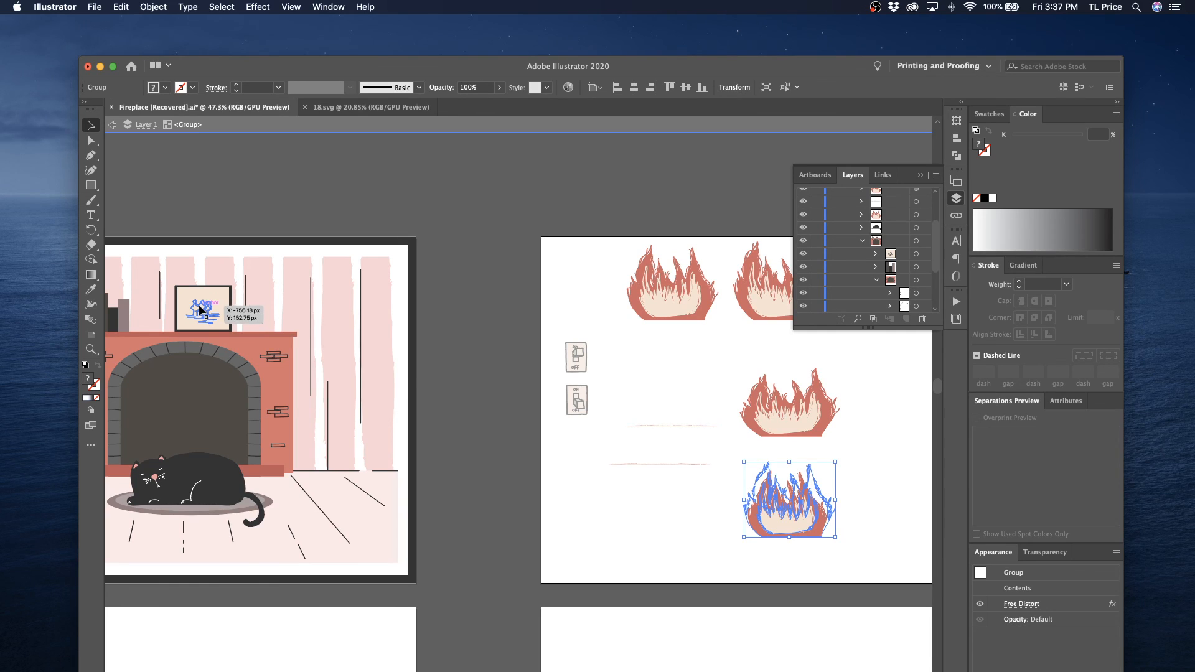
pyautogui.click(94, 351)
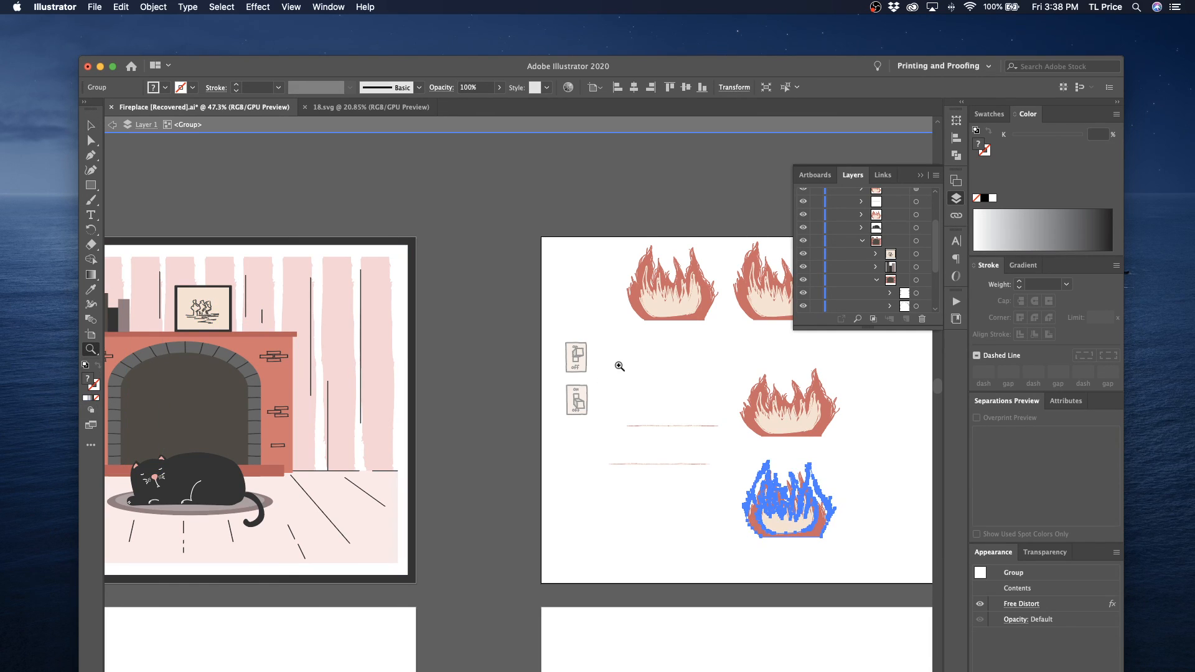
pyautogui.click(111, 129)
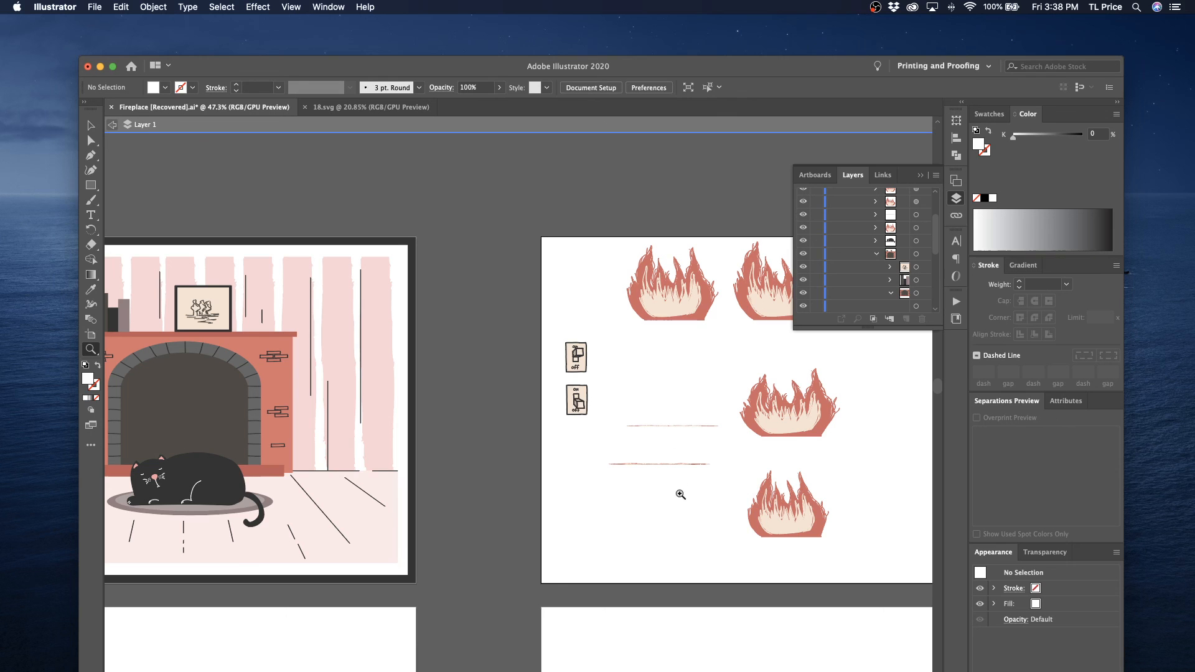
# Isolate the lower light switch group, the one with its lever pointing to off
pyautogui.moveTo(554, 339); pyautogui.dragTo(773, 560)
pyautogui.scroll(-2, 499, 457)
pyautogui.click(88, 132)
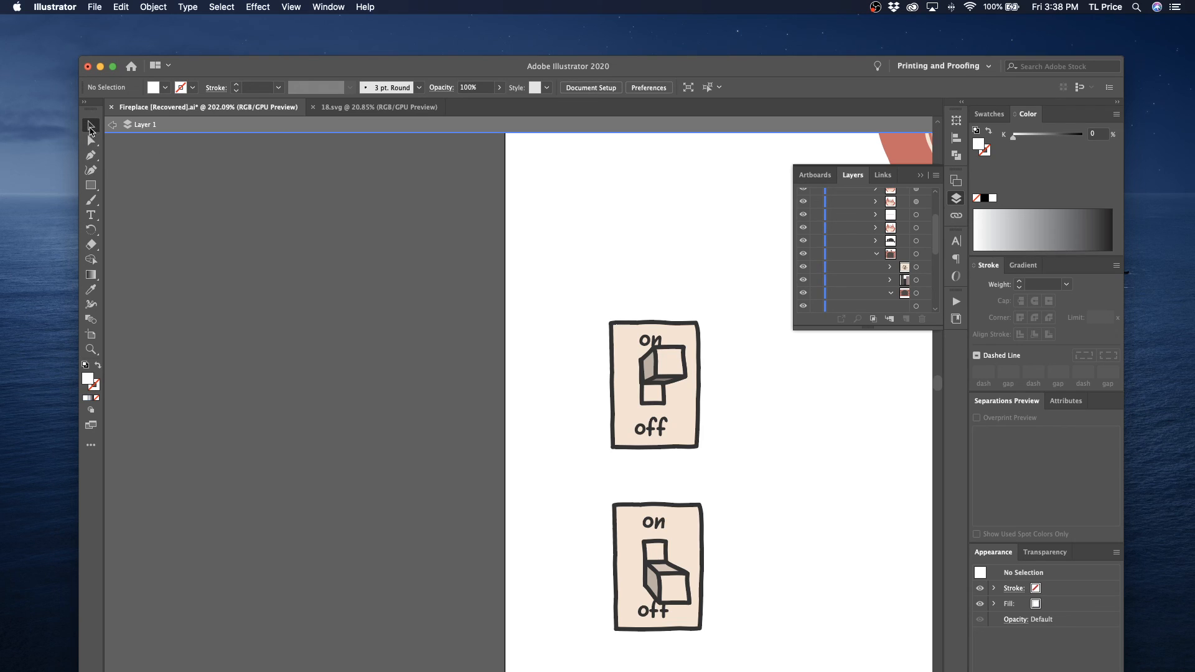
pyautogui.click(652, 575)
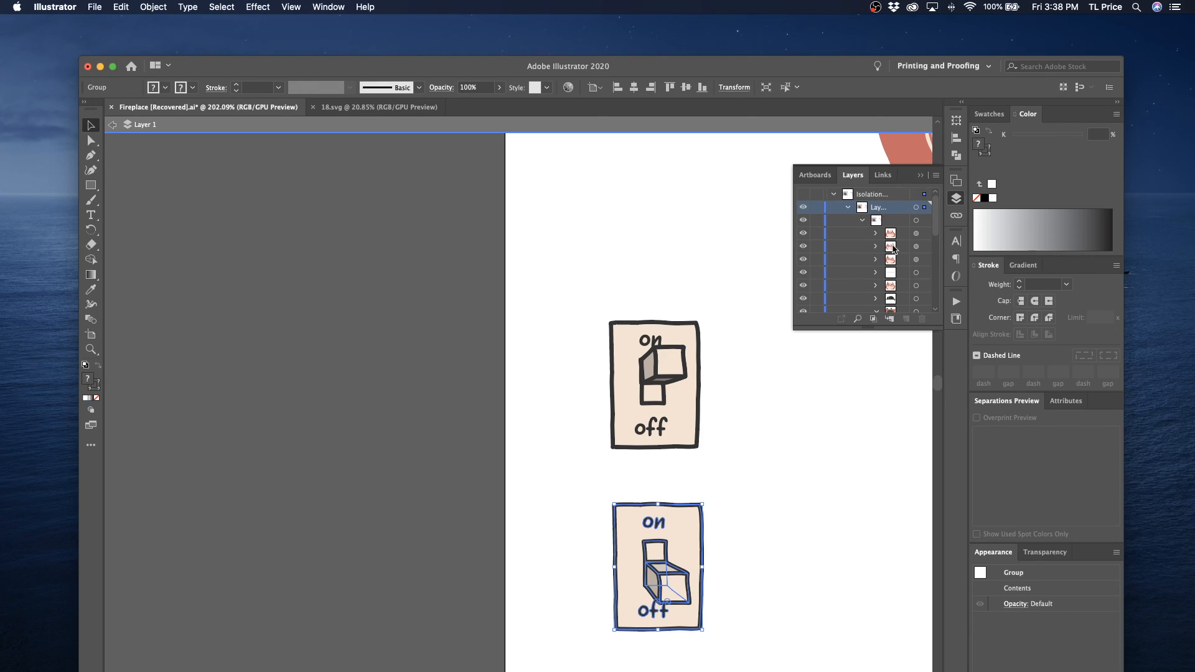
pyautogui.scroll(-3, 890, 261)
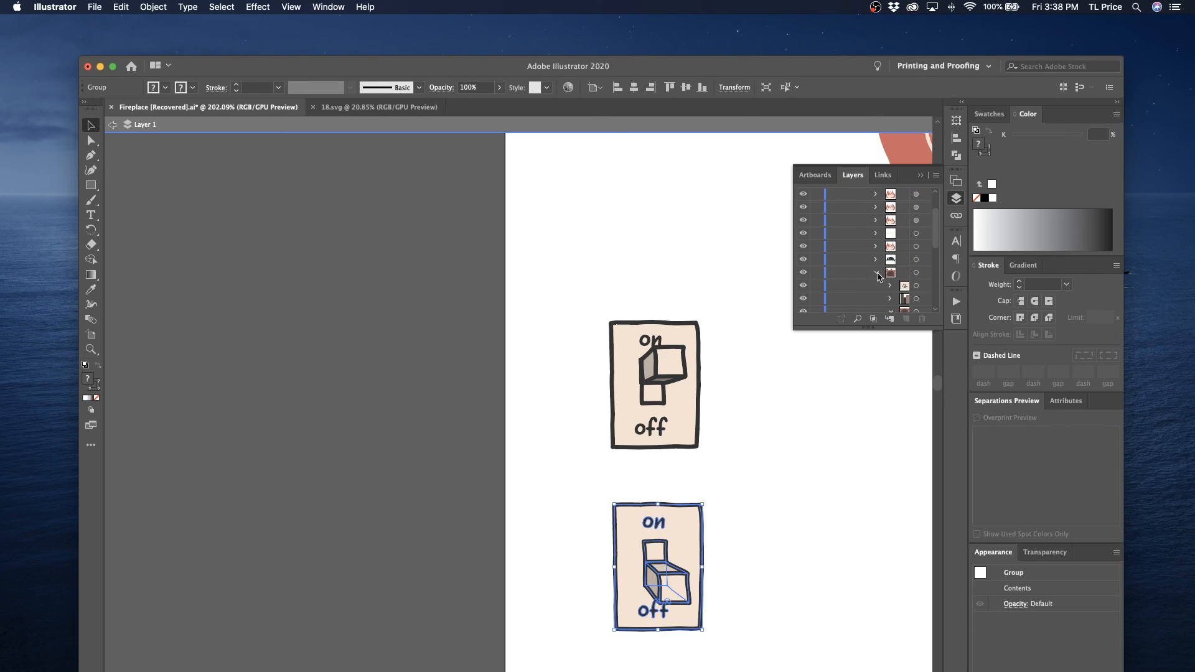
pyautogui.scroll(3, 839, 250)
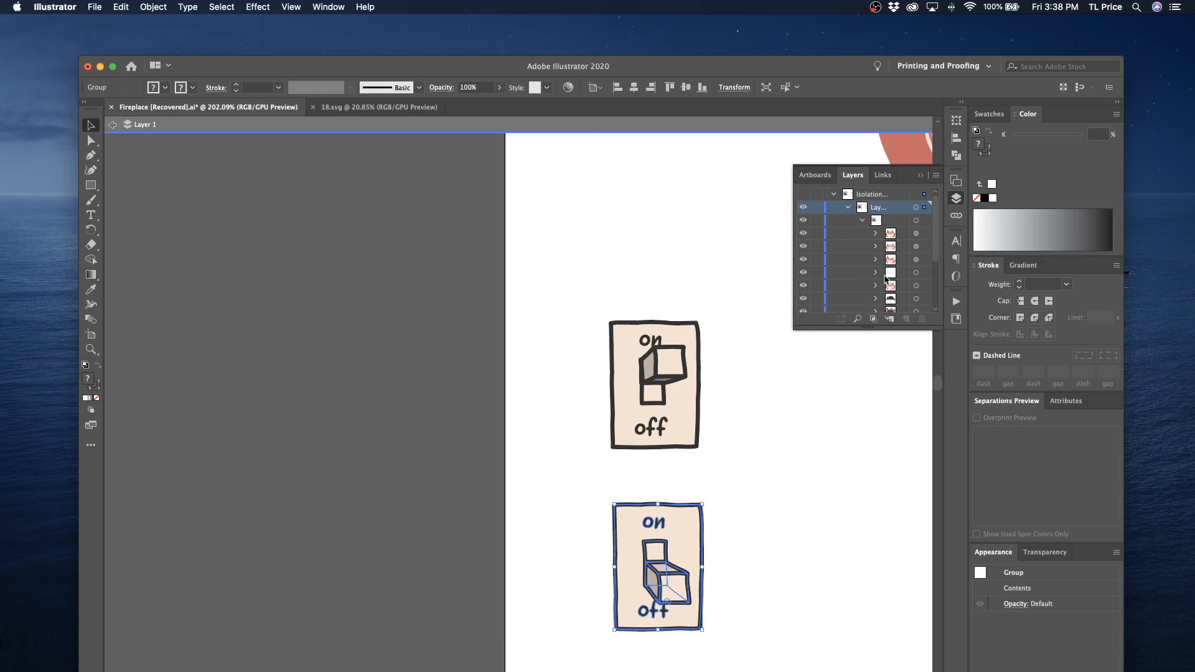
pyautogui.doubleClick(678, 562)
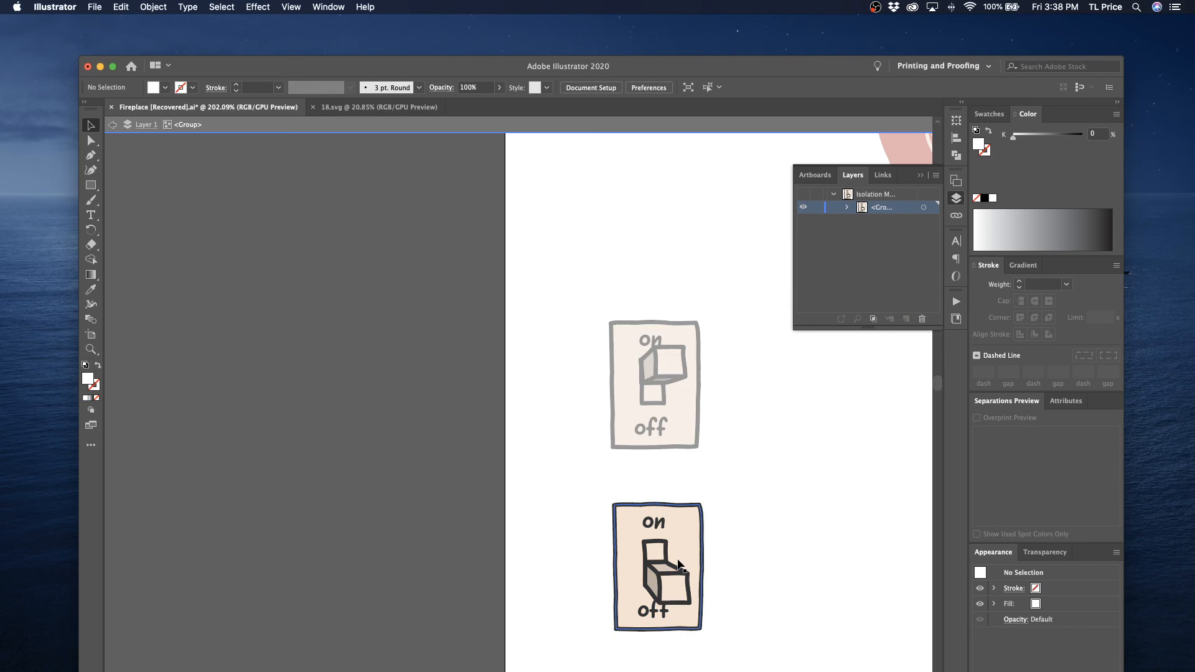
# Rename the isolated switch group as light-swithc and widen the Layers panel so the layer names are readable
pyautogui.doubleClick(884, 207)
pyautogui.write('light-swi')
pyautogui.press('Return')
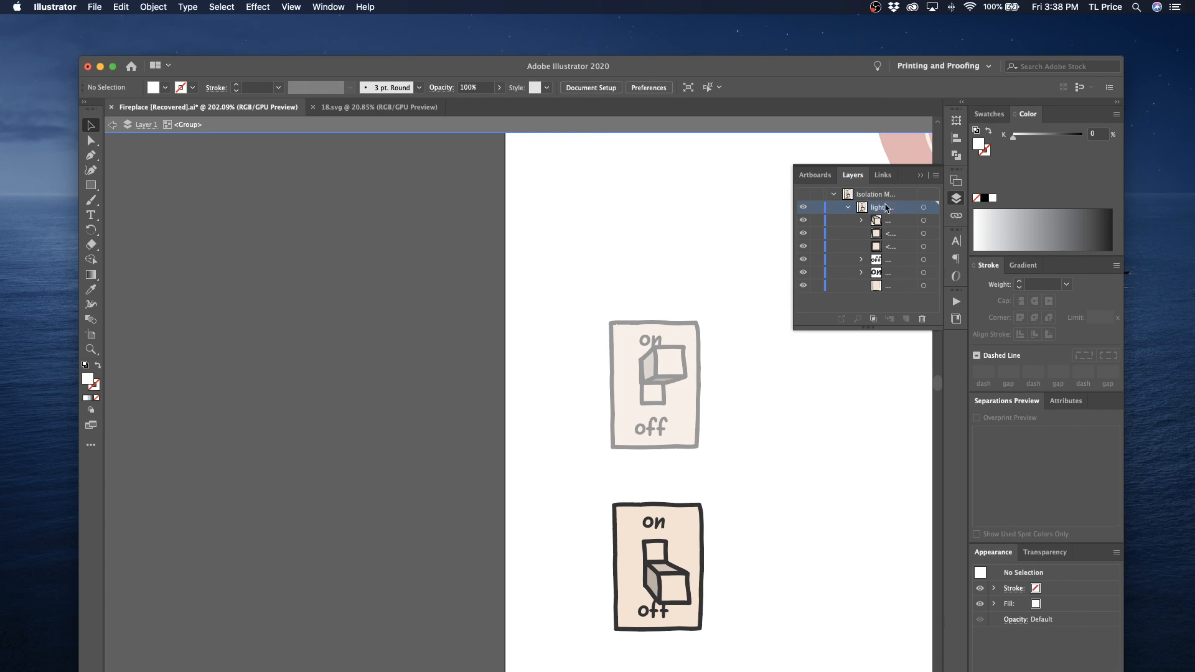
pyautogui.moveTo(792, 230); pyautogui.dragTo(690, 230)
pyautogui.click(811, 221)
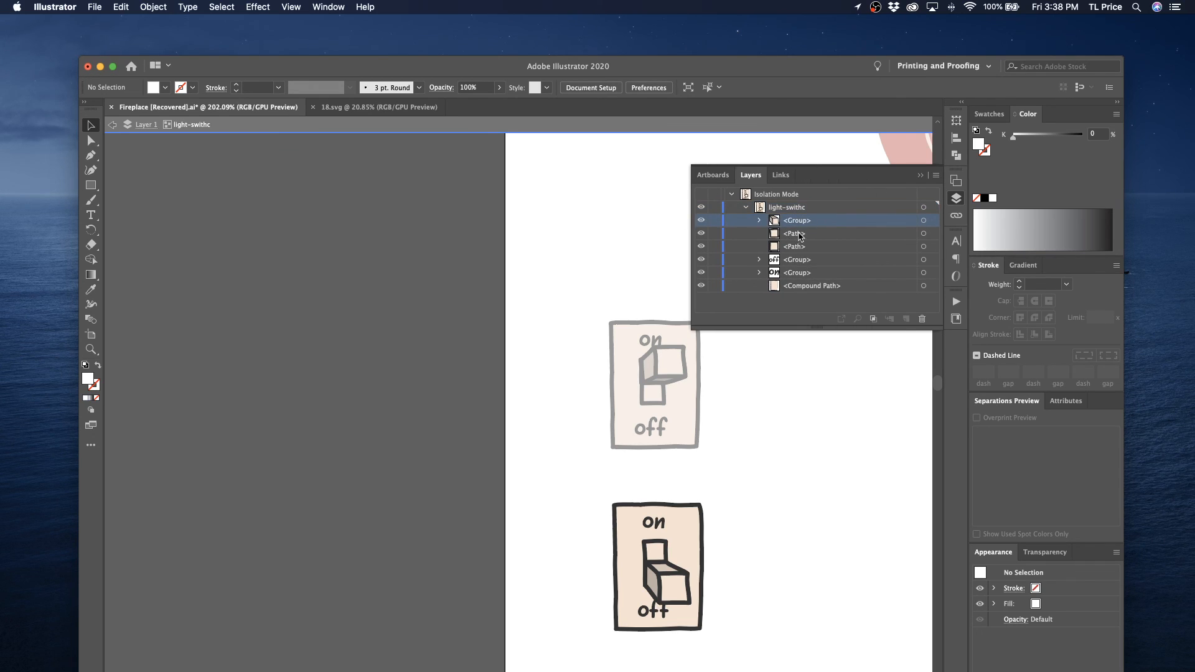
# Rename the switch plate's compound path as background
pyautogui.click(789, 286)
pyautogui.doubleClick(812, 287)
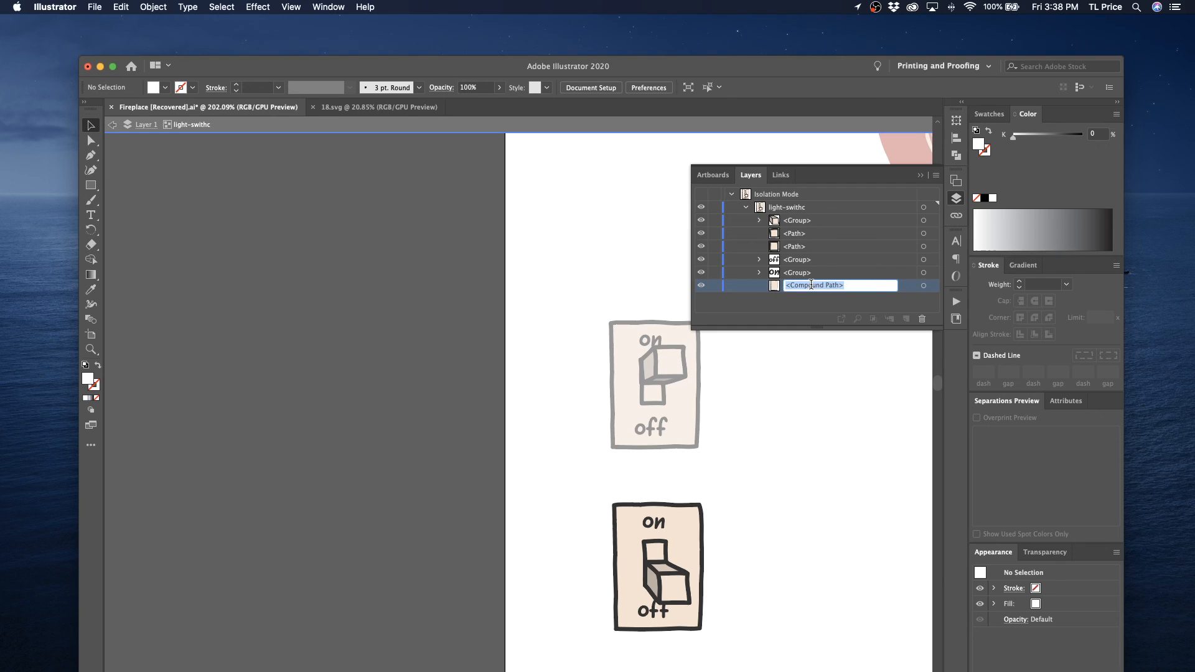
pyautogui.write('background')
pyautogui.press('Return')
# Rename the two lettering groups of the light switch as on and off, matching their words
pyautogui.doubleClick(807, 273)
pyautogui.write('on')
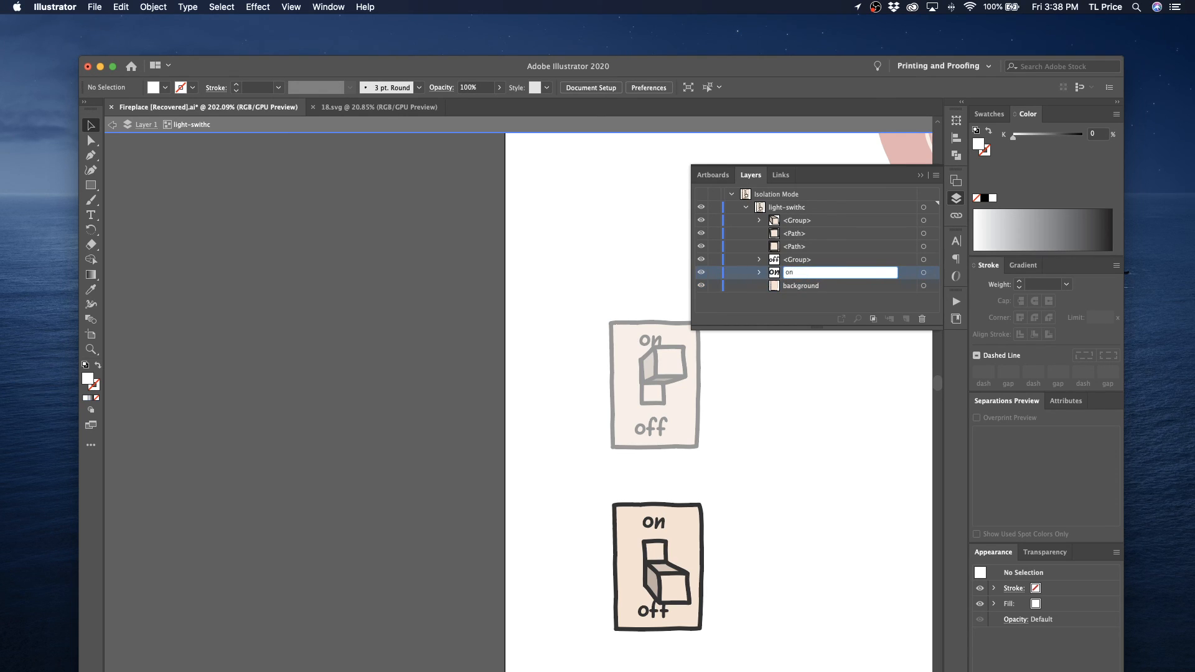
pyautogui.doubleClick(808, 262)
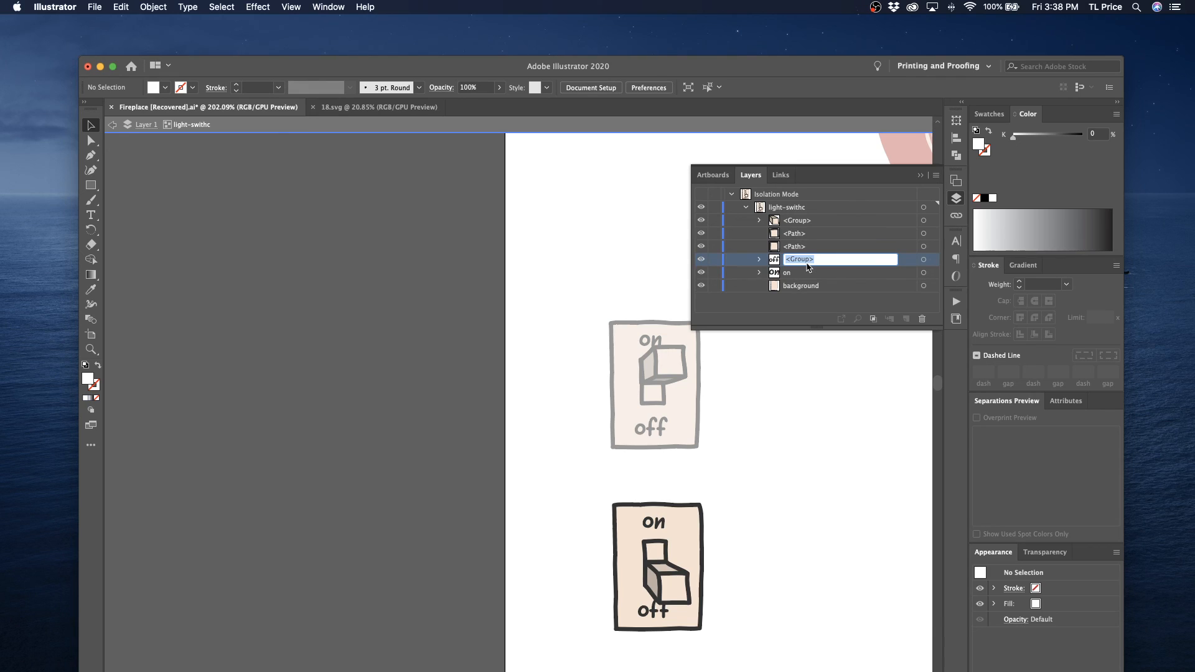
pyautogui.write('off')
pyautogui.press('Return')
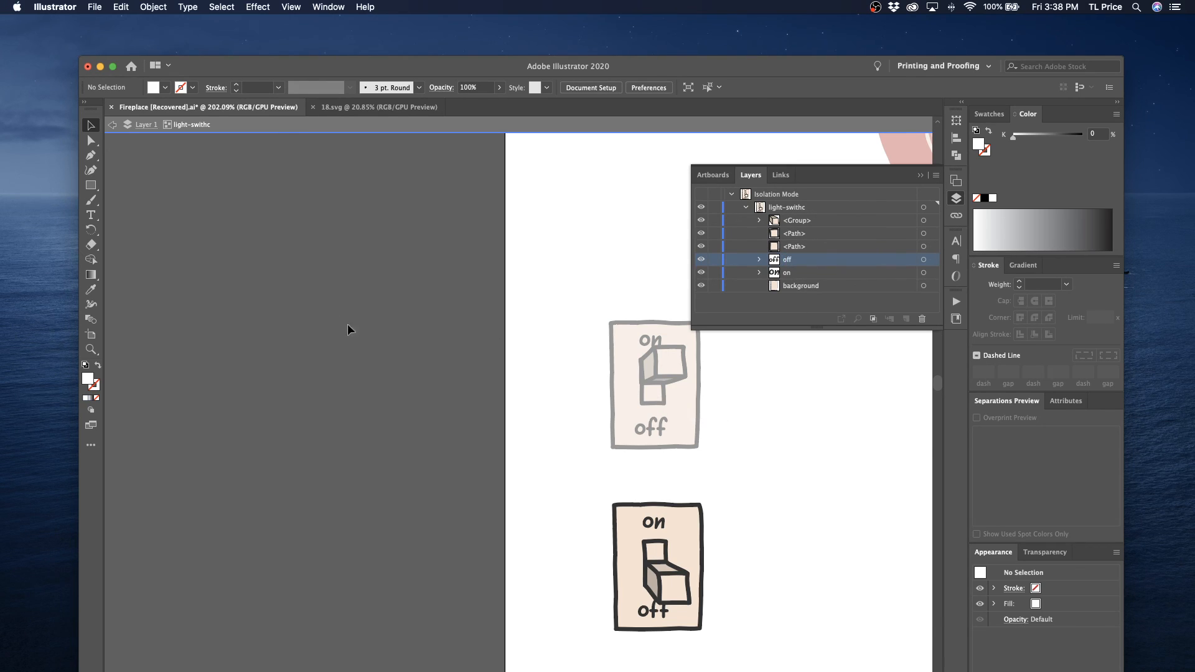
# Expand the lever group of the light switch and lengthen the Layers panel to show all its sublayers
pyautogui.click(90, 140)
pyautogui.click(759, 220)
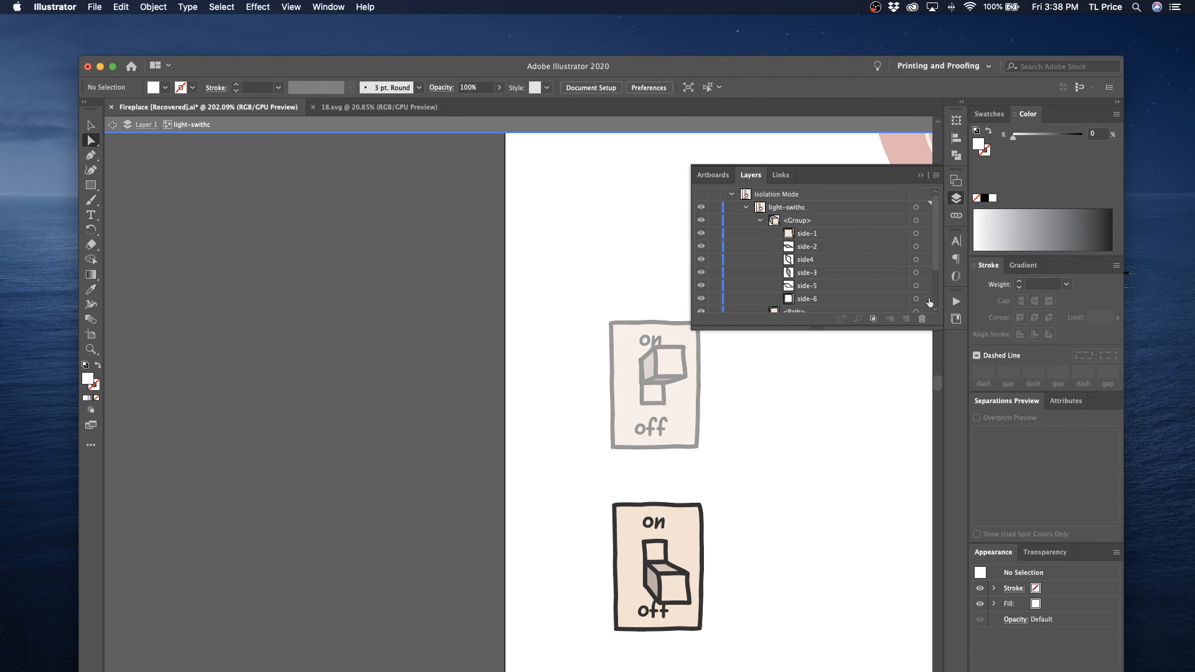
pyautogui.moveTo(940, 327); pyautogui.dragTo(940, 496)
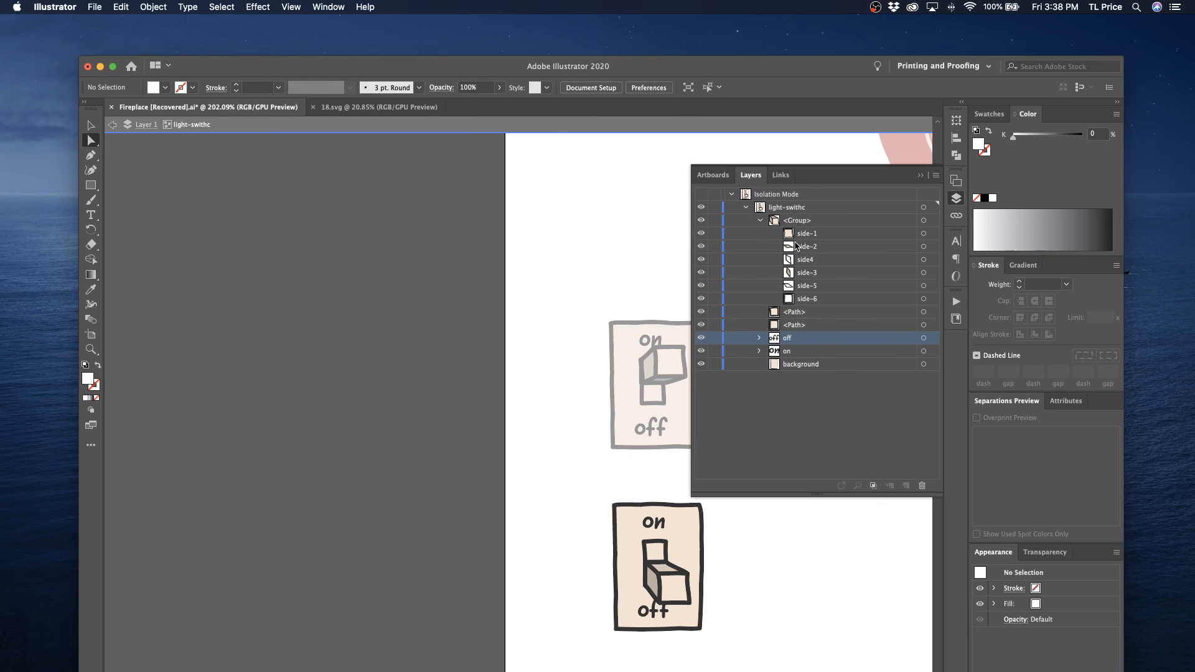
# Examine the names and order of the side layers inside the lever group, from side-1 to side-6
pyautogui.click(801, 234)
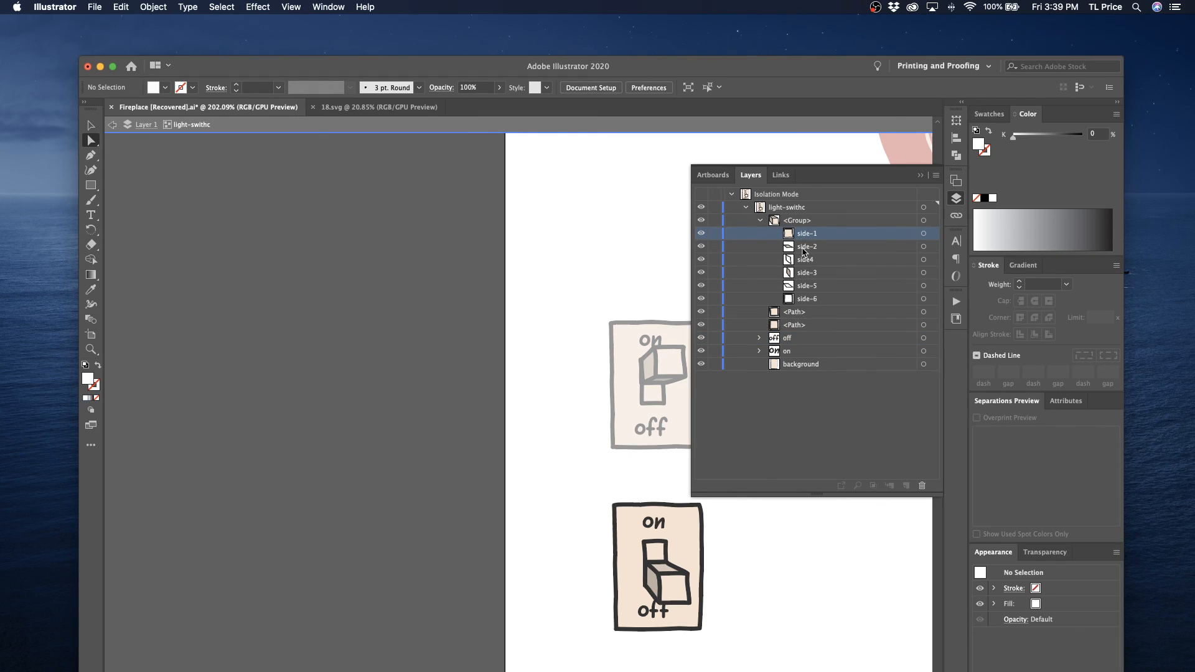
pyautogui.click(803, 249)
pyautogui.click(893, 262)
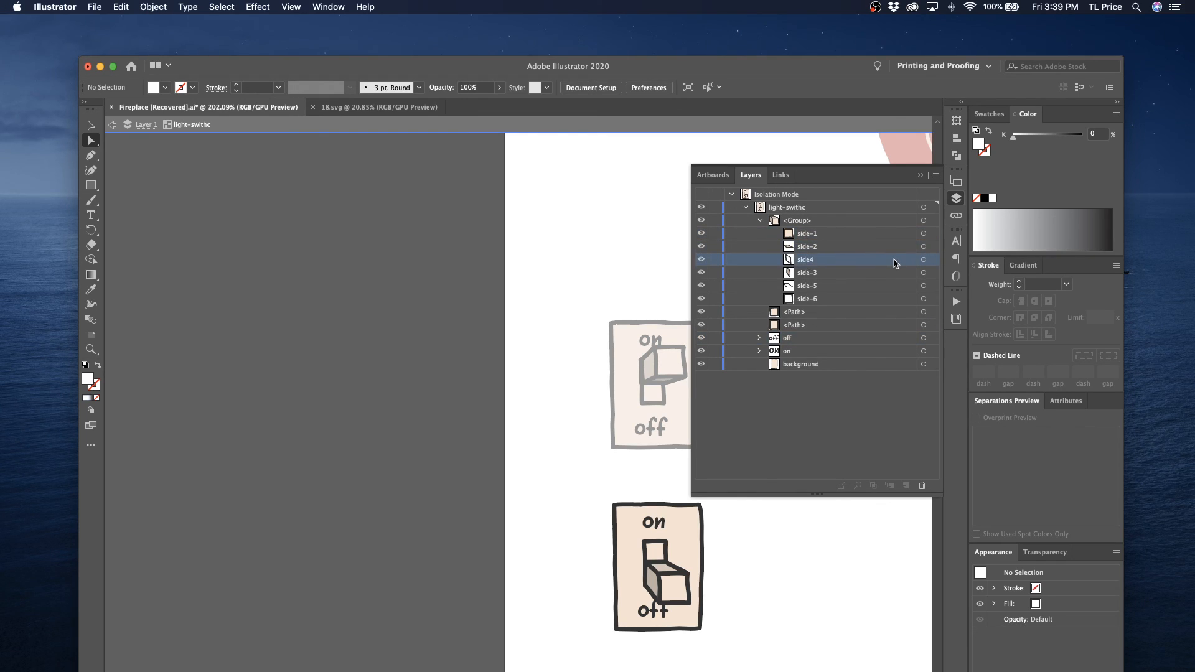
pyautogui.click(822, 288)
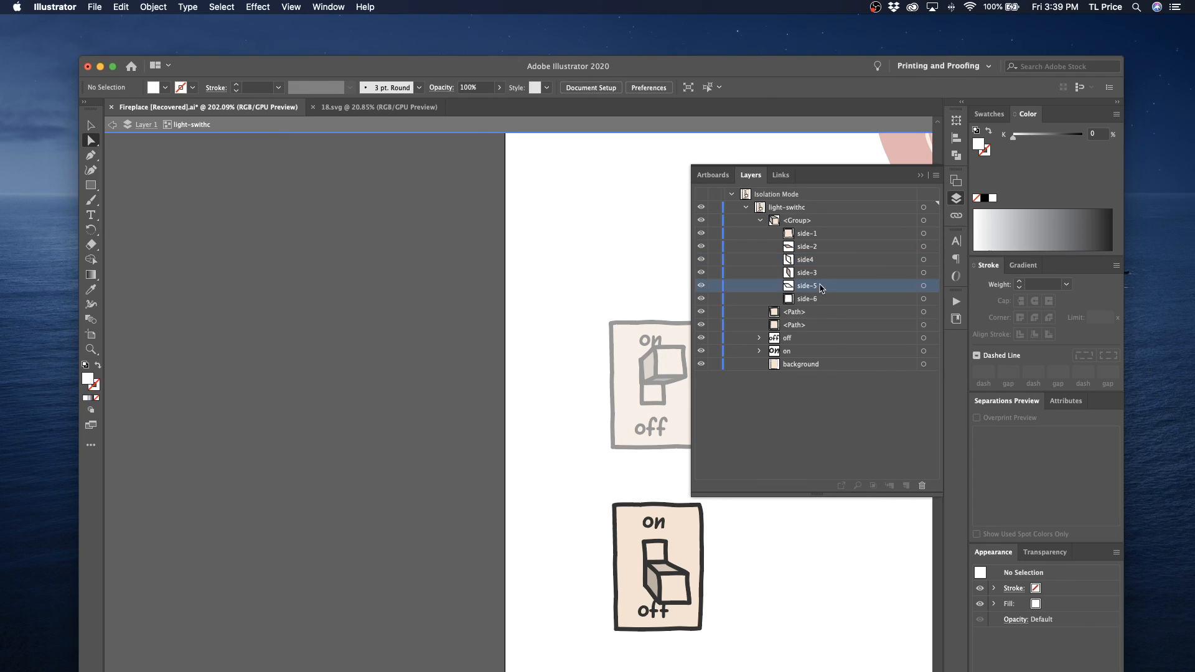
pyautogui.keyDown('shift'); pyautogui.click(815, 248); pyautogui.keyUp('shift')
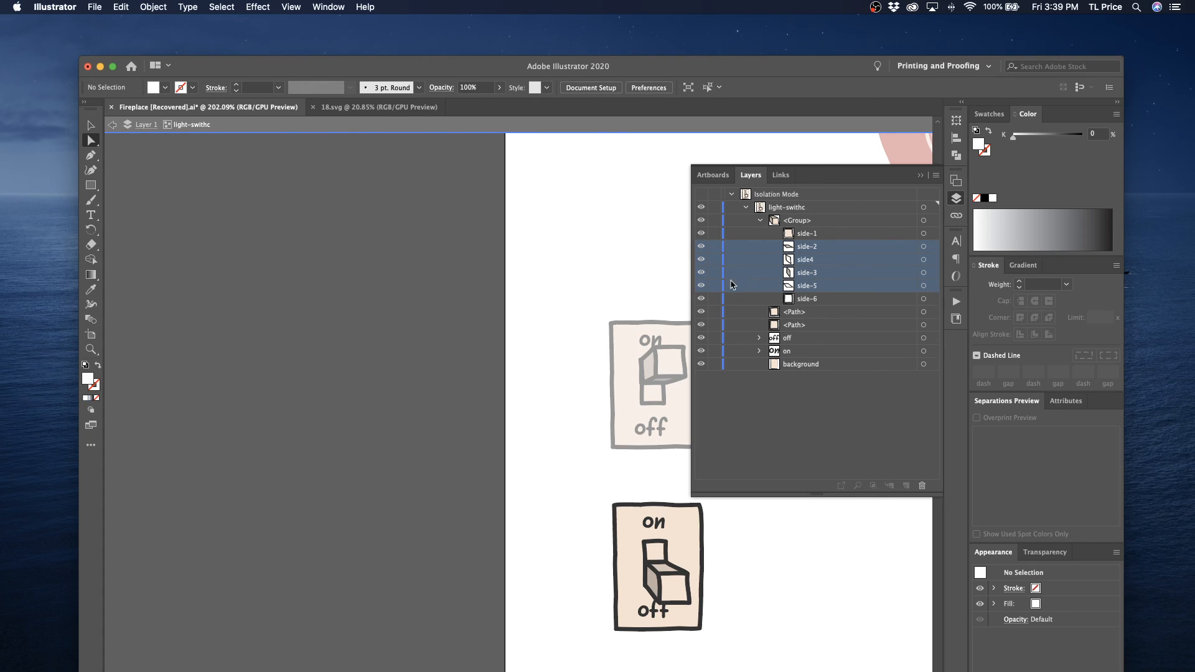
pyautogui.click(848, 223)
pyautogui.click(810, 276)
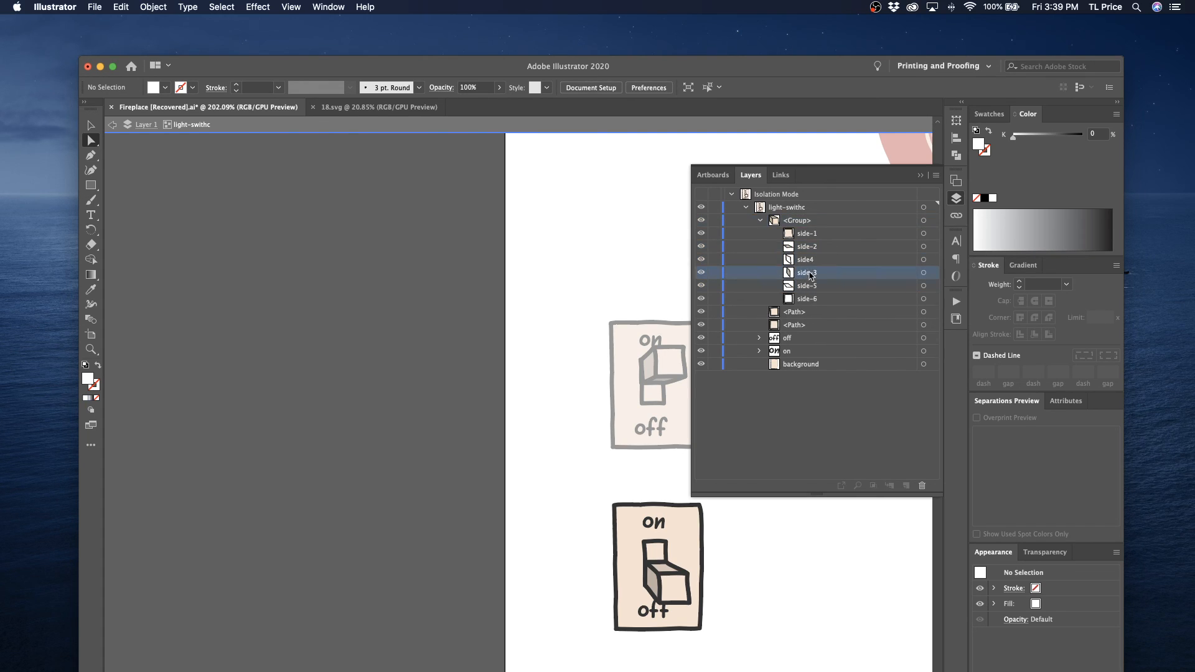
# Unite the side-2 and side-5 shapes of the switch lever with the Pathfinder
pyautogui.click(808, 287)
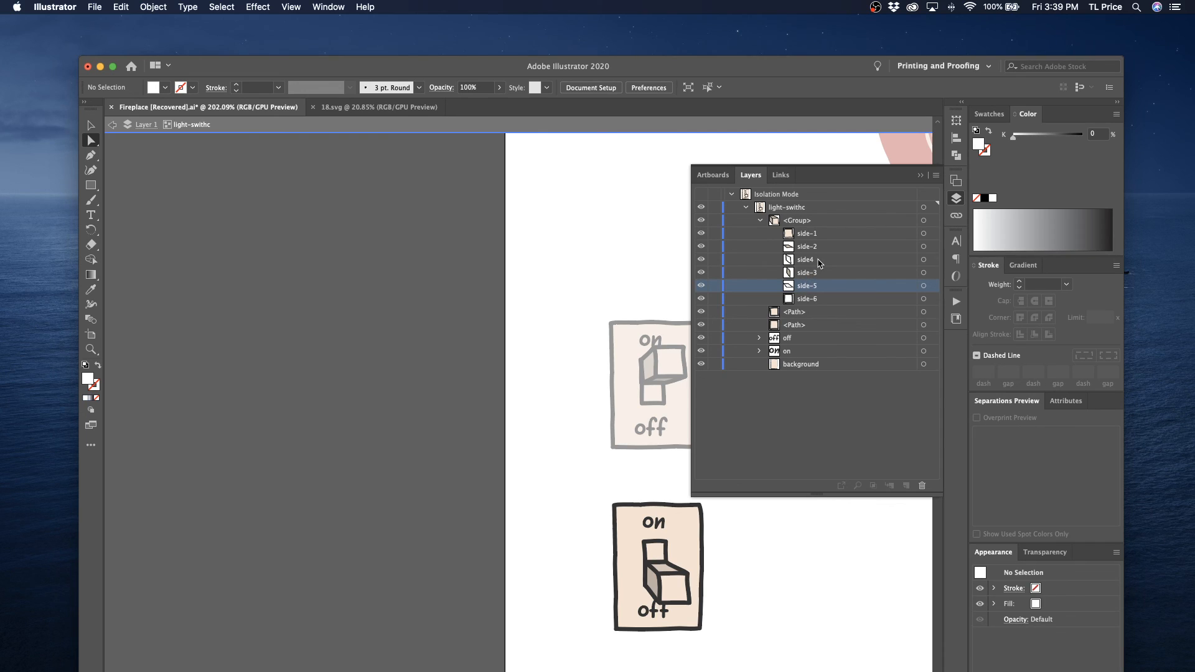
pyautogui.keyDown('super'); pyautogui.click(819, 262); pyautogui.keyUp('super')
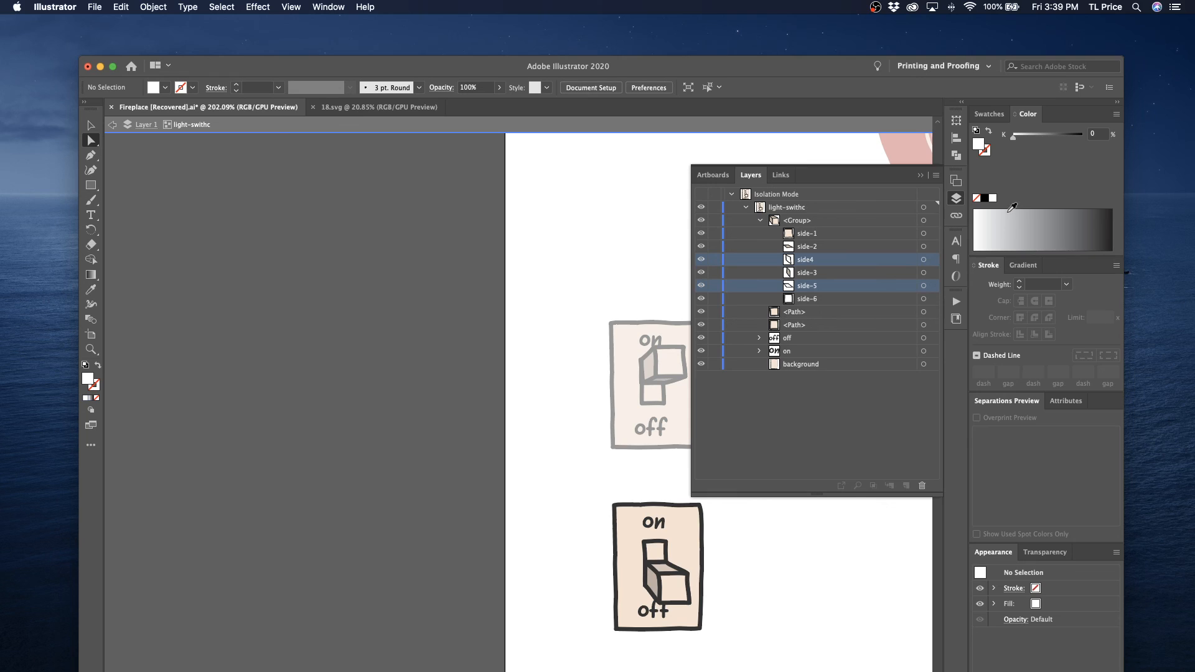
pyautogui.click(975, 198)
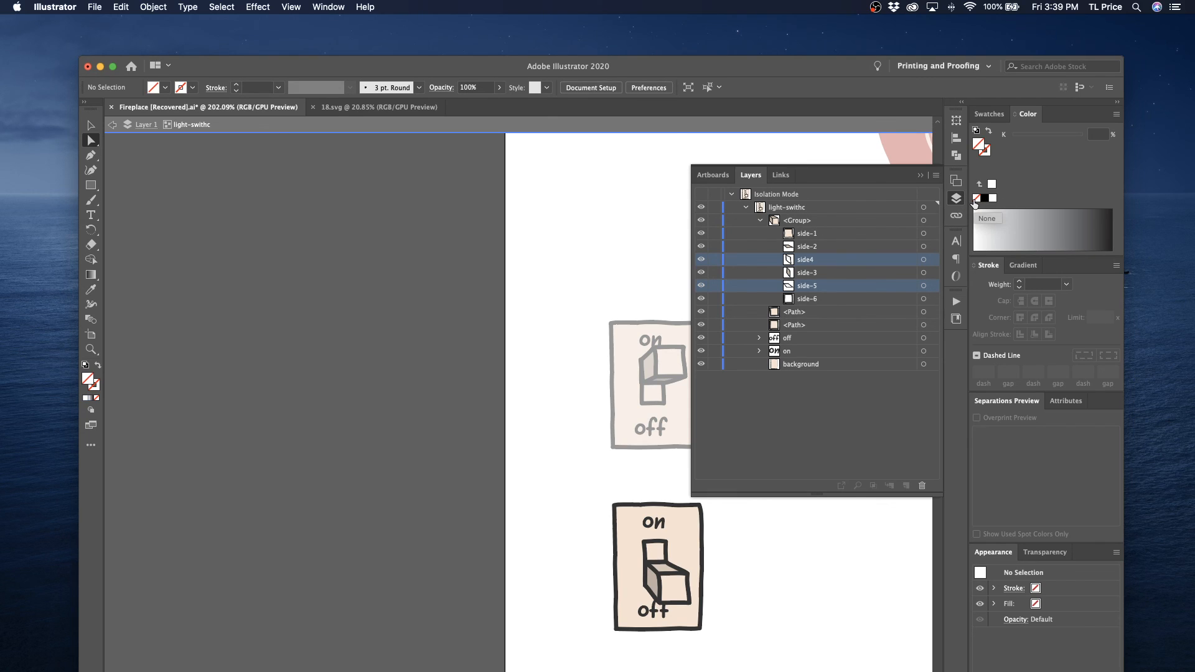
pyautogui.click(923, 260)
pyautogui.click(923, 247)
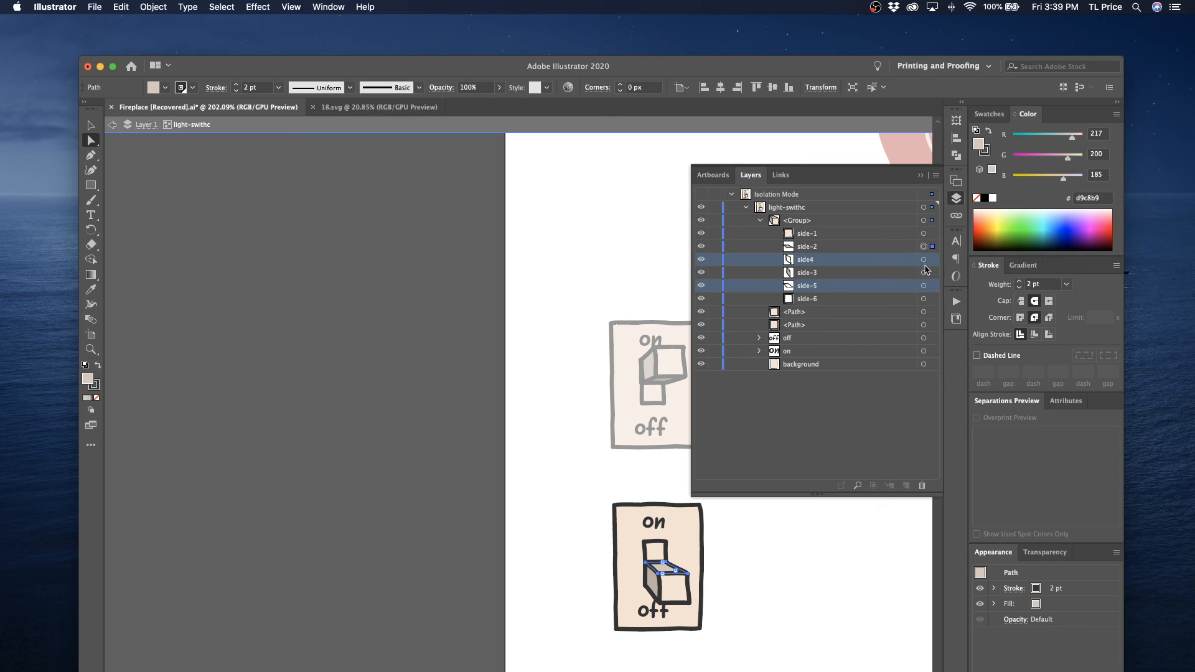
pyautogui.keyDown('shift'); pyautogui.click(924, 286); pyautogui.keyUp('shift')
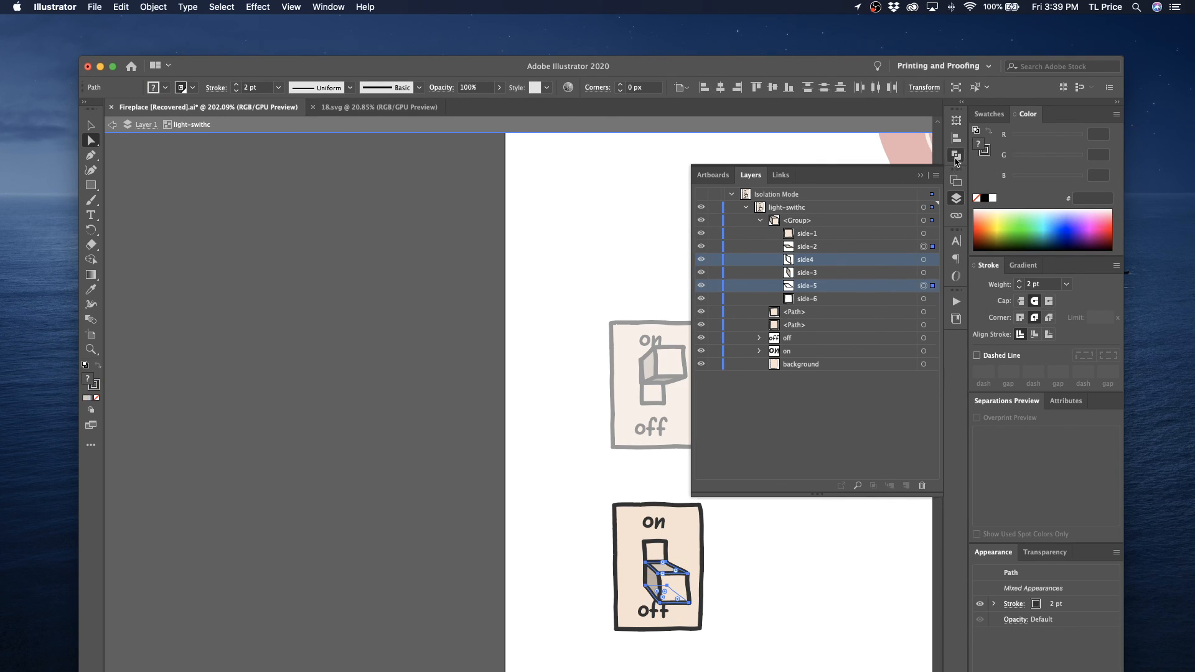
pyautogui.click(956, 155)
pyautogui.click(805, 148)
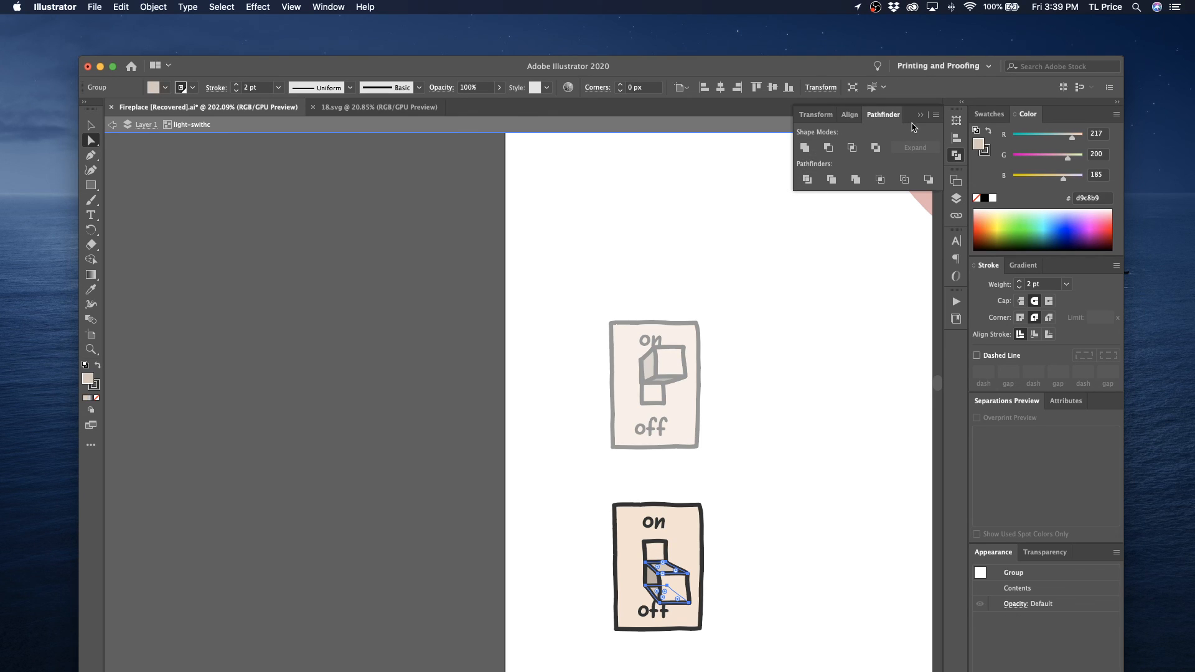
# Return to the layer list and move the united group below side-3 inside the lever group
pyautogui.click(958, 154)
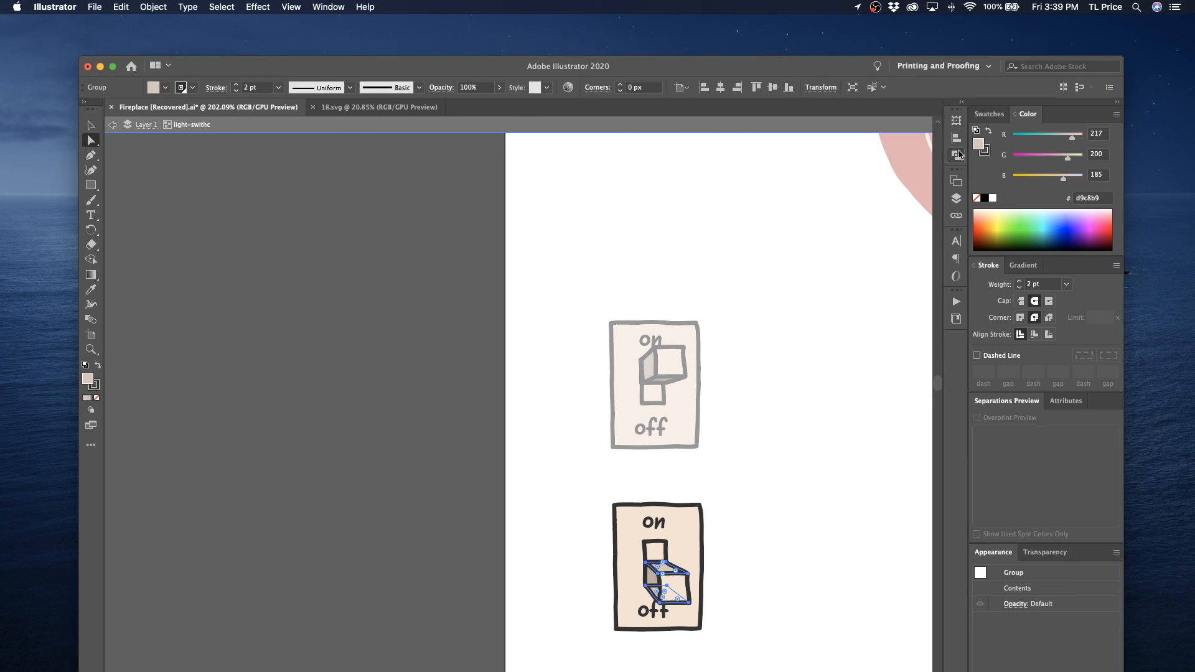
pyautogui.click(959, 155)
pyautogui.click(956, 198)
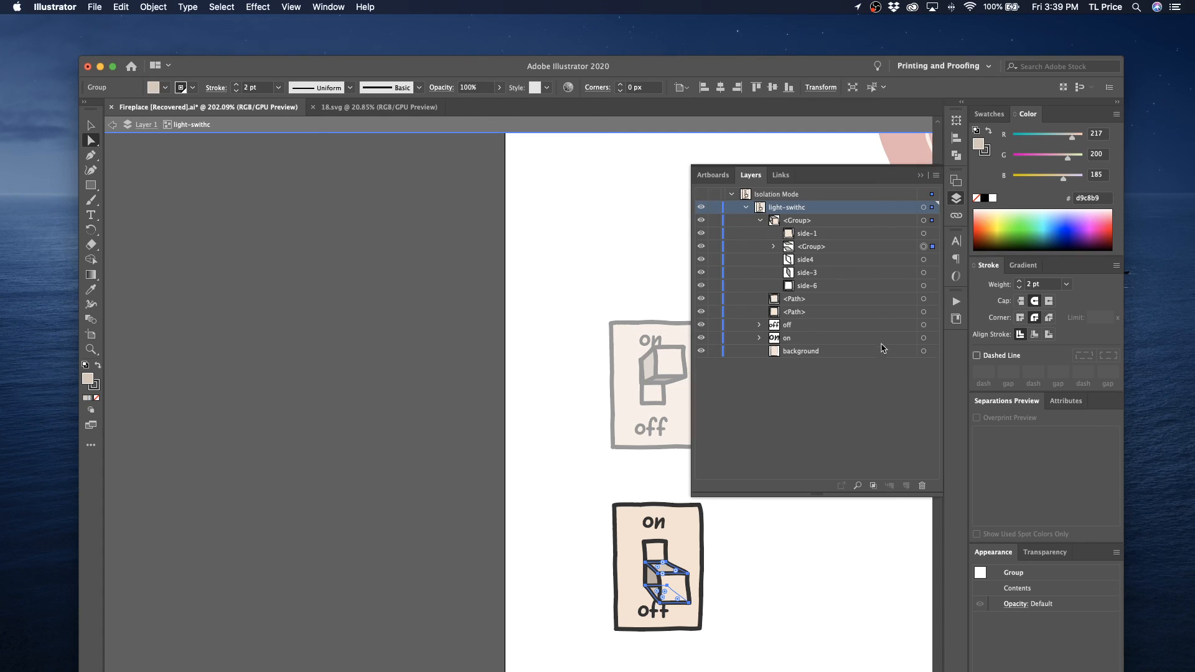
pyautogui.moveTo(824, 249); pyautogui.dragTo(821, 273)
# Delete the side4 and side-6 shapes from the lever group
pyautogui.click(822, 248)
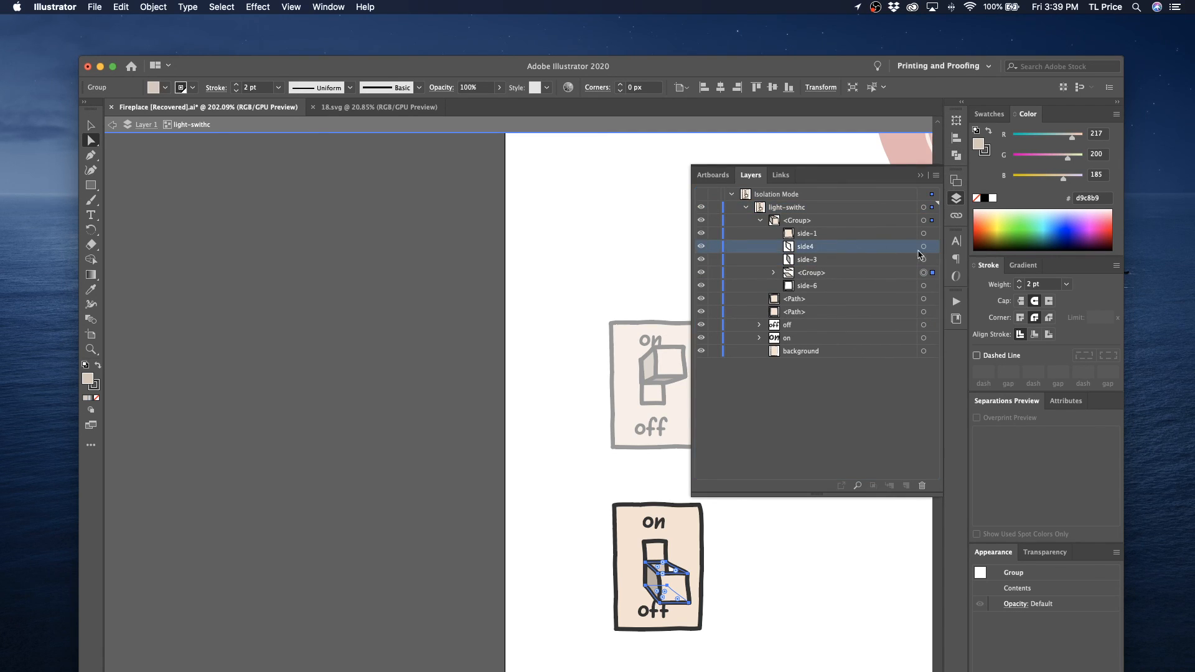
pyautogui.click(923, 246)
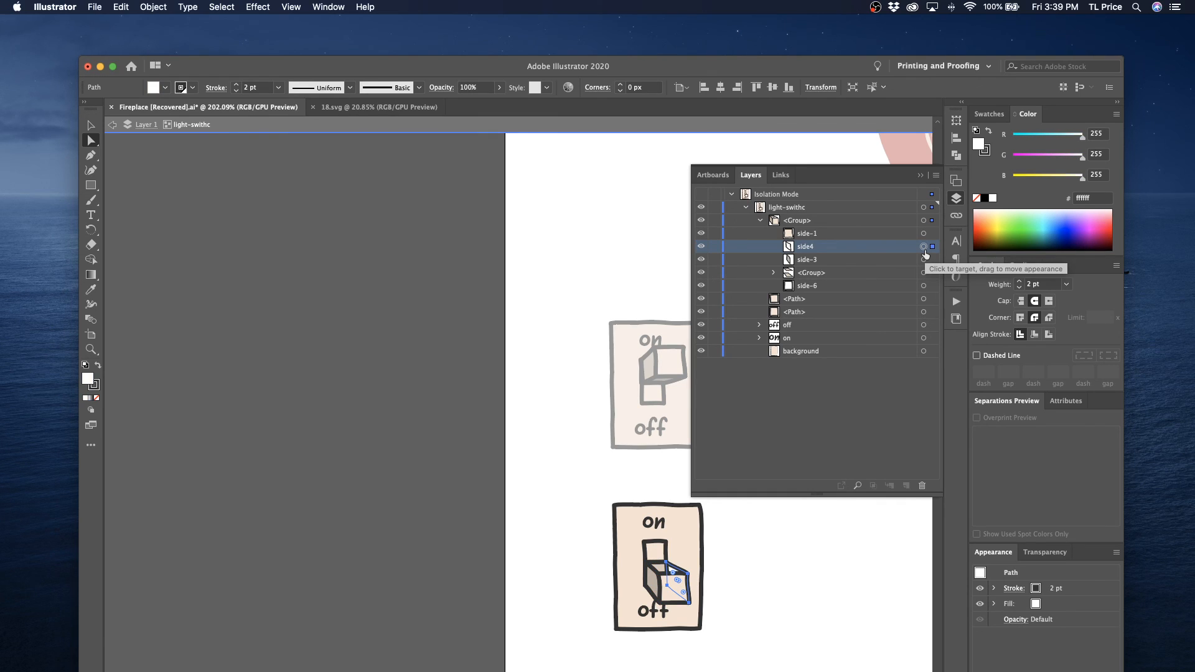
pyautogui.press('Delete')
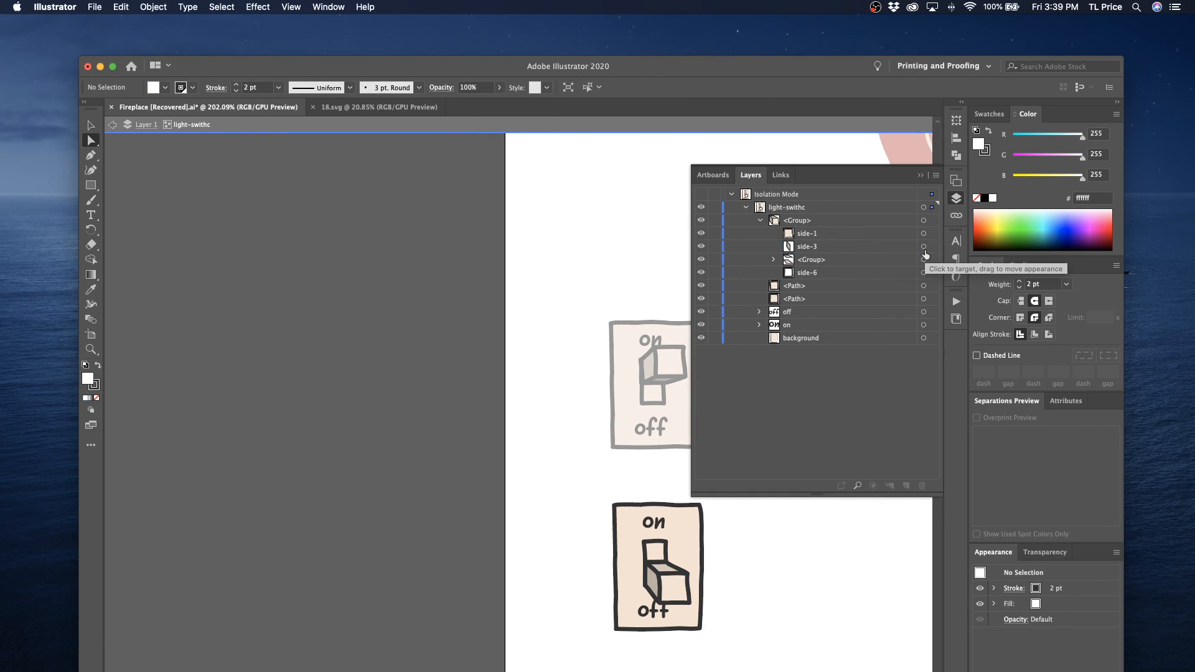
pyautogui.click(924, 272)
pyautogui.press('Delete')
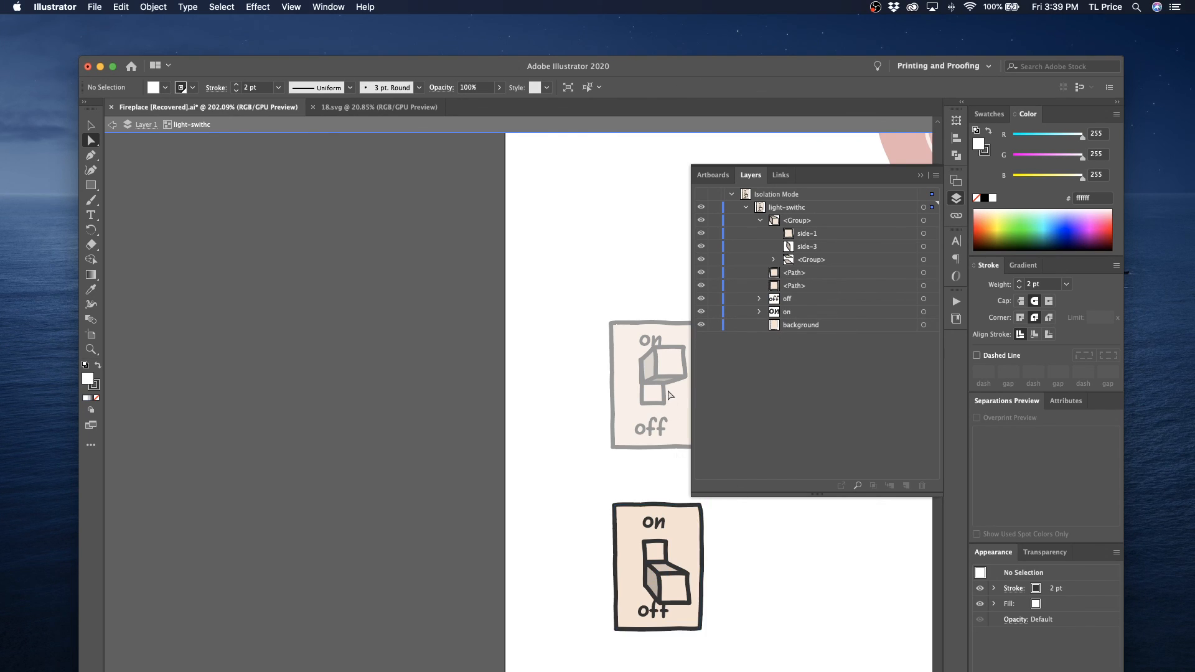
# Rename the side-1 layer of the lever group as top
pyautogui.doubleClick(808, 262)
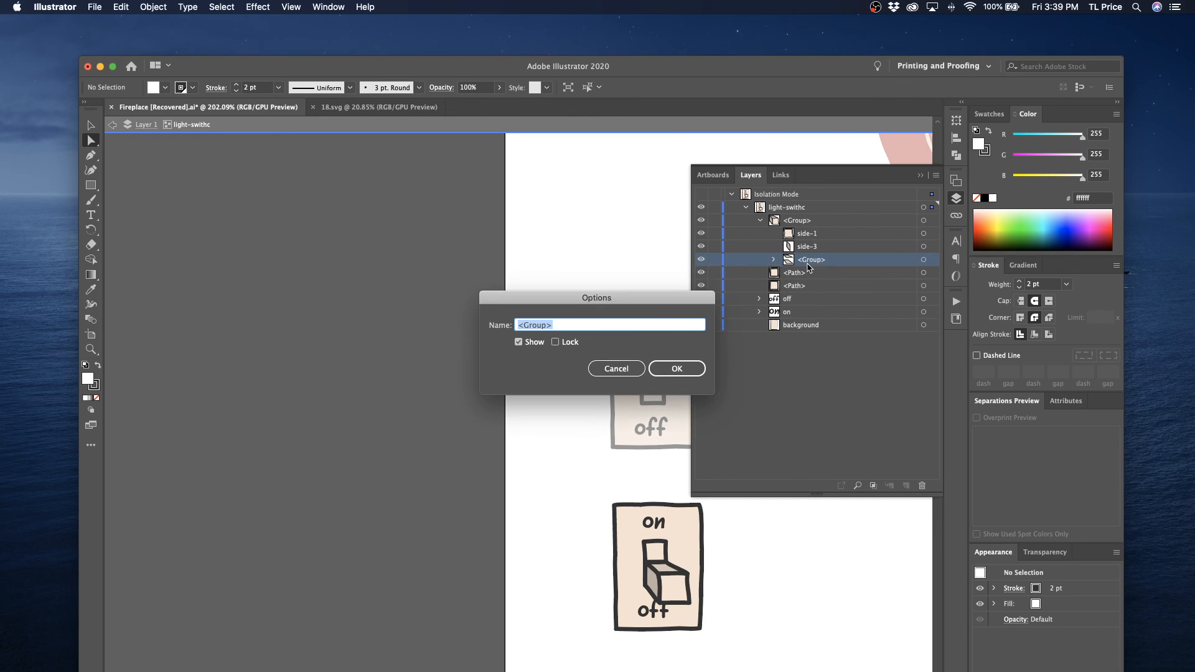
pyautogui.click(635, 371)
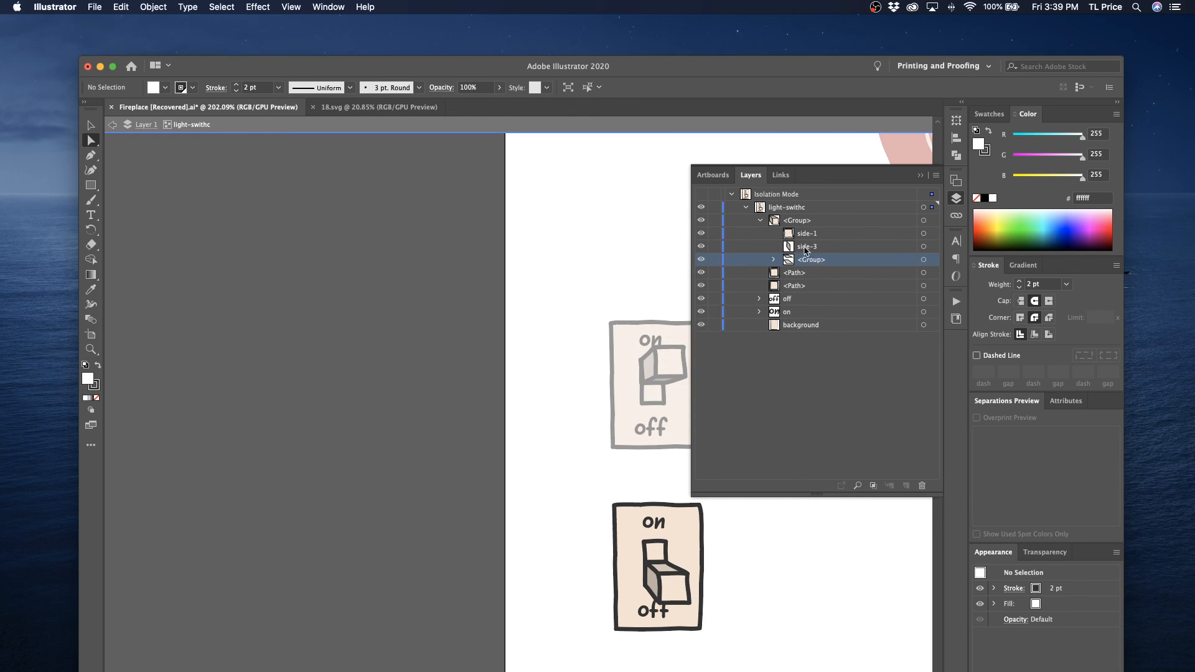
pyautogui.doubleClick(809, 233)
pyautogui.write('top')
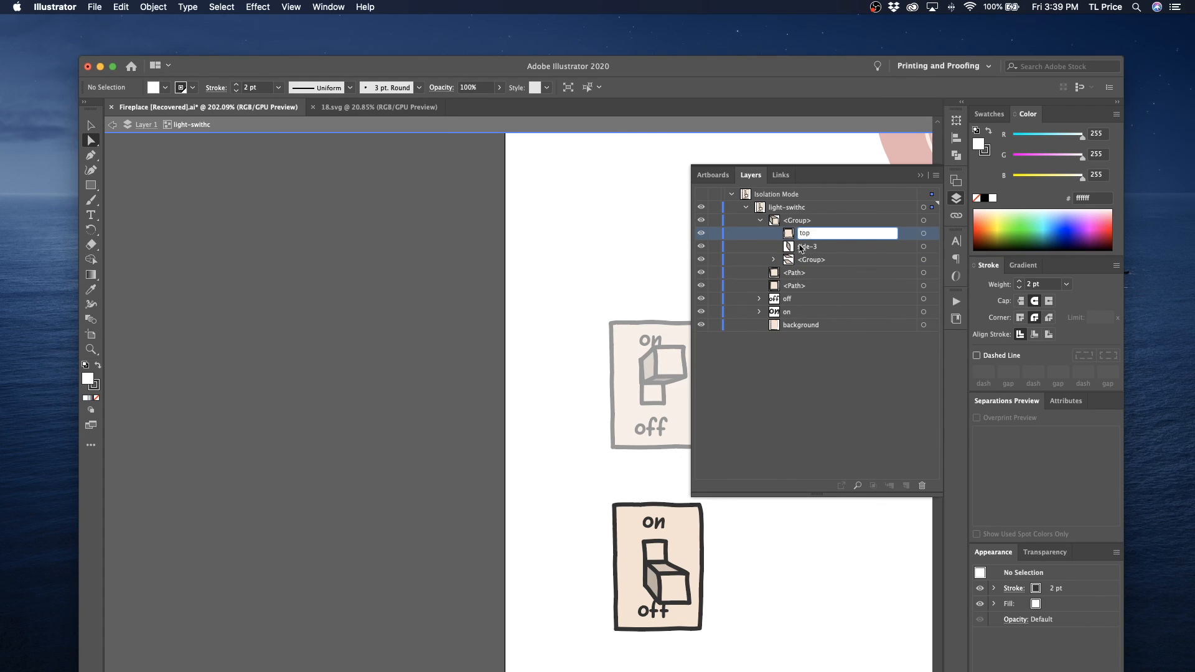
pyautogui.doubleClick(805, 247)
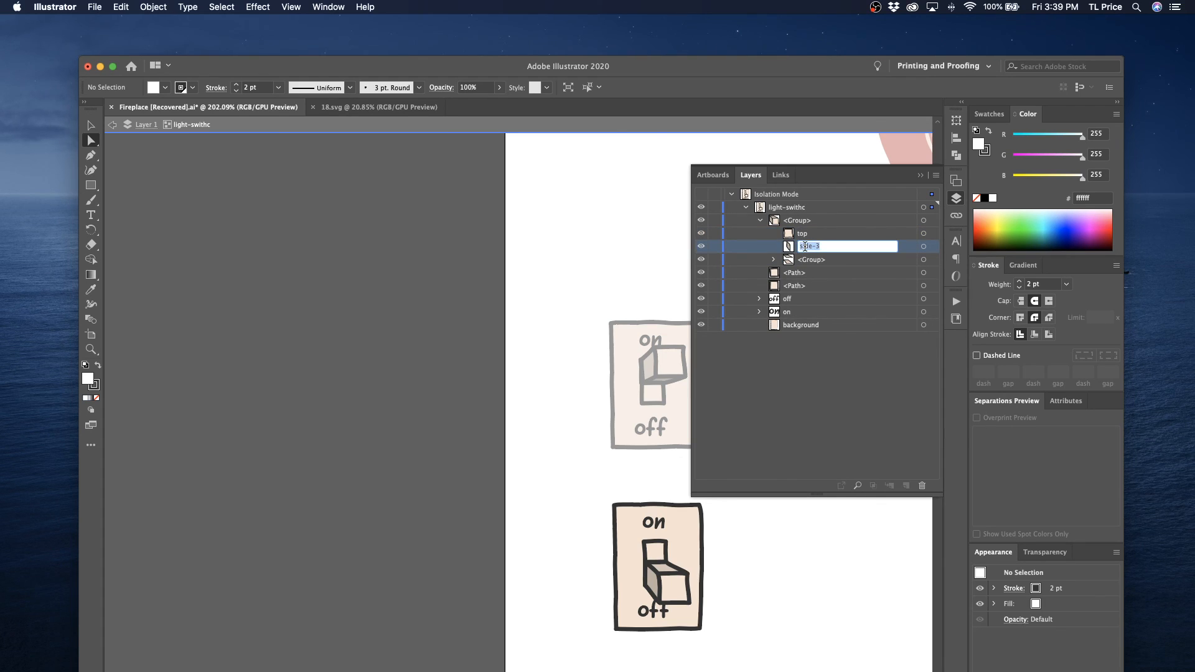
pyautogui.doubleClick(806, 236)
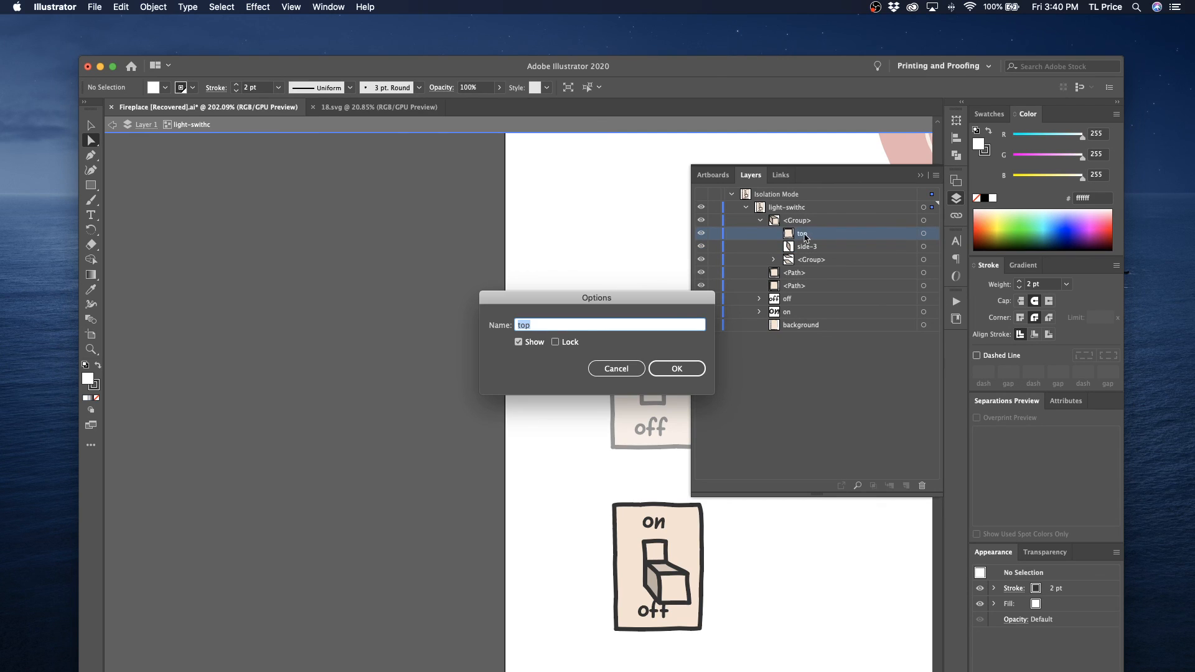
pyautogui.click(660, 374)
# Rename the lever's first layer as front, side-3 as side, and the united group as top-bottom
pyautogui.doubleClick(804, 234)
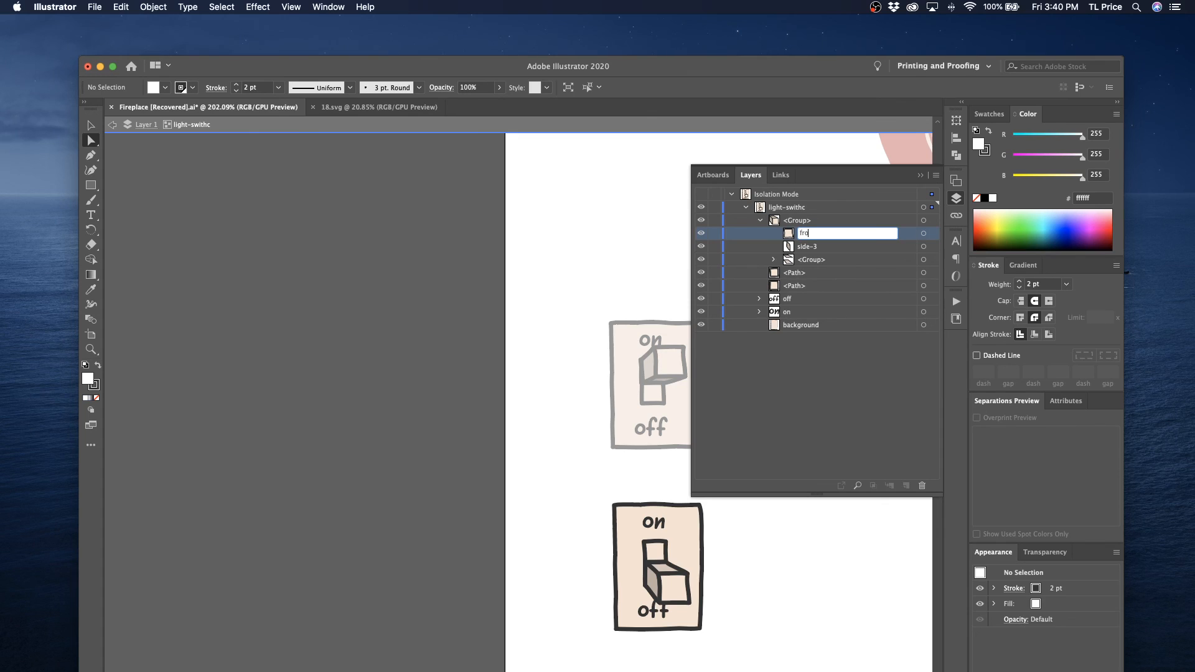
pyautogui.doubleClick(803, 247)
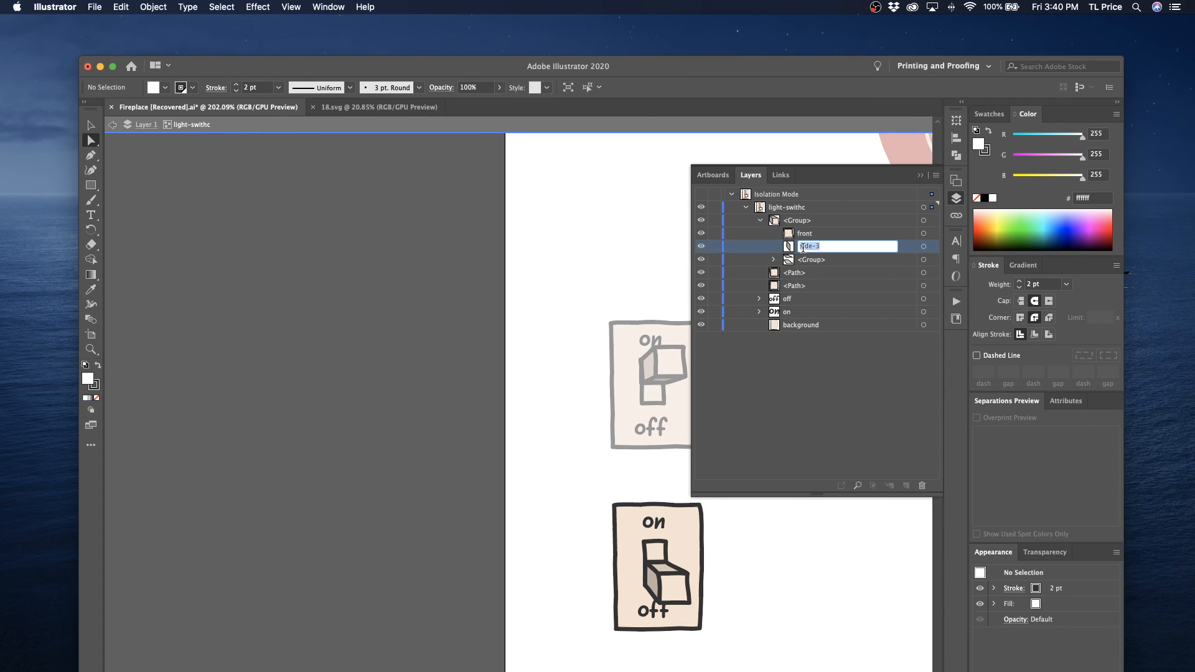
pyautogui.write('sid')
pyautogui.click(802, 260)
pyautogui.doubleClick(810, 258)
pyautogui.write('top-bottom')
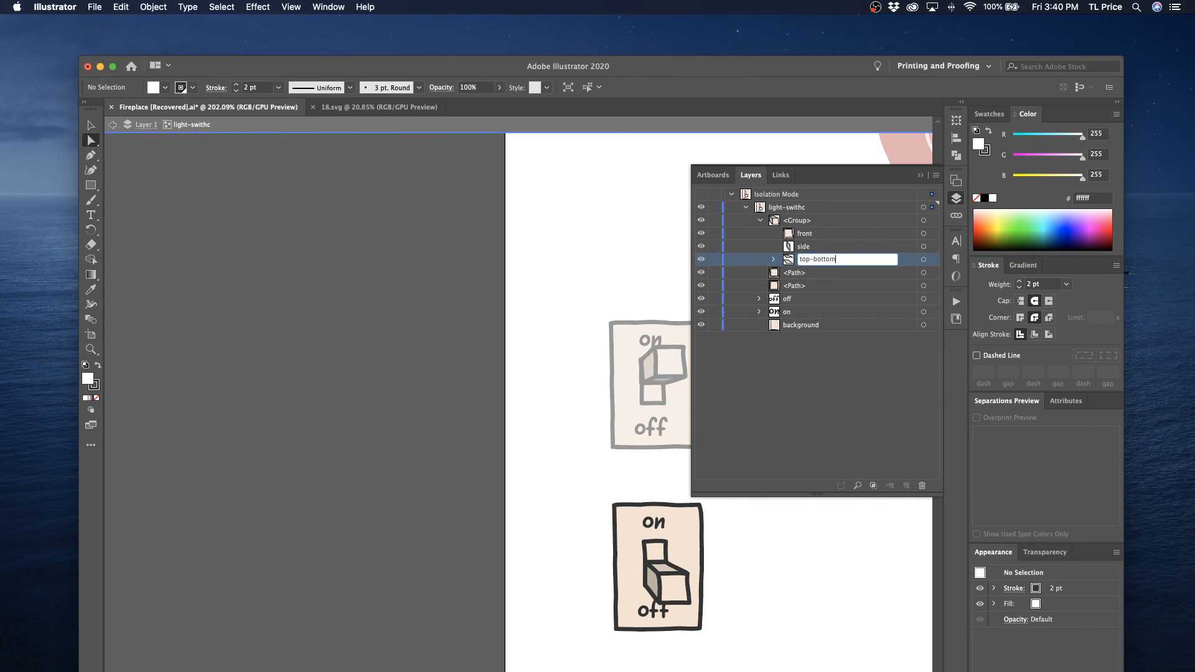
pyautogui.press('Return')
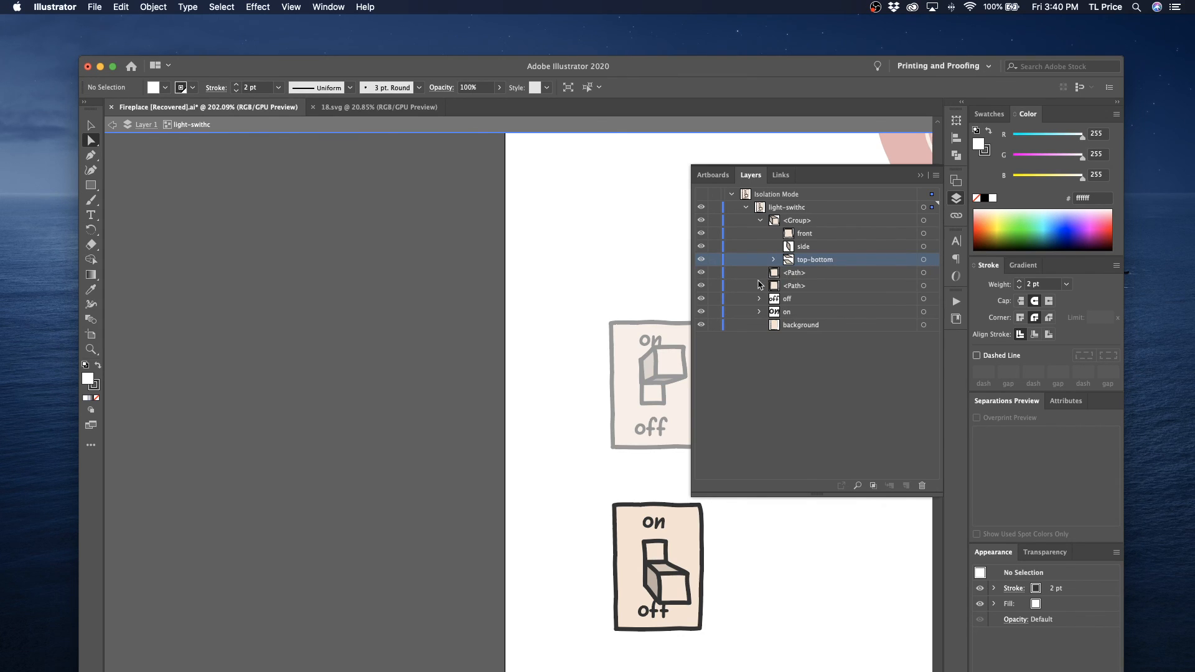
# Duplicate the front layer directly above top-bottom and ungroup the top-bottom paths
pyautogui.click(808, 235)
pyautogui.moveTo(808, 238); pyautogui.dragTo(810, 260)
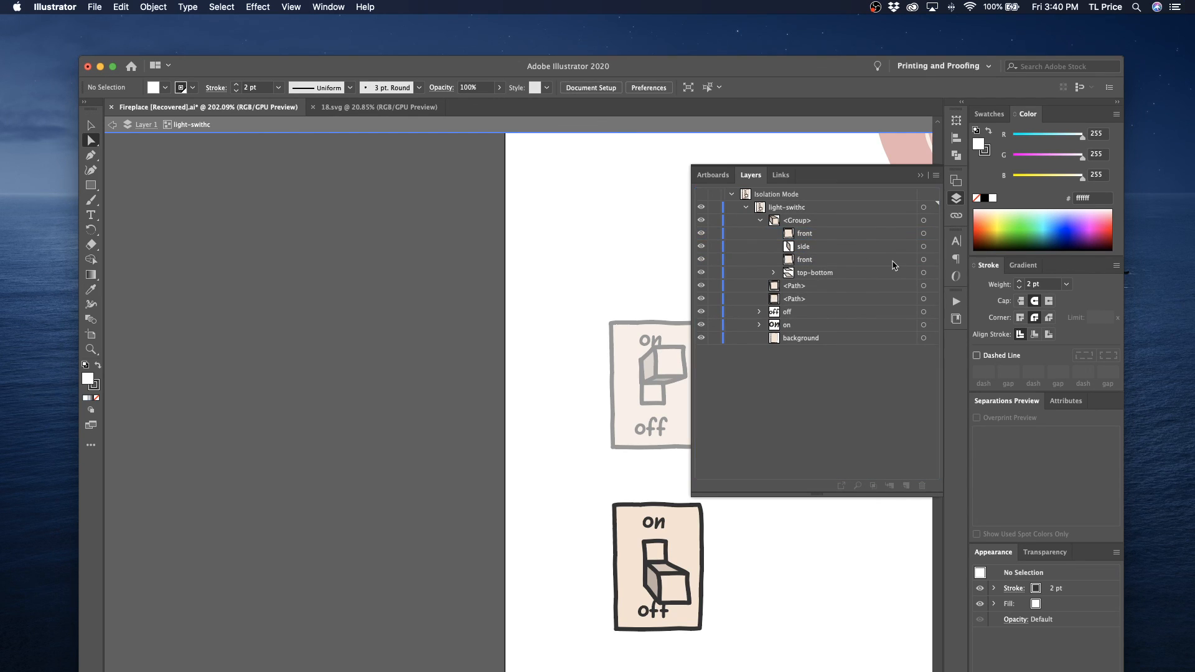
pyautogui.click(923, 259)
pyautogui.keyDown('shift'); pyautogui.click(924, 273); pyautogui.keyUp('shift')
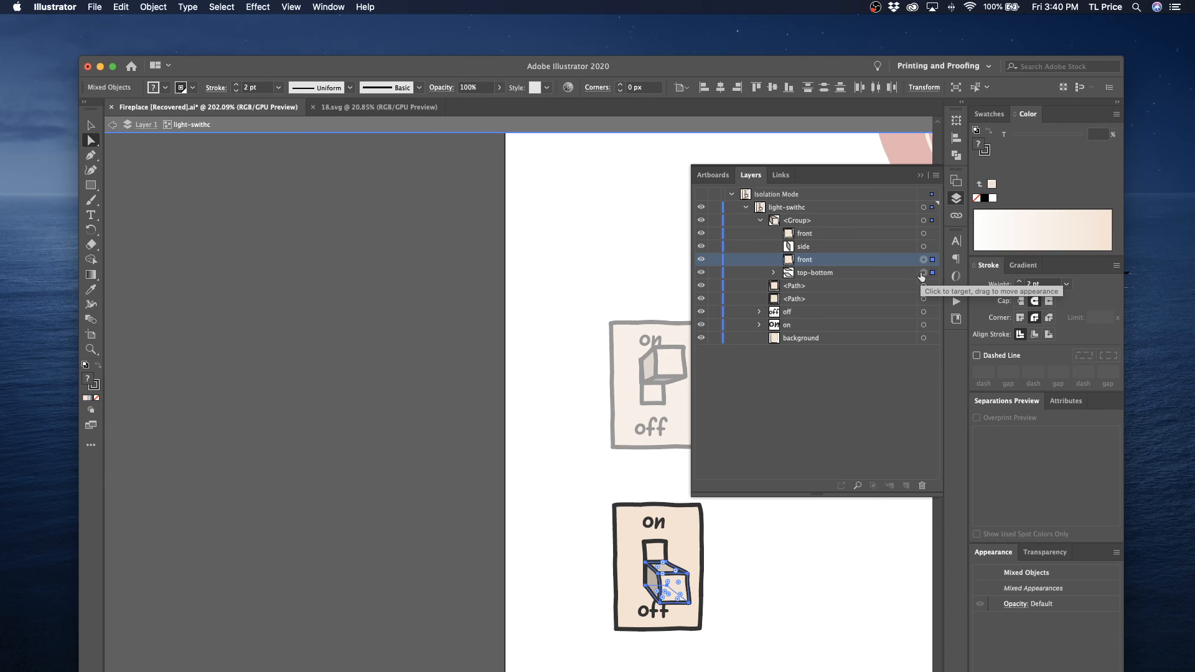
pyautogui.press('super+shift+g')
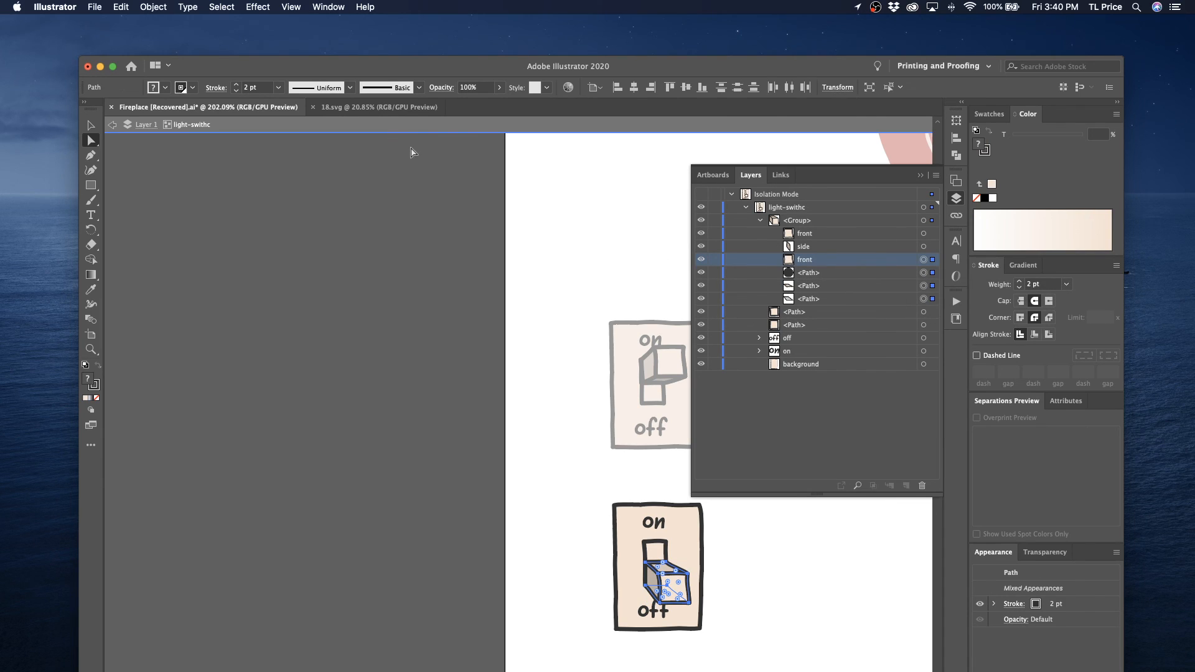
# Make a compound path from the duplicated front shape and the ungrouped top-bottom paths
pyautogui.click(155, 6)
pyautogui.moveTo(170, 26)
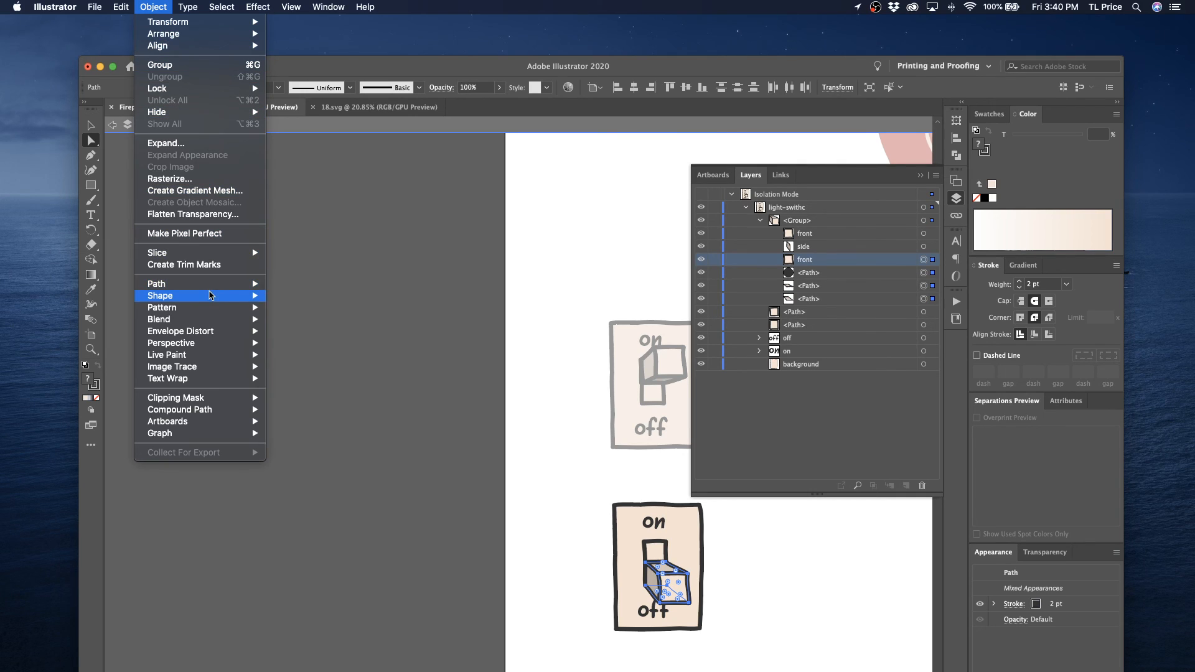
pyautogui.moveTo(212, 287)
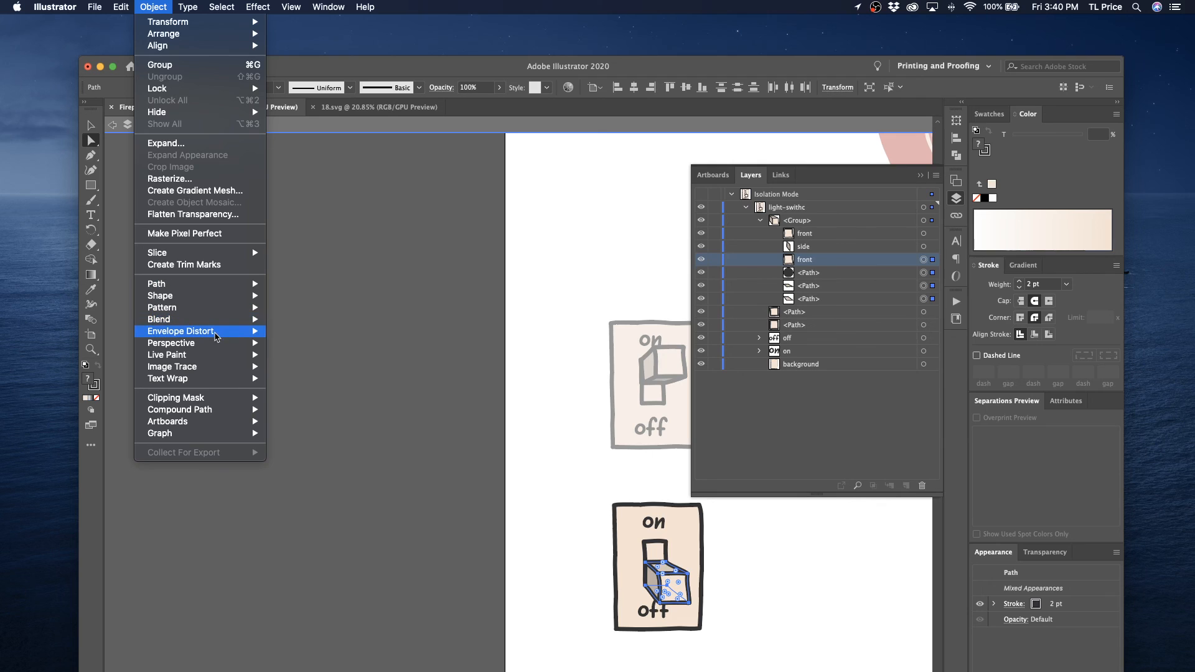
pyautogui.moveTo(217, 334)
pyautogui.moveTo(216, 414)
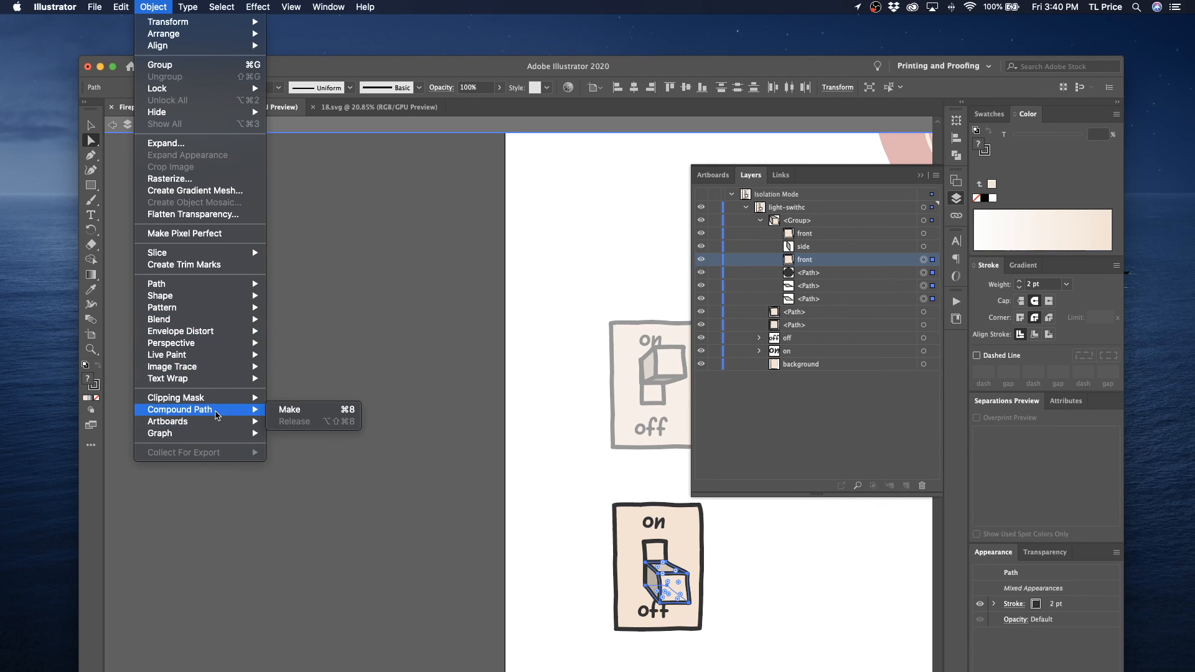
pyautogui.click(282, 412)
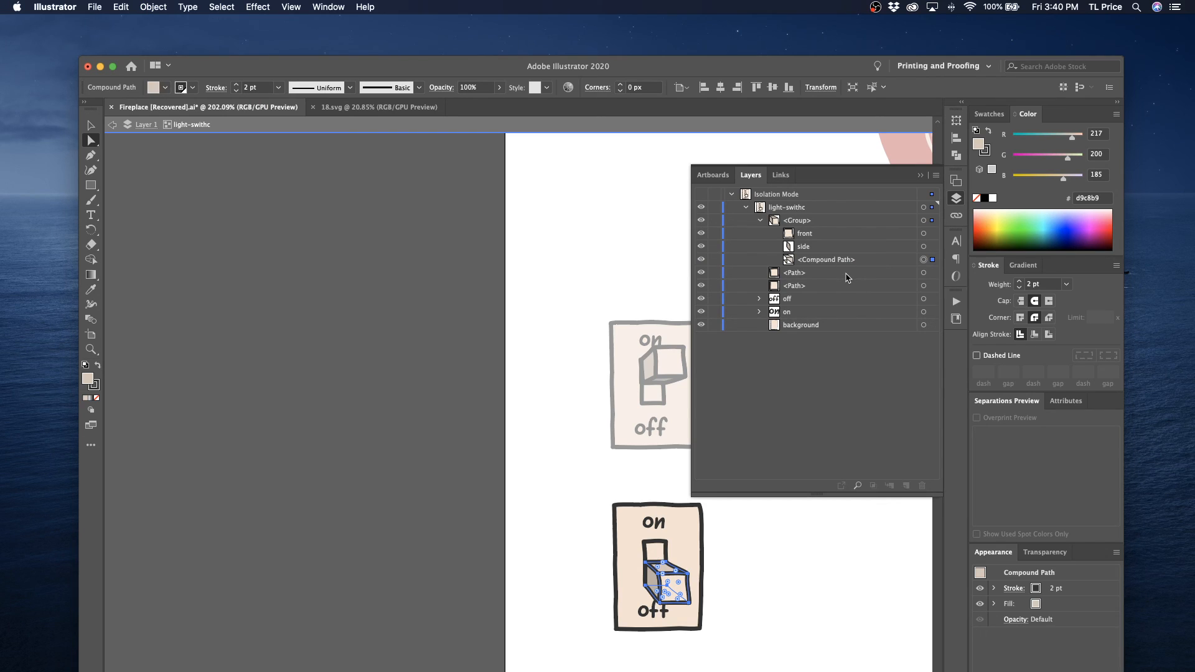
# Paste a copy of the lever's compound path and place it on the empty canvas beside the light switch
pyautogui.click(822, 261)
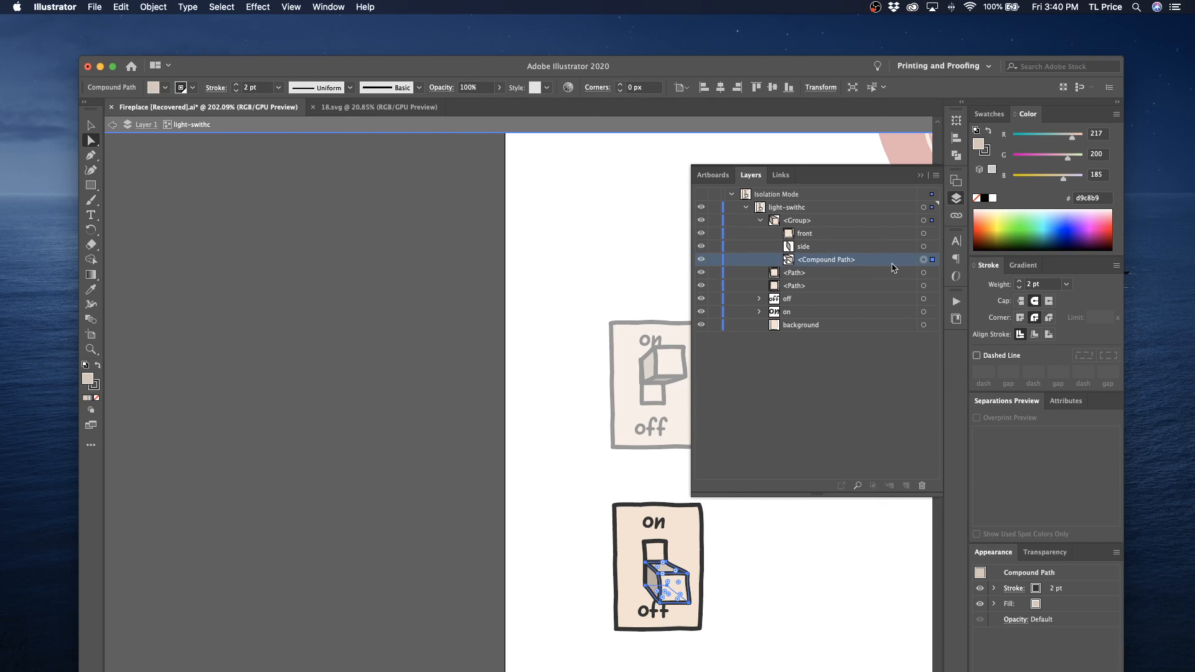
pyautogui.hotkey('ctrl', 'c')
pyautogui.hotkey('ctrl', 'v')
pyautogui.moveTo(509, 407); pyautogui.dragTo(873, 587)
pyautogui.press('z')
pyautogui.moveTo(860, 565); pyautogui.dragTo(769, 559)
pyautogui.press('a')
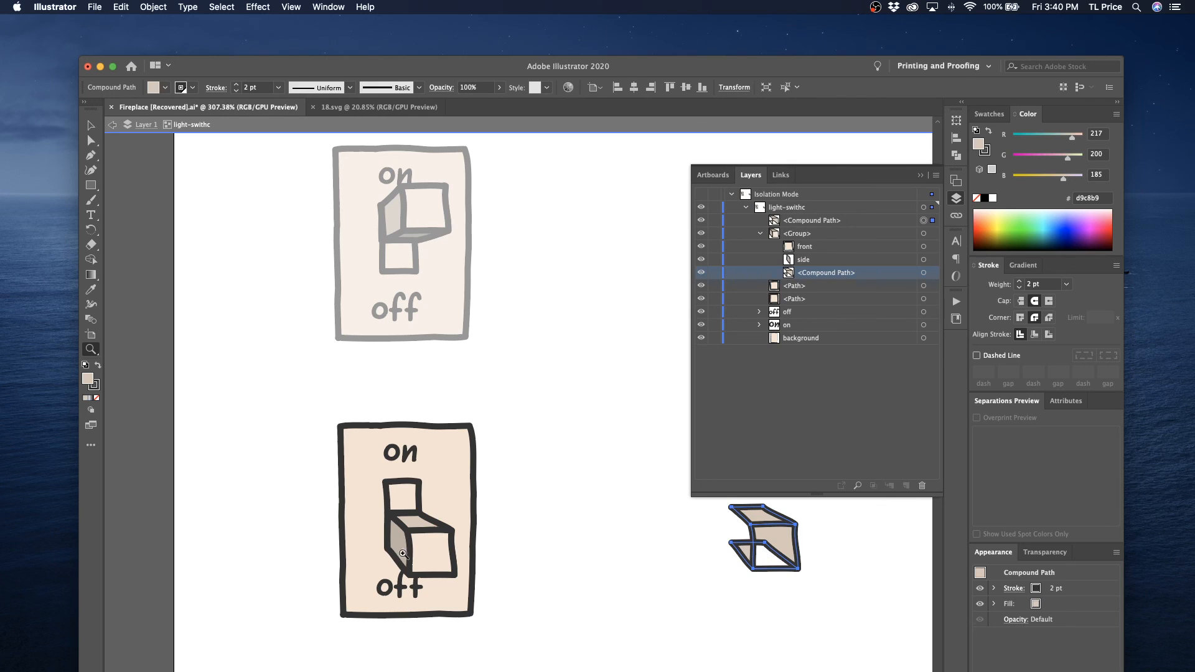
# Undo the last paste and move, and delete the pasted copy of the compound path
pyautogui.click(403, 553)
pyautogui.press('super+c')
pyautogui.press('super+v')
pyautogui.press('super+z')
pyautogui.press('super+z')
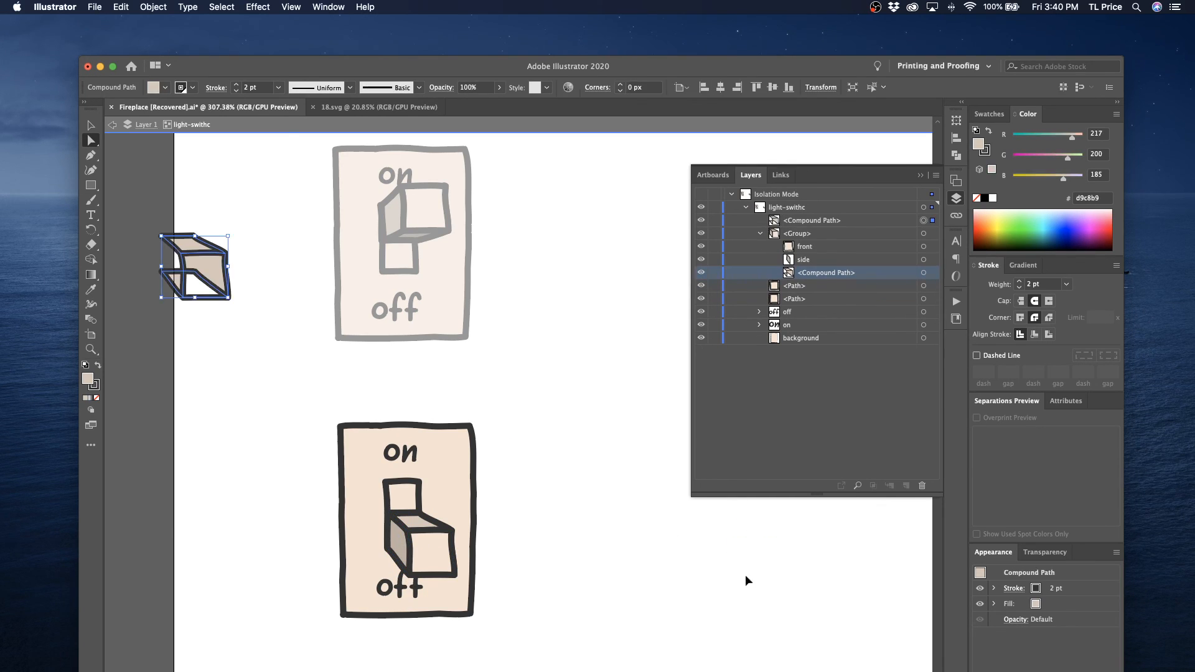
pyautogui.press('Delete')
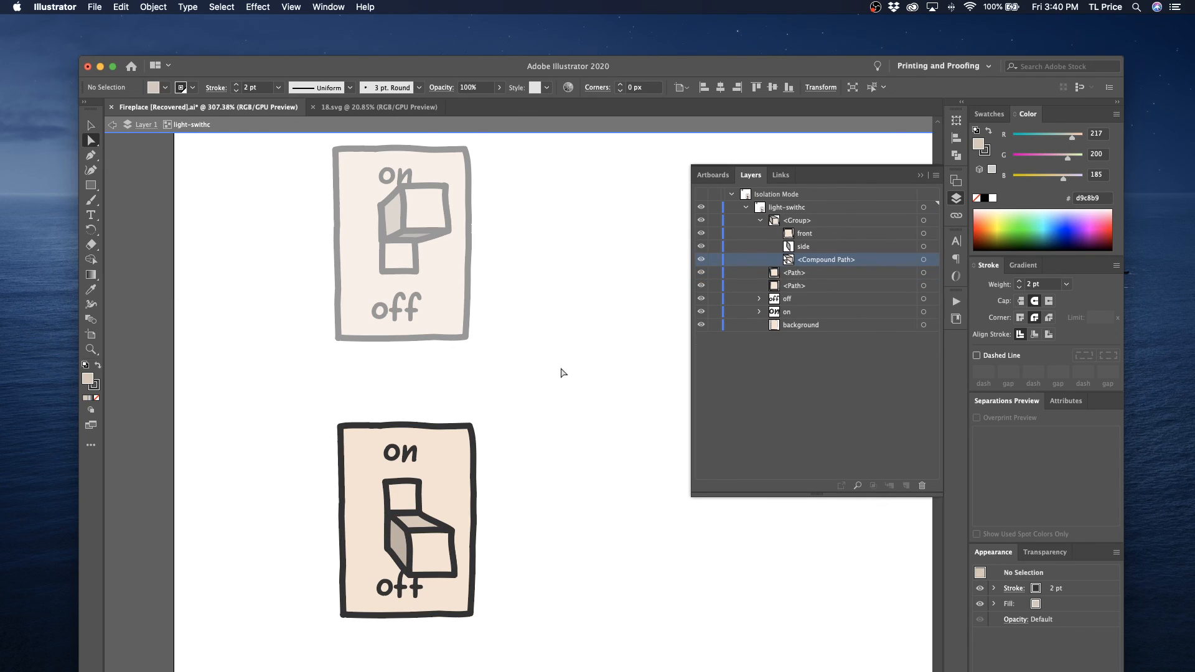
# Try duplicating the side layer and combining one copy with the existing compound path below it
pyautogui.click(815, 248)
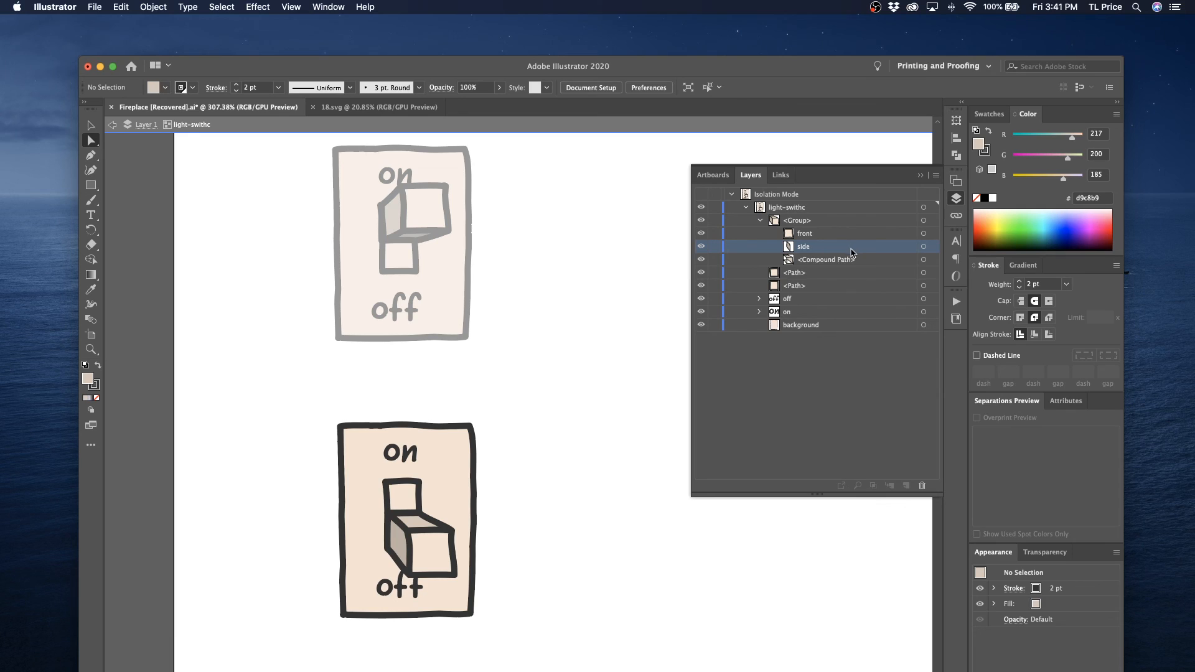
pyautogui.click(924, 246)
pyautogui.press('Delete')
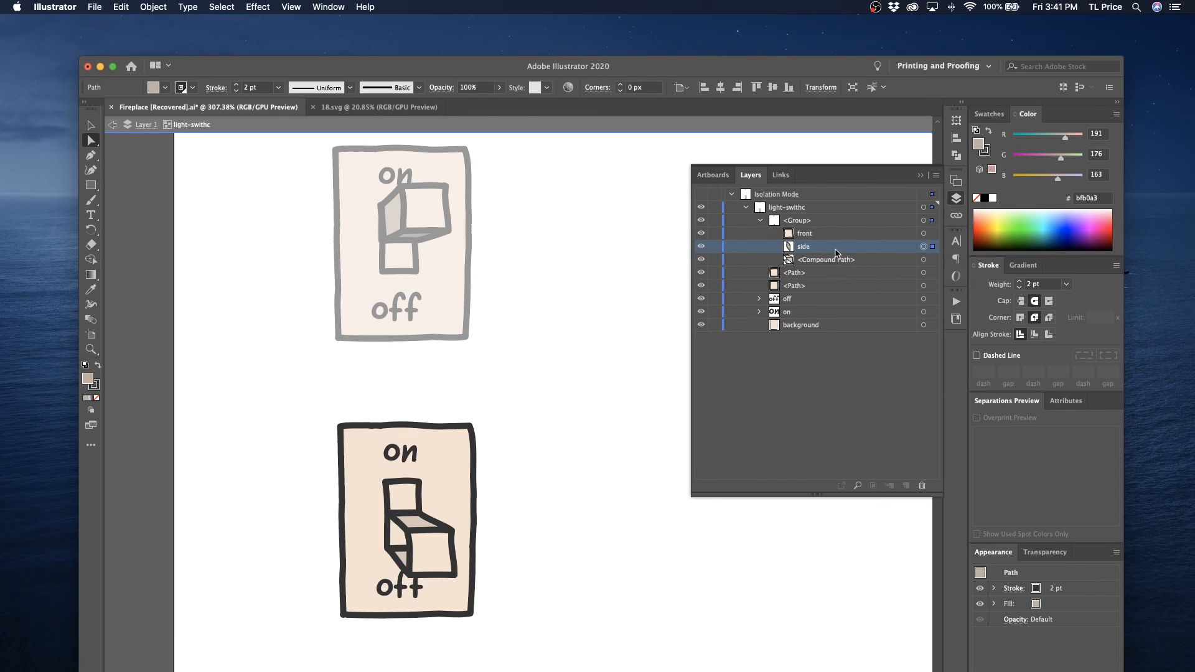
pyautogui.click(936, 176)
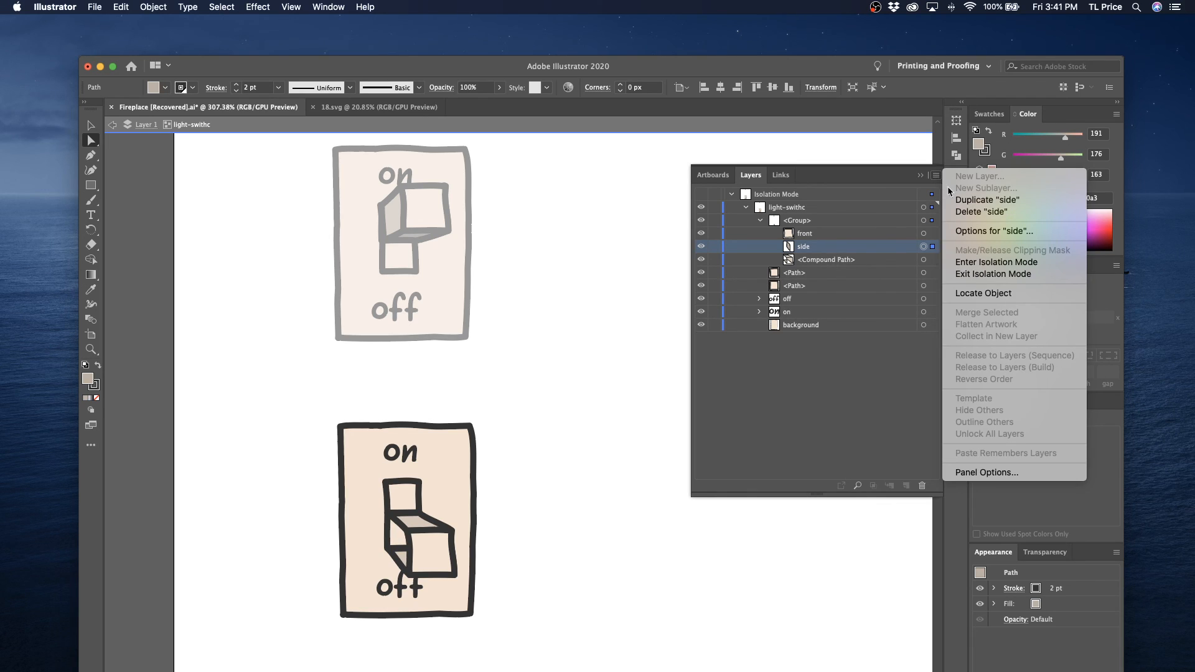
pyautogui.click(987, 200)
pyautogui.click(925, 259)
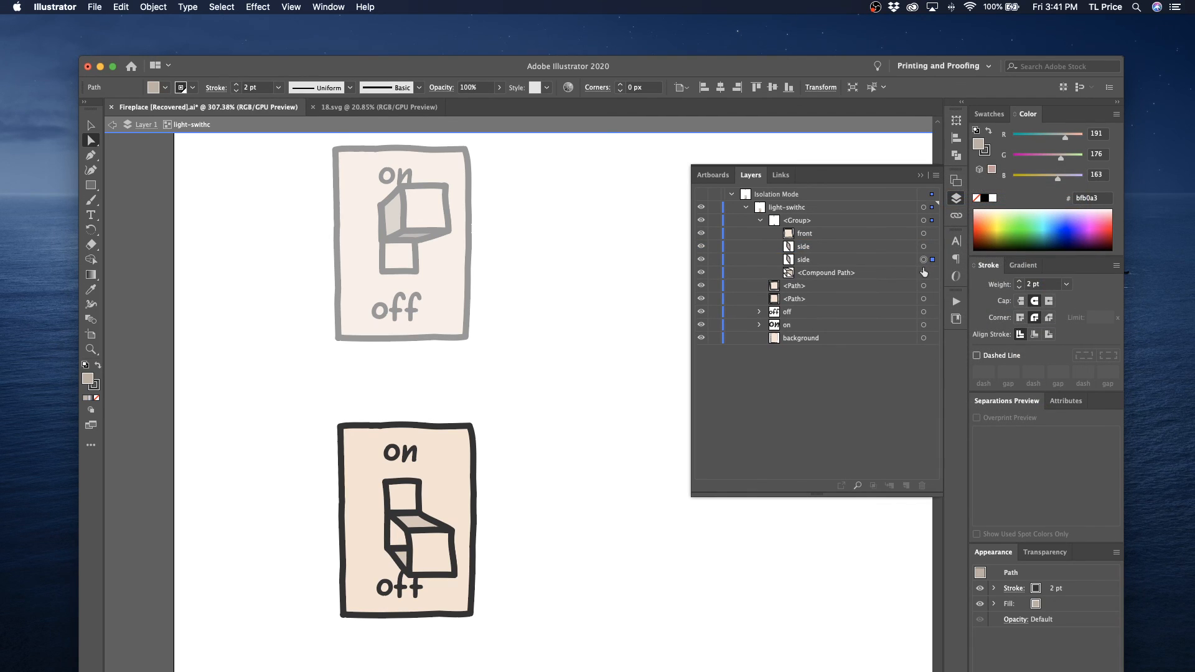
pyautogui.keyDown('shift'); pyautogui.click(925, 273); pyautogui.keyUp('shift')
pyautogui.press('super+8')
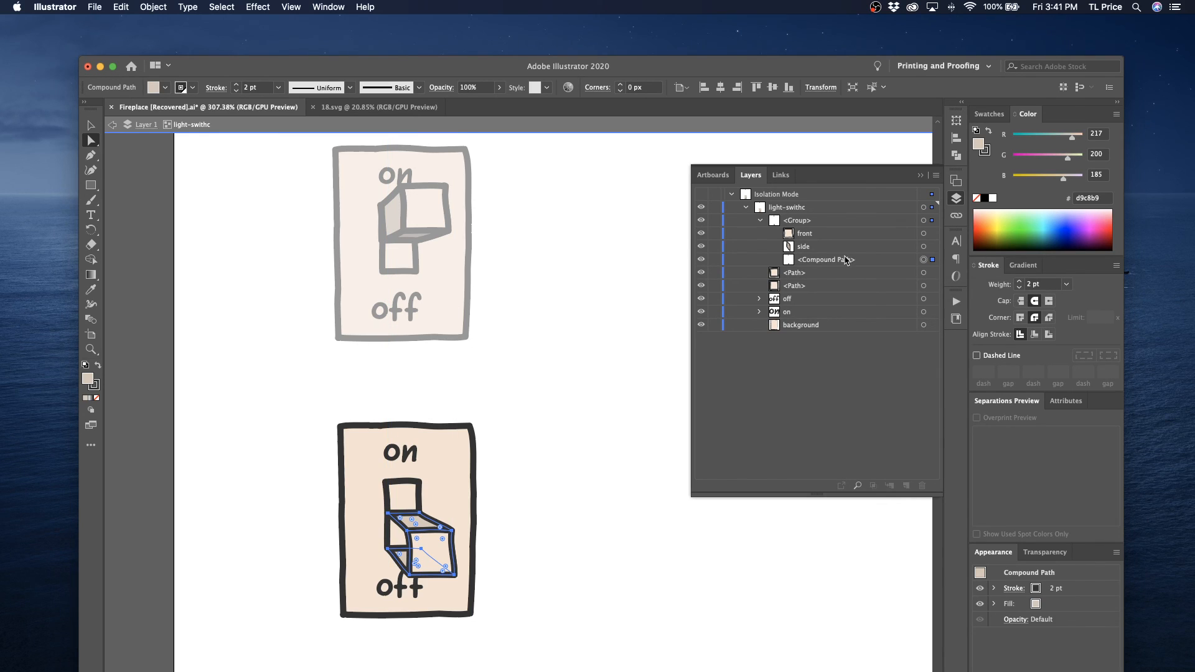
# Undo the compound path, the duplication of side and the change to the side shape
pyautogui.press('super+z')
pyautogui.press('super+z')
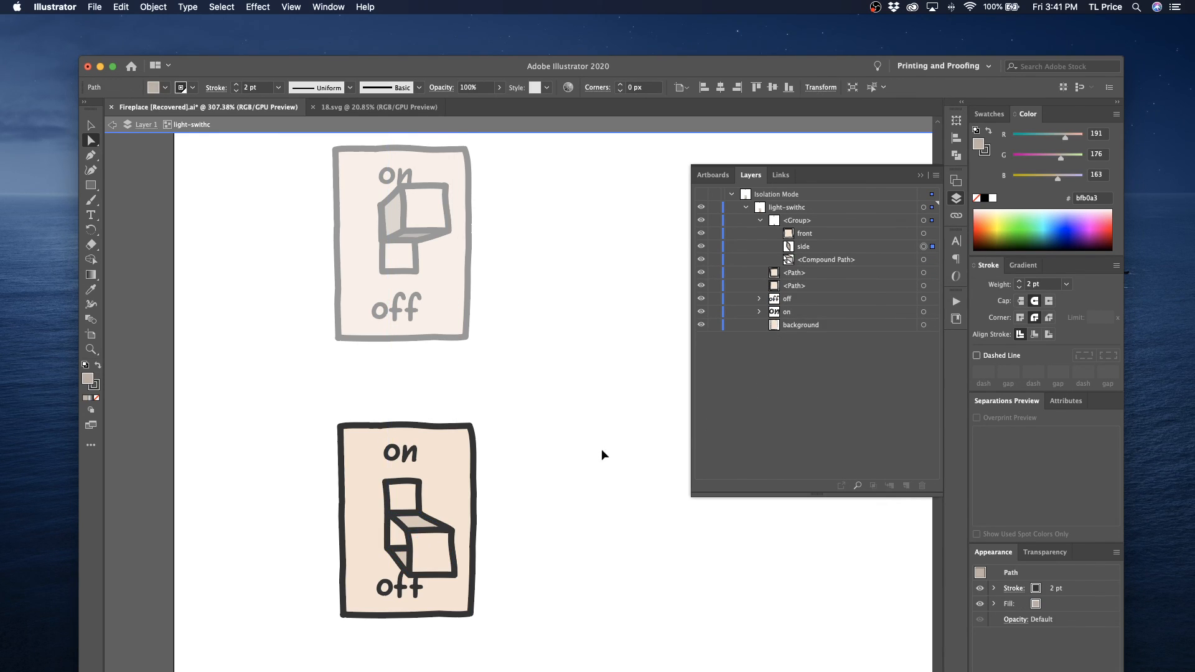
pyautogui.click(603, 455)
pyautogui.press('super+z')
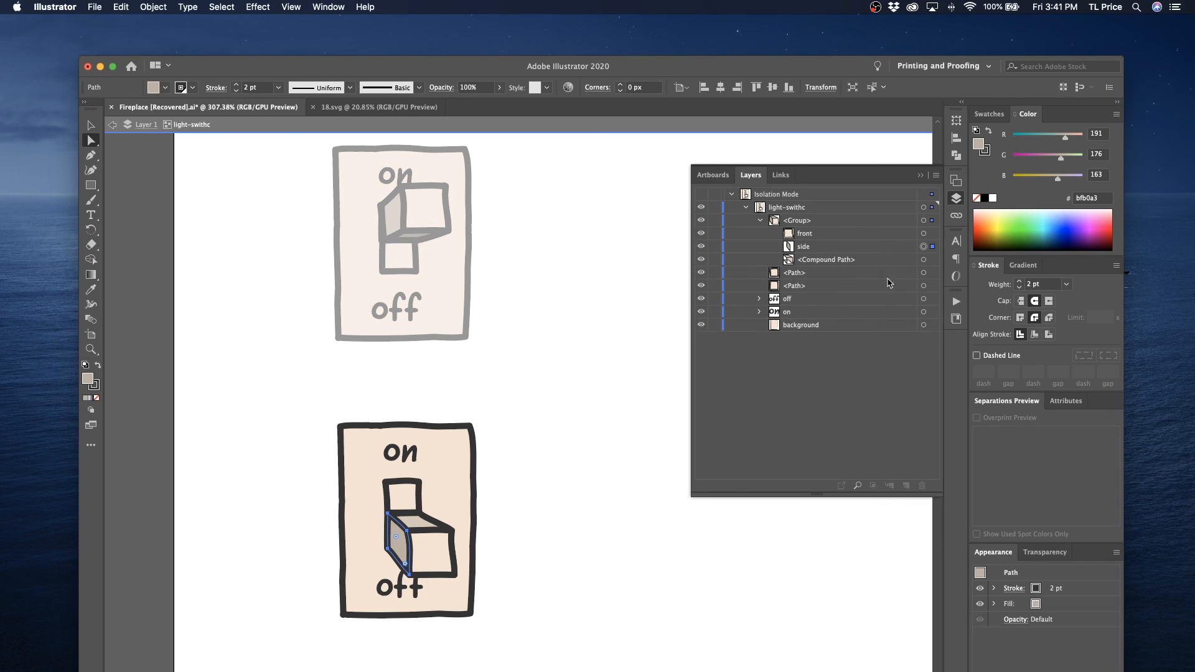
# Duplicate the side layer and make a compound path from the copy and the existing compound path
pyautogui.click(924, 260)
pyautogui.click(891, 251)
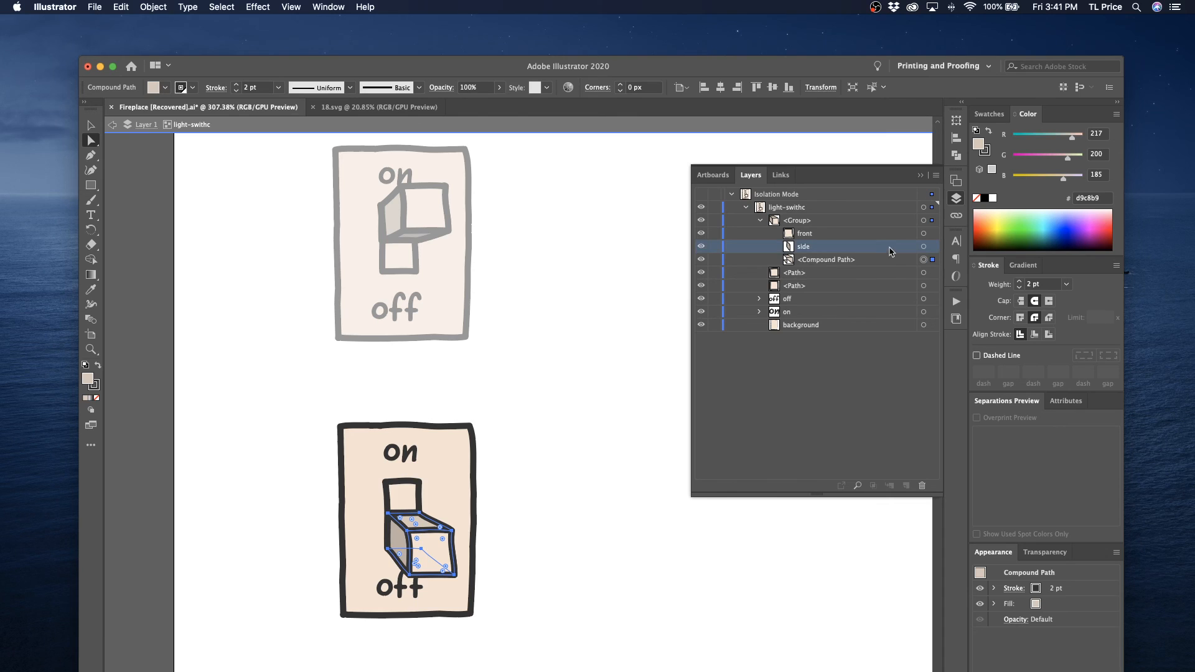
pyautogui.click(923, 247)
pyautogui.click(936, 174)
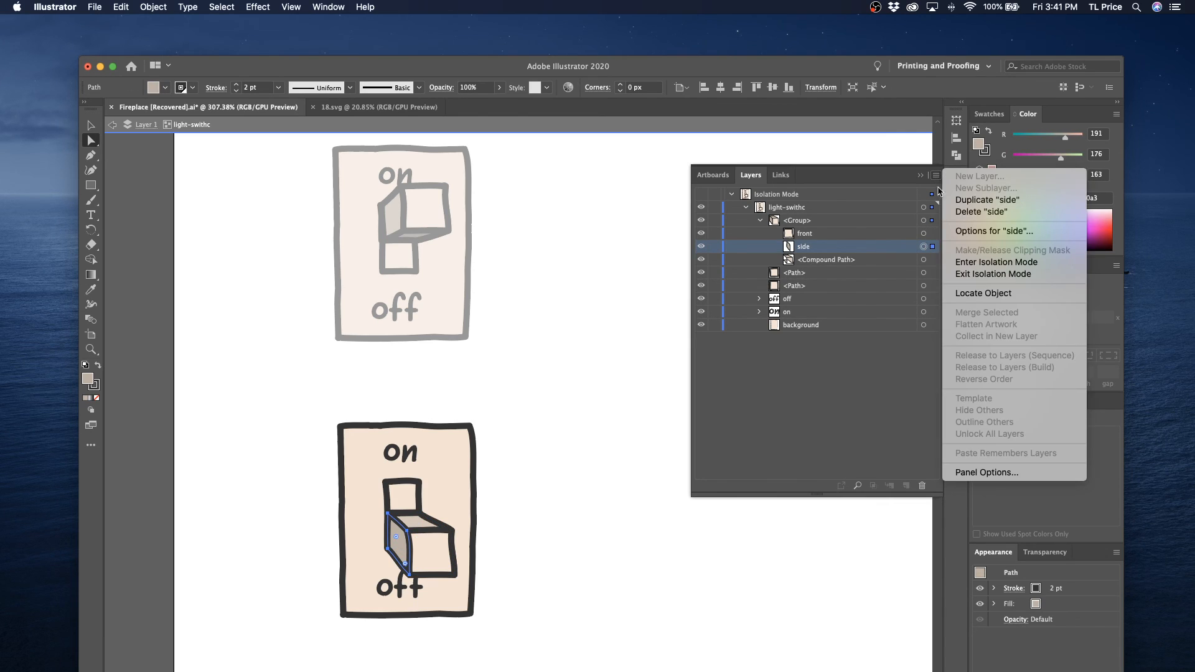
pyautogui.click(979, 201)
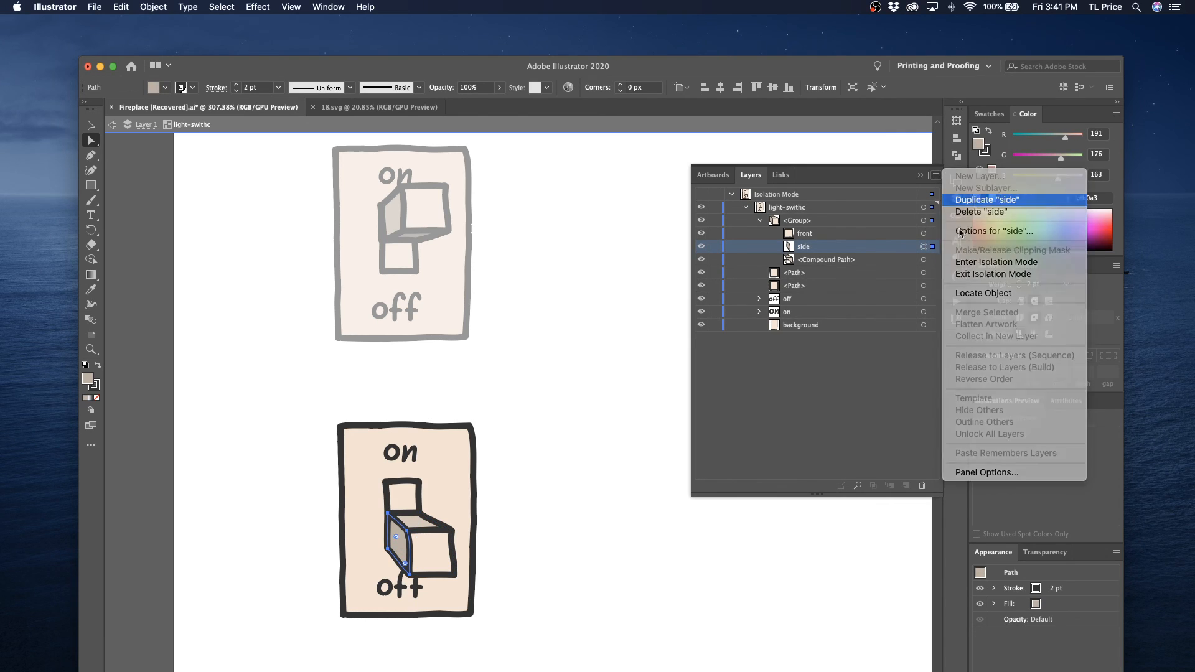
pyautogui.click(924, 260)
pyautogui.keyDown('shift'); pyautogui.click(924, 274); pyautogui.keyUp('shift')
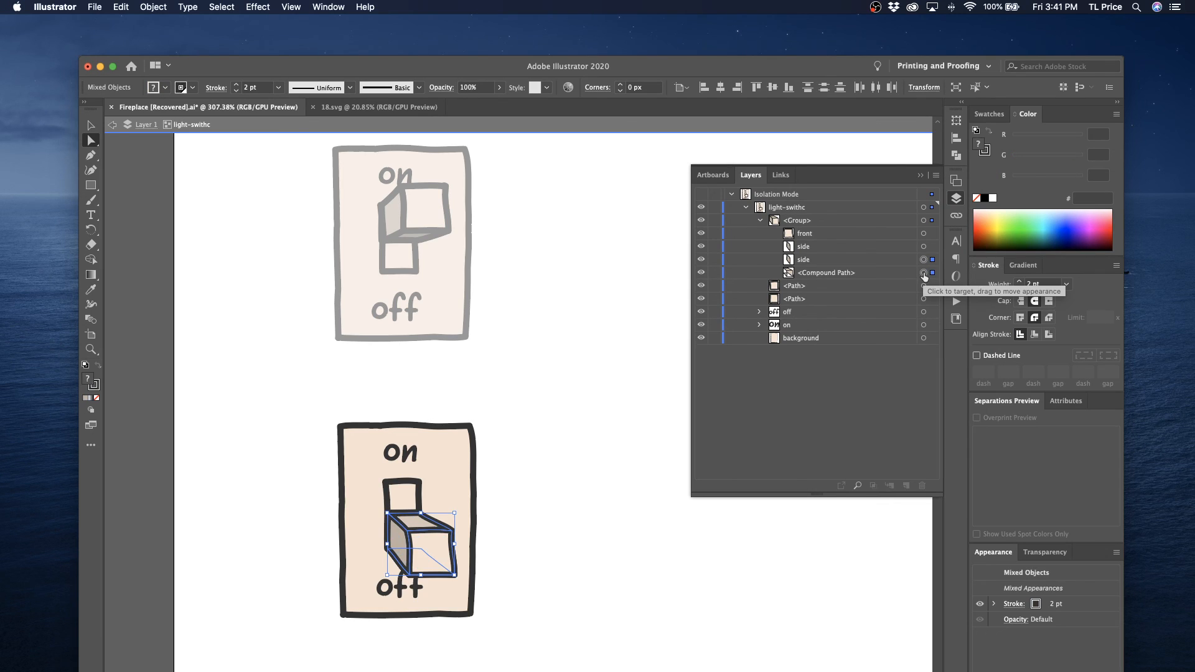
pyautogui.press('super+8')
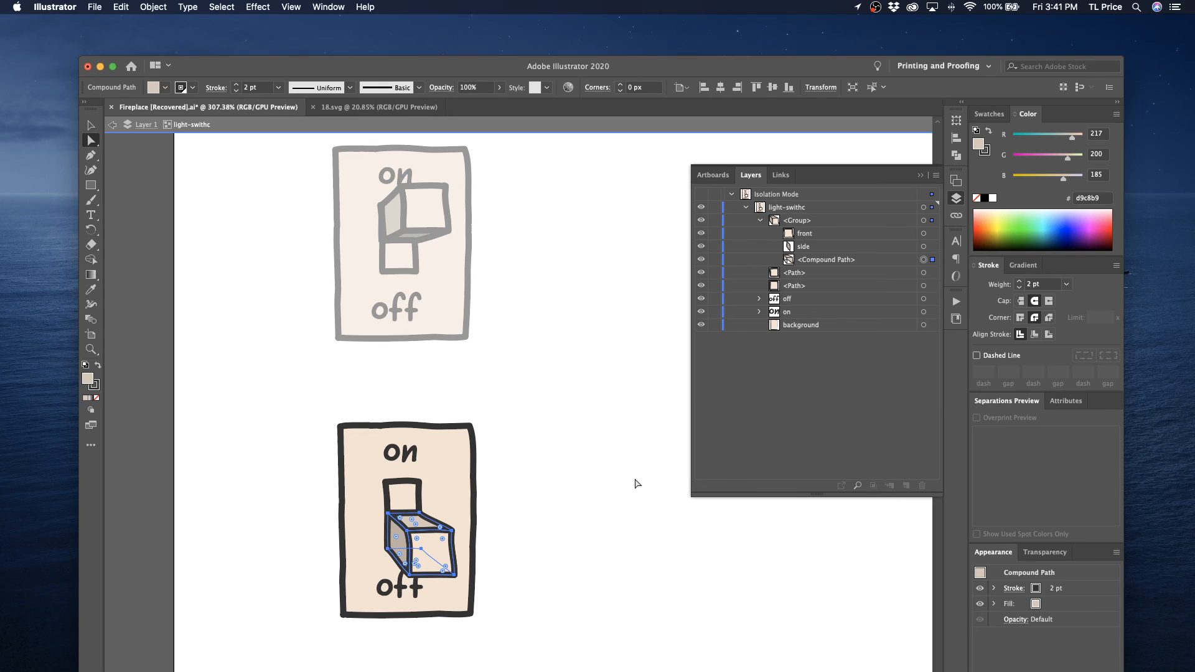
# Place a copy of the compound path beside the switch and pull its stray inner anchor point to the front face's upper-left corner
pyautogui.moveTo(422, 524); pyautogui.dragTo(596, 526)
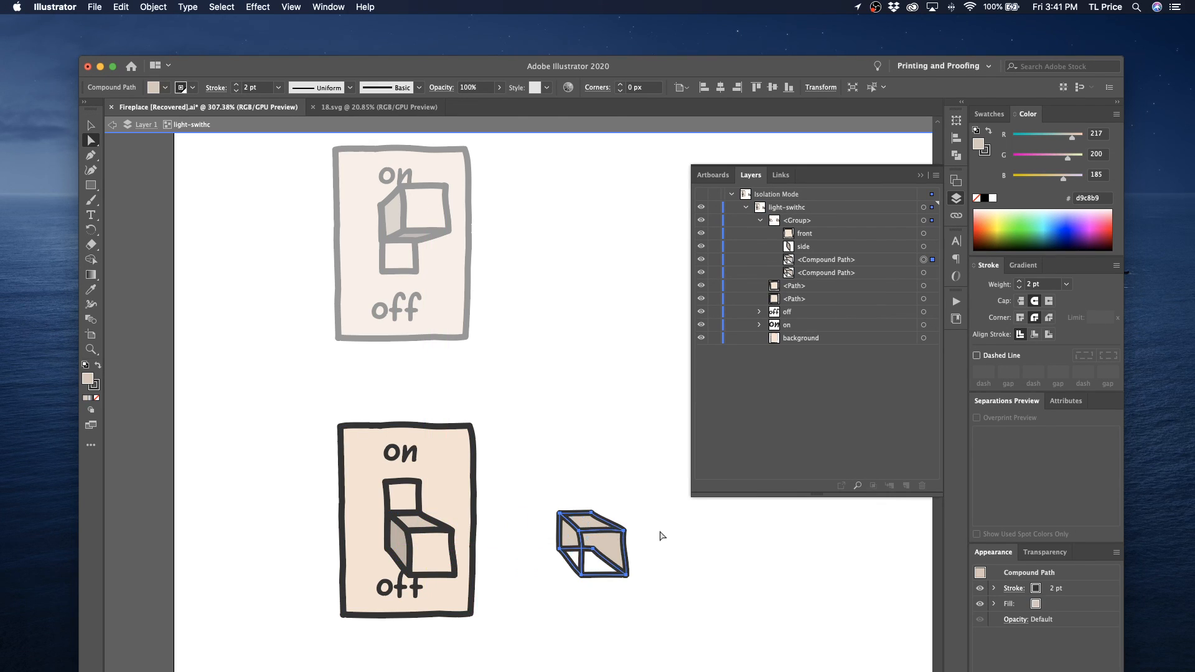
pyautogui.click(661, 535)
pyautogui.click(593, 550)
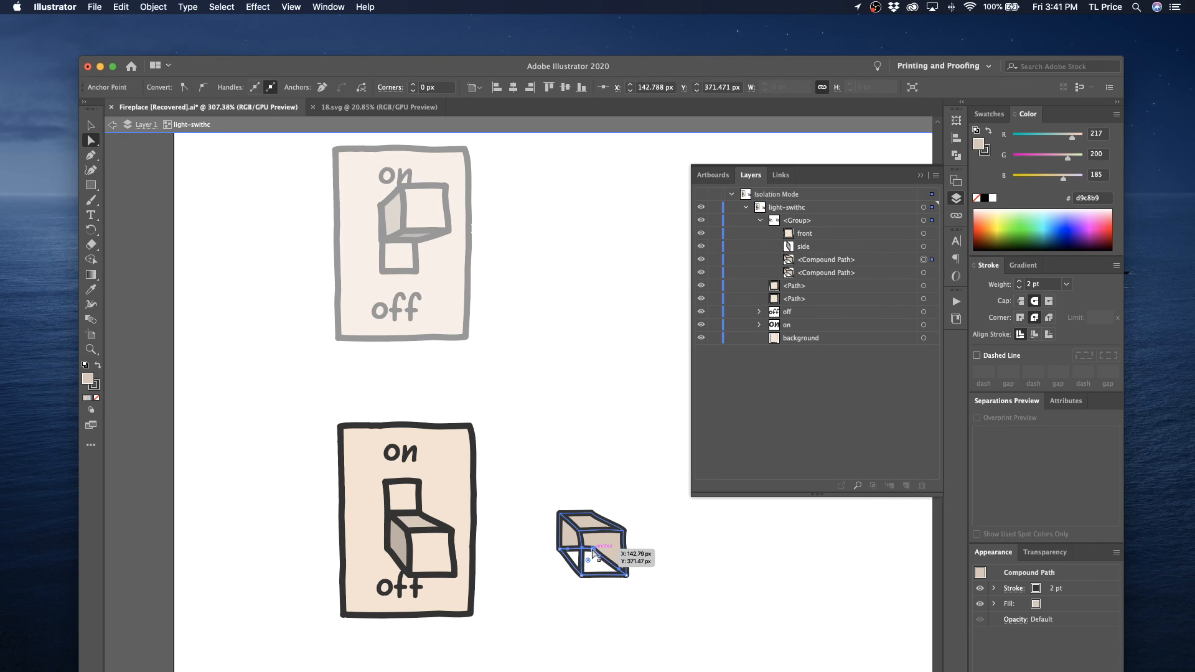
pyautogui.keyDown('shift'); pyautogui.click(580, 551); pyautogui.keyUp('shift')
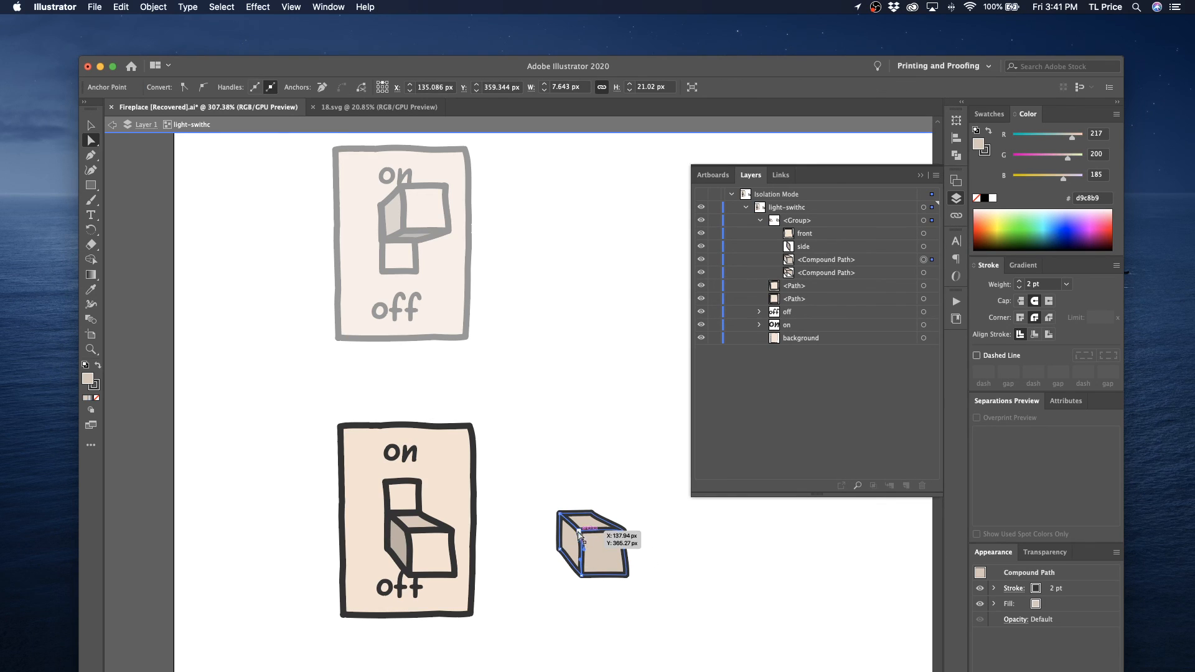
pyautogui.click(567, 539)
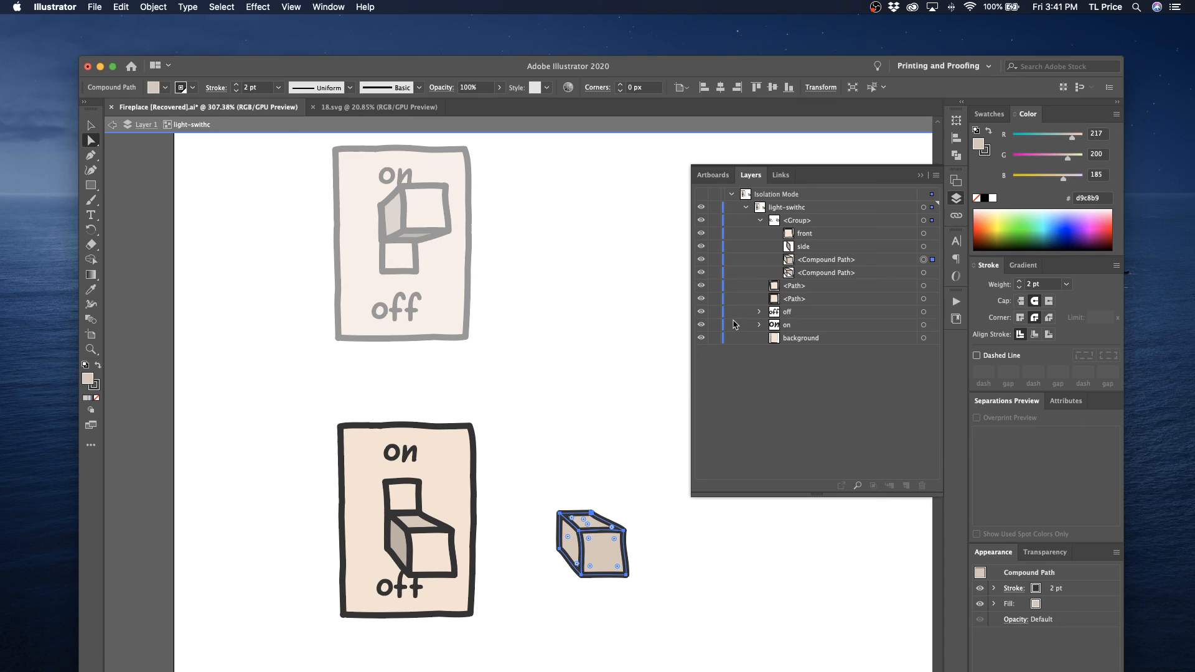
# Delete the original compound path from the lever group, keeping the copy beside the switch
pyautogui.click(923, 273)
pyautogui.press('Delete')
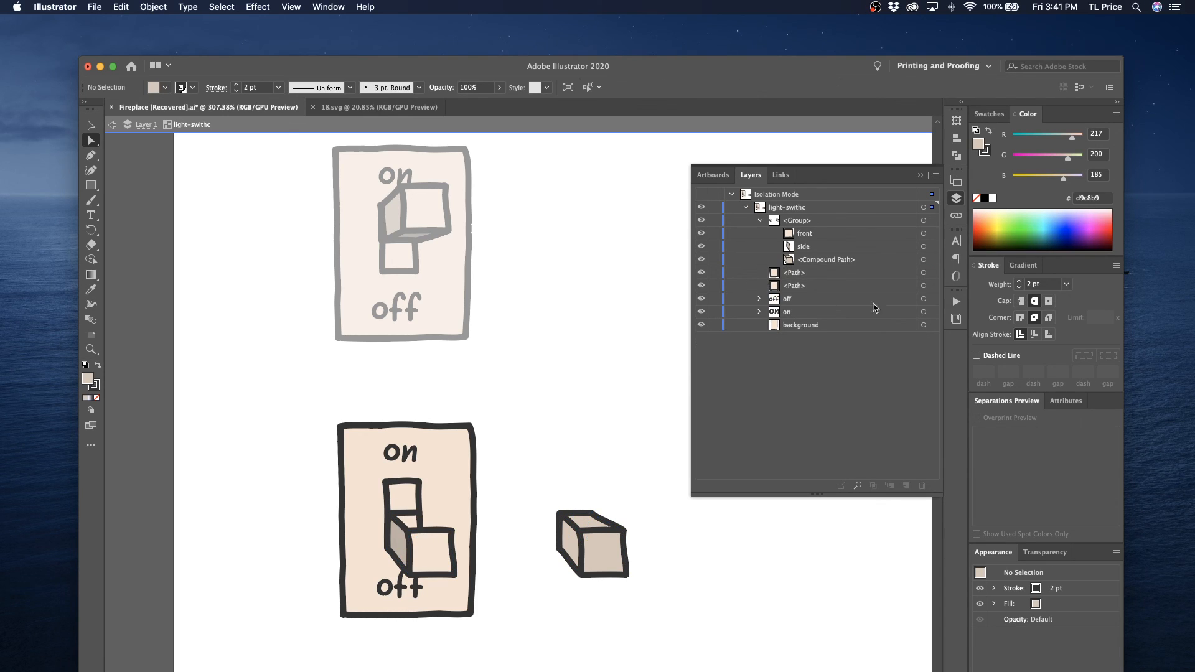
# Draw a small square over the upper-left part of the copied lever shape, select both together, and delete the square
pyautogui.click(91, 184)
pyautogui.moveTo(567, 519); pyautogui.dragTo(595, 547)
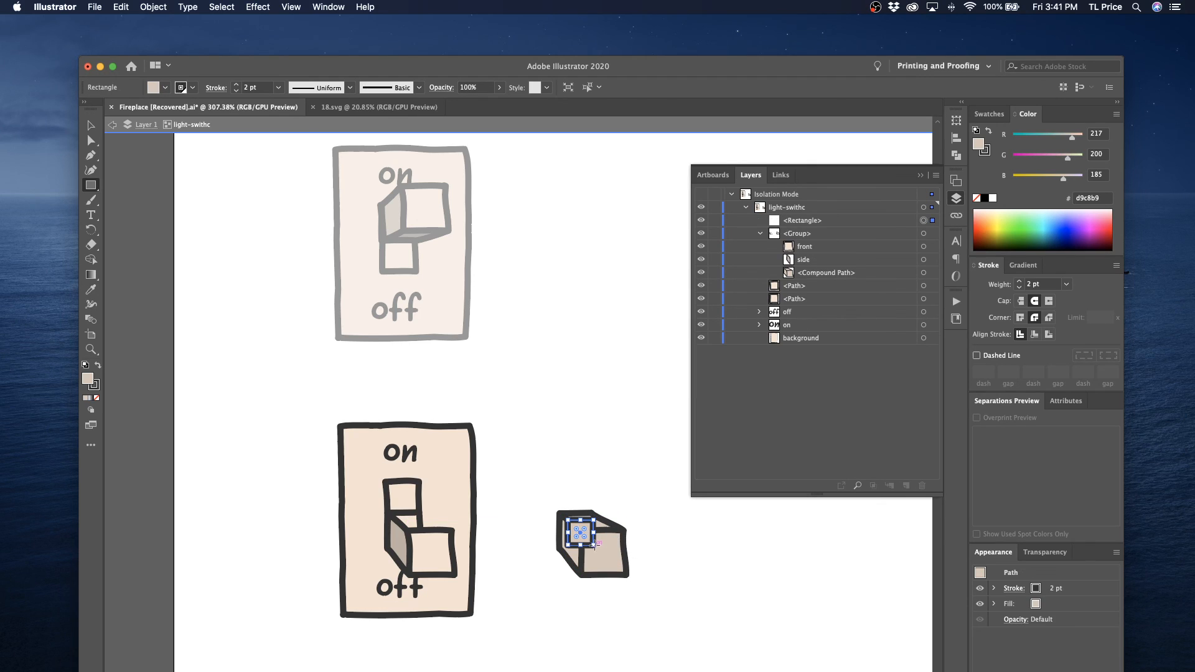
pyautogui.press('a')
pyautogui.keyDown('shift'); pyautogui.click(614, 564); pyautogui.keyUp('shift')
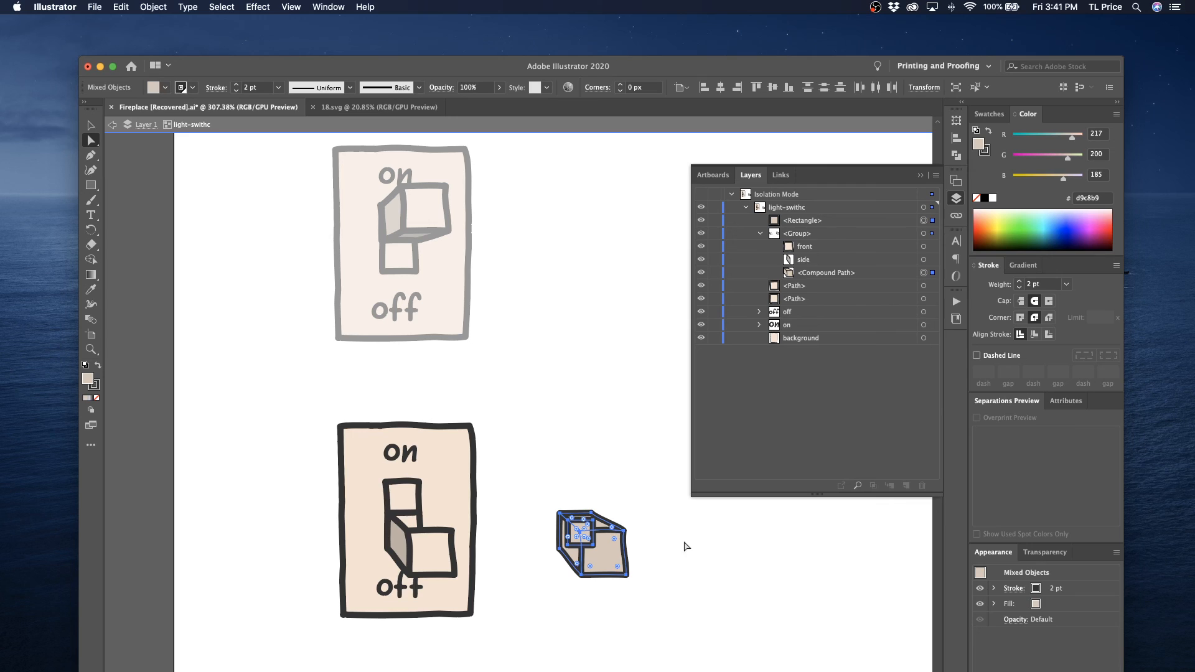
pyautogui.click(685, 537)
pyautogui.click(589, 537)
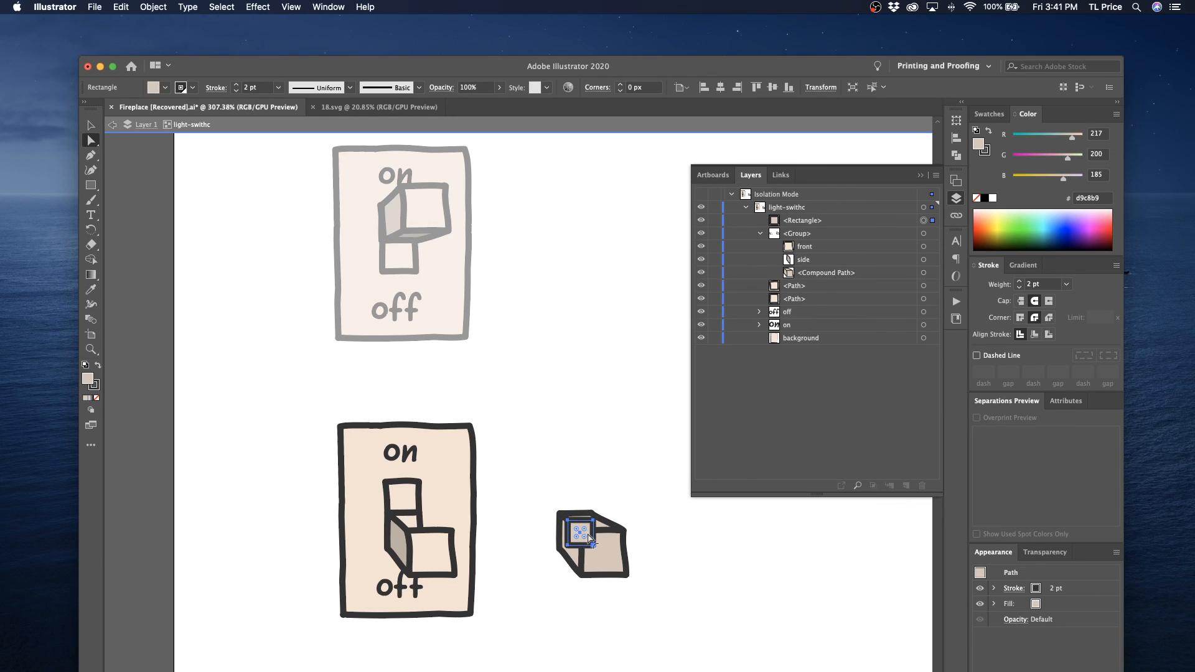
pyautogui.press('Delete')
# Try pulling the inner anchor point into the copy's front face and removing it with the Delete Anchor Point tool
pyautogui.click(579, 533)
pyautogui.moveTo(579, 532); pyautogui.dragTo(600, 556)
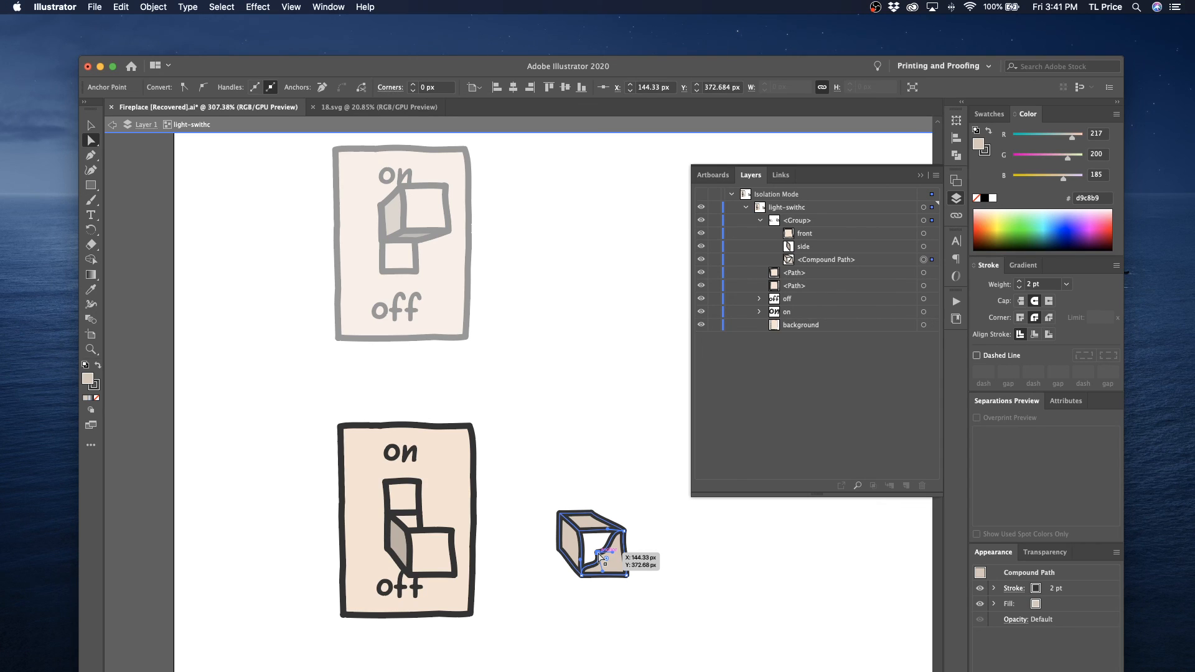
pyautogui.press('-')
pyautogui.click(598, 553)
pyautogui.click(583, 535)
pyautogui.click(716, 396)
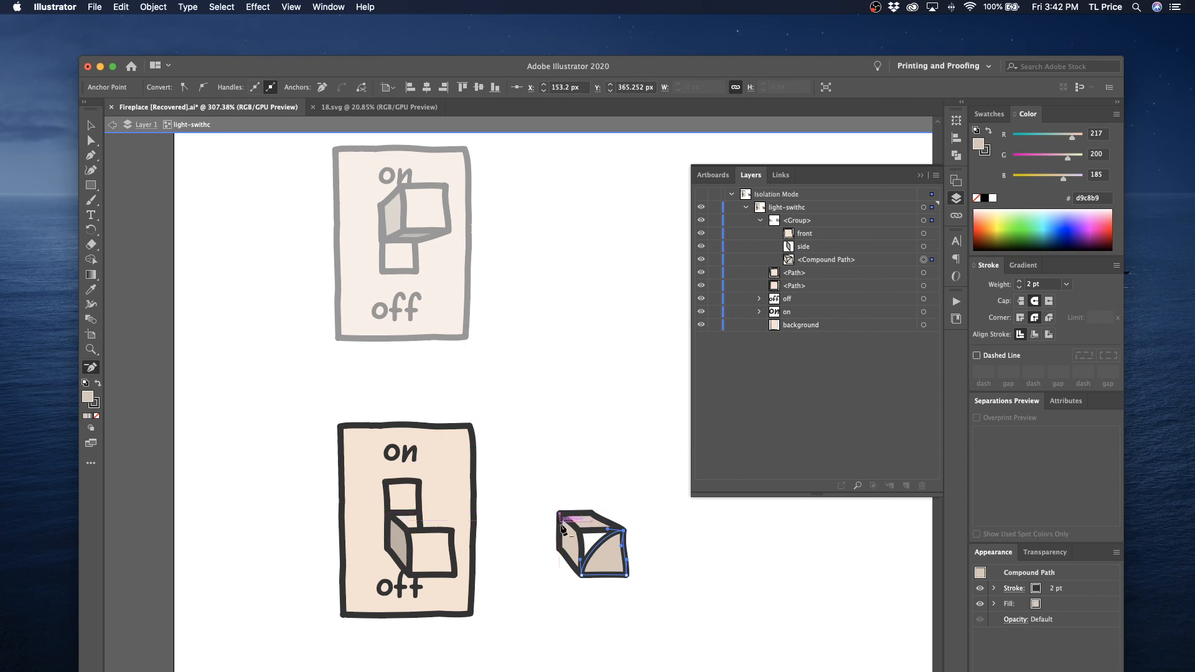
pyautogui.press('z')
pyautogui.click(542, 505)
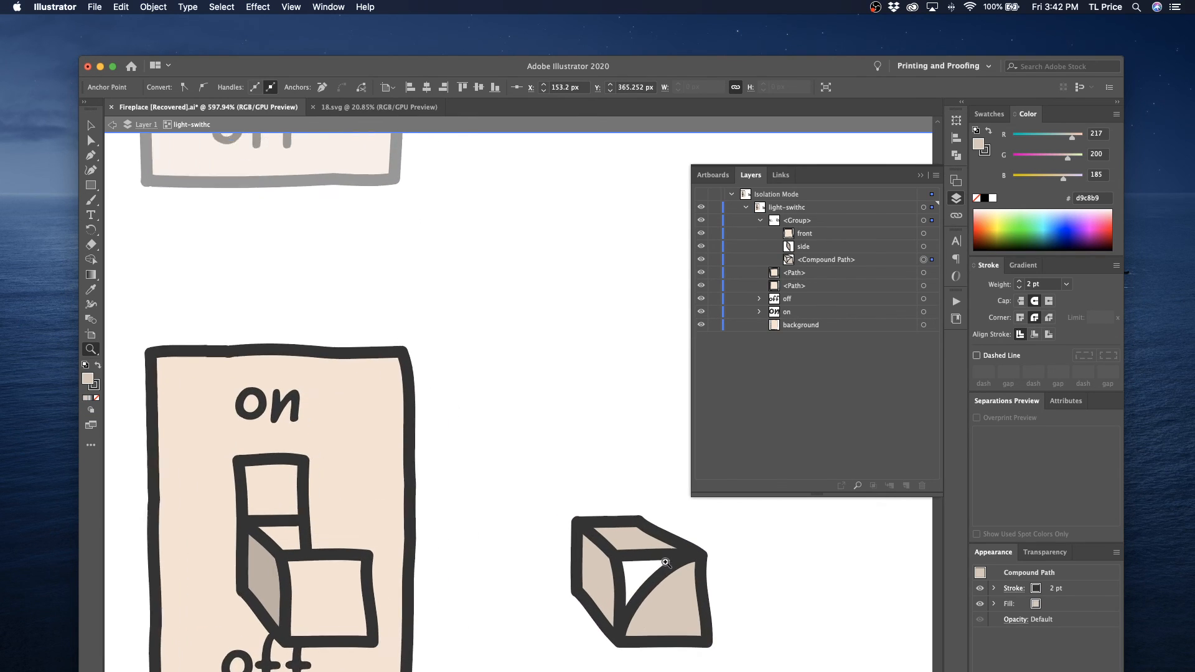
pyautogui.press('a')
pyautogui.press('super+z')
# Move the stray anchor point from inside the front face to the outer upper-left corner of the copied lever shape
pyautogui.click(659, 602)
pyautogui.click(733, 598)
pyautogui.moveTo(653, 600); pyautogui.dragTo(577, 524)
pyautogui.click(543, 489)
# Unite the copied compound path into a single lever silhouette with Pathfinder
pyautogui.click(92, 124)
pyautogui.moveTo(521, 429); pyautogui.dragTo(716, 642)
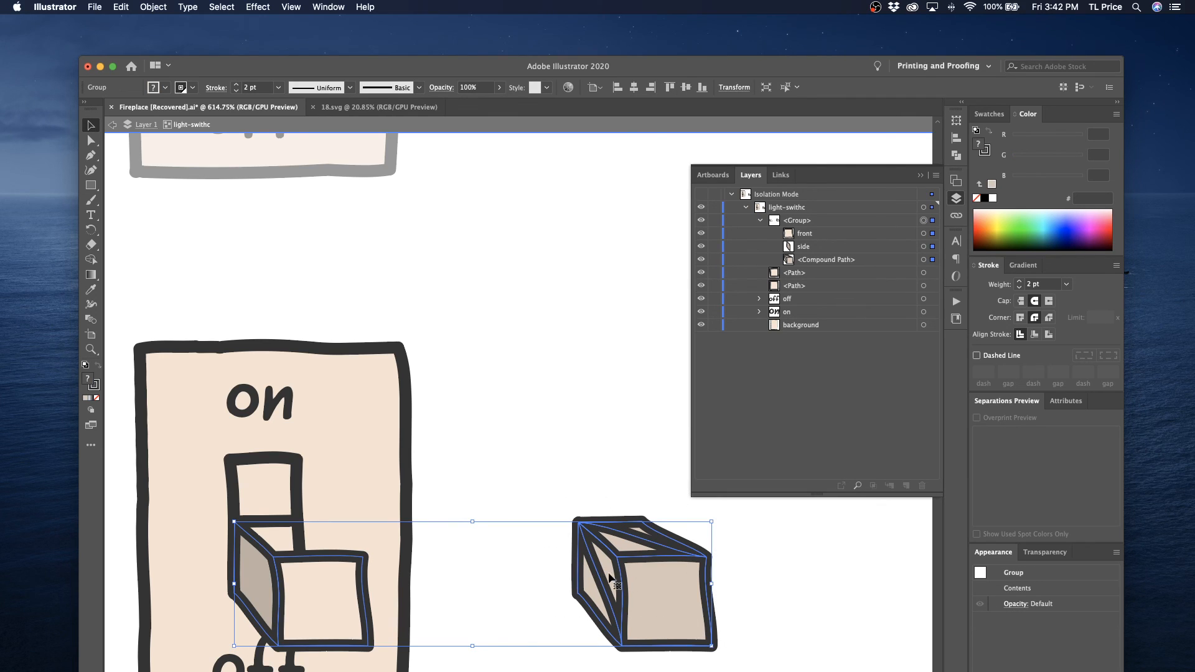
pyautogui.click(923, 260)
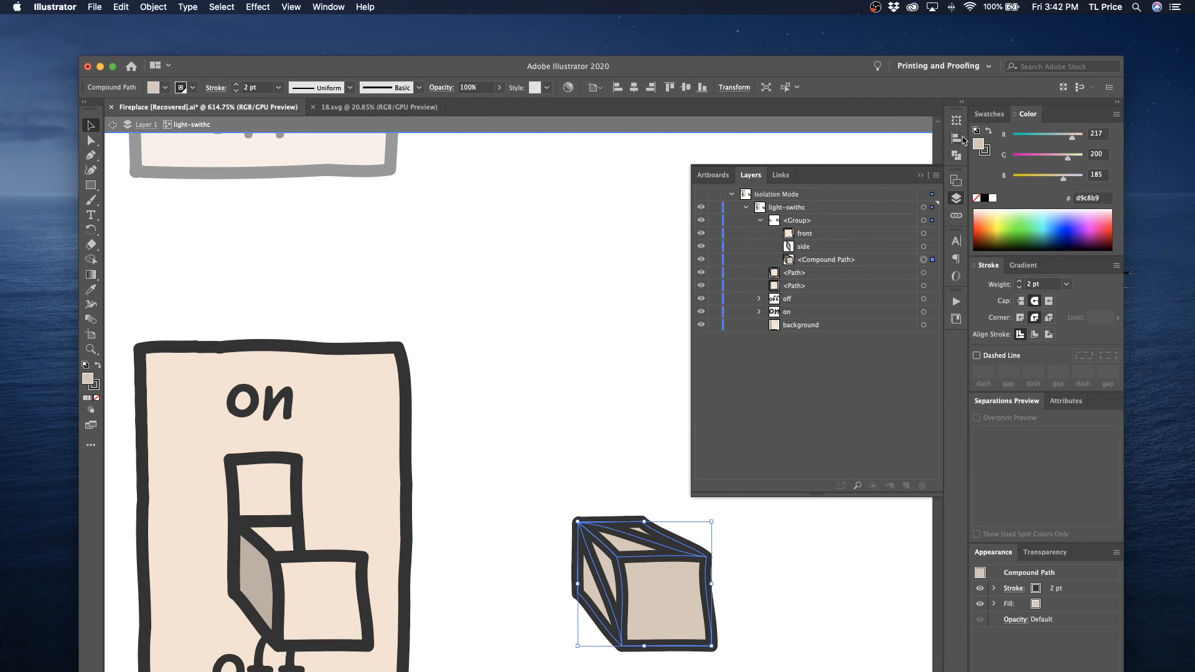
pyautogui.click(956, 155)
pyautogui.click(804, 147)
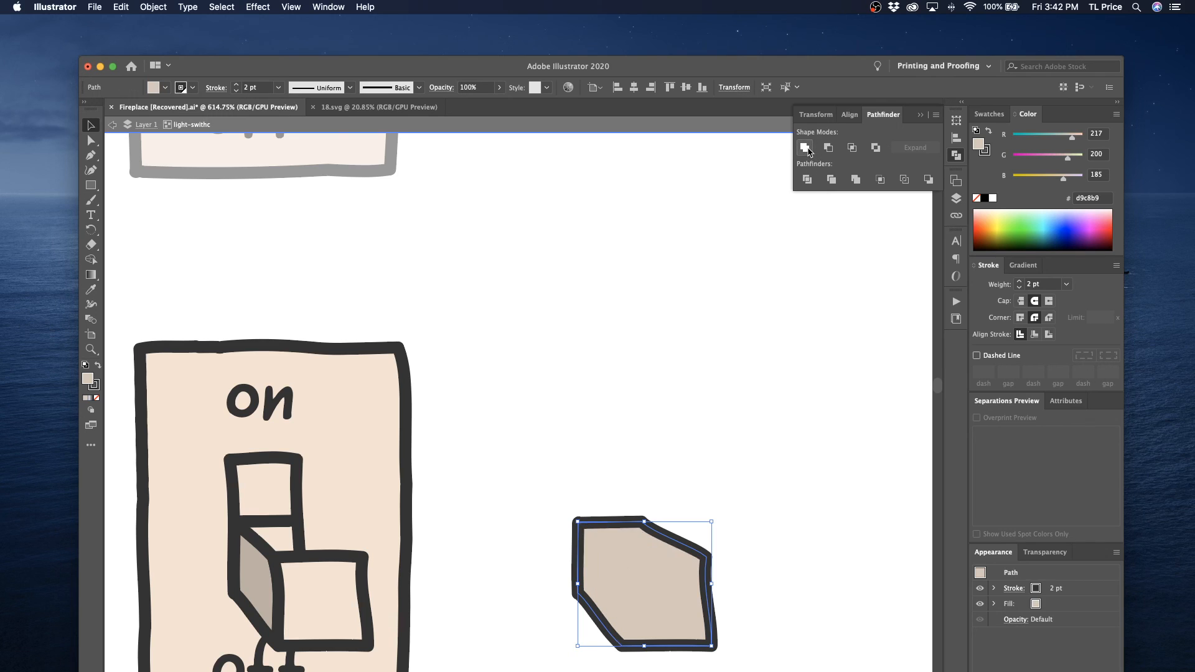
pyautogui.click(743, 412)
# Isolate the lever group, move the united path back behind the front and side shapes, and leave the group's isolation
pyautogui.hscroll(-3, 728, 436)
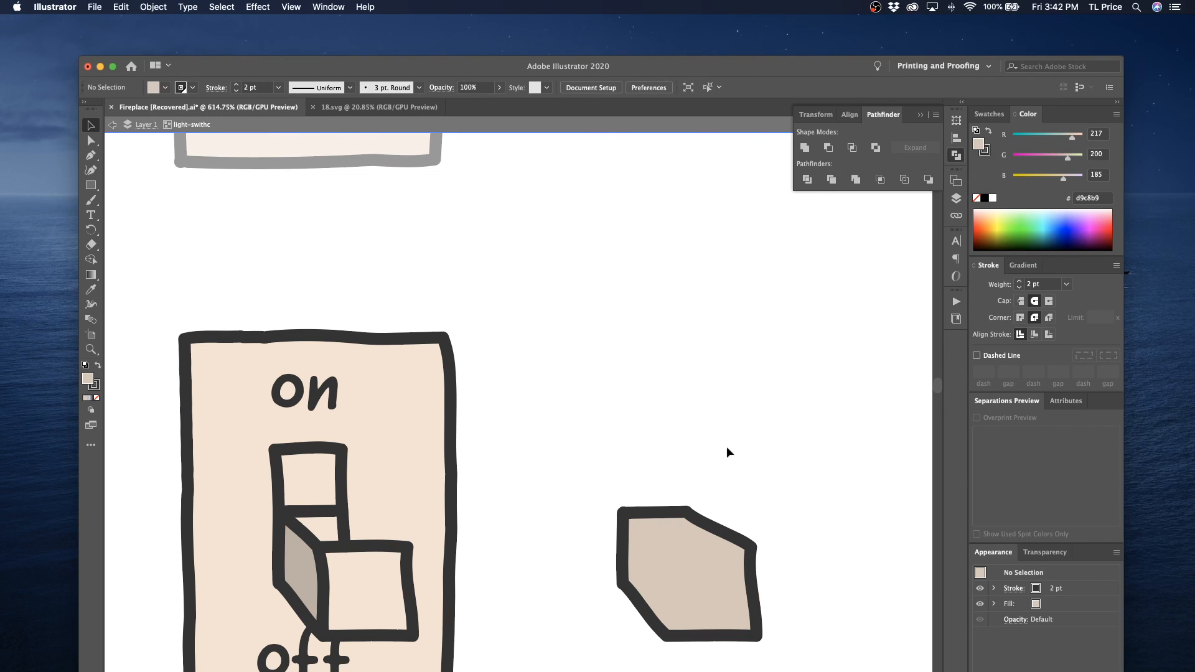
pyautogui.scroll(-5, 723, 498)
pyautogui.click(720, 483)
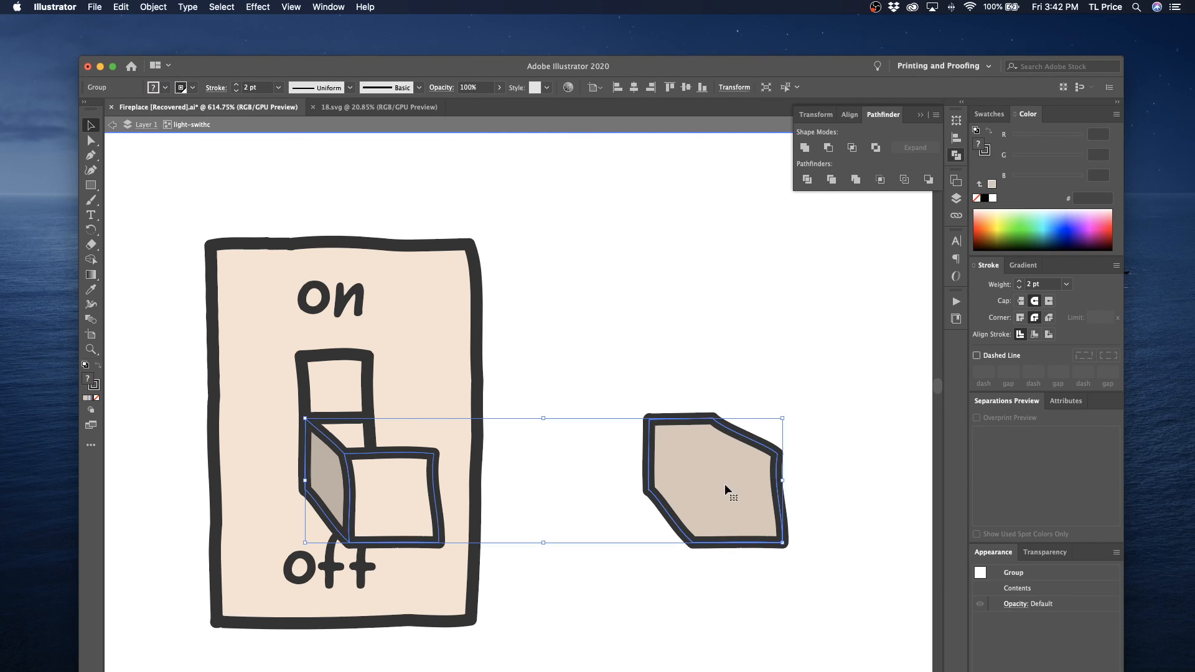
pyautogui.press('super+shift+a')
pyautogui.doubleClick(734, 499)
pyautogui.moveTo(739, 493); pyautogui.dragTo(401, 494)
pyautogui.scroll(8, 455, 484)
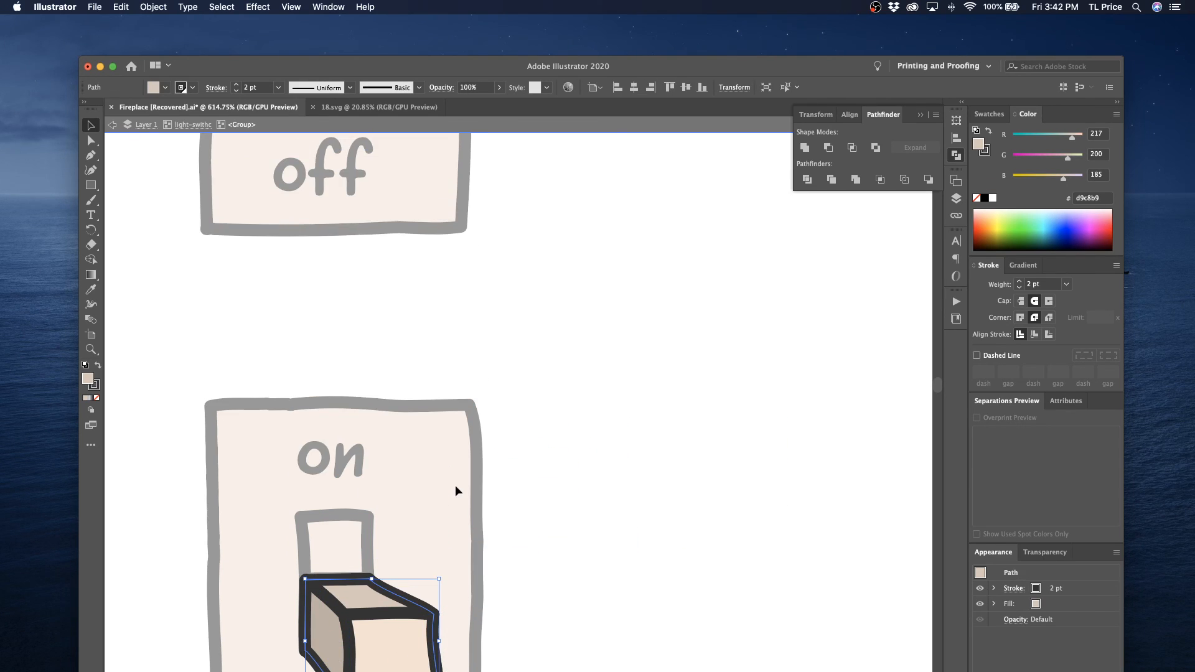
pyautogui.scroll(4, 457, 484)
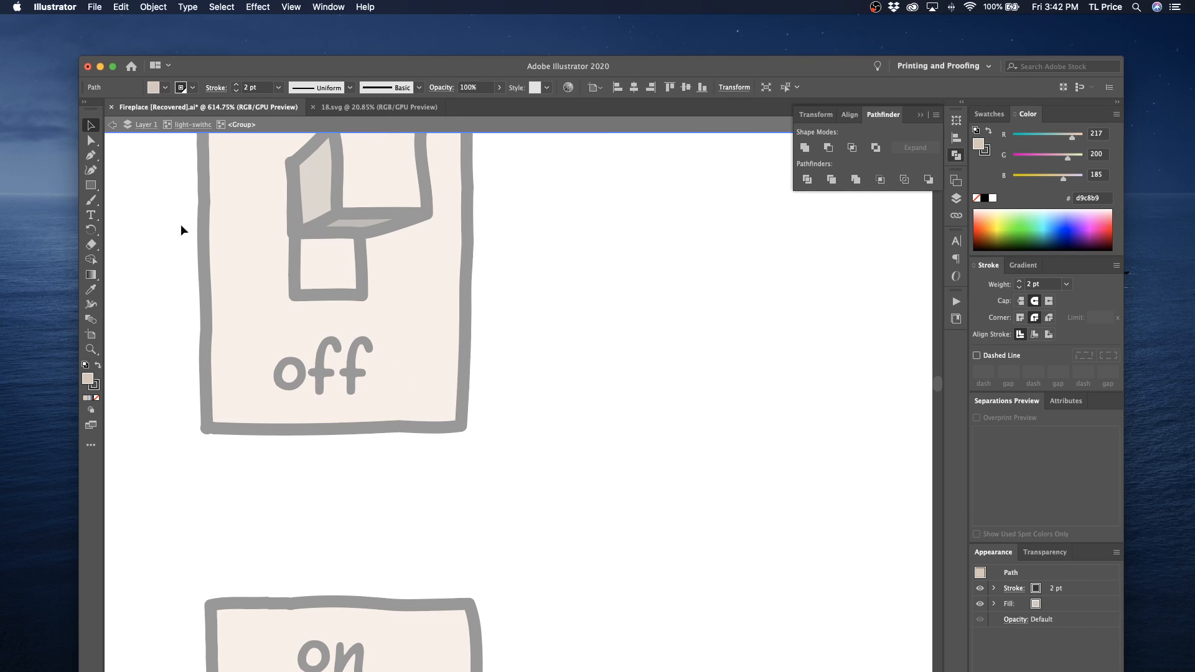
pyautogui.click(113, 125)
# Sample the dark fill on the underside of the upper switch's lever with the Eyedropper
pyautogui.scroll(-4, 346, 242)
pyautogui.scroll(4, 346, 243)
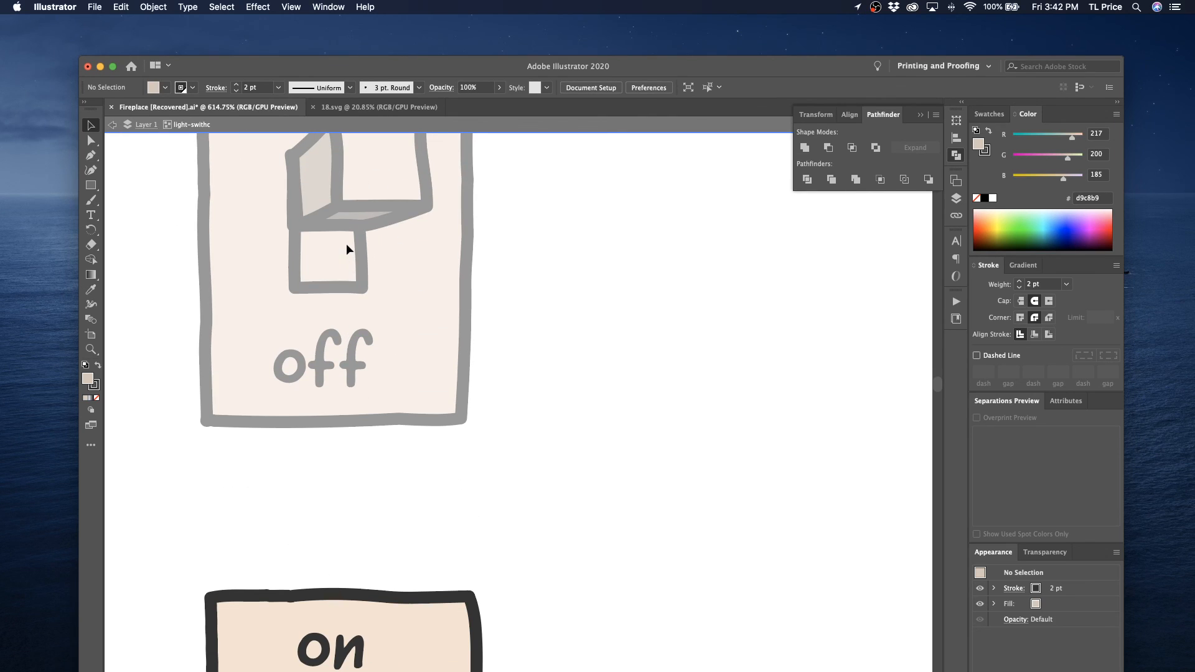
pyautogui.press('i')
pyautogui.click(356, 211)
# Leave the upper switch's isolation and select the silhouette path of the lower switch's lever
pyautogui.click(113, 124)
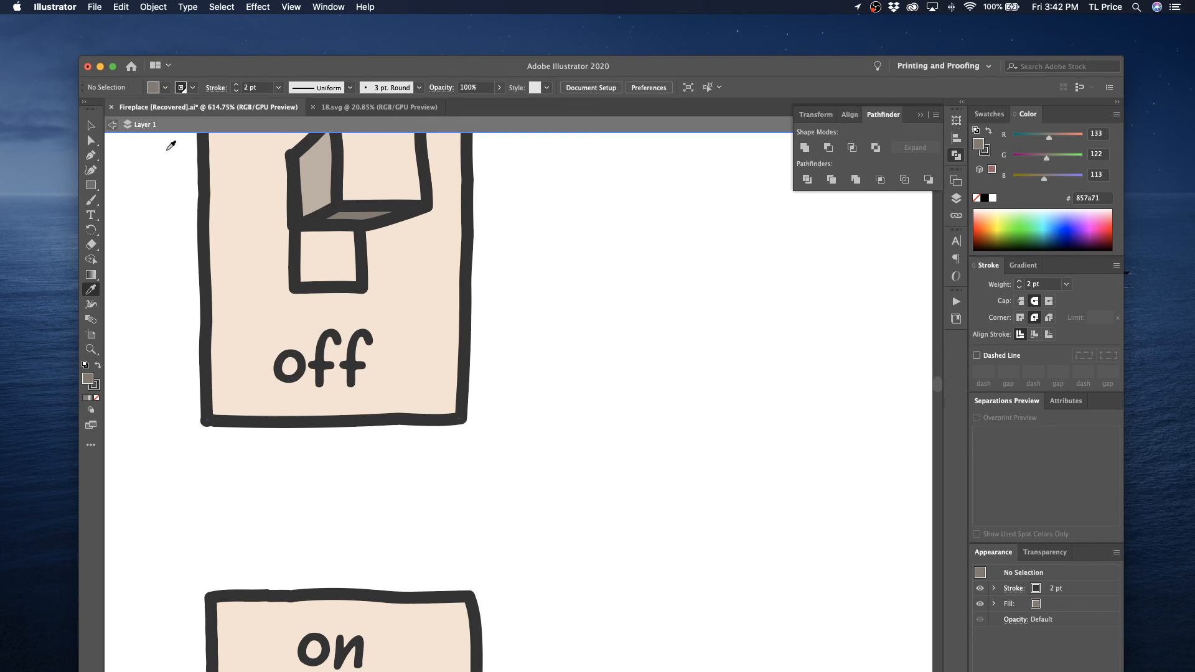
pyautogui.scroll(-5, 367, 247)
pyautogui.scroll(-2, 369, 249)
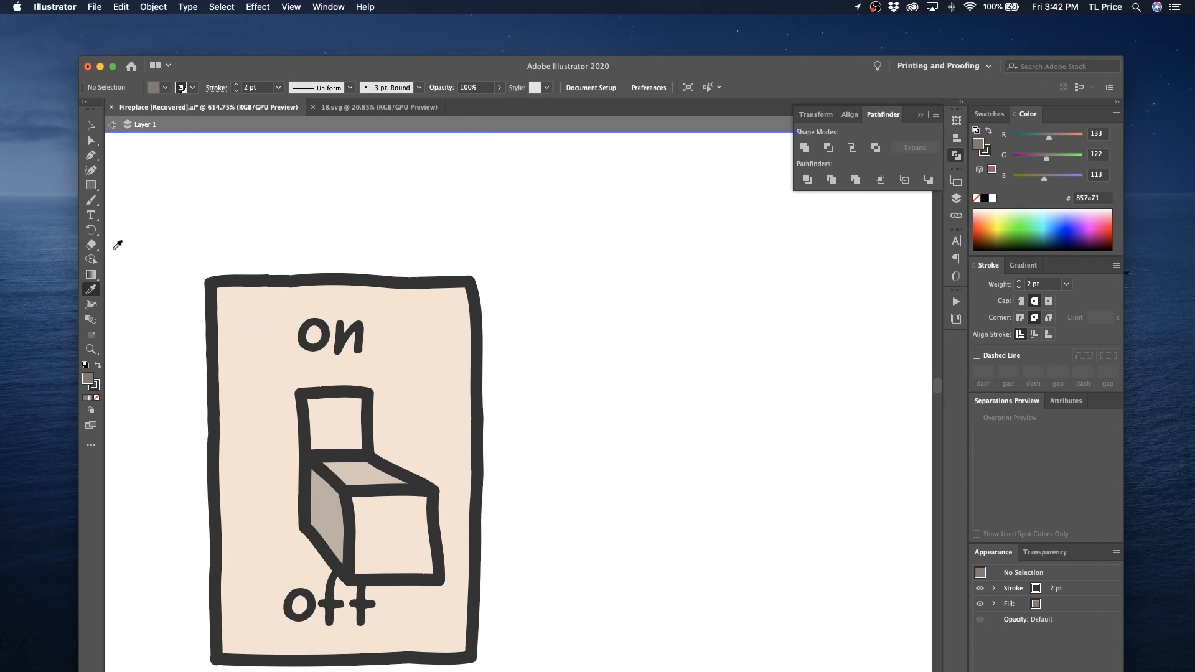
pyautogui.click(90, 140)
pyautogui.click(362, 471)
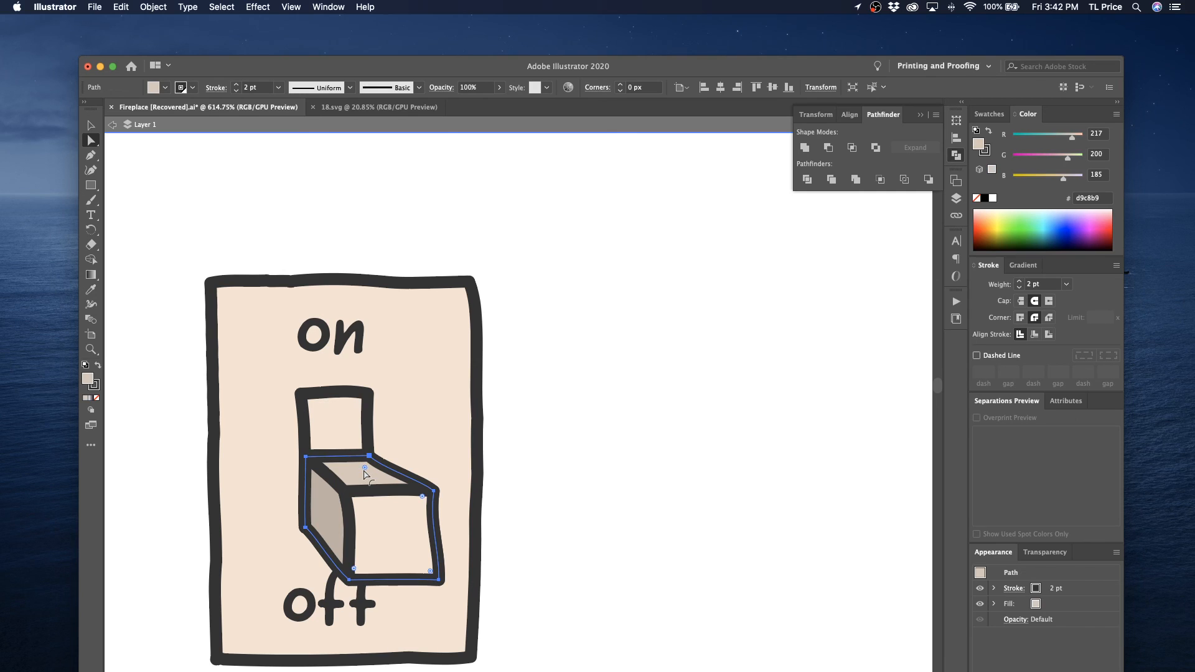
# Select the entire lower switch group and set its width to 45 px
pyautogui.press('super+0')
pyautogui.press('z')
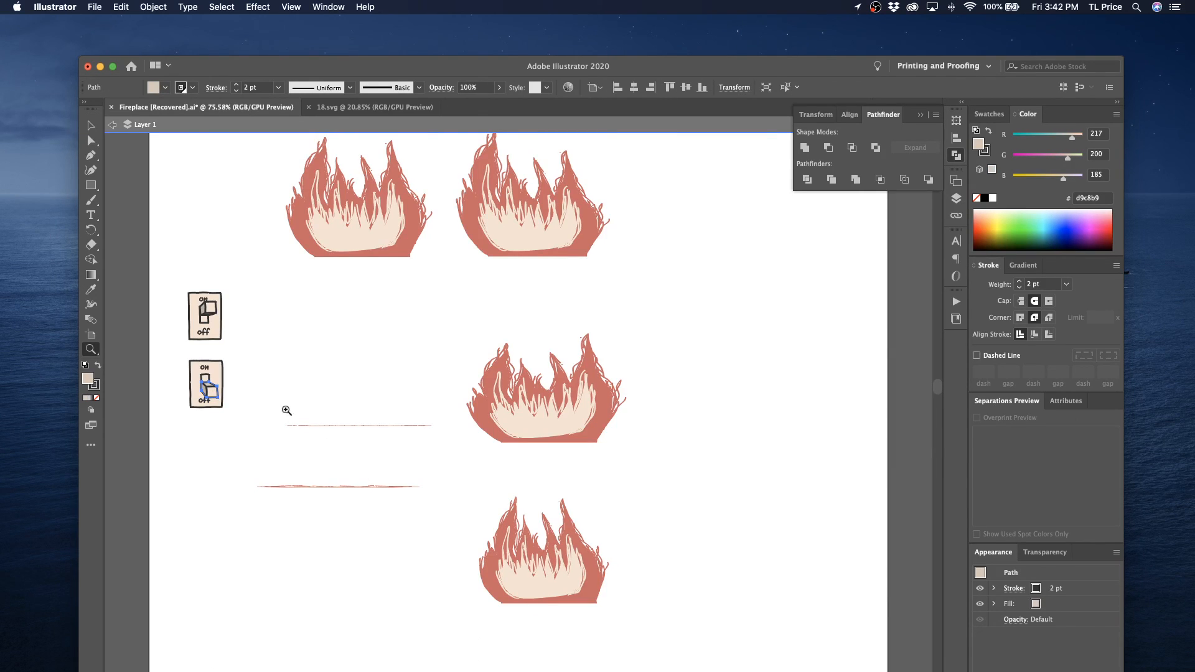
pyautogui.moveTo(197, 372); pyautogui.dragTo(413, 520)
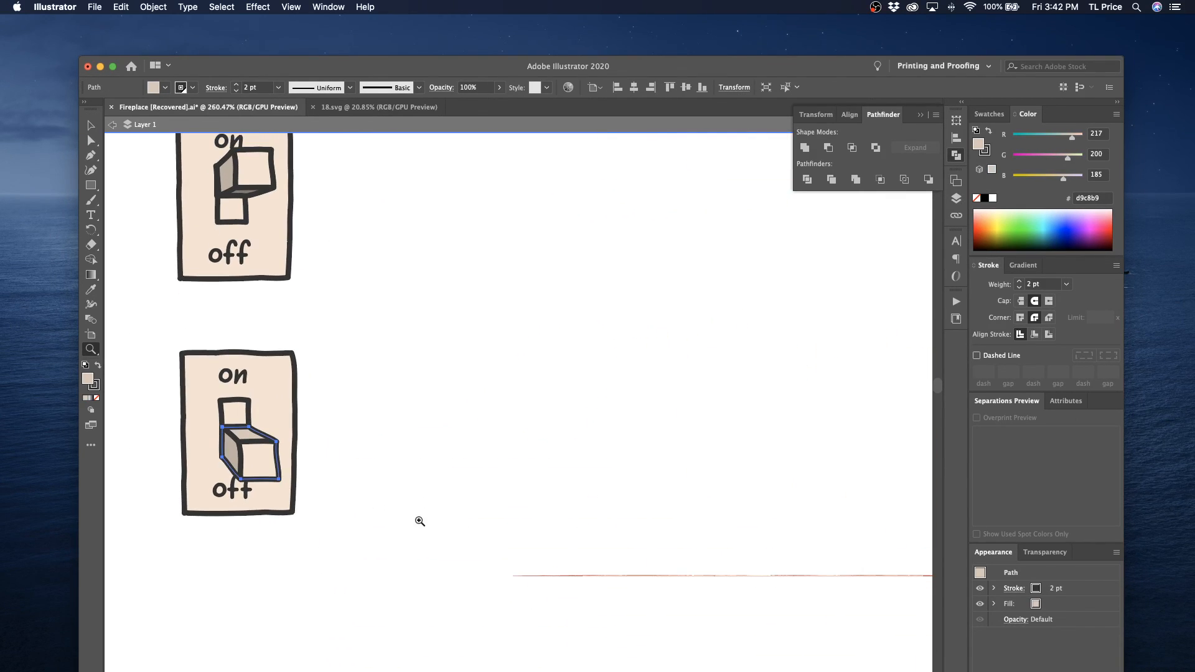
pyautogui.click(90, 126)
pyautogui.moveTo(149, 289); pyautogui.dragTo(357, 530)
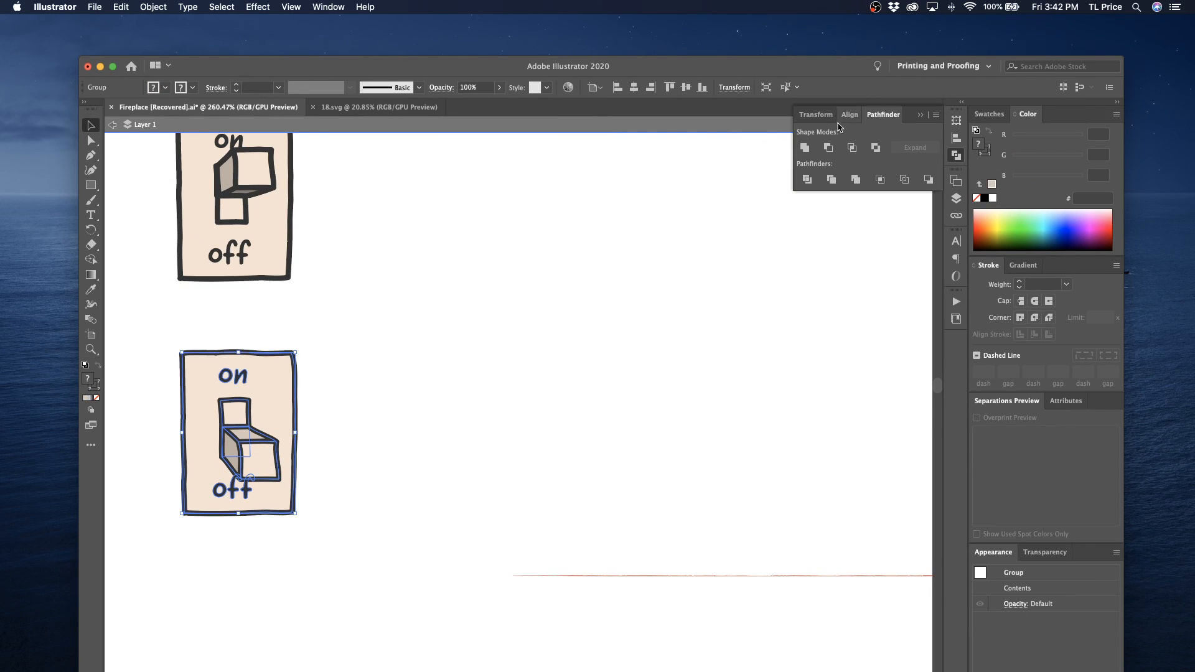
pyautogui.click(818, 115)
pyautogui.click(930, 142)
pyautogui.doubleClick(886, 133)
pyautogui.write('45')
pyautogui.press('Return')
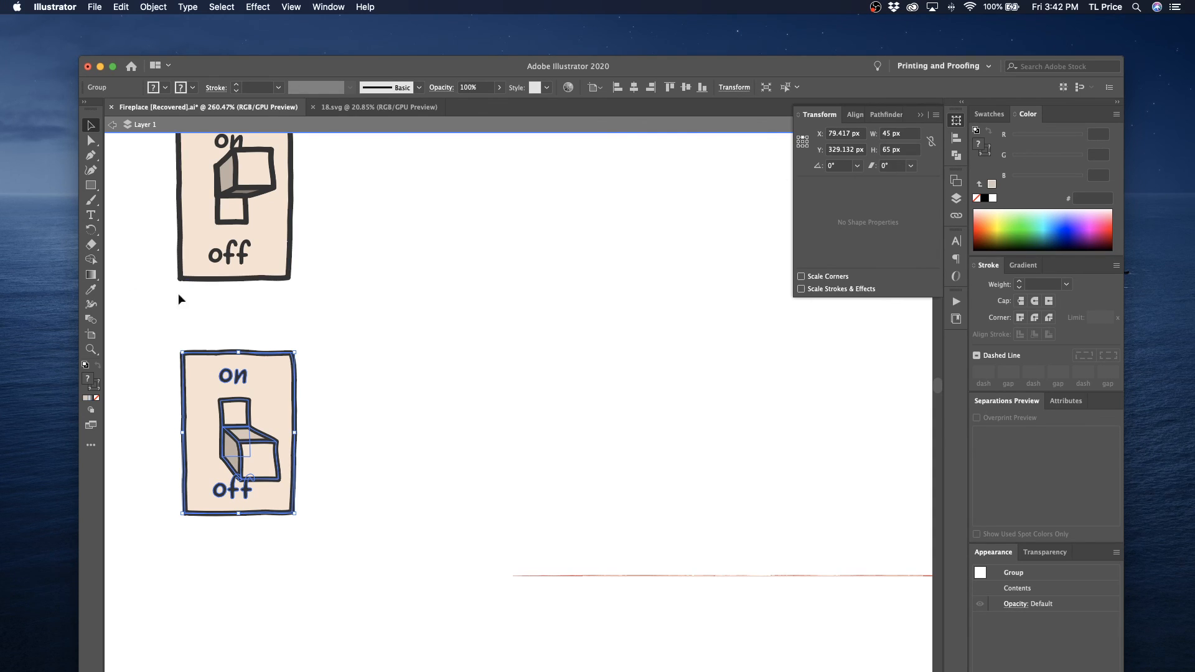
# Set the upper switch group's width to 45 px and deselect it
pyautogui.scroll(3, 165, 299)
pyautogui.moveTo(161, 321); pyautogui.dragTo(284, 130)
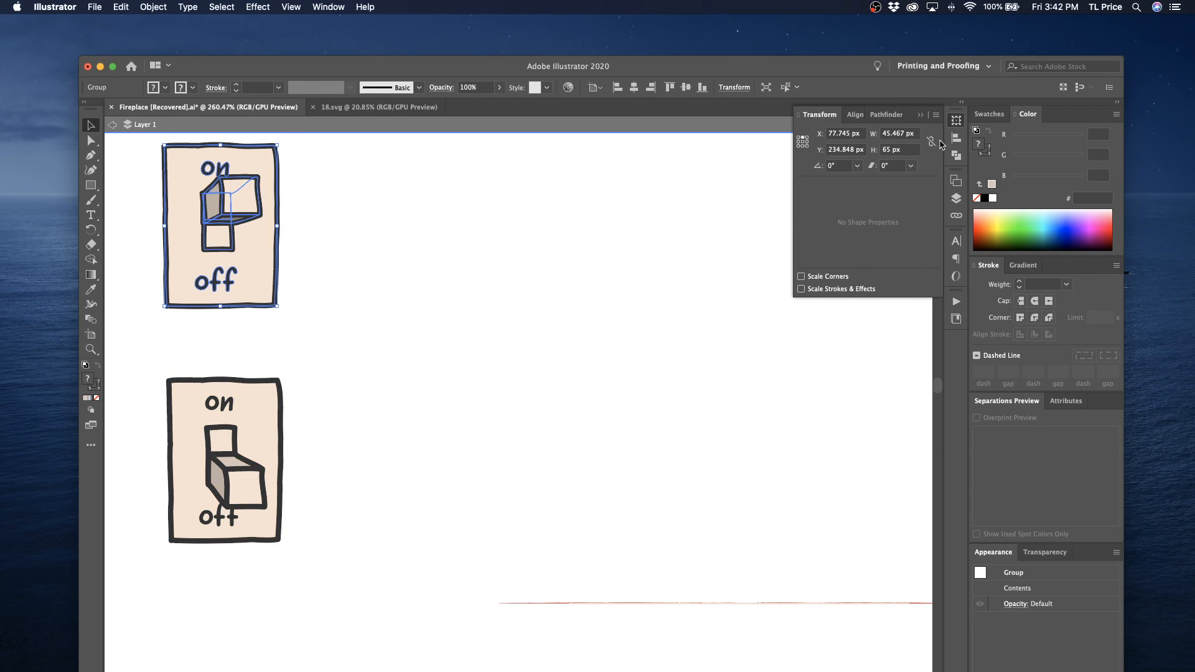
pyautogui.click(868, 132)
pyautogui.write('45')
pyautogui.press('Return')
pyautogui.click(473, 322)
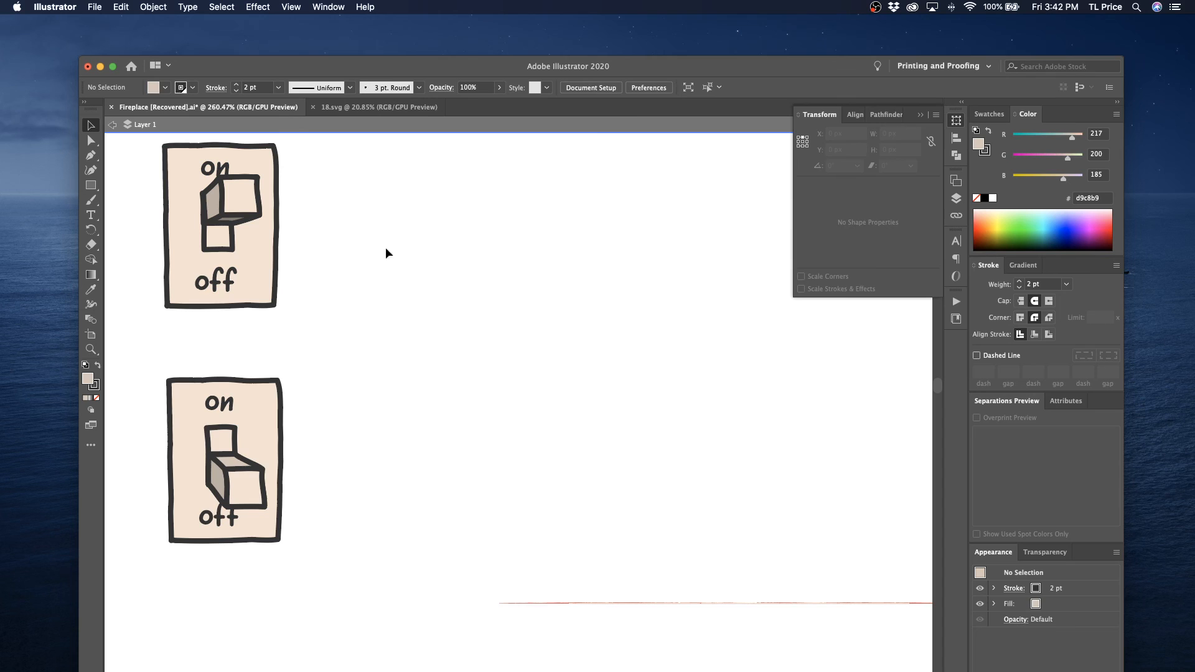
# Isolate the upper switch, expand its layer contents, and rename its lever group as toggle
pyautogui.doubleClick(223, 205)
pyautogui.click(222, 204)
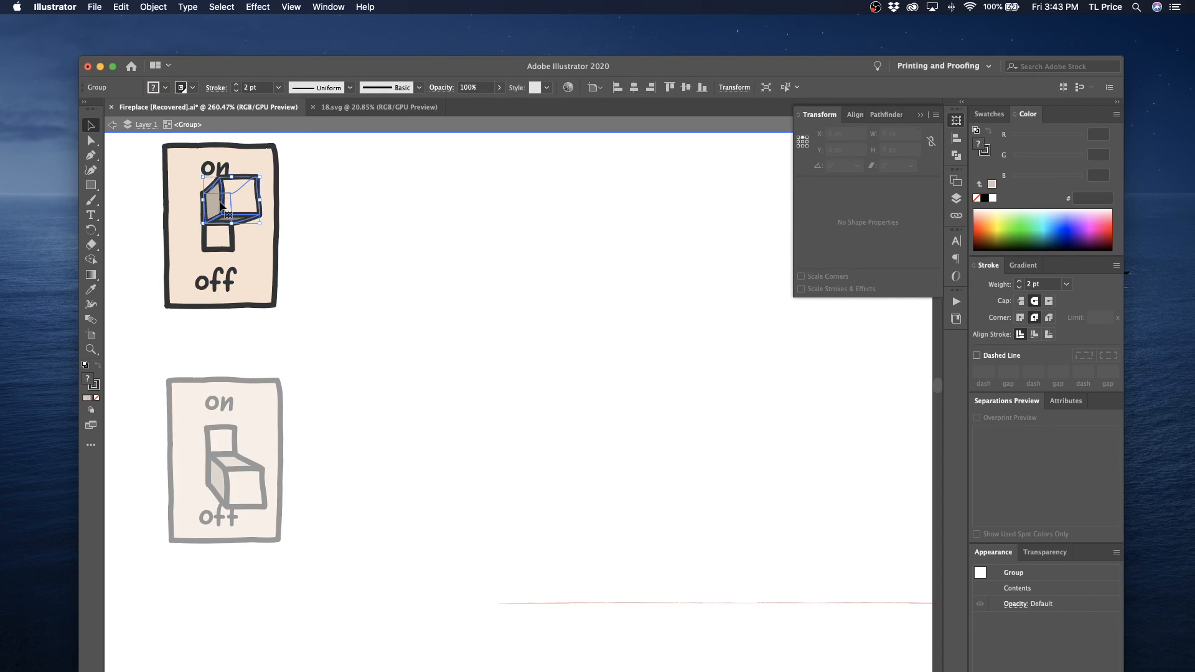
pyautogui.click(862, 116)
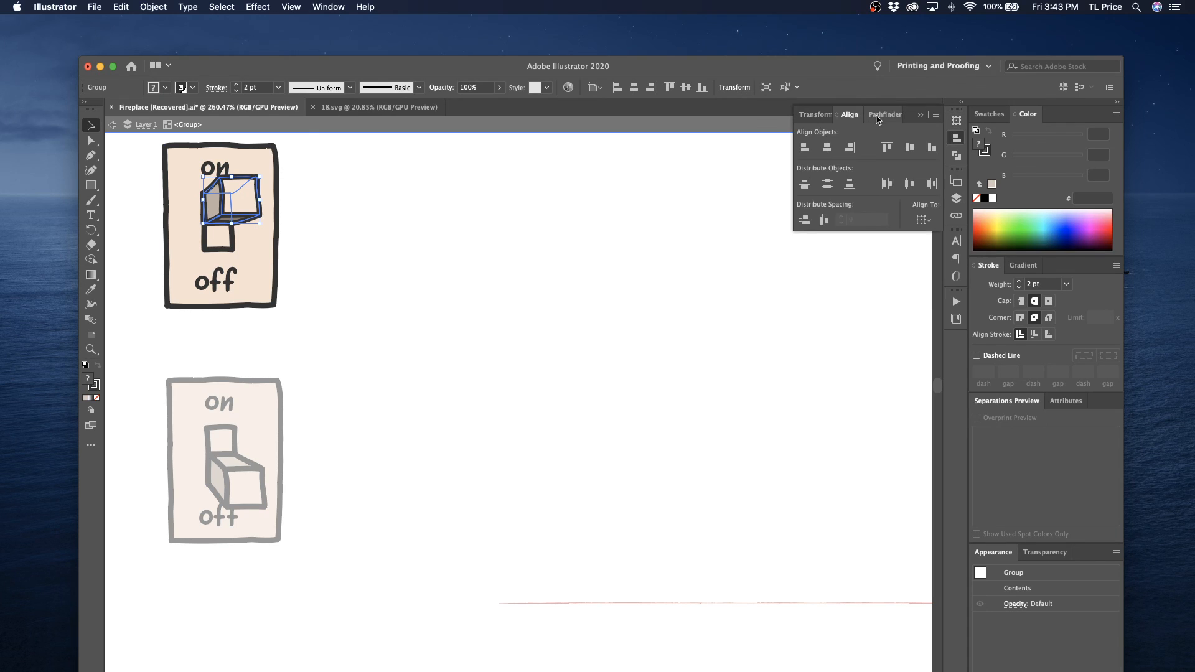
pyautogui.click(882, 115)
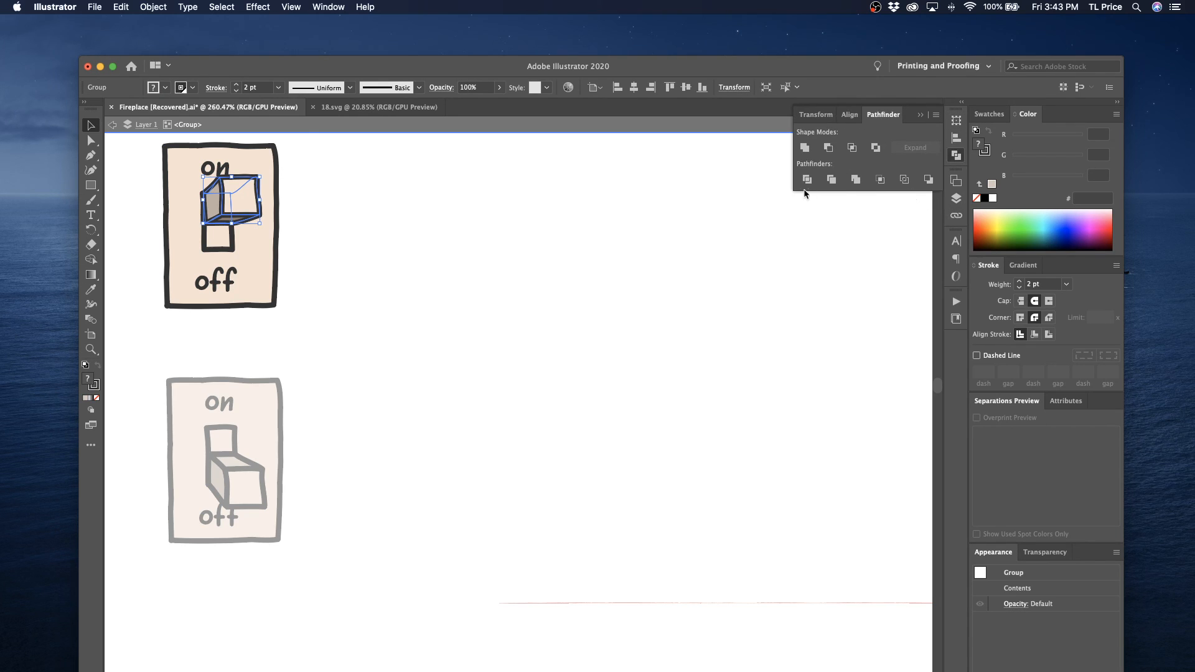
pyautogui.click(815, 116)
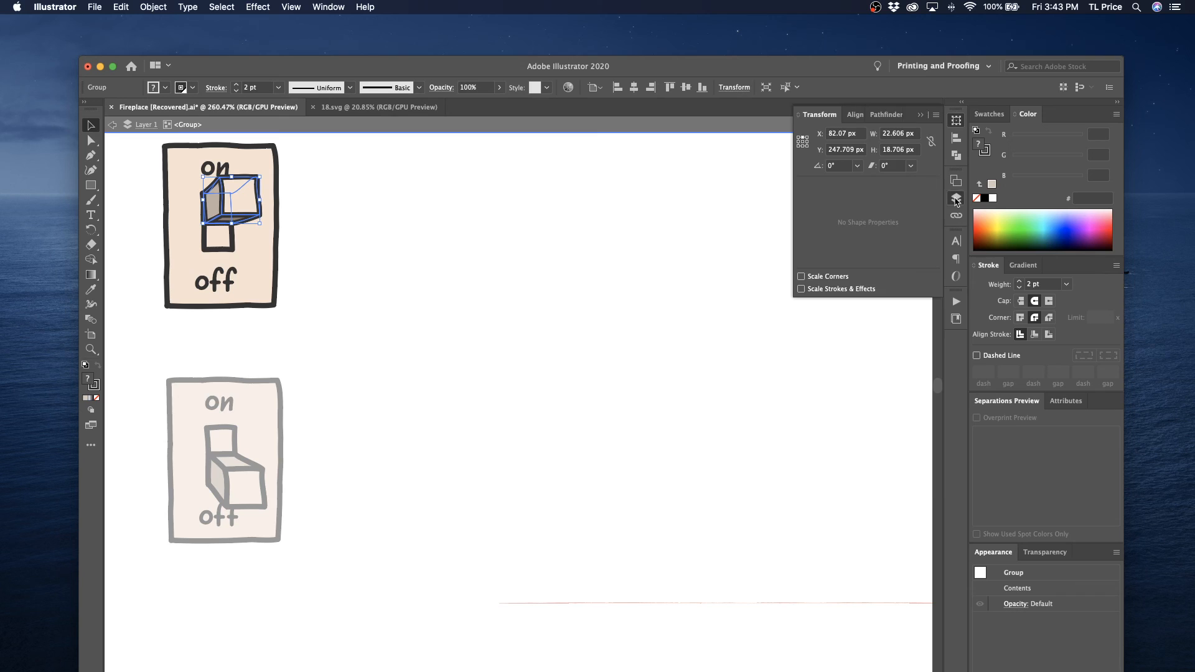
pyautogui.click(956, 199)
pyautogui.moveTo(756, 180); pyautogui.dragTo(451, 262)
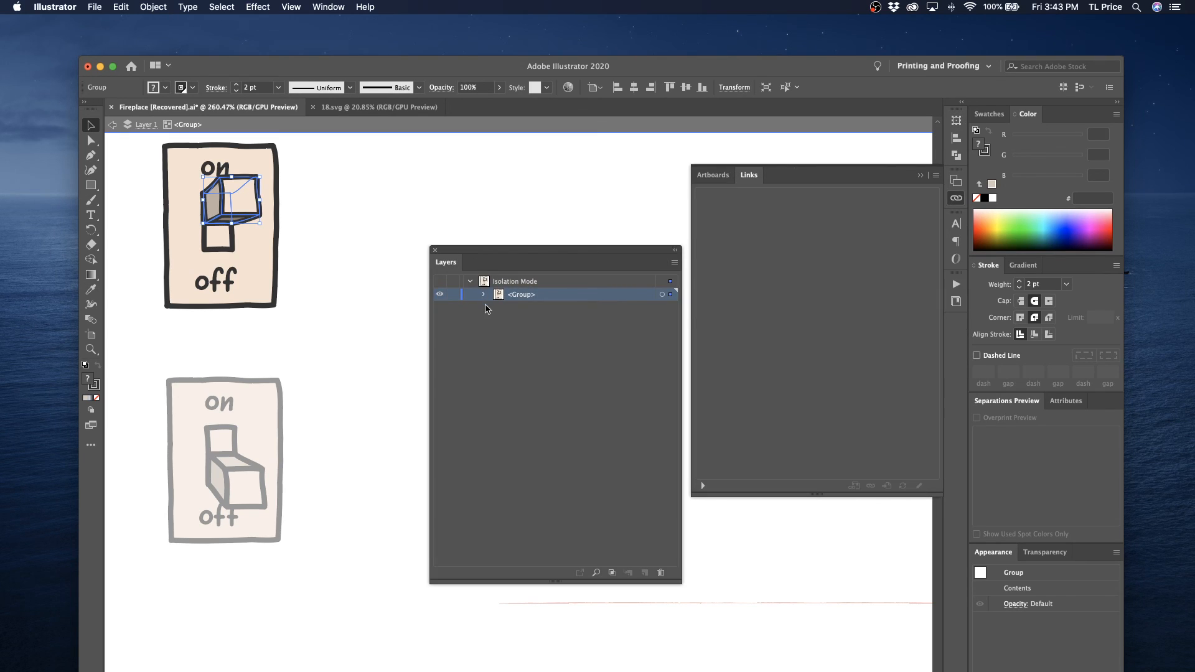
pyautogui.click(484, 295)
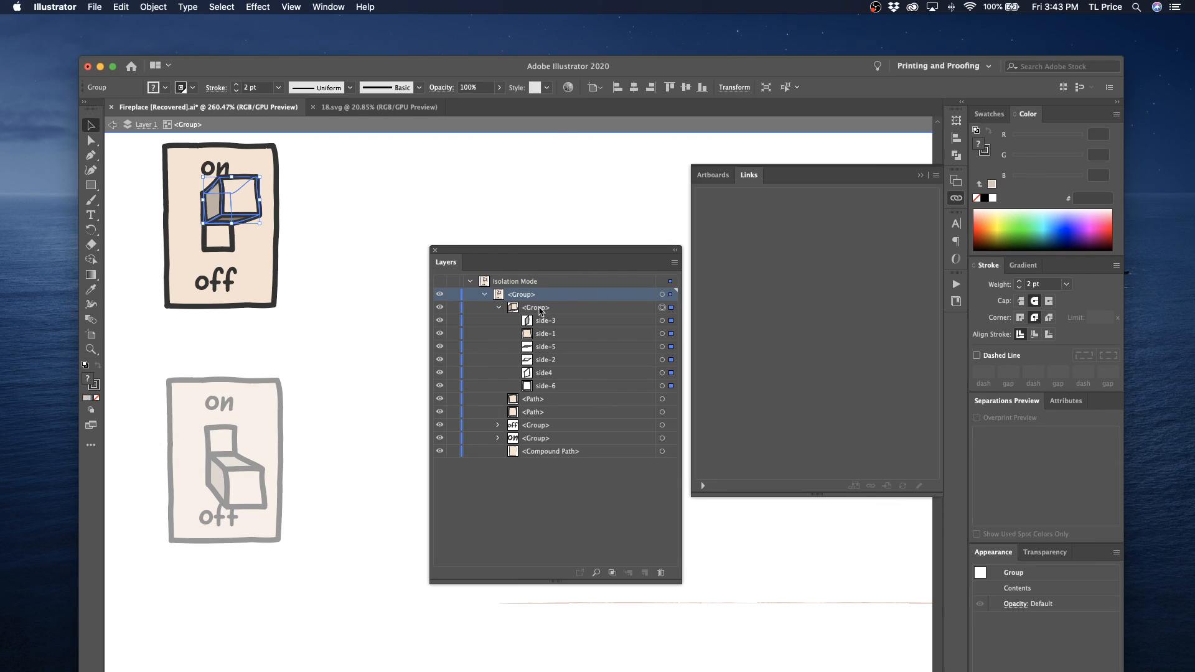
pyautogui.doubleClick(539, 308)
pyautogui.write('toggle')
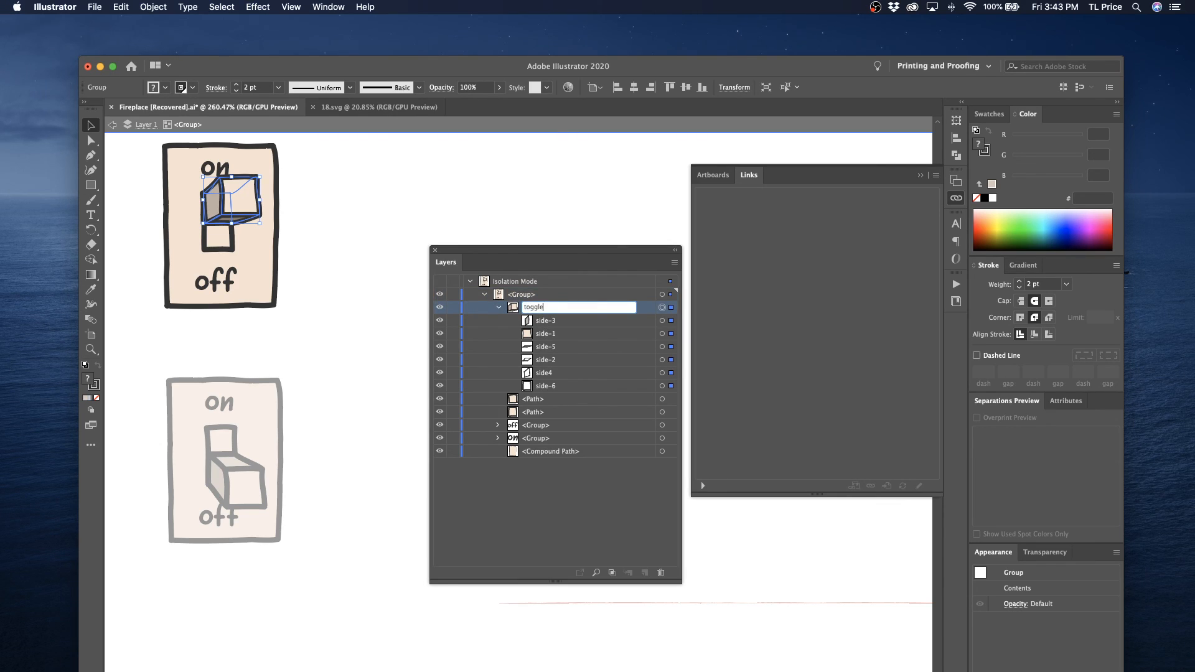
pyautogui.press('Return')
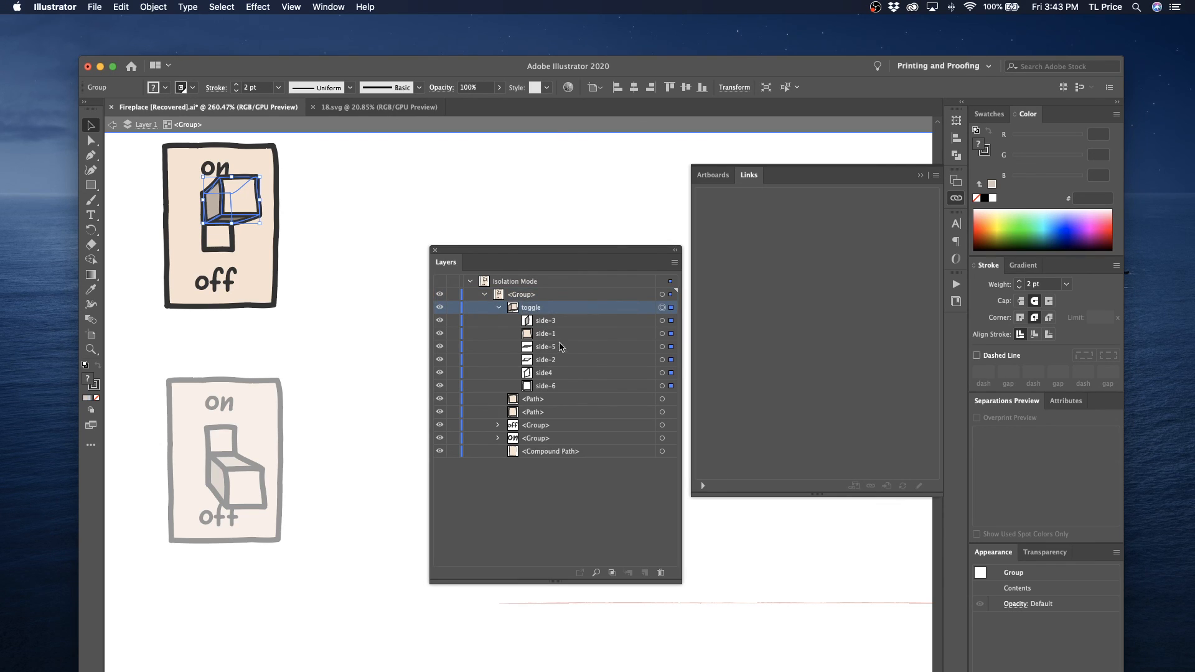
# Move side-1 above side-3 in the upper switch's toggle group and rename it front
pyautogui.moveTo(551, 337); pyautogui.dragTo(529, 328)
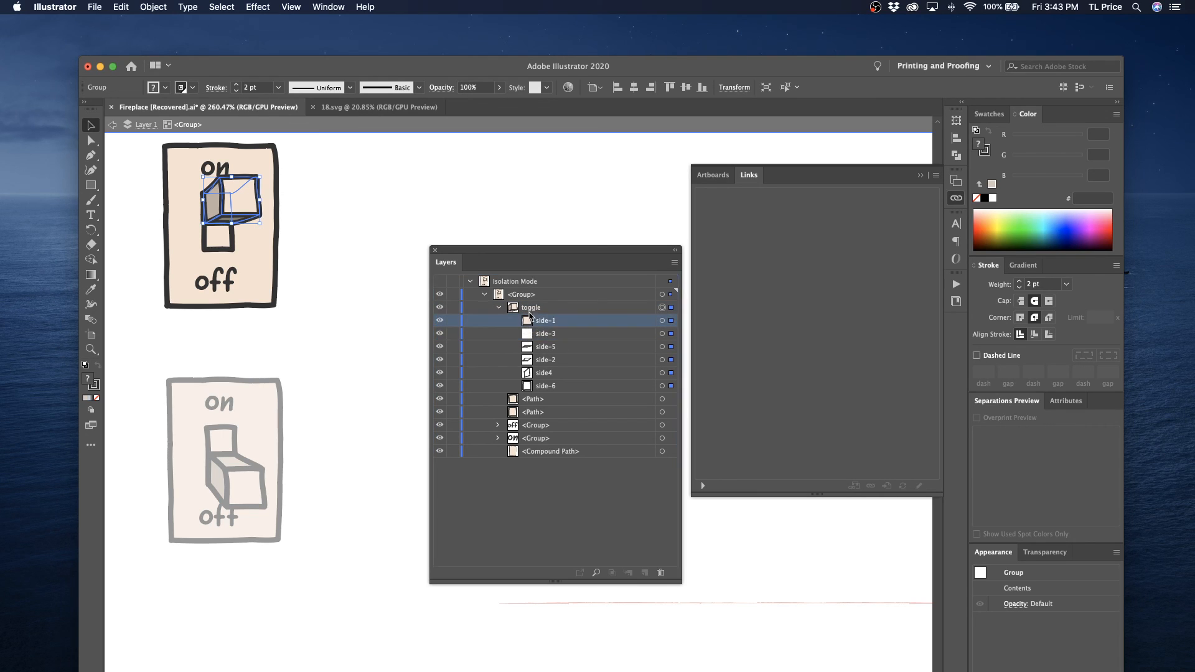
pyautogui.doubleClick(545, 320)
pyautogui.write('front')
pyautogui.press('Return')
# Target the side-3 path in the upper switch's toggle group and rename it side
pyautogui.click(545, 337)
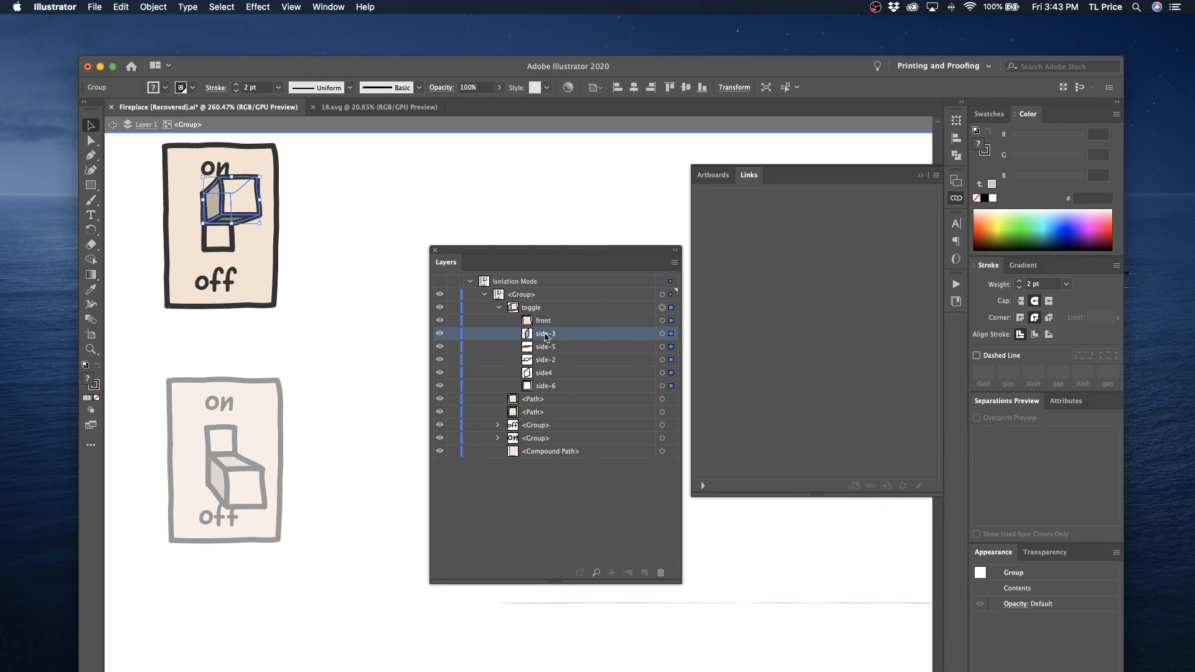
pyautogui.click(663, 334)
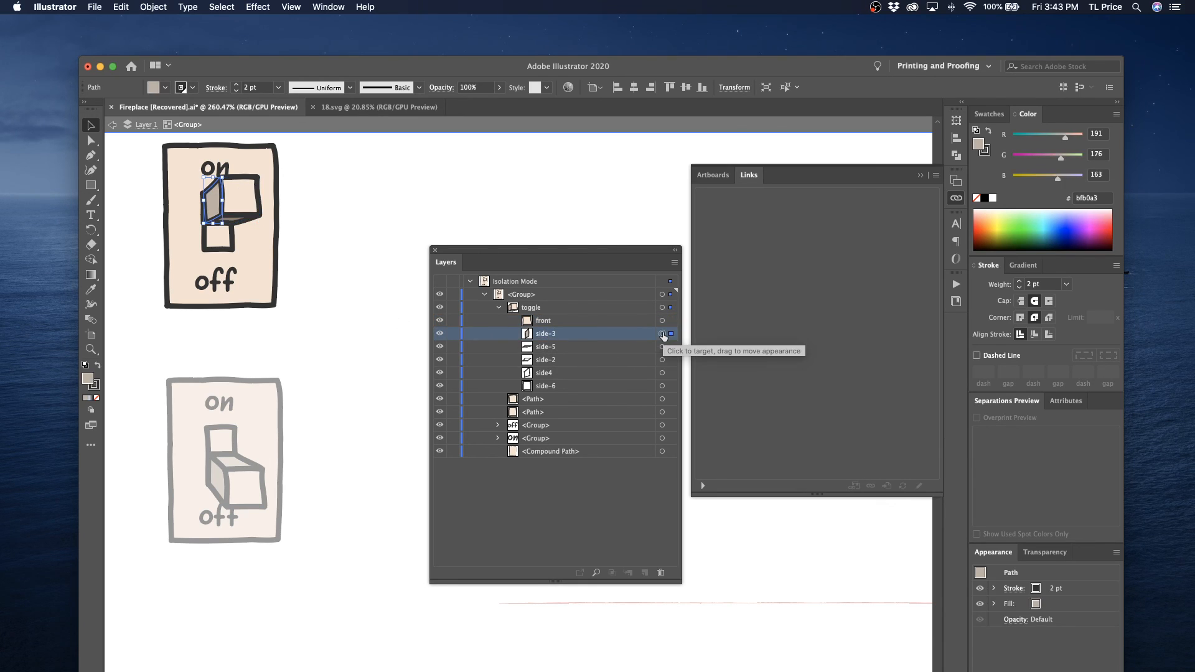
pyautogui.doubleClick(547, 334)
pyautogui.write('side')
pyautogui.press('Return')
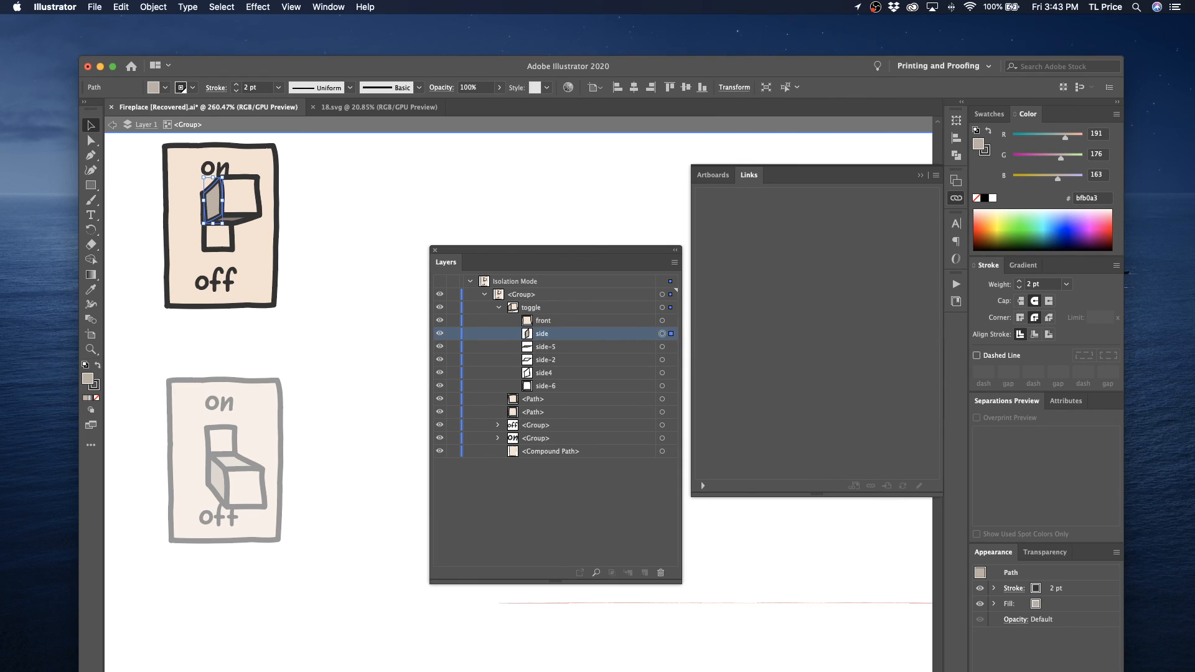
# Duplicate the front and side paths within the upper switch's toggle group
pyautogui.keyDown('shift'); pyautogui.click(607, 321); pyautogui.keyUp('shift')
pyautogui.click(674, 262)
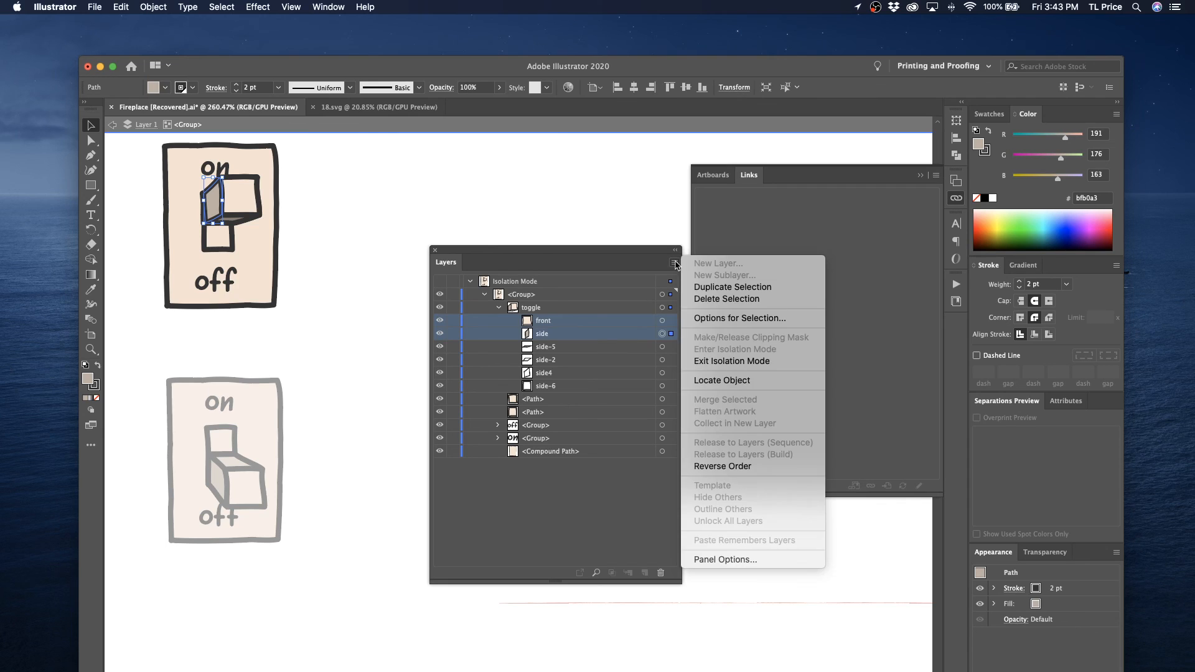
pyautogui.click(698, 287)
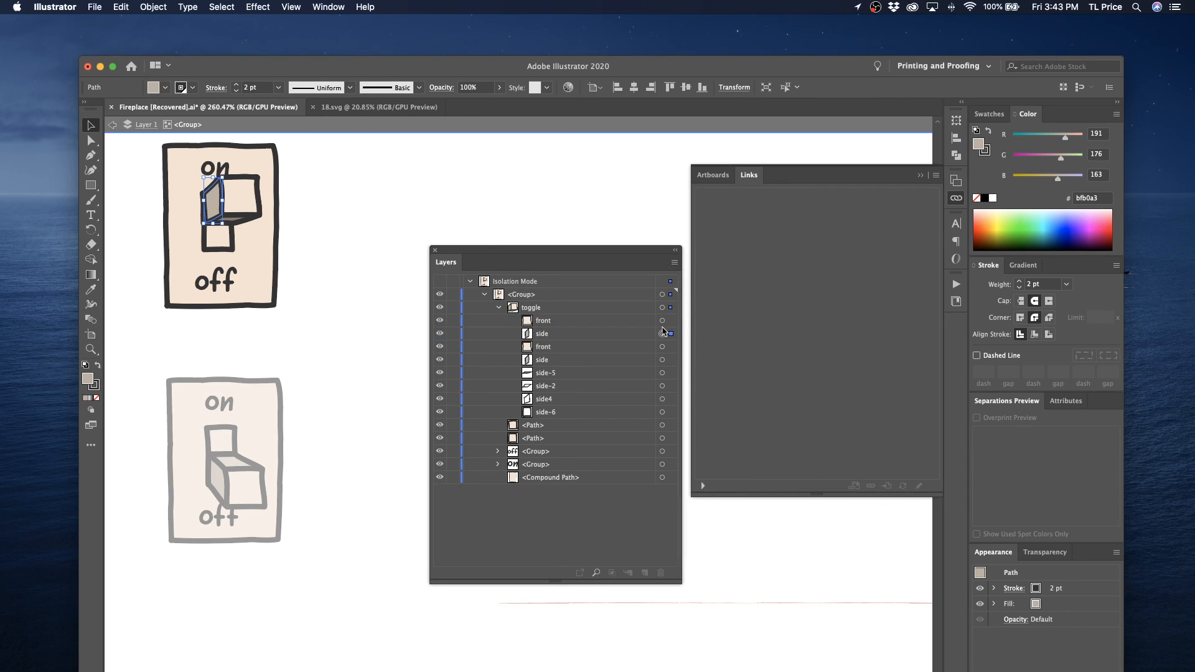
# Unite the lower front and side duplicates with side-5, side-2, side4 and side-6 into one lever silhouette
pyautogui.click(662, 347)
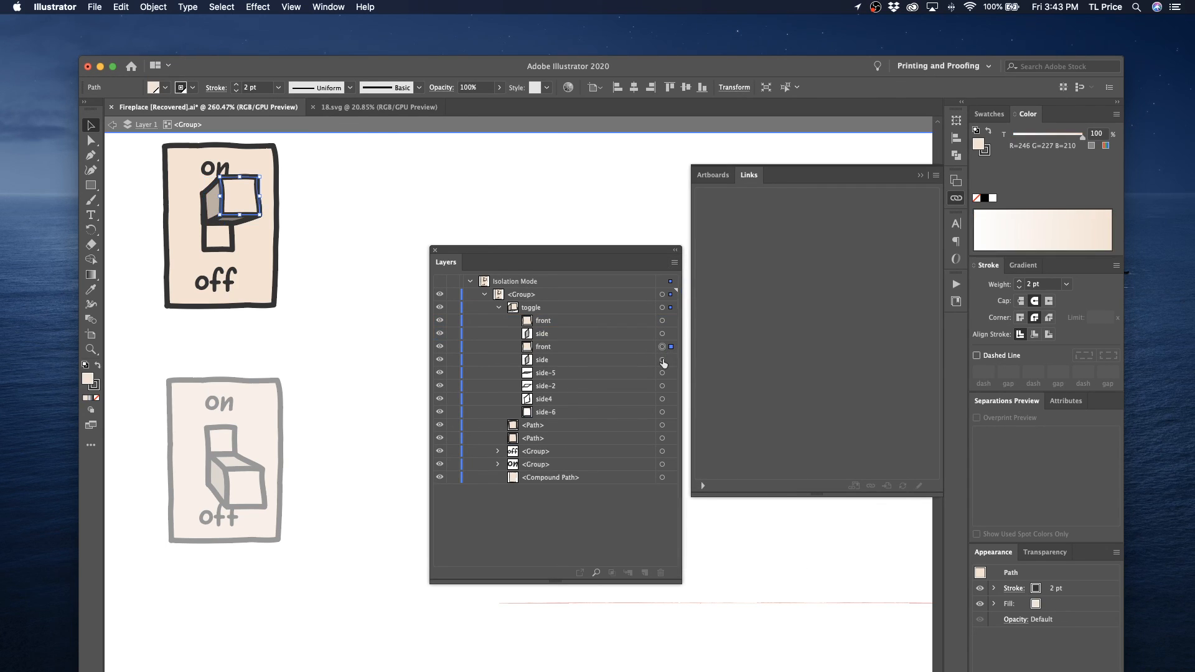
pyautogui.keyDown('shift'); pyautogui.click(662, 360); pyautogui.keyUp('shift')
pyautogui.keyDown('shift'); pyautogui.click(661, 373); pyautogui.keyUp('shift')
pyautogui.keyDown('shift'); pyautogui.click(662, 386); pyautogui.keyUp('shift')
pyautogui.keyDown('shift'); pyautogui.click(662, 399); pyautogui.keyUp('shift')
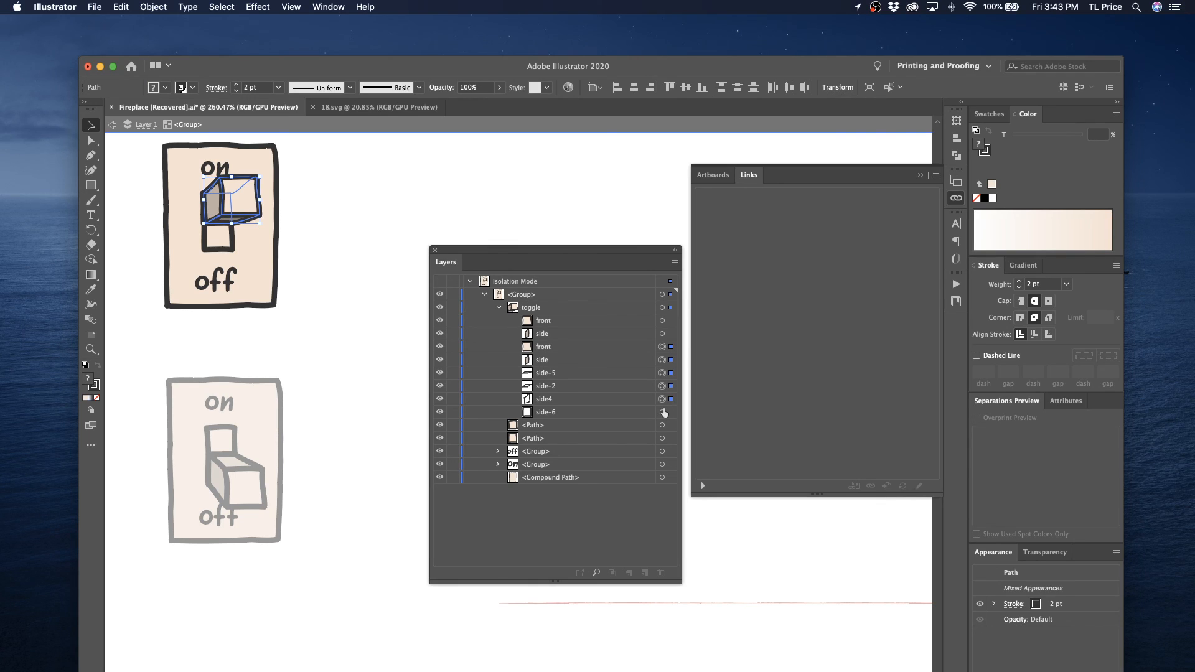
pyautogui.keyDown('shift'); pyautogui.click(662, 412); pyautogui.keyUp('shift')
pyautogui.click(956, 155)
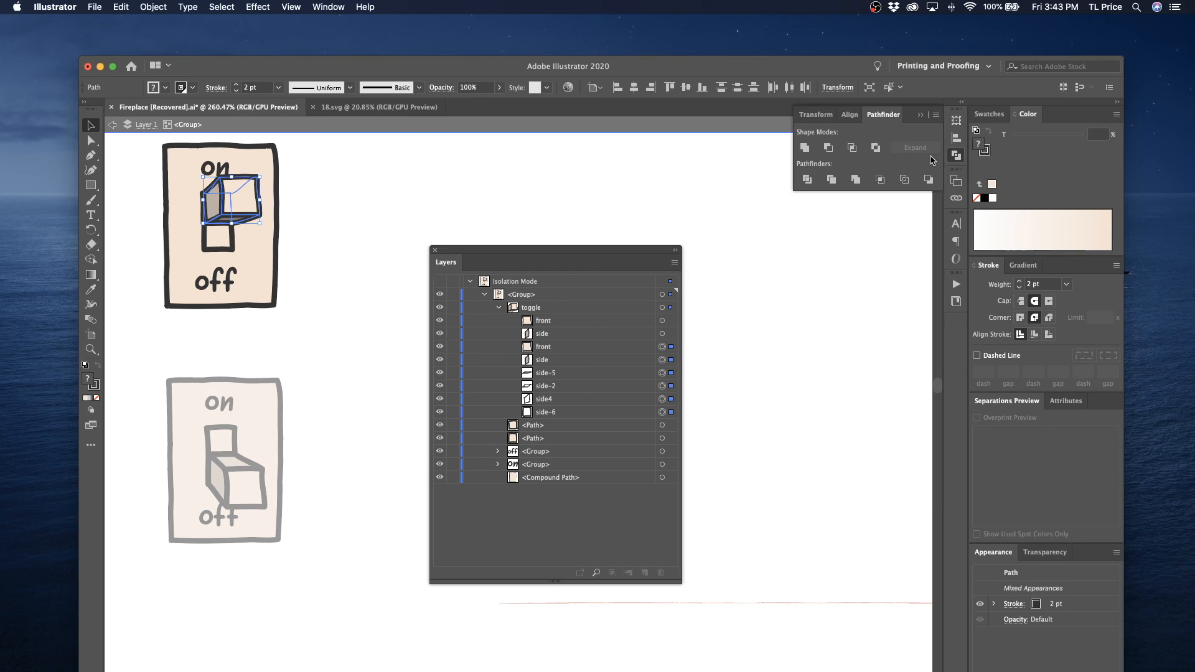
pyautogui.click(803, 151)
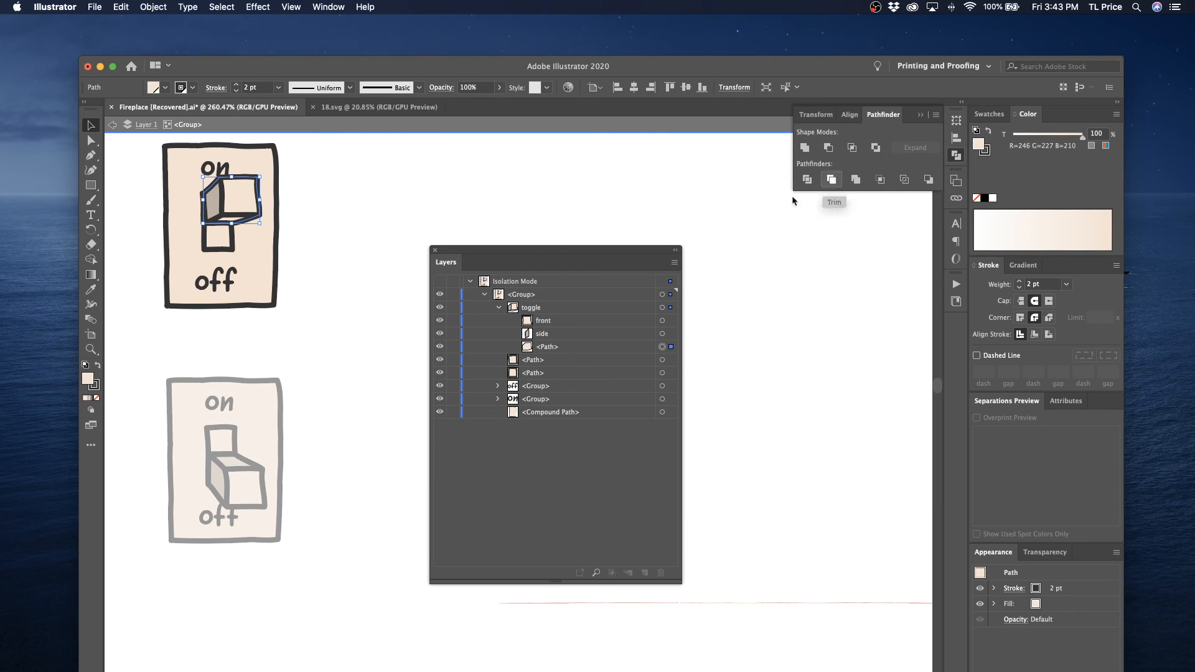
# Rename the upper switch's united lever path as top and leave the group's isolation
pyautogui.doubleClick(557, 347)
pyautogui.write('t')
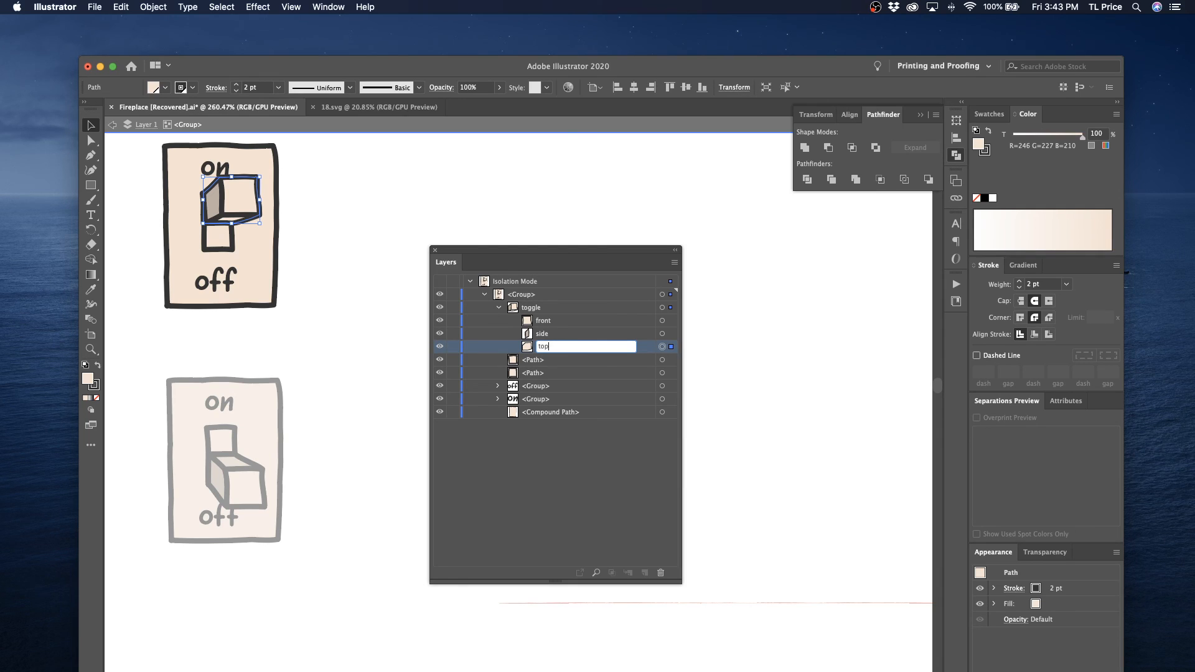
pyautogui.write('opand')
pyautogui.press('BackSpace')
pyautogui.press('Return')
pyautogui.click(223, 462)
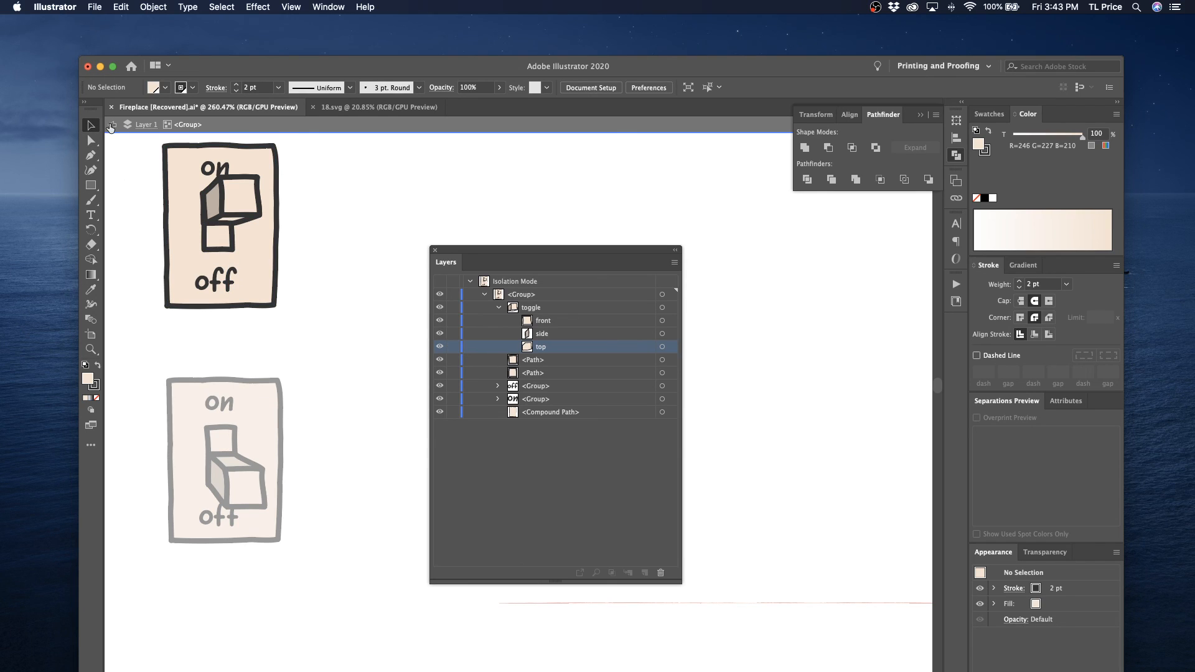
pyautogui.click(112, 126)
# Copy the toggle name from the upper switch's lever group onto the lever group inside light-swithc
pyautogui.scroll(-2, 550, 347)
pyautogui.scroll(-4, 550, 347)
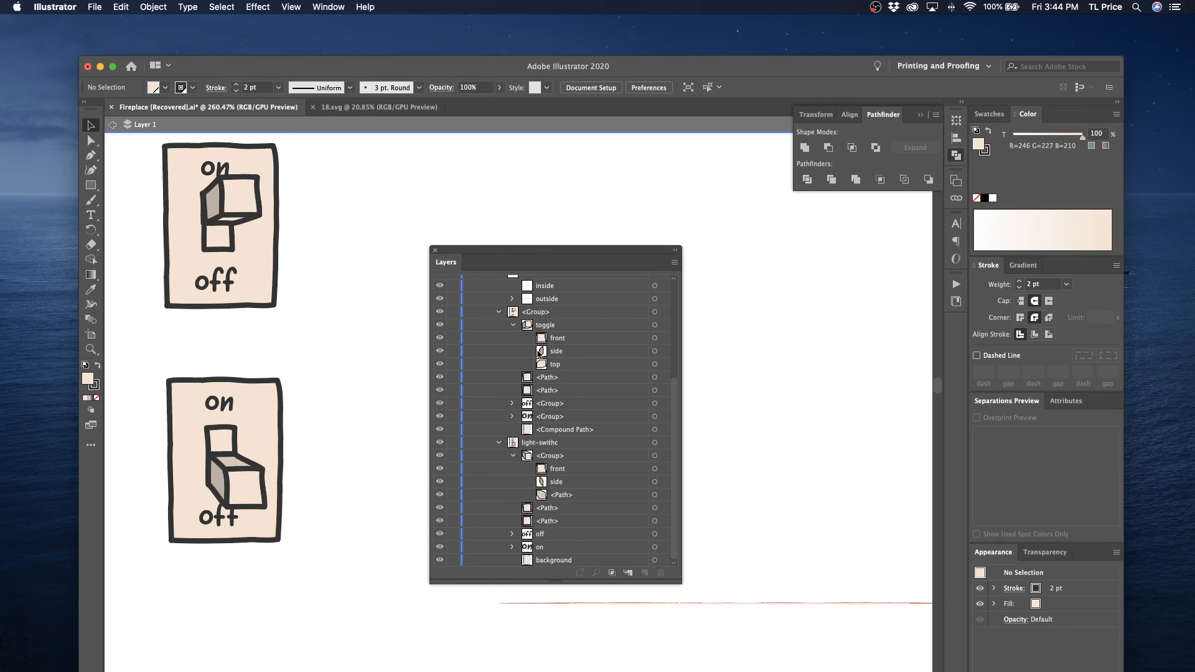
pyautogui.doubleClick(544, 324)
pyautogui.press('cmd+c')
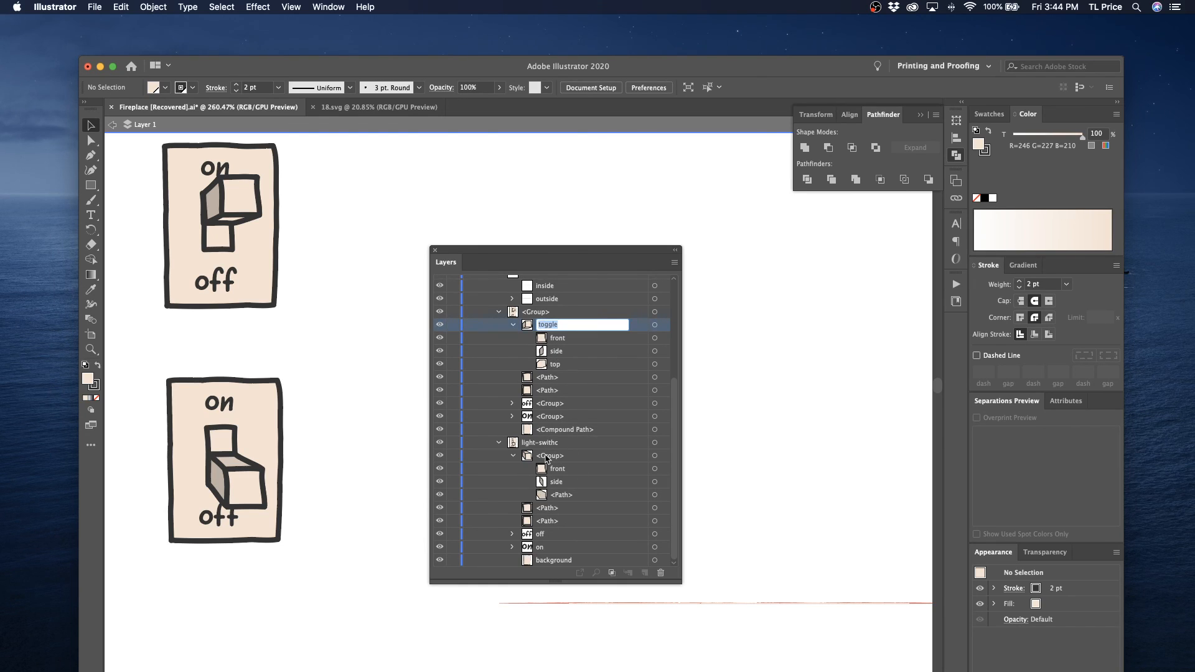
pyautogui.doubleClick(545, 456)
pyautogui.press('cmd+v')
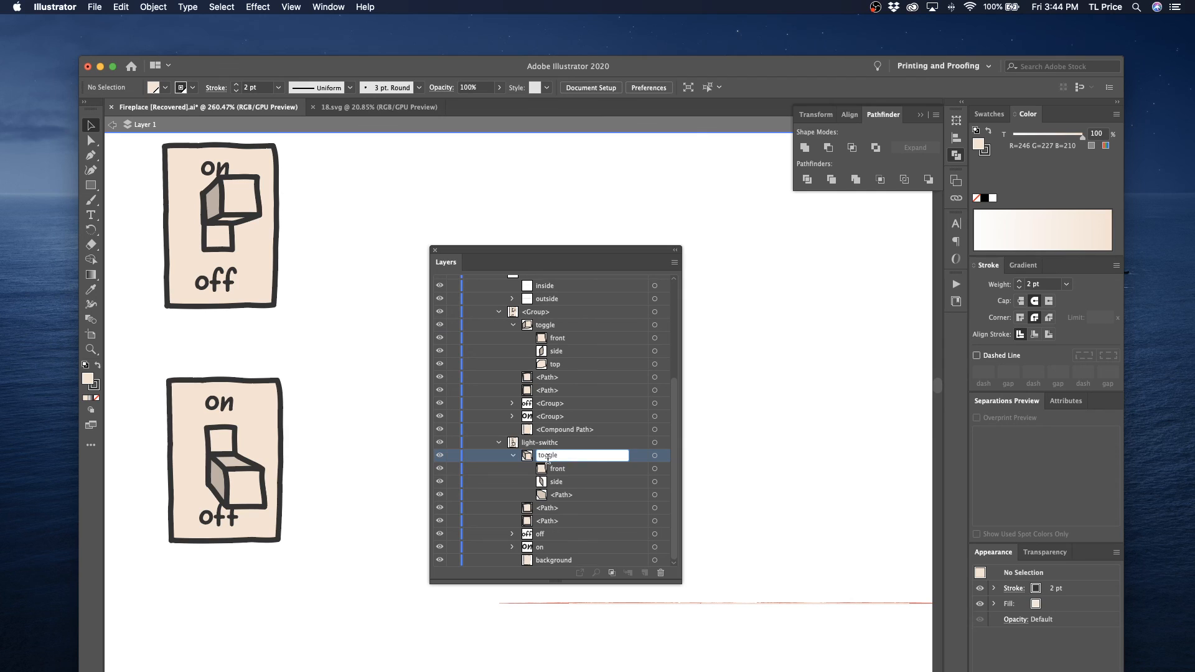
# Rename the unnamed silhouette path in the light-swithc toggle group as top
pyautogui.doubleClick(561, 495)
pyautogui.write('top')
pyautogui.press('Return')
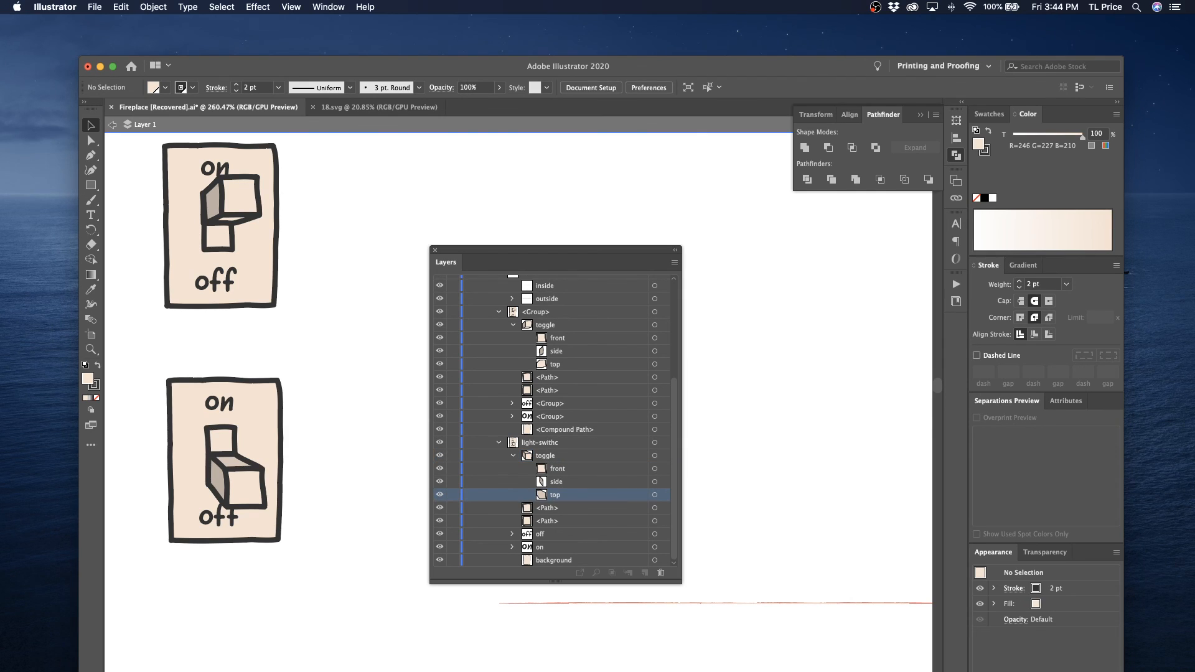
# Fill the lower switch's two unnamed slot paths with their dark stroke colour and unite them into one shape
pyautogui.doubleClick(550, 508)
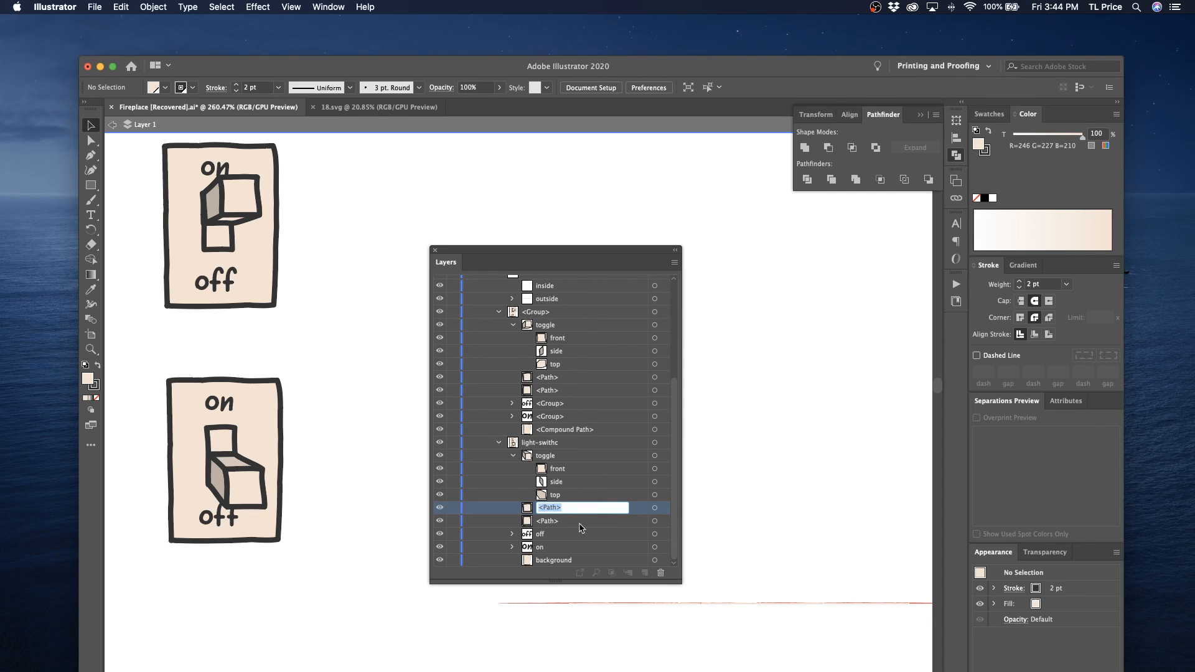
pyautogui.click(655, 521)
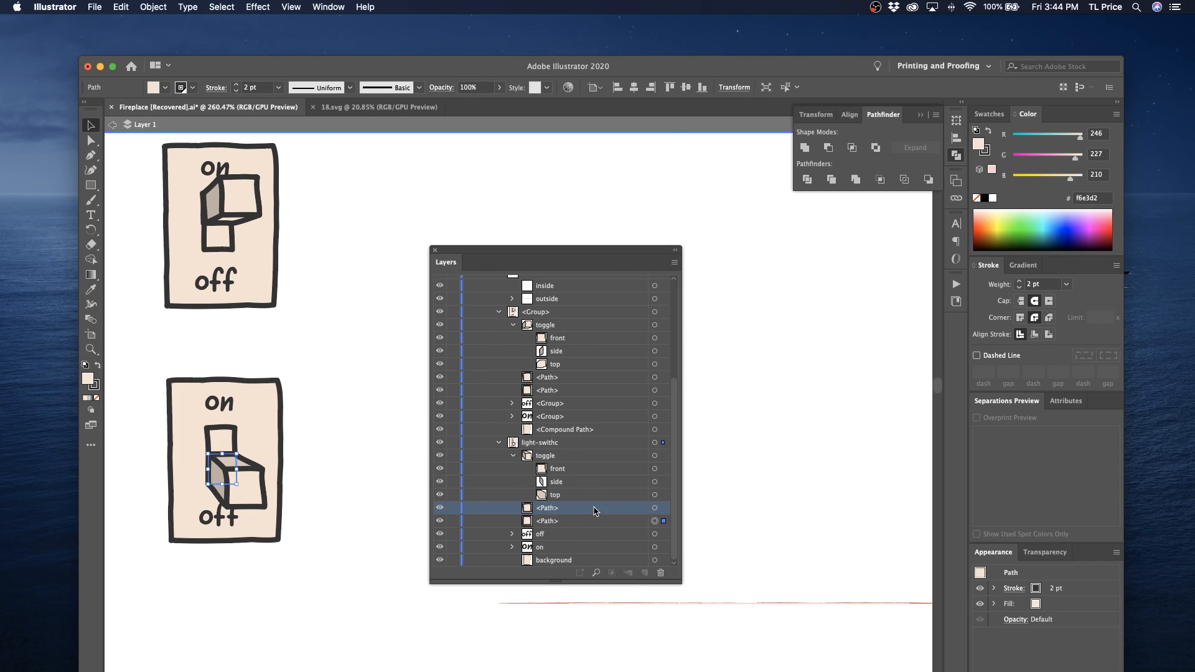
pyautogui.keyDown('shift'); pyautogui.click(654, 508); pyautogui.keyUp('shift')
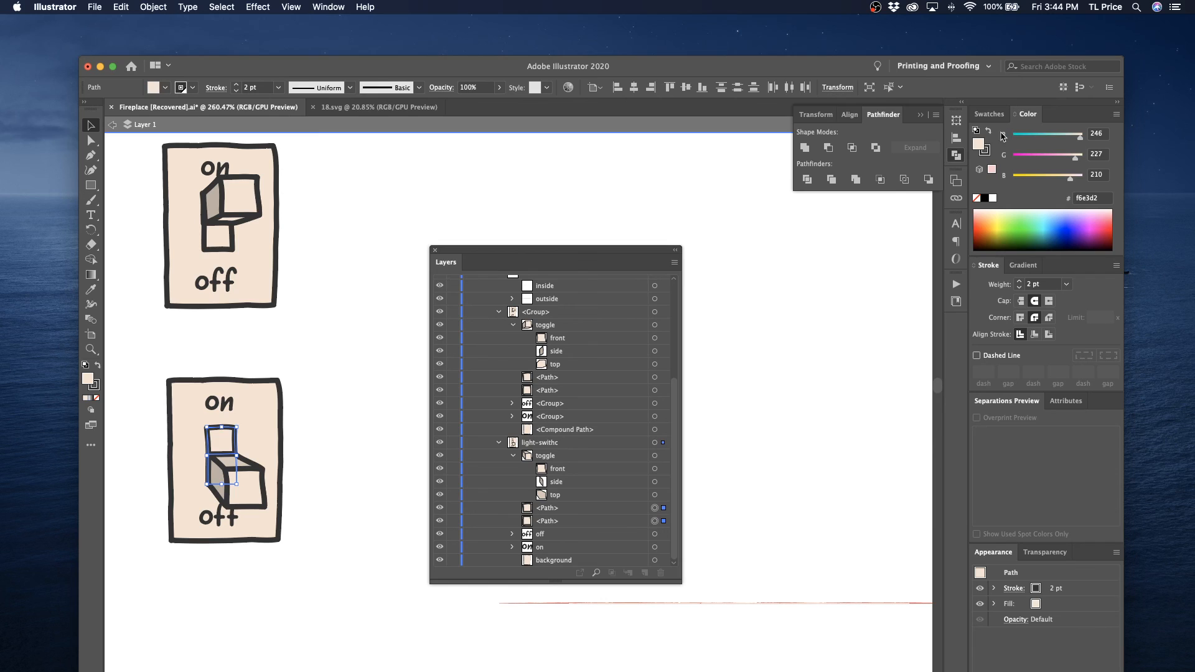
pyautogui.moveTo(987, 153); pyautogui.dragTo(977, 143)
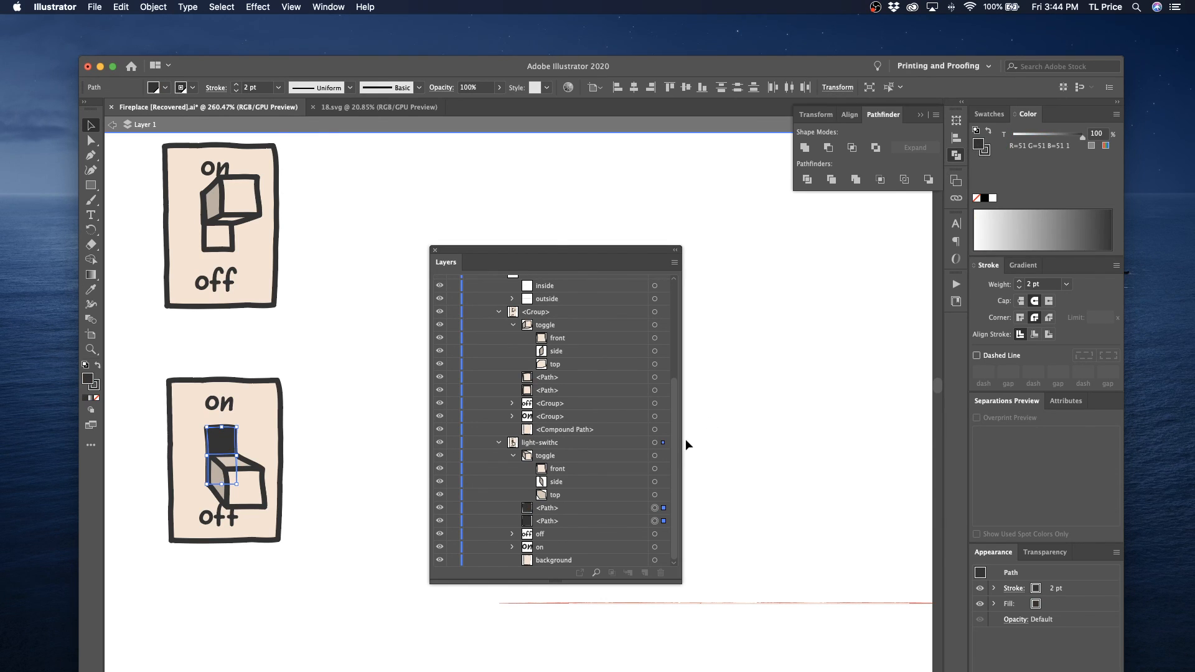
pyautogui.click(804, 148)
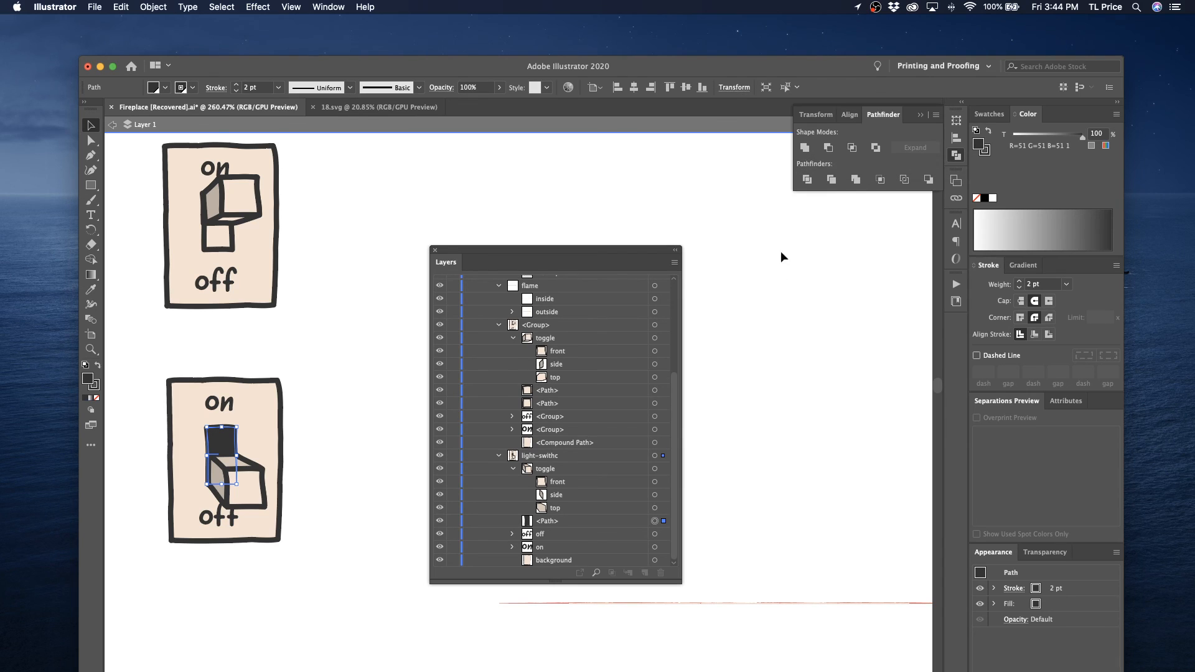
# Rename the united path in the light-swithc group as slot
pyautogui.click(654, 390)
pyautogui.doubleClick(547, 520)
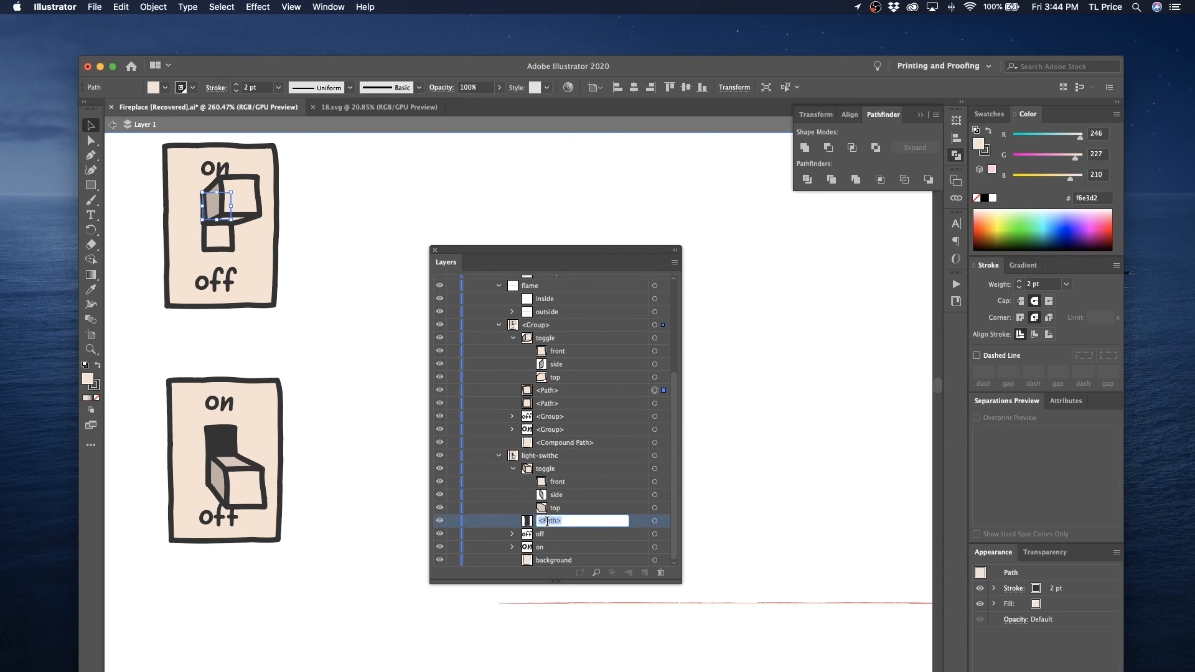
pyautogui.write('blot')
pyautogui.press('Return')
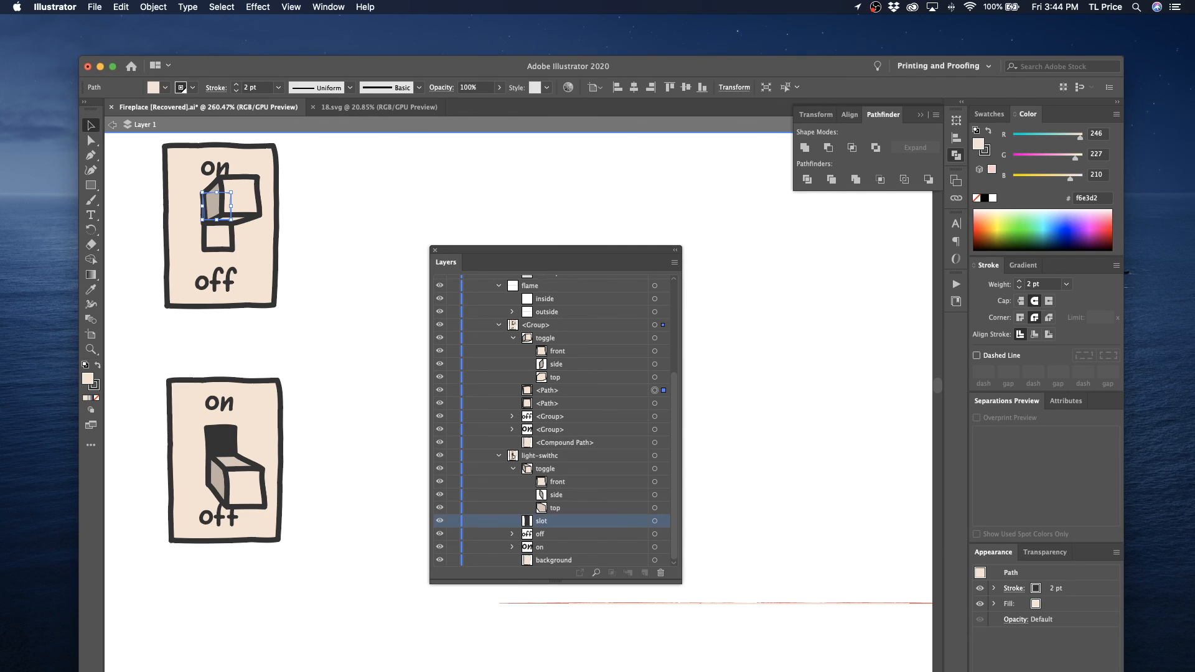
# Unite the upper switch's two unnamed slot paths and fill the result with its dark stroke colour
pyautogui.keyDown('shift'); pyautogui.click(655, 404); pyautogui.keyUp('shift')
pyautogui.click(804, 147)
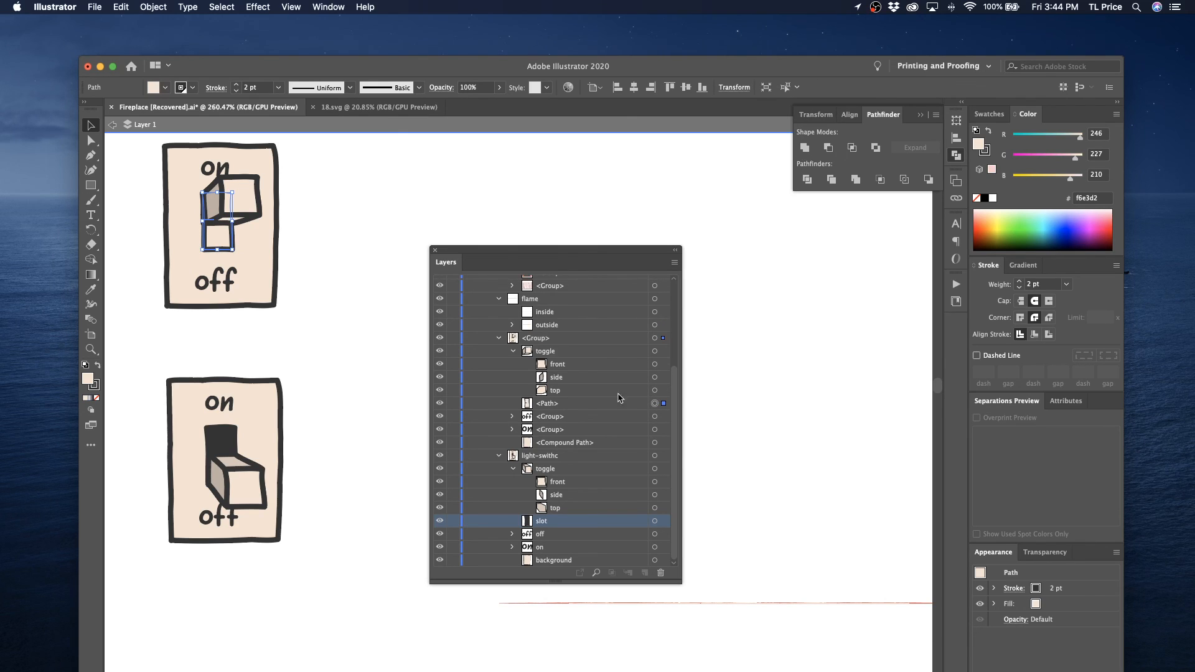
pyautogui.moveTo(986, 154); pyautogui.dragTo(977, 144)
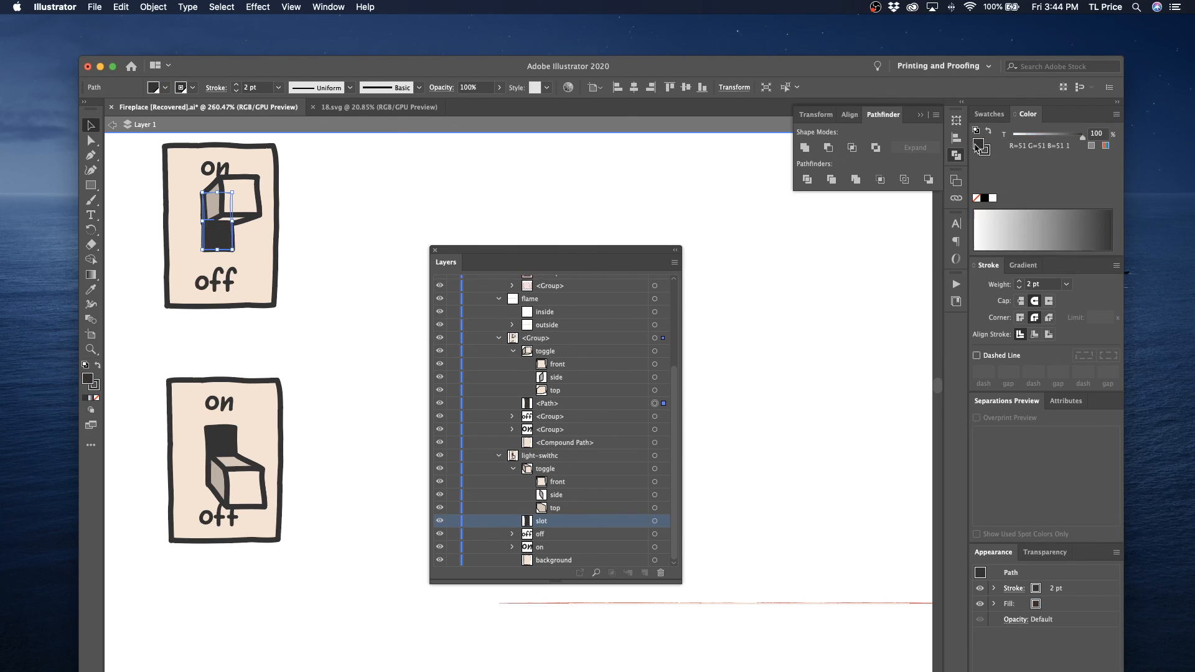
# Rename the upper switch's united path as slot and its two lettering groups as off and on
pyautogui.doubleClick(552, 403)
pyautogui.write('slot')
pyautogui.press('Return')
pyautogui.doubleClick(545, 417)
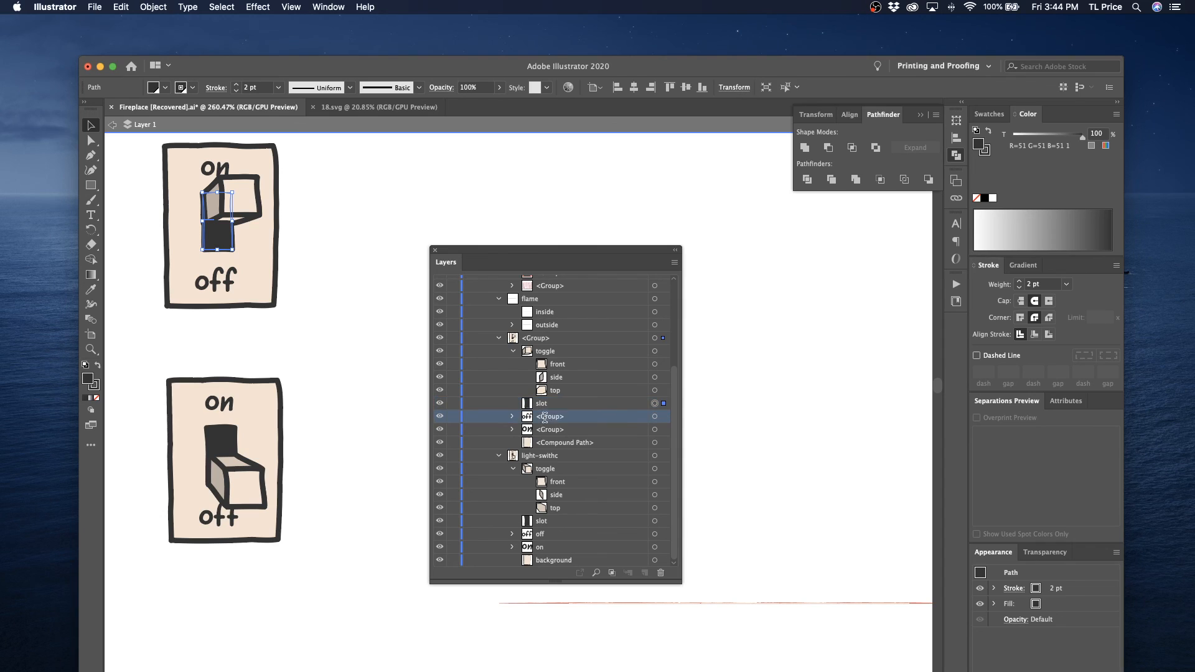
pyautogui.write('off')
pyautogui.press('Return')
pyautogui.doubleClick(550, 429)
pyautogui.write('on')
pyautogui.press('Return')
# Rename the upper switch's compound path and the lower switch's background path both as plate
pyautogui.doubleClick(555, 443)
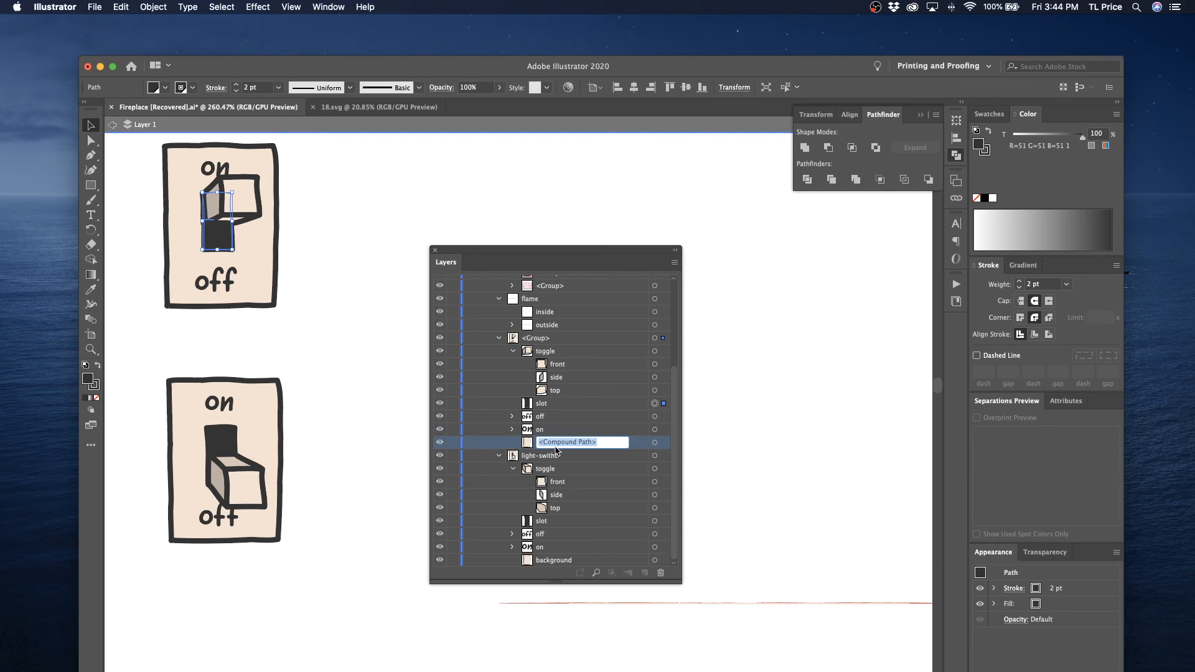
pyautogui.click(612, 369)
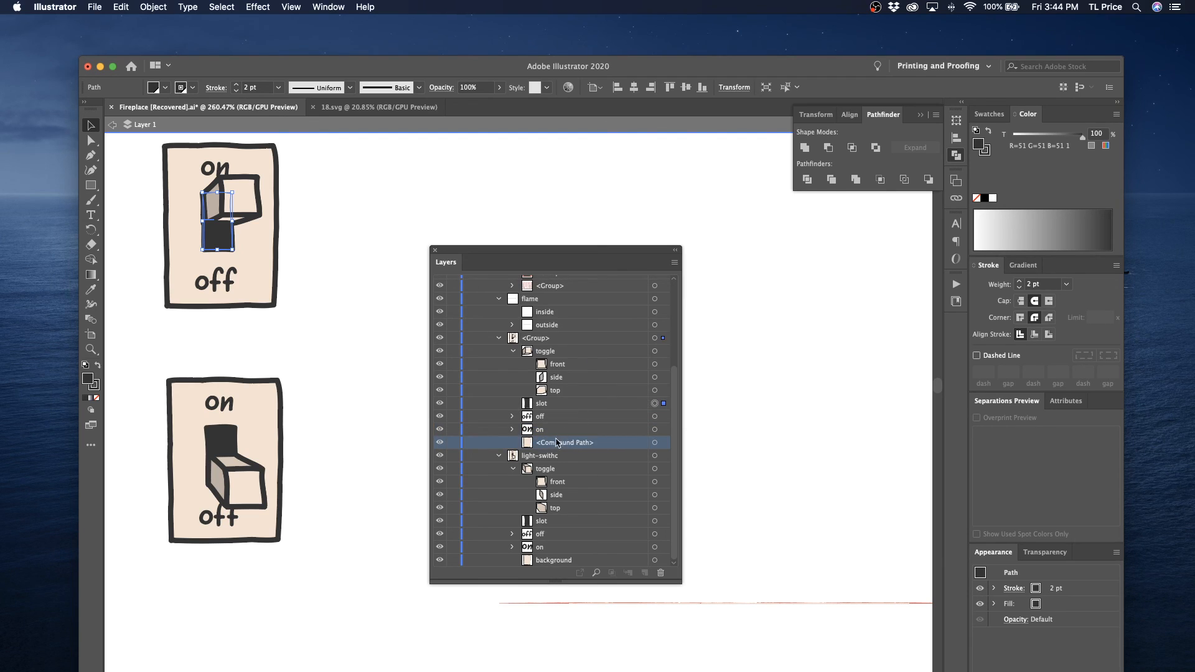
pyautogui.doubleClick(555, 443)
pyautogui.write('f')
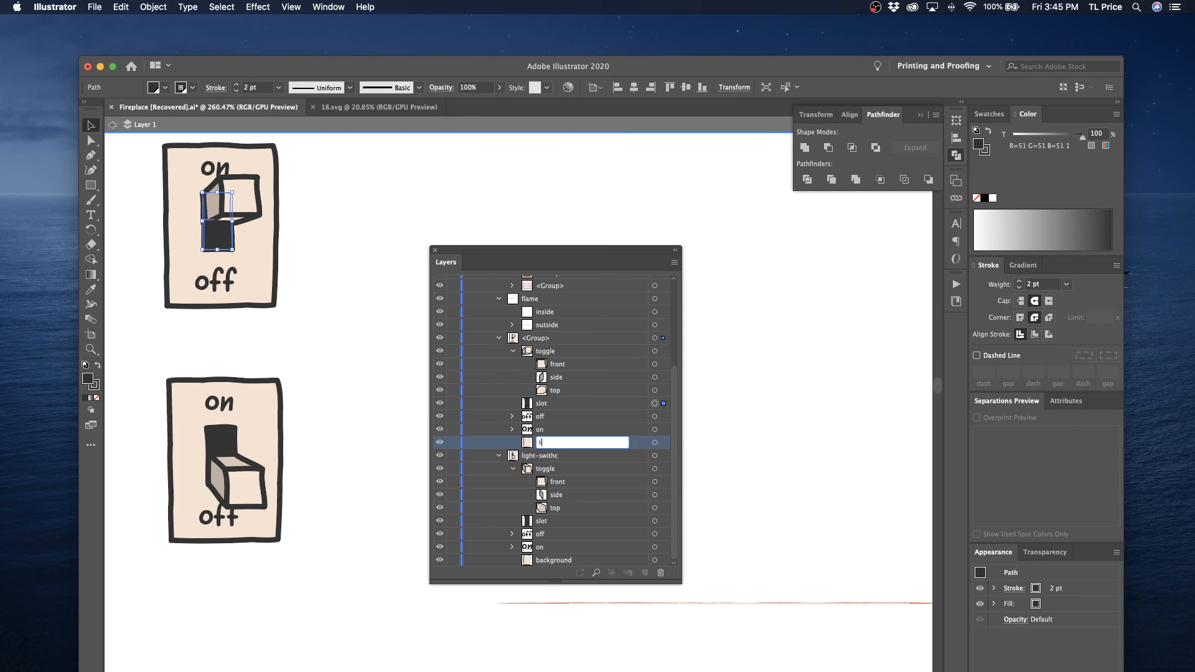
pyautogui.write('late')
pyautogui.press('Return')
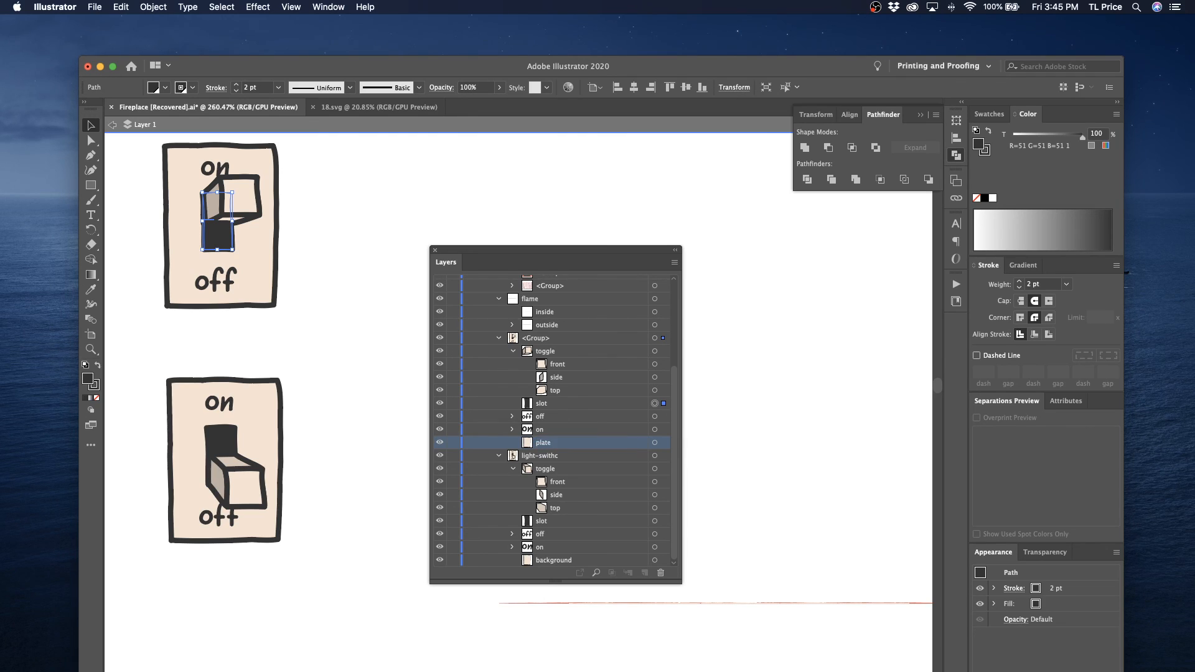
pyautogui.doubleClick(550, 562)
pyautogui.write('plate')
pyautogui.press('Return')
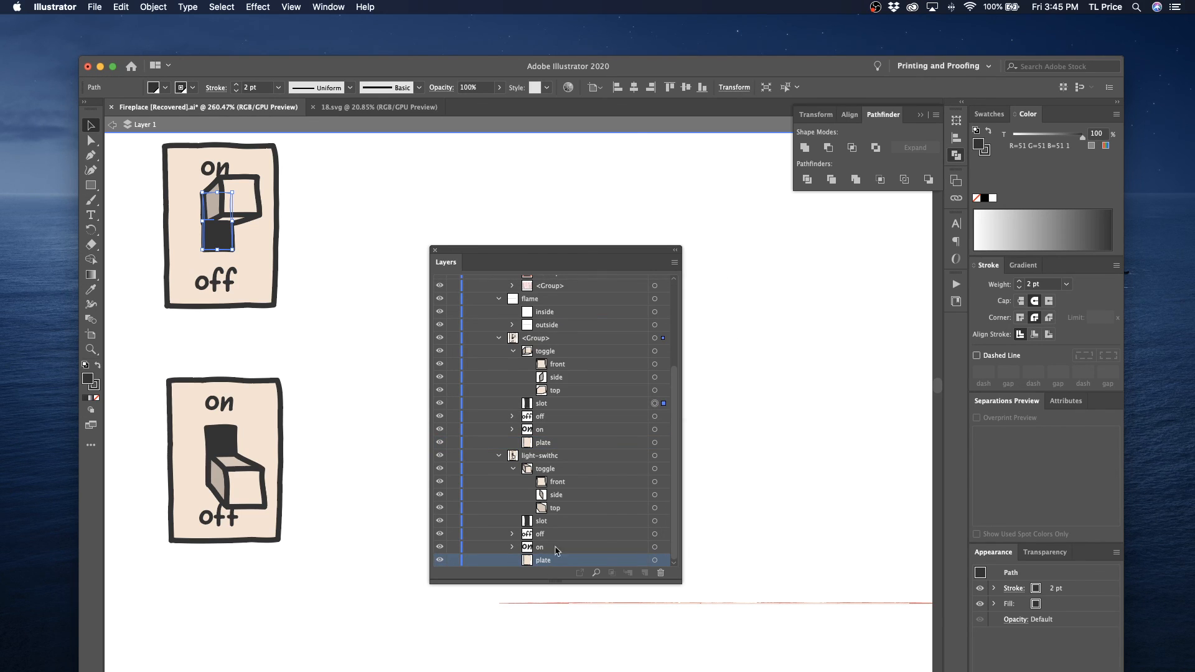
# Exit isolation, copy the lower light switch group, and switch to Adobe XD
pyautogui.click(755, 464)
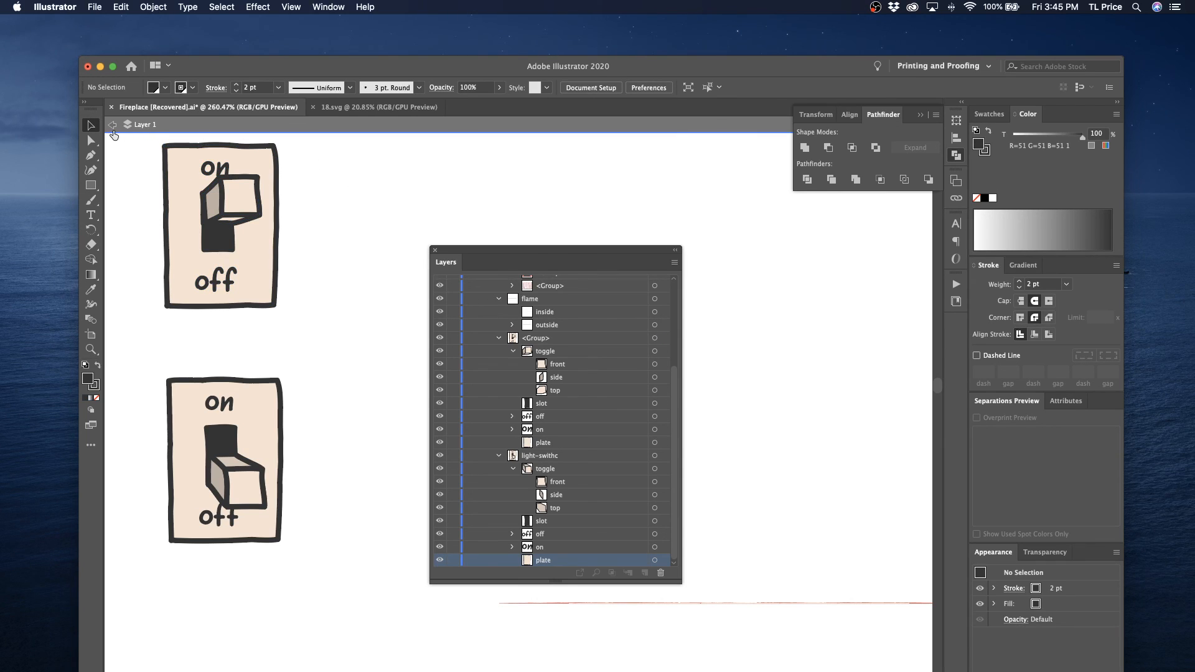
pyautogui.click(113, 132)
pyautogui.click(237, 195)
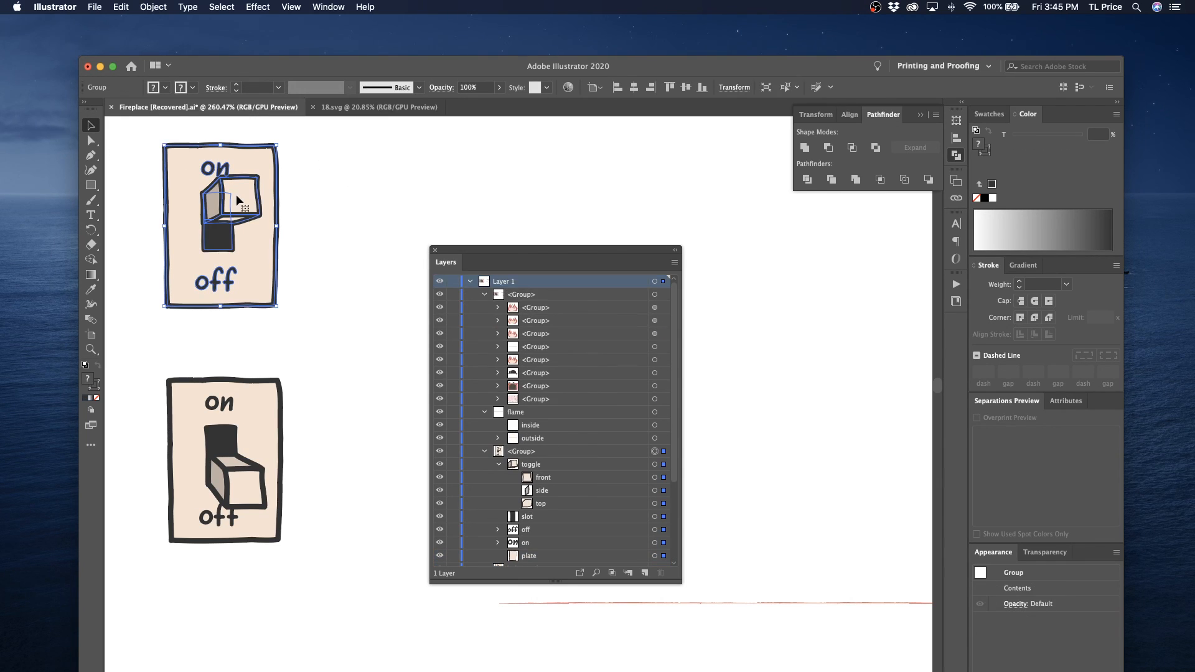
pyautogui.click(221, 421)
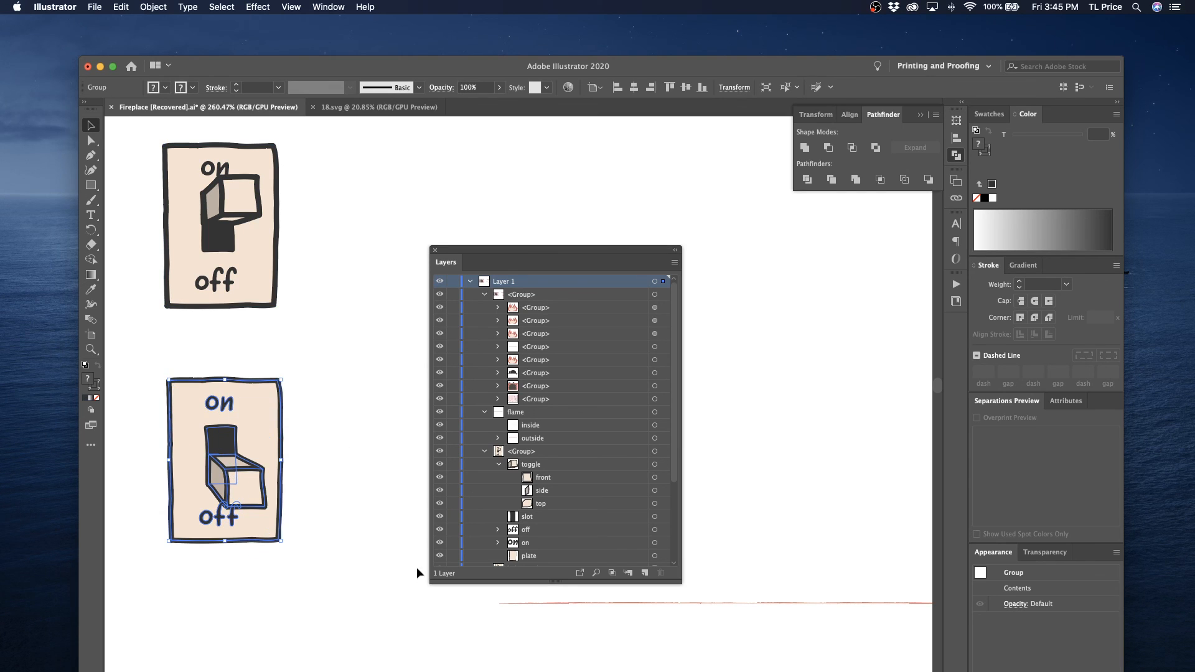
pyautogui.moveTo(671, 660)
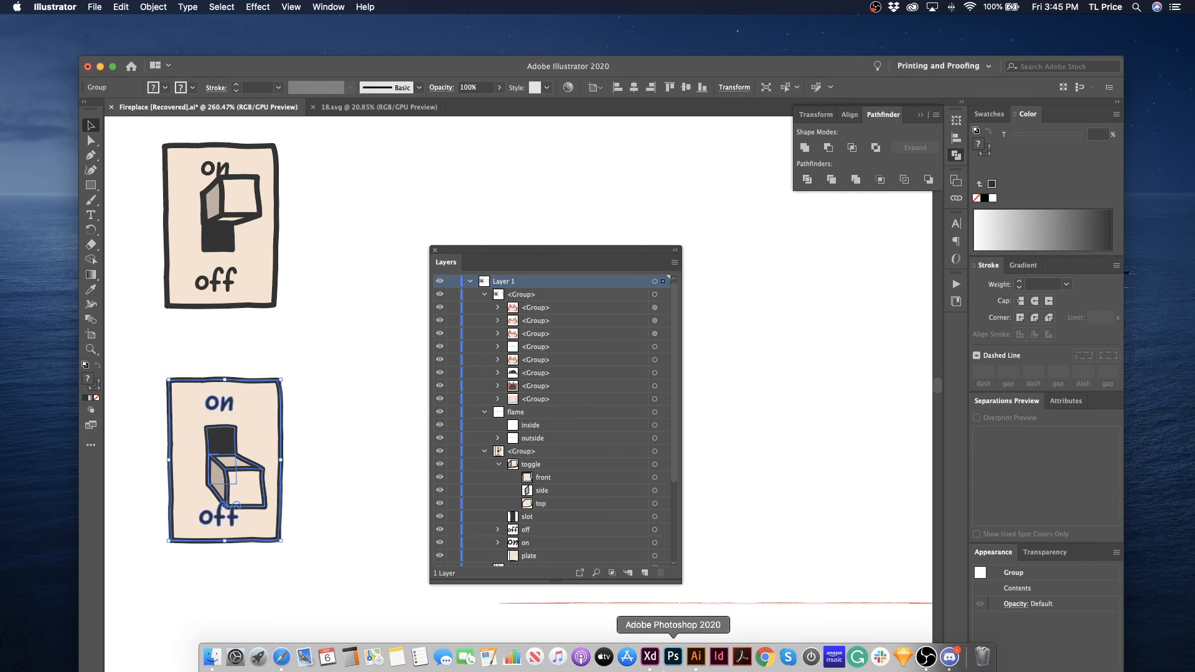
pyautogui.click(650, 656)
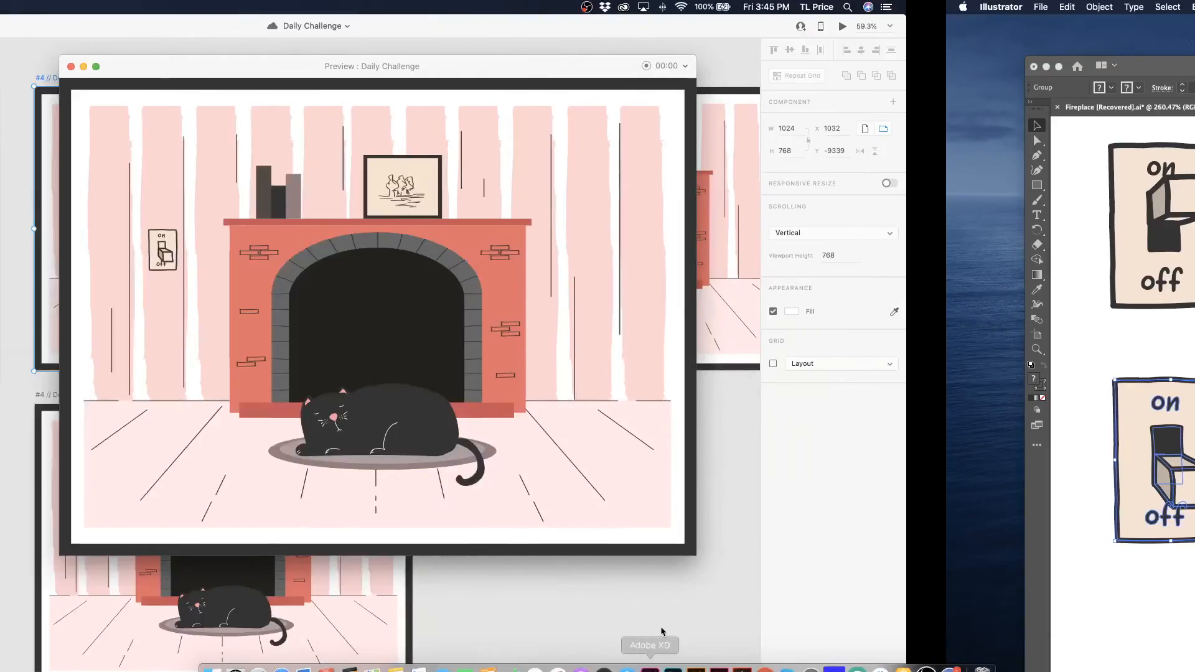
# Paste the copied switch into #4 // Design Board – 1 and place it over the old wall switch at X 144, Y 244
pyautogui.click(359, 66)
pyautogui.press('z')
pyautogui.moveTo(330, 166); pyautogui.dragTo(470, 236)
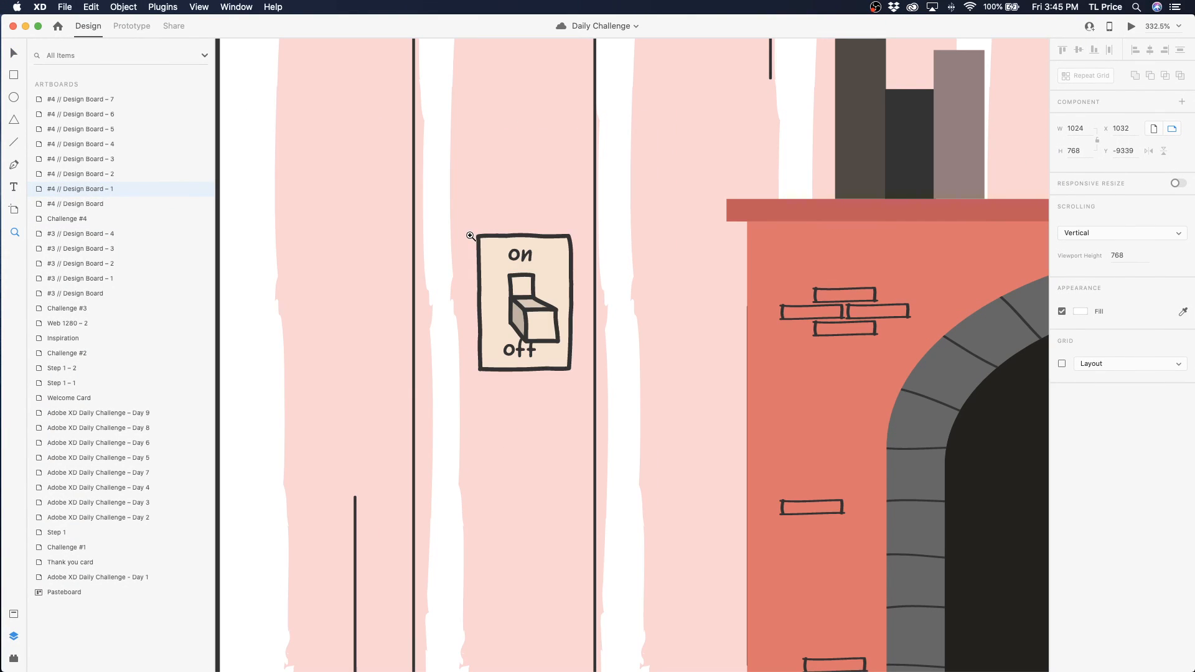
pyautogui.press('super+v')
pyautogui.press('v')
pyautogui.moveTo(624, 367); pyautogui.dragTo(516, 315)
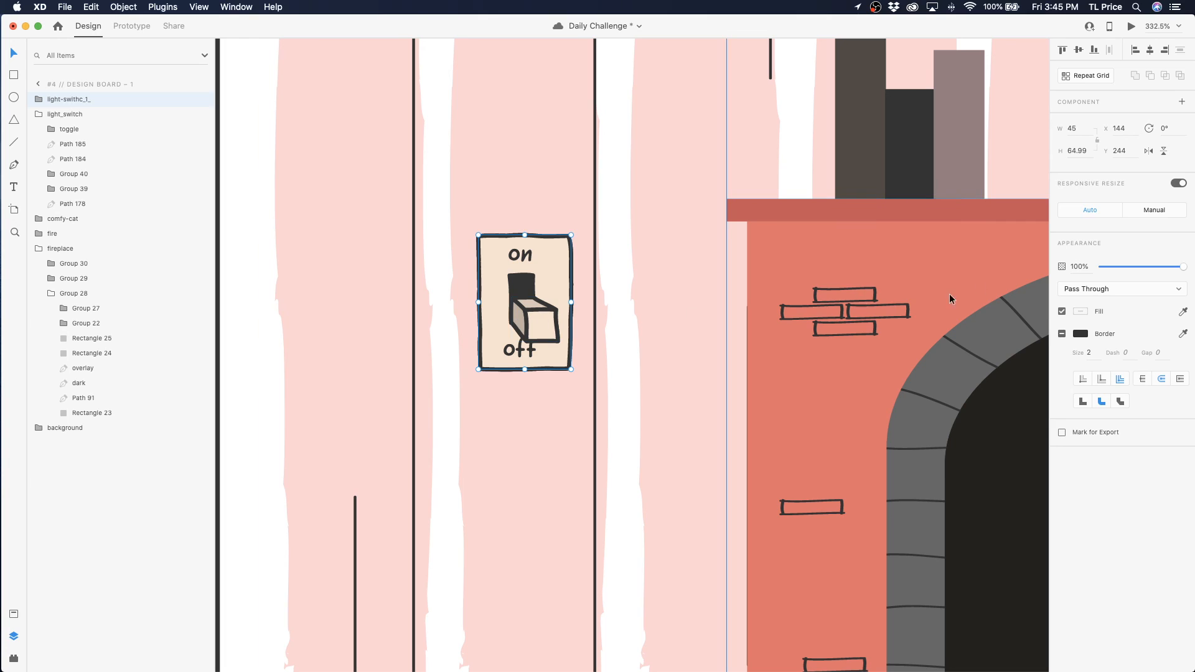
# Set the pasted light switch's height to 65
pyautogui.click(1091, 153)
pyautogui.write('65')
pyautogui.press('Return')
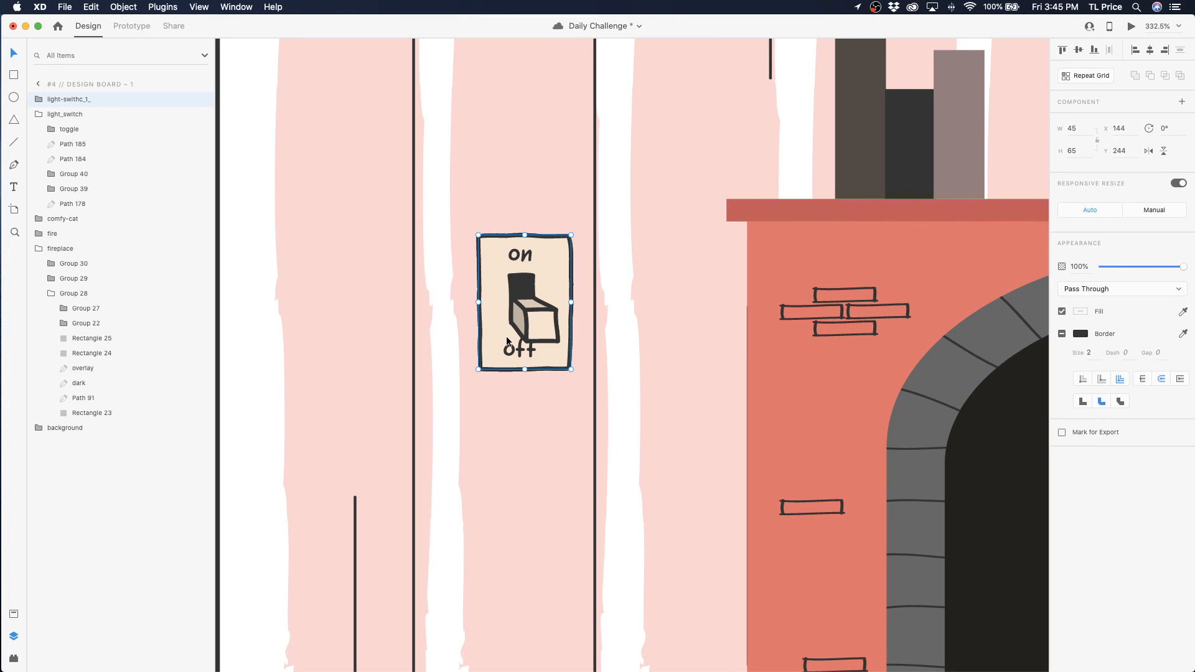
# Expand the pasted light-swithc_1_ group and rename it as light-swicth
pyautogui.click(36, 99)
pyautogui.doubleClick(79, 102)
pyautogui.click(74, 99)
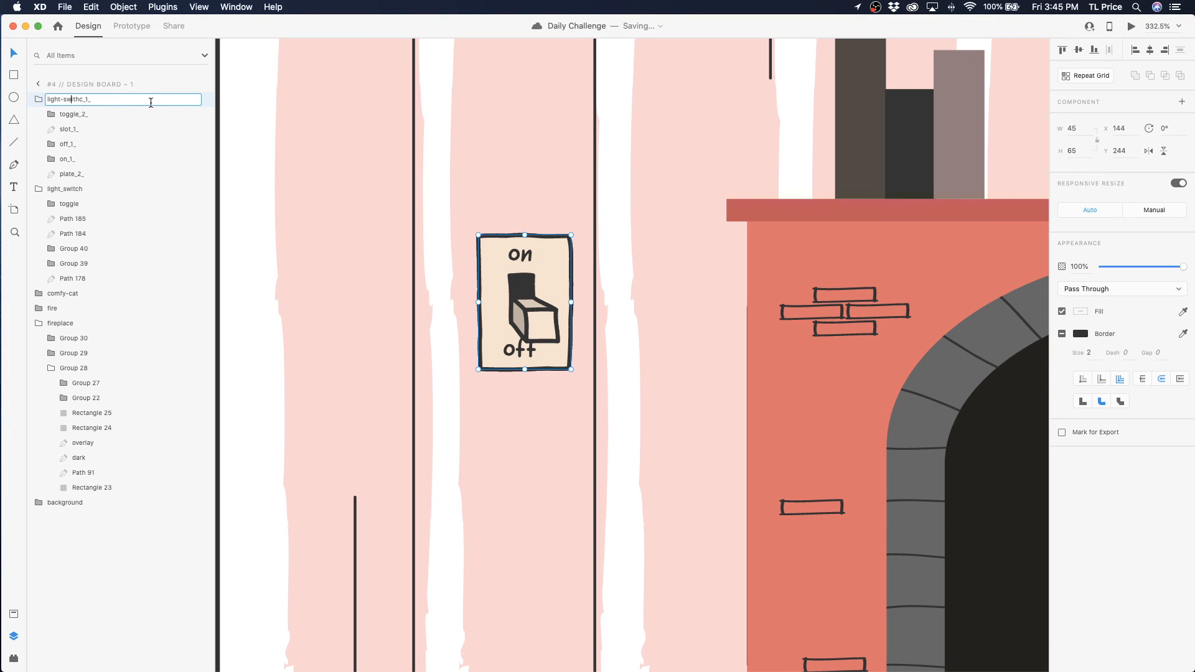
pyautogui.write('c')
pyautogui.press('Right')
pyautogui.press('Right')
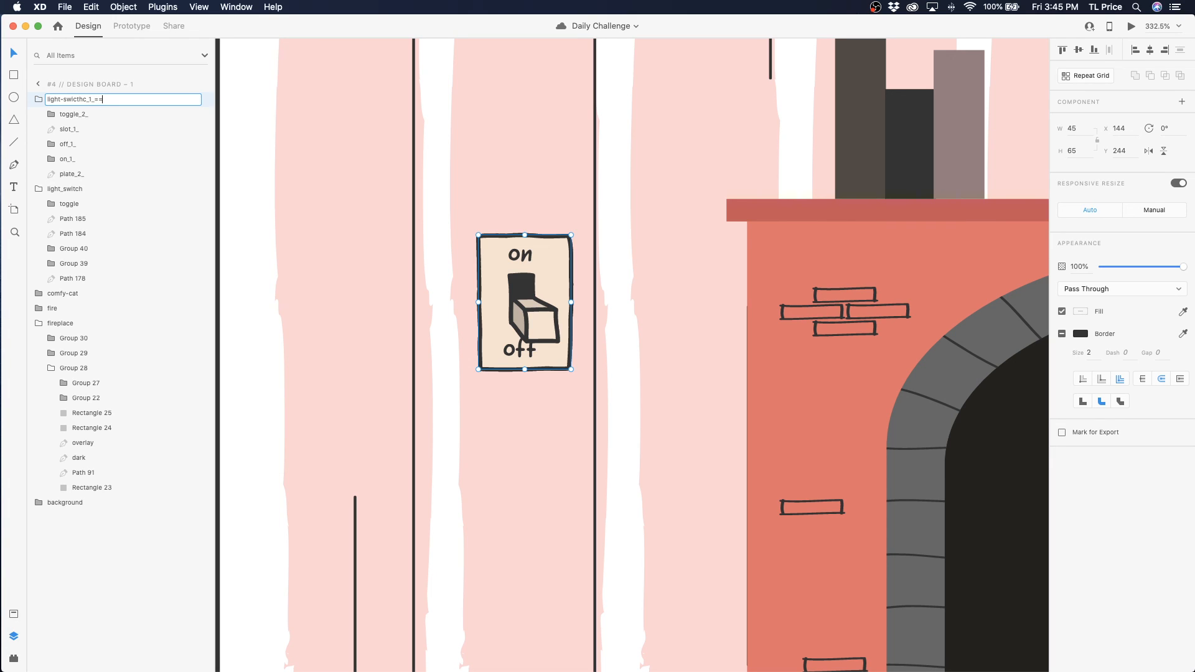
pyautogui.press('Return')
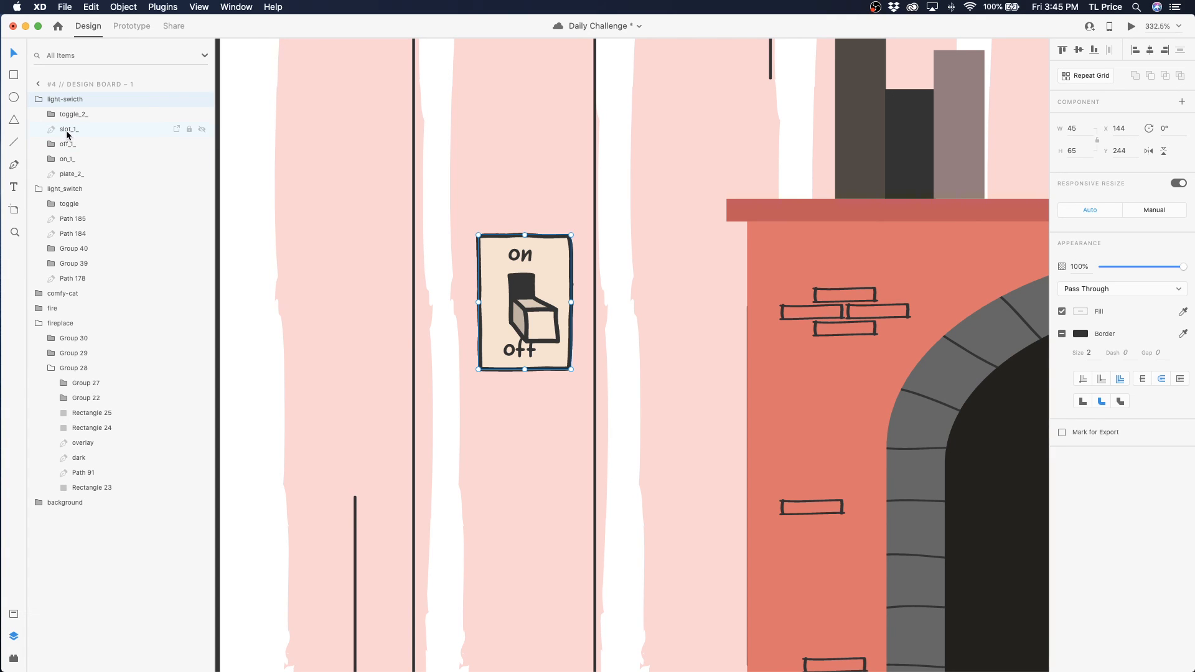
# Rename toggle_2_ as toggle and slot_1_ as slot inside the pasted switch group
pyautogui.doubleClick(81, 117)
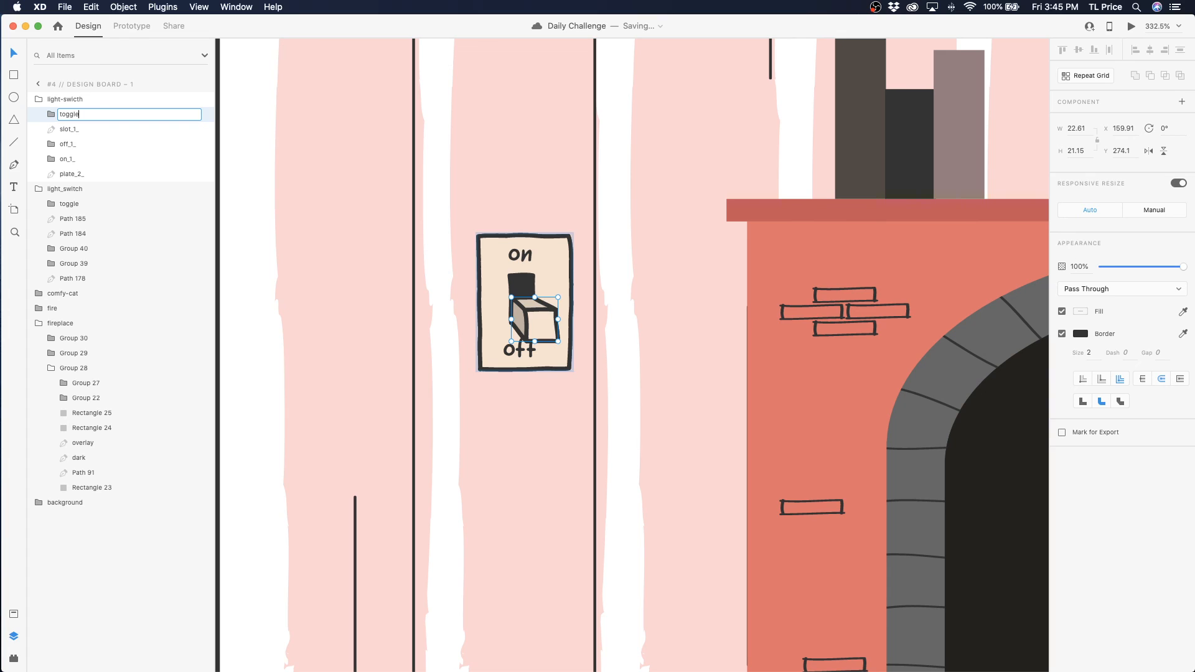
pyautogui.click(91, 128)
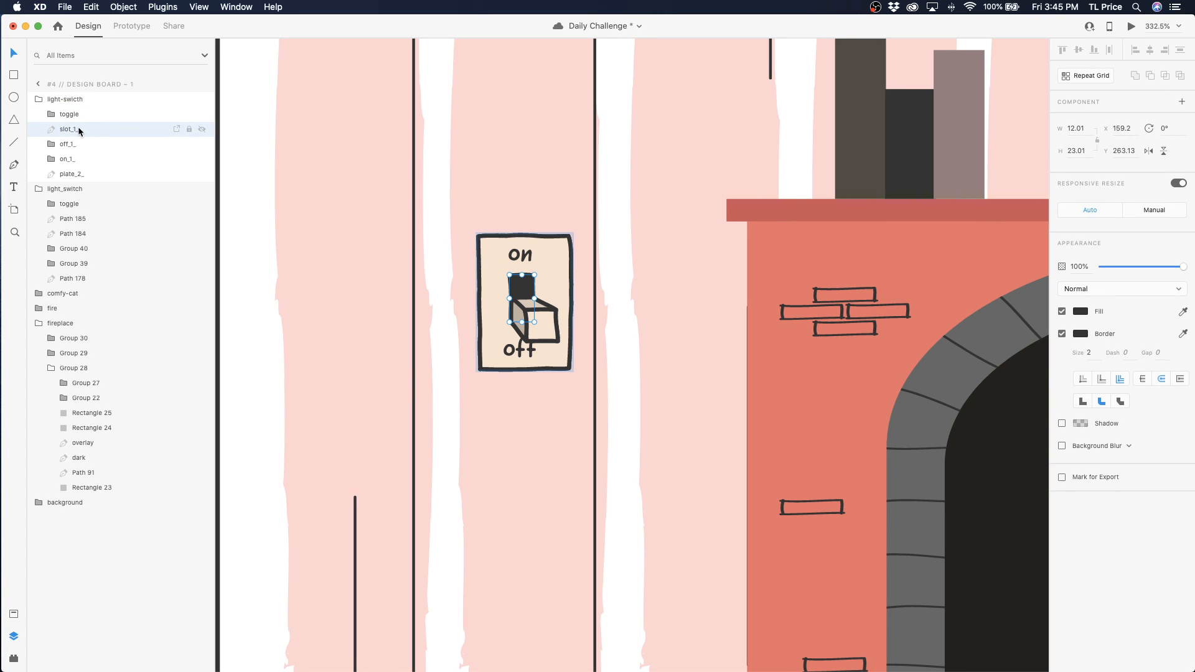
pyautogui.doubleClick(72, 129)
pyautogui.click(81, 129)
pyautogui.press('Return')
# Delete the old light_switch group from the artboard
pyautogui.click(65, 189)
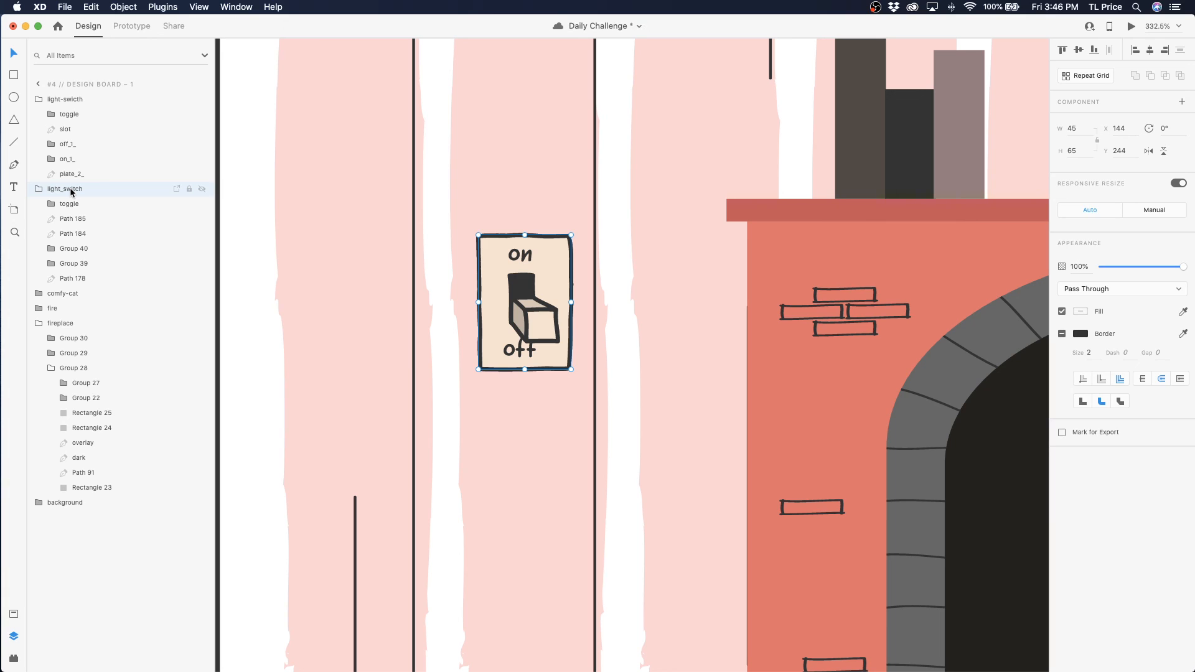
pyautogui.press('Delete')
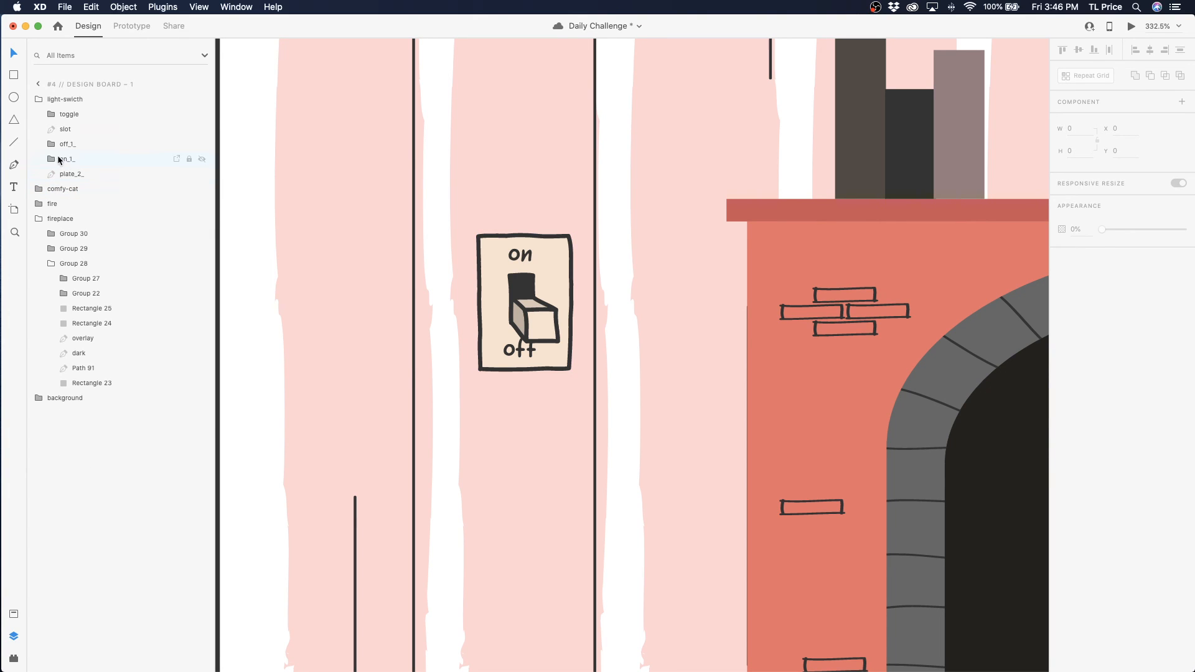
# Remove the number suffixes from off_1_ and on_1_ so the lettering groups are named off and on
pyautogui.doubleClick(70, 144)
pyautogui.press('BackSpace')
pyautogui.press('BackSpace')
pyautogui.press('BackSpace')
pyautogui.press('Return')
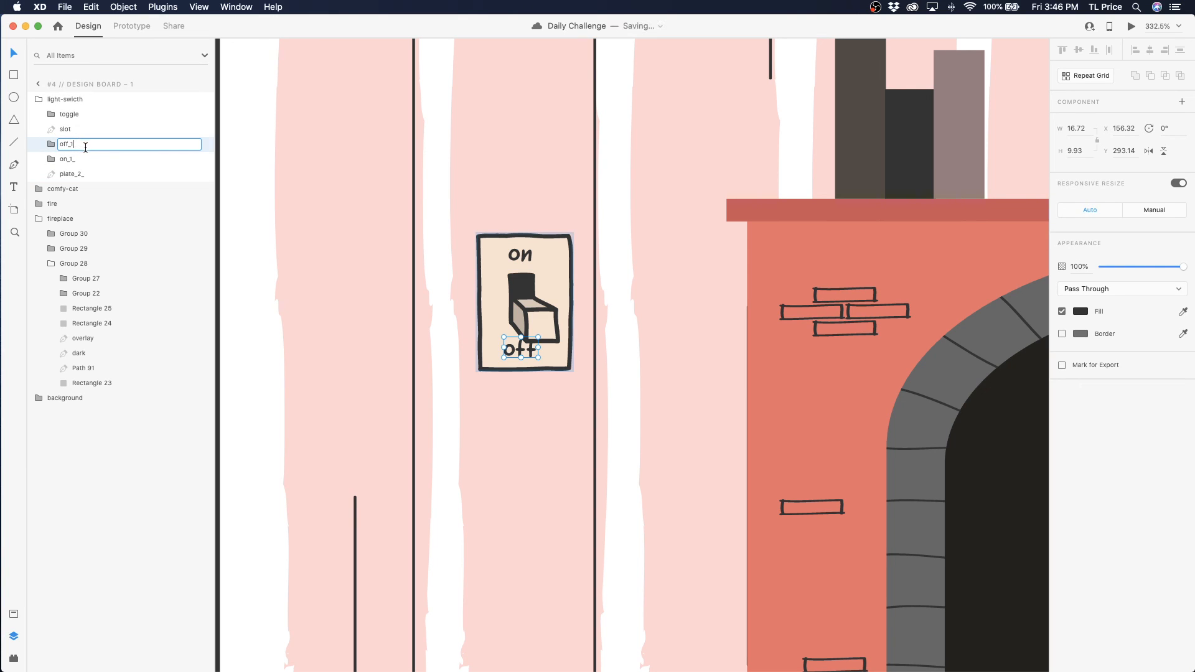
pyautogui.click(72, 162)
pyautogui.doubleClick(62, 160)
pyautogui.press('BackSpace')
pyautogui.press('BackSpace')
pyautogui.press('BackSpace')
pyautogui.press('Return')
# Rename the plate_2_ path as plate and expand the on group
pyautogui.doubleClick(84, 176)
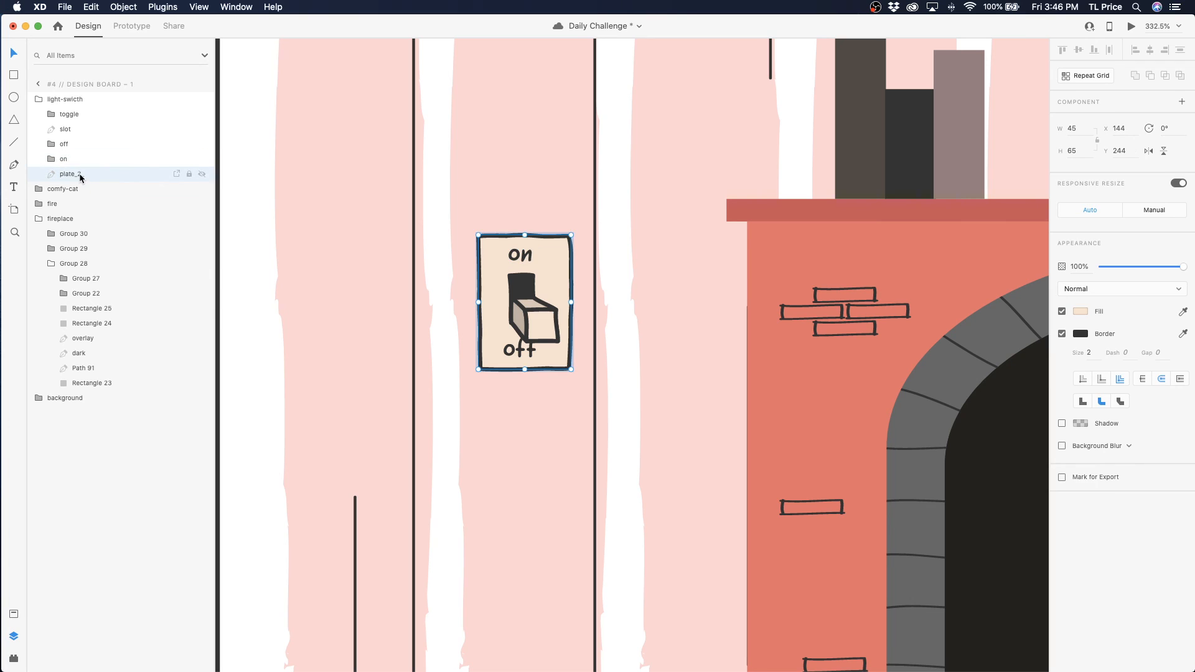
pyautogui.press('BackSpace')
pyautogui.press('BackSpace')
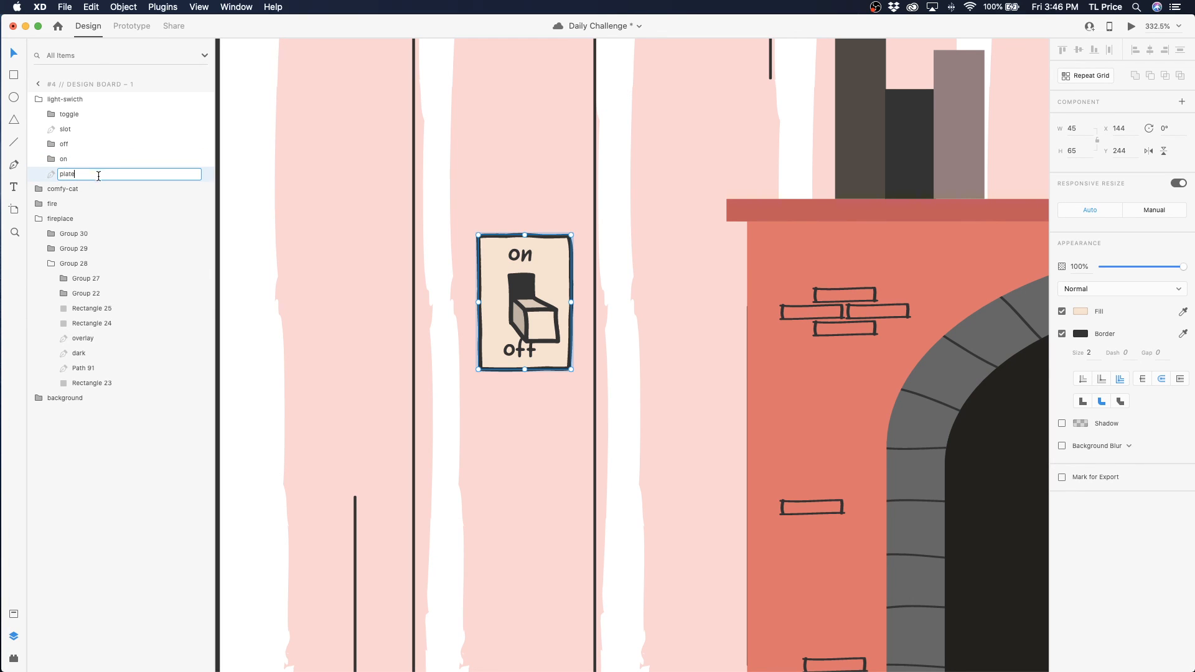
pyautogui.click(288, 181)
pyautogui.click(67, 177)
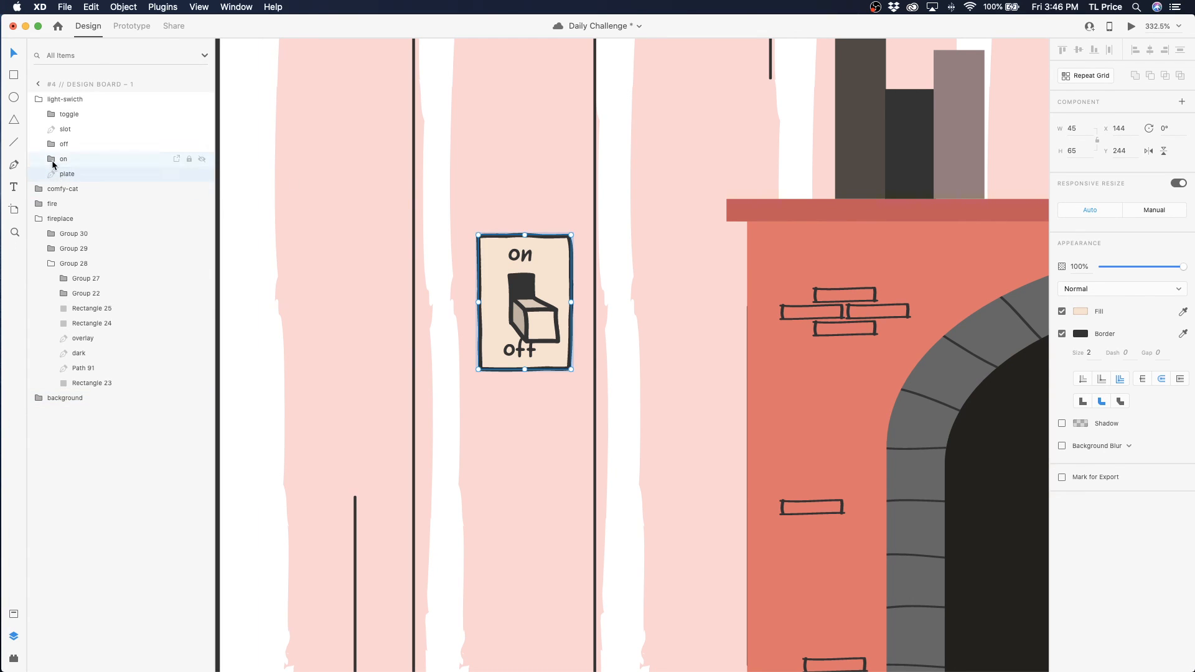
pyautogui.click(52, 160)
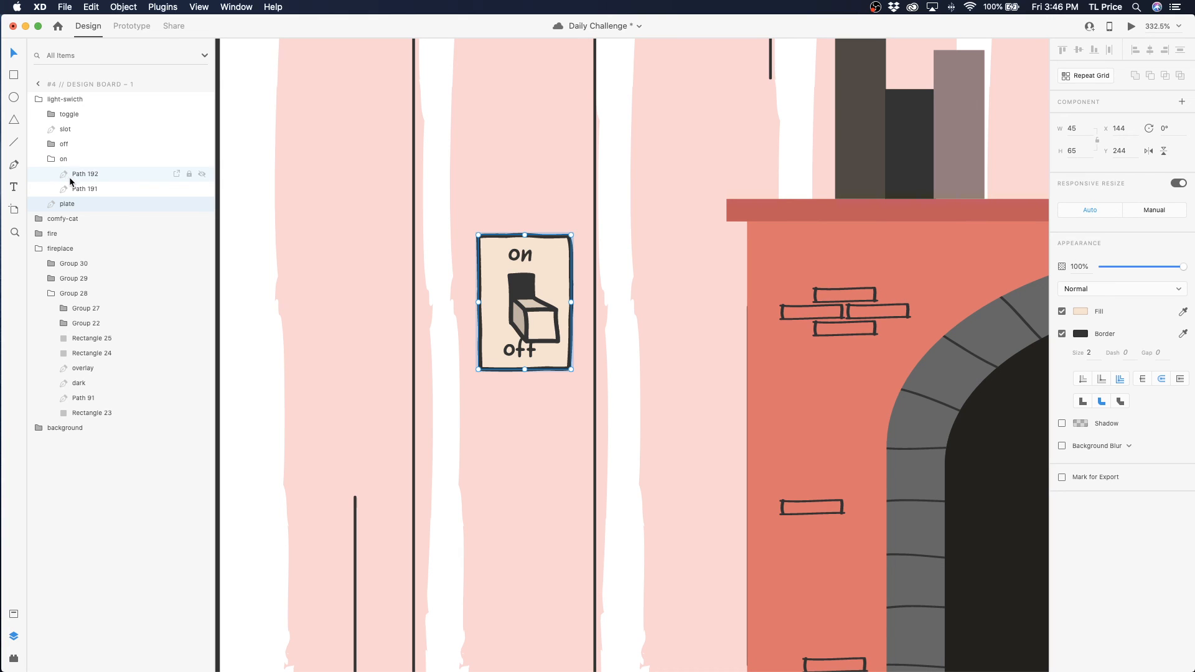
# Expand the off and toggle groups and rename the first two toggle paths as front and side
pyautogui.click(51, 143)
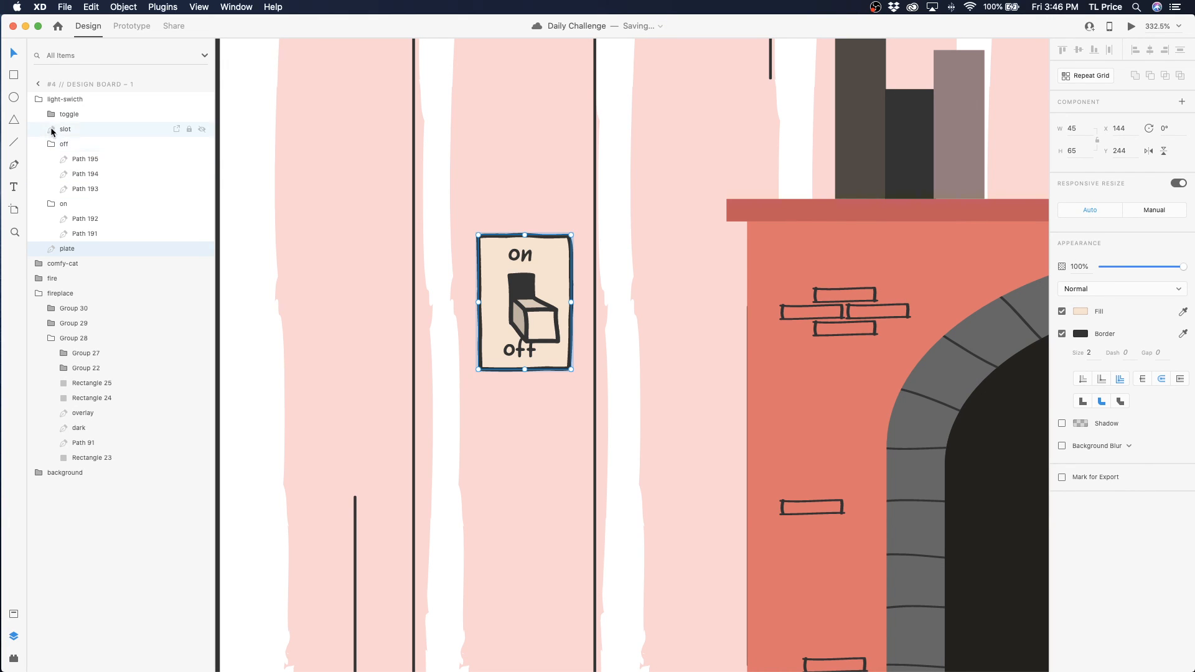
pyautogui.click(52, 115)
pyautogui.doubleClick(102, 130)
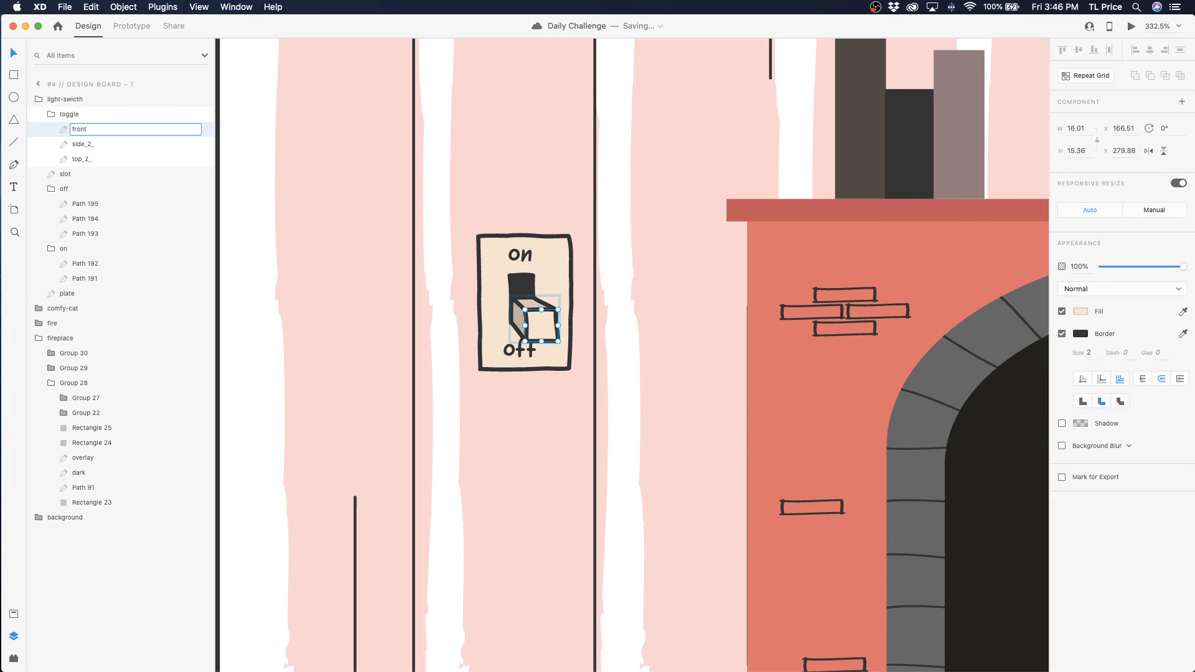
pyautogui.click(93, 145)
pyautogui.doubleClick(86, 145)
pyautogui.click(94, 145)
pyautogui.press('Return')
# Rename the top_2_ path inside the toggle group as top
pyautogui.click(84, 159)
pyautogui.doubleClick(87, 160)
pyautogui.click(98, 159)
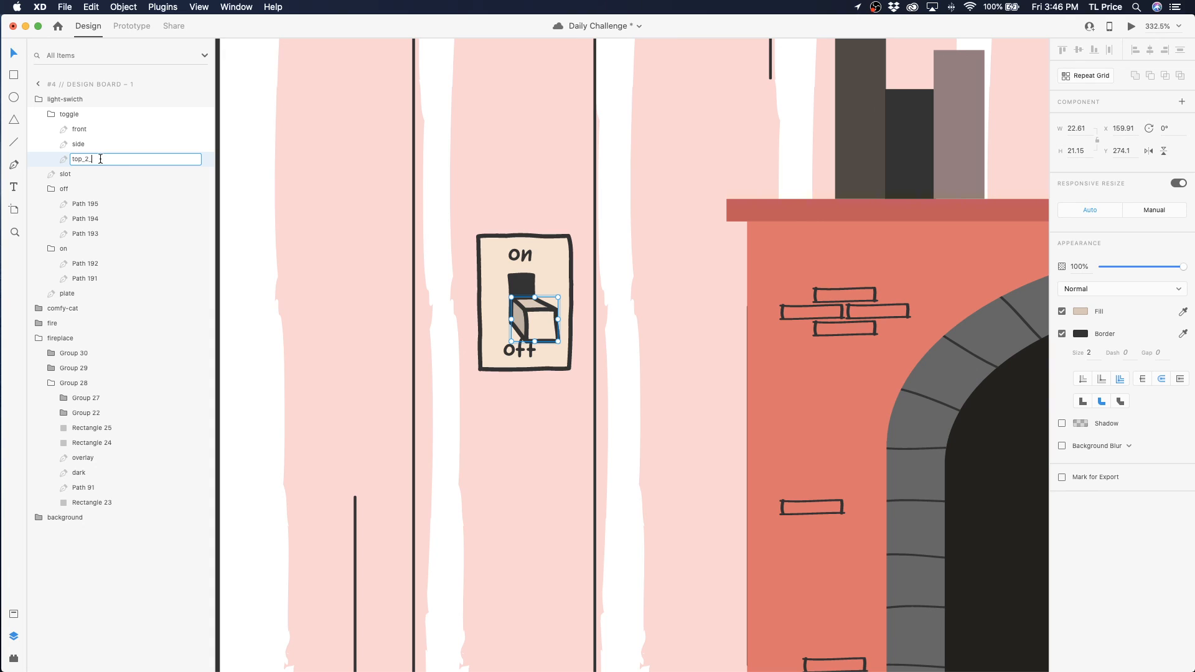
pyautogui.press('Return')
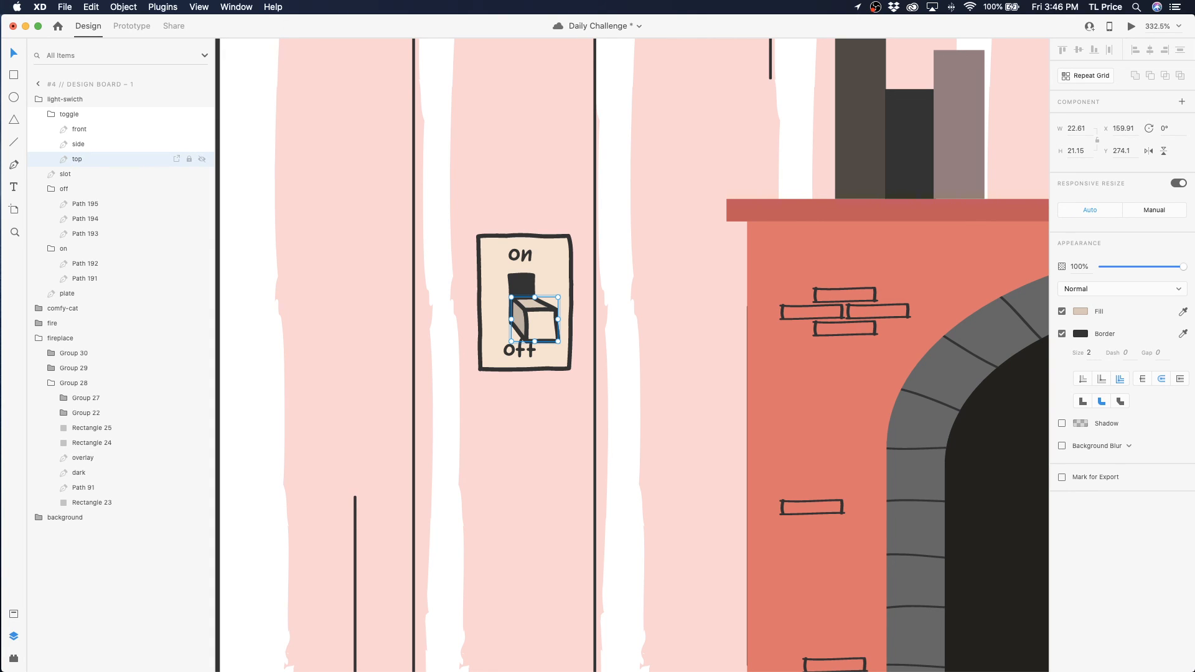
pyautogui.click(341, 222)
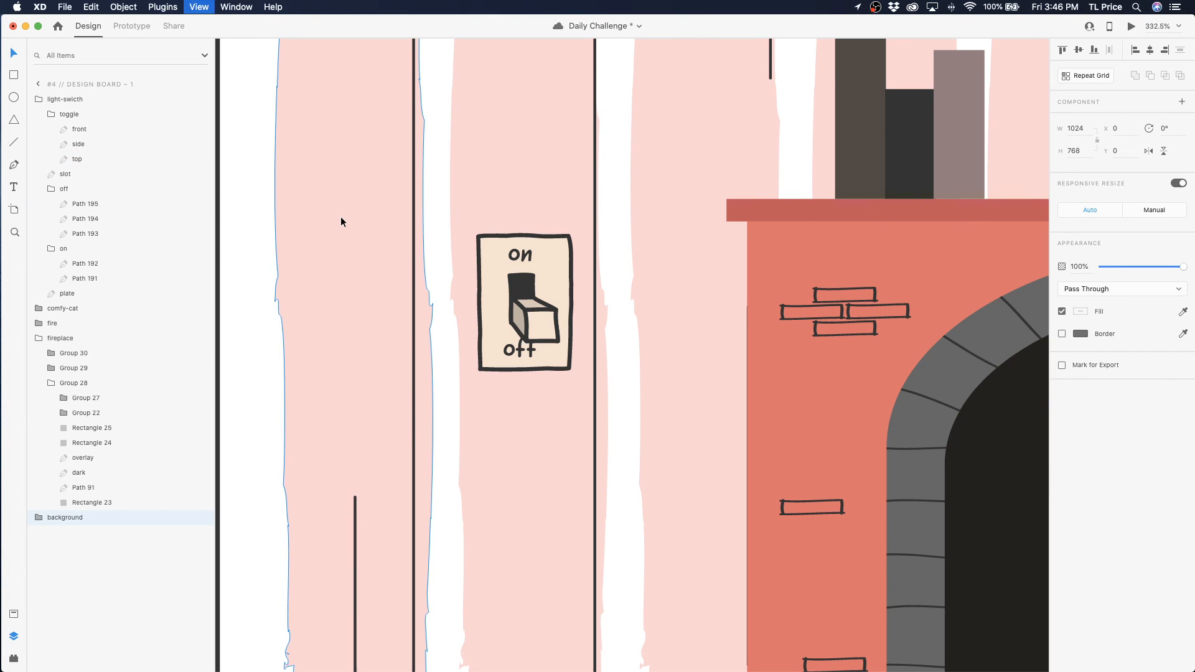
# Delete the old light switches from #4 // Design Boards 2 through 7 and save the document
pyautogui.press('super+0')
pyautogui.click(14, 232)
pyautogui.moveTo(608, 521); pyautogui.dragTo(742, 616)
pyautogui.moveTo(297, 125); pyautogui.dragTo(554, 355)
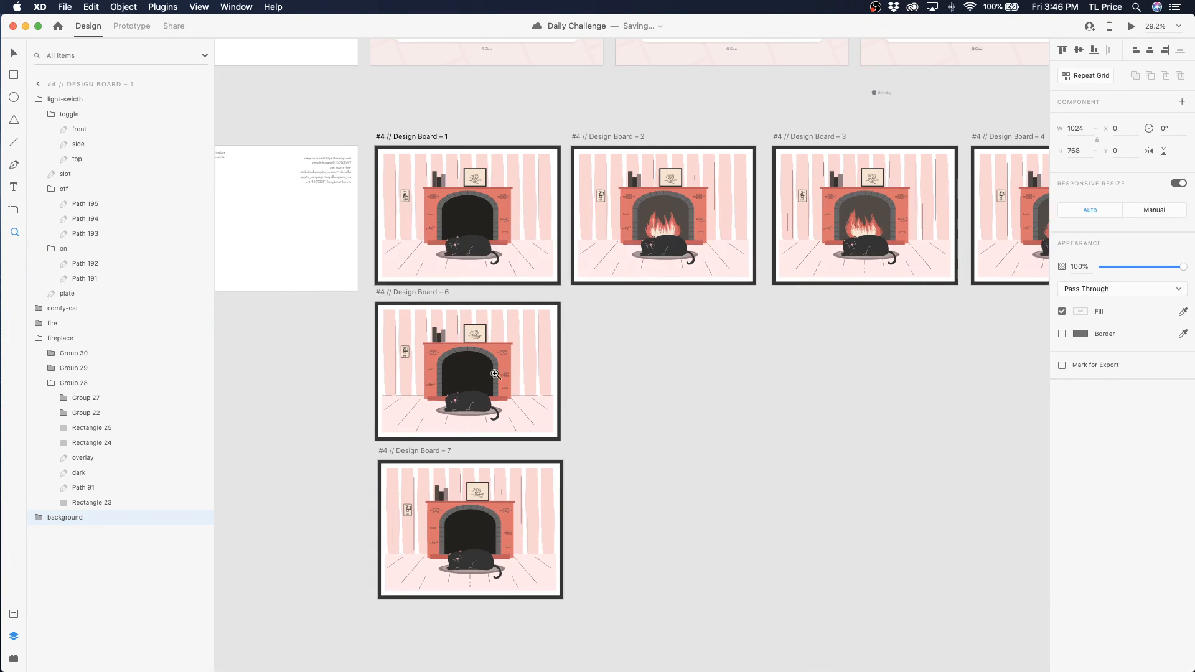
pyautogui.click(405, 352)
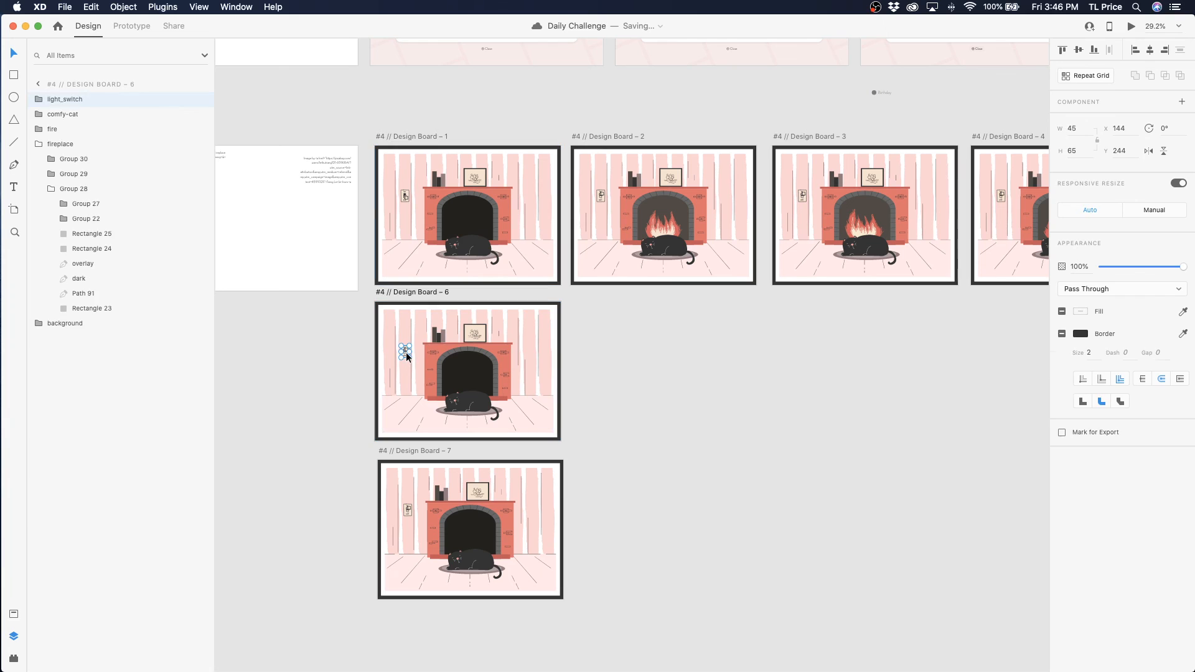
pyautogui.keyDown('shift'); pyautogui.click(406, 514); pyautogui.keyUp('shift')
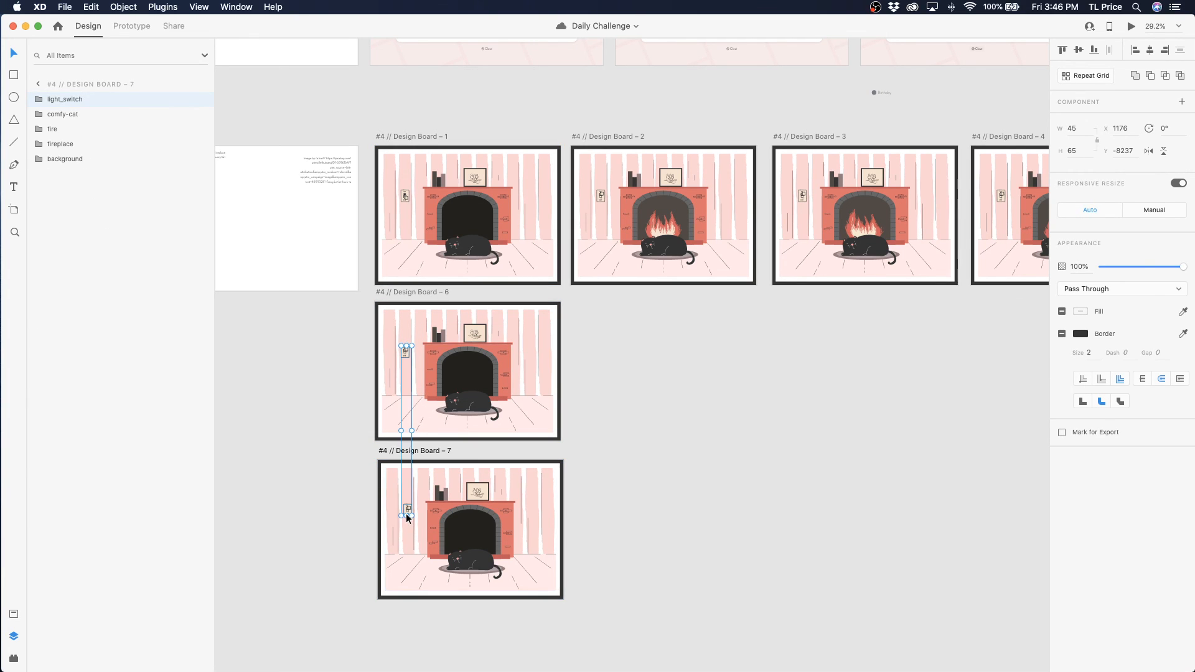
pyautogui.keyDown('shift'); pyautogui.click(602, 197); pyautogui.keyUp('shift')
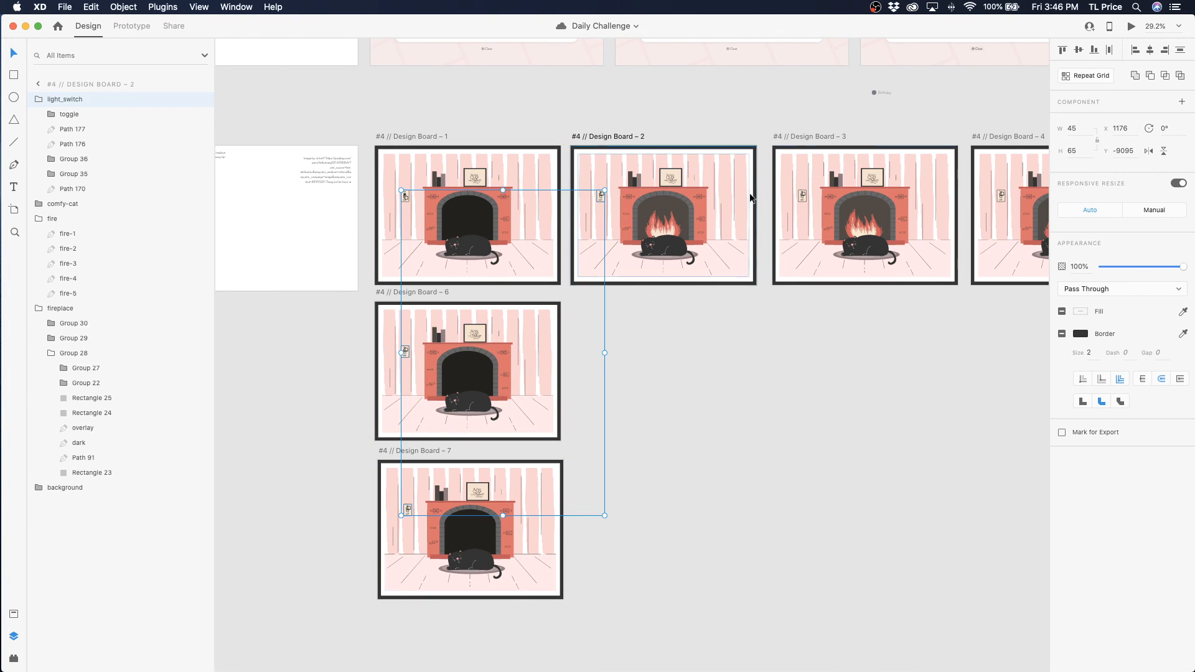
pyautogui.keyDown('shift'); pyautogui.click(803, 195); pyautogui.keyUp('shift')
pyautogui.hscroll(5, 970, 371)
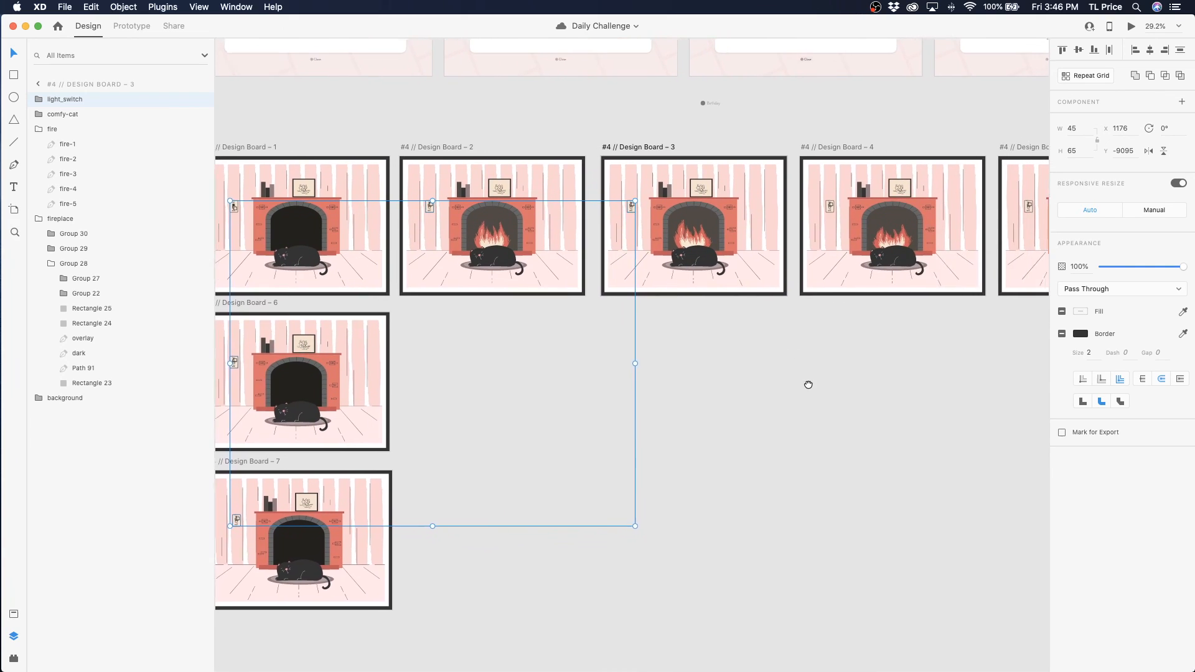
pyautogui.keyDown('shift'); pyautogui.click(745, 209); pyautogui.keyUp('shift')
pyautogui.keyDown('shift'); pyautogui.click(942, 210); pyautogui.keyUp('shift')
pyautogui.press('Delete')
pyautogui.hscroll(-8, 944, 233)
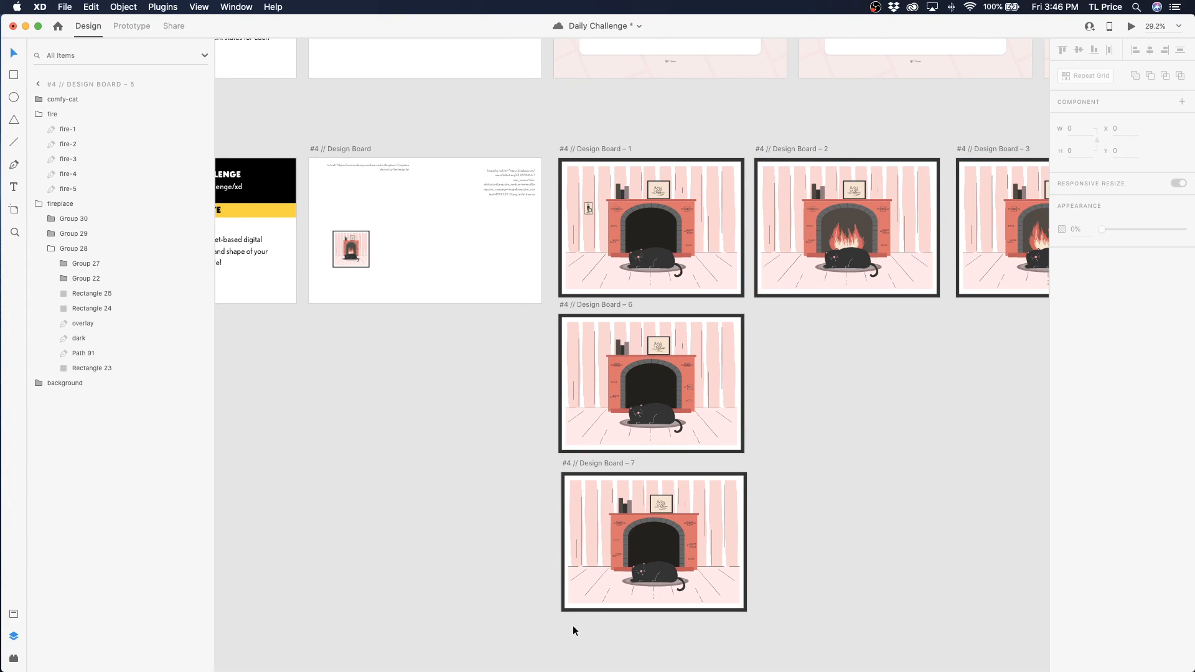
pyautogui.press('super+s')
# Copy the lower light switch, with its toggle down, from Illustrator and paste it onto XD's #4 // Design Board – 6
pyautogui.moveTo(529, 671)
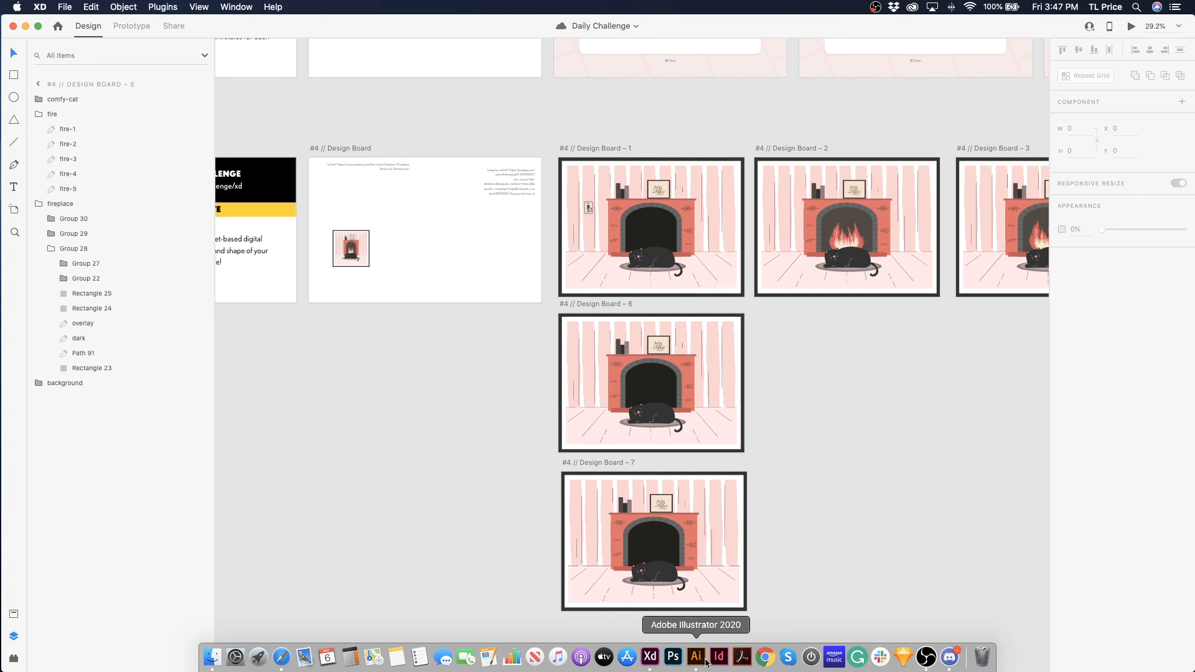
pyautogui.click(705, 662)
pyautogui.moveTo(151, 363); pyautogui.dragTo(366, 551)
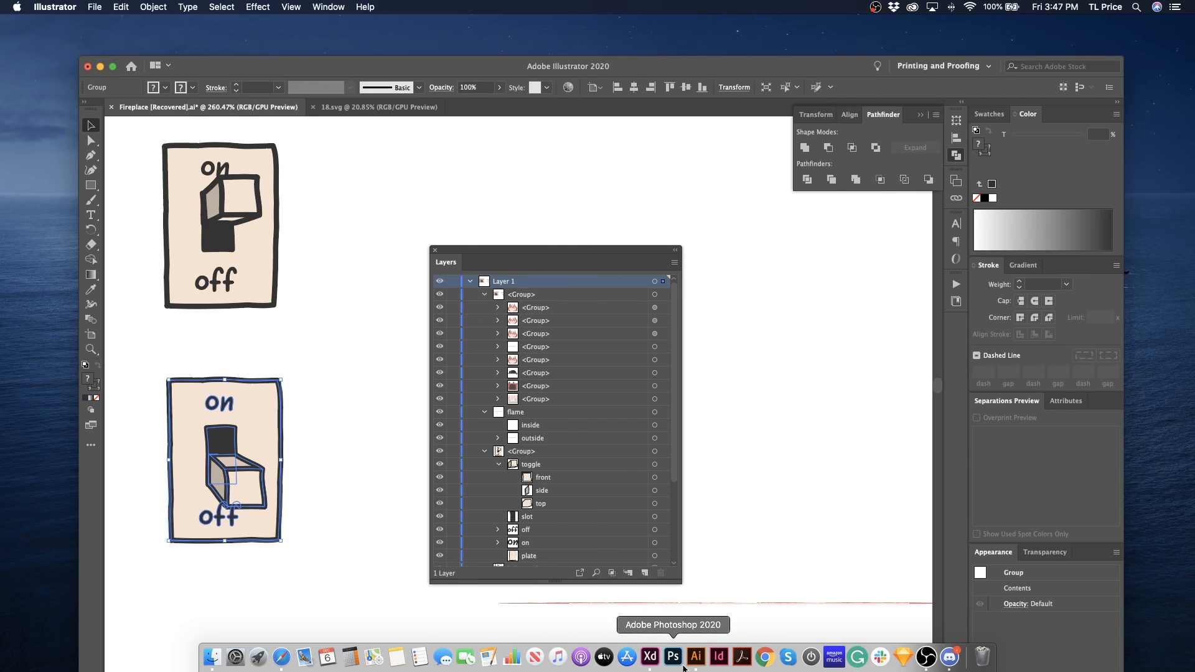
pyautogui.click(650, 657)
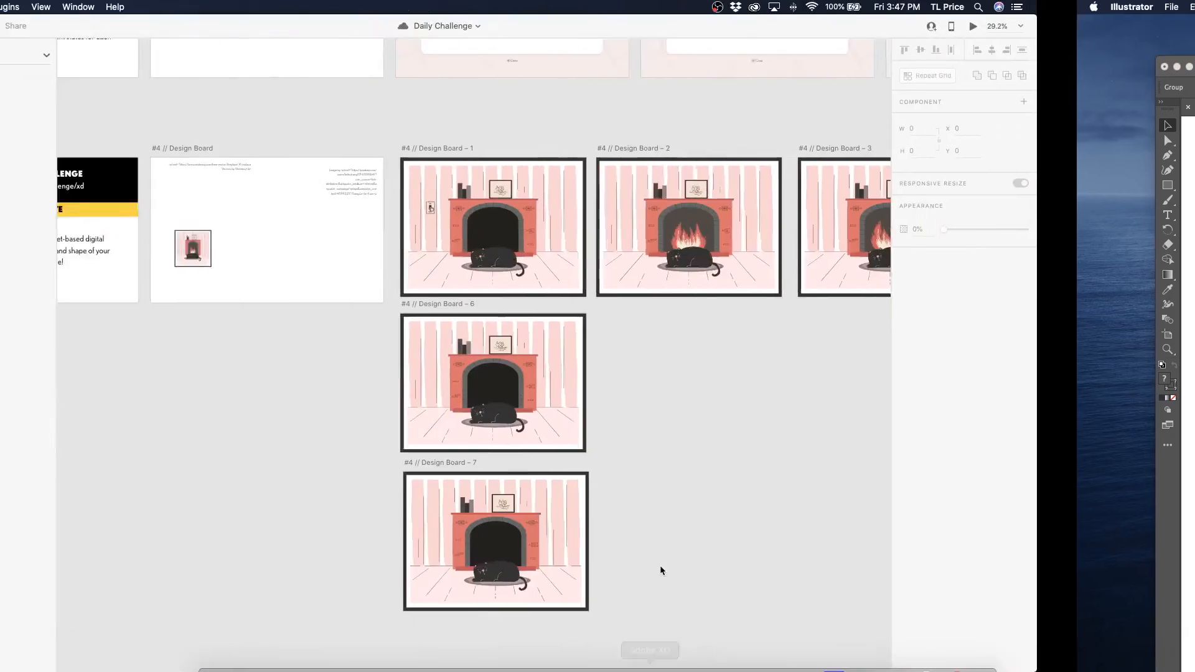
pyautogui.click(547, 397)
pyautogui.click(572, 306)
pyautogui.press('super+v')
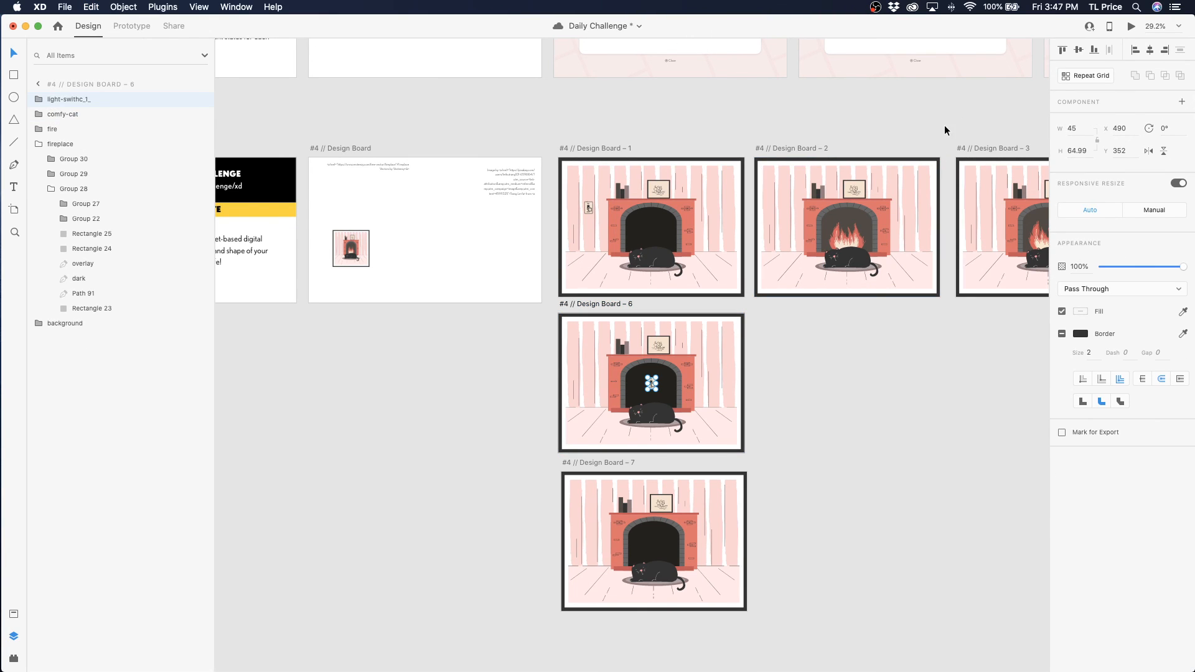
# Position the pasted switch on Design Board – 6 at X 144, Y 244 and set its height to 65
pyautogui.moveTo(652, 389); pyautogui.dragTo(590, 368)
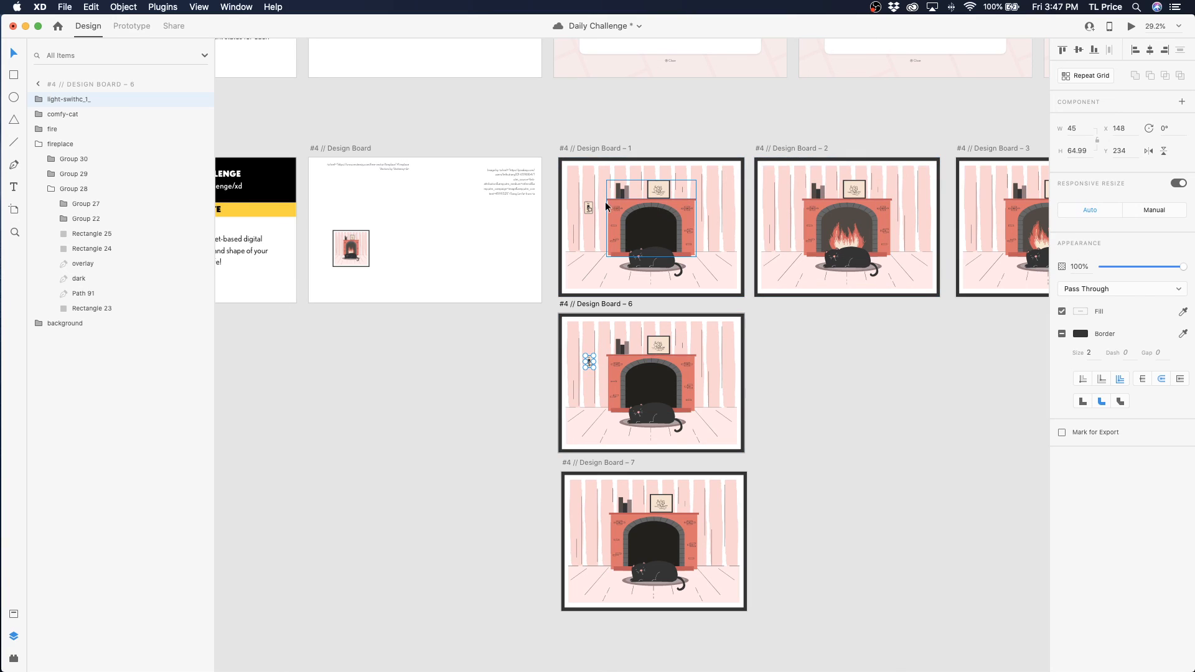
pyautogui.click(588, 207)
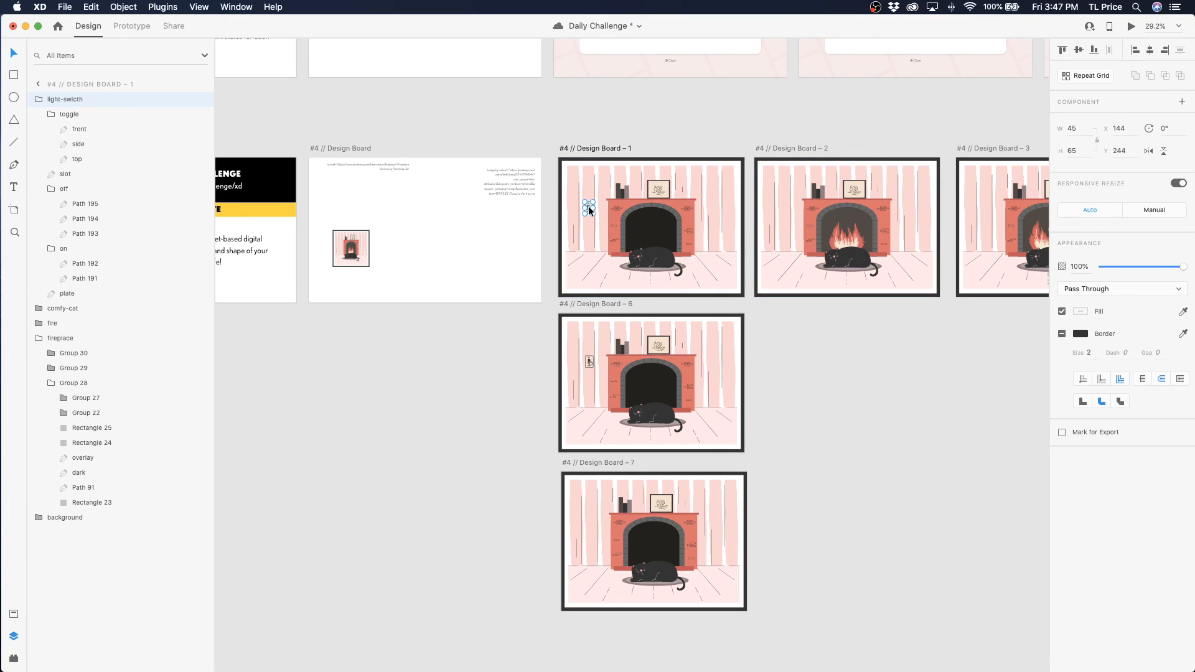
pyautogui.click(589, 358)
pyautogui.click(1134, 127)
pyautogui.write('144')
pyautogui.press('Tab')
pyautogui.write('244')
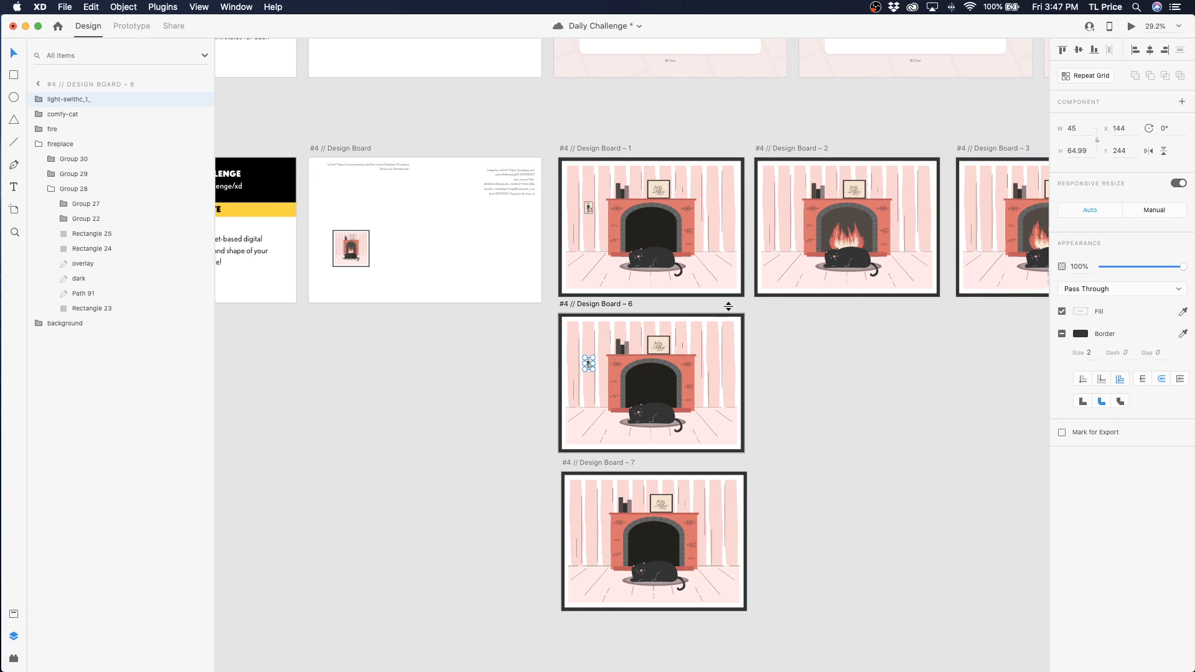
pyautogui.click(1077, 150)
pyautogui.write('65')
# Expand the pasted switch group and rename it light-switch
pyautogui.click(41, 99)
pyautogui.doubleClick(79, 101)
pyautogui.click(88, 99)
pyautogui.moveTo(98, 99); pyautogui.dragTo(74, 99)
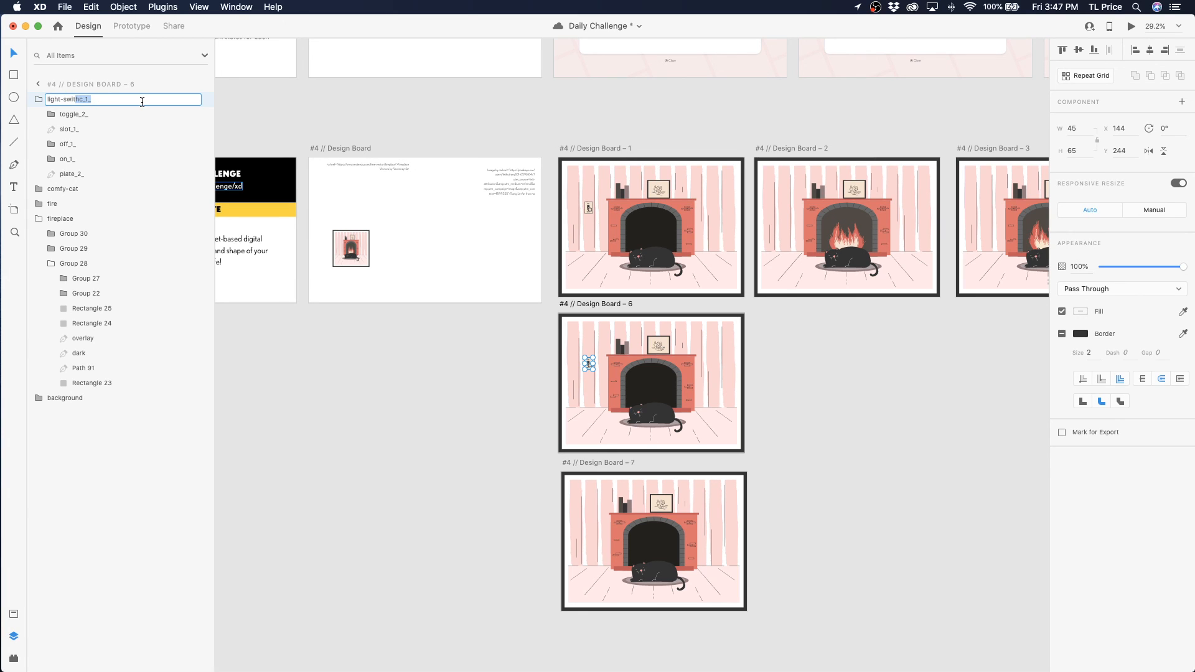
pyautogui.write('c')
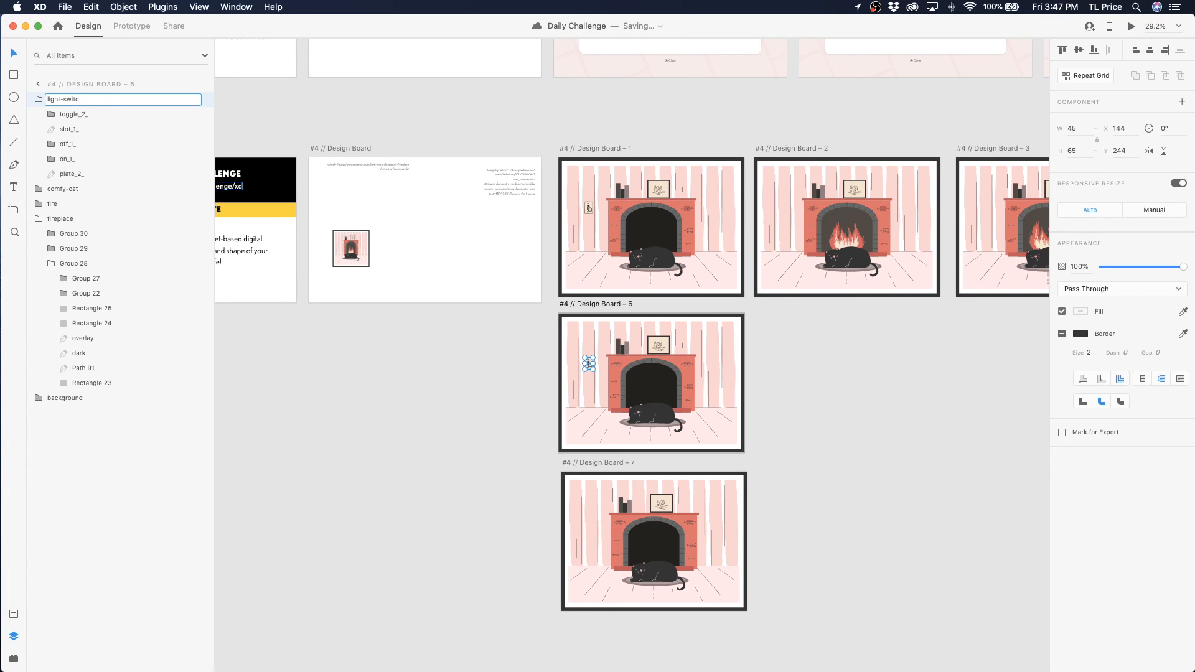
pyautogui.write('h')
# Remove the number suffixes from toggle_2_ and slot_1_ so they are named toggle and slot
pyautogui.click(83, 115)
pyautogui.doubleClick(80, 114)
pyautogui.click(80, 114)
pyautogui.press('Return')
pyautogui.doubleClick(81, 130)
pyautogui.click(82, 130)
pyautogui.press('BackSpace')
pyautogui.press('Return')
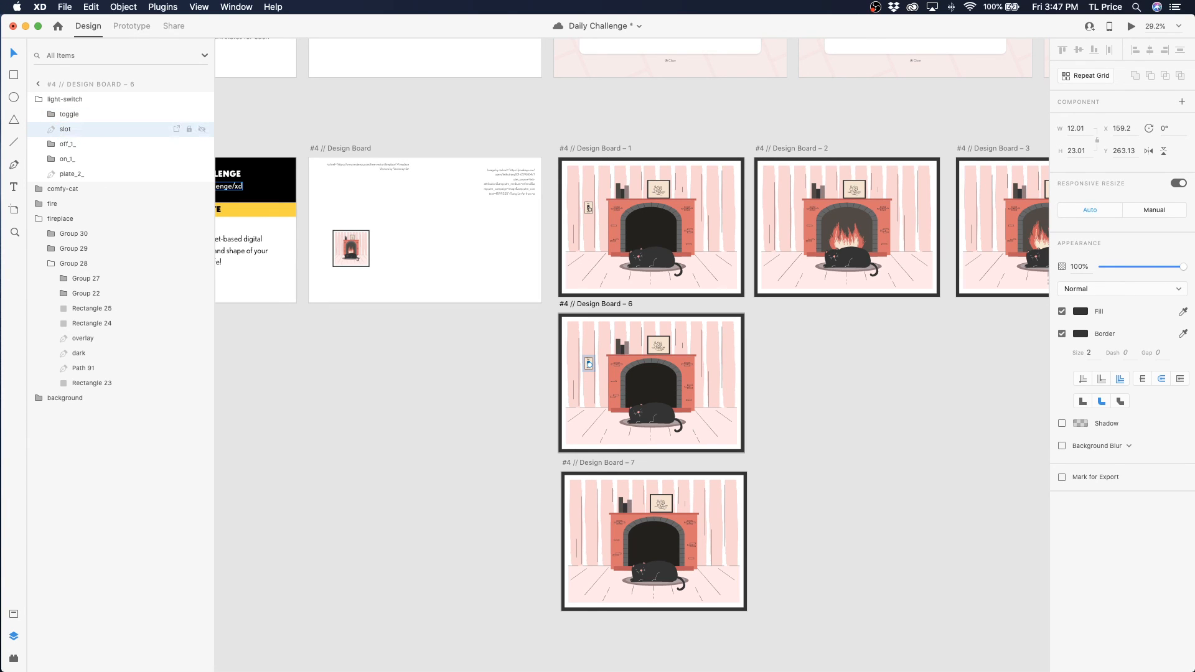
# Expand the toggle group on Design Board – 6 and try to rename its front path
pyautogui.click(51, 114)
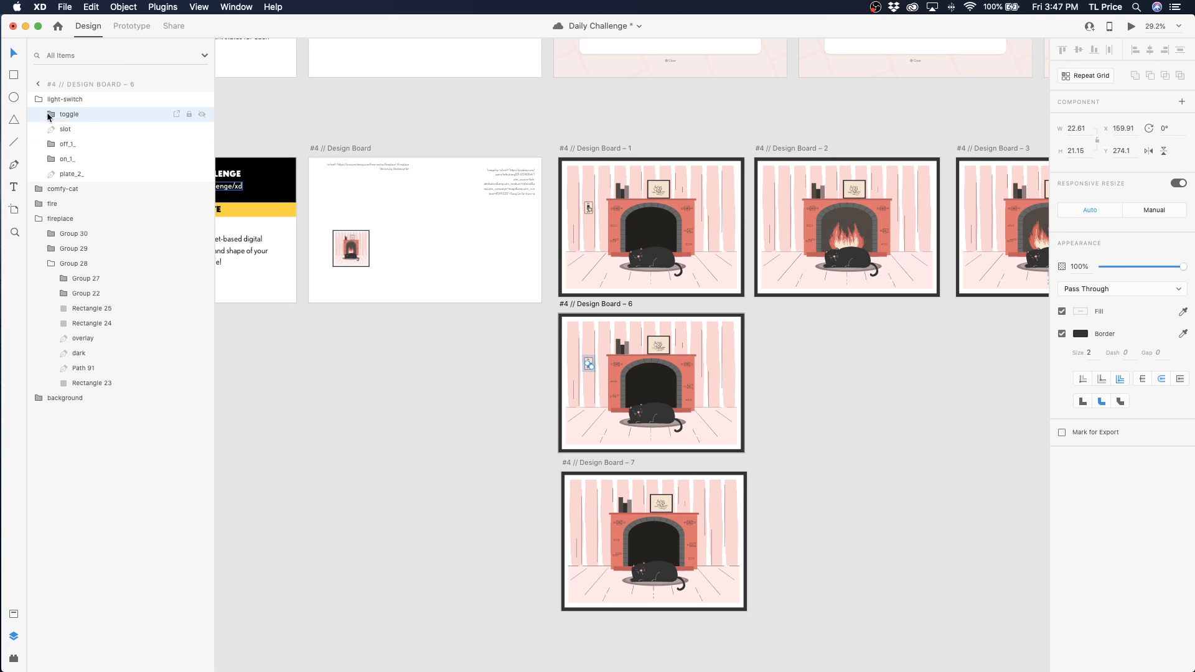
pyautogui.click(79, 129)
pyautogui.doubleClick(81, 129)
pyautogui.click(100, 129)
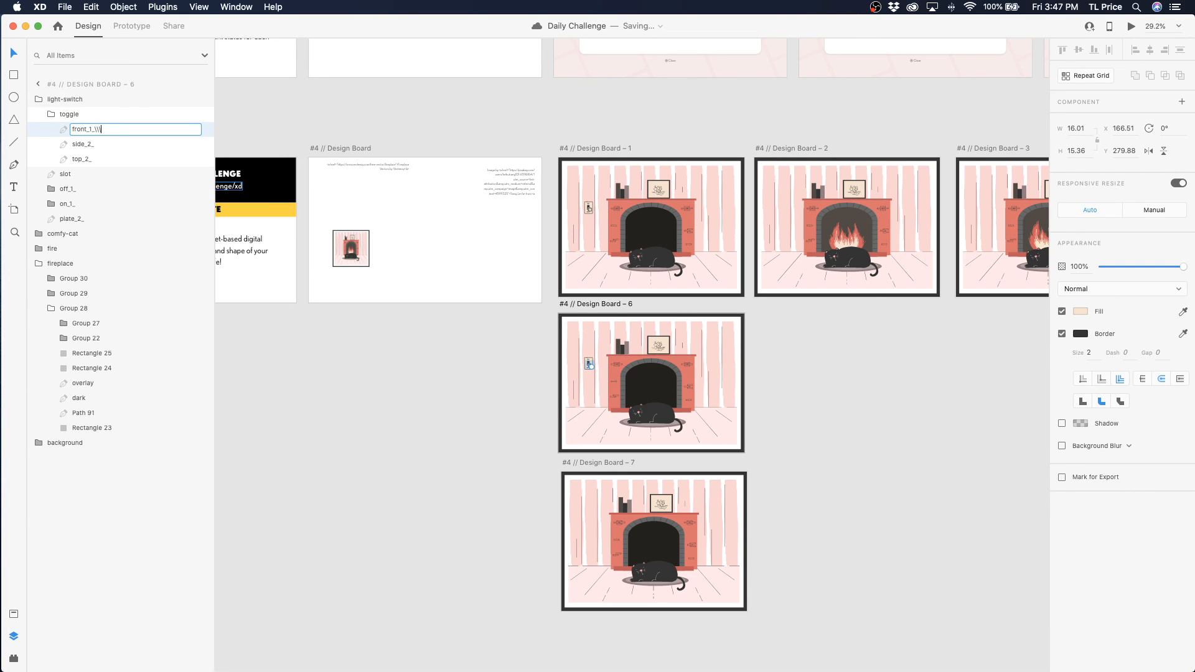
pyautogui.click(334, 283)
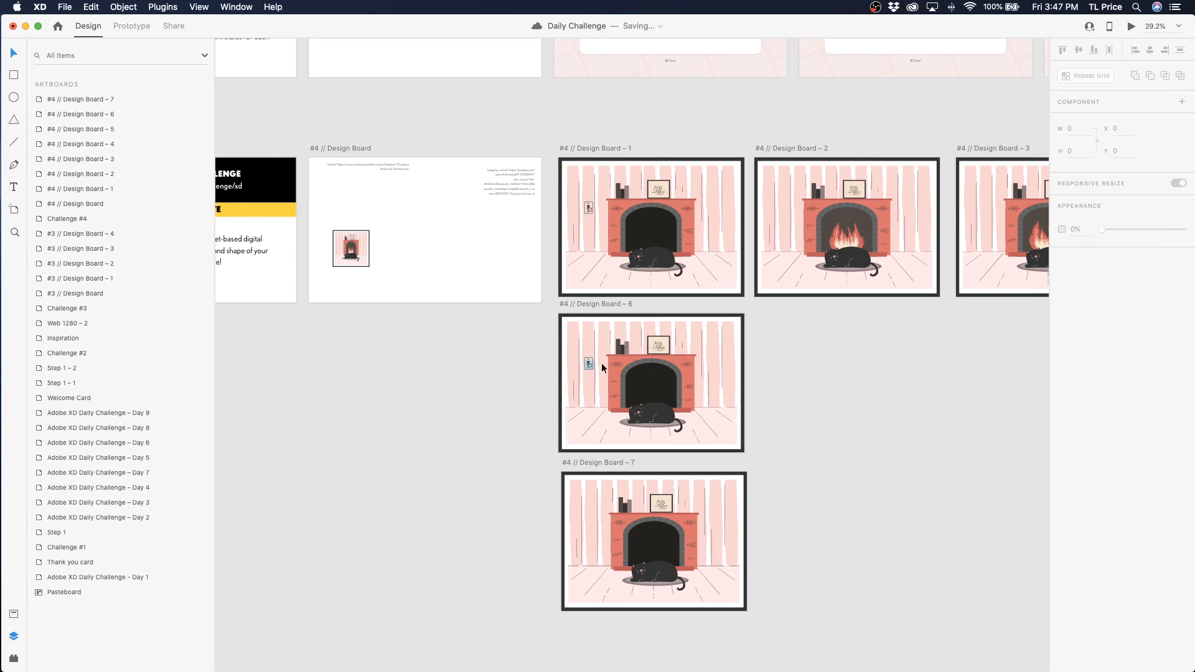
# Copy Illustrator's upper switch, with its toggle up, into XD's Design Board – 6 as a separate group outside light-switch
pyautogui.press('z')
pyautogui.moveTo(592, 344); pyautogui.dragTo(630, 430)
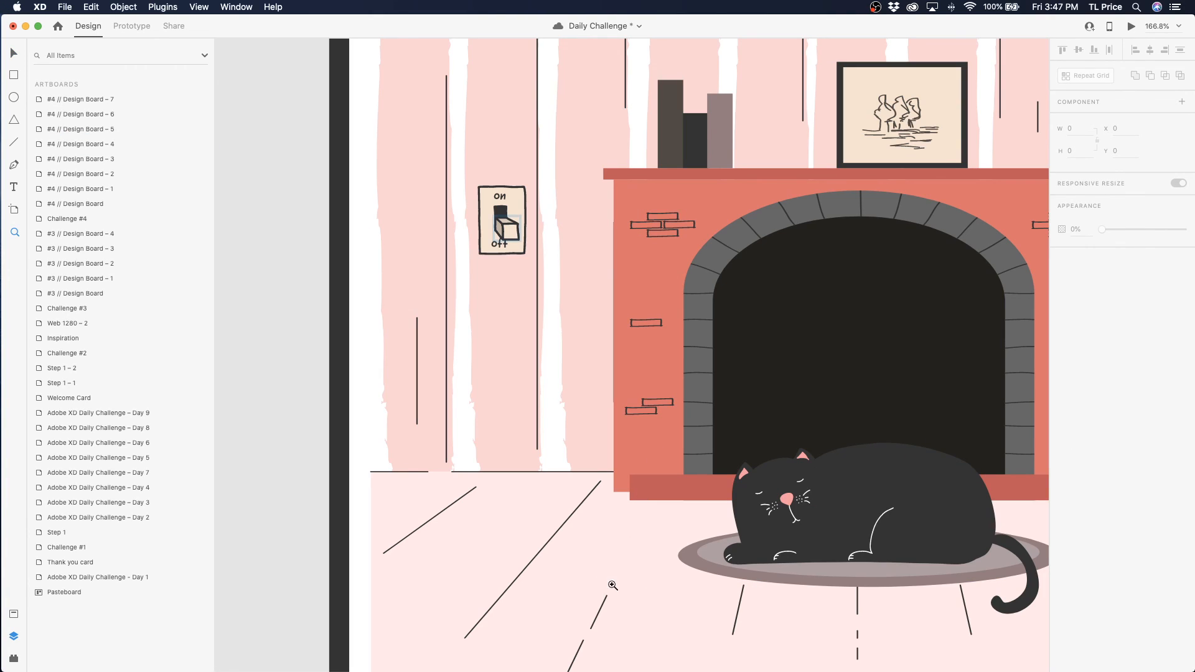
pyautogui.moveTo(626, 670)
pyautogui.click(696, 657)
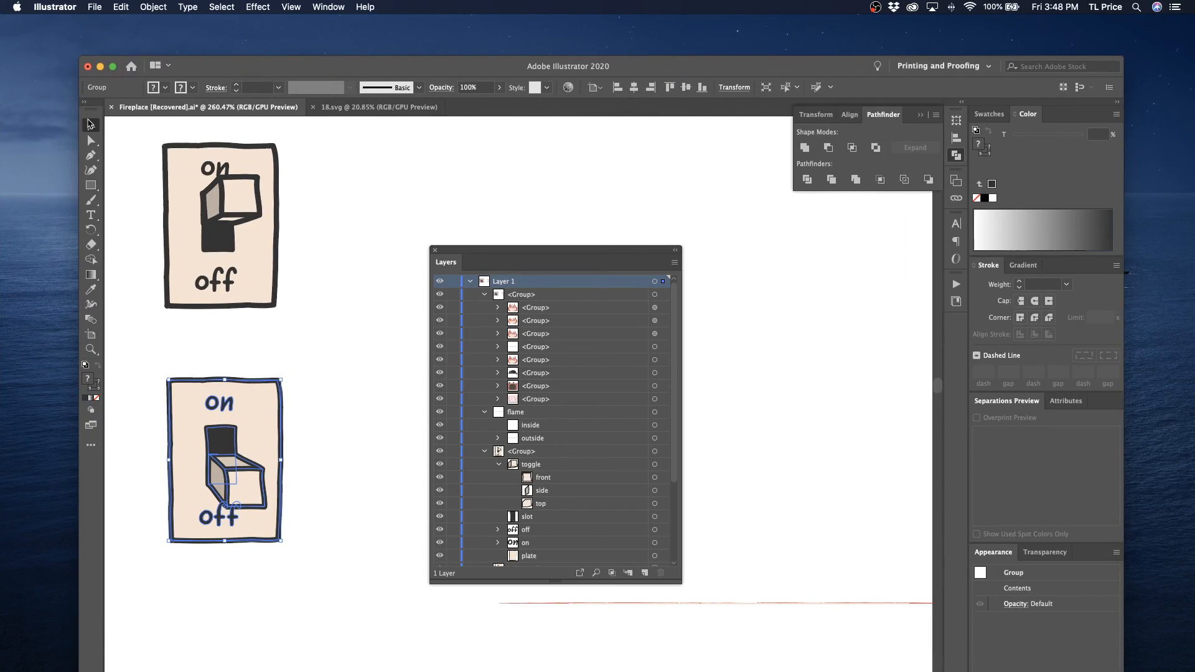
pyautogui.click(241, 184)
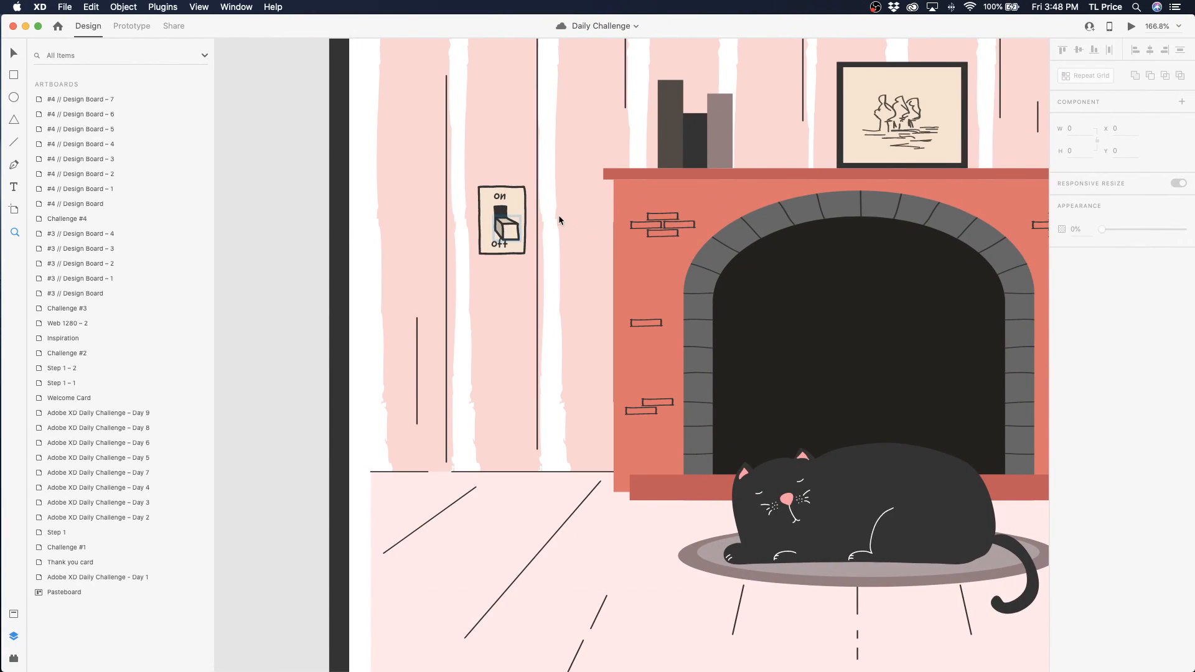
pyautogui.click(559, 221)
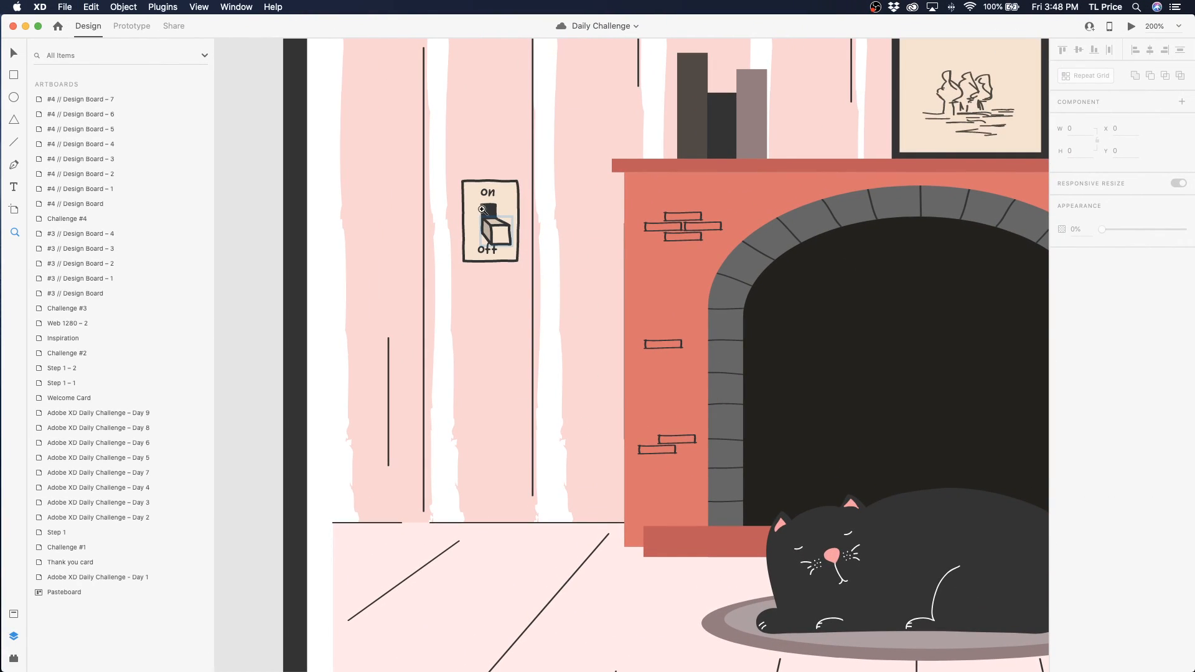
pyautogui.press('super+v')
pyautogui.press('super+z')
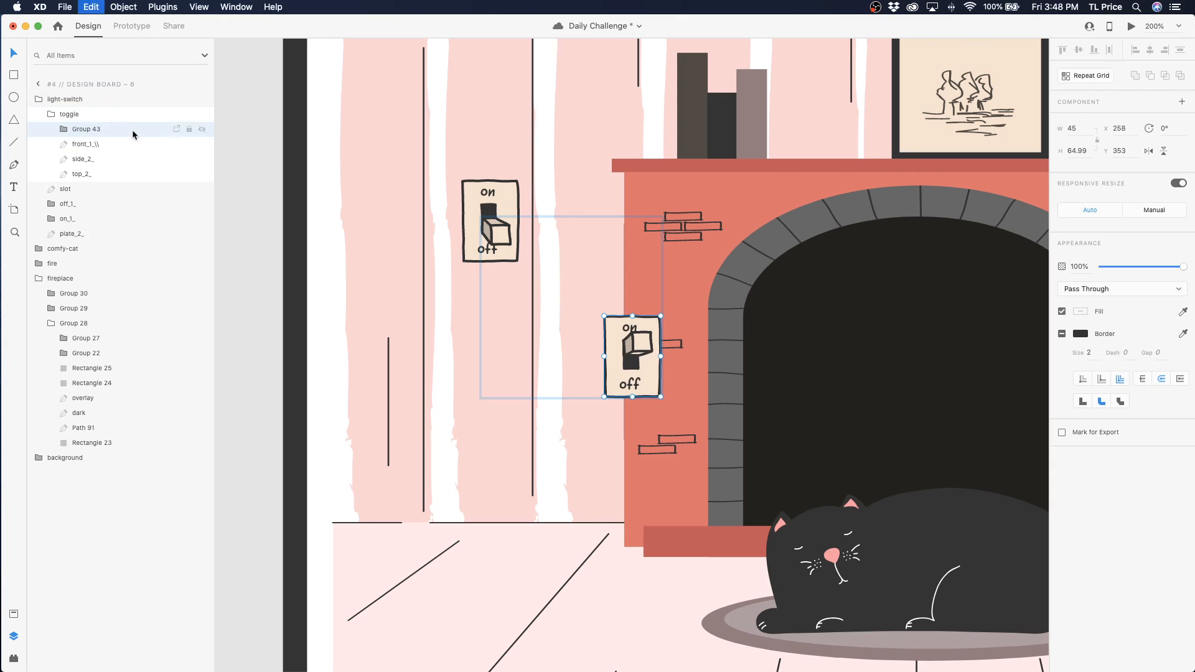
pyautogui.press('super+shift+z')
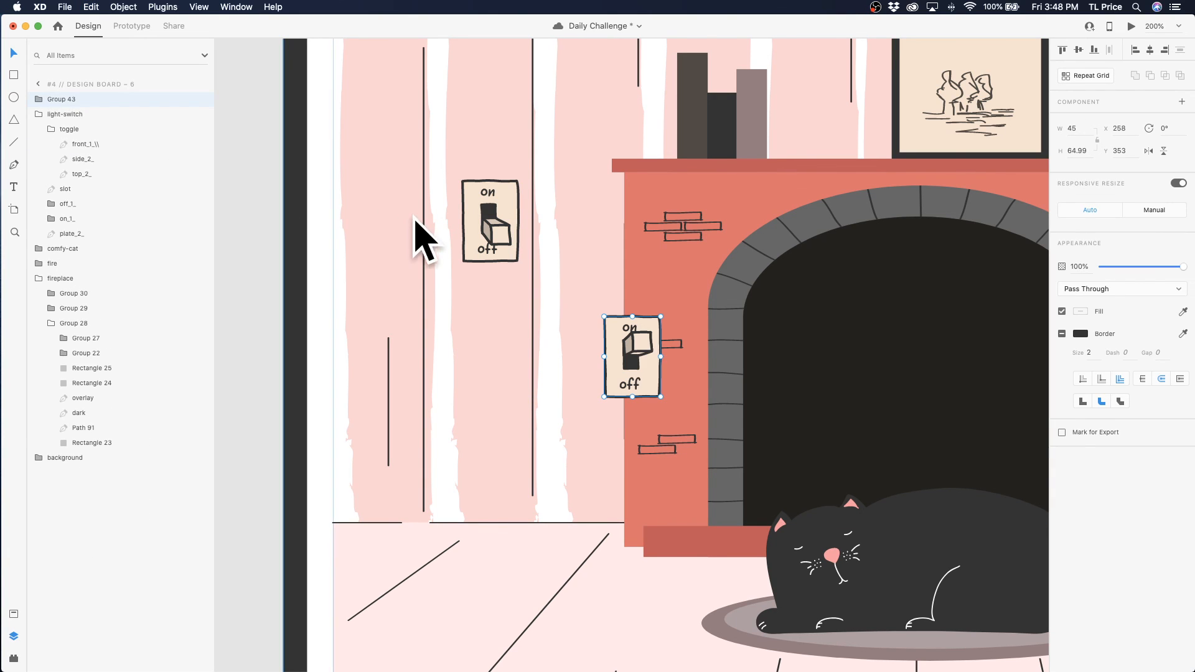
# Rename the newly pasted Group 43 as light-switch and its toggle_1_ subgroup as toggle
pyautogui.click(41, 100)
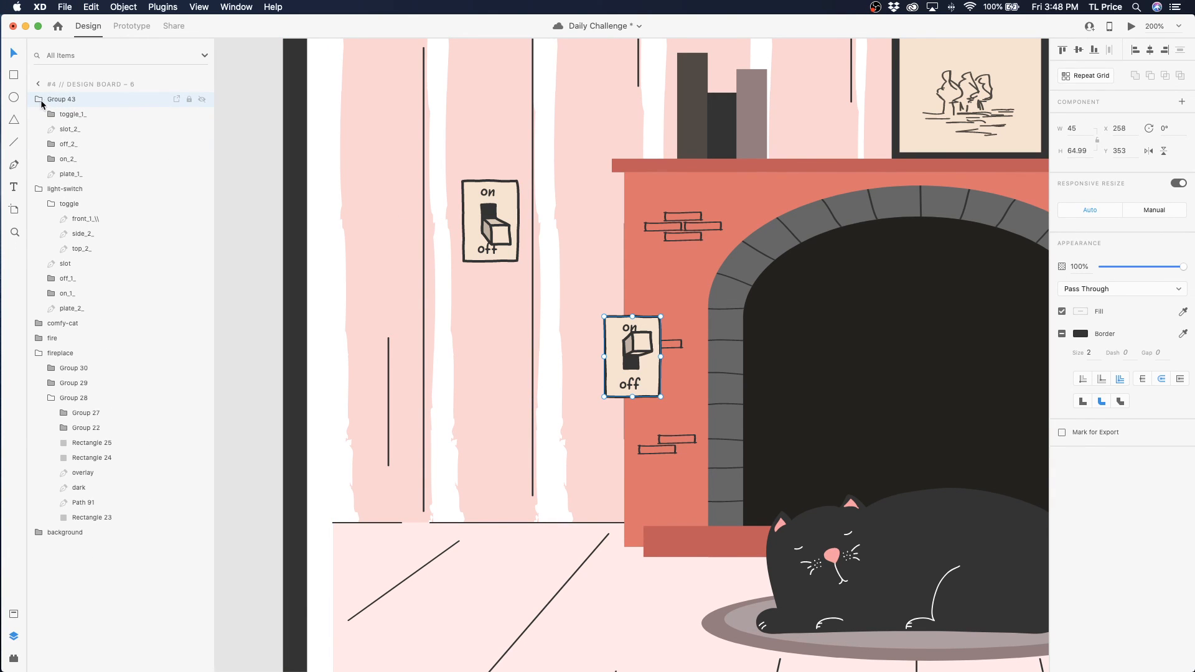
pyautogui.doubleClick(67, 101)
pyautogui.press('BackSpace')
pyautogui.write('light-switch')
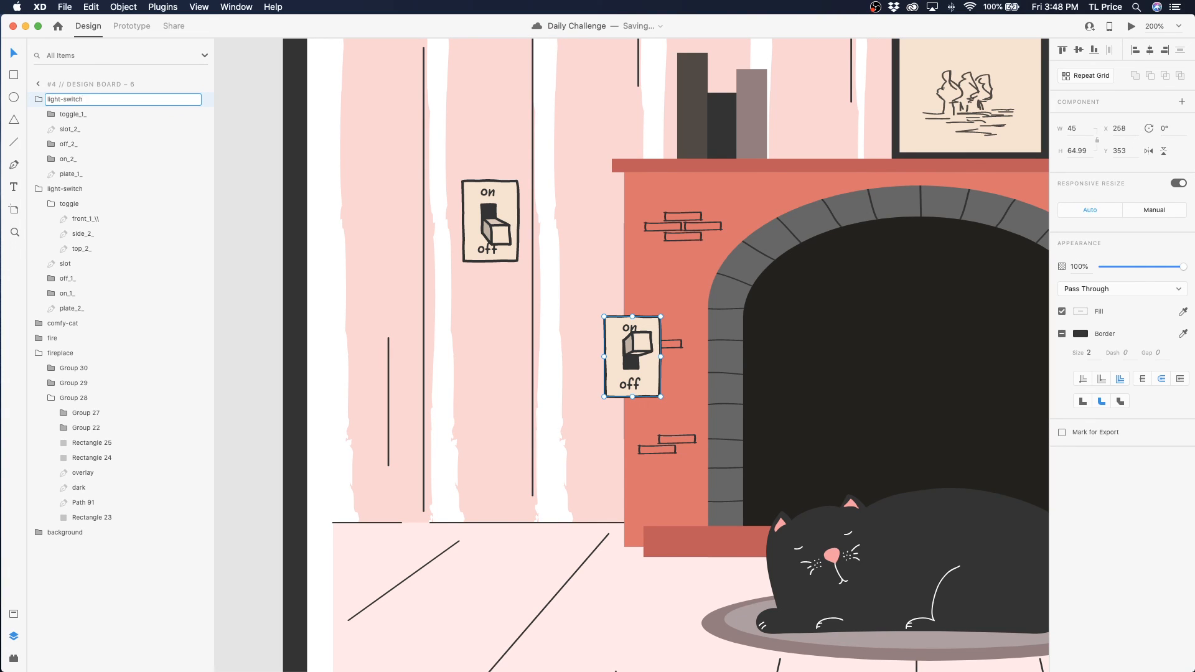
pyautogui.press('Return')
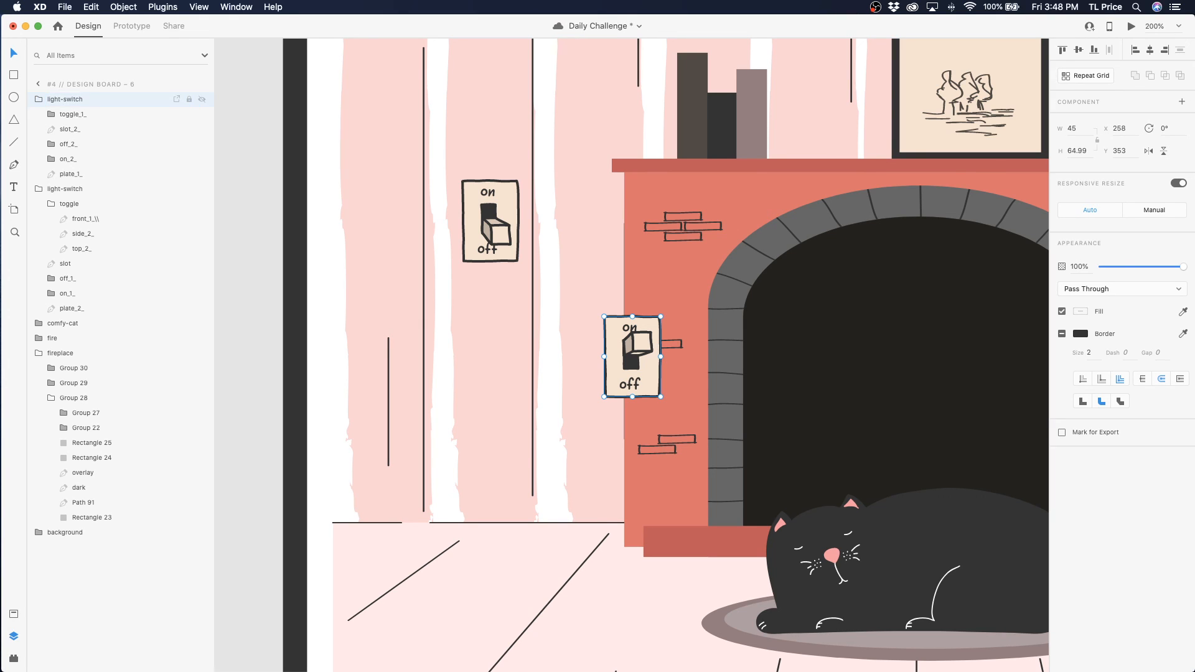
pyautogui.doubleClick(68, 115)
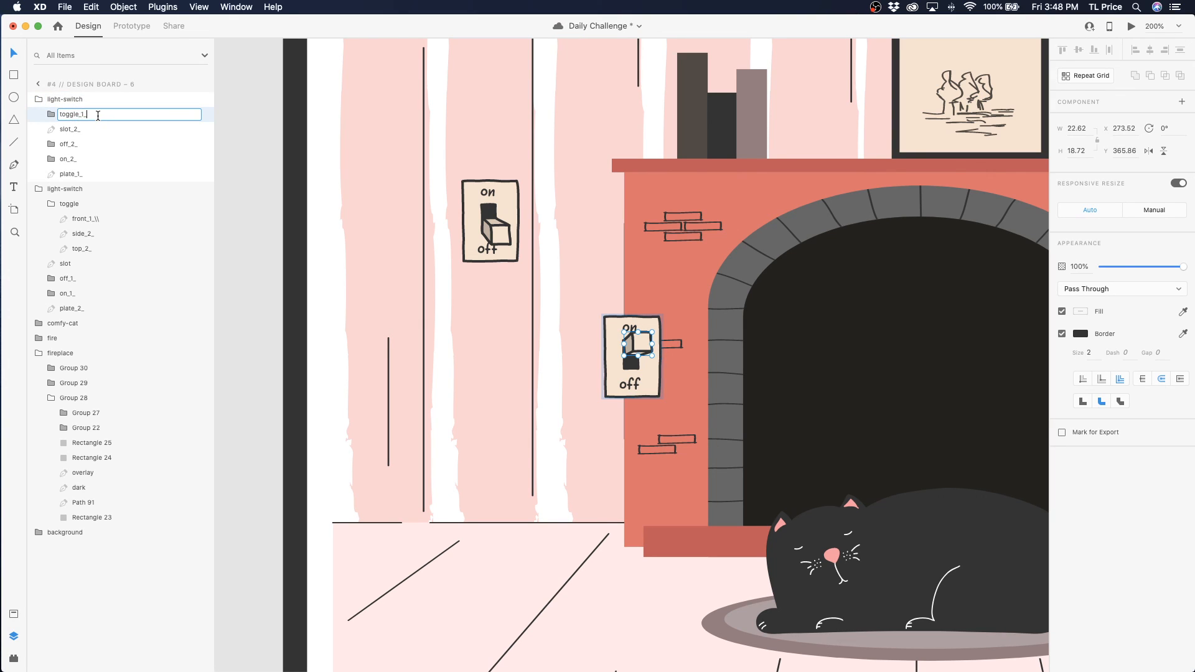
pyautogui.press('Return')
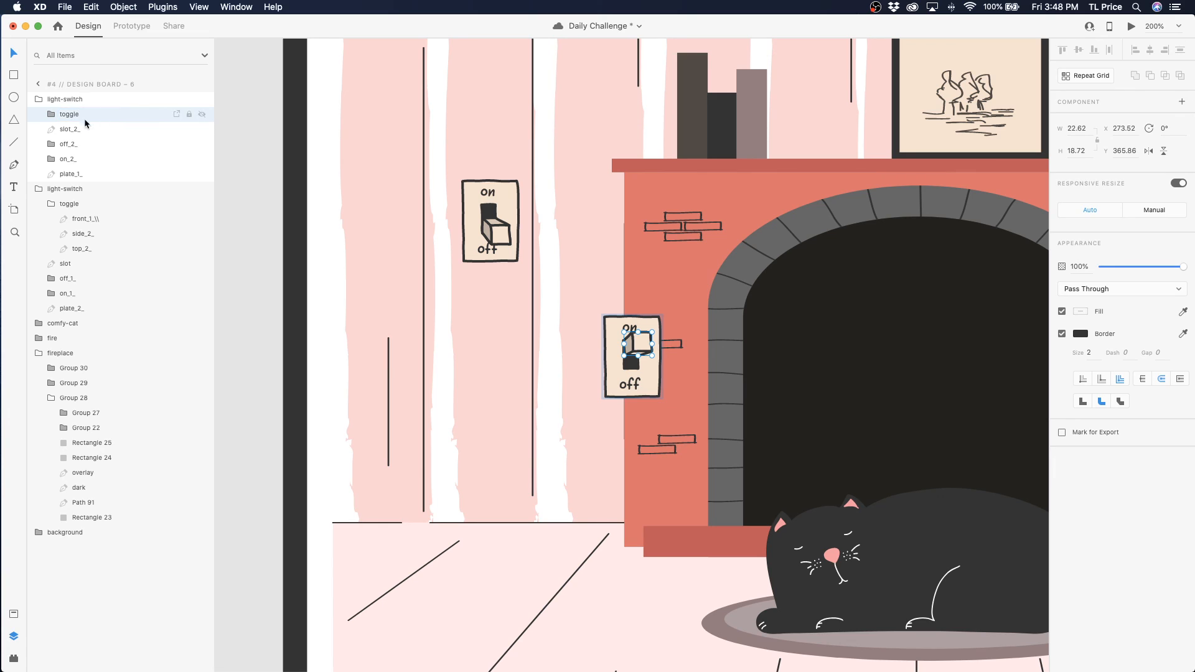
# Expand the toggle group in Design Board – 6's new light-switch and rename front_1_ and side_1_ as front and side
pyautogui.click(52, 116)
pyautogui.click(104, 131)
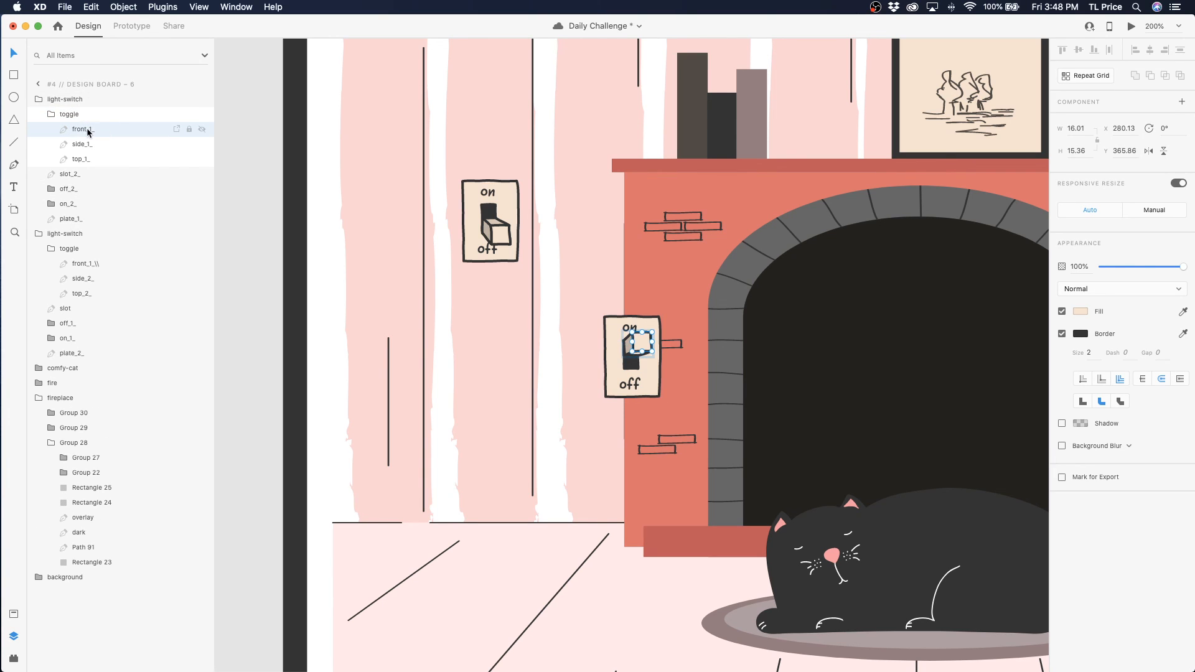
pyautogui.doubleClick(102, 129)
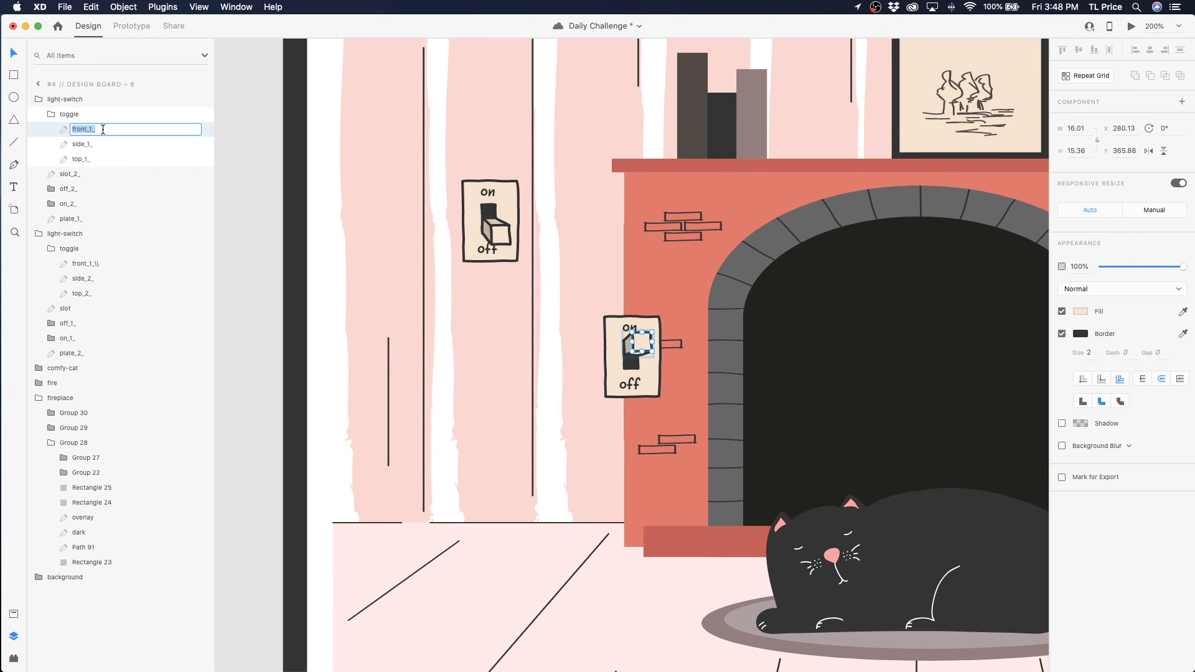
pyautogui.write('front')
pyautogui.press('Tab')
pyautogui.click(99, 144)
# Rename the top_1_ path in the same toggle group as top
pyautogui.click(73, 163)
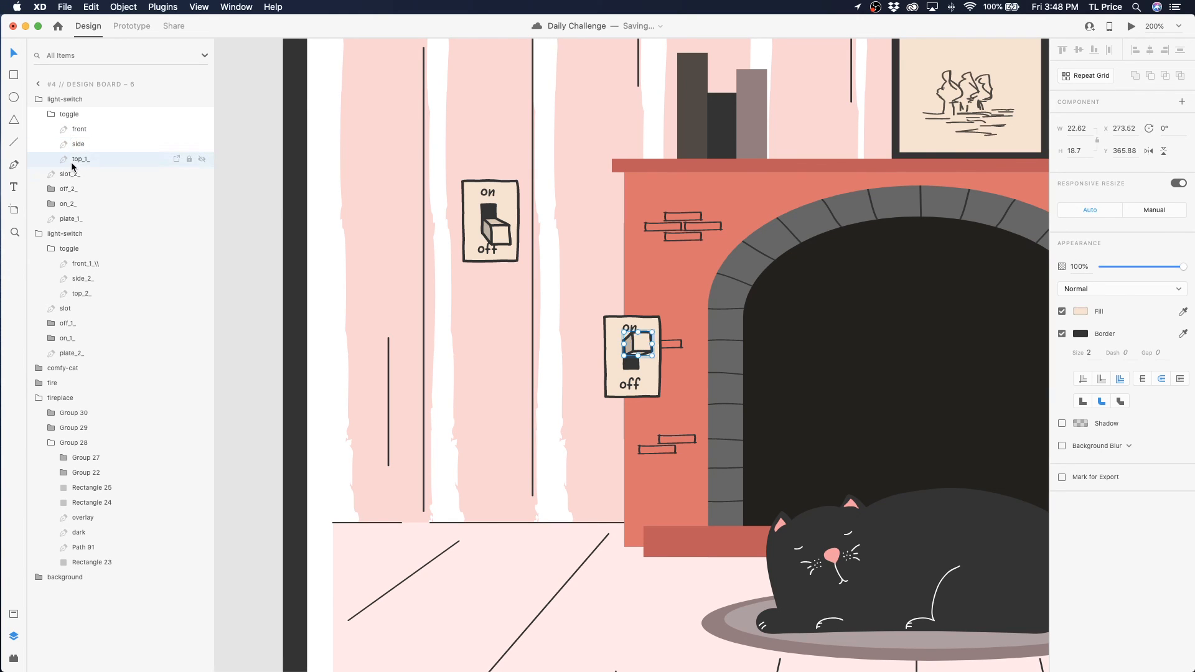
pyautogui.doubleClick(78, 160)
pyautogui.click(97, 160)
pyautogui.press('BackSpace')
pyautogui.press('BackSpace')
pyautogui.press('BackSpace')
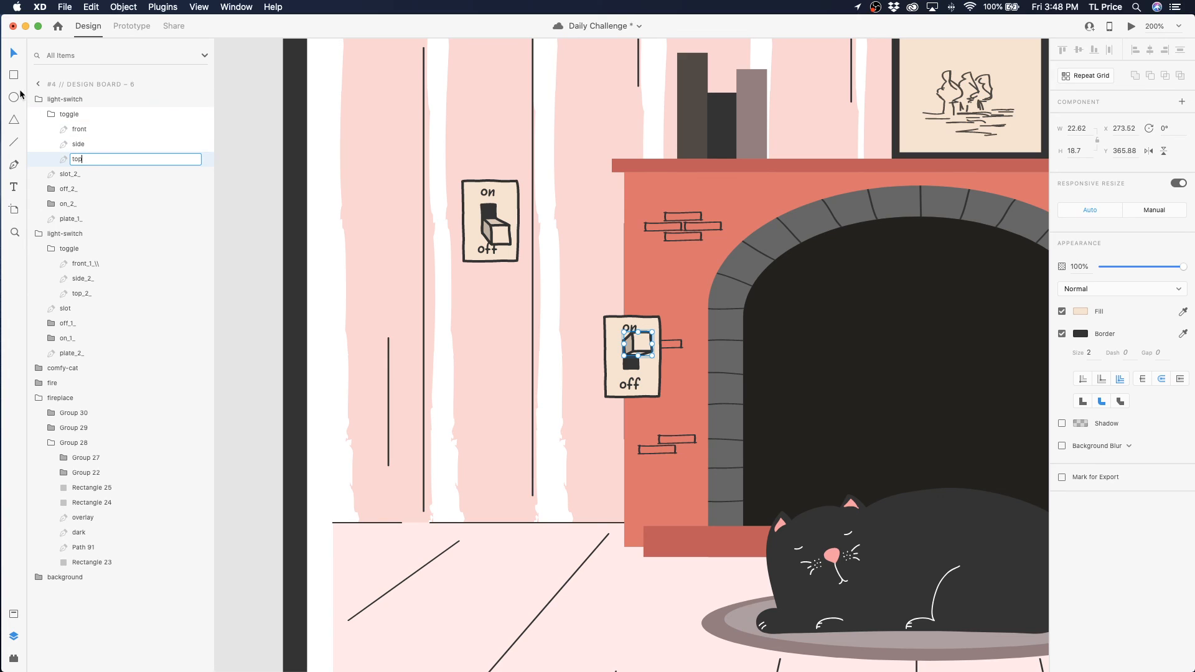
pyautogui.press('Return')
# Move the new light-switch exactly over the old one on the wall at X 144, Y 244, and delete the old light-switch group
pyautogui.moveTo(630, 381); pyautogui.dragTo(489, 246)
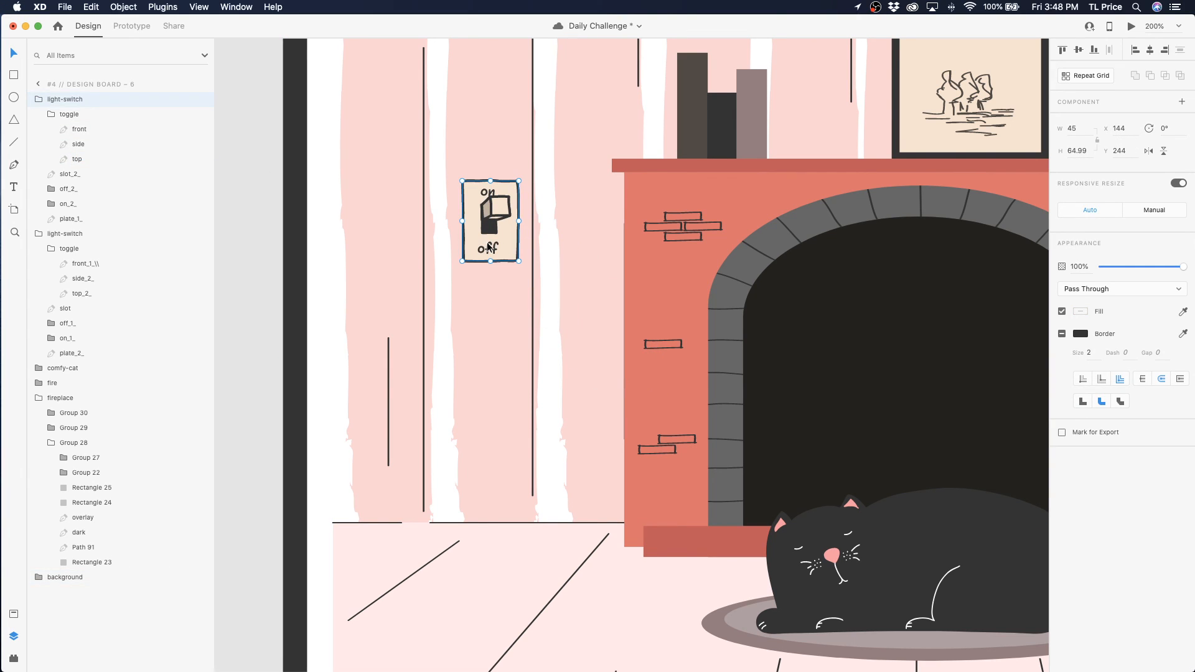
pyautogui.click(97, 236)
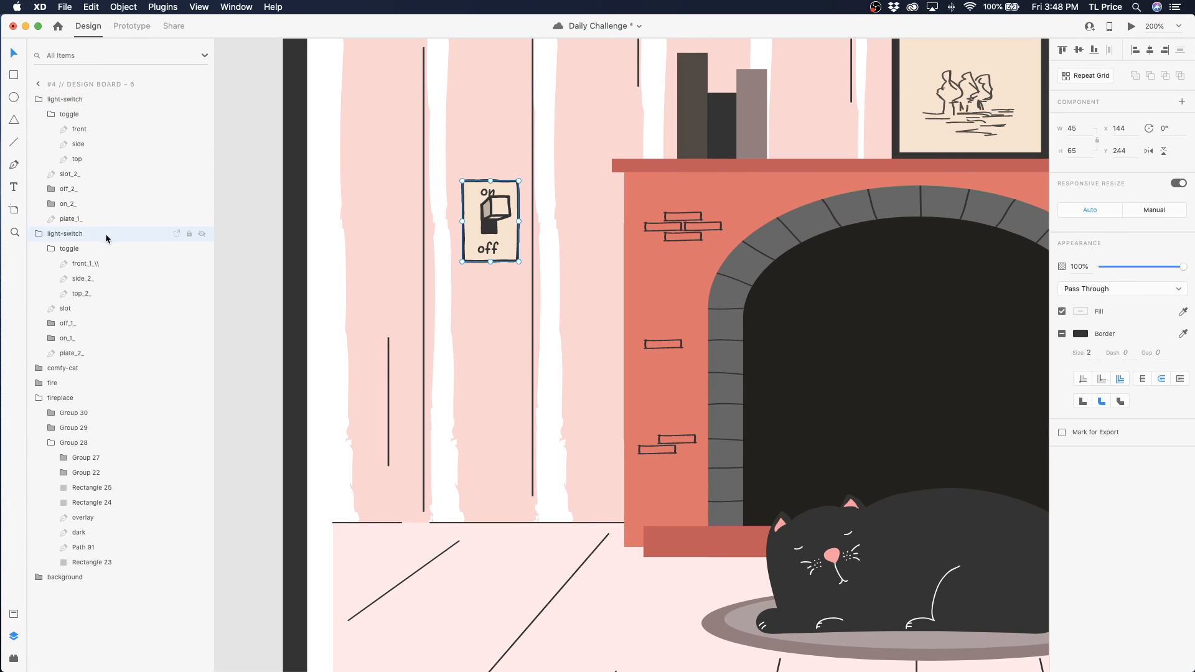
pyautogui.press('Delete')
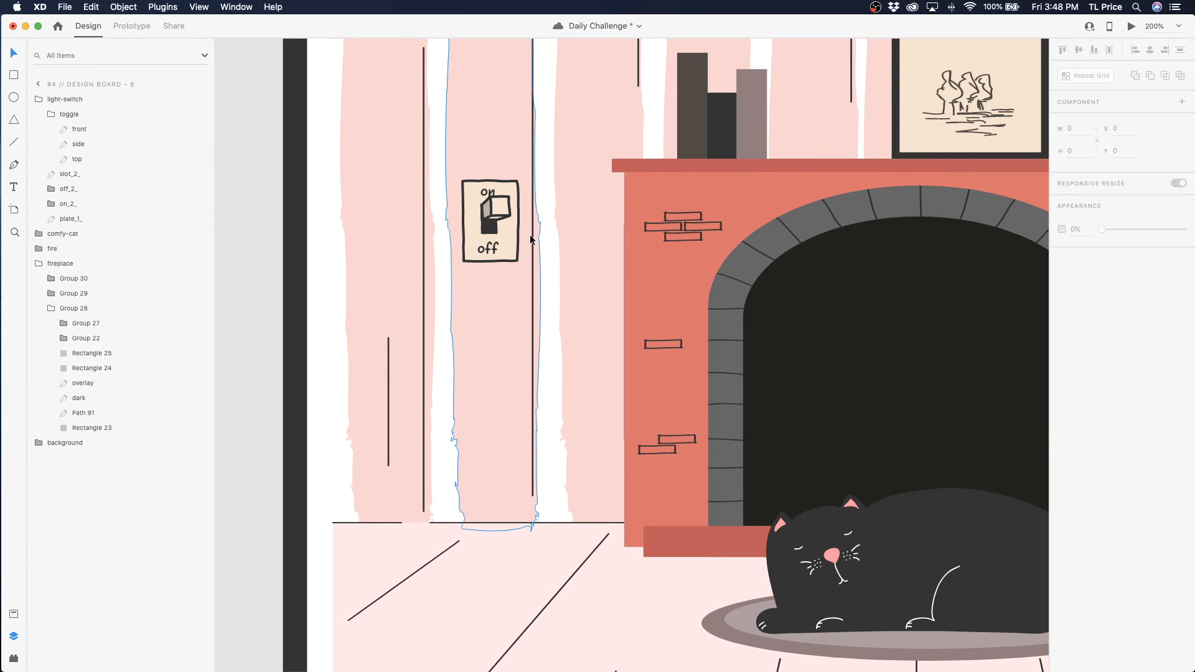
# Copy the toggle-down light switch from Design Board – 1 into Design Board – 7
pyautogui.press('super+0')
pyautogui.moveTo(601, 540); pyautogui.dragTo(671, 579)
pyautogui.press('v')
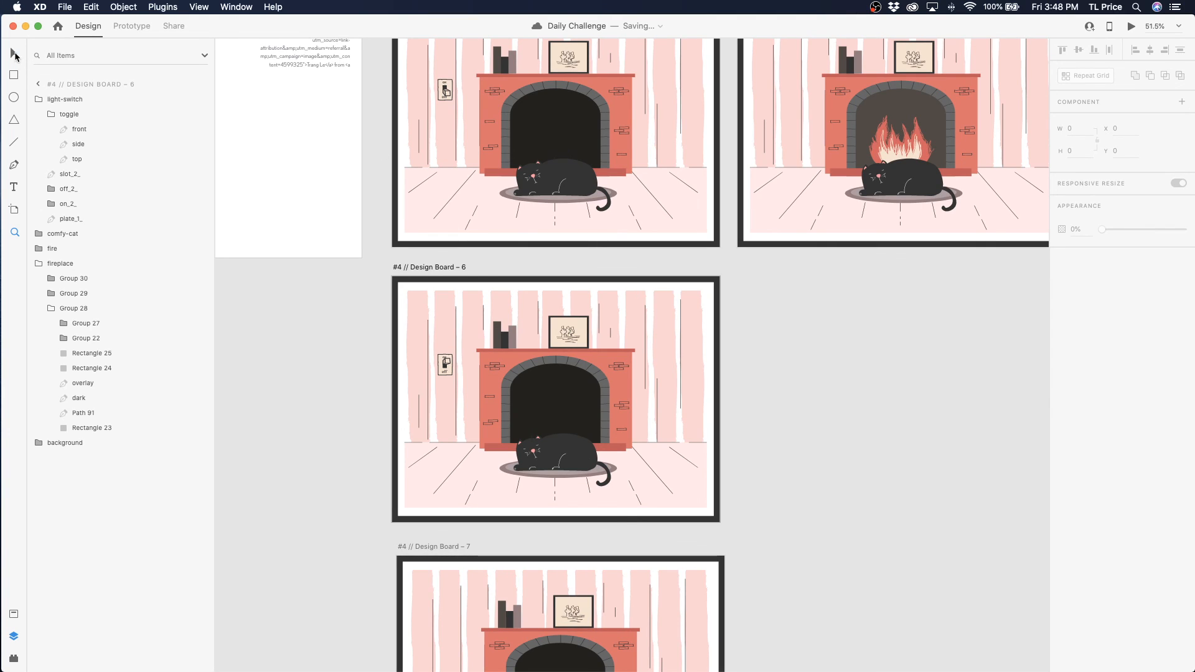
pyautogui.click(445, 366)
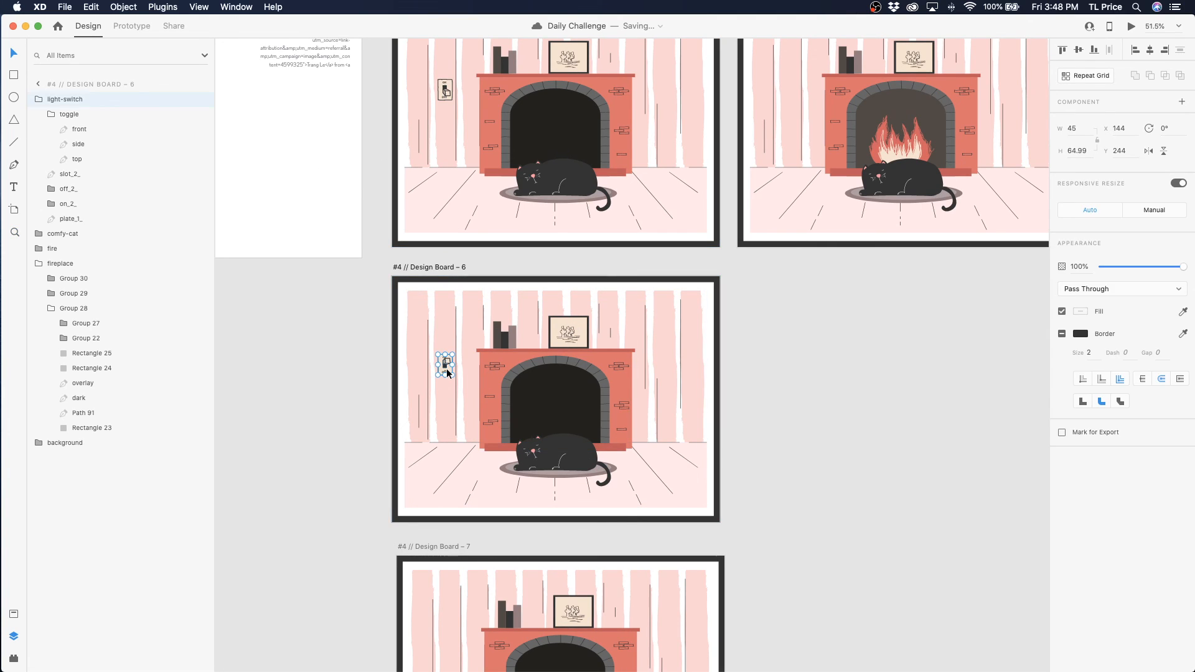
pyautogui.scroll(-5, 447, 373)
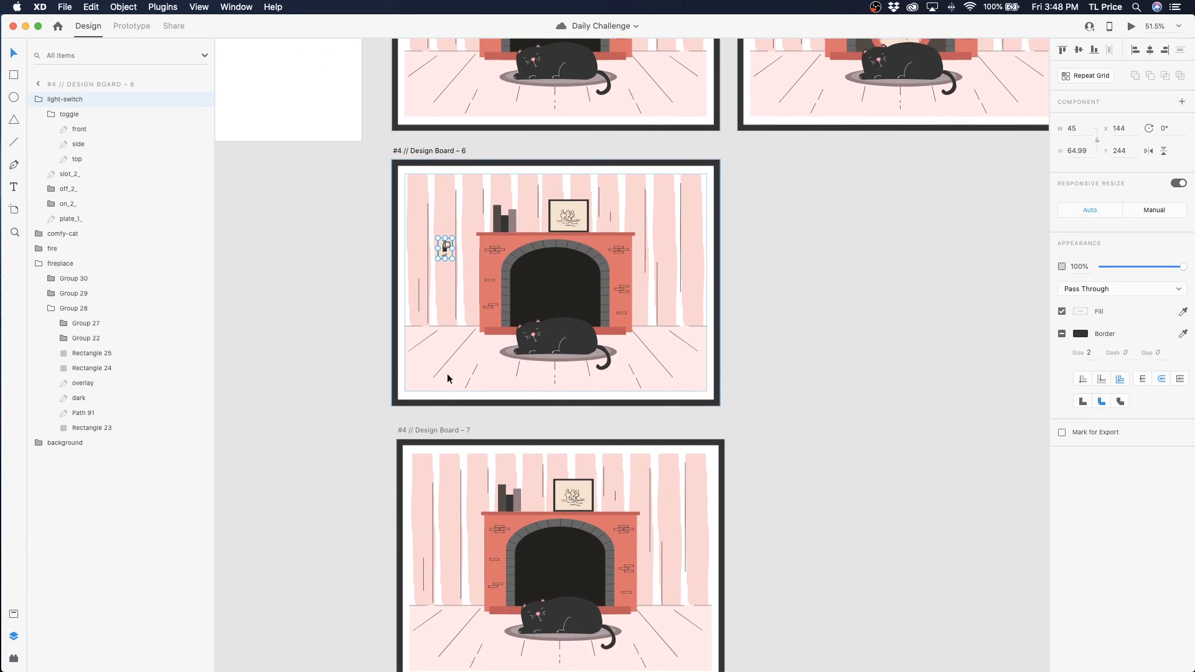
pyautogui.scroll(5, 447, 383)
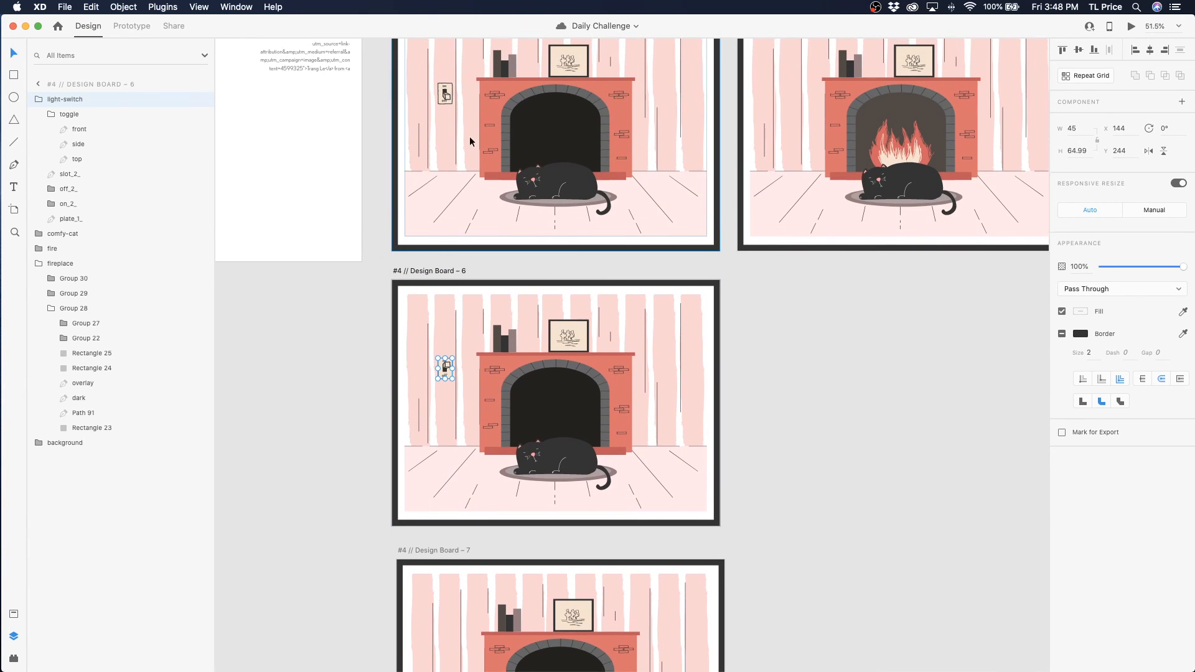
pyautogui.click(443, 101)
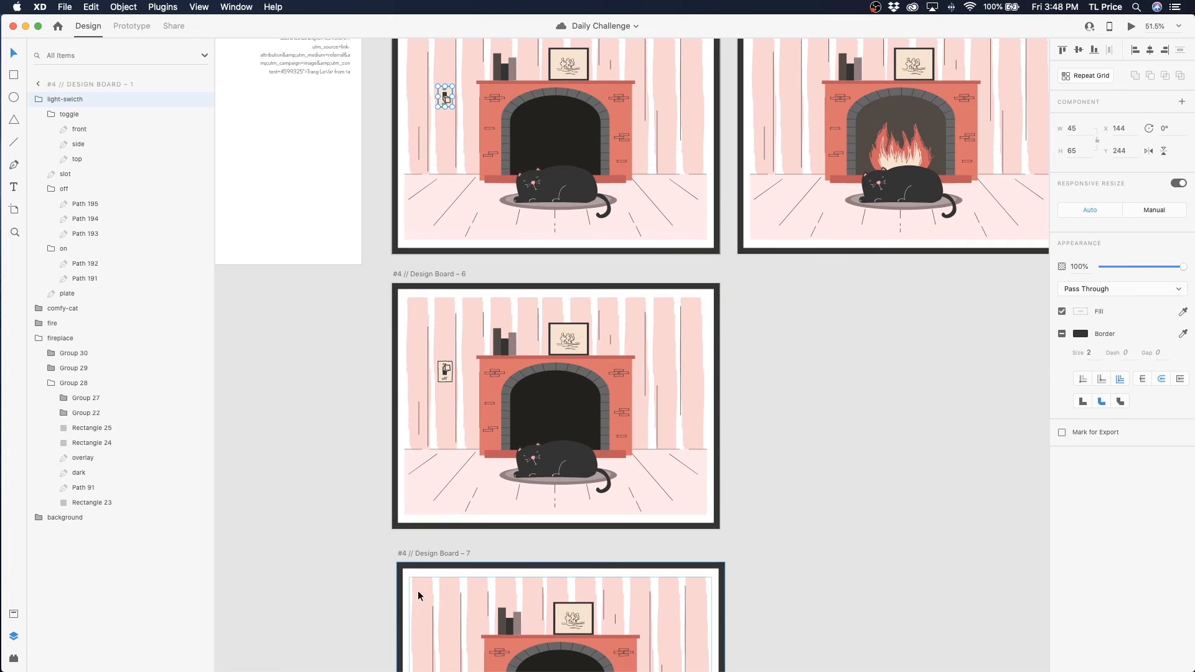
pyautogui.click(421, 554)
pyautogui.scroll(-1, 478, 572)
pyautogui.scroll(-5, 479, 571)
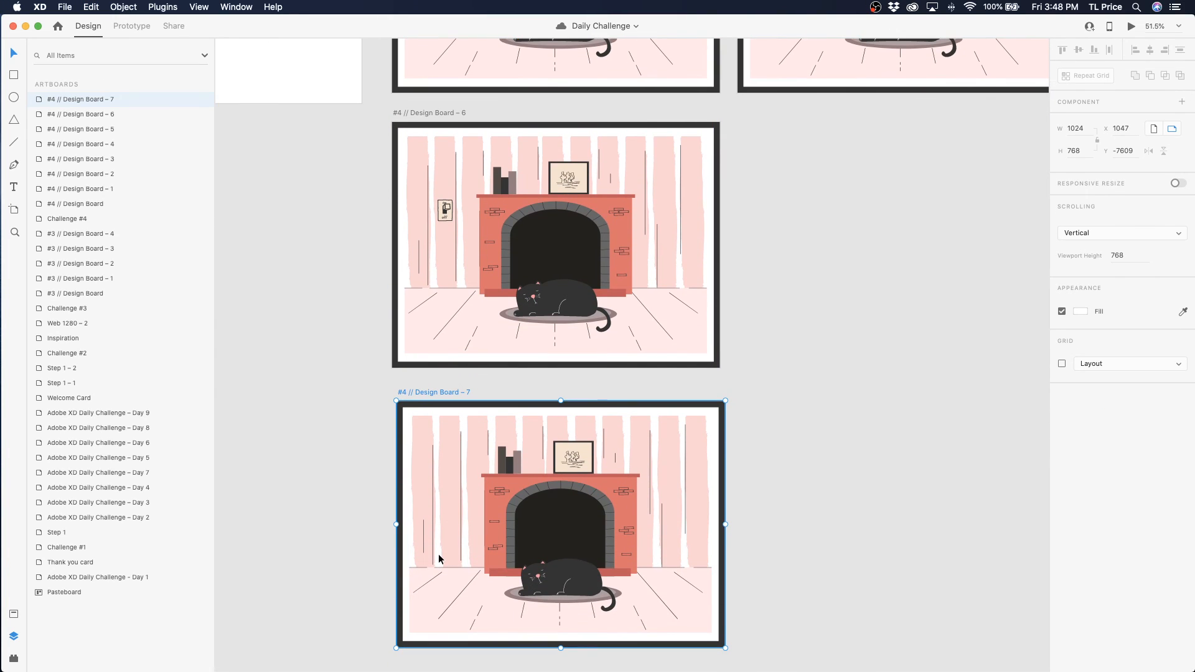
pyautogui.press('super+v')
pyautogui.scroll(-1, 505, 368)
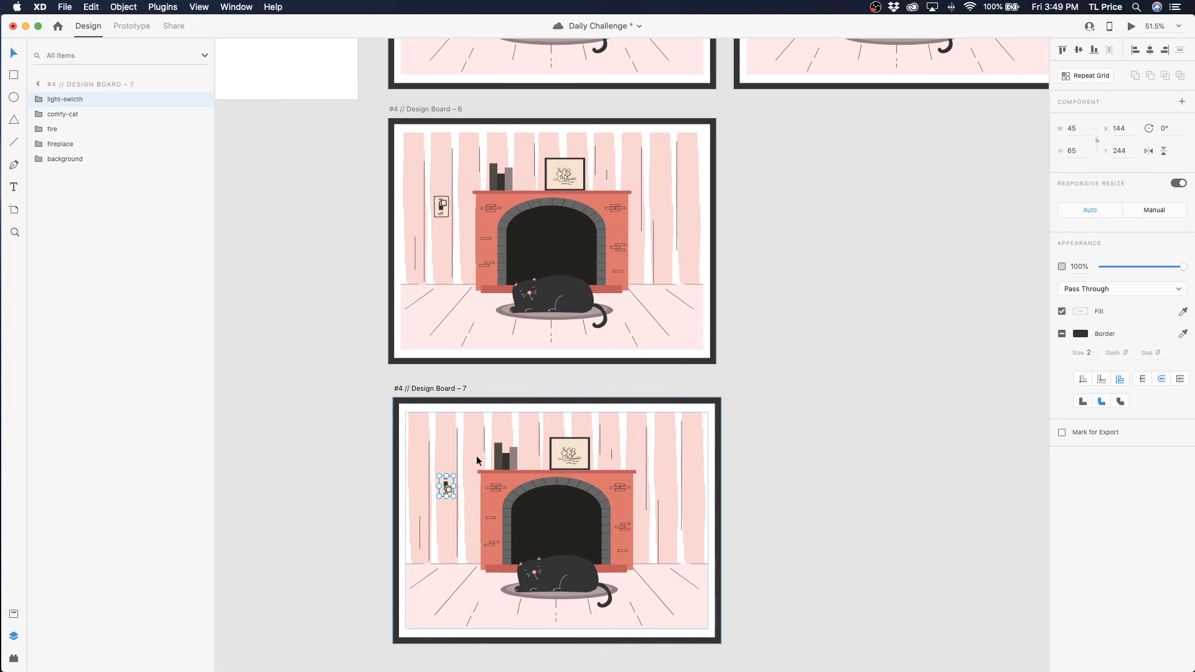
# Switch to Prototype mode and check the interaction settings of Design Board – 7 and Design Board – 6
pyautogui.scroll(3, 477, 460)
pyautogui.click(418, 473)
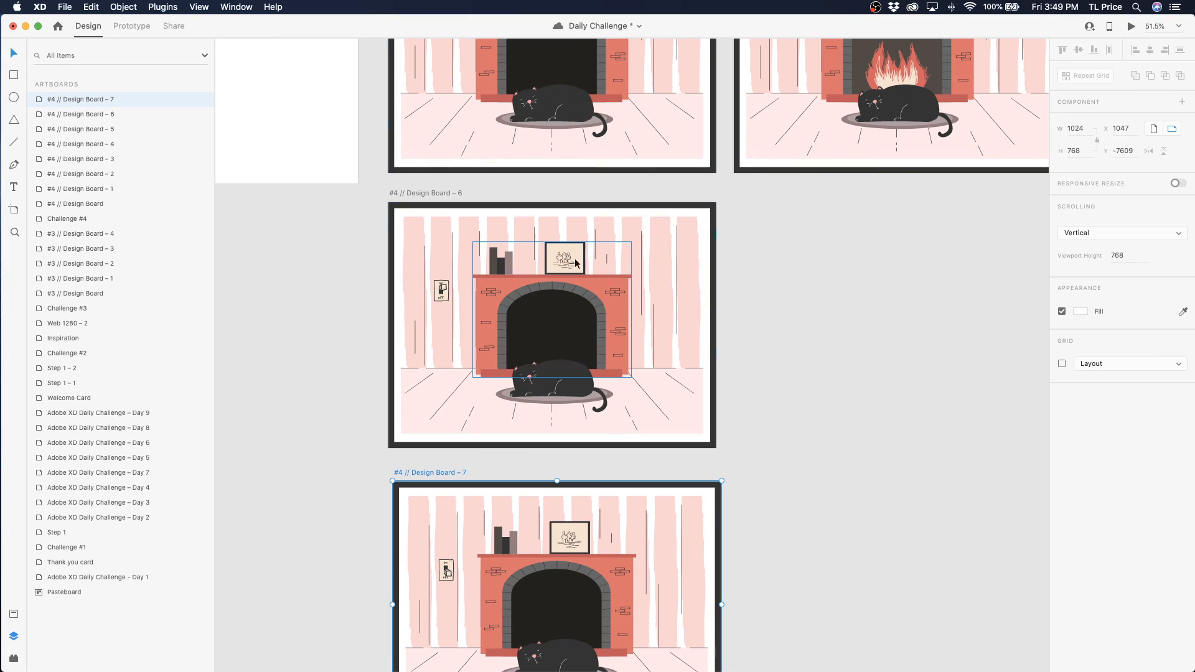
pyautogui.click(131, 26)
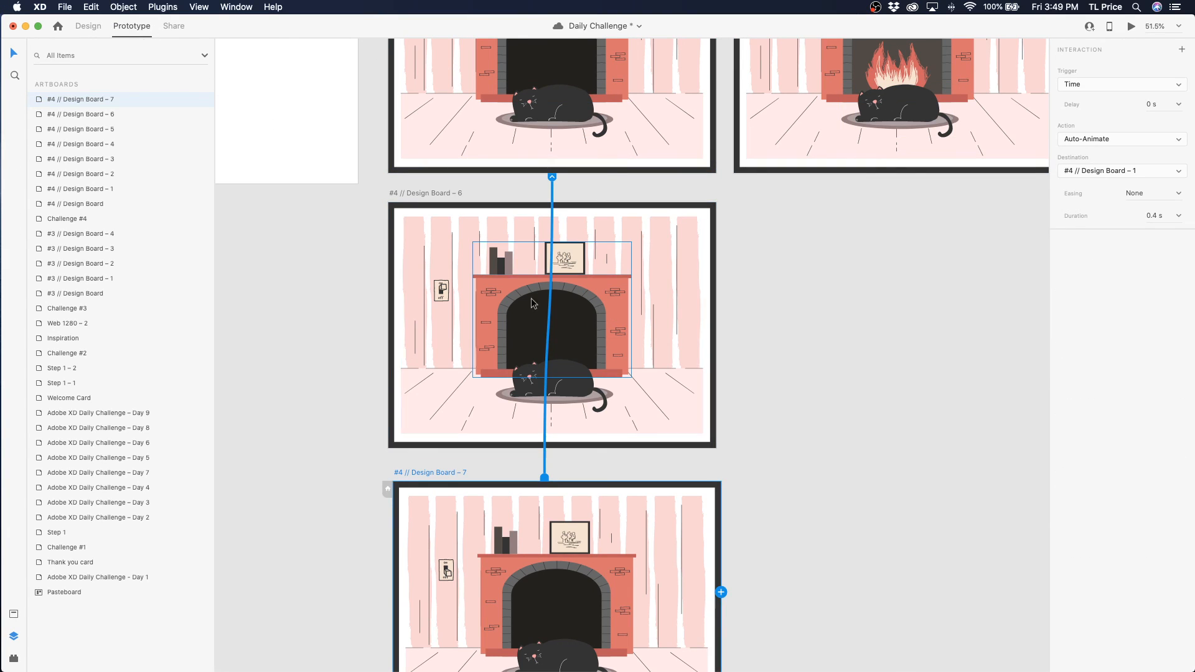
pyautogui.click(427, 194)
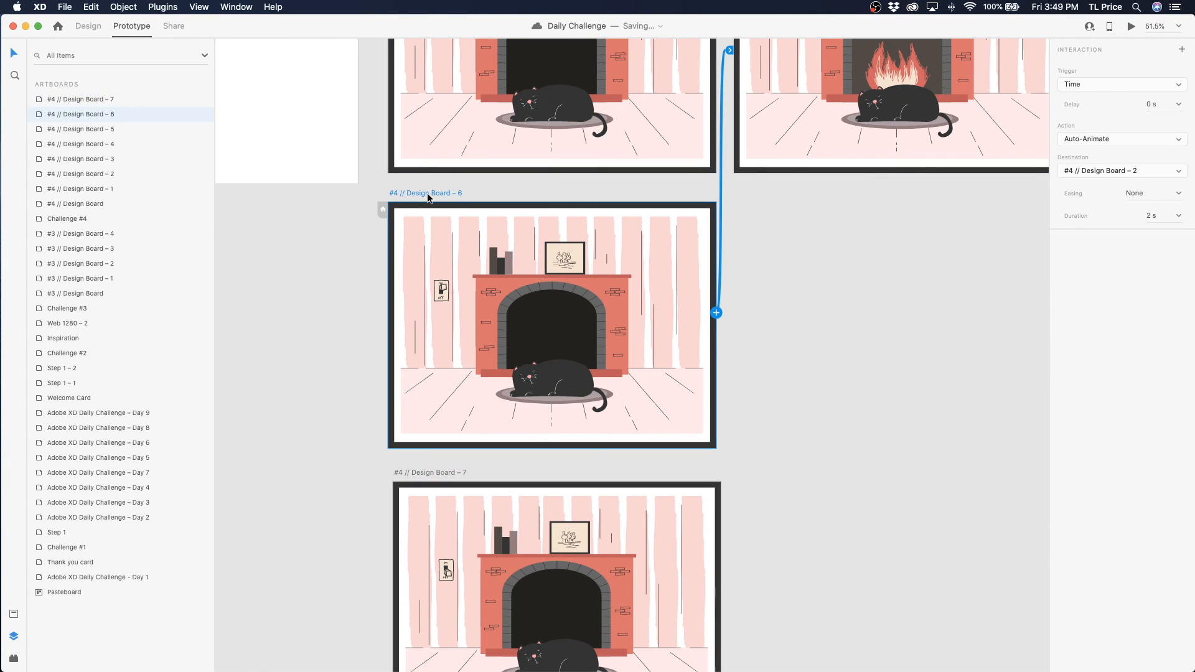
# Copy the toggle-up light-switch from Design Board – 6 into Design Board – 2
pyautogui.scroll(5, 436, 187)
pyautogui.click(444, 159)
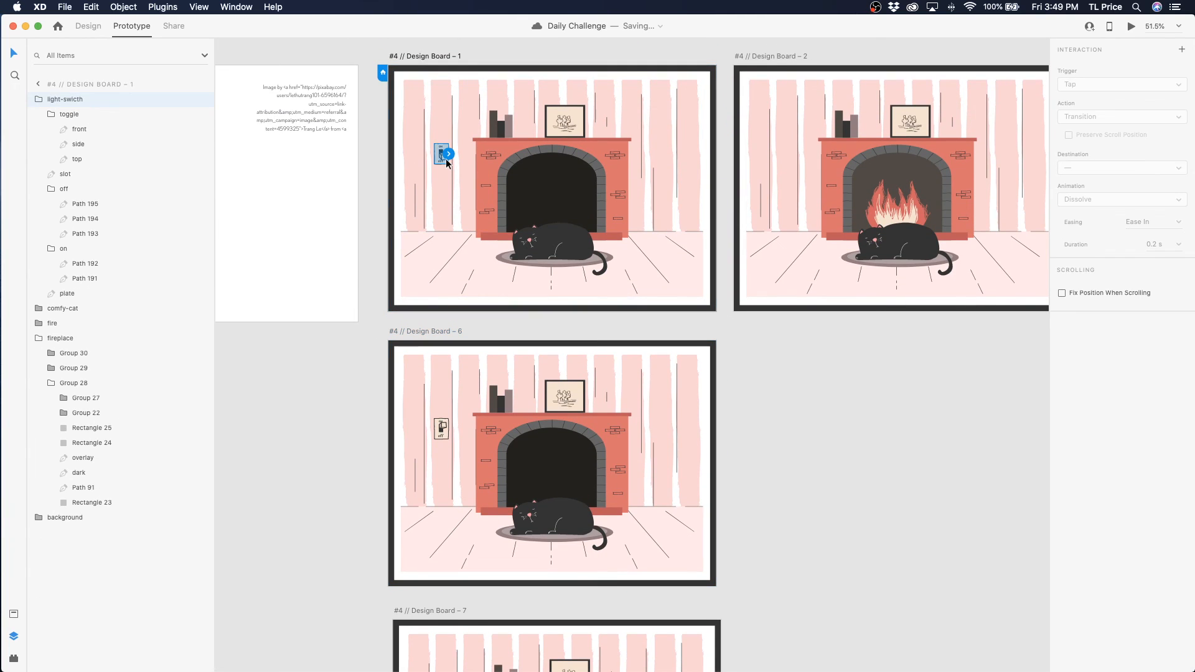
pyautogui.click(441, 432)
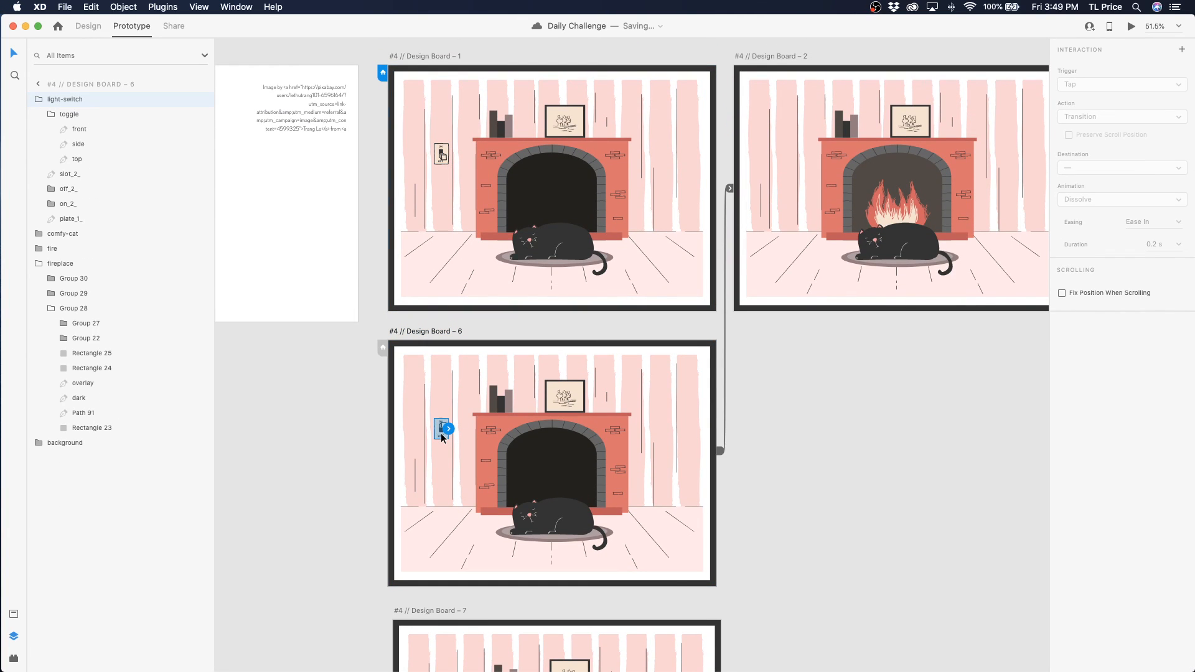
pyautogui.press('super+c')
pyautogui.click(775, 55)
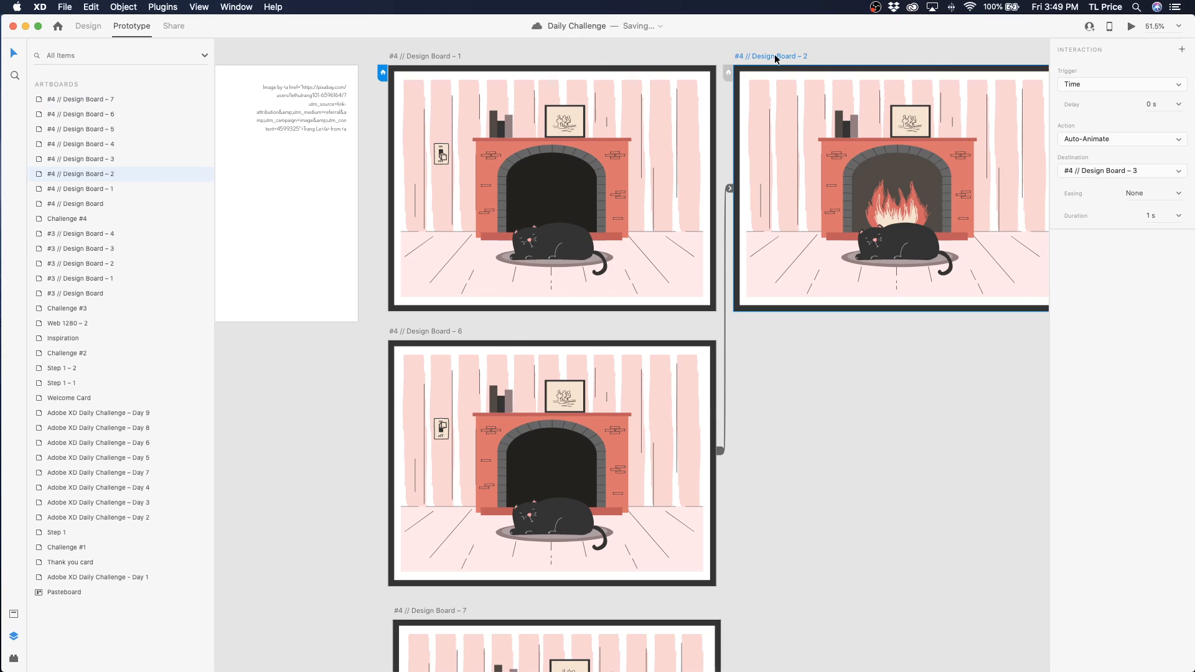
pyautogui.press('super+v')
# Link Design Board – 2's light-switch to Design Board – 7 with a Tap Auto-Animate, easing None and 1 s duration, and save
pyautogui.moveTo(794, 153); pyautogui.dragTo(674, 656)
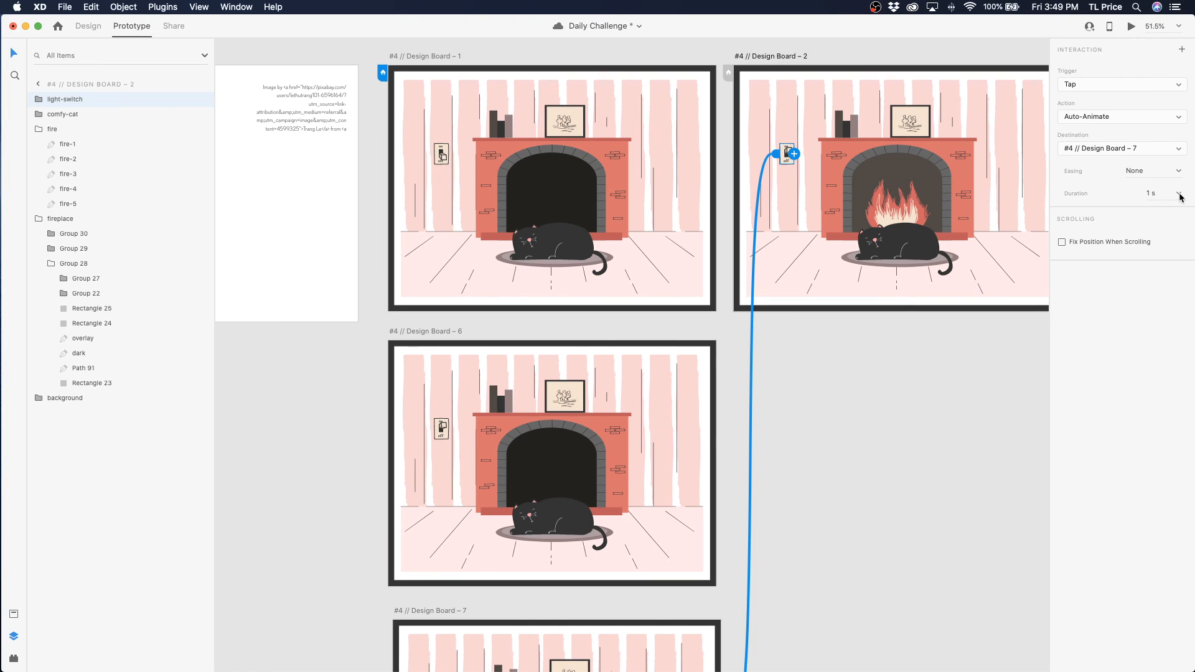
pyautogui.press('cmd+s')
pyautogui.scroll(-5, 817, 166)
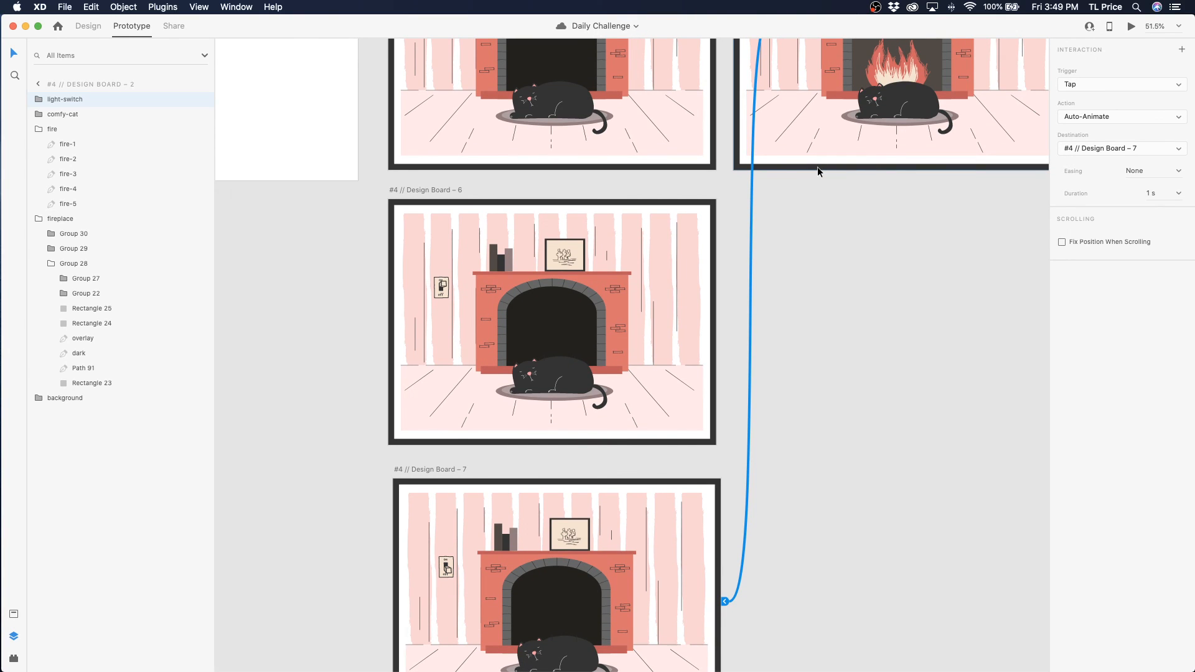
pyautogui.scroll(2, 816, 166)
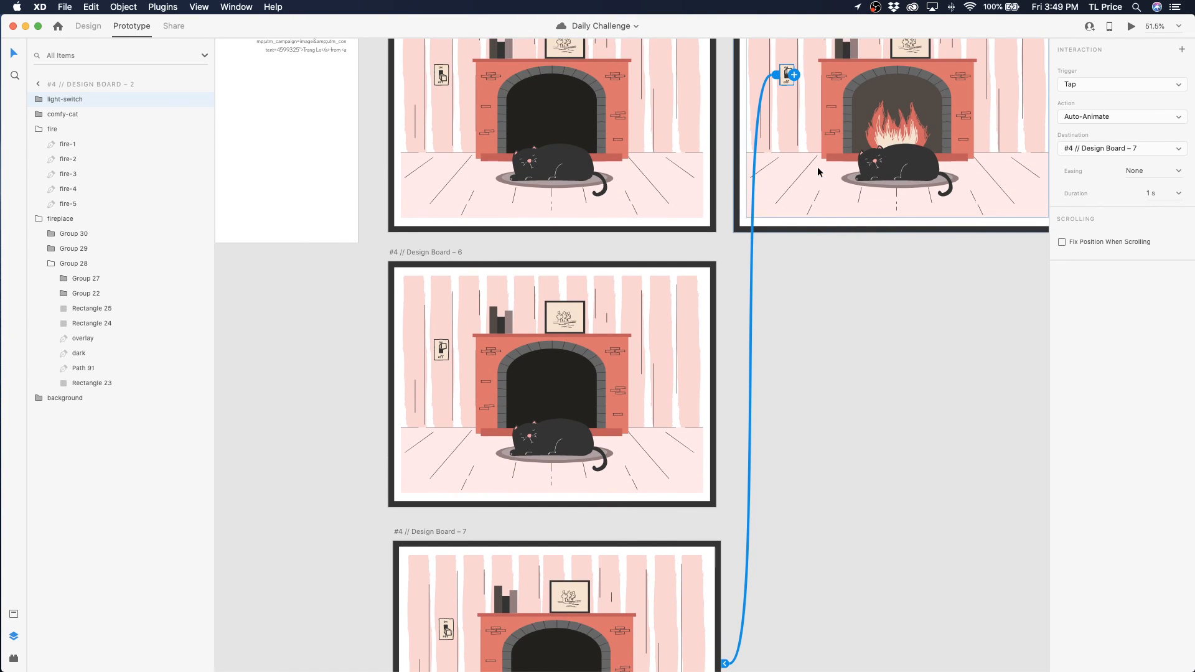
pyautogui.scroll(-2, 818, 168)
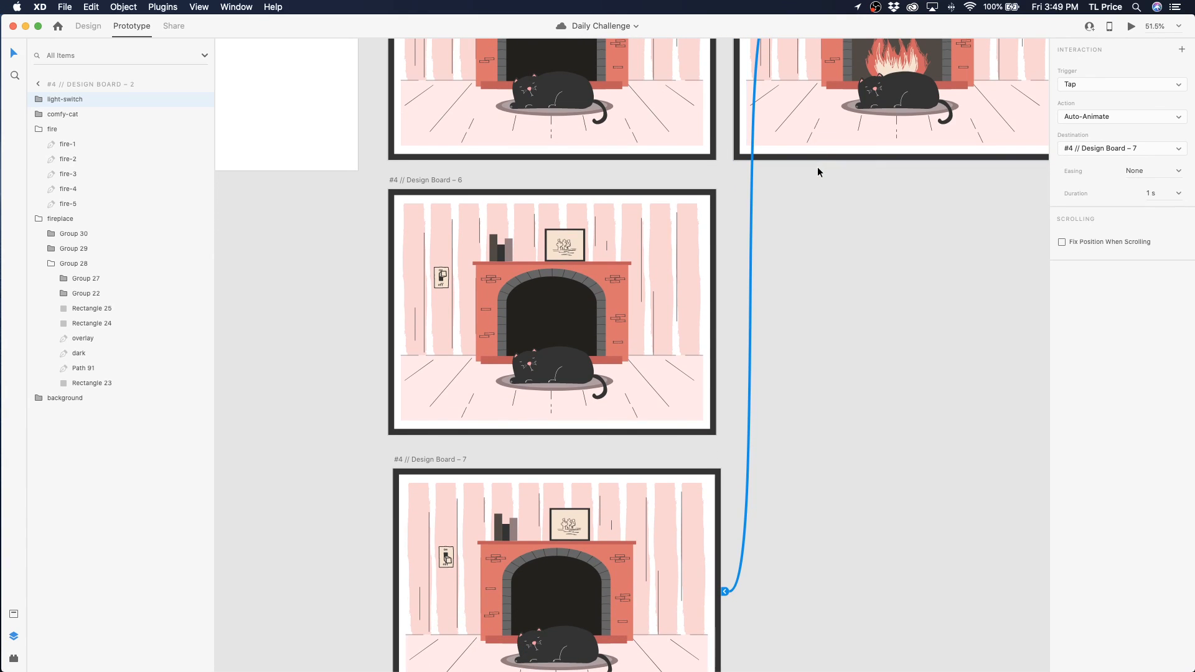
# Link Design Board – 1's light switch to Design Board – 6 with a Tap Auto-Animate, easing None and 1 s duration
pyautogui.scroll(4, 817, 171)
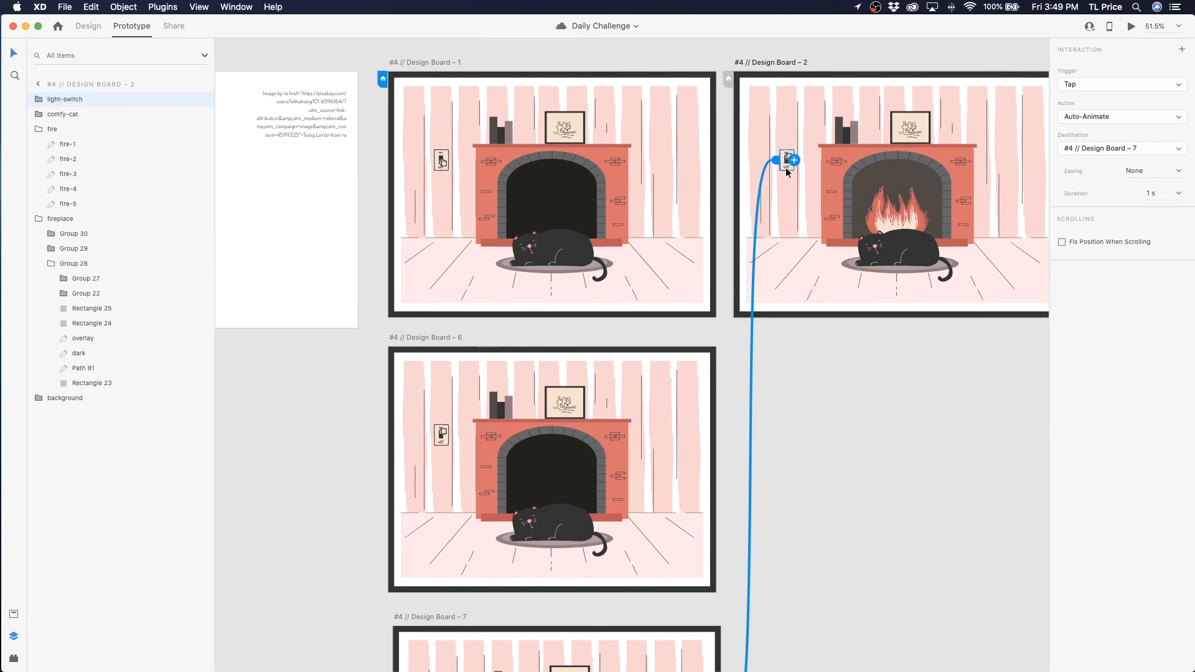
pyautogui.scroll(-3, 786, 167)
pyautogui.scroll(2, 785, 167)
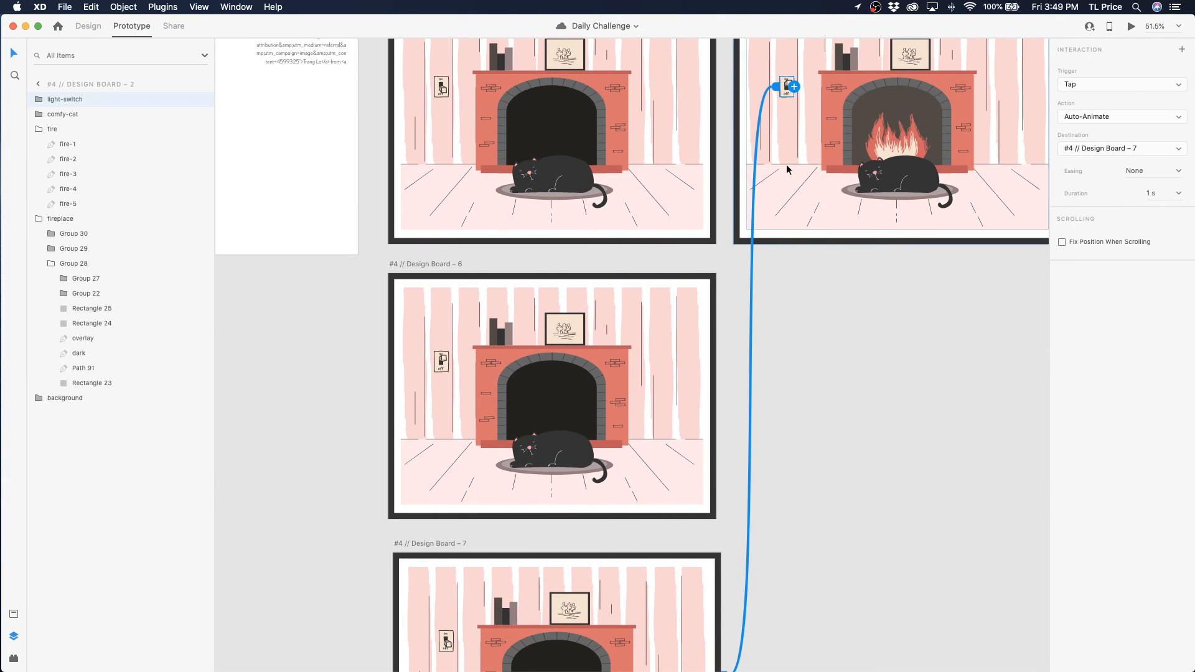
pyautogui.click(442, 87)
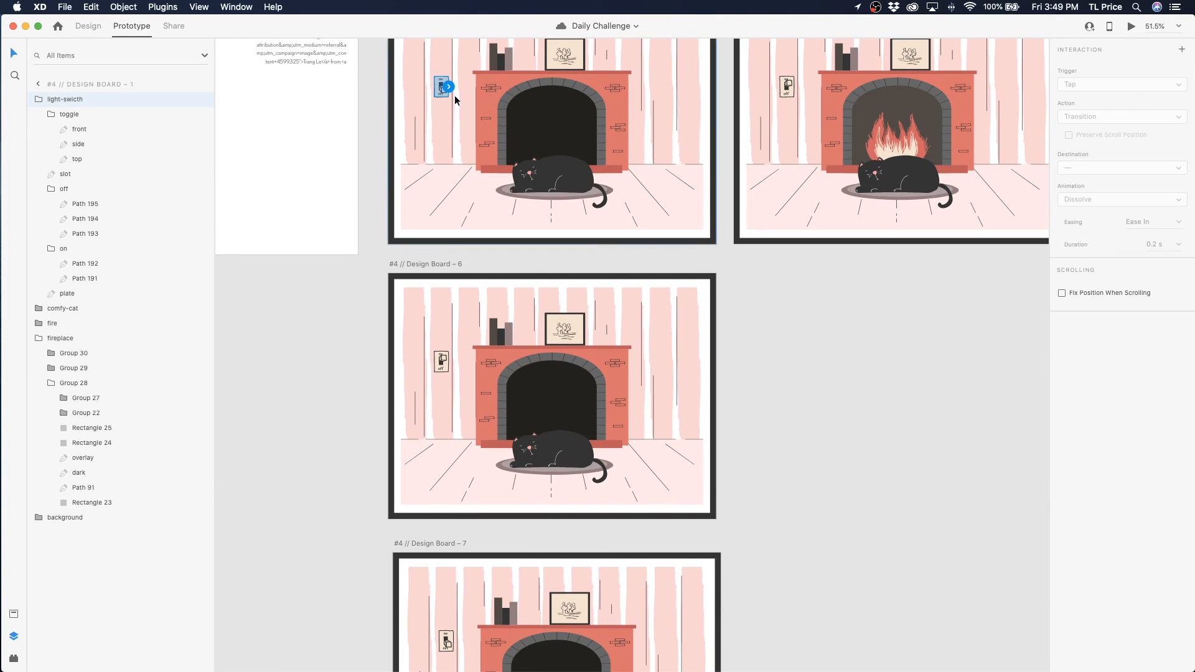
pyautogui.moveTo(448, 88); pyautogui.dragTo(454, 292)
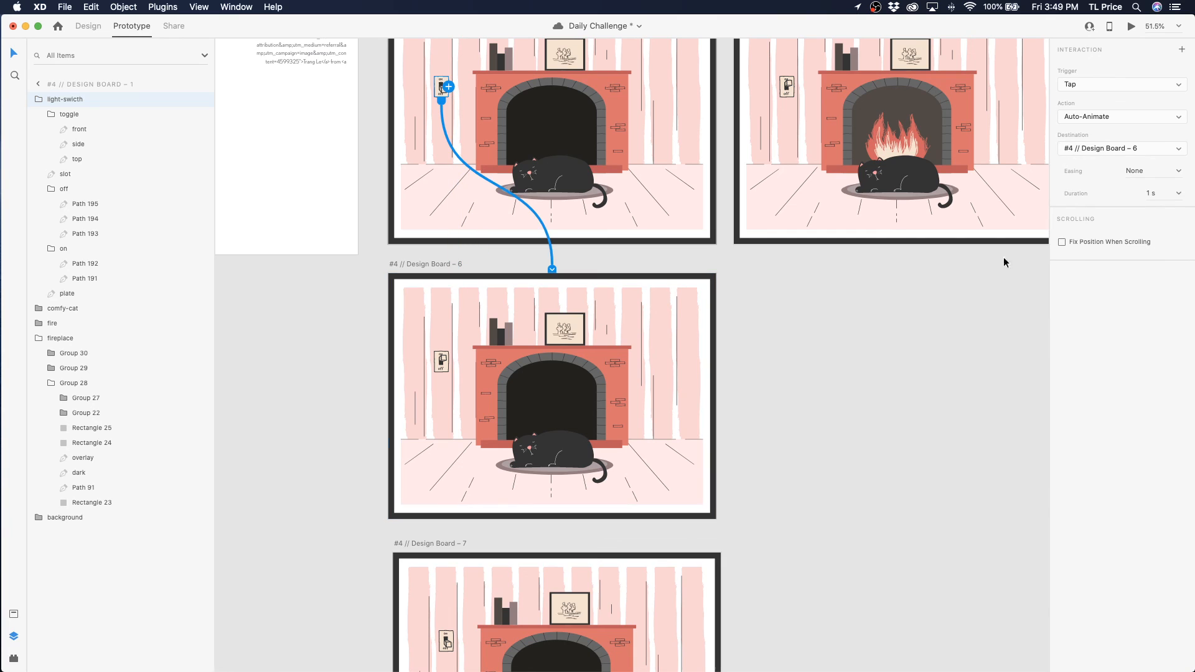
# Copy Design Board – 2's linked light-switch into Design Board – 3 at the same wall position
pyautogui.click(788, 89)
pyautogui.scroll(5, 860, 281)
pyautogui.hscroll(5, 860, 281)
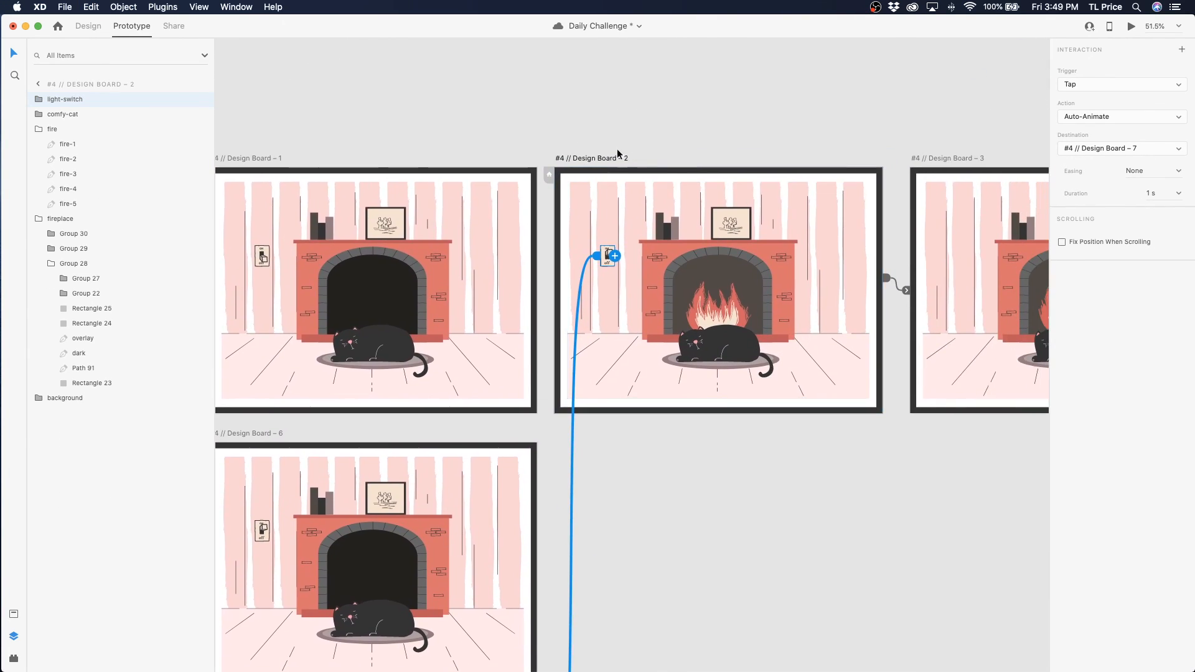
pyautogui.click(580, 160)
pyautogui.click(949, 175)
pyautogui.click(939, 159)
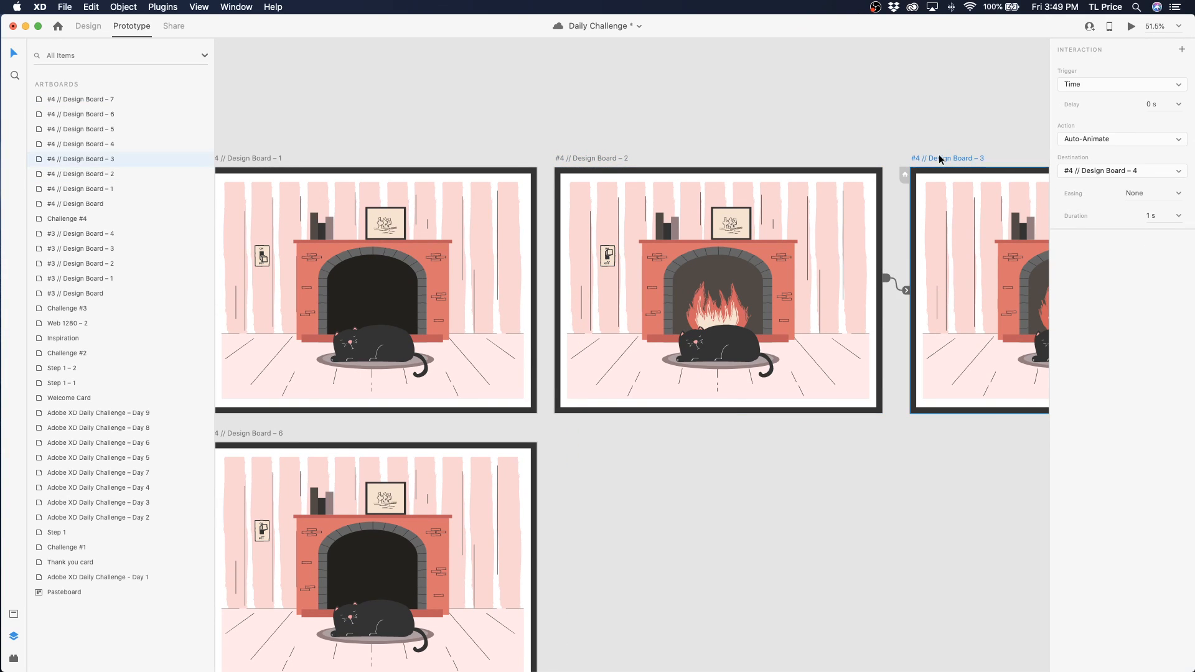
pyautogui.click(963, 255)
# Paste the linked light-switch into Design Board – 4
pyautogui.hscroll(7, 948, 171)
pyautogui.click(858, 162)
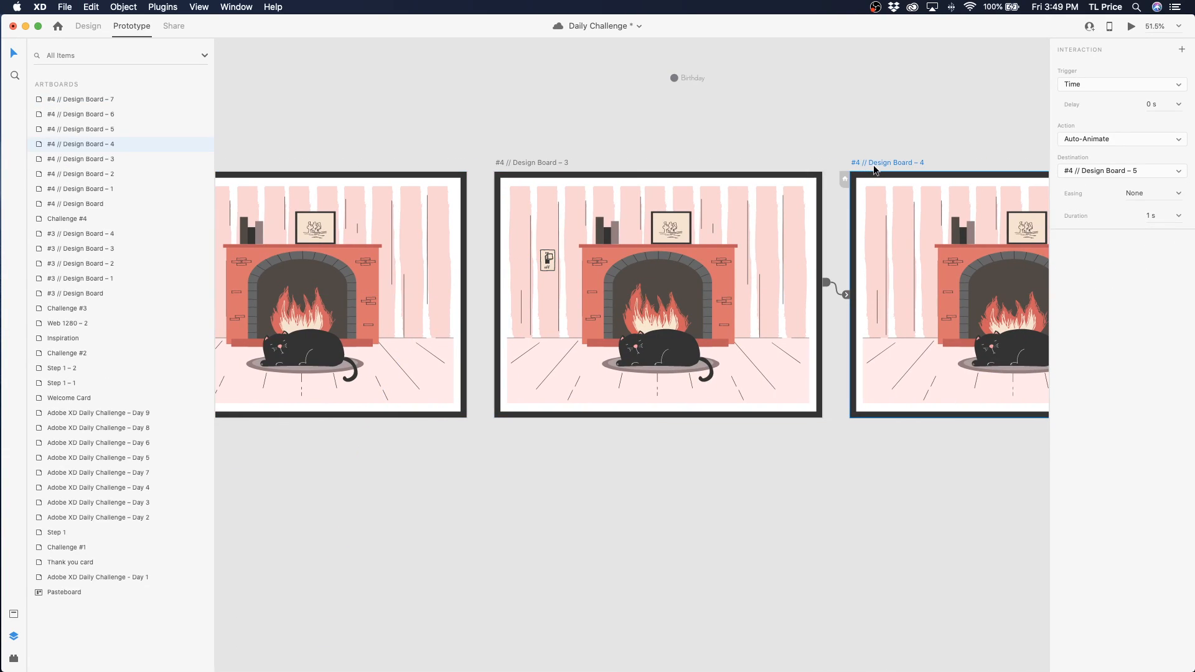
pyautogui.moveTo(874, 165); pyautogui.dragTo(875, 163)
pyautogui.click(899, 259)
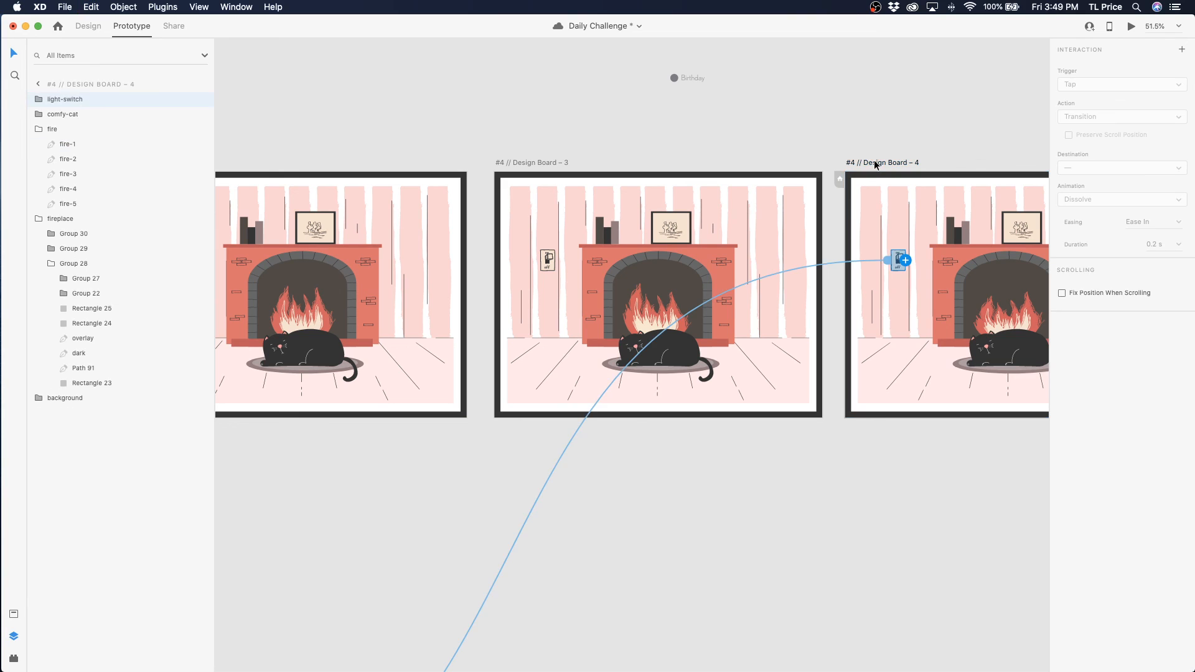
# Paste the linked light-switch into Design Board – 5
pyautogui.hscroll(7, 886, 164)
pyautogui.click(872, 171)
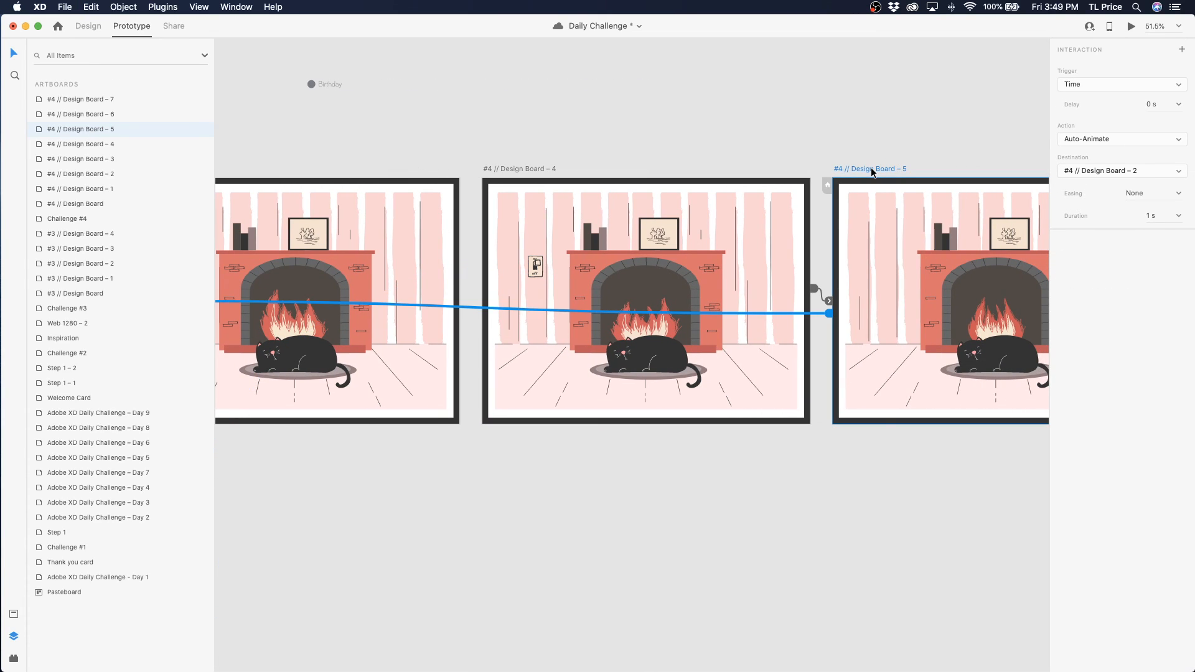
pyautogui.press('super+v')
pyautogui.hscroll(7, 887, 157)
# Preview the prototype from Design Board – 1 and test the light switch by toggling the fire on and off twice
pyautogui.hscroll(-10, 888, 157)
pyautogui.hscroll(-10, 888, 157)
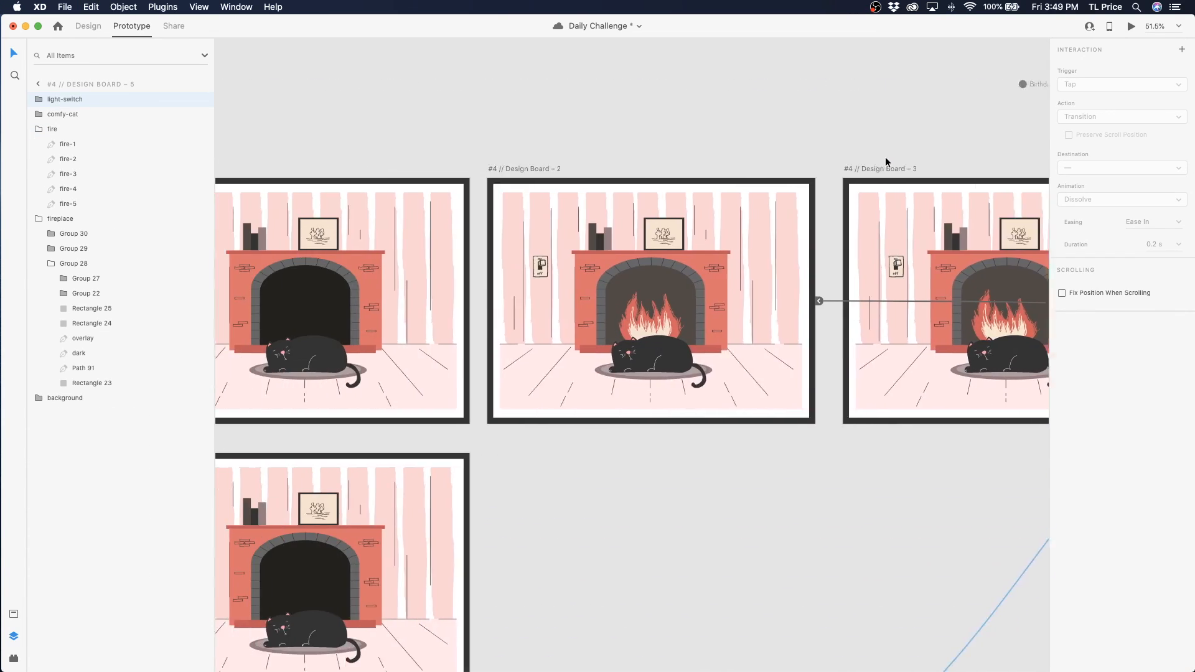
pyautogui.click(452, 169)
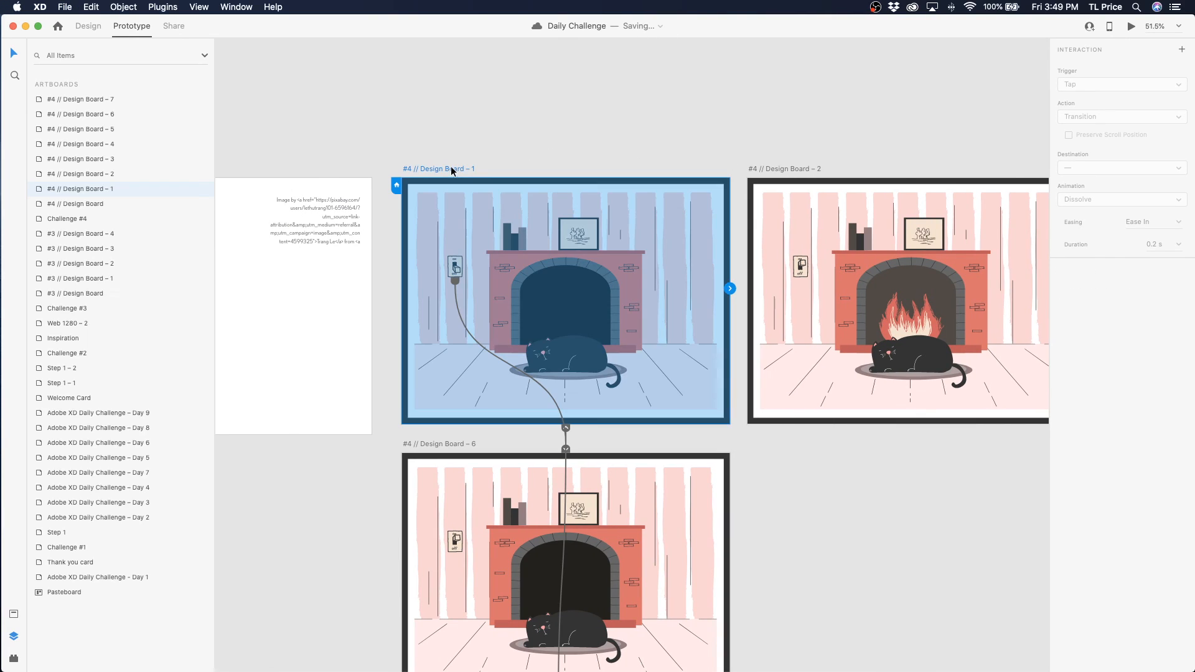
pyautogui.click(1131, 26)
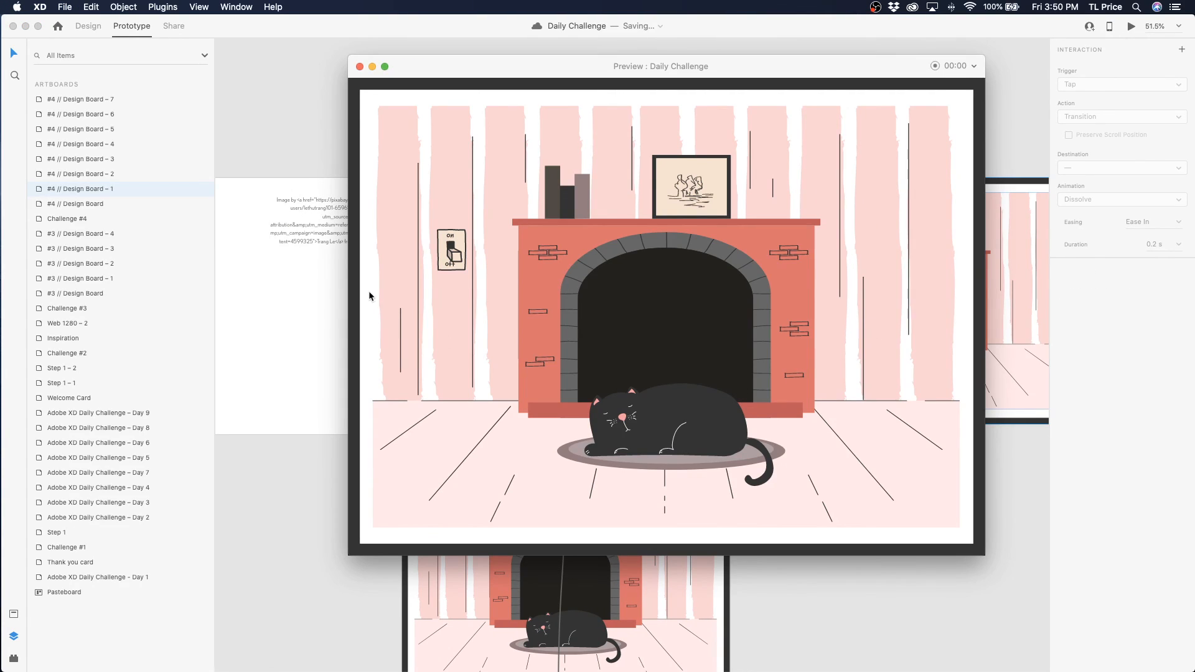
pyautogui.click(452, 265)
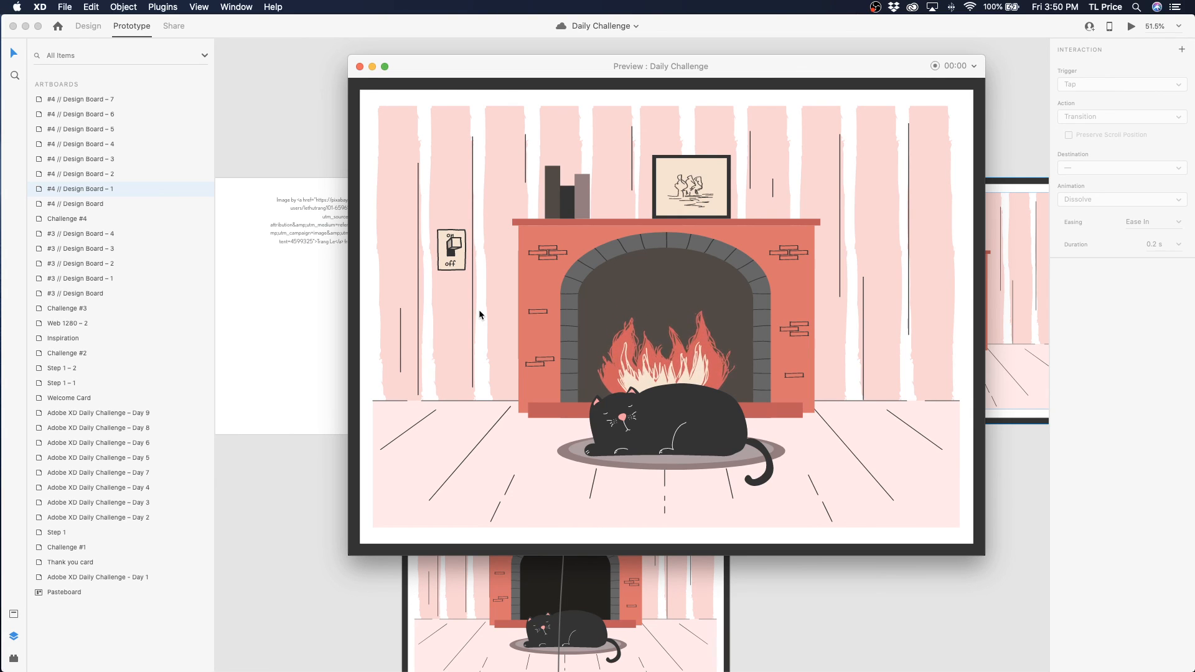
pyautogui.click(450, 261)
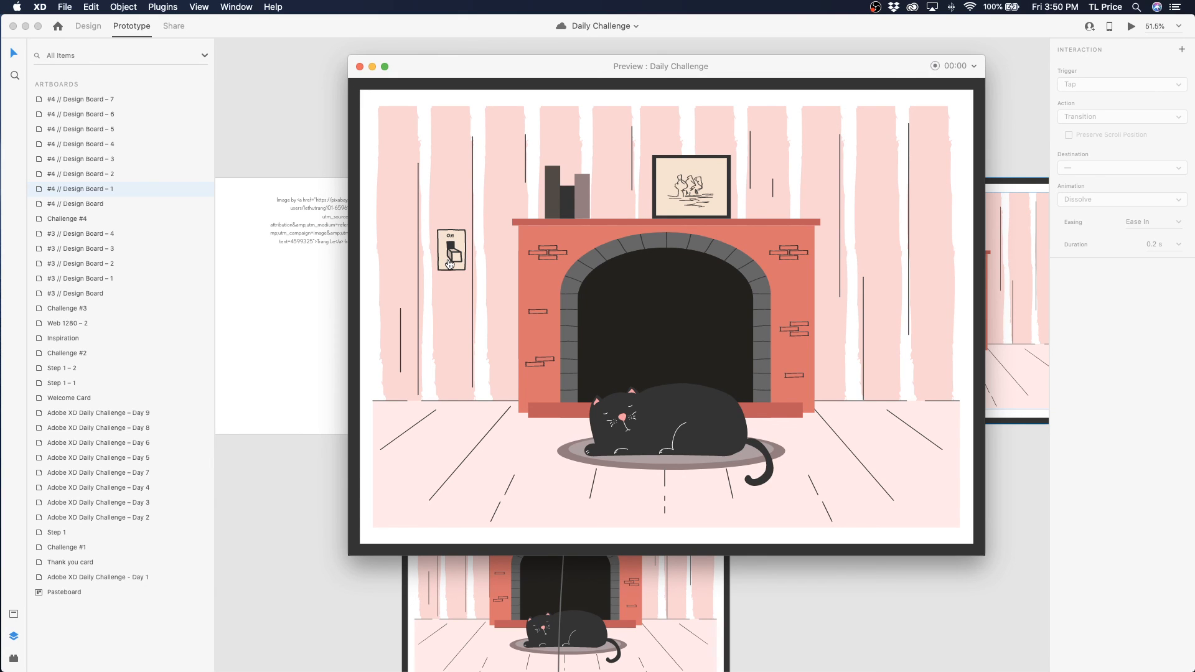
pyautogui.click(449, 262)
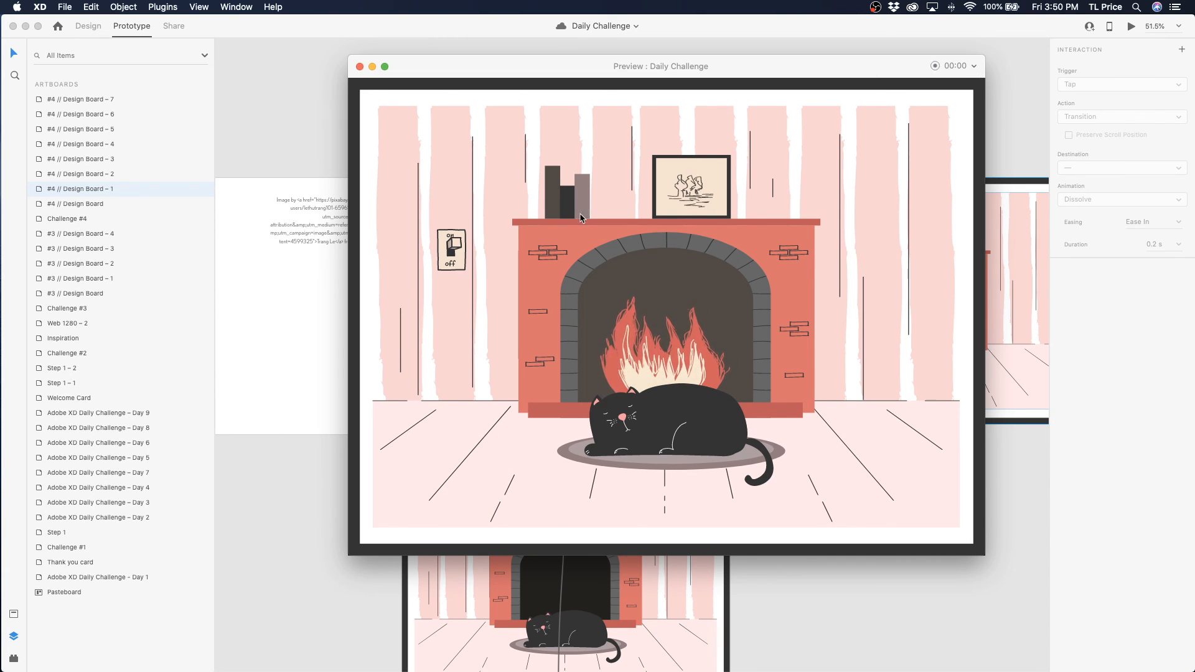
pyautogui.click(453, 249)
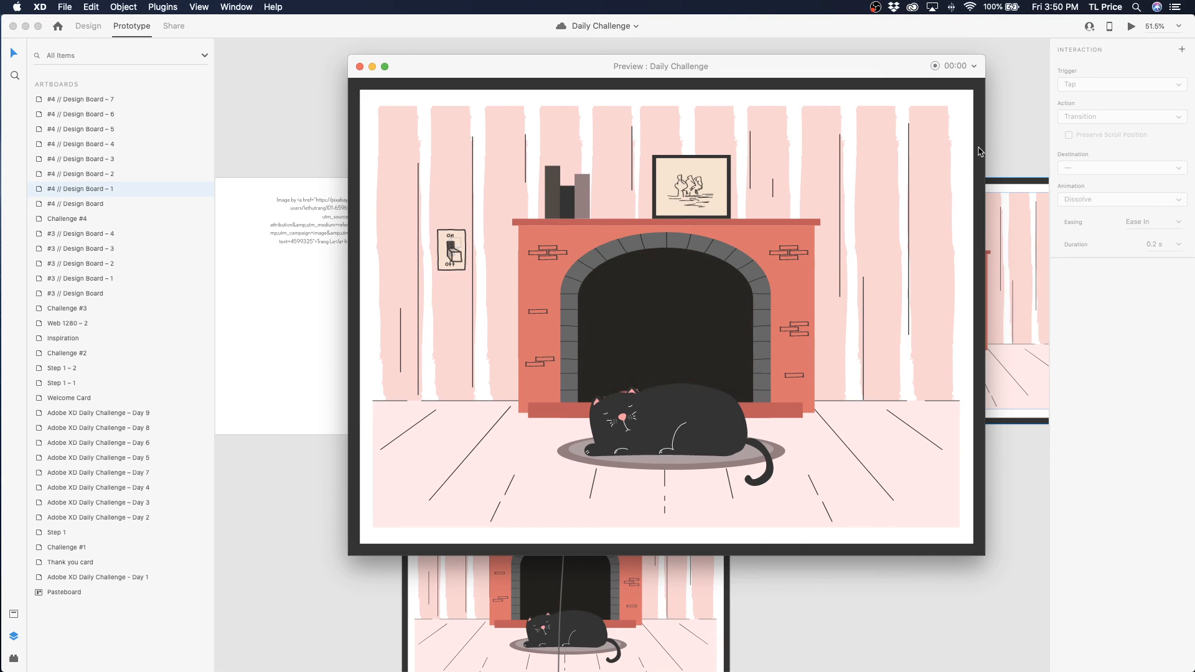
# Record a preview video of the light switch turning the fire on and off again
pyautogui.click(935, 67)
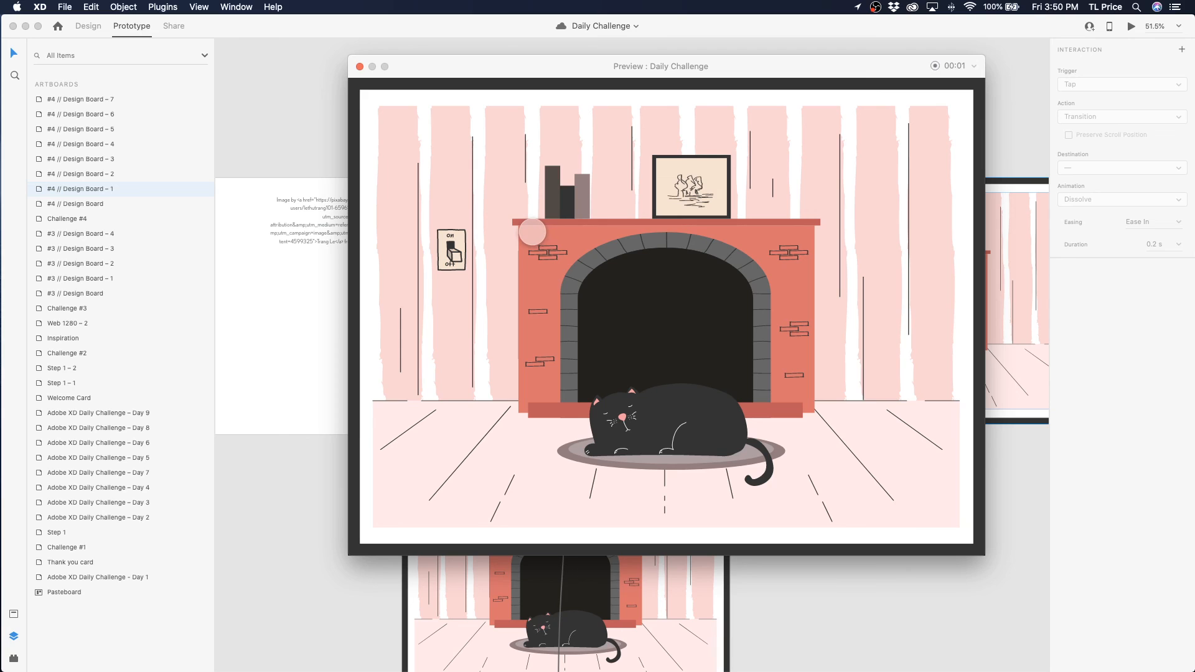
pyautogui.click(454, 252)
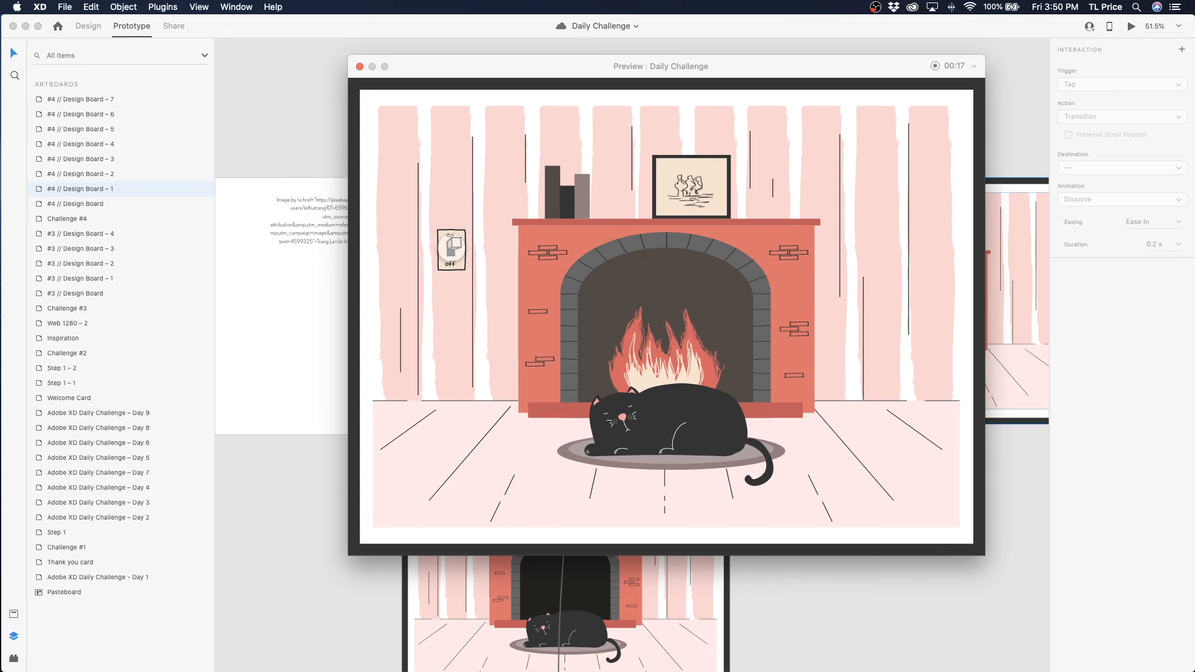
pyautogui.click(451, 245)
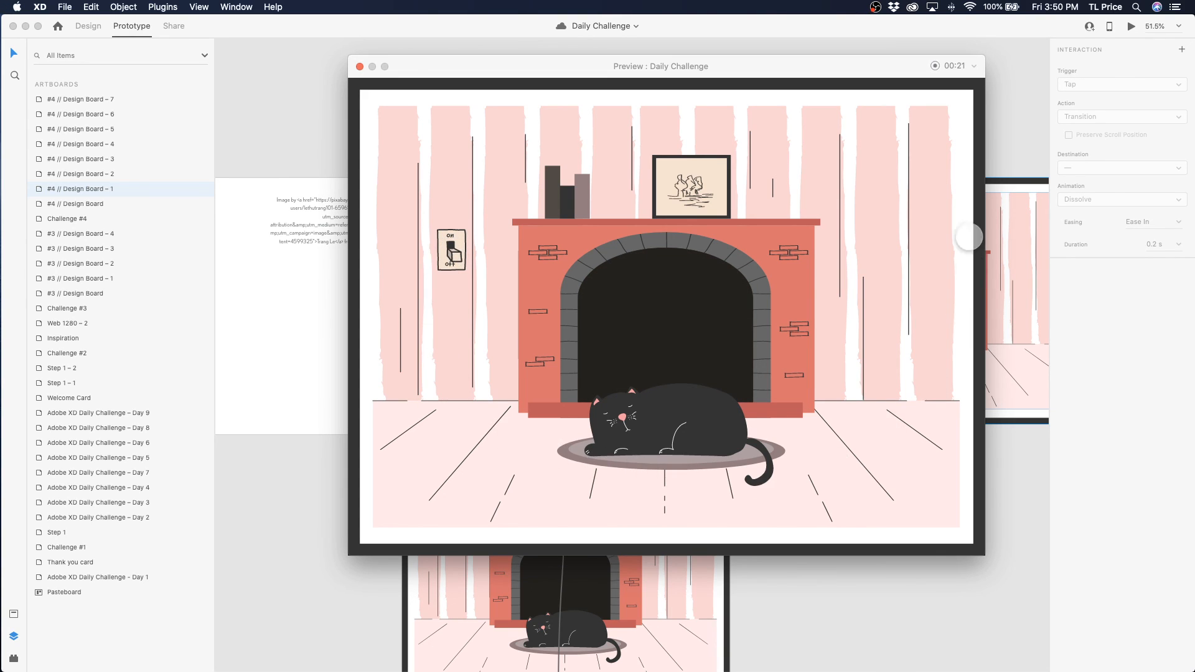
pyautogui.click(935, 66)
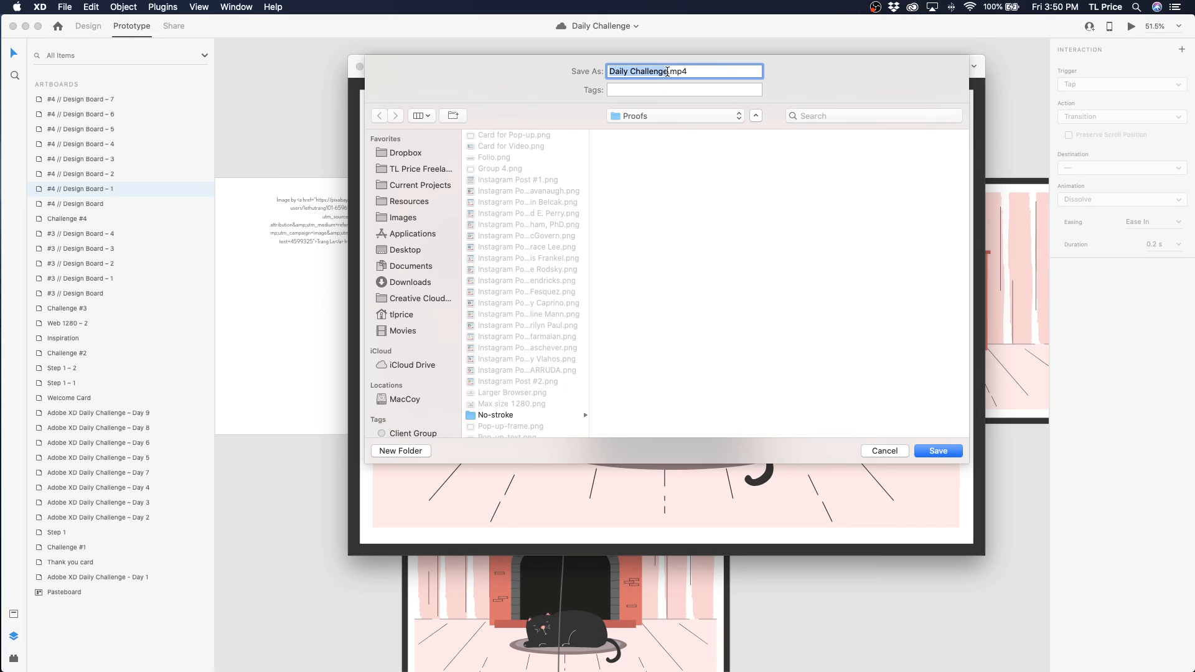
# Save the recording as "Daily Challenge. #4mp4" in the DCC - December folder inside UX Influencer
pyautogui.click(669, 71)
pyautogui.write('#4')
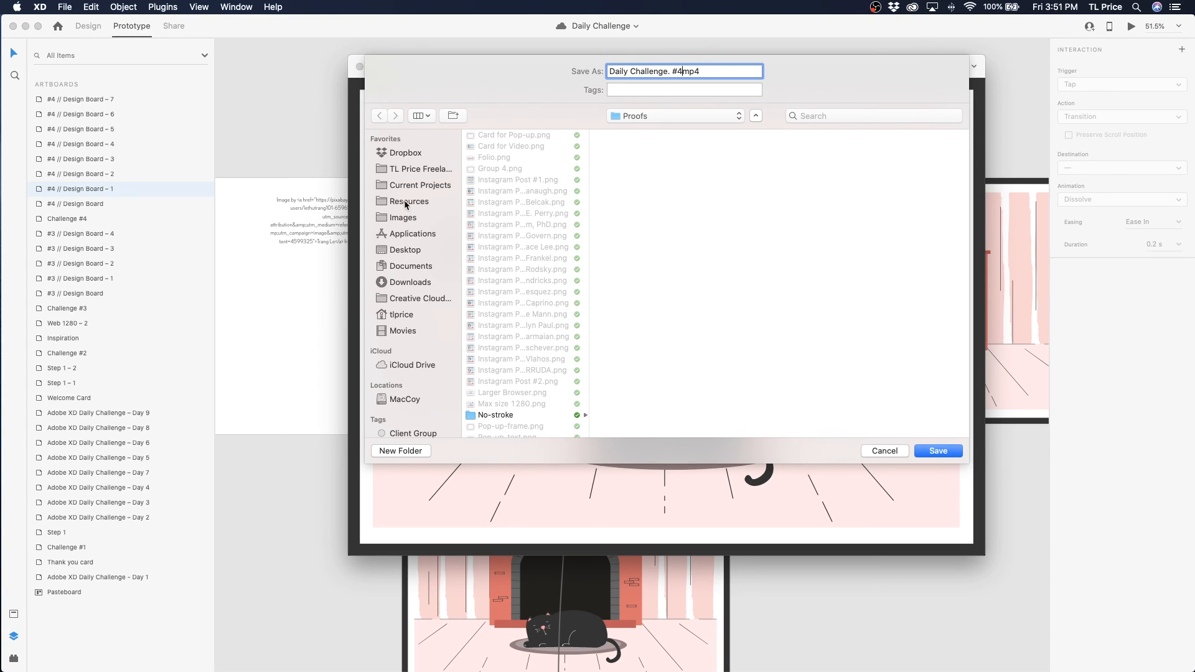
pyautogui.click(420, 186)
pyautogui.click(409, 171)
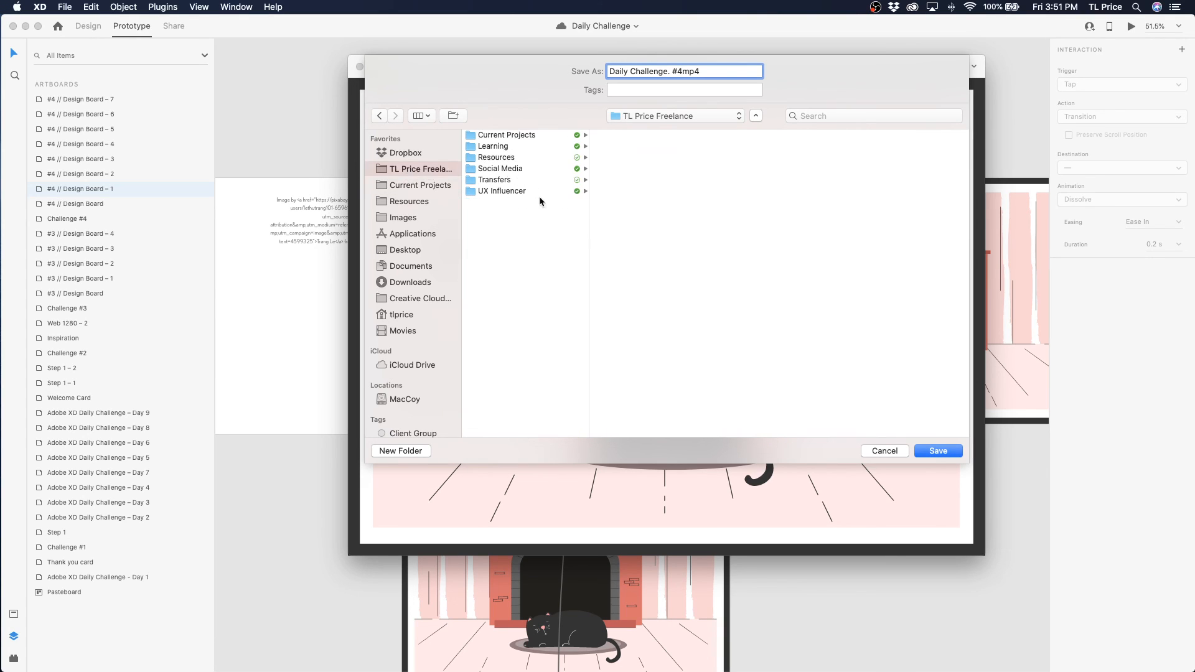
pyautogui.click(529, 191)
pyautogui.click(626, 148)
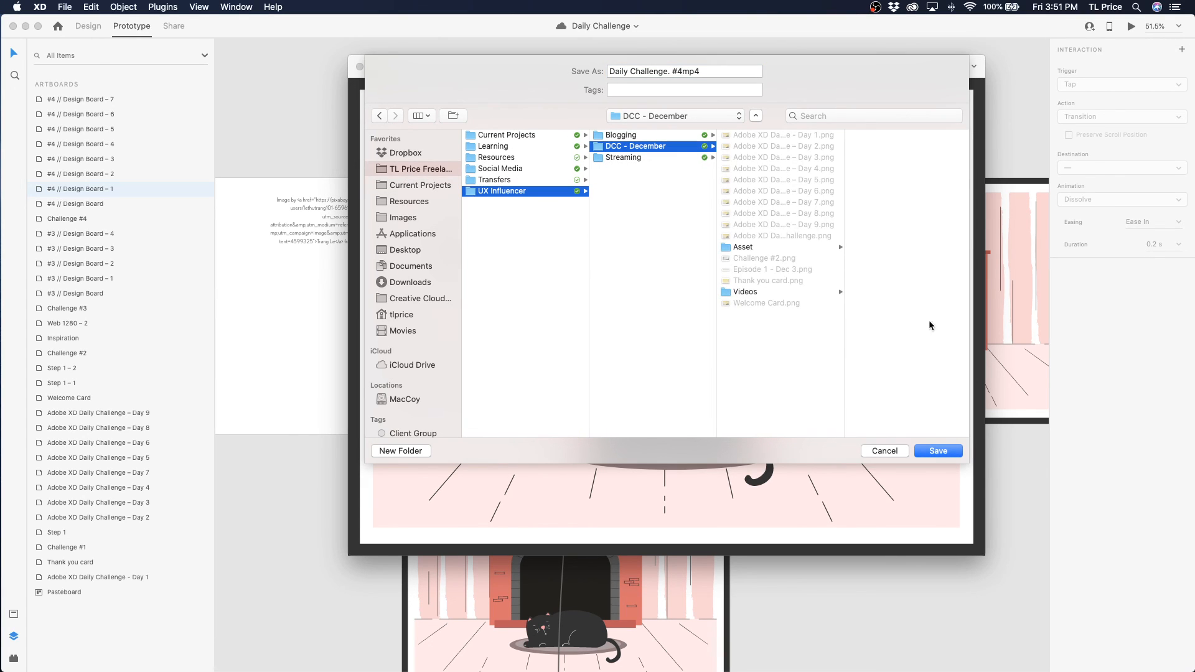
pyautogui.click(937, 452)
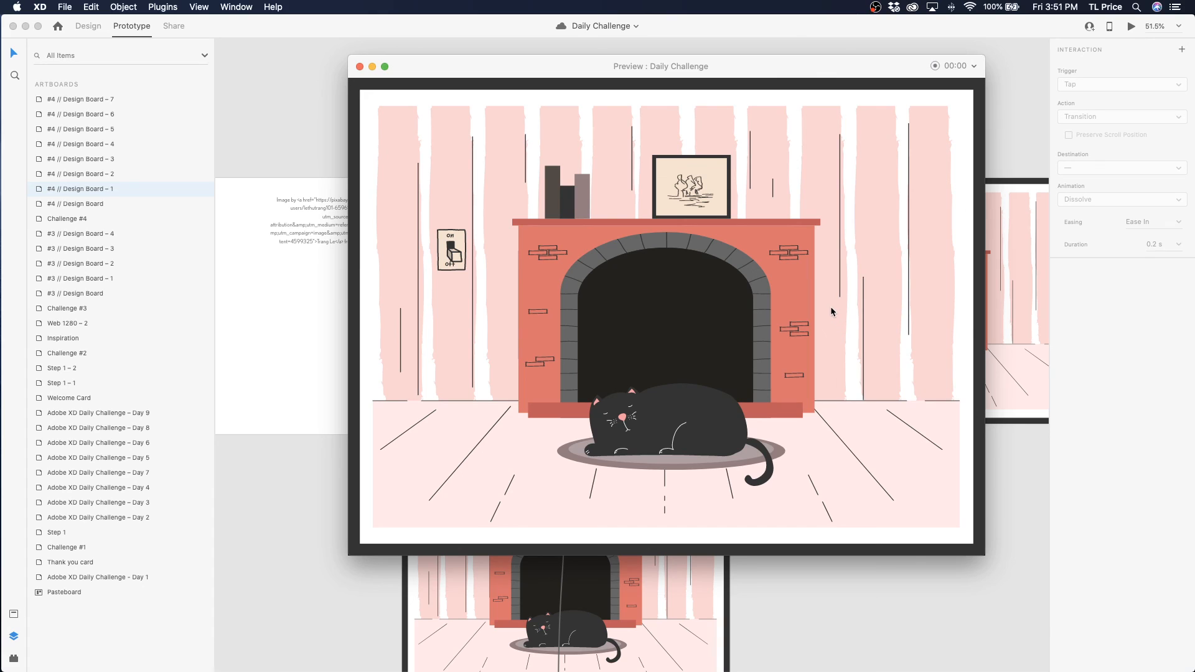